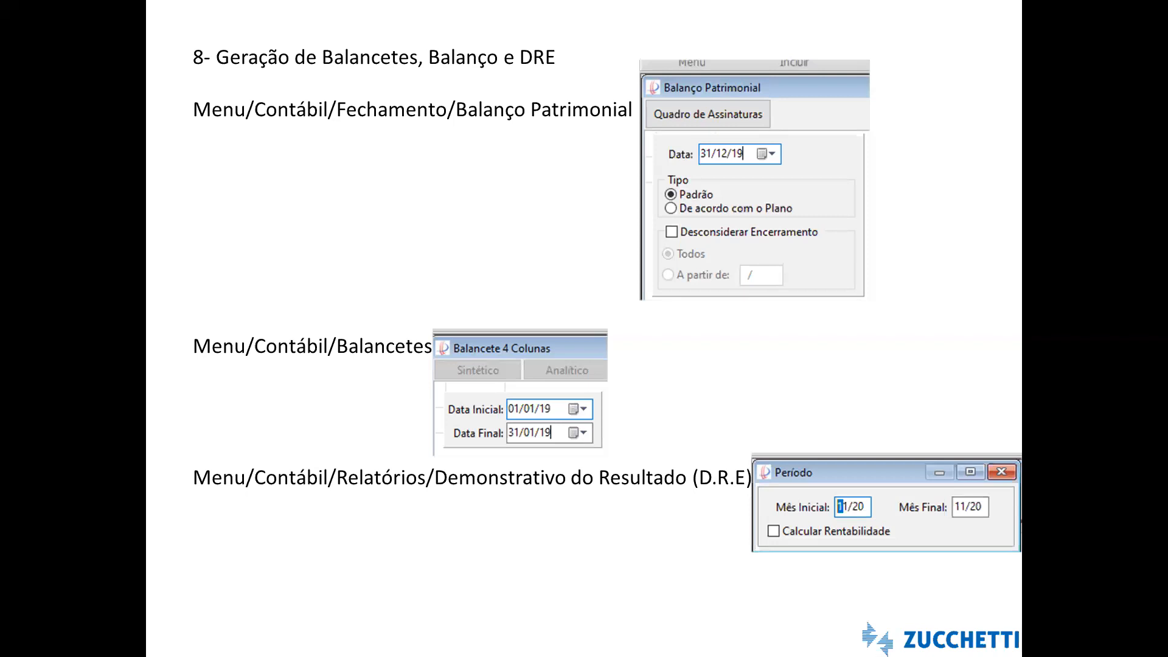
# Page through the slides on accounting closing, reconciliation and audit reports, and end the slide show at the Relatórios Contábeis slide
pyautogui.press('Right')
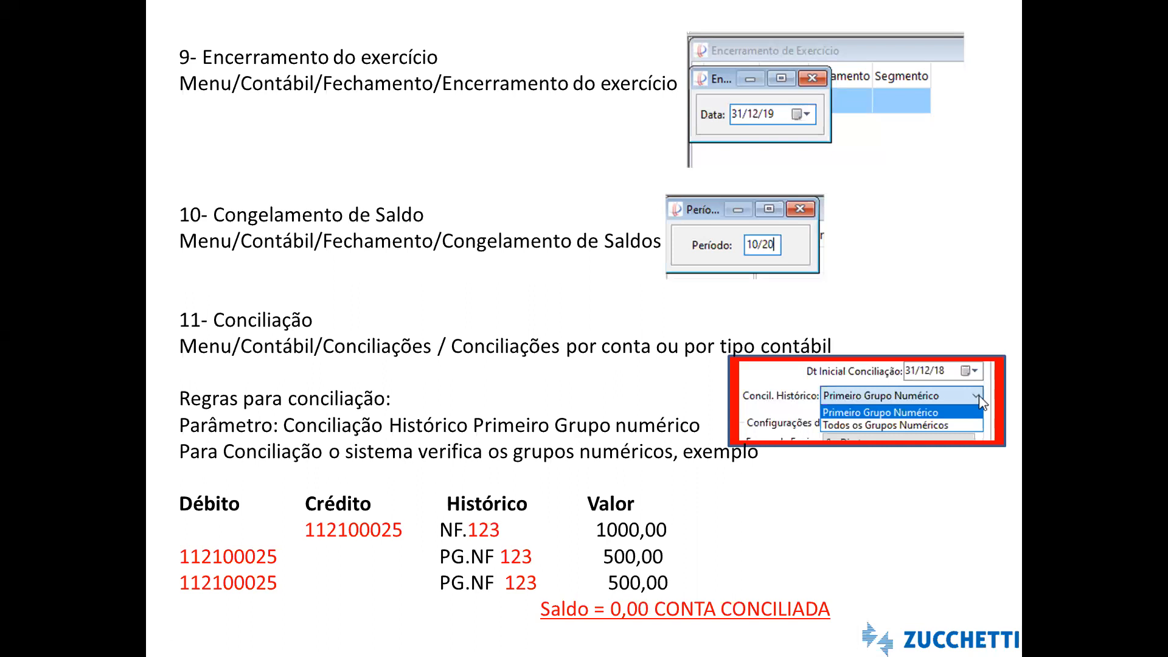
pyautogui.press('Right')
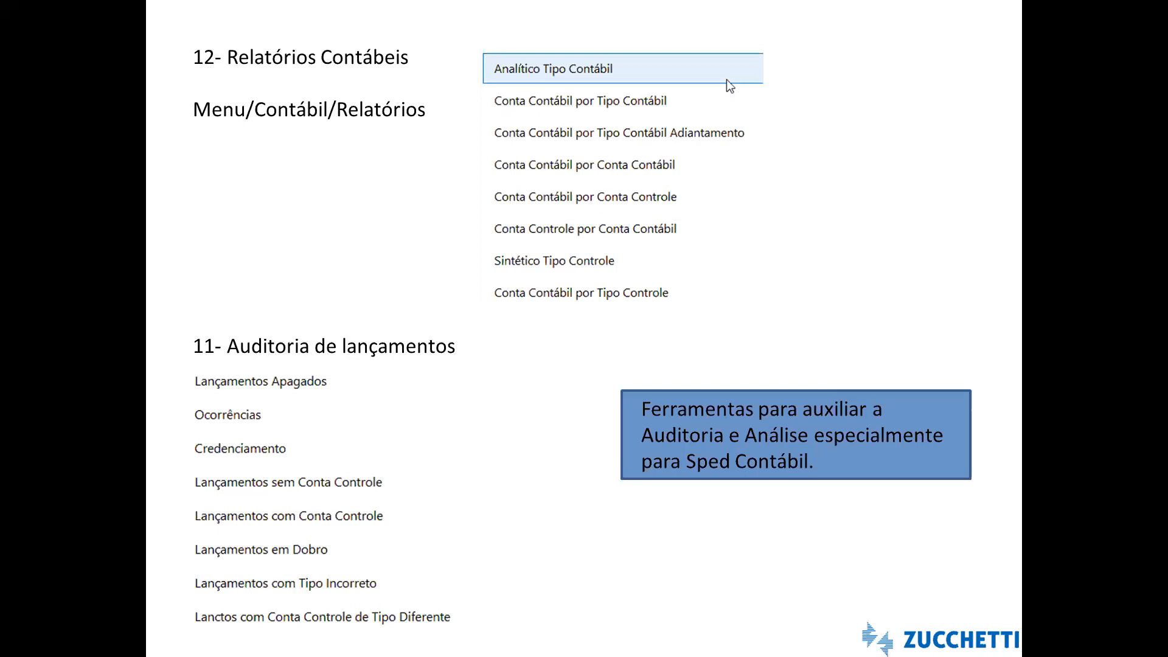
pyautogui.press('Right')
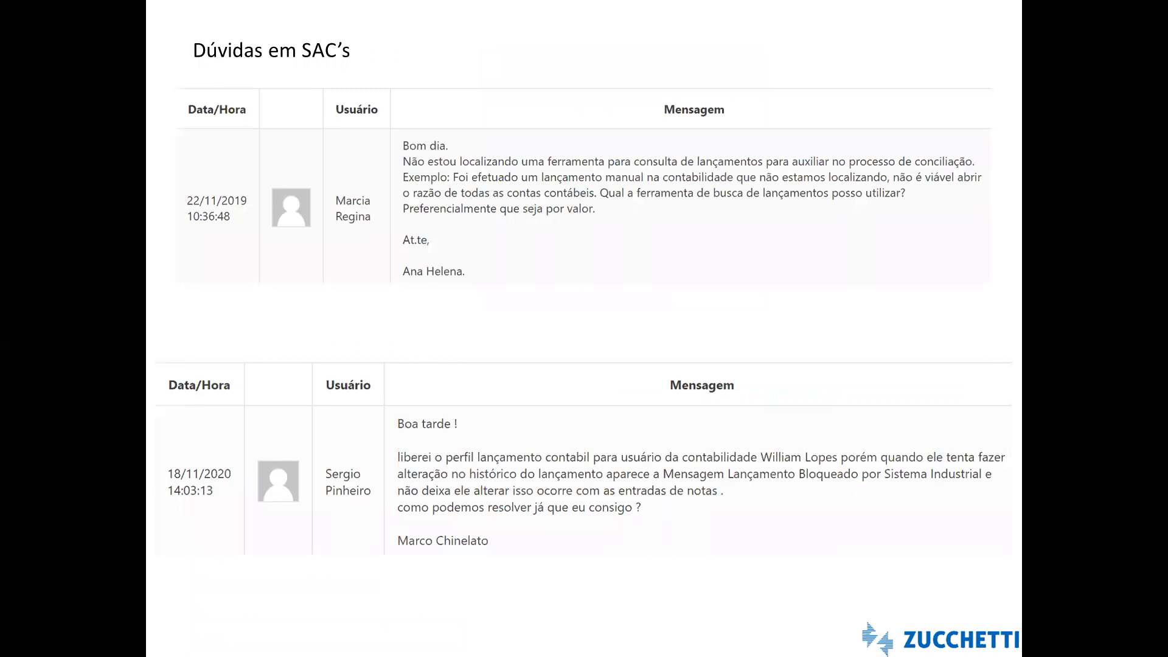
pyautogui.press('Left')
pyautogui.press('Escape')
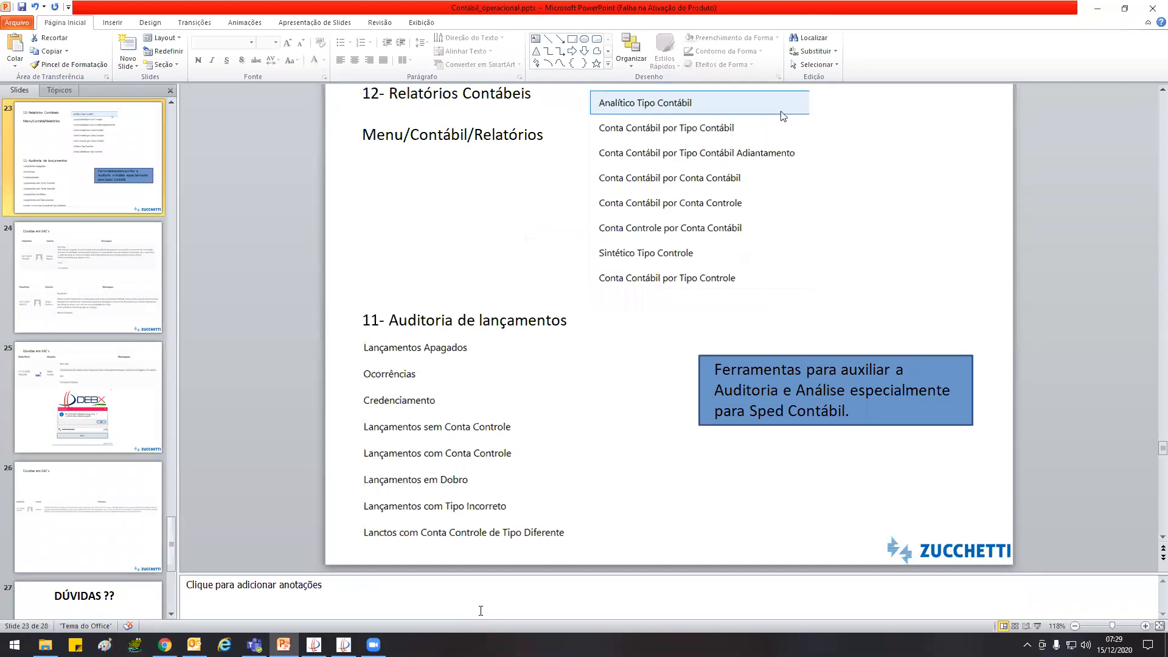
# Switch to DEBX ERP and close all open financial entry and configuration windows
pyautogui.click(343, 645)
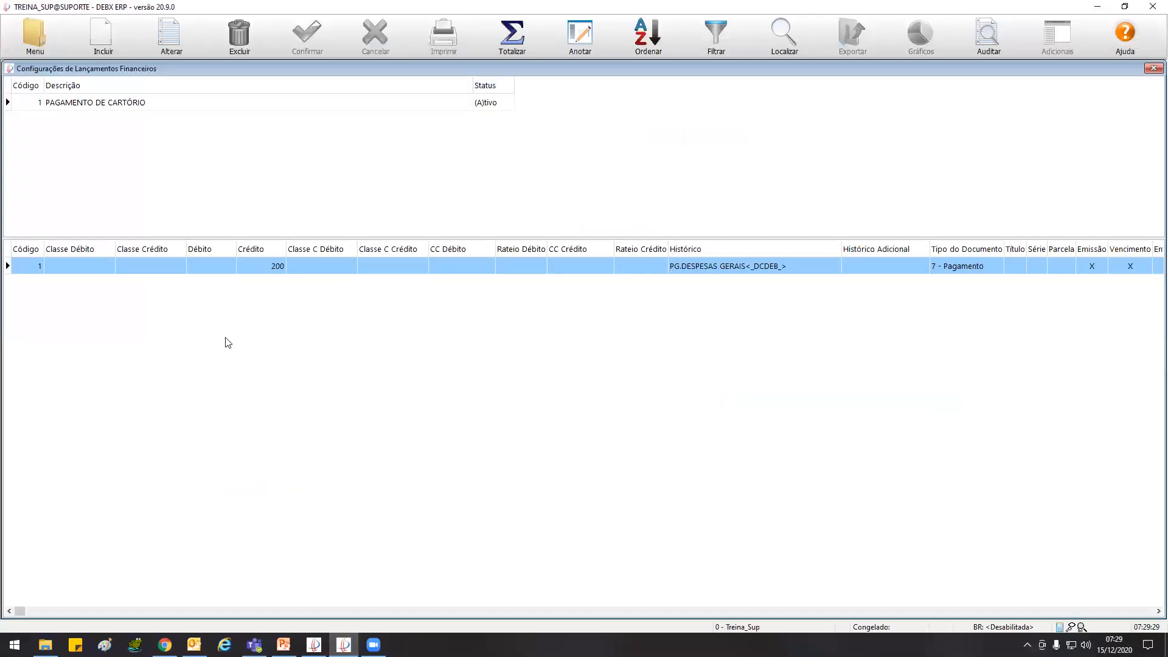
pyautogui.doubleClick(12, 73)
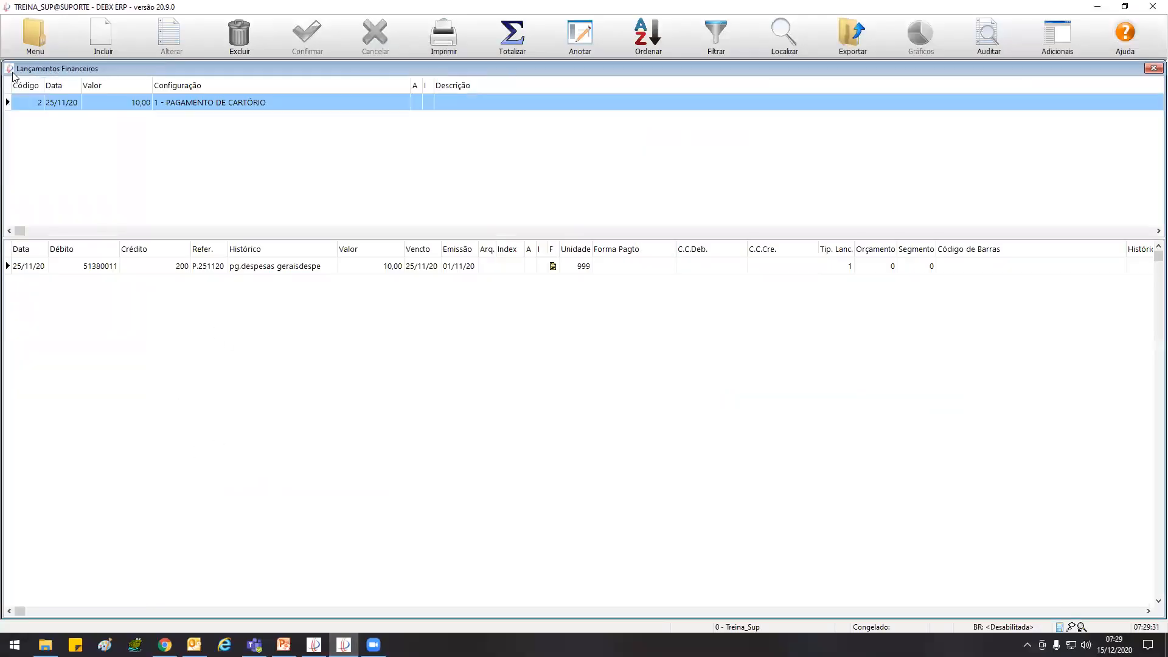
pyautogui.doubleClick(10, 69)
pyautogui.doubleClick(11, 69)
pyautogui.doubleClick(11, 69)
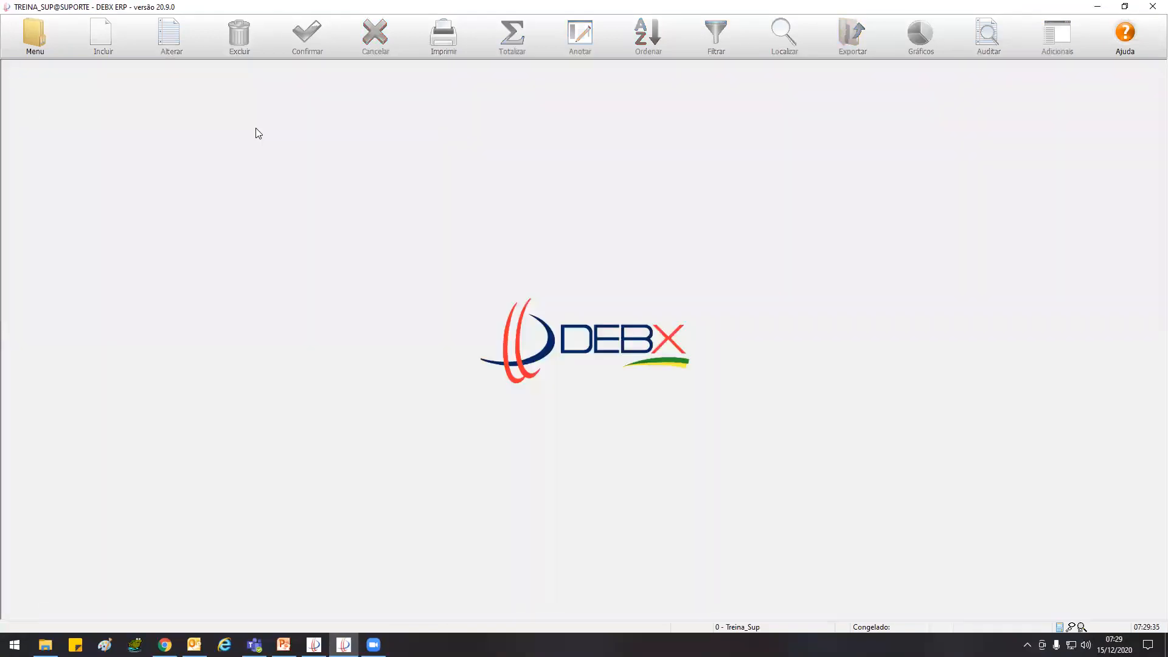
# View the Razão Contábil of an individual customer's account under CLIENTES NACIONAIS, and close it
pyautogui.click(27, 27)
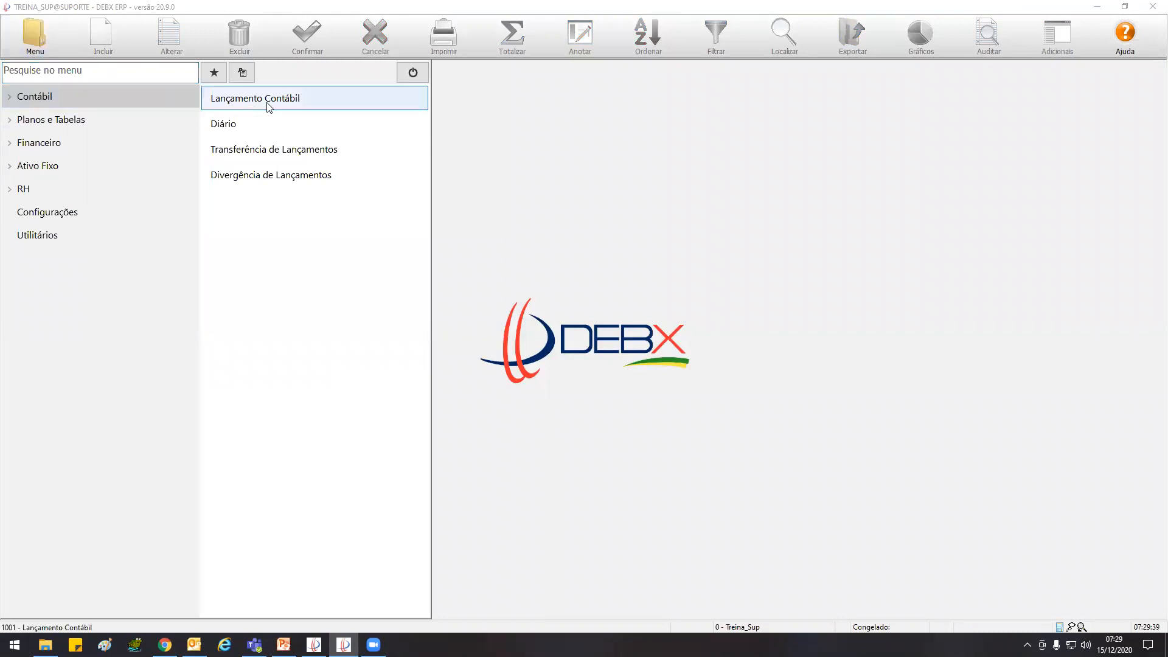
pyautogui.click(41, 101)
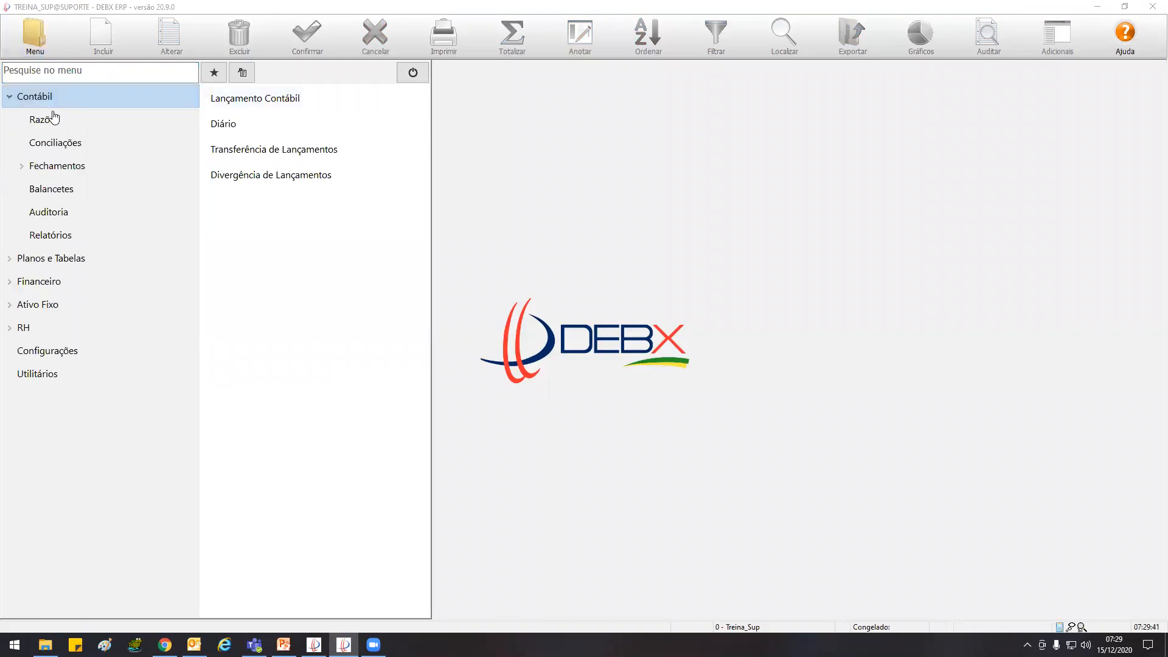
pyautogui.click(55, 119)
pyautogui.click(250, 102)
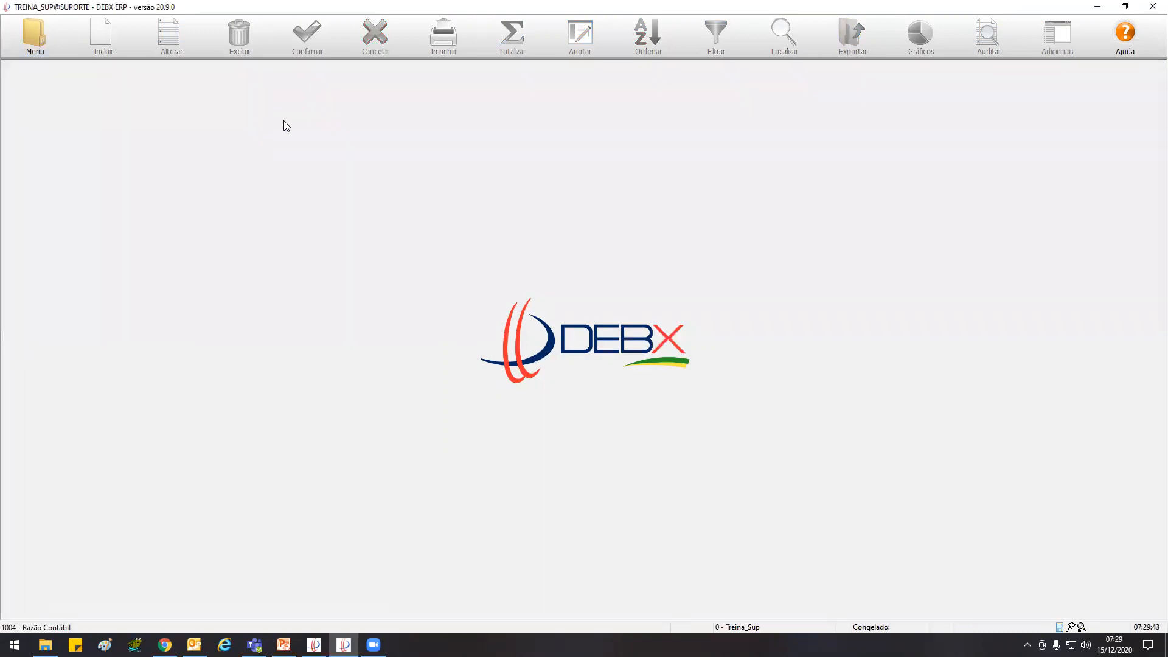
pyautogui.click(156, 122)
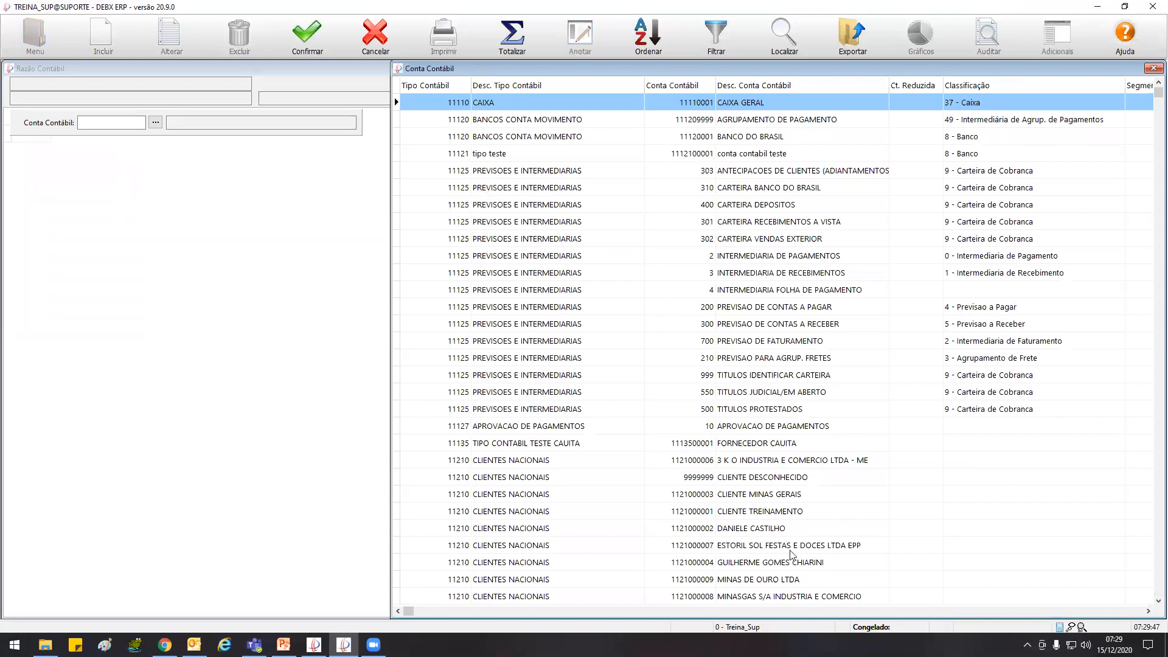
pyautogui.doubleClick(758, 531)
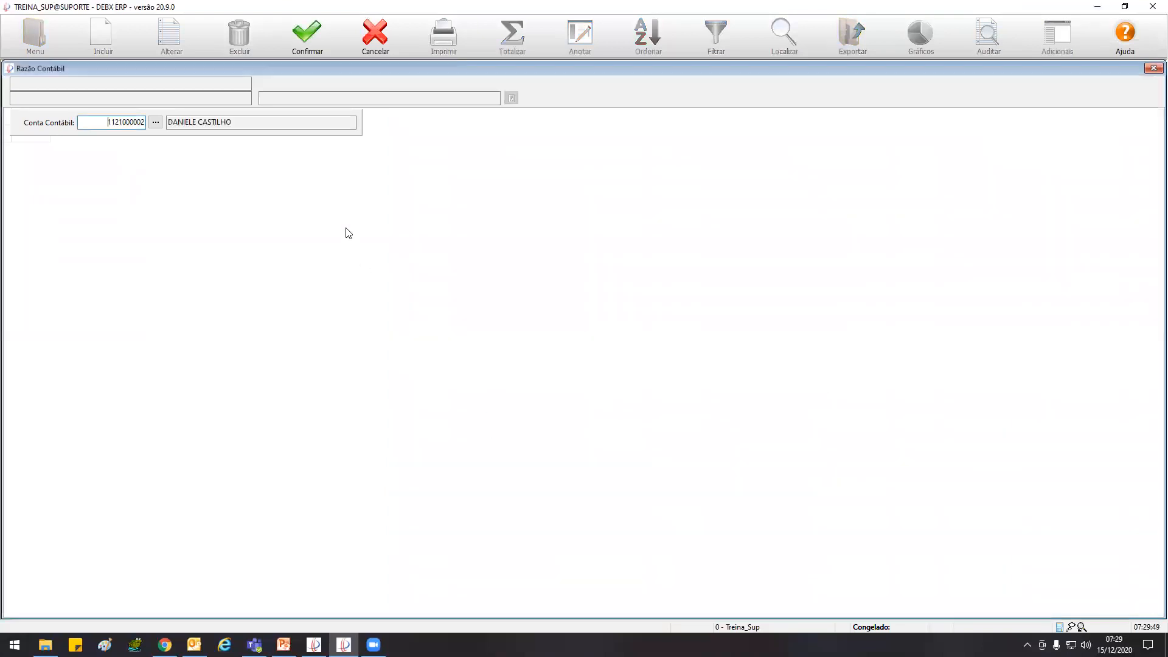
pyautogui.click(316, 40)
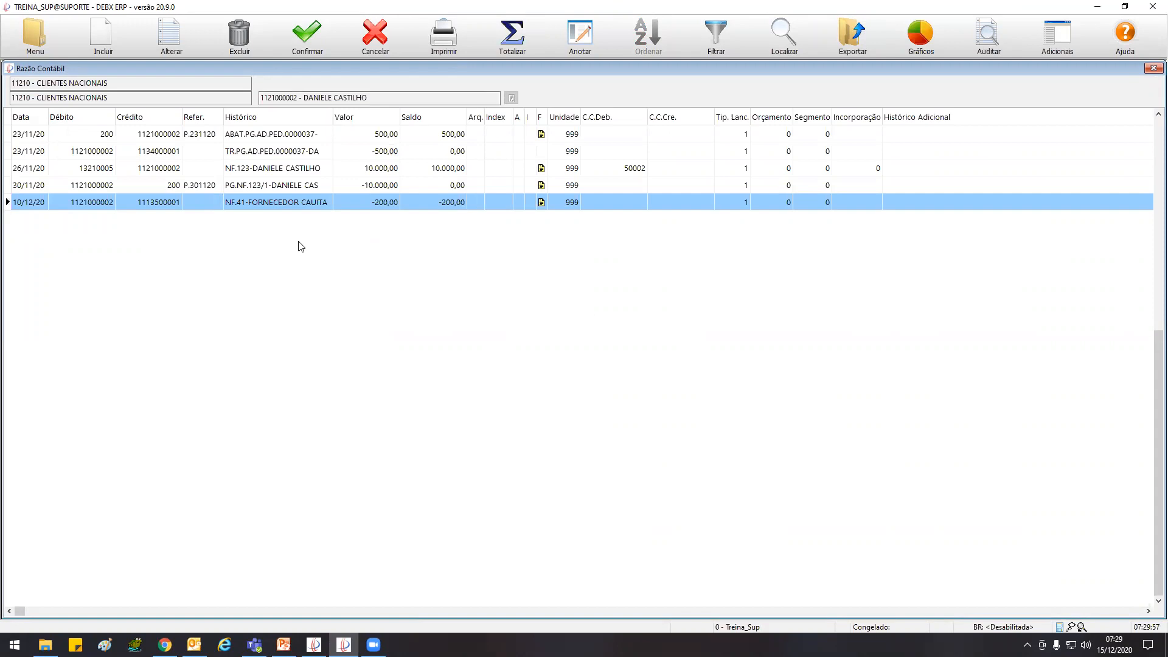
pyautogui.doubleClick(7, 72)
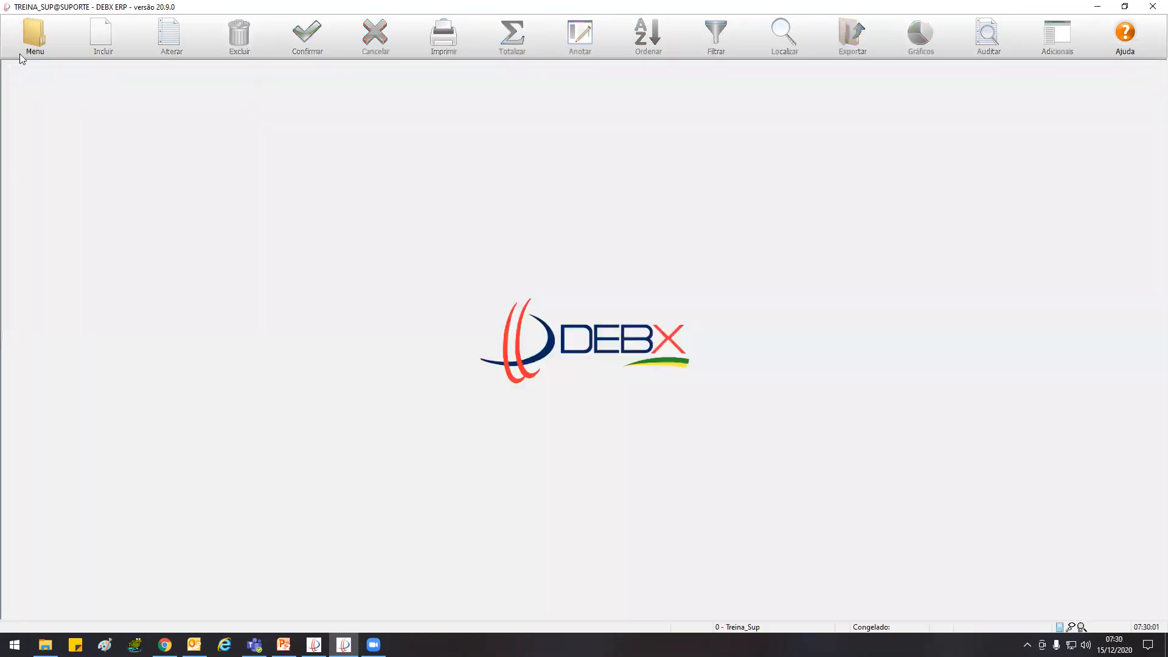
# Try to generate the Balancete 4 Colunas for 01/10/20 to 30/10/20, declining to proceed with the pending entry divergence
pyautogui.click(28, 47)
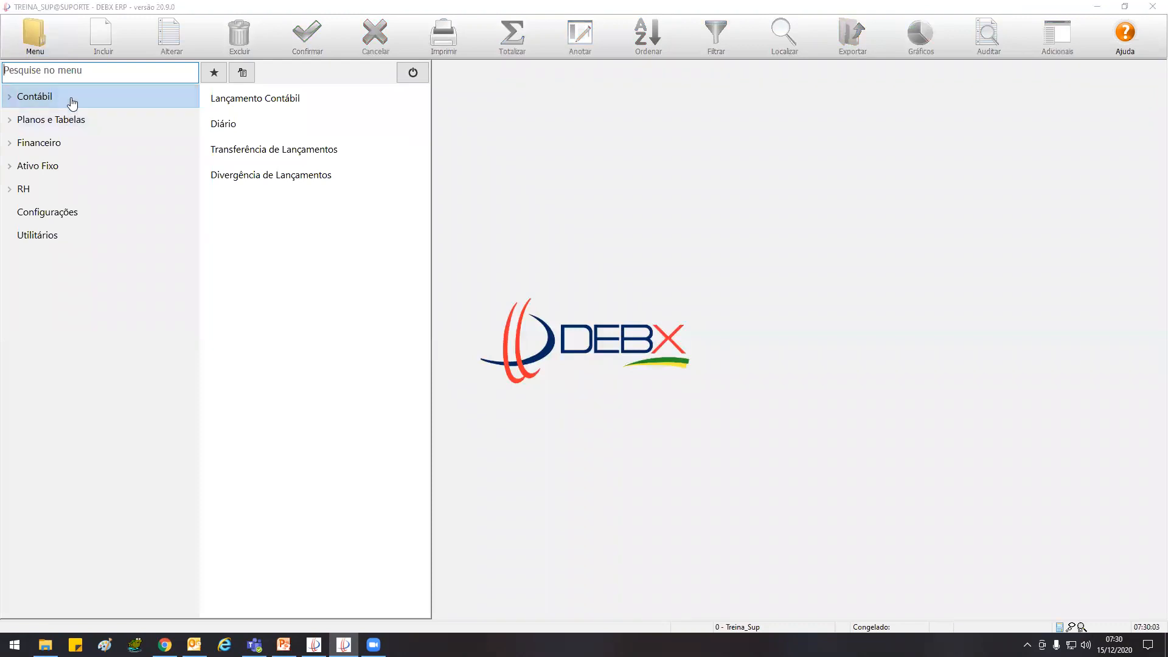
pyautogui.click(72, 104)
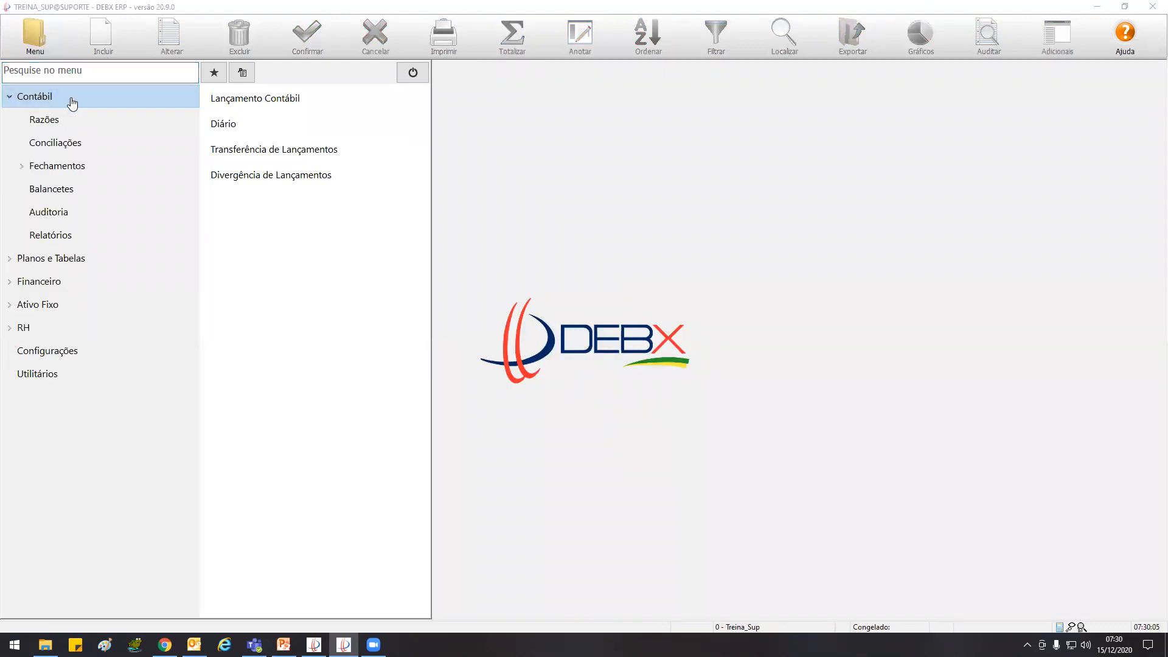
pyautogui.click(77, 189)
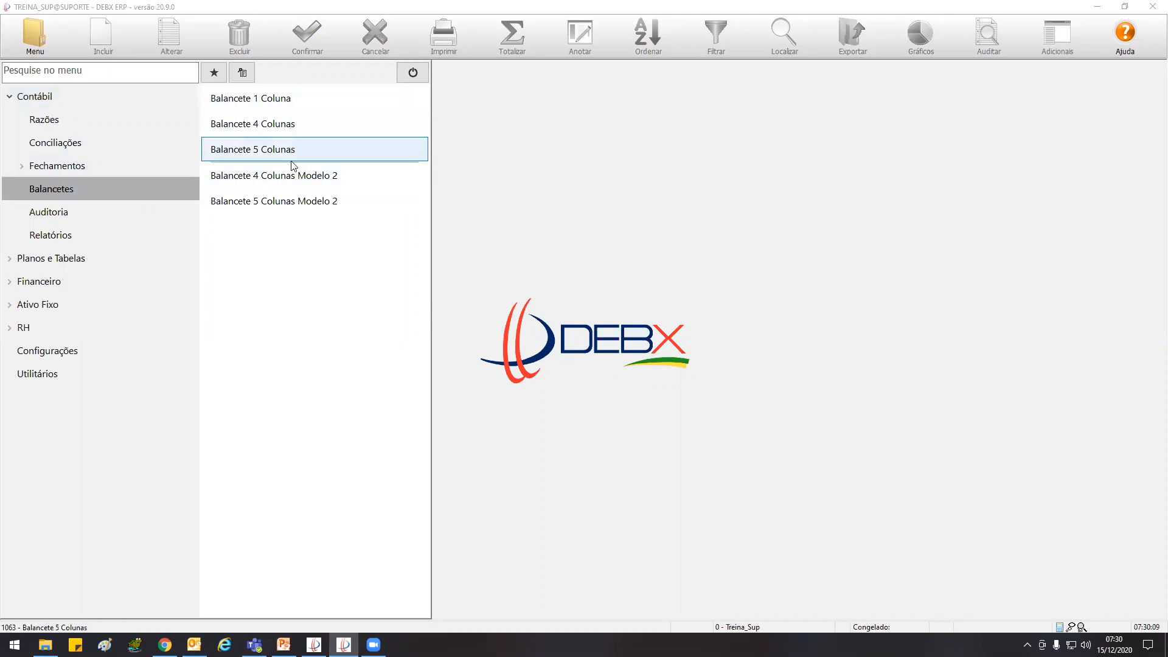
pyautogui.click(290, 125)
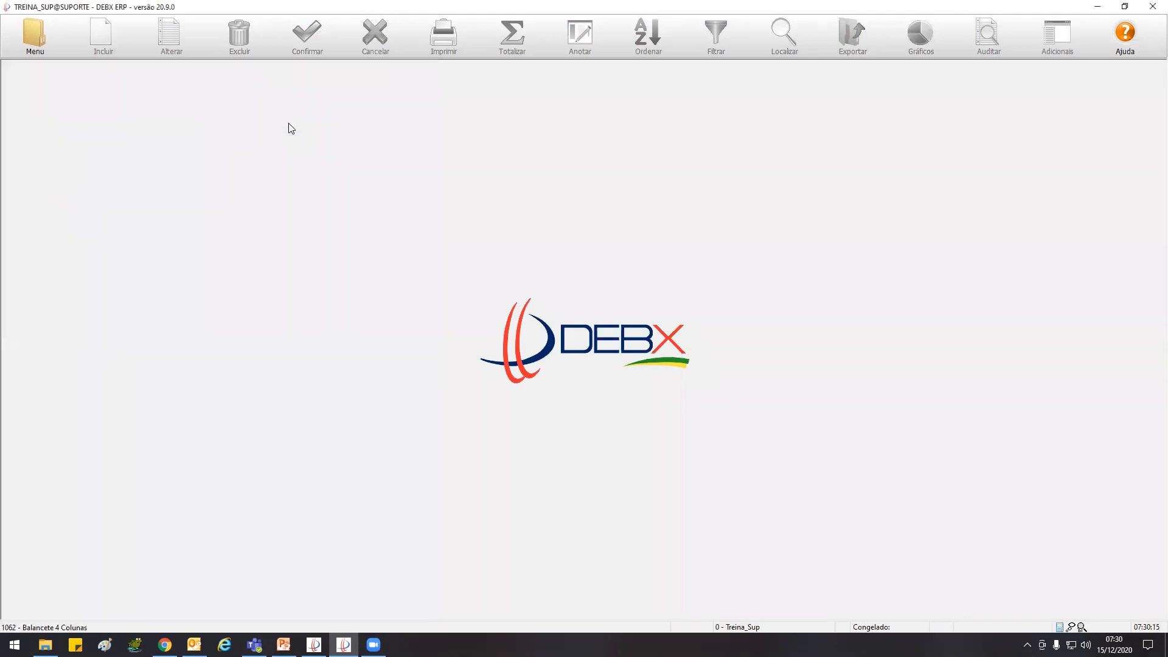
pyautogui.write('01/')
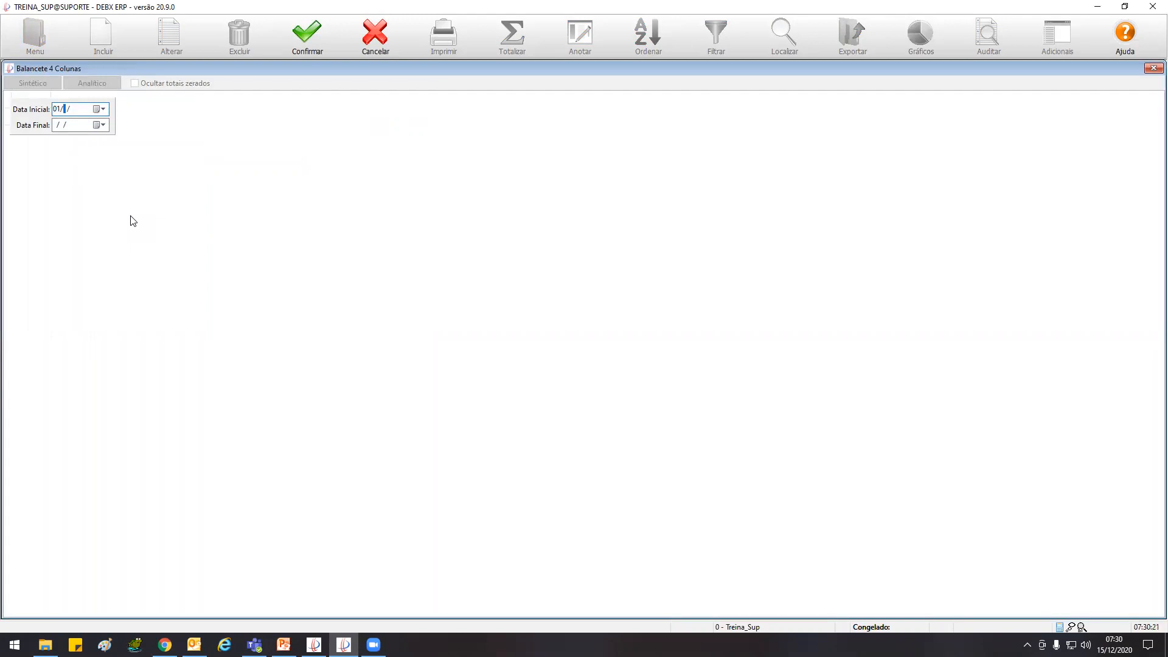
pyautogui.write('10/20')
pyautogui.press('Tab')
pyautogui.write('301020')
pyautogui.click(300, 40)
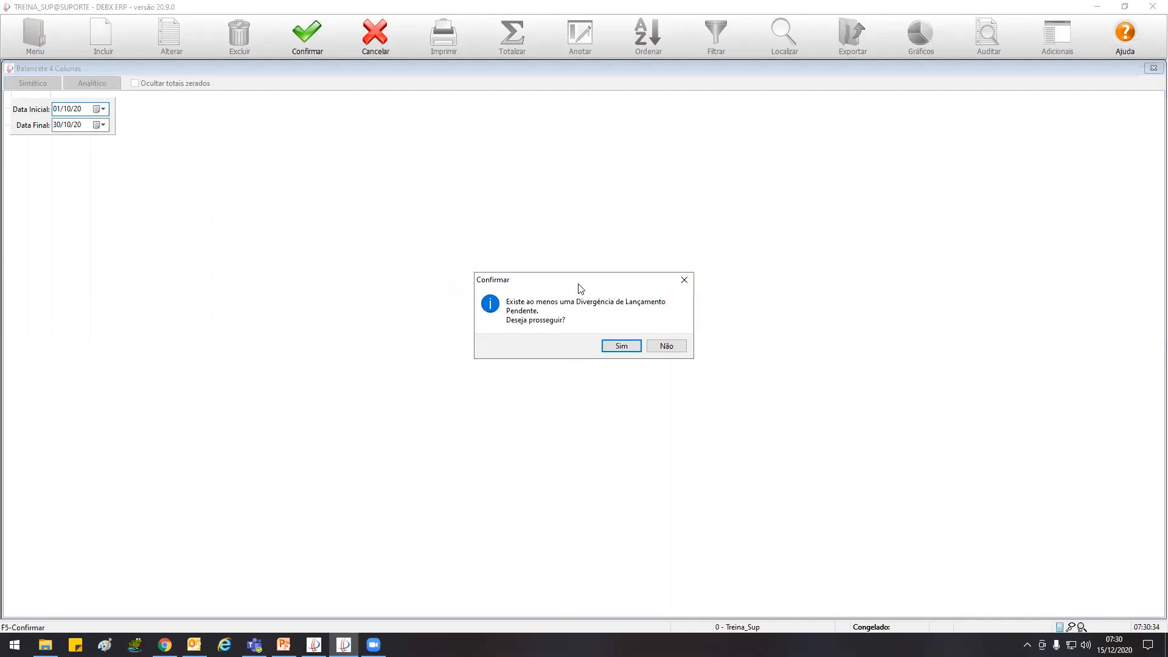
pyautogui.moveTo(579, 284); pyautogui.dragTo(557, 209)
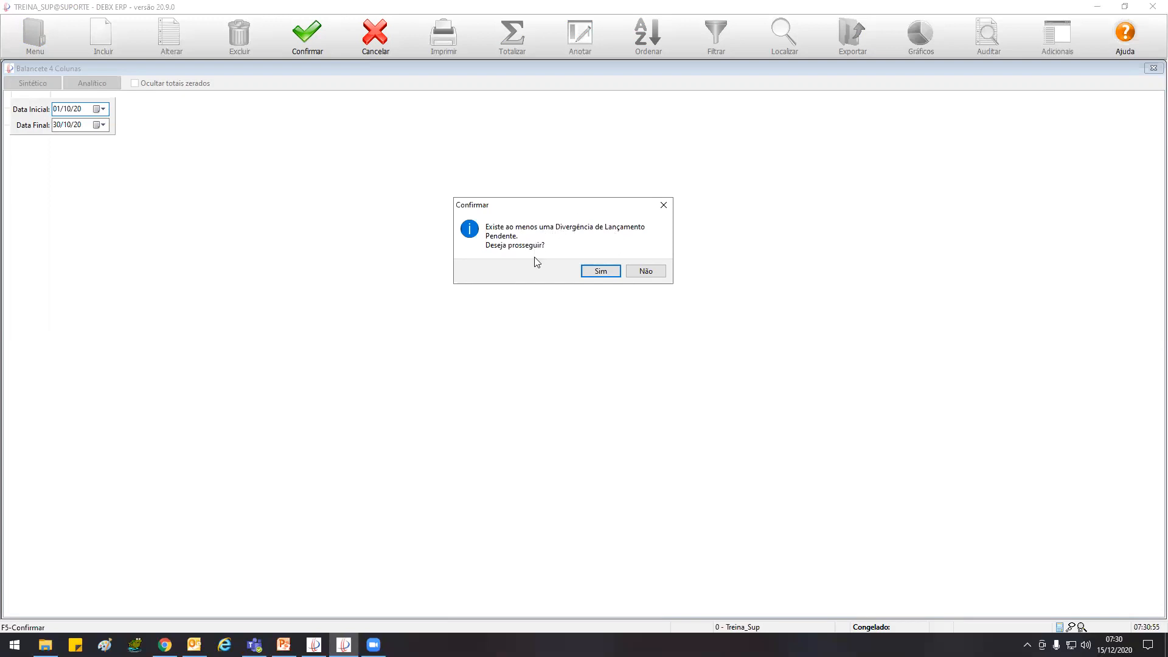
pyautogui.click(645, 270)
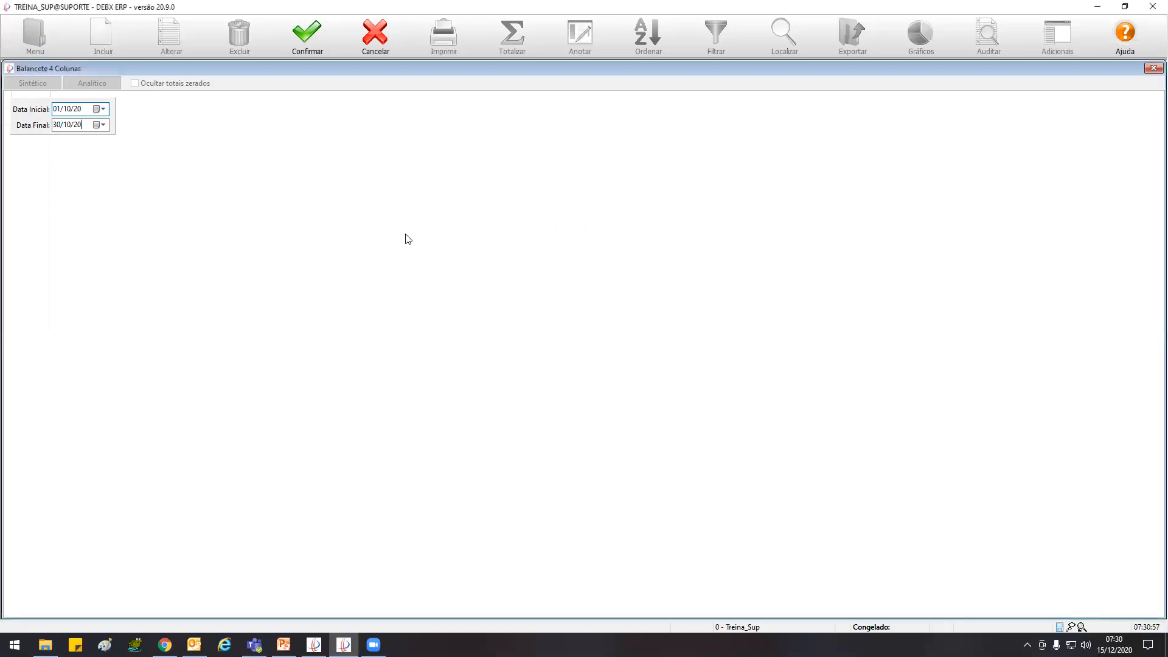
pyautogui.click(389, 42)
# Open Divergência de Lançamentos and enlarge the entry details area to examine the pending divergences
pyautogui.click(37, 31)
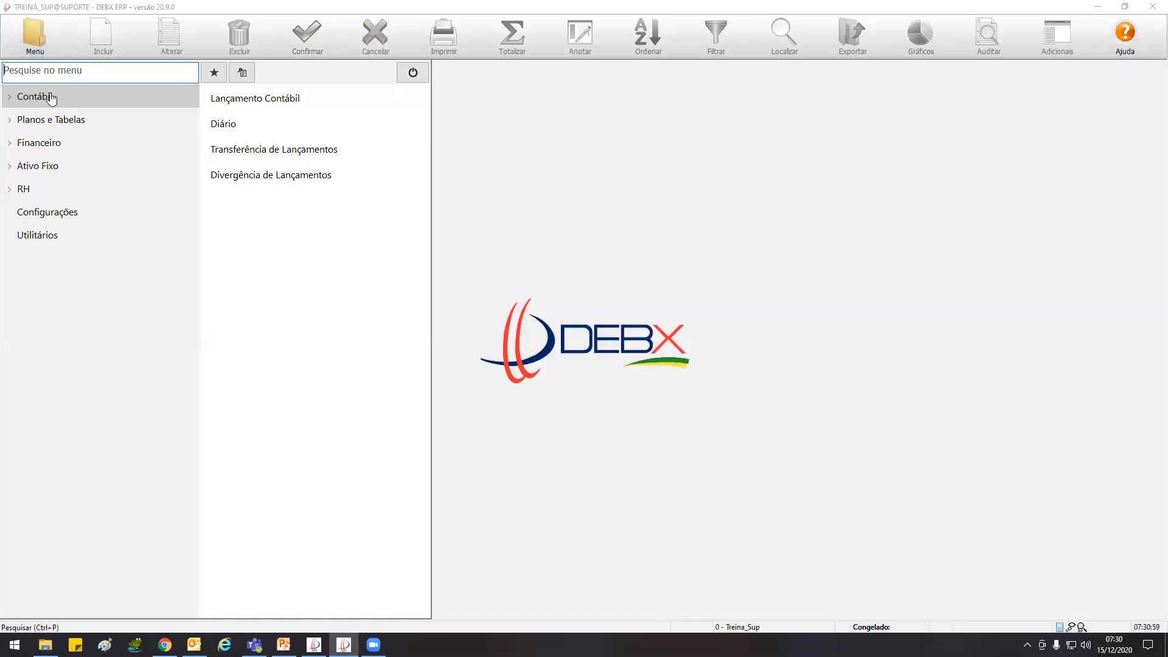
pyautogui.click(302, 181)
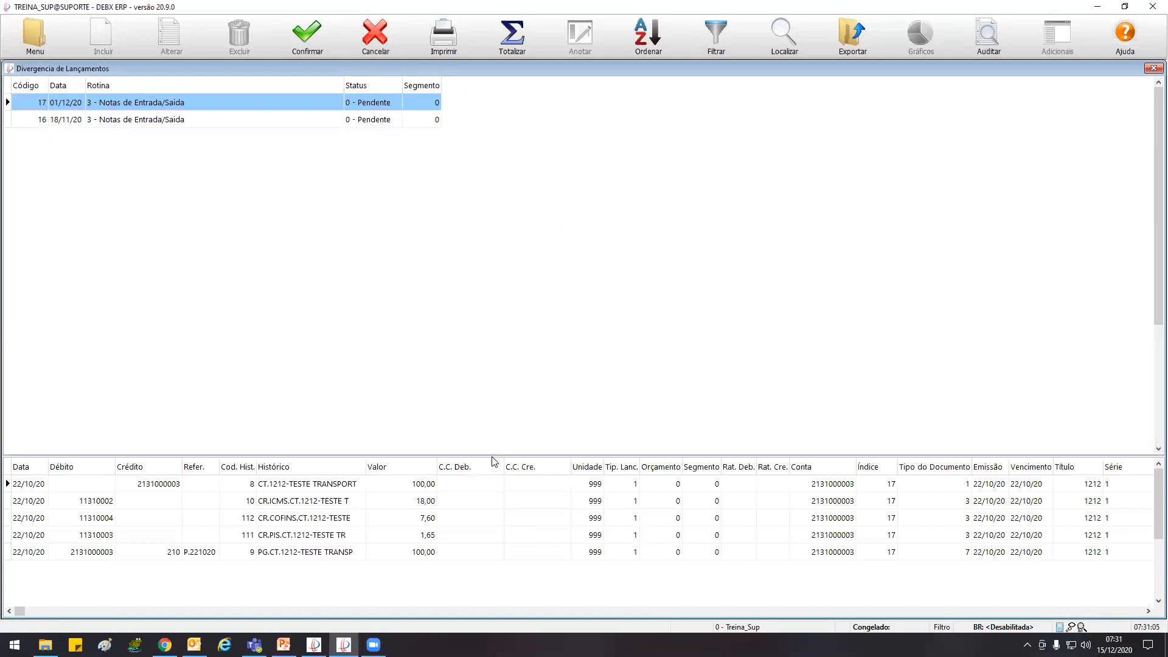
pyautogui.moveTo(493, 456); pyautogui.dragTo(457, 213)
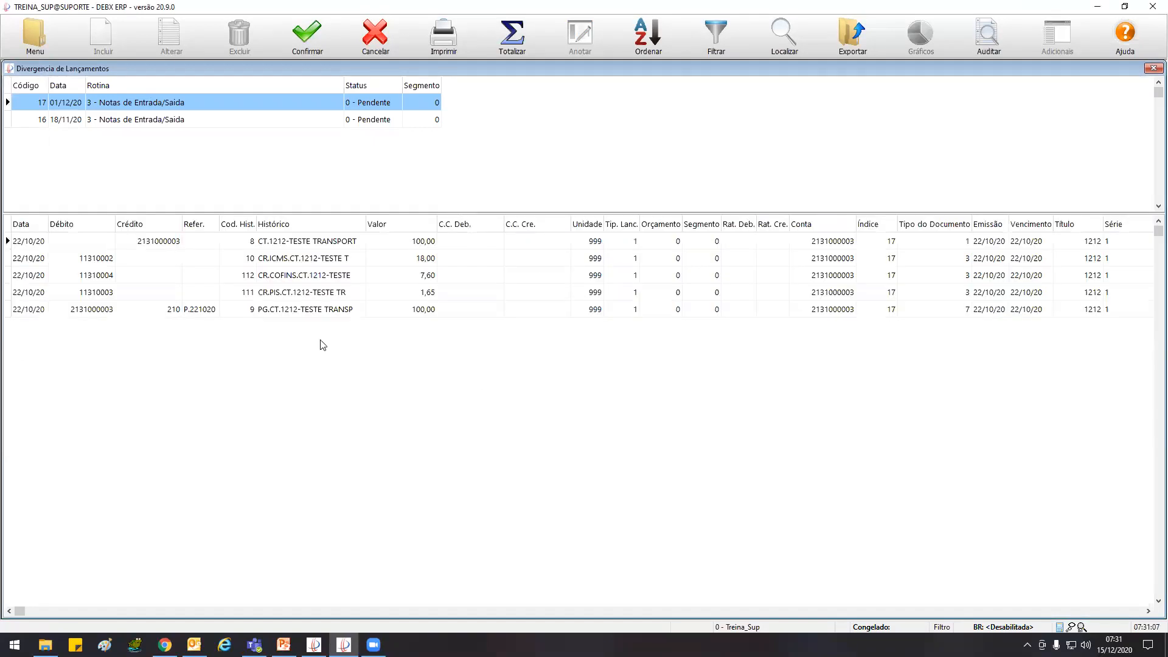
# Generate the Balancete 4 Colunas for 01/10/20 to 30/10/20, accepting to proceed despite the pending divergence
pyautogui.click(35, 35)
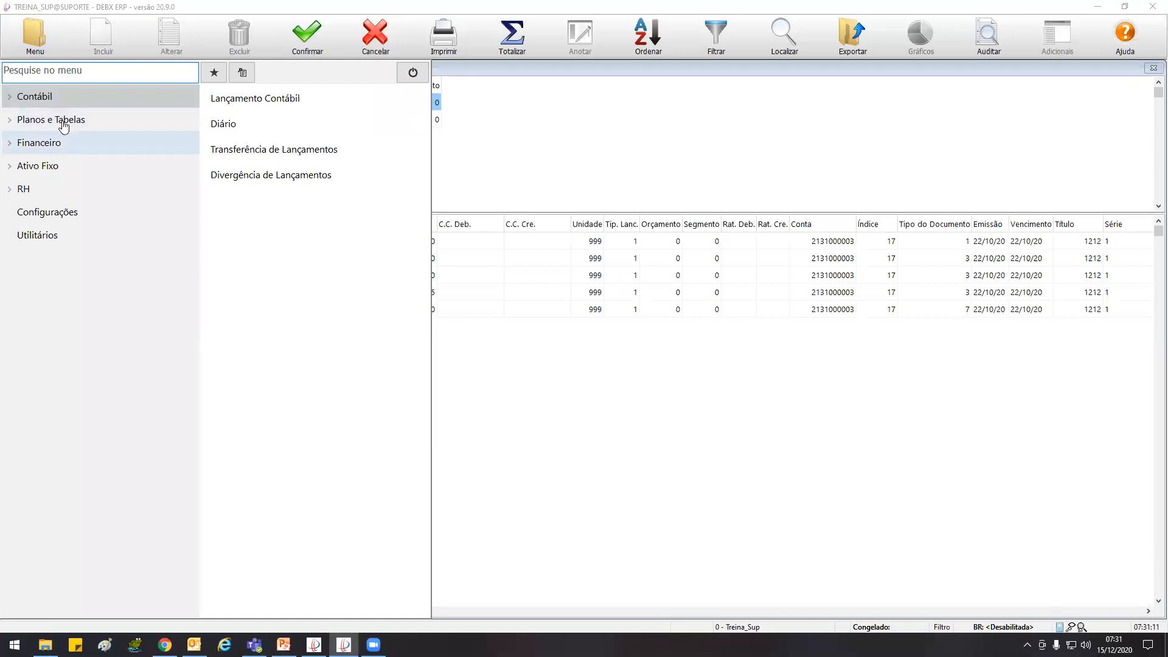
pyautogui.click(61, 121)
pyautogui.click(65, 102)
pyautogui.click(60, 166)
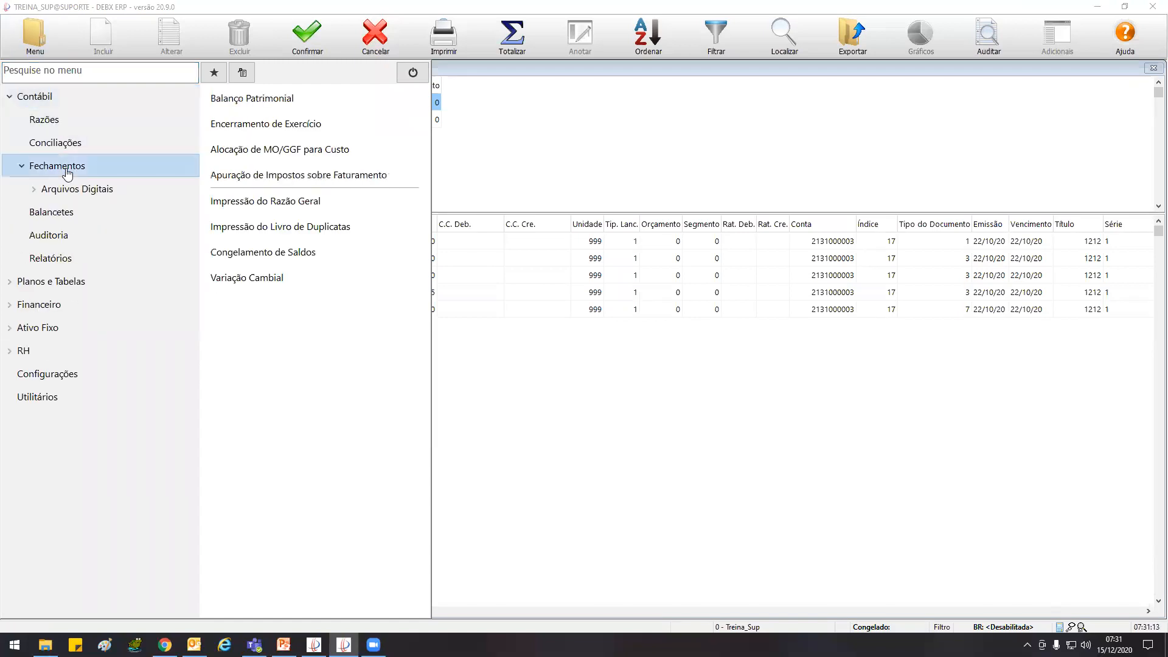
pyautogui.click(53, 212)
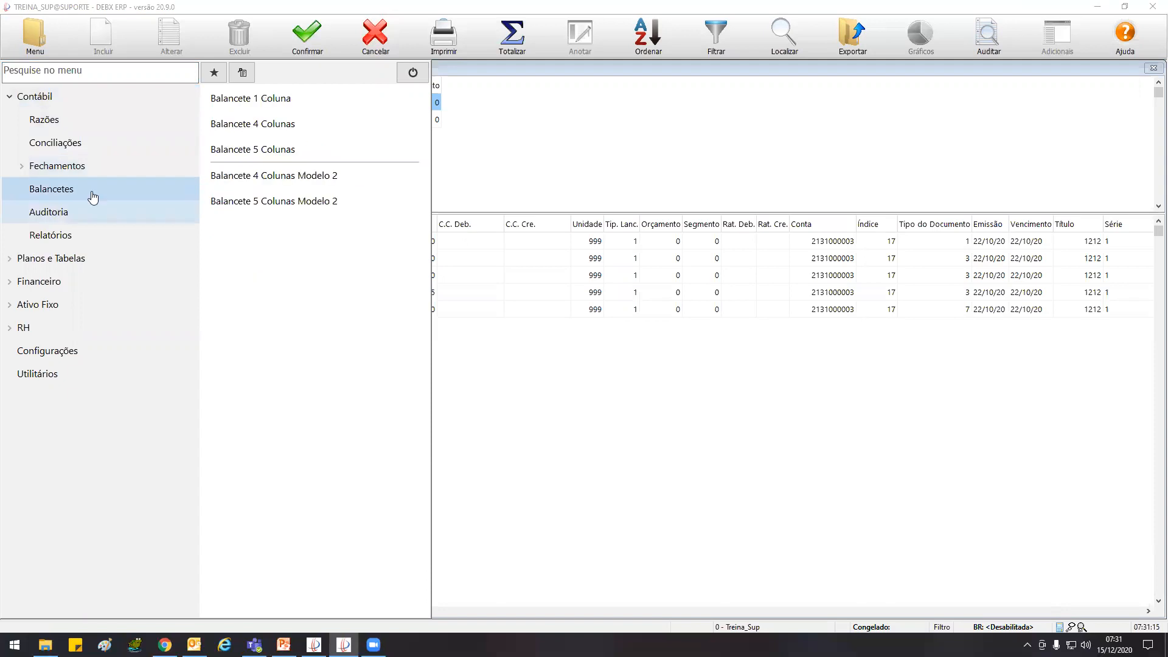
pyautogui.click(292, 120)
pyautogui.write('0')
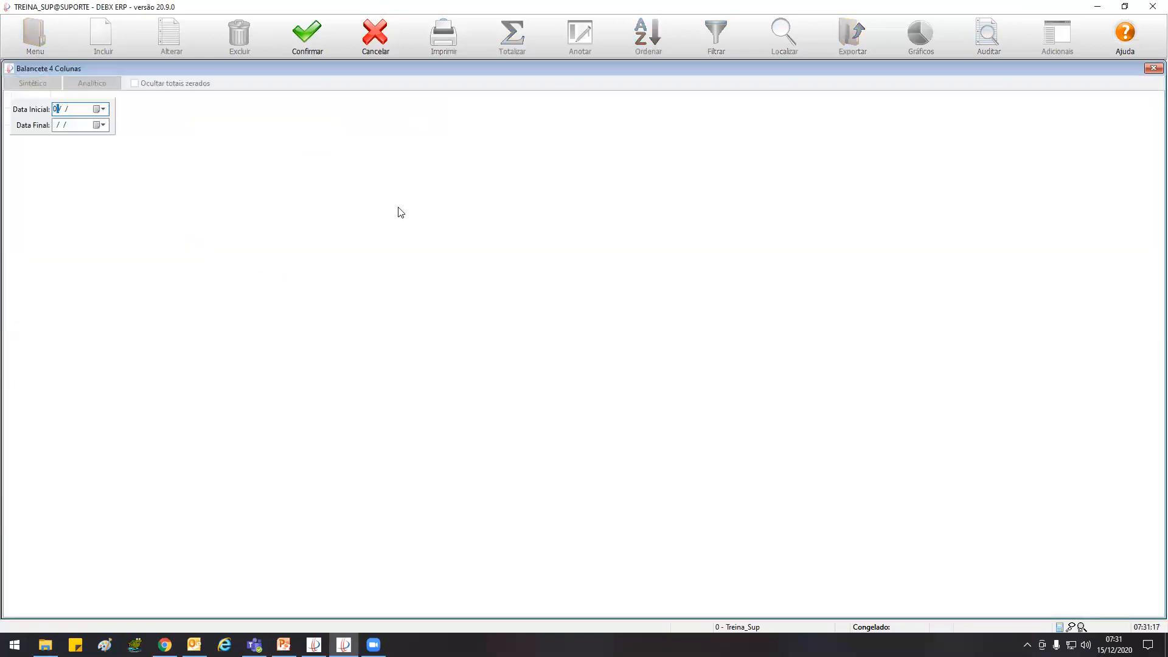
pyautogui.write('1/10/20')
pyautogui.press('Tab')
pyautogui.write('30/10/20')
pyautogui.click(317, 41)
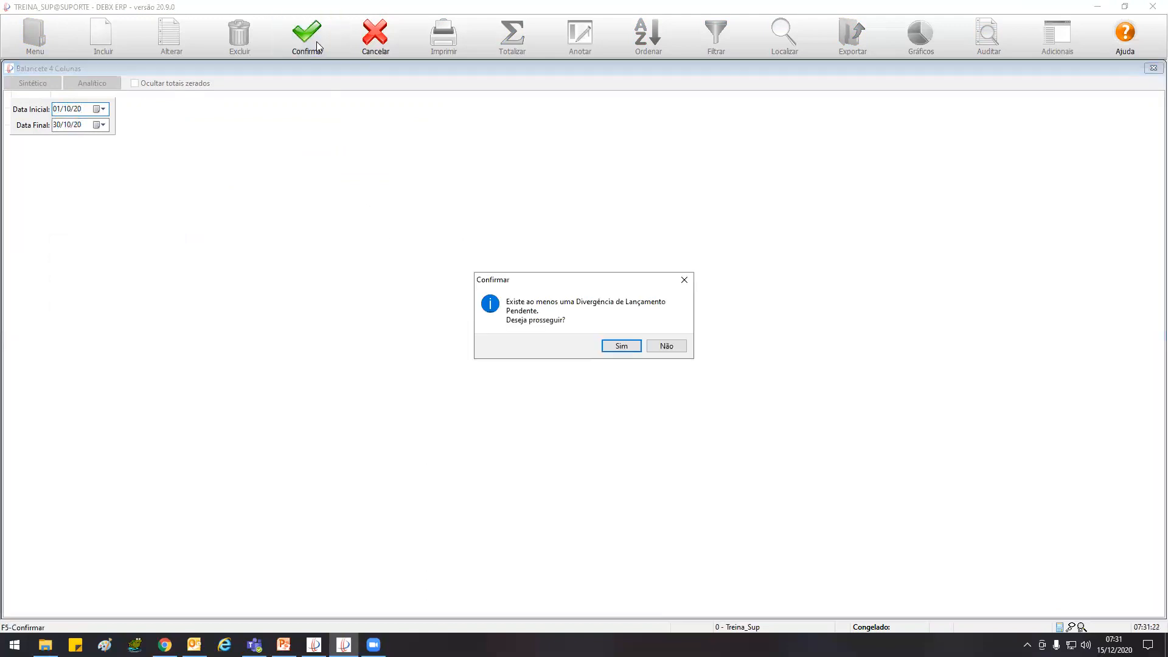
pyautogui.click(620, 346)
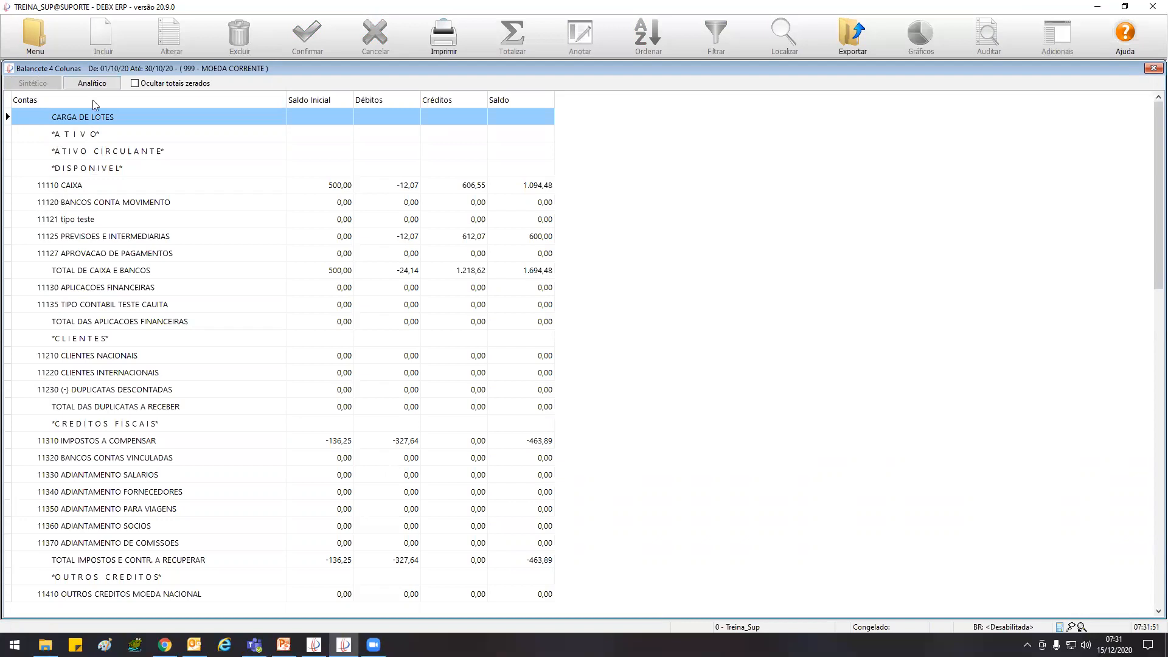
# Show the trial balance in Analítico mode and examine the PREVISOES E INTERMEDIARIAS and CAIXA account lines
pyautogui.click(97, 83)
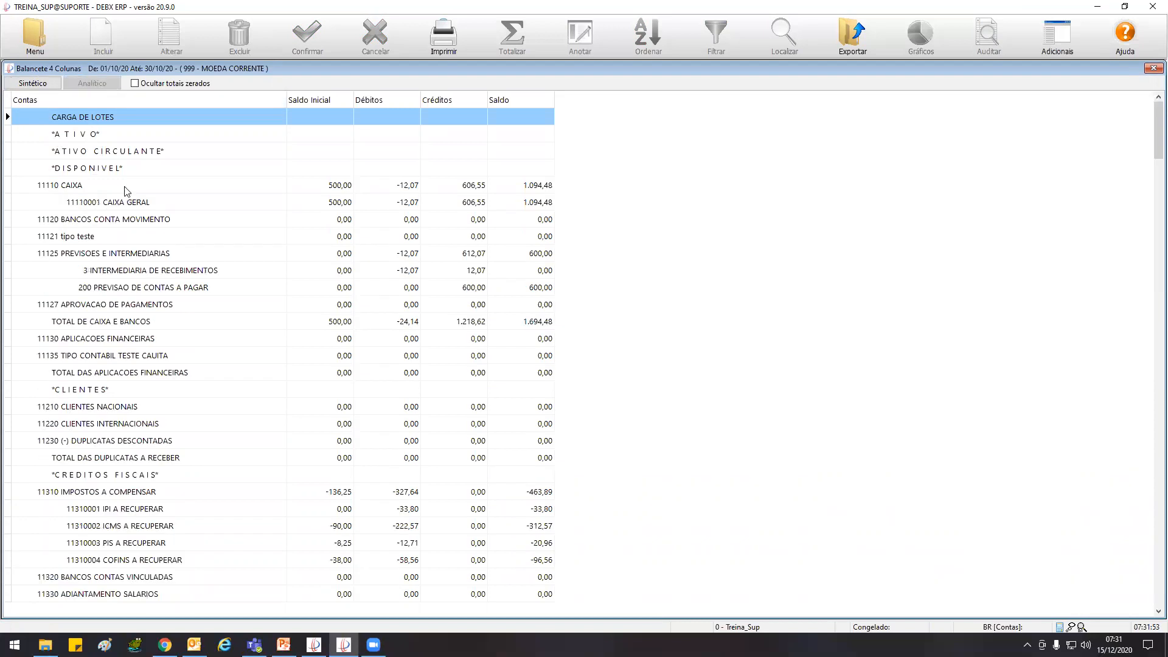
pyautogui.click(66, 255)
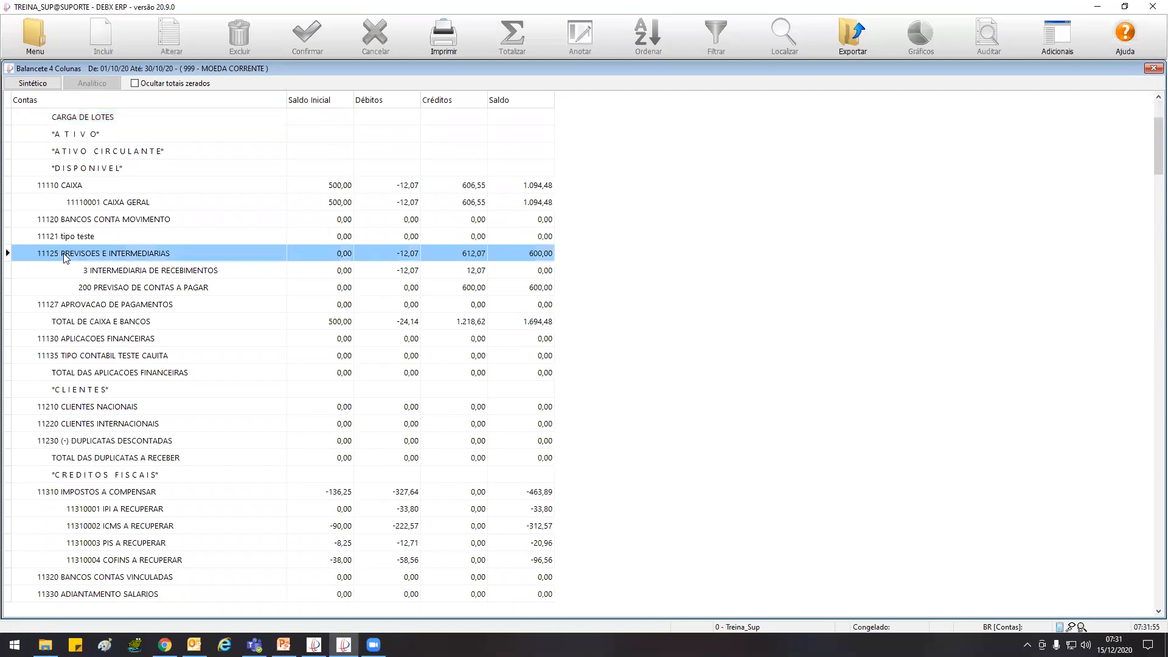
pyautogui.click(143, 270)
pyautogui.click(134, 288)
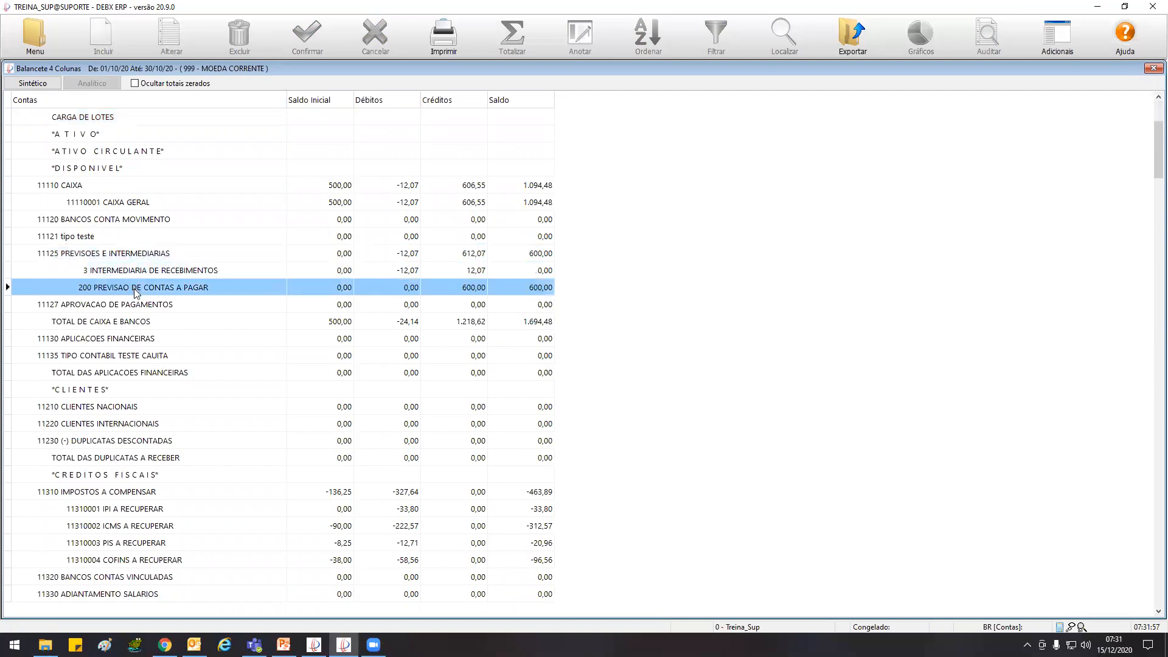
pyautogui.click(73, 188)
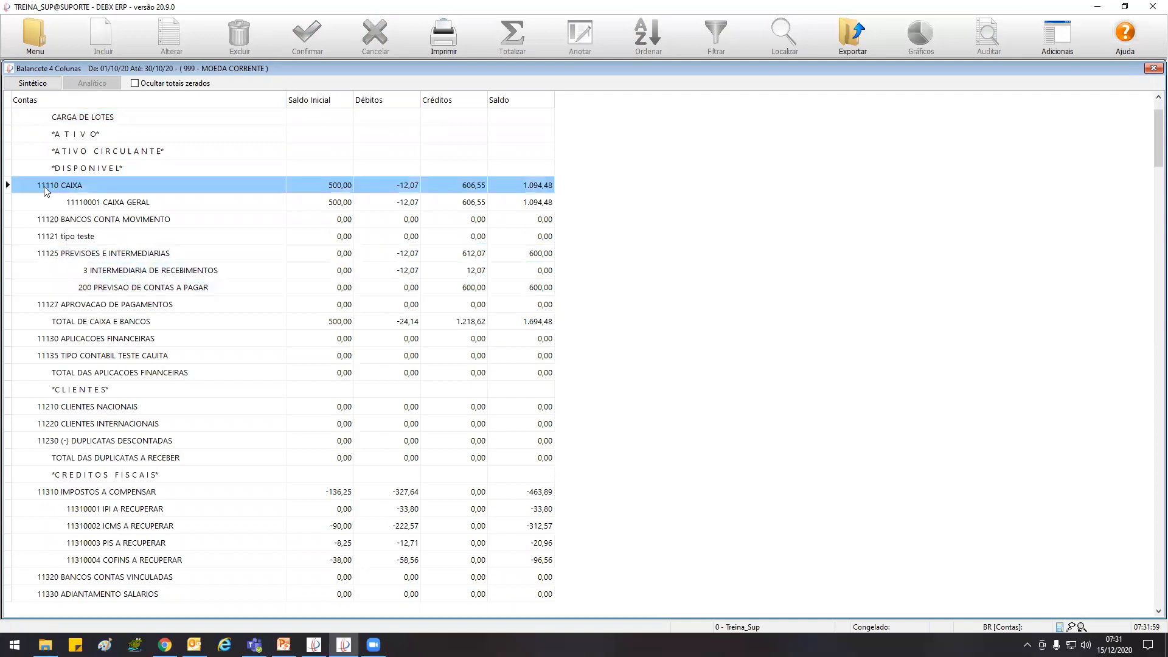
# View the Balancete 4 Colunas in Sintético mode and return it to Analítico mode
pyautogui.click(37, 83)
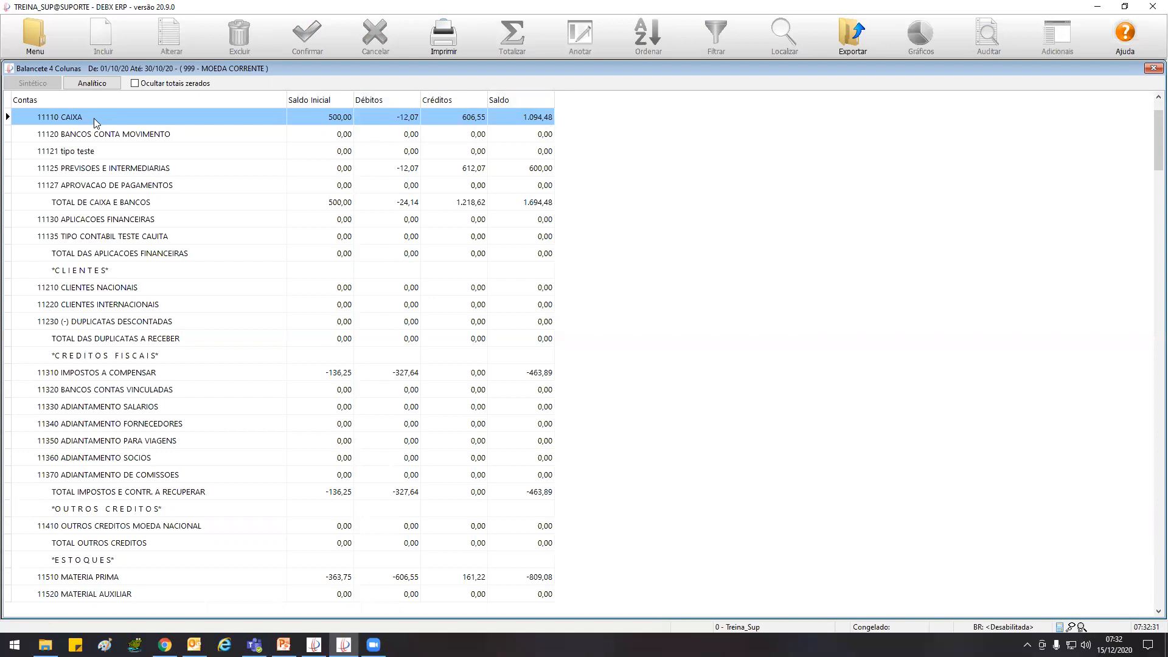
pyautogui.click(104, 83)
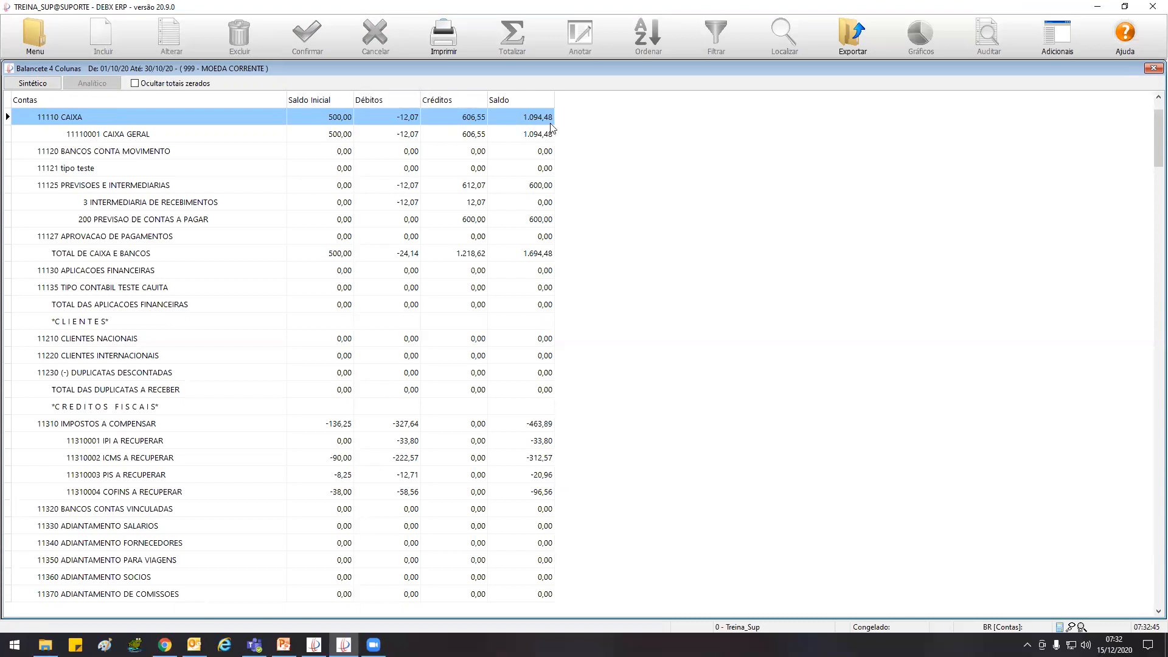
# Open the Razão Contábil ledger for account 11110001 CAIXA GERAL
pyautogui.click(41, 29)
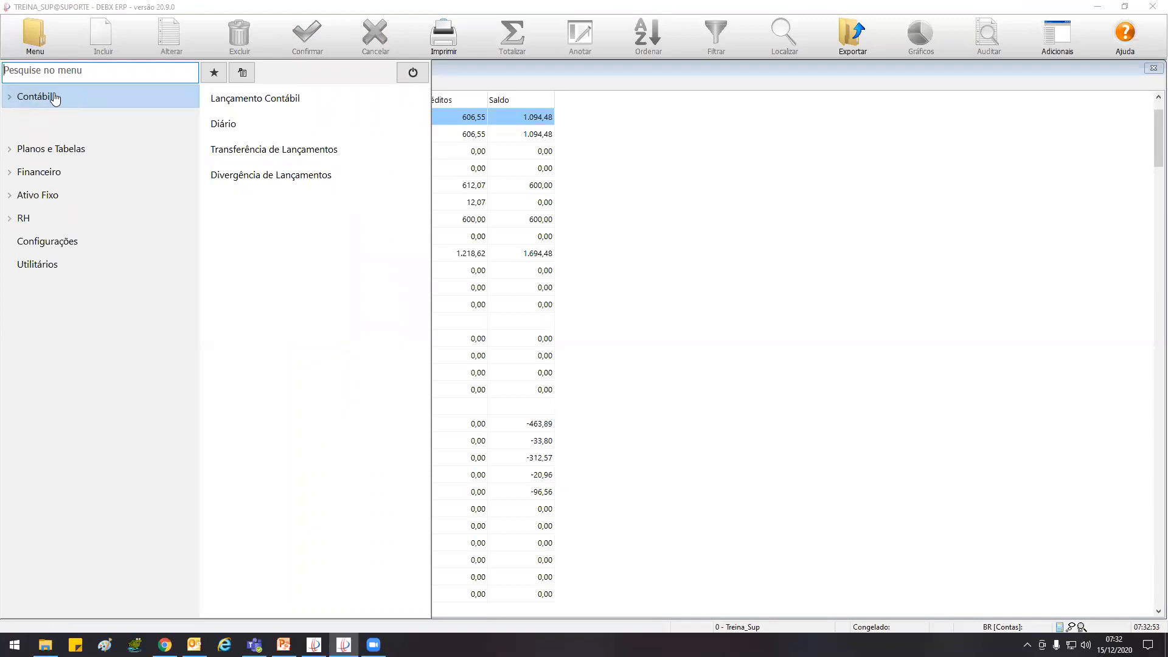
pyautogui.click(53, 98)
pyautogui.moveTo(54, 119)
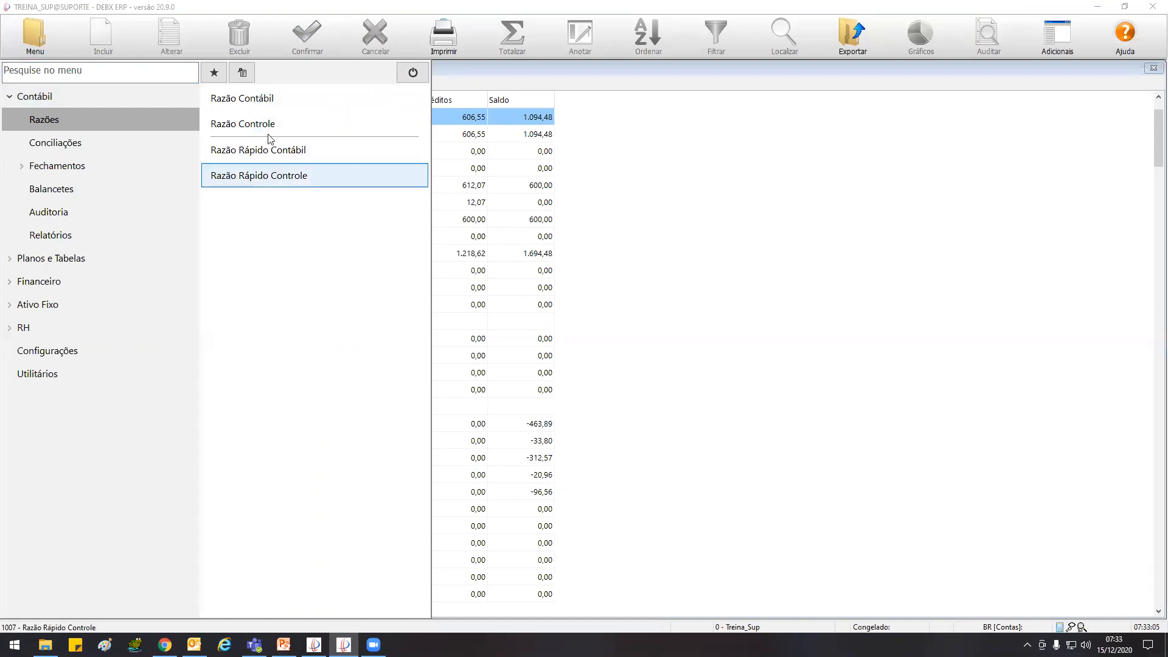
pyautogui.click(266, 99)
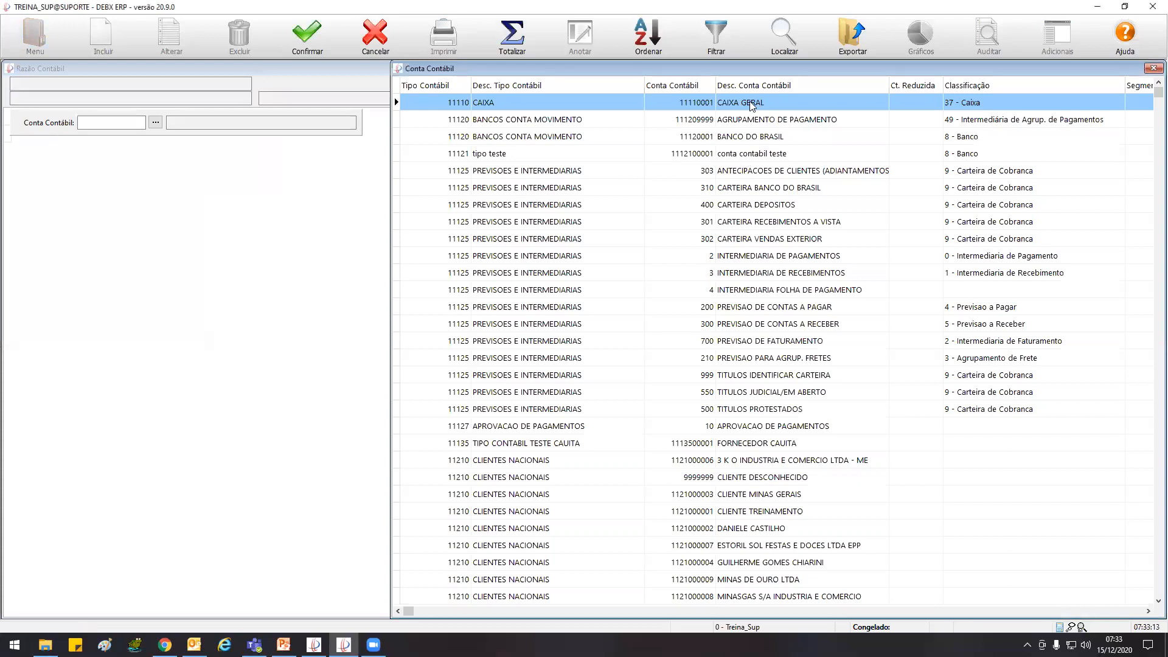
pyautogui.doubleClick(752, 107)
pyautogui.click(309, 34)
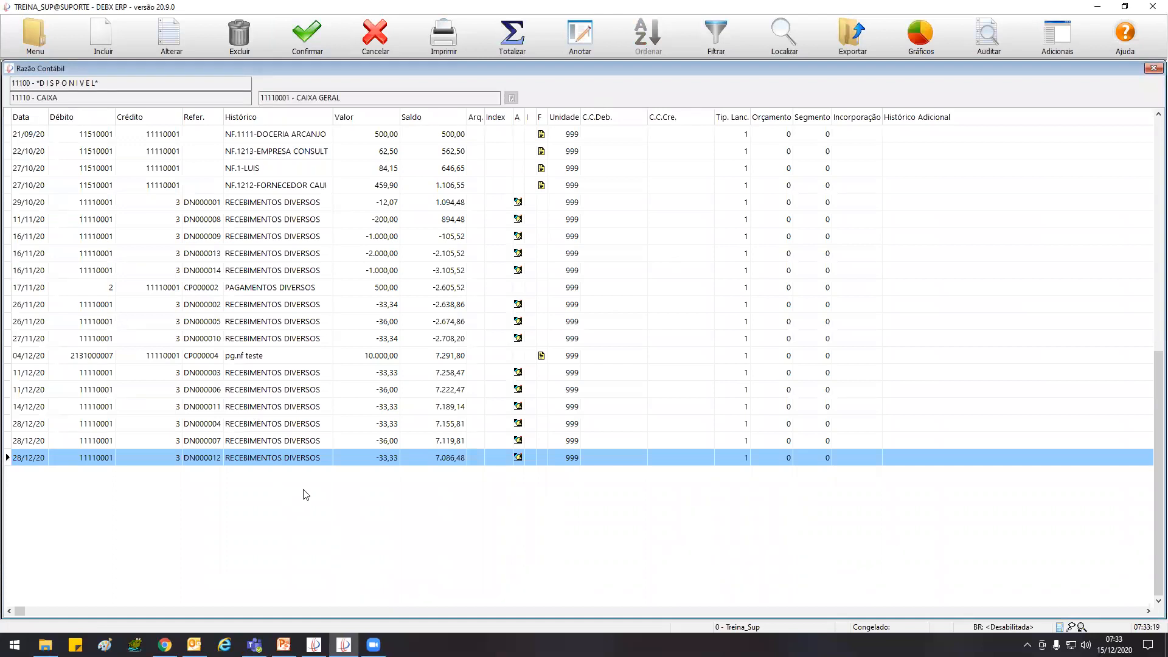
# Close the Divergência de Lançamentos window and return to the CAIXA GERAL ledger
pyautogui.press('Escape')
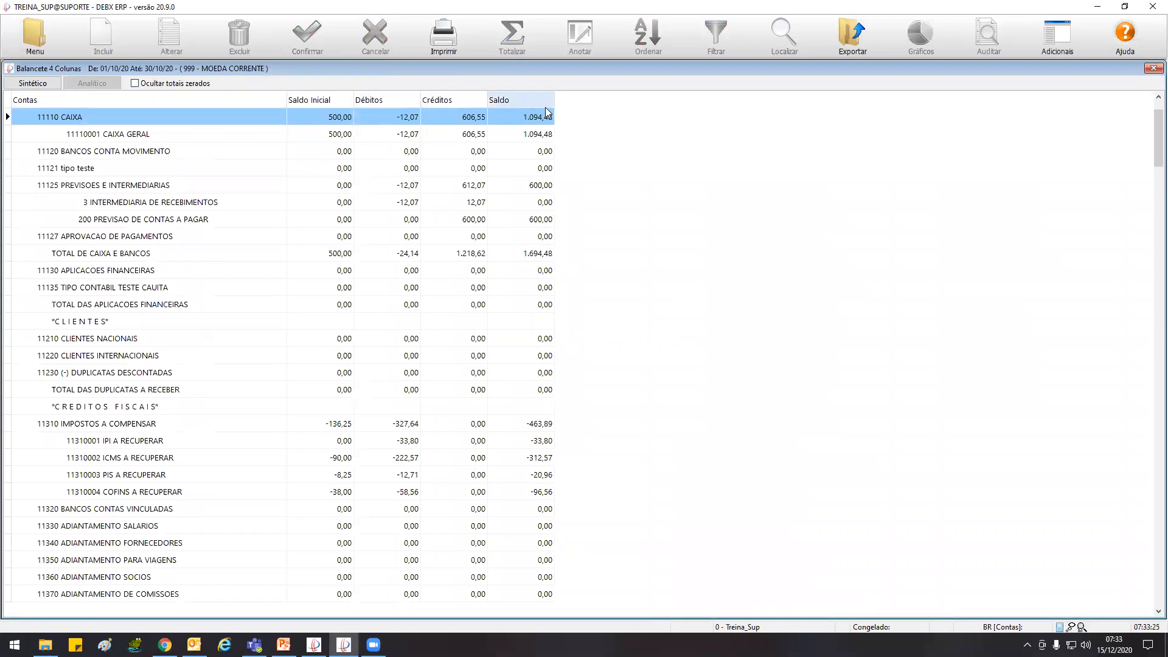
pyautogui.press('Escape')
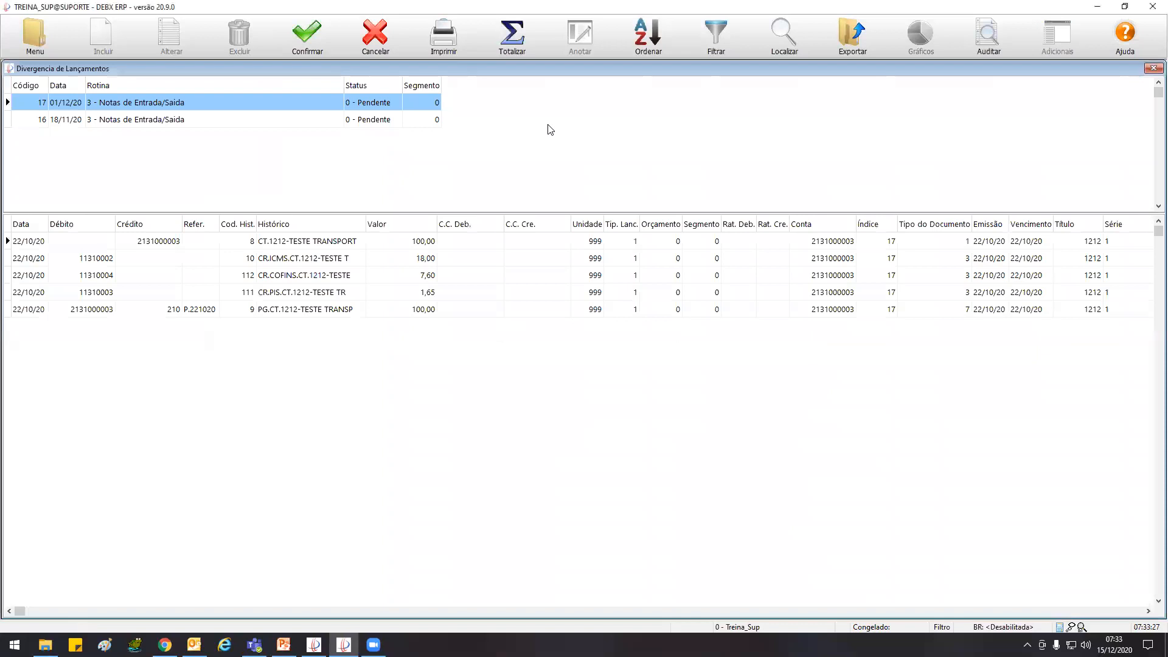
pyautogui.click(10, 70)
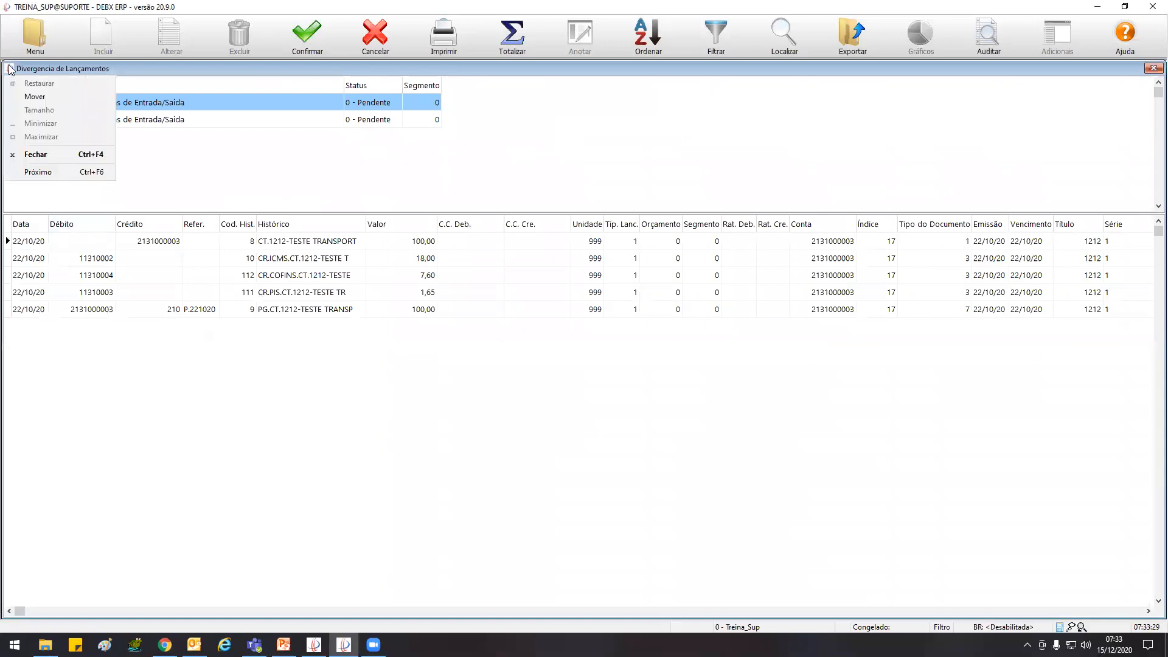
pyautogui.click(30, 154)
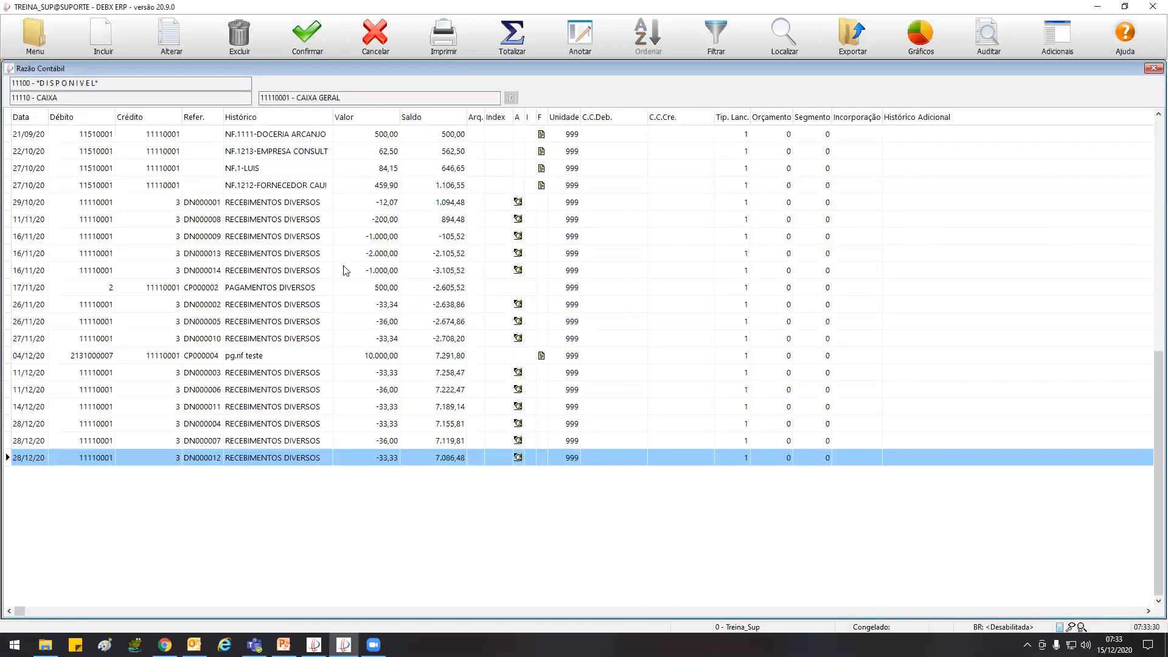
# Examine the dated entries in the CAIXA GERAL ledger around the 29/10/20 entry and return to the trial balance
pyautogui.click(23, 257)
pyautogui.scroll(-5, 23, 278)
pyautogui.scroll(-7, 24, 282)
pyautogui.scroll(13, 24, 281)
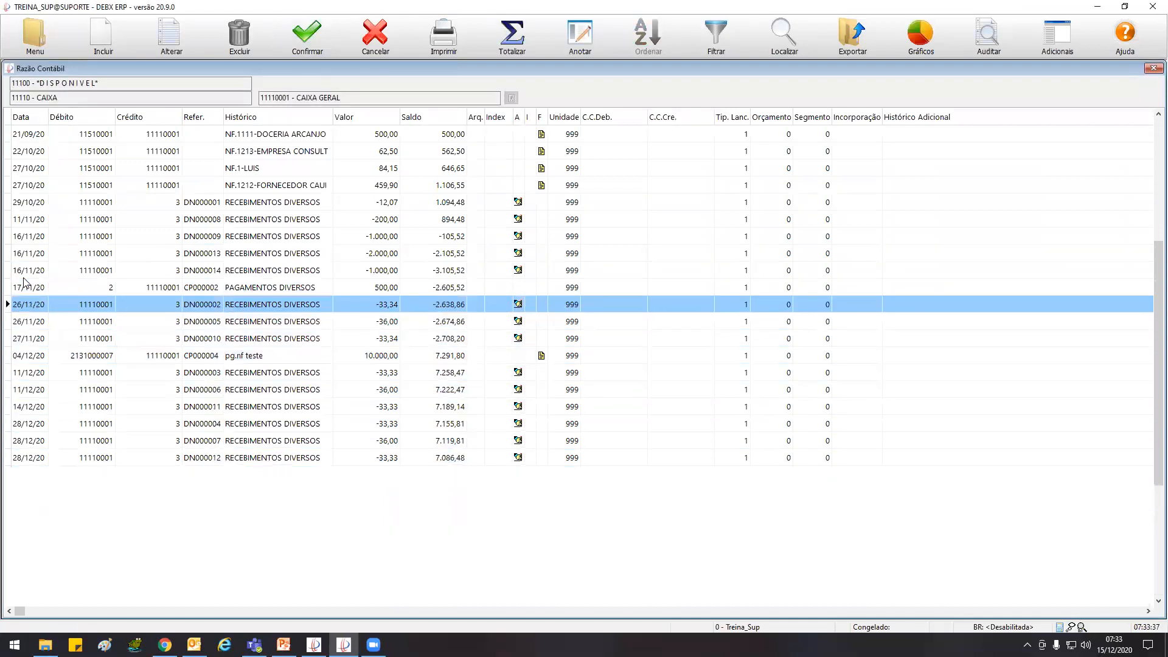
pyautogui.scroll(2, 24, 281)
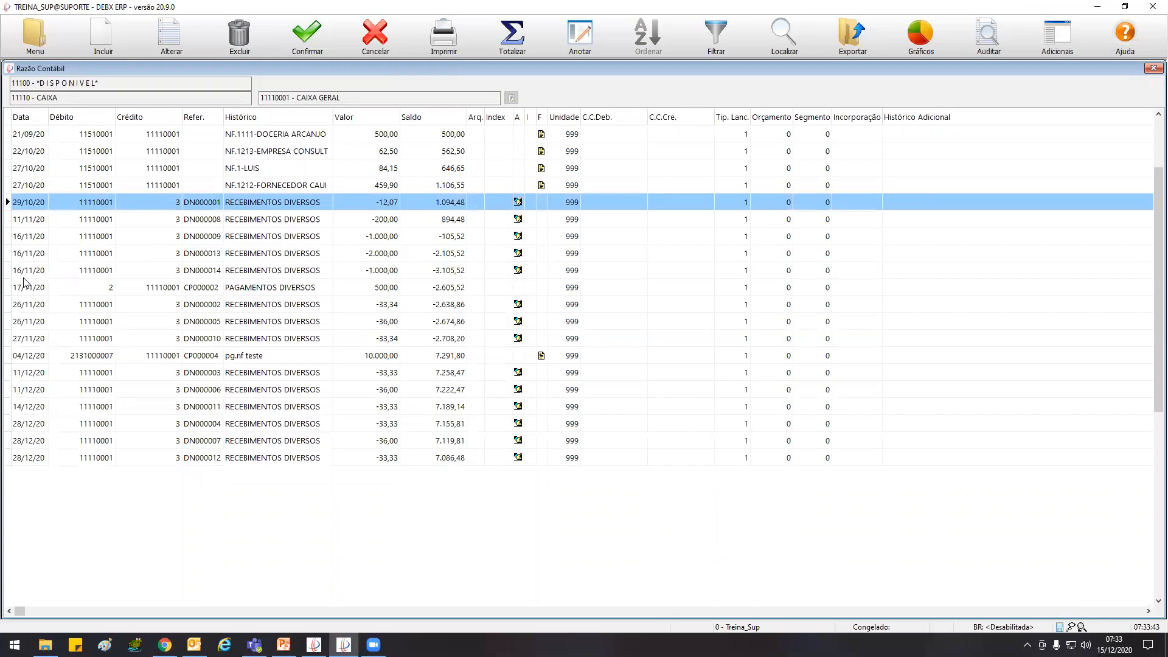
pyautogui.scroll(-1, 24, 281)
pyautogui.scroll(1, 23, 282)
pyautogui.press('Escape')
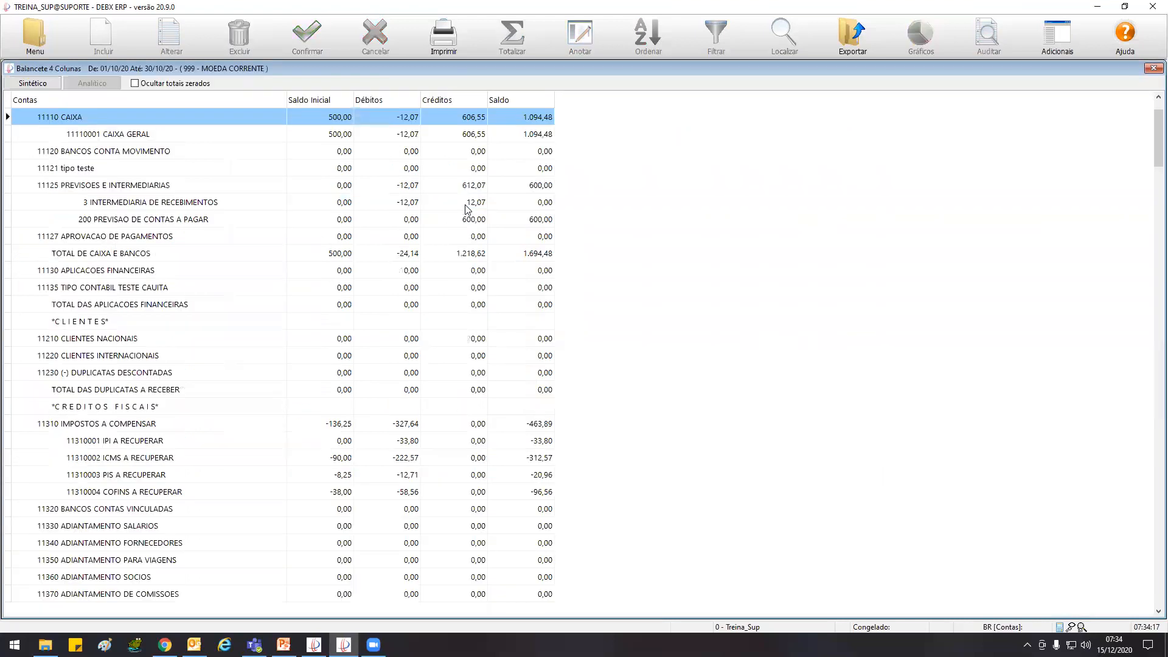
# Compare the trial balance's CAIXA GERAL line with its ledger entries dated 21/09/20 and 29/10/20
pyautogui.click(541, 136)
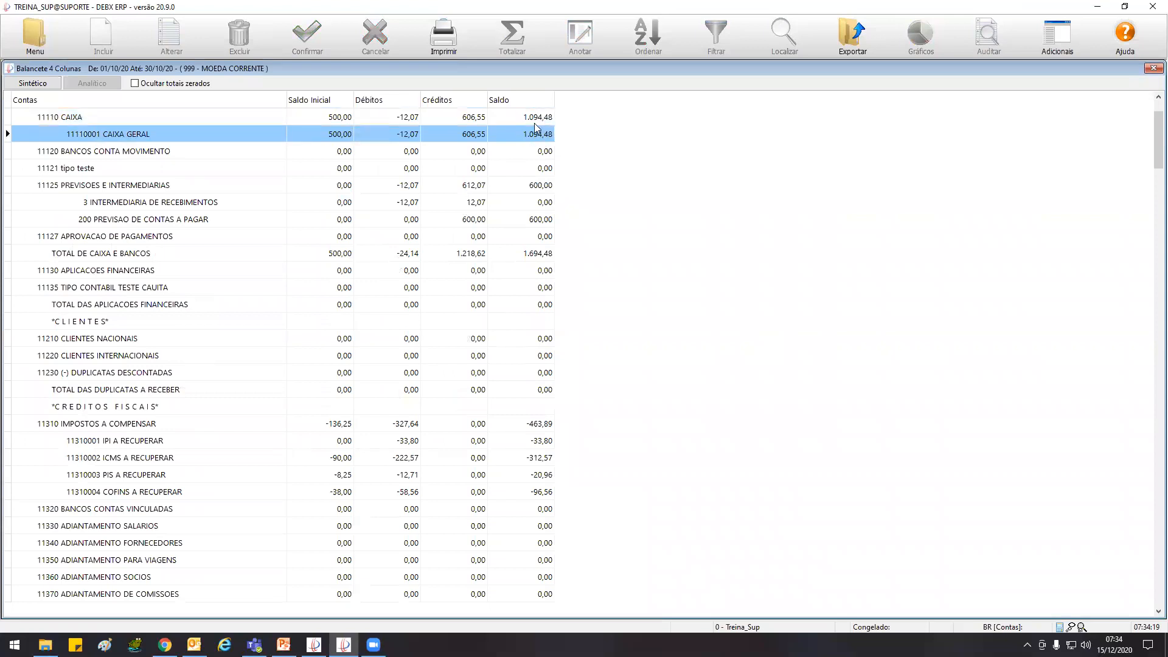
pyautogui.doubleClick(349, 137)
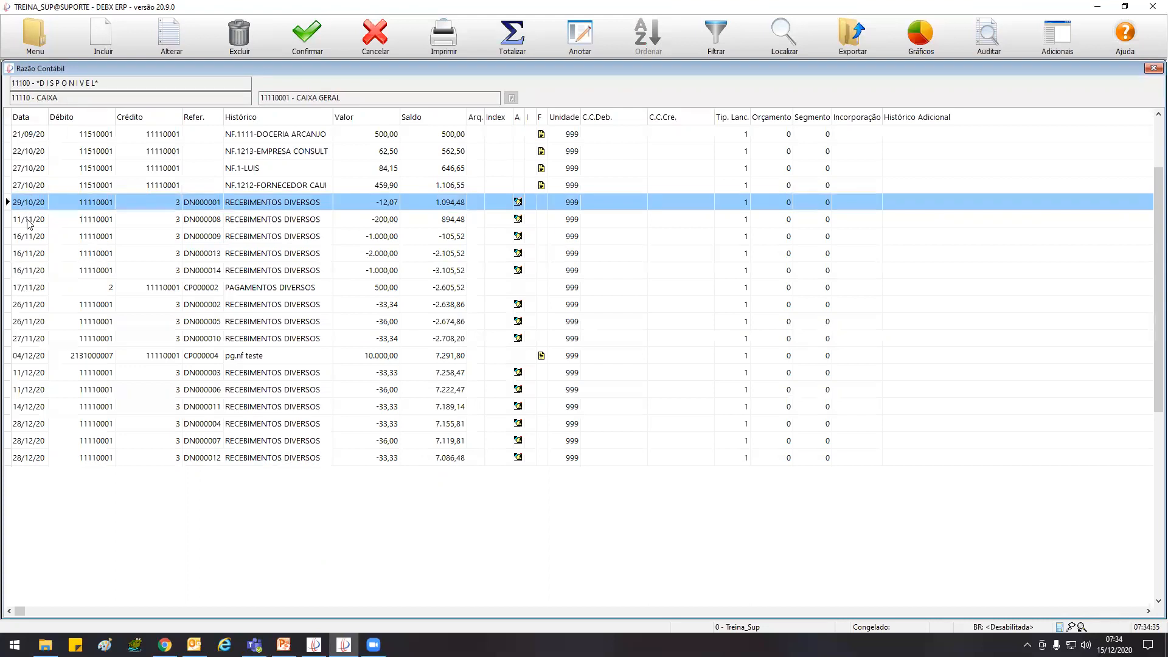
pyautogui.click(30, 135)
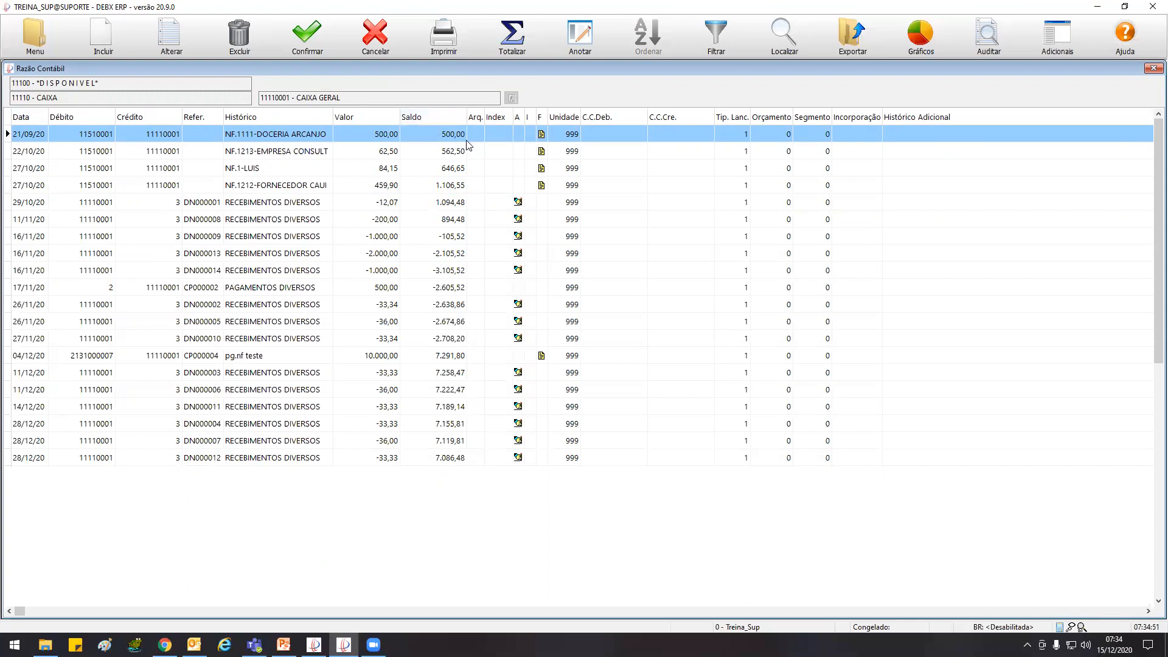
pyautogui.press('Escape')
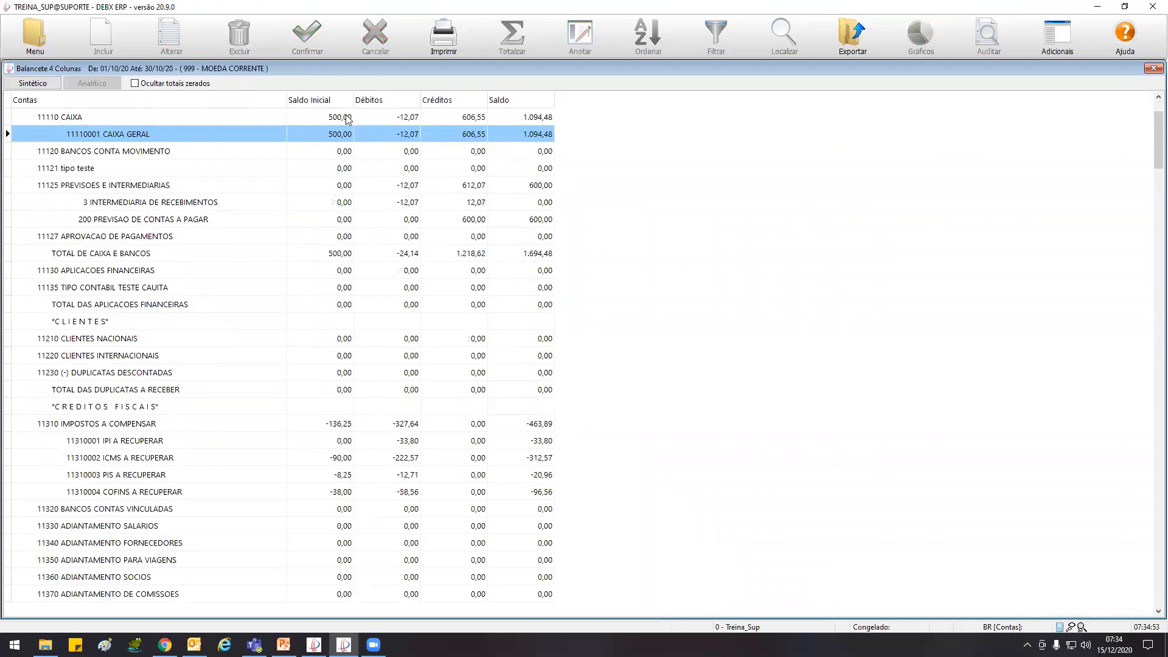
pyautogui.press('Return')
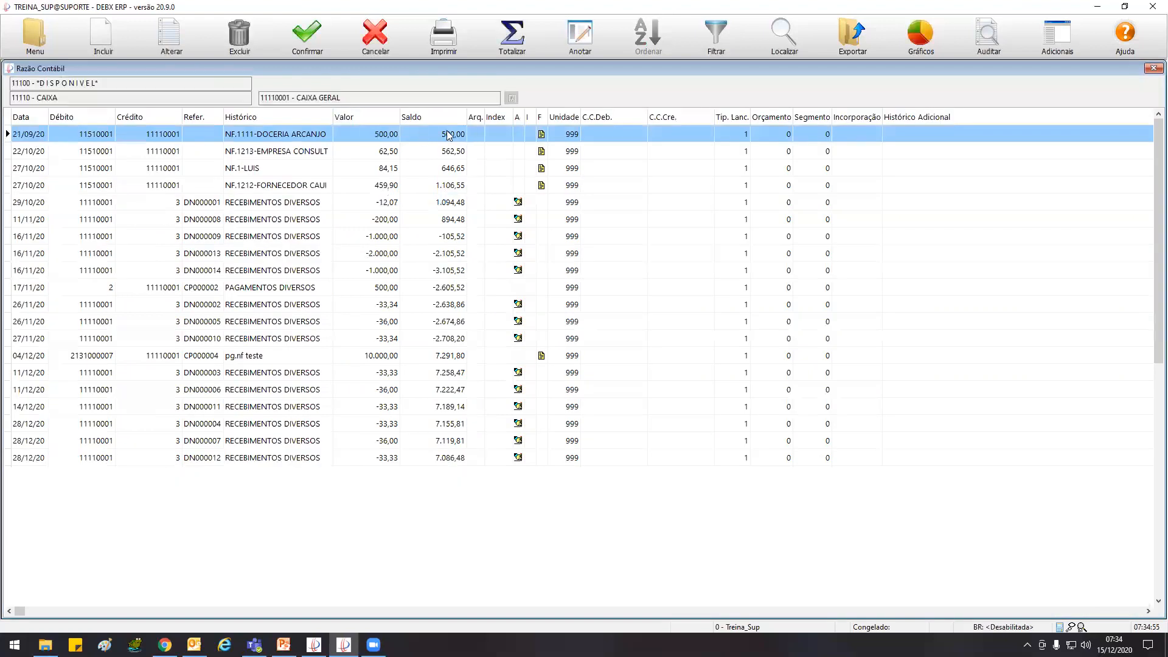
pyautogui.click(31, 204)
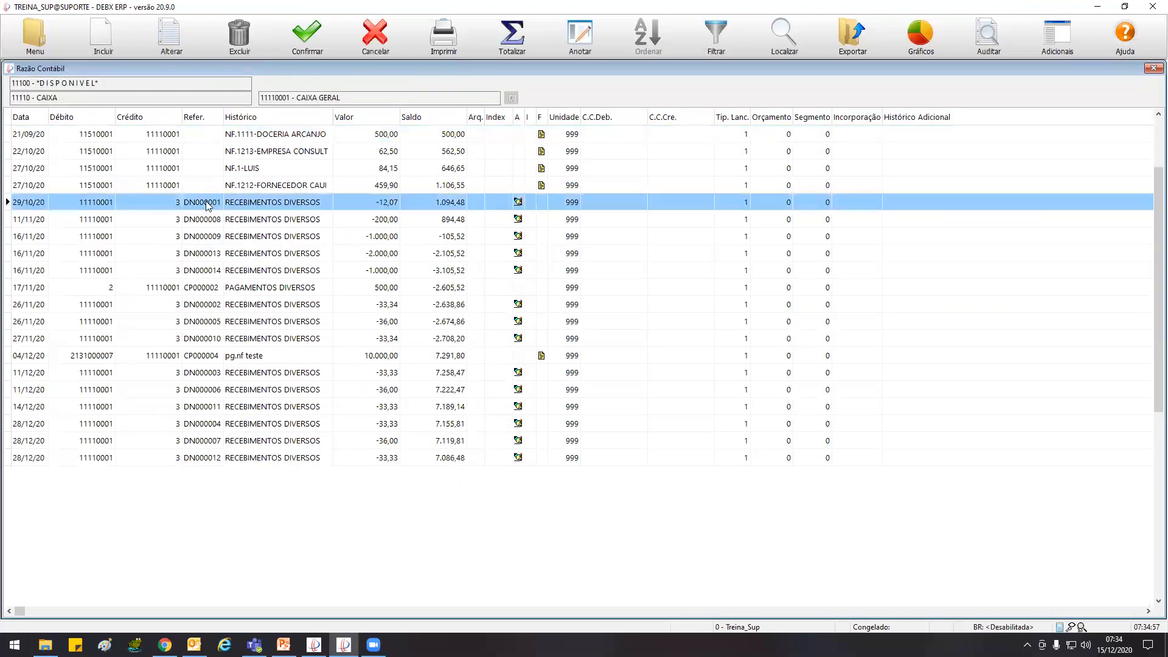
pyautogui.press('Escape')
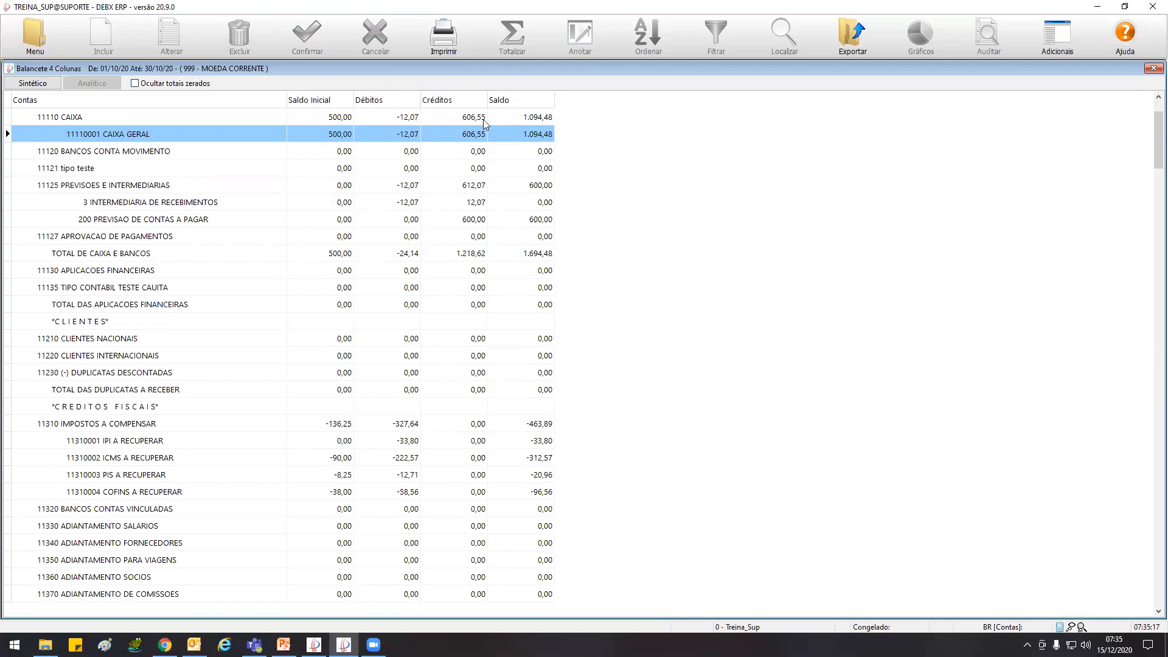
# Cross-check CAIXA GERAL's final balance in the trial balance against the running balance in its account ledger
pyautogui.doubleClick(515, 125)
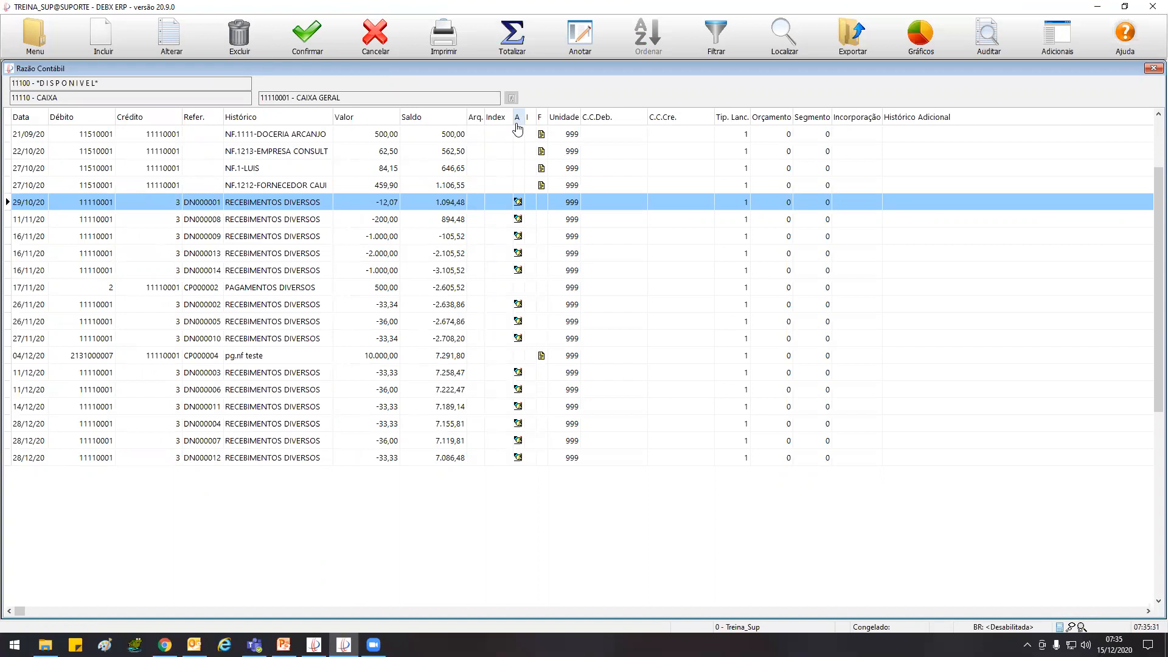
pyautogui.press('Escape')
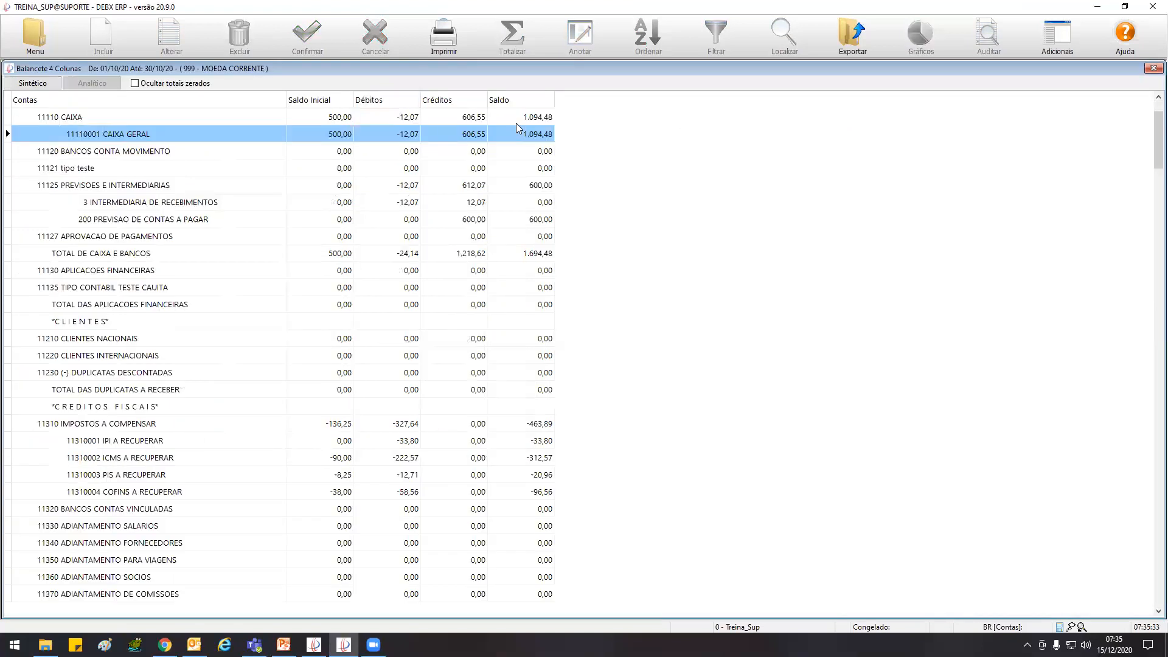
pyautogui.press('Return')
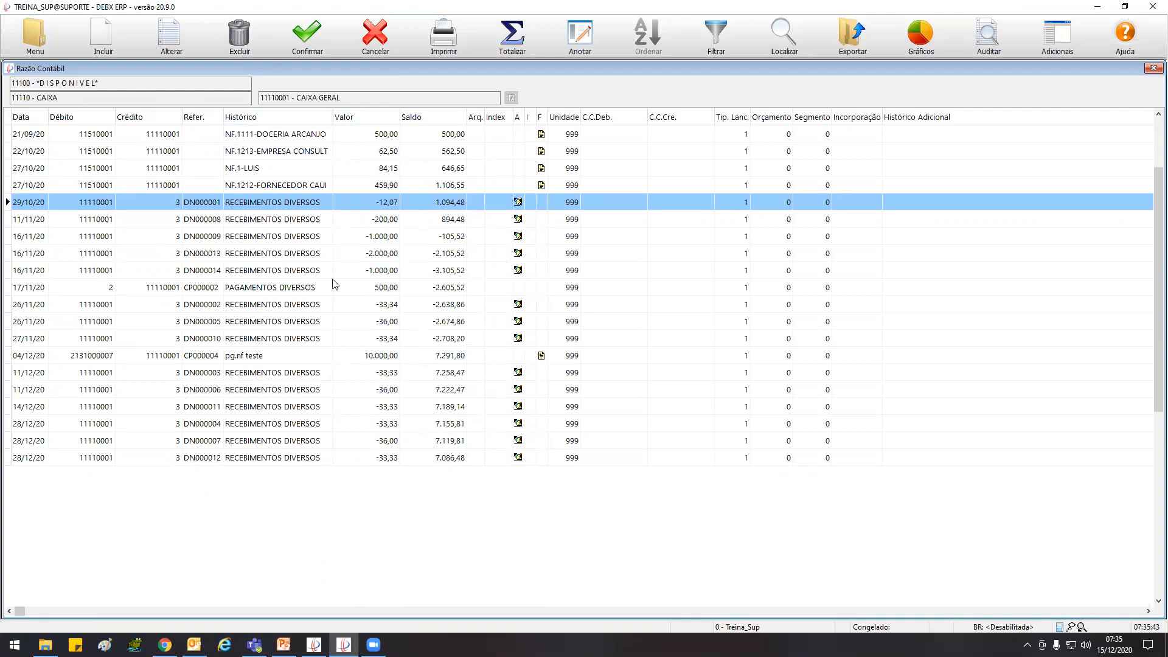
pyautogui.press('Escape')
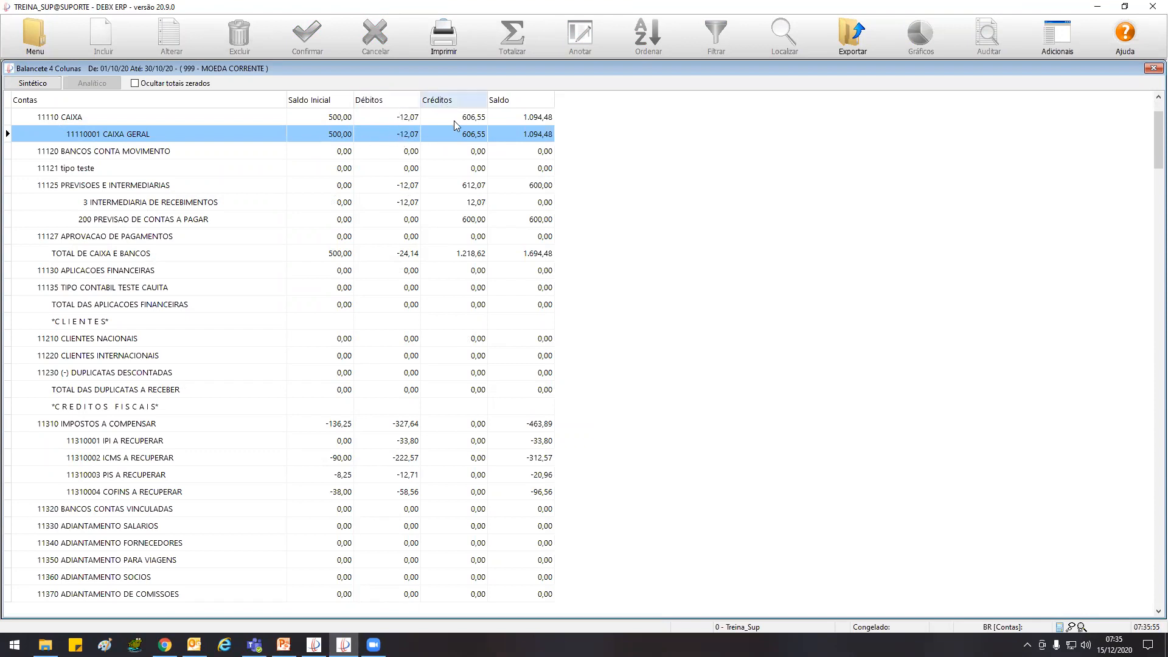
pyautogui.doubleClick(538, 141)
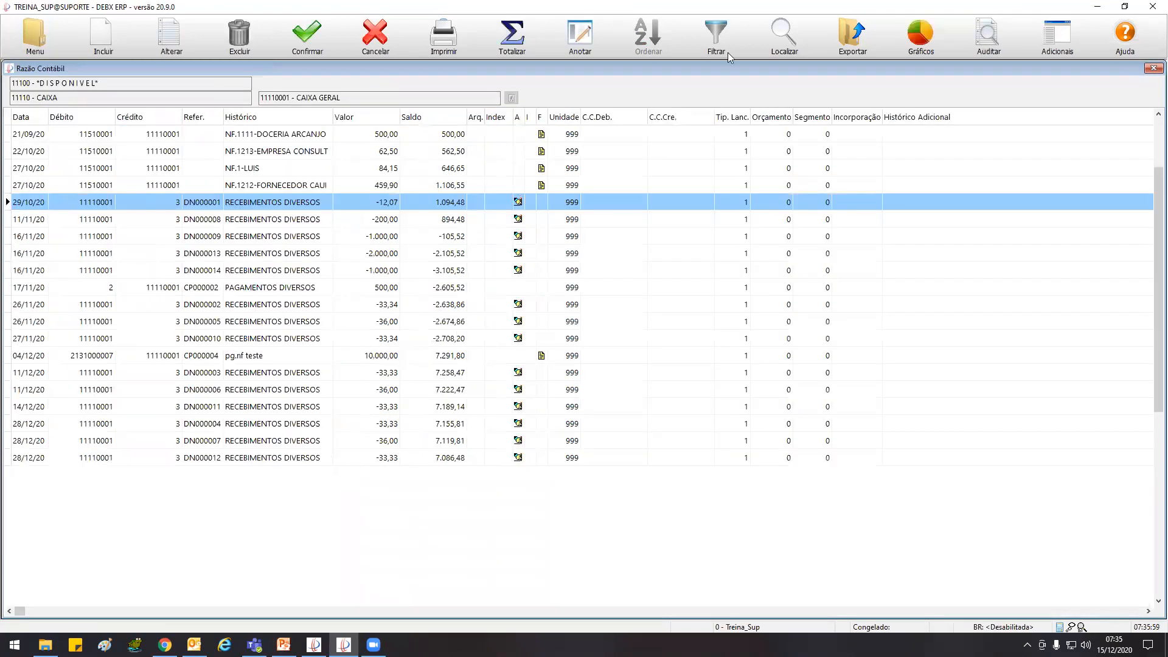
pyautogui.press('Escape')
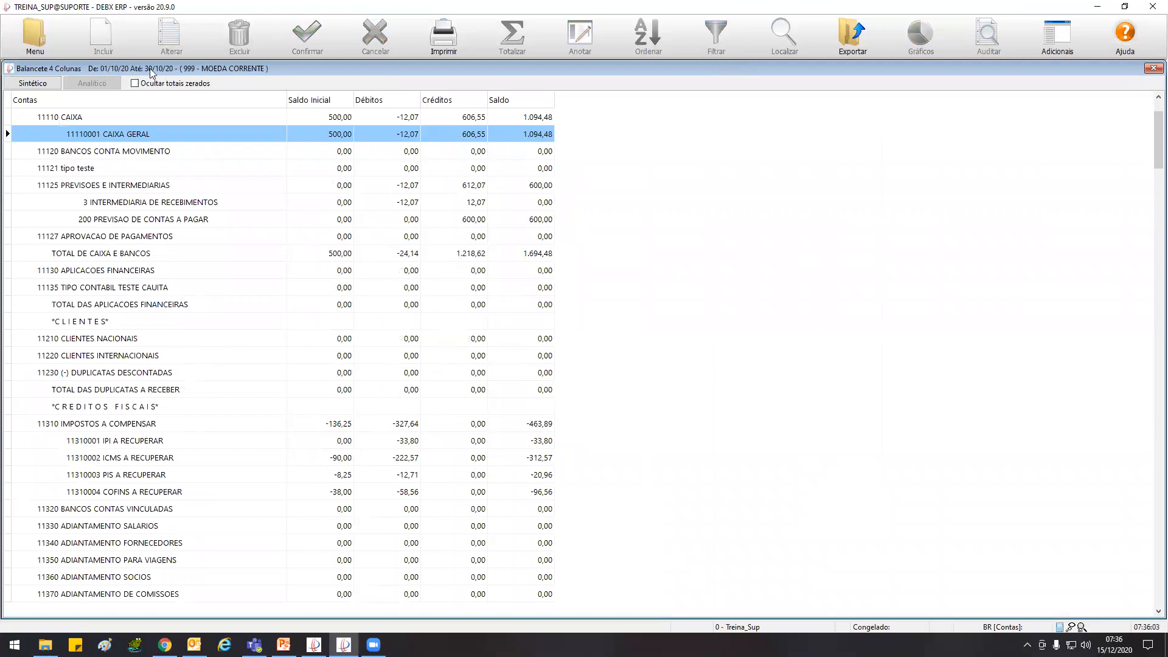
# Open the CAIXA GERAL ledger from the trial balance and add a compound filter condition for Data >= 01/10/2020
pyautogui.doubleClick(528, 135)
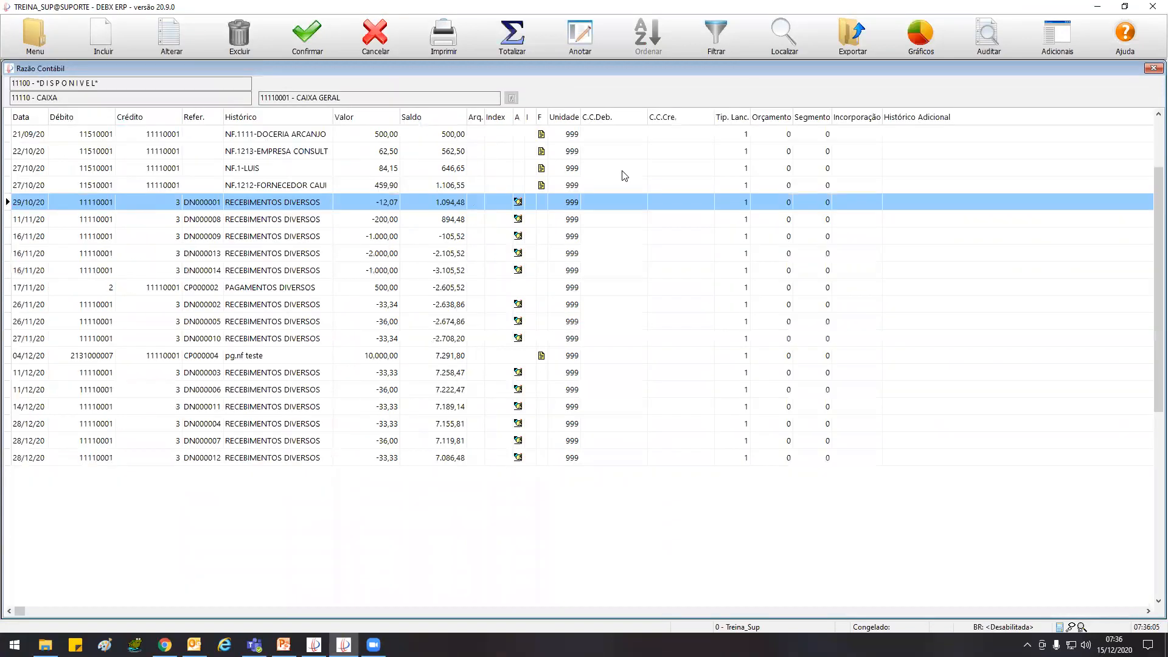
pyautogui.click(717, 38)
pyautogui.click(61, 85)
pyautogui.click(84, 107)
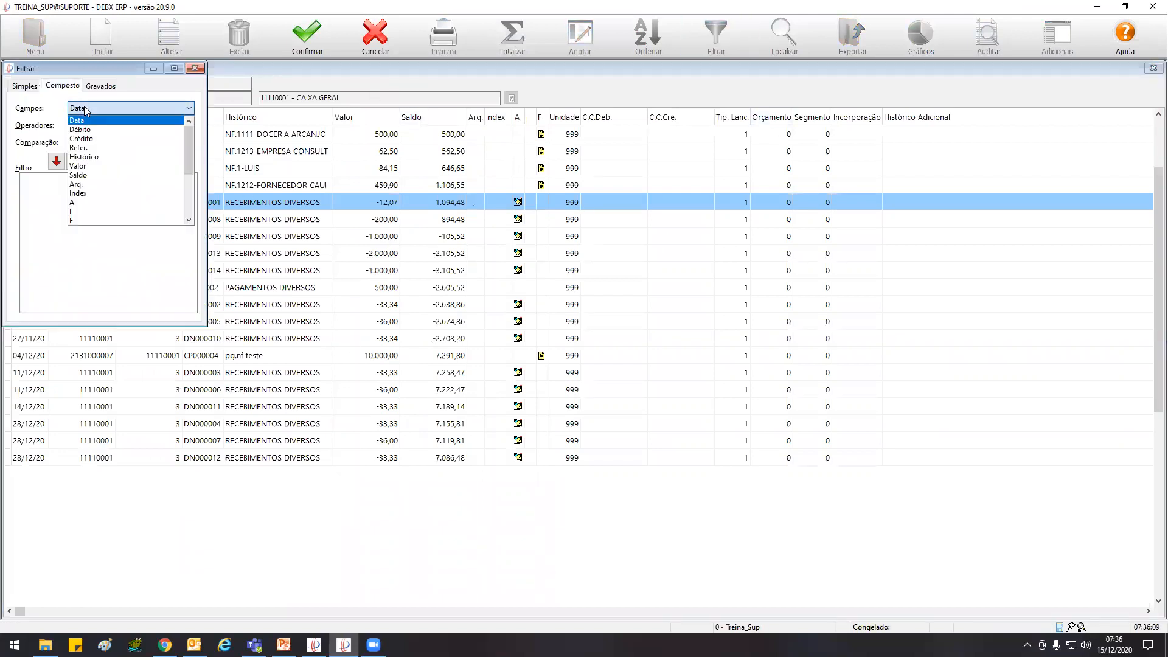
pyautogui.click(93, 121)
pyautogui.click(91, 125)
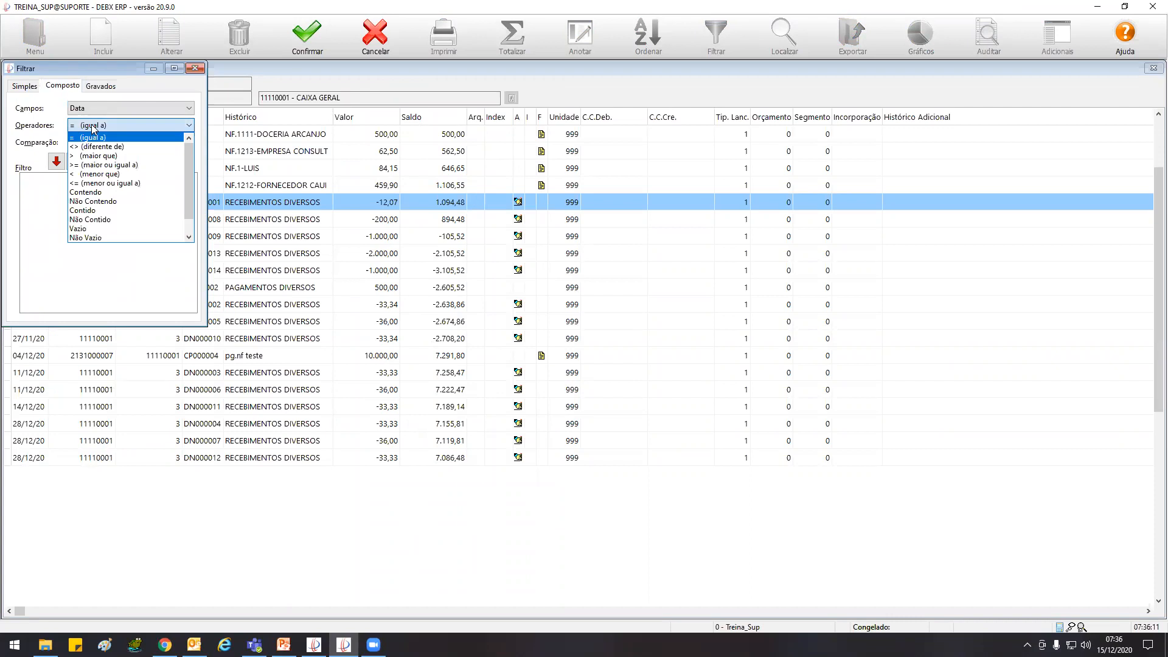
pyautogui.click(94, 167)
pyautogui.click(100, 141)
pyautogui.write('011020')
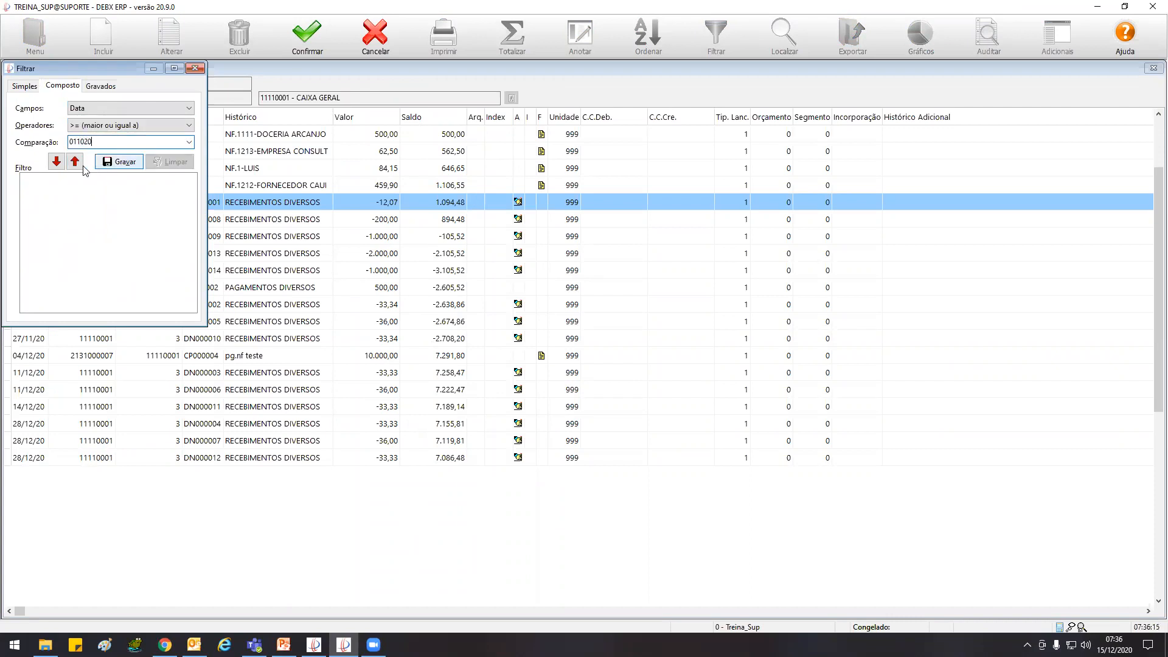
pyautogui.click(56, 162)
# Add a second condition for Data <= 31/10/2020 and apply the filter to the ledger
pyautogui.click(94, 125)
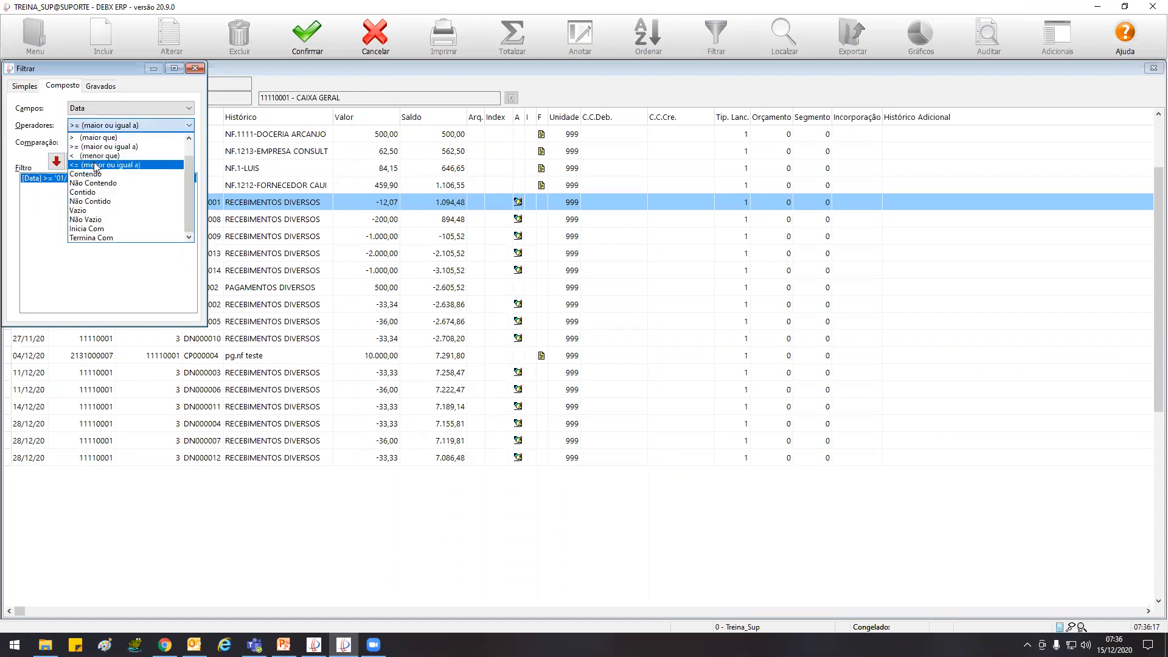
pyautogui.click(91, 156)
pyautogui.doubleClick(75, 141)
pyautogui.moveTo(78, 141); pyautogui.dragTo(69, 141)
pyautogui.write('31/10/2020')
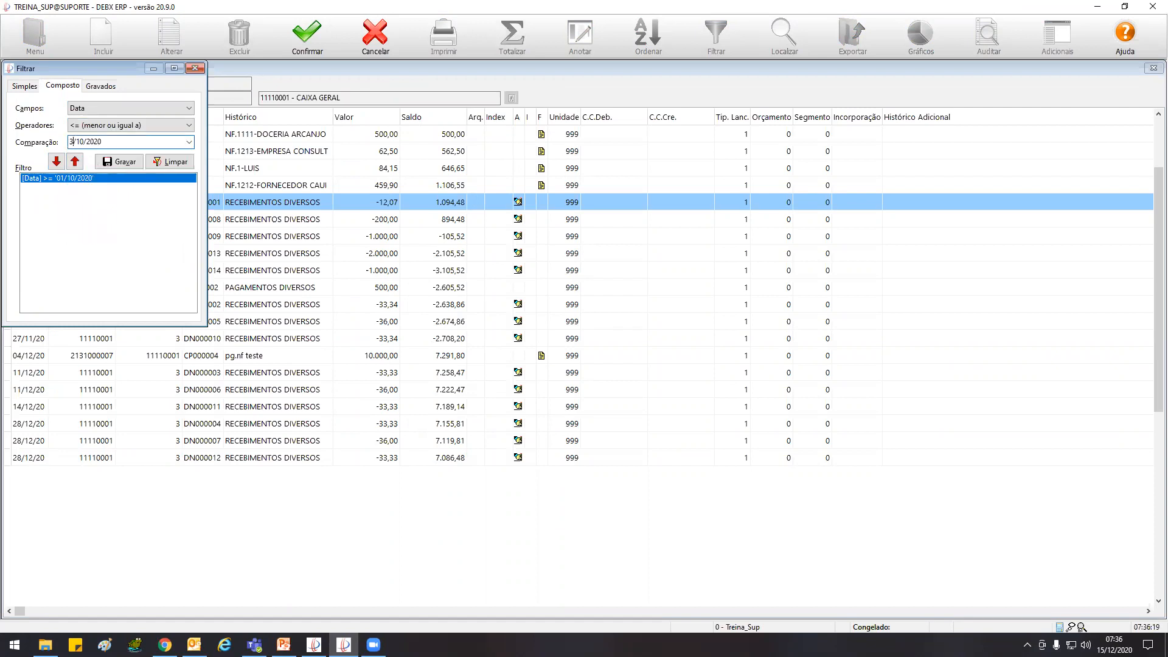
pyautogui.click(57, 162)
pyautogui.click(307, 35)
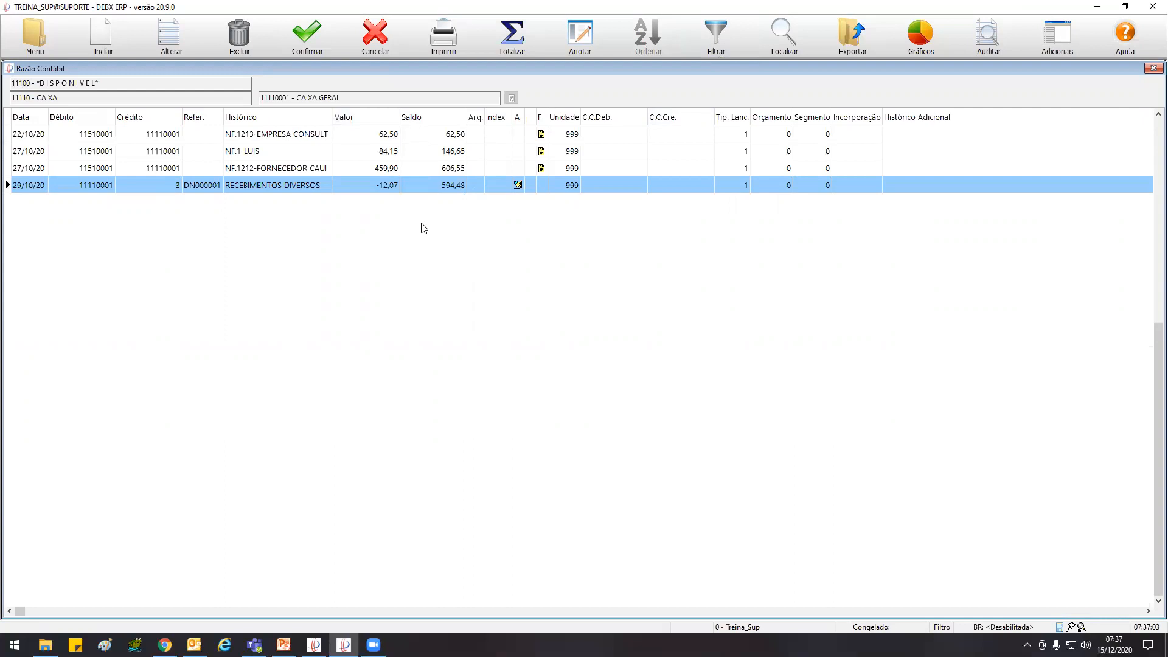
# Compare the filtered October ledger entries with the CAIXA GERAL line in the trial balance
pyautogui.press('Escape')
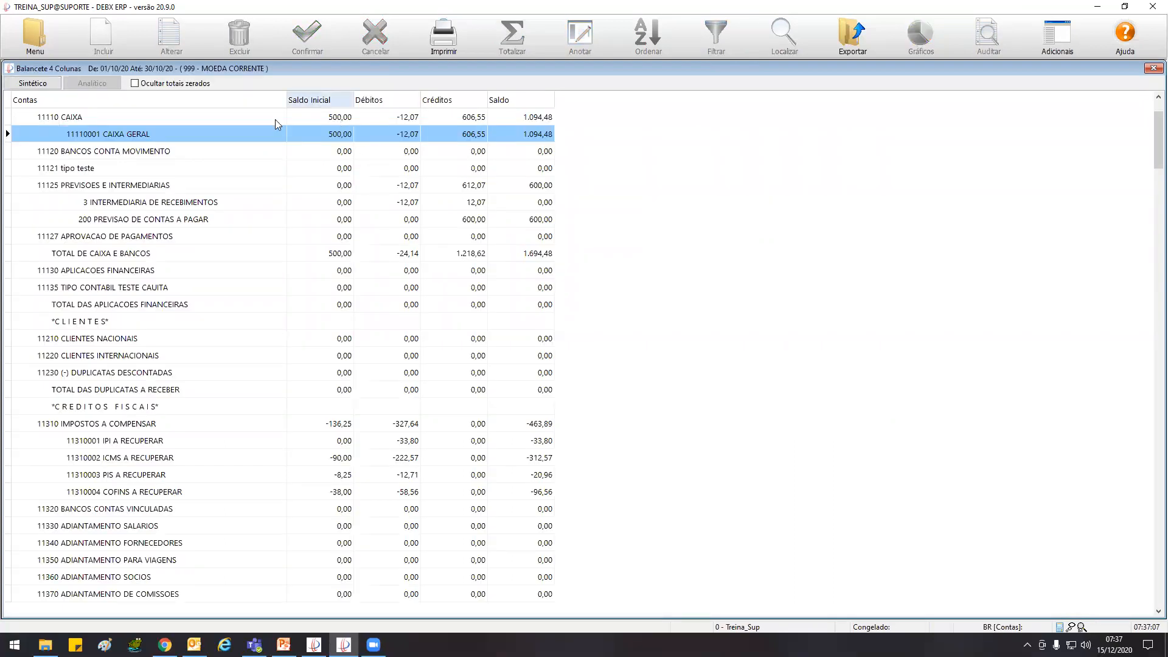
pyautogui.doubleClick(315, 134)
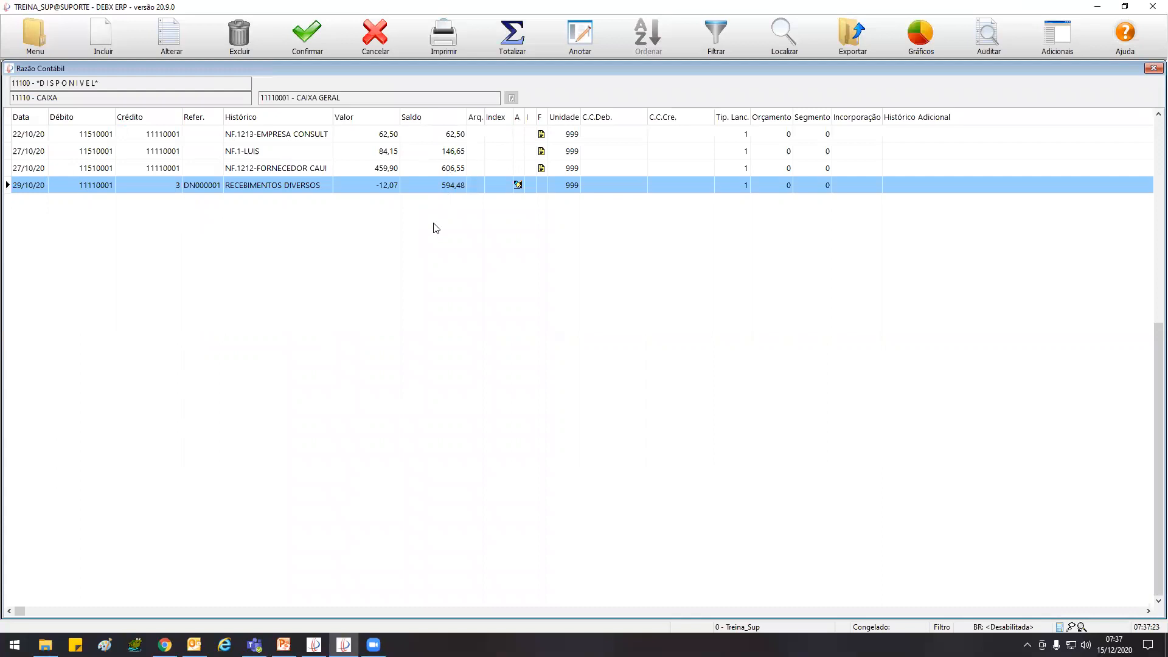
# Clear the date filter from the CAIXA GERAL ledger and review the 21/09/20 entry that precedes the October period
pyautogui.click(712, 36)
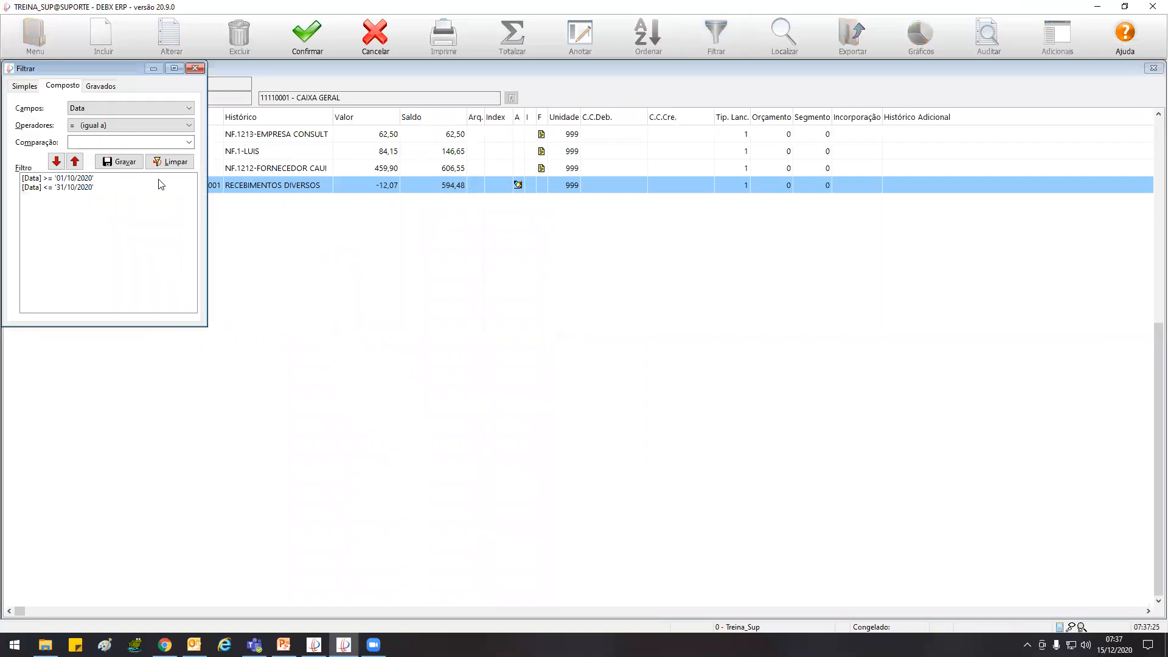
pyautogui.click(172, 162)
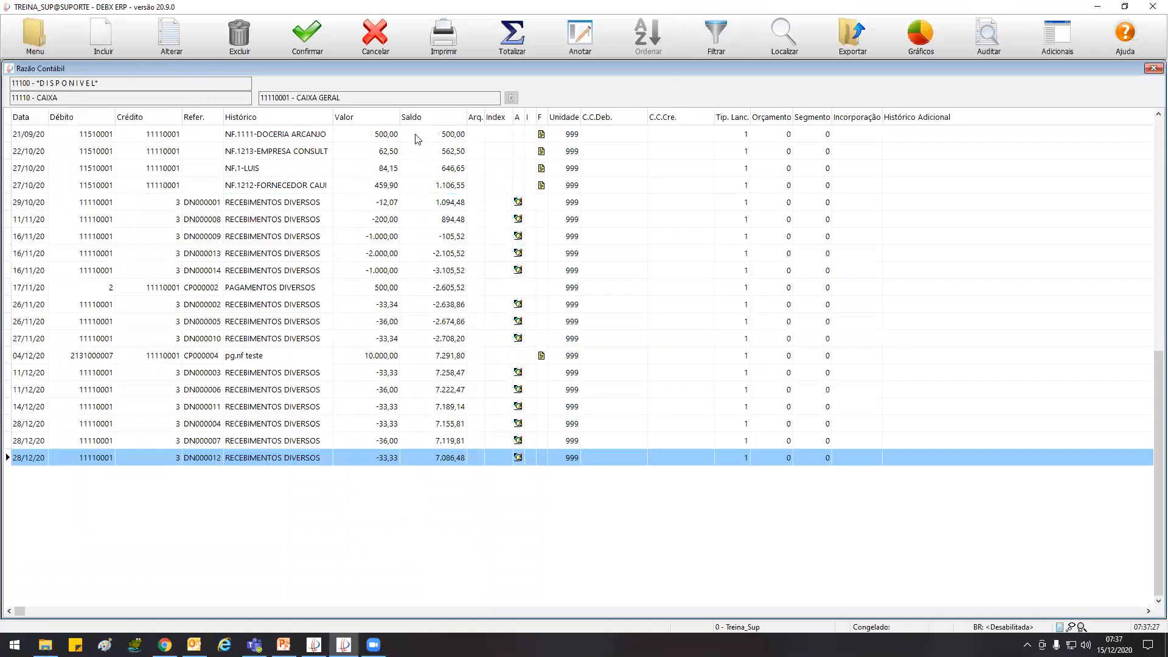
pyautogui.click(417, 139)
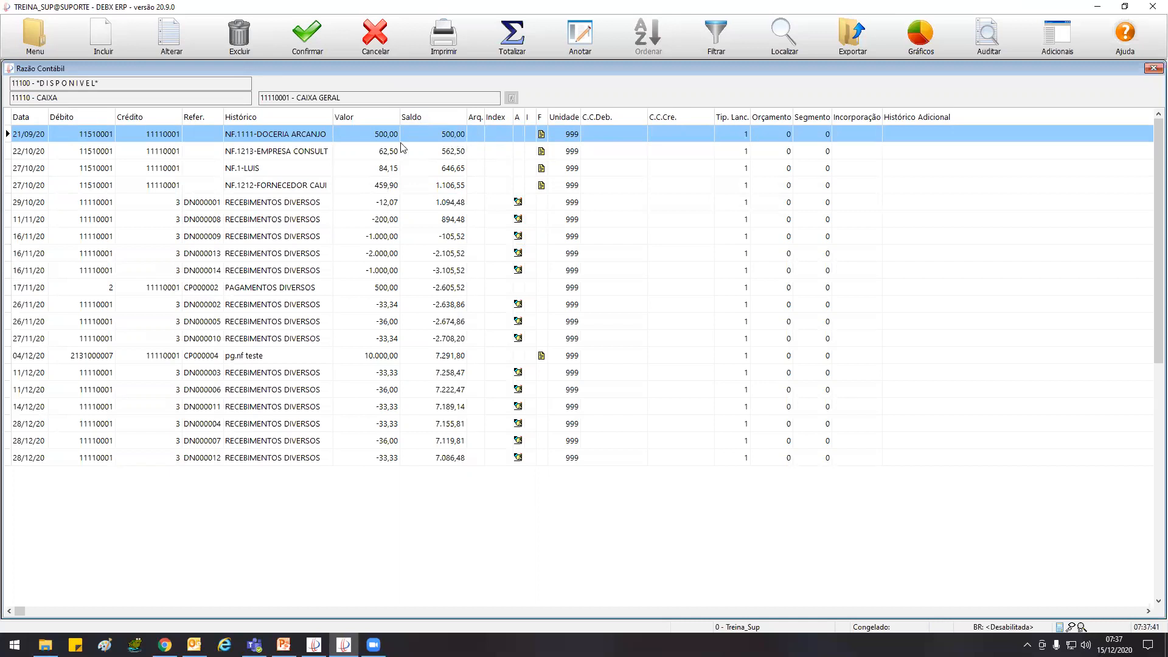
pyautogui.click(387, 155)
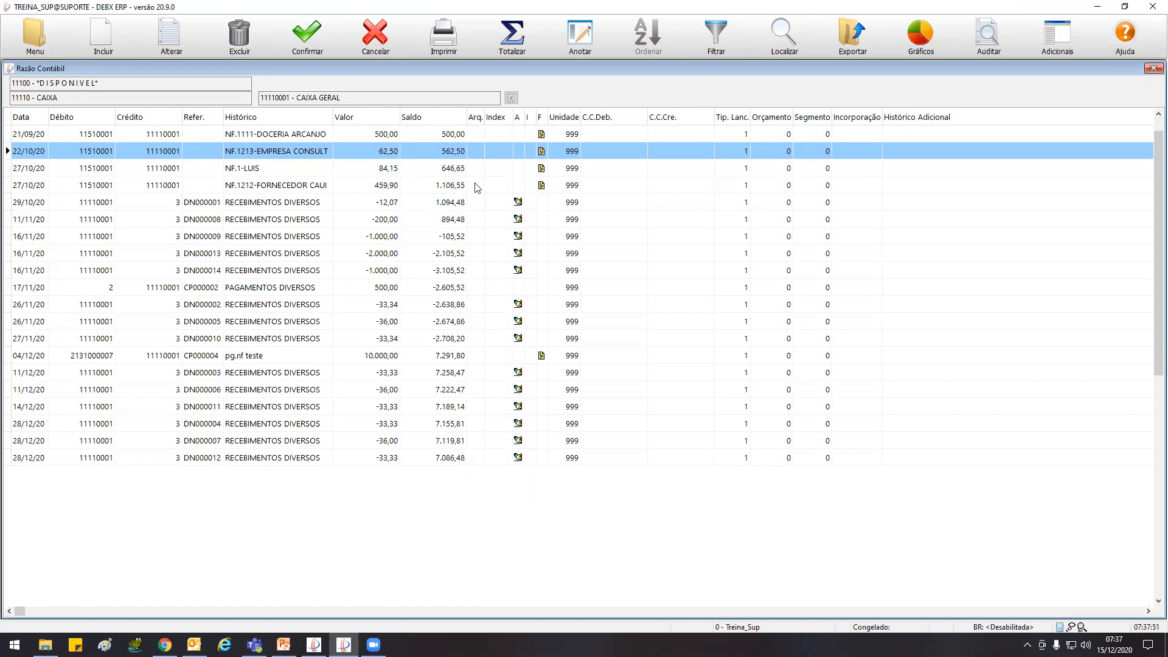
pyautogui.click(716, 37)
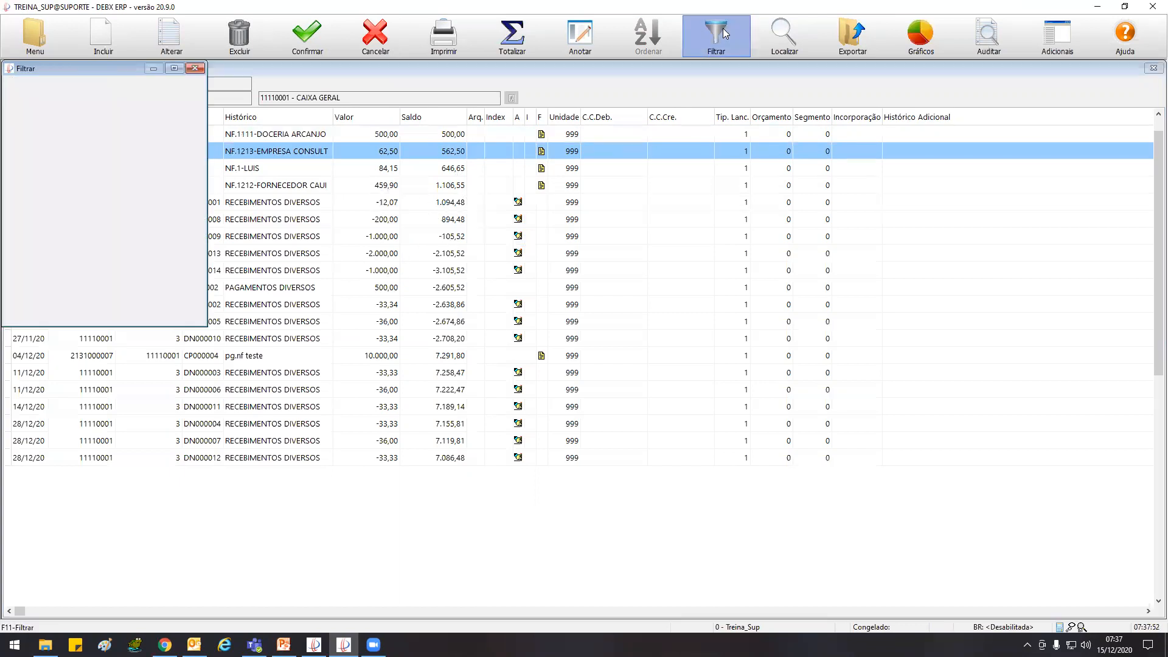
pyautogui.click(199, 69)
pyautogui.click(242, 136)
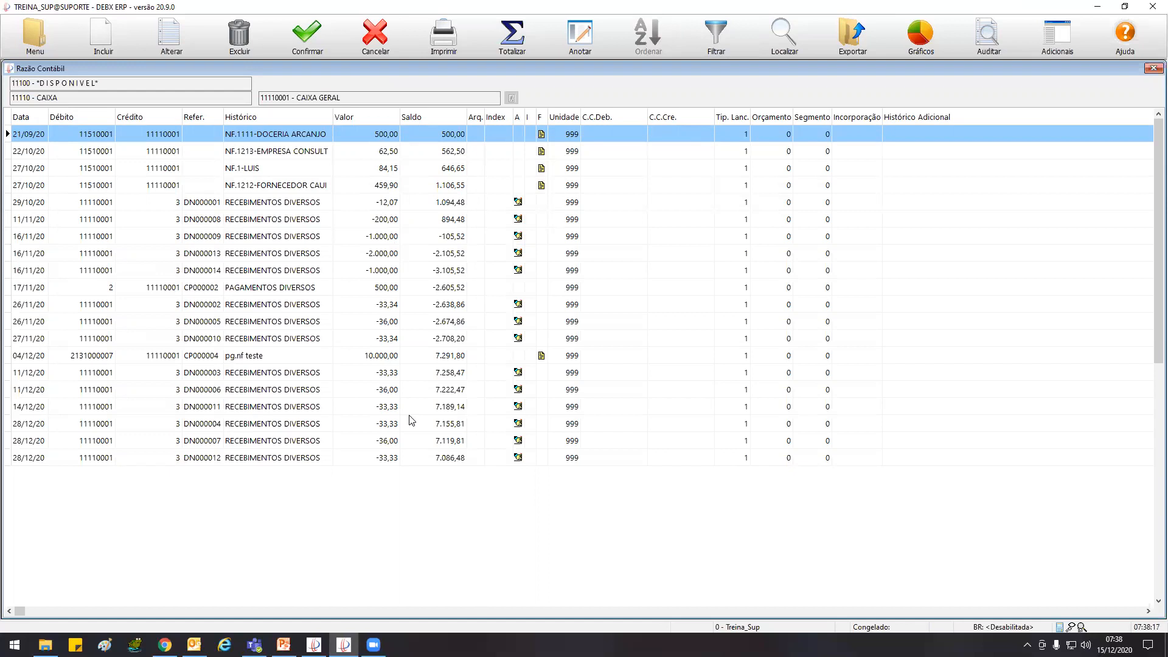
# Return to the four-column trial balance, and close both it and the CAIXA GERAL ledger
pyautogui.press('Escape')
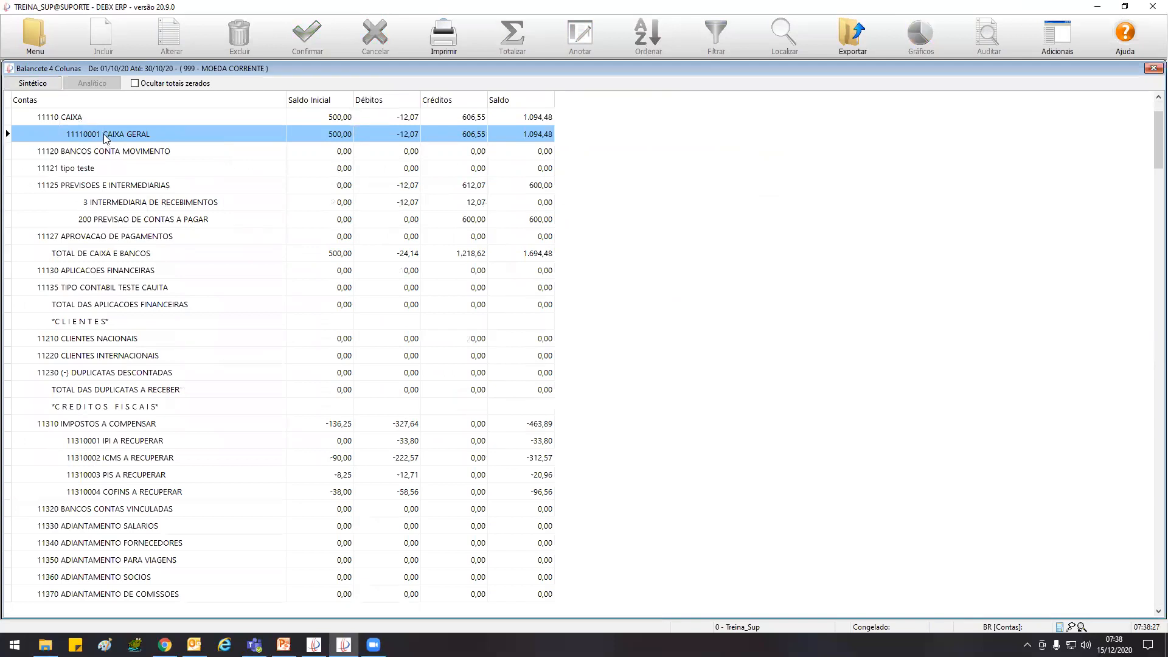
pyautogui.click(106, 205)
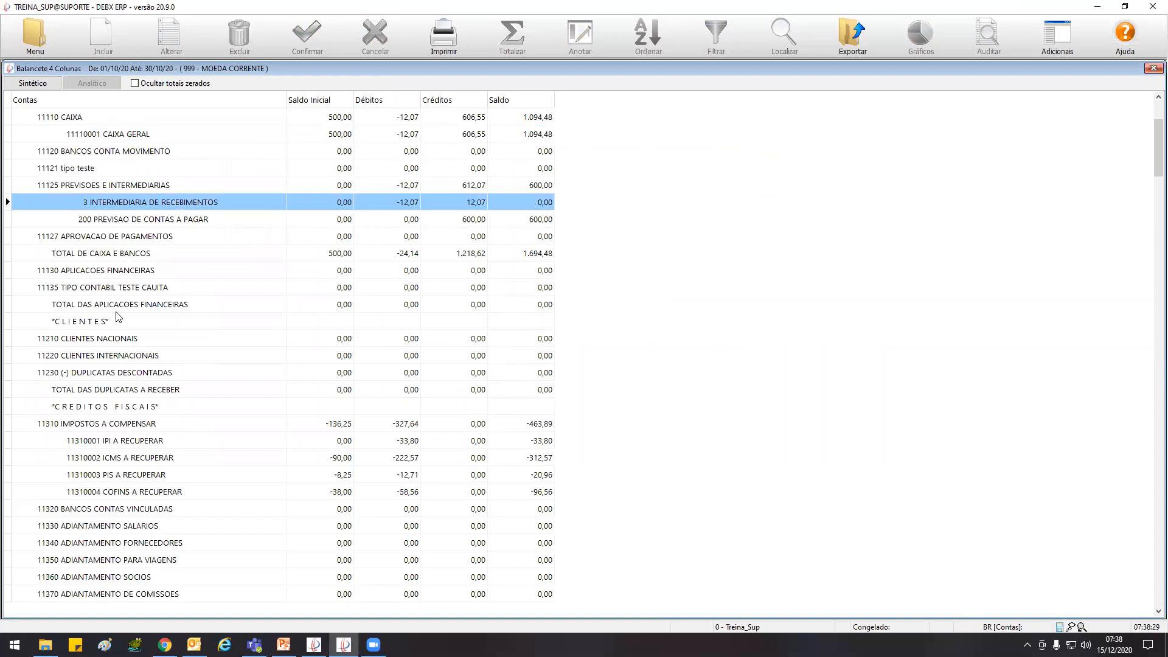
pyautogui.doubleClick(9, 72)
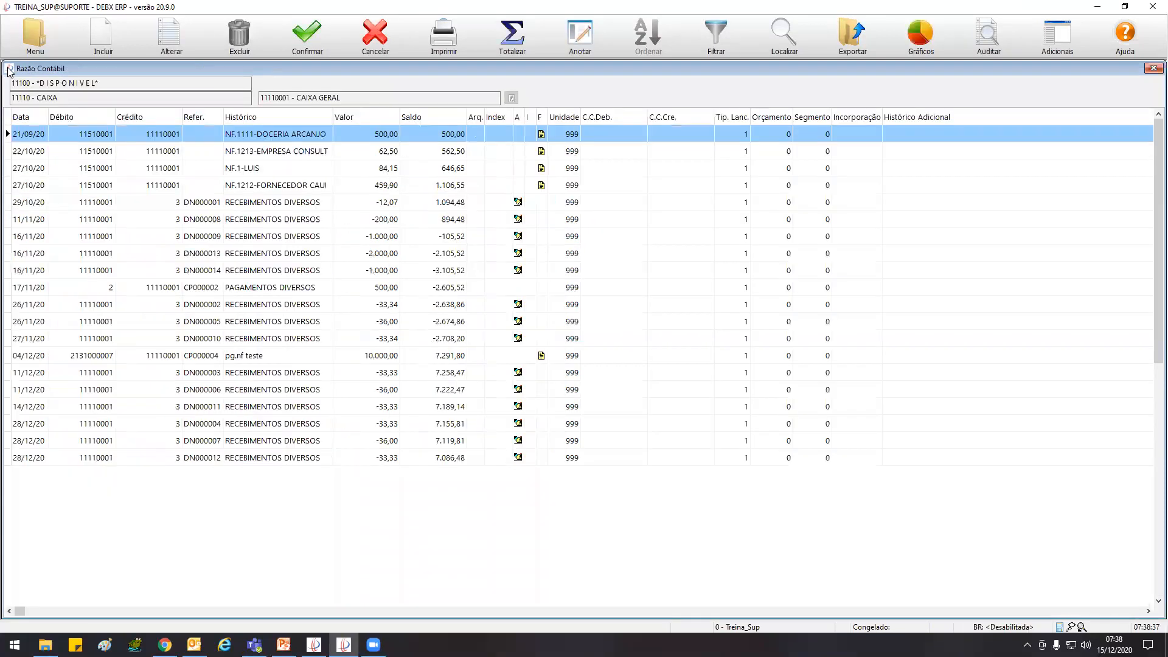
pyautogui.doubleClick(10, 71)
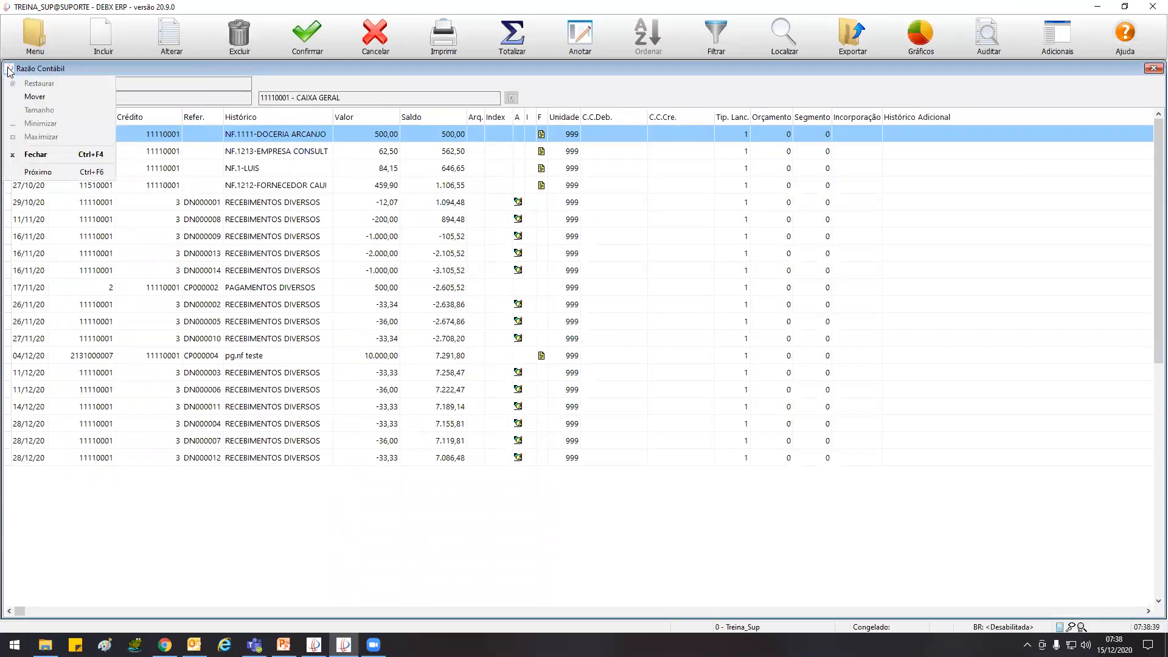
pyautogui.click(36, 38)
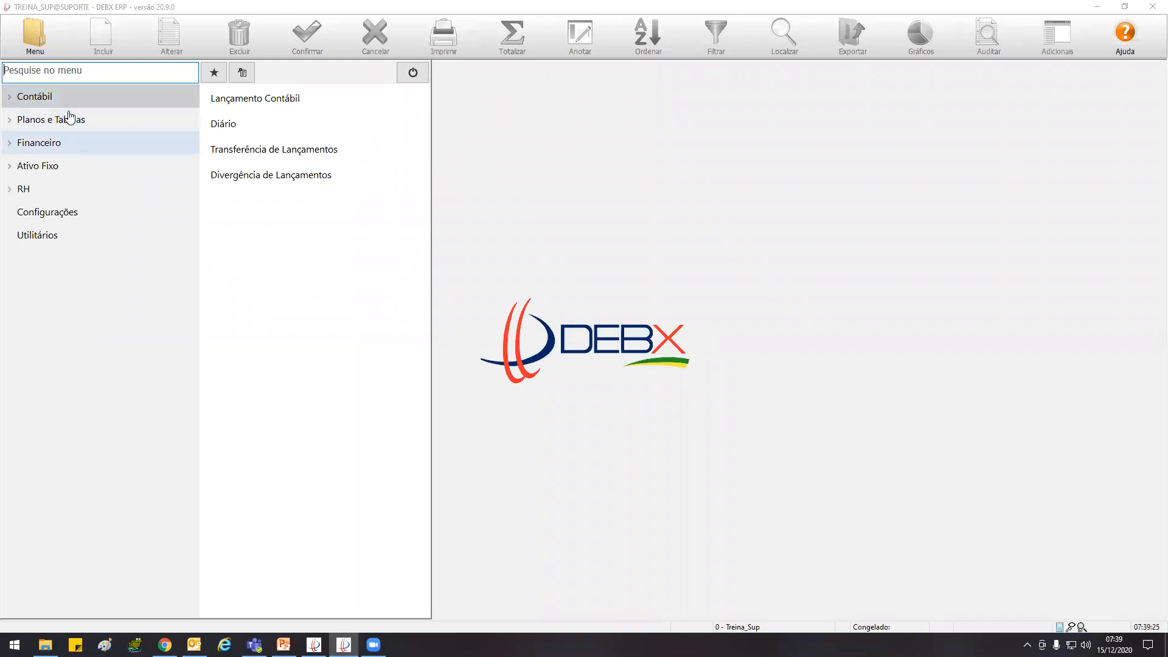
pyautogui.click(70, 104)
pyautogui.click(75, 168)
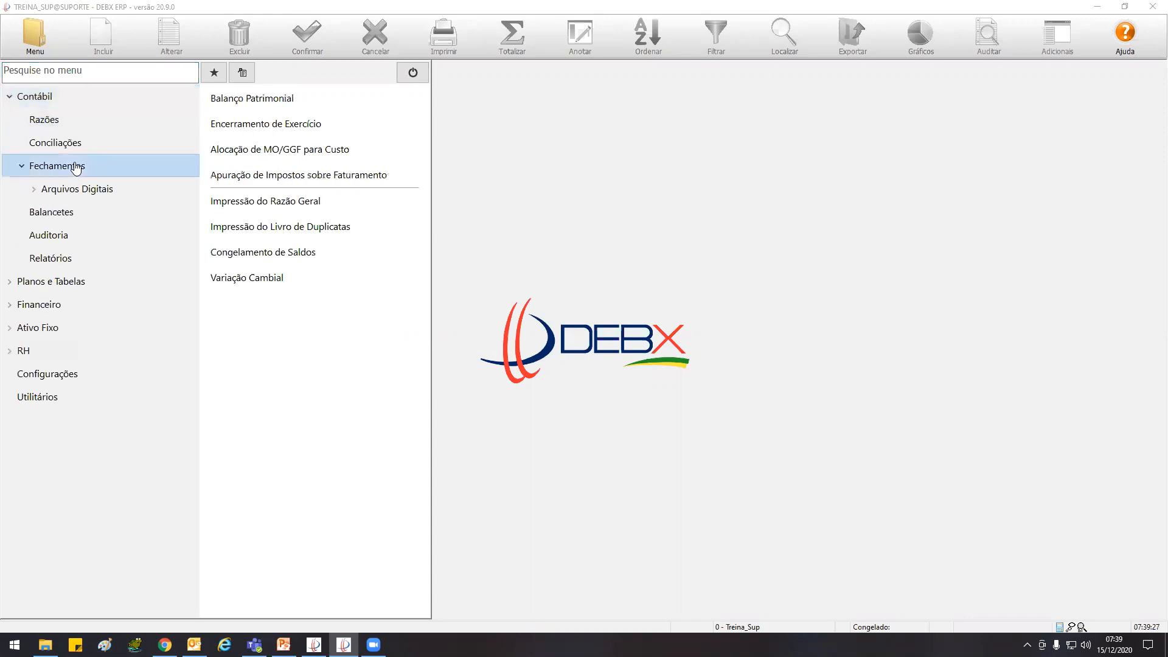
pyautogui.click(67, 211)
pyautogui.click(255, 129)
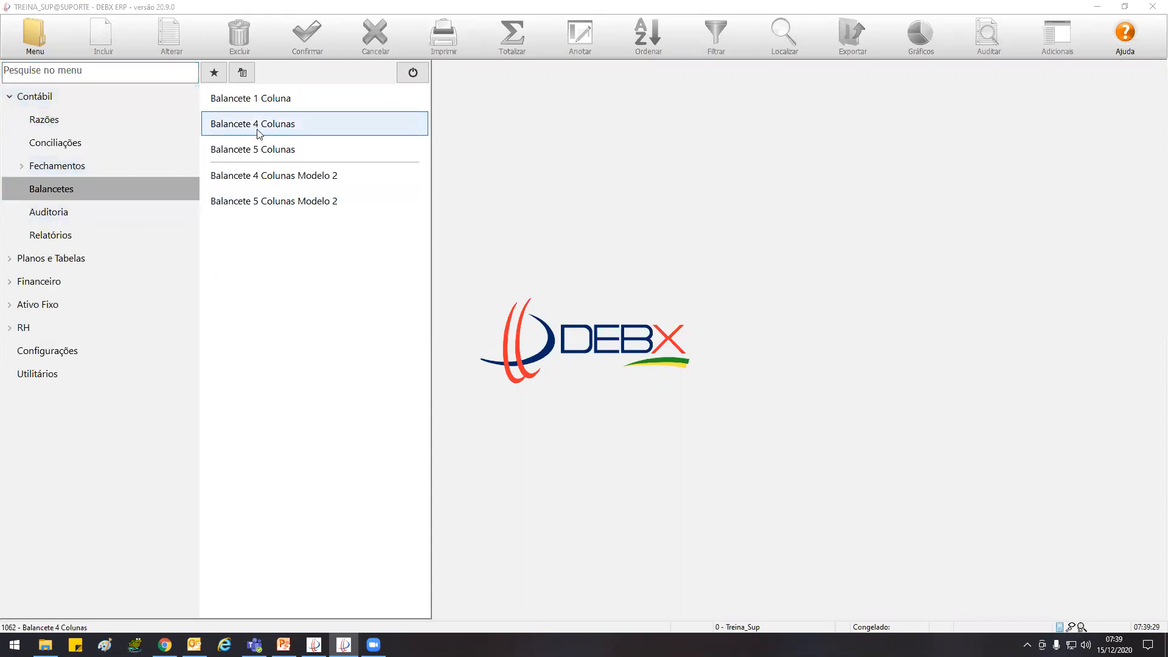
pyautogui.doubleClick(307, 129)
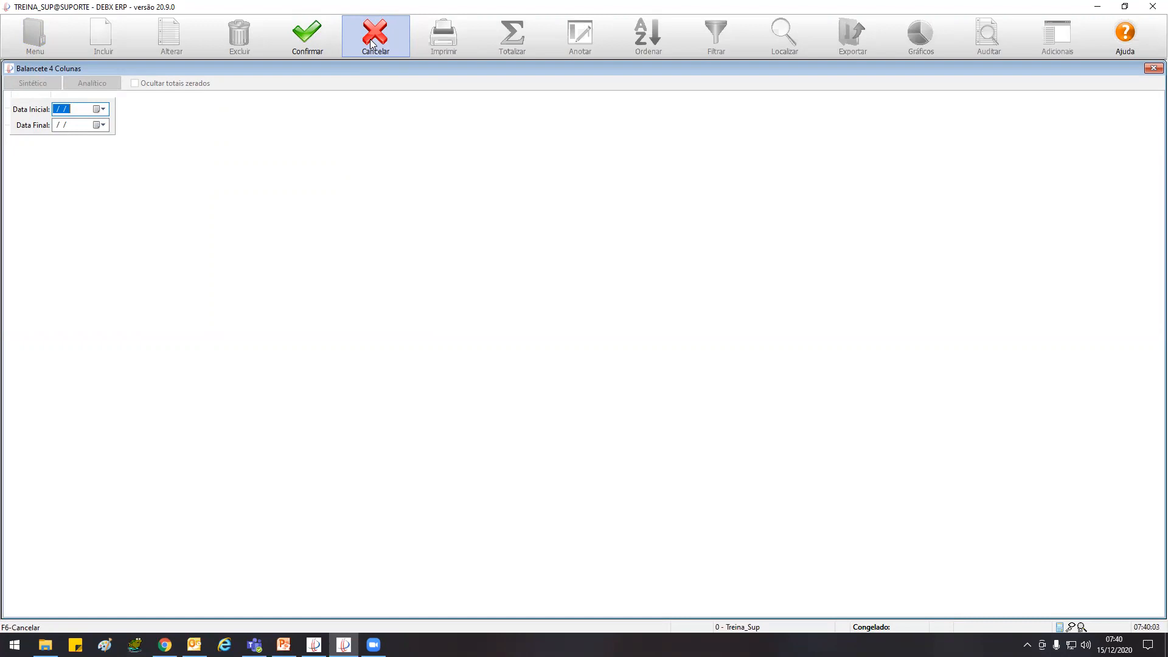
pyautogui.click(372, 43)
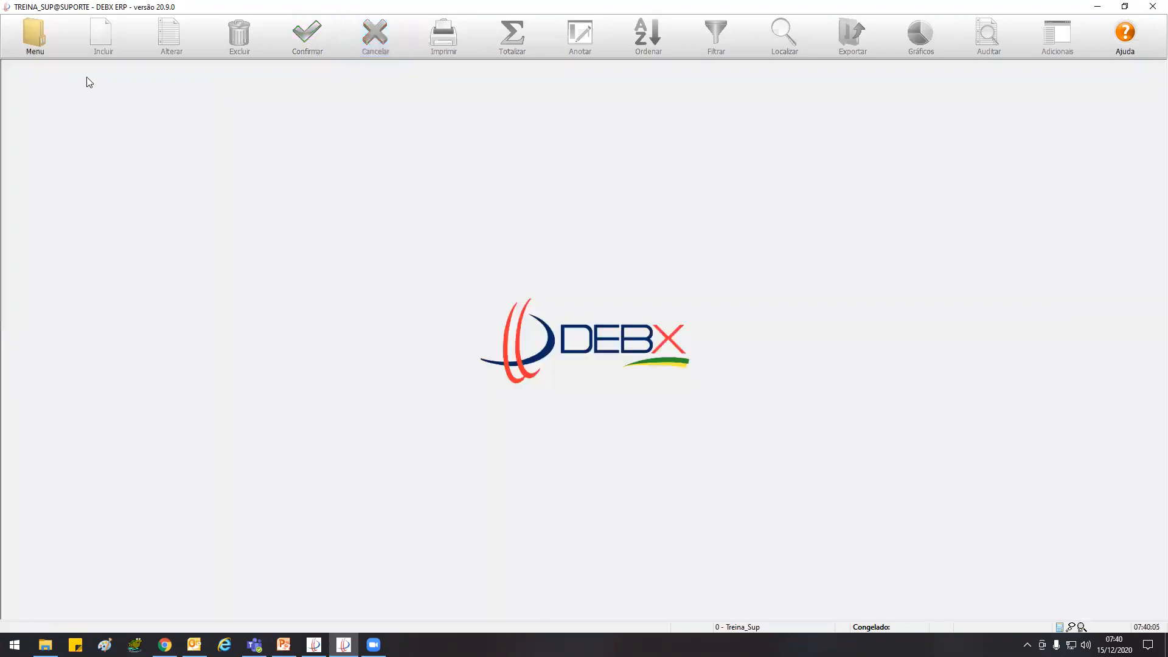
# Generate the one-column trial balance (Balancete 1 Coluna) as of 31/12/20 and show it in analytical detail
pyautogui.click(37, 55)
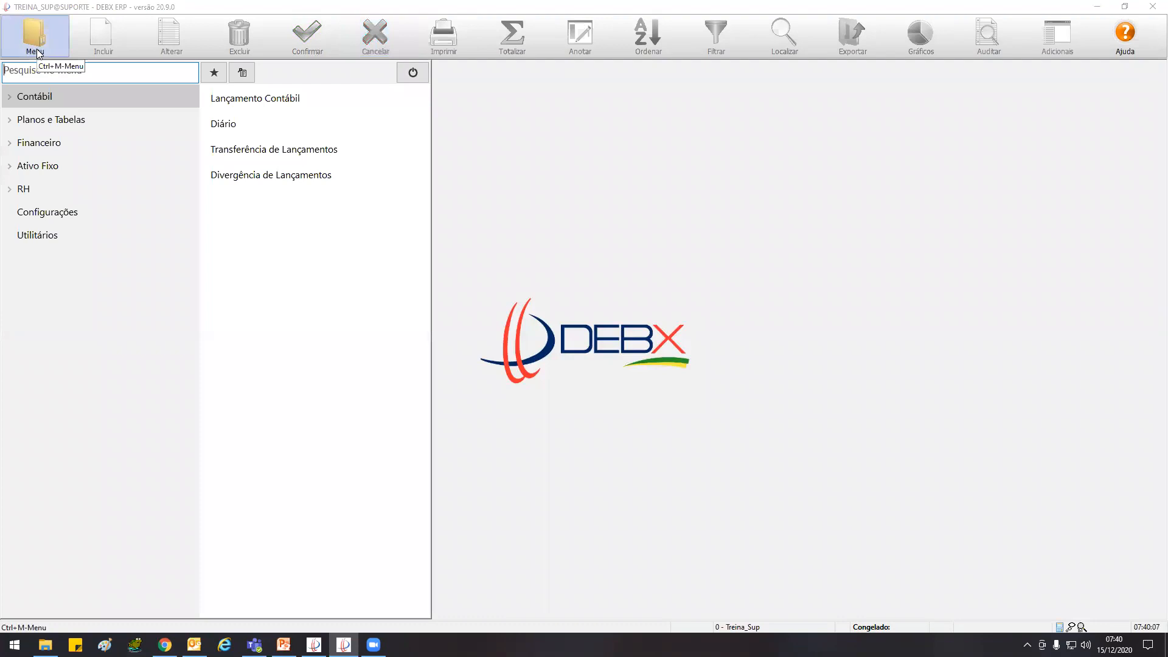
pyautogui.click(57, 105)
pyautogui.click(53, 188)
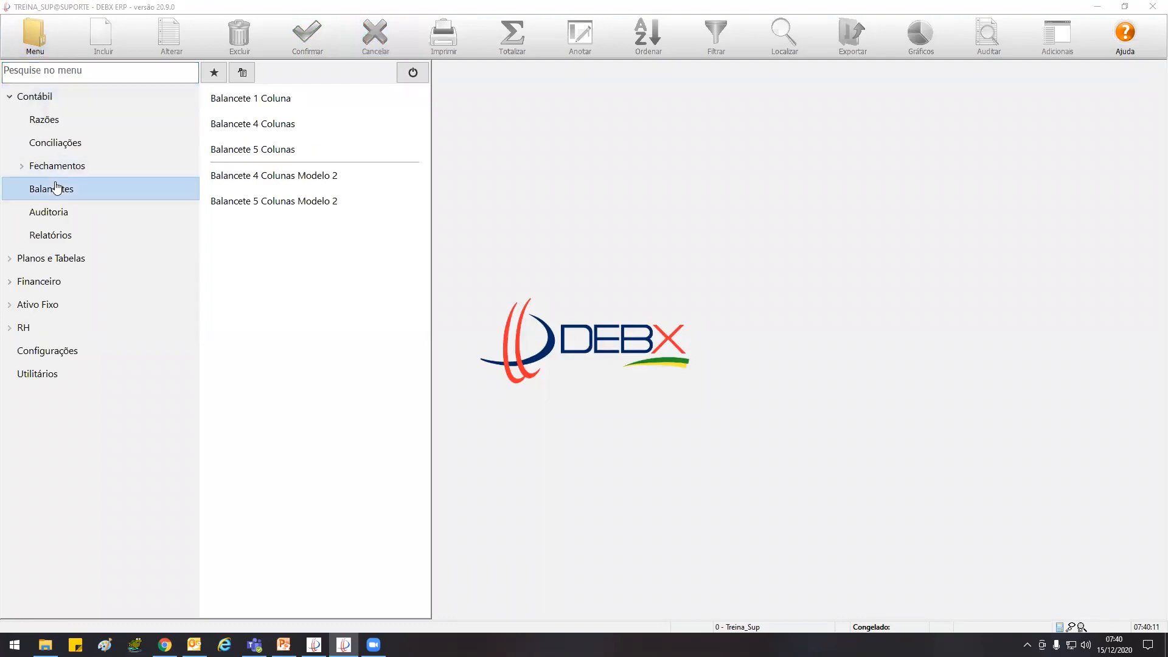
pyautogui.click(319, 97)
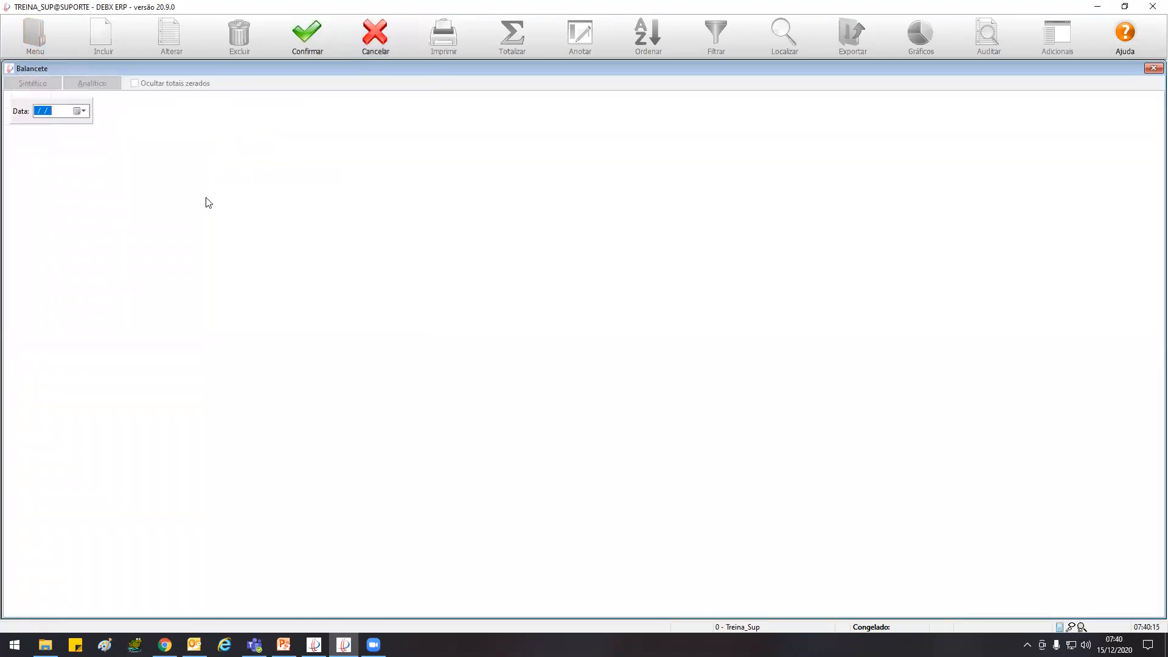
pyautogui.write('311220')
pyautogui.click(307, 38)
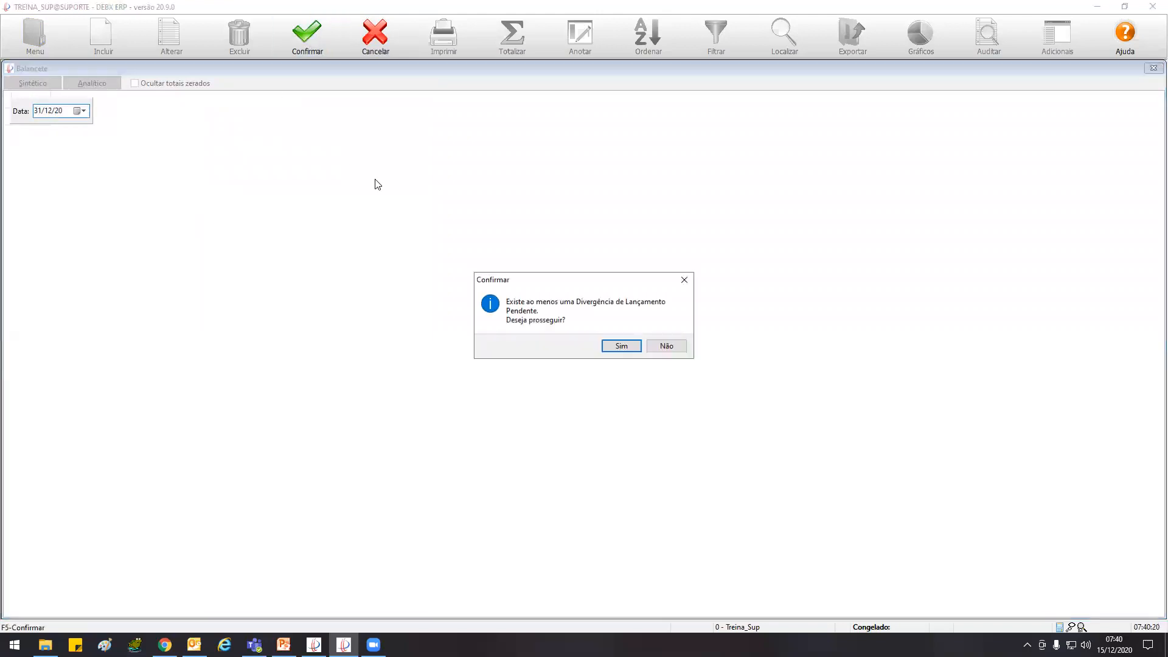
pyautogui.click(635, 347)
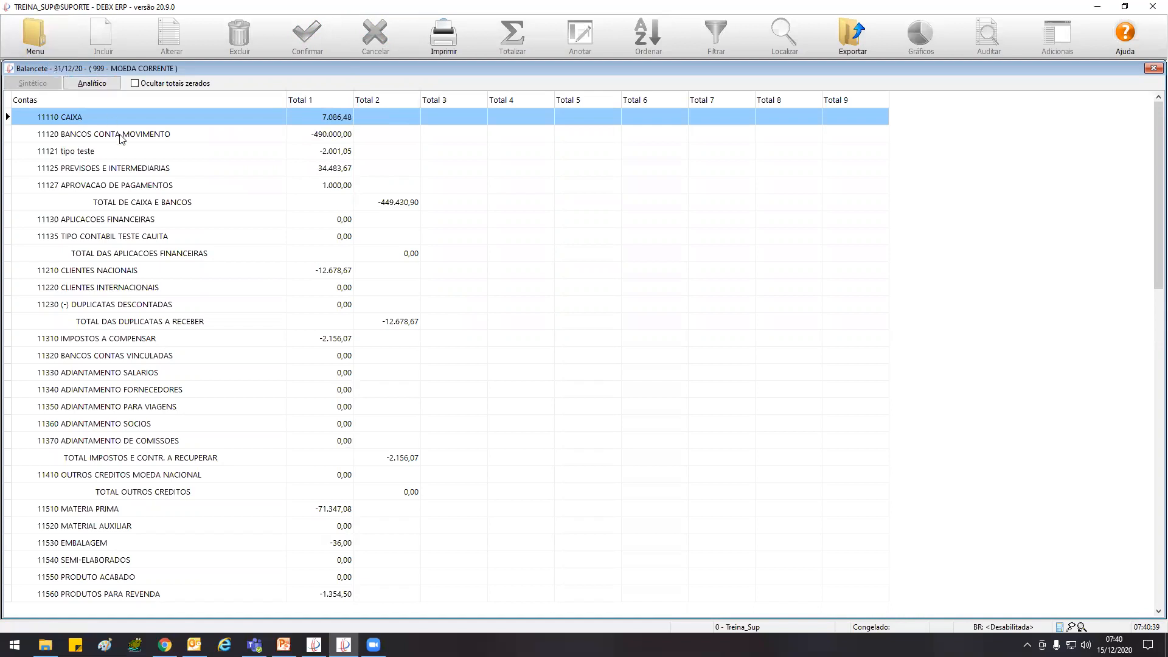
pyautogui.click(95, 84)
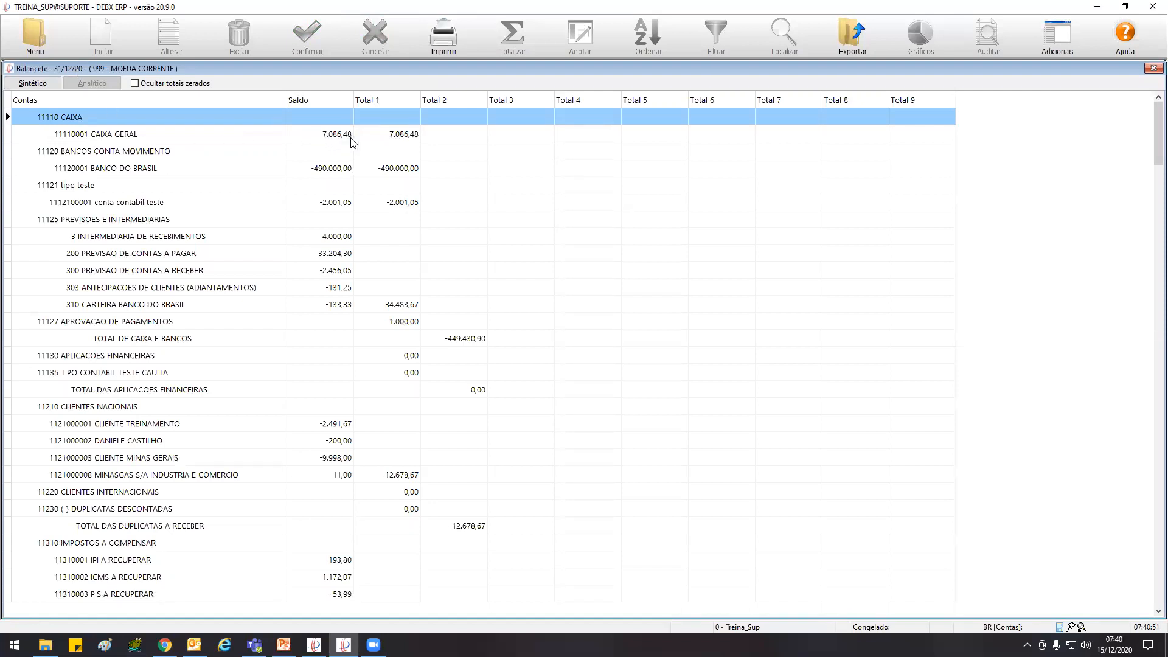
# Open the Razão Contábil for account 11110001 CAIXA GERAL alongside the one-column trial balance
pyautogui.click(32, 32)
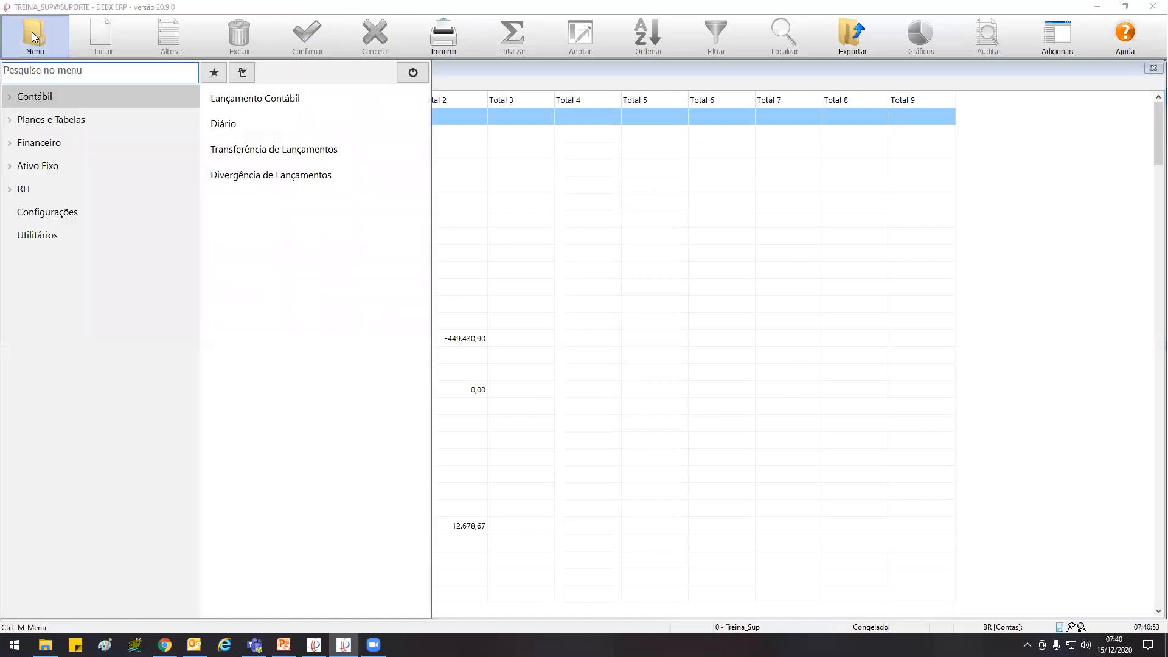
pyautogui.click(60, 100)
pyautogui.click(61, 118)
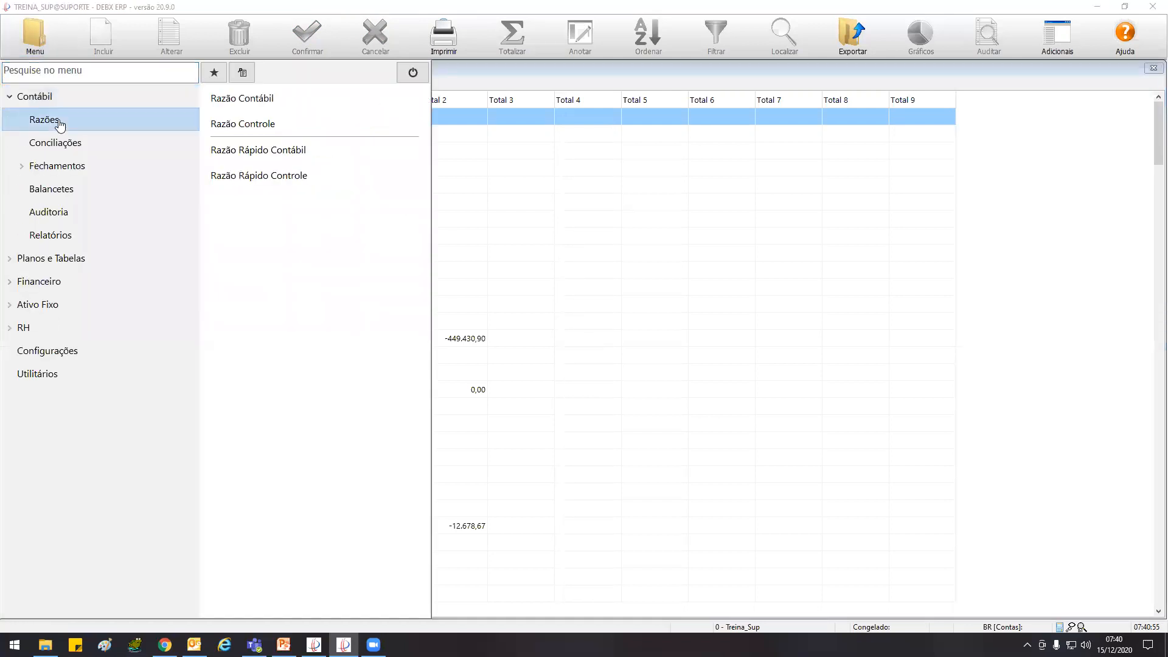
pyautogui.click(242, 100)
pyautogui.click(155, 122)
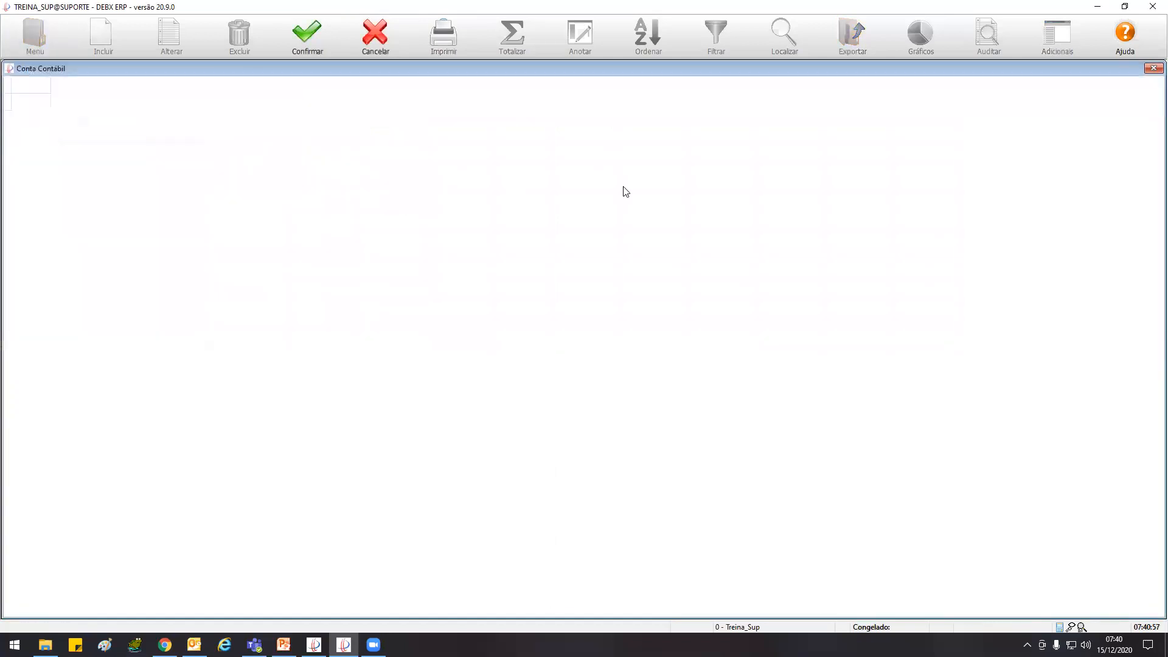
pyautogui.doubleClick(765, 102)
pyautogui.click(317, 38)
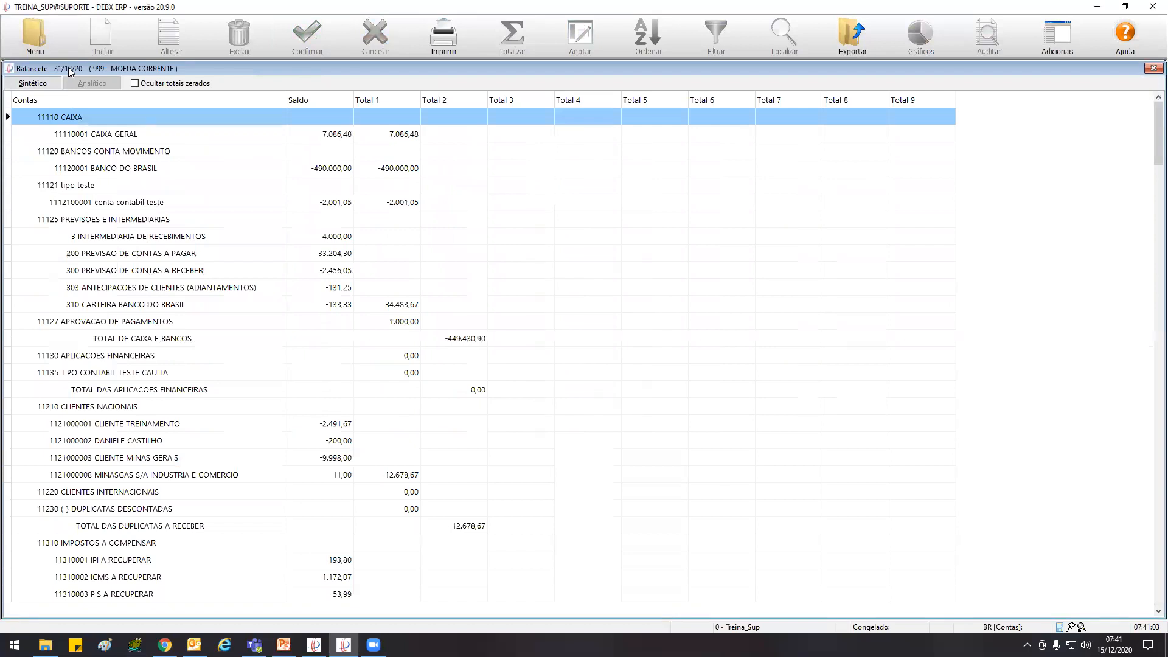
# Compare the ledger's final balance with the CAIXA GERAL balance in the one-column trial balance, and close both reports
pyautogui.hotkey('ctrl', 'Tab')
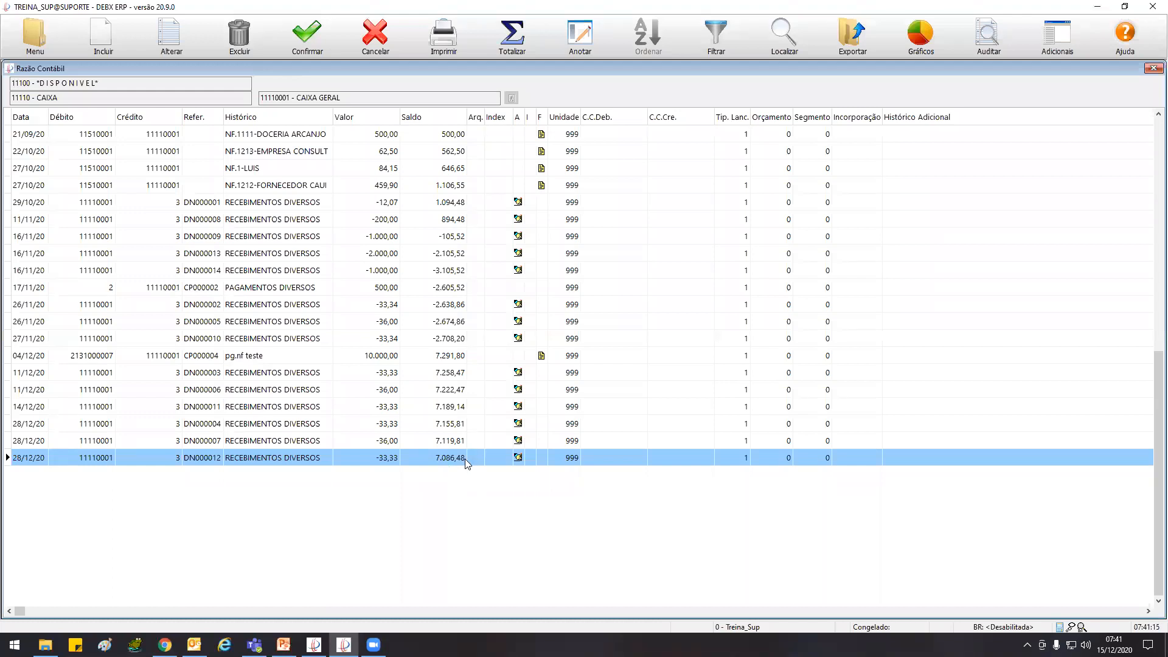
pyautogui.press('Escape')
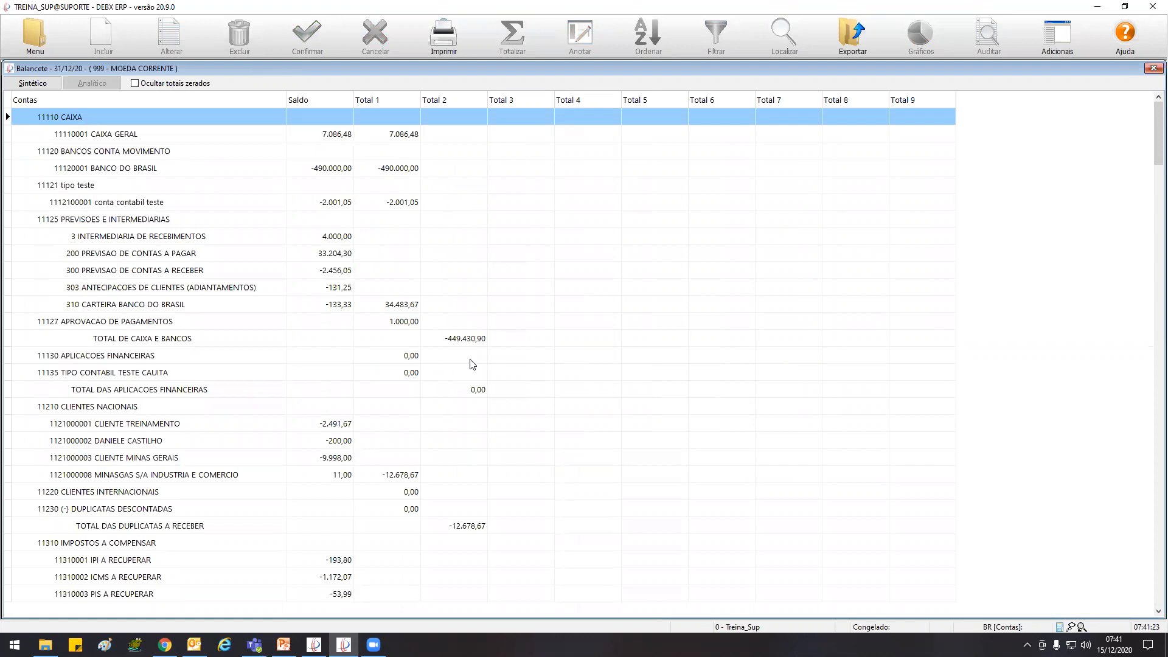
pyautogui.click(1151, 70)
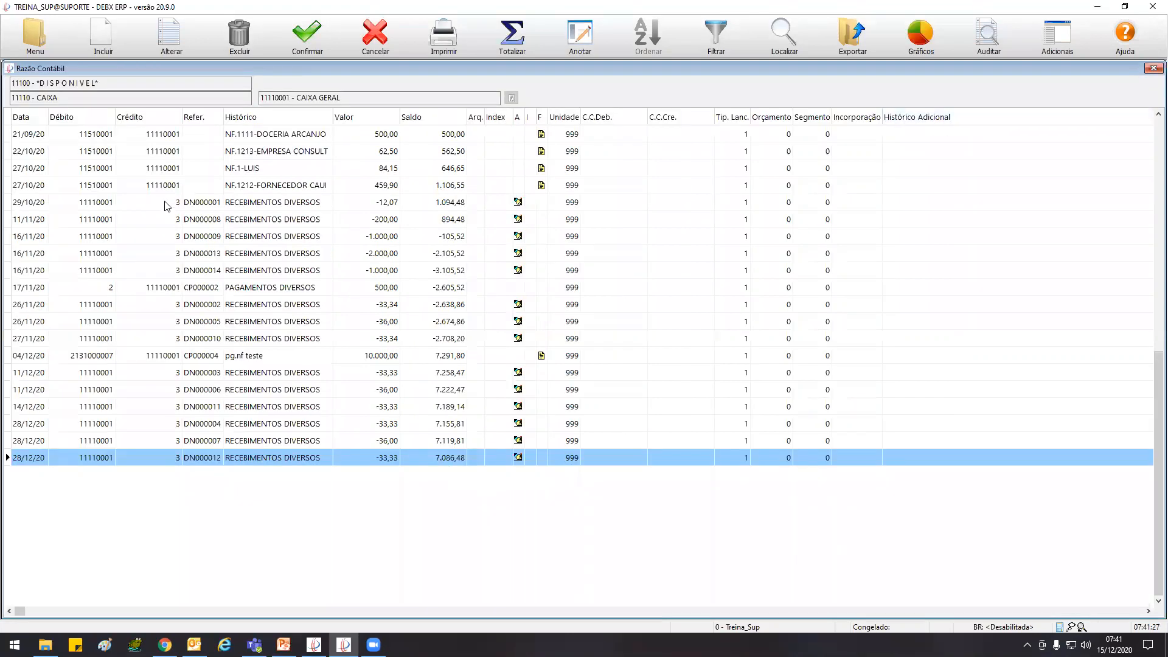
pyautogui.doubleClick(10, 68)
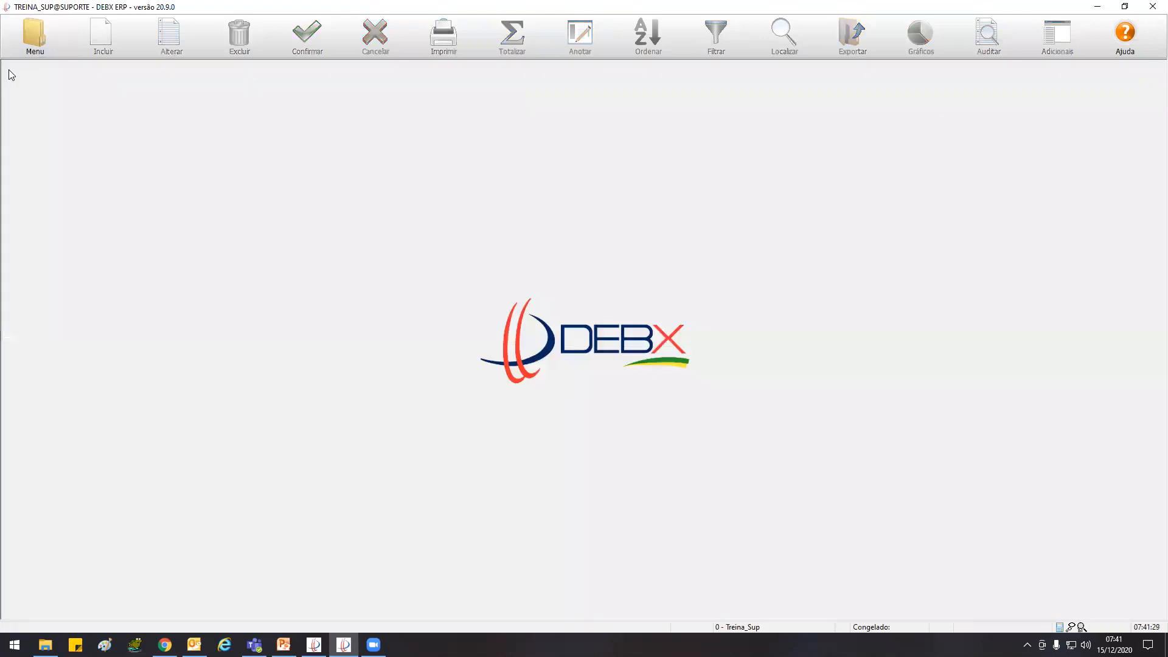
# Check the Contábil closing options and search the program's menu for "dre"
pyautogui.click(27, 38)
pyautogui.click(56, 99)
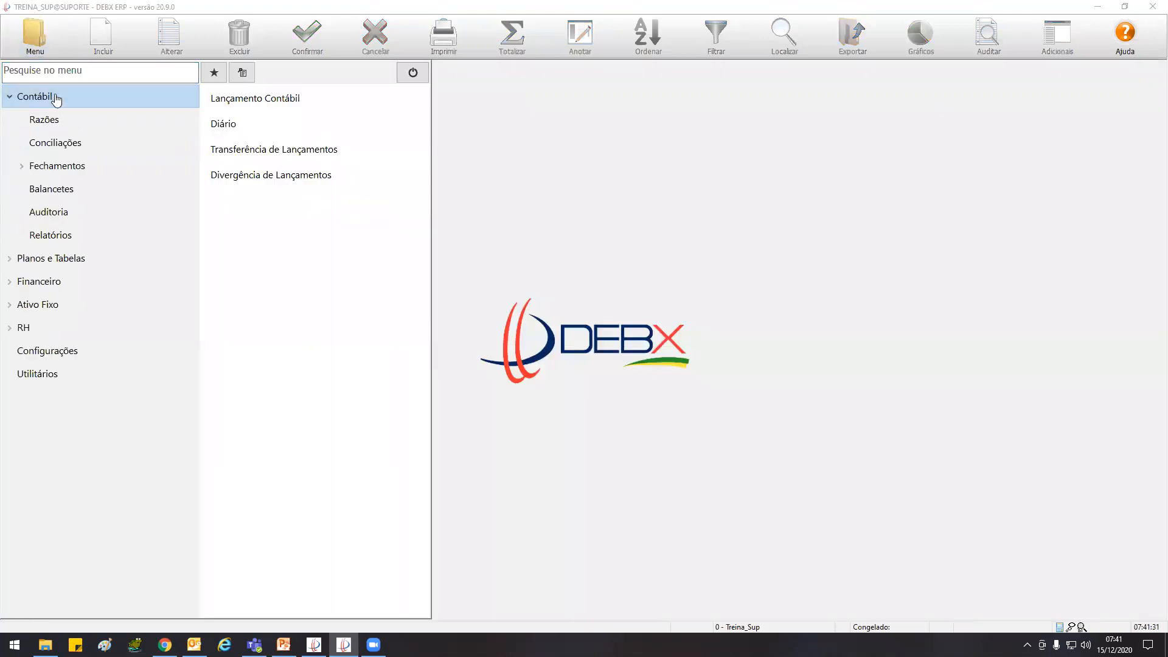
pyautogui.click(69, 173)
pyautogui.click(68, 172)
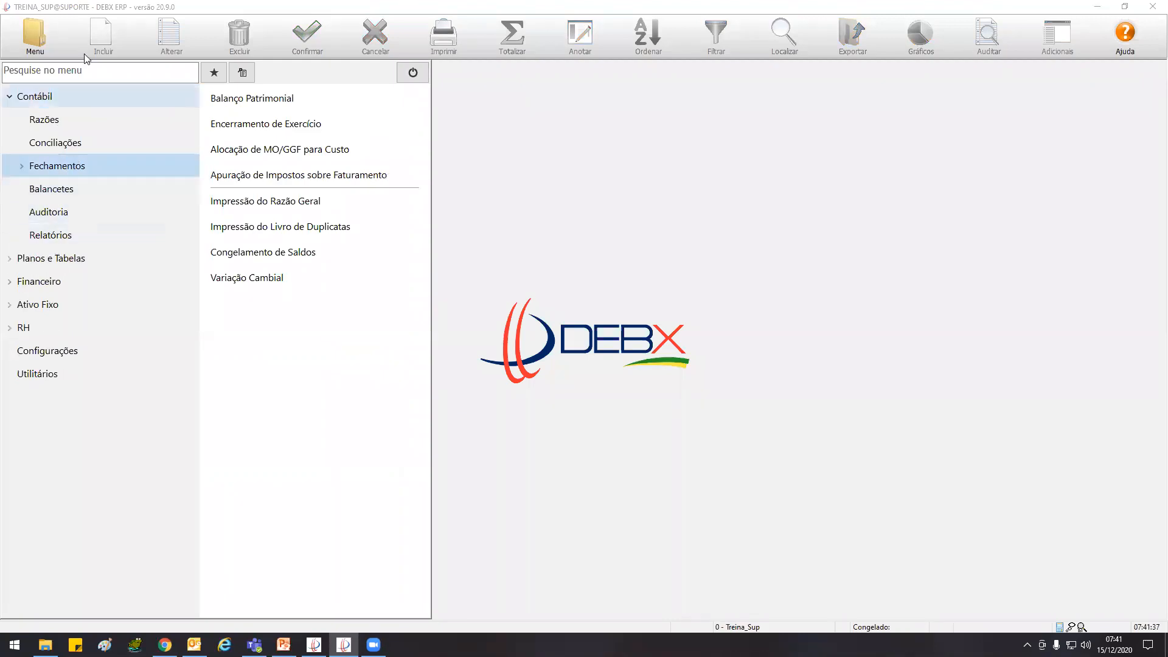
pyautogui.click(85, 74)
pyautogui.write('dre')
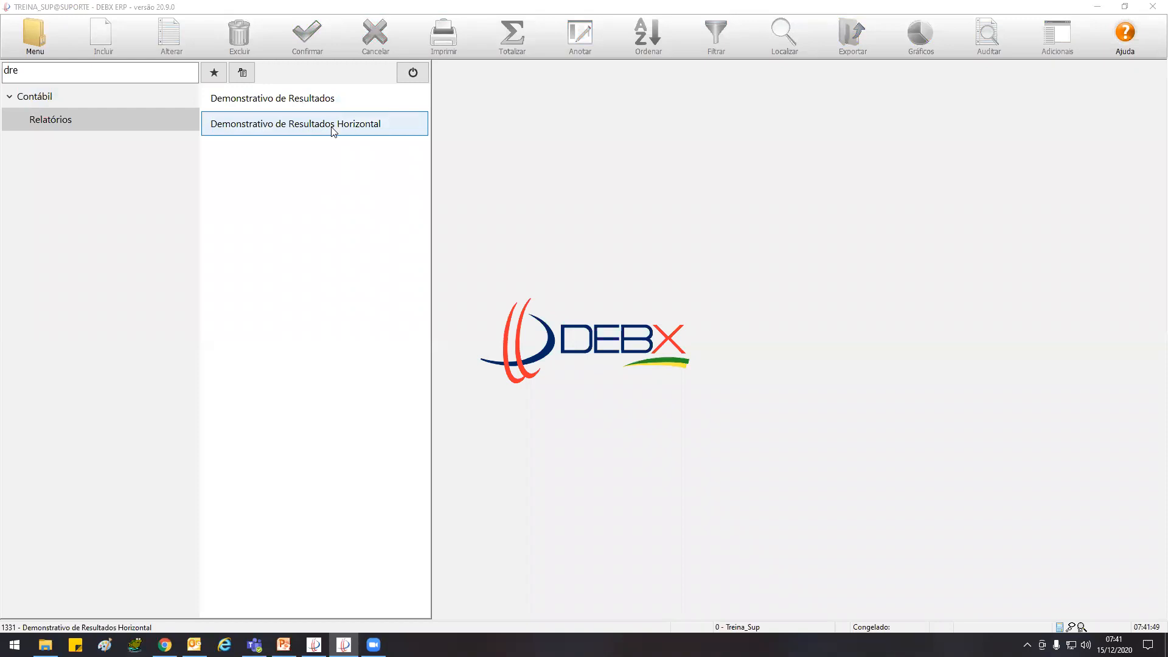
# Clear the menu search and open the Demonstrativo de Resultados report from the Contábil reports
pyautogui.click(8, 97)
pyautogui.click(2, 70)
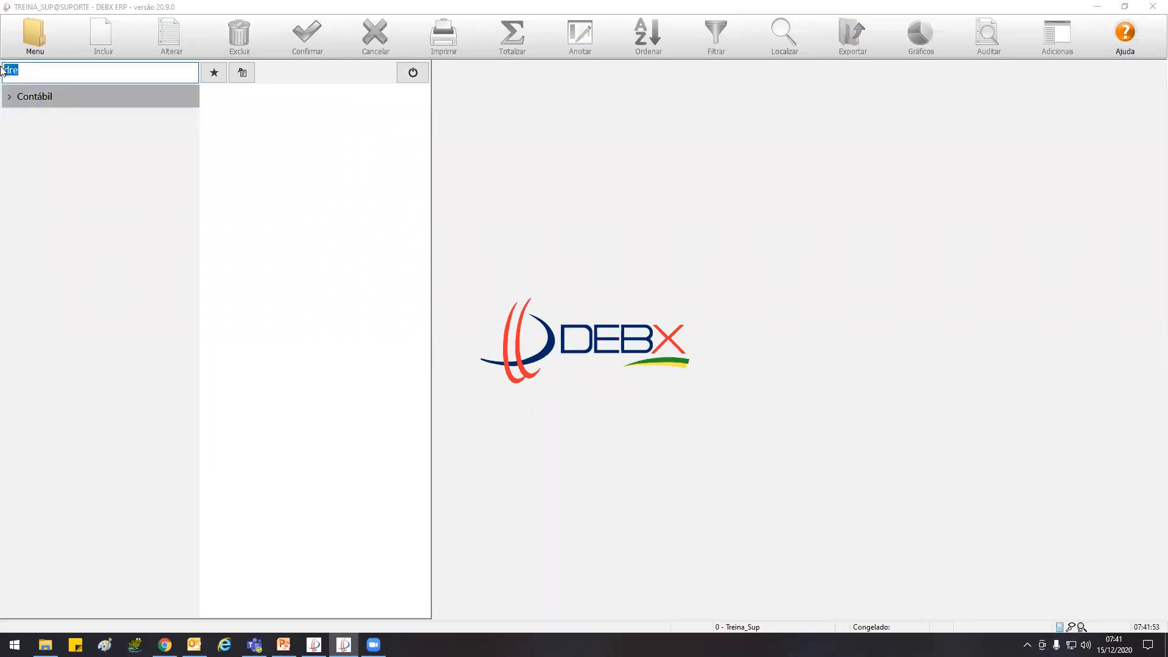
pyautogui.press('BackSpace')
pyautogui.click(8, 96)
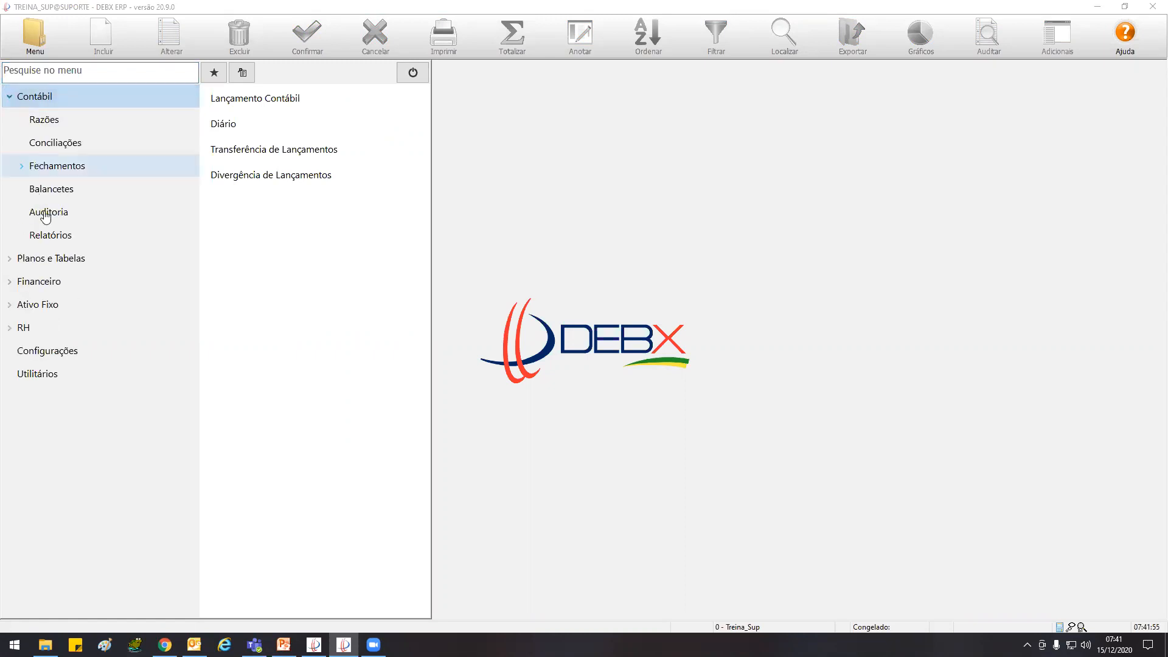
pyautogui.click(67, 235)
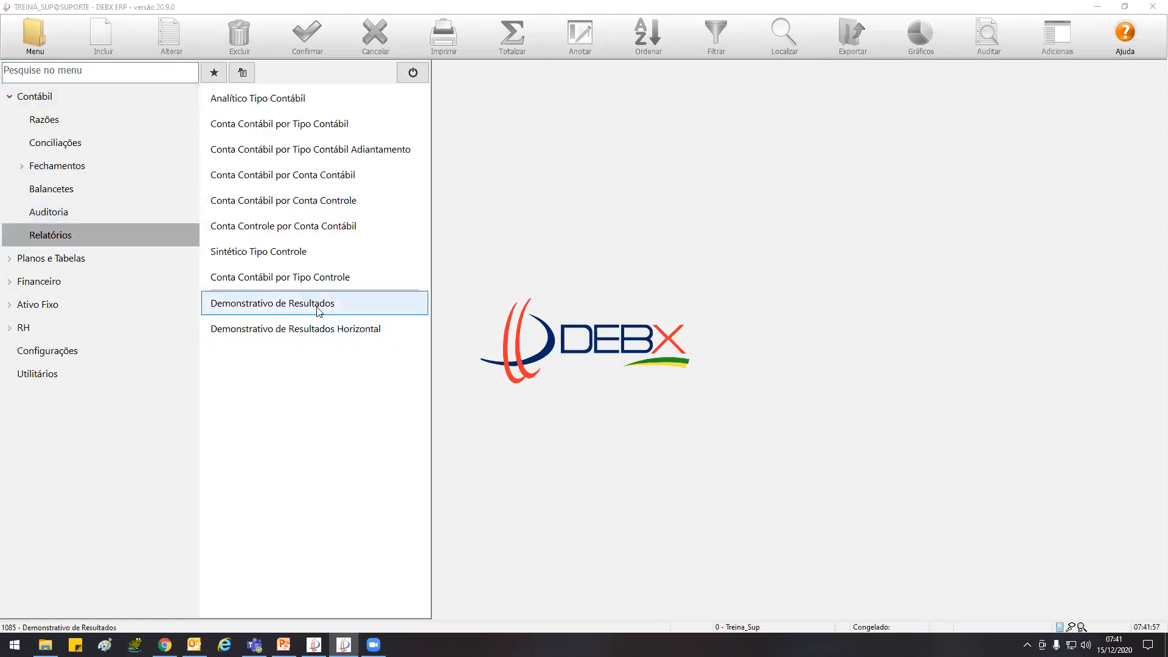
pyautogui.doubleClick(333, 308)
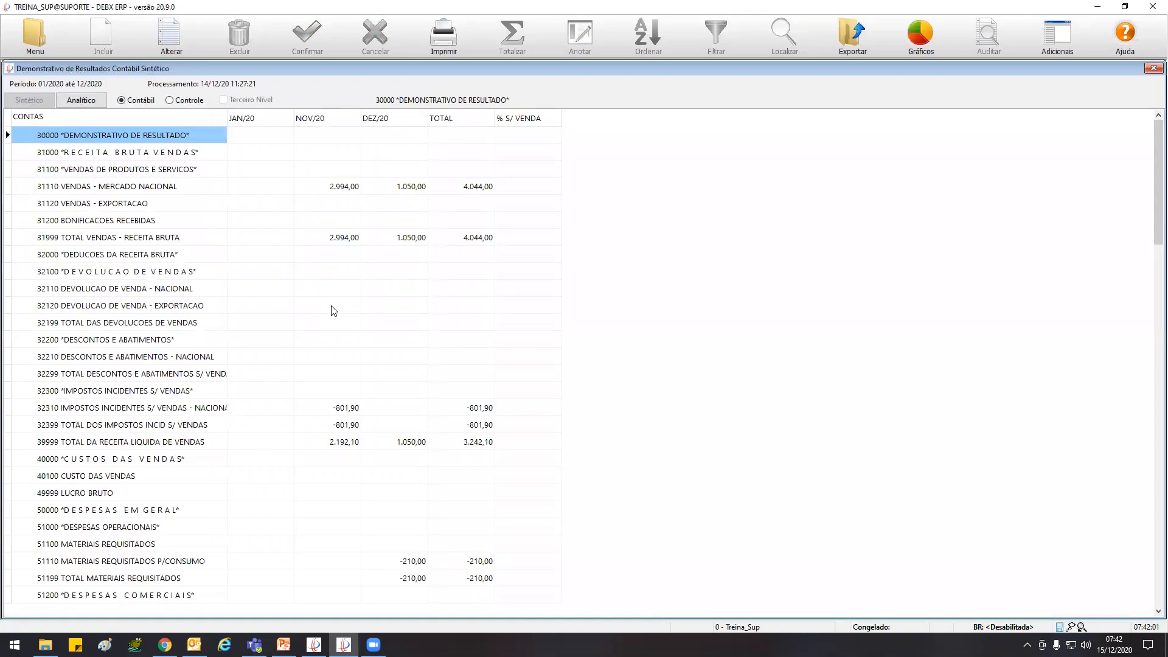
# Recalculate the income statement with both the initial and final month set to 10/20
pyautogui.click(173, 34)
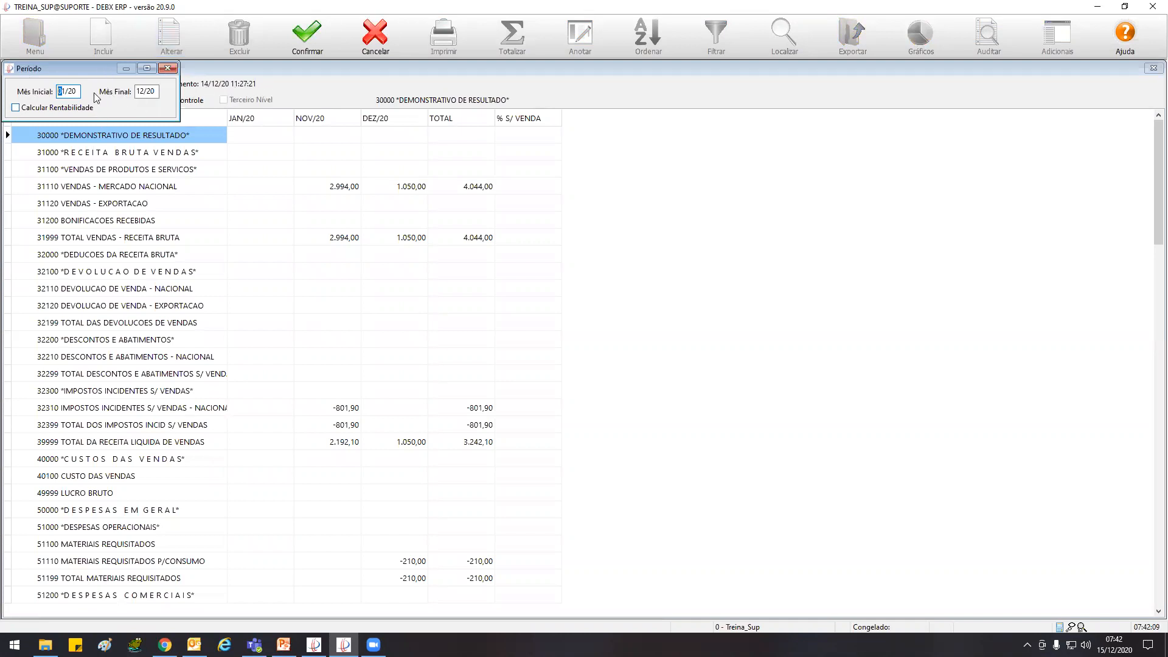
pyautogui.moveTo(86, 68); pyautogui.dragTo(128, 121)
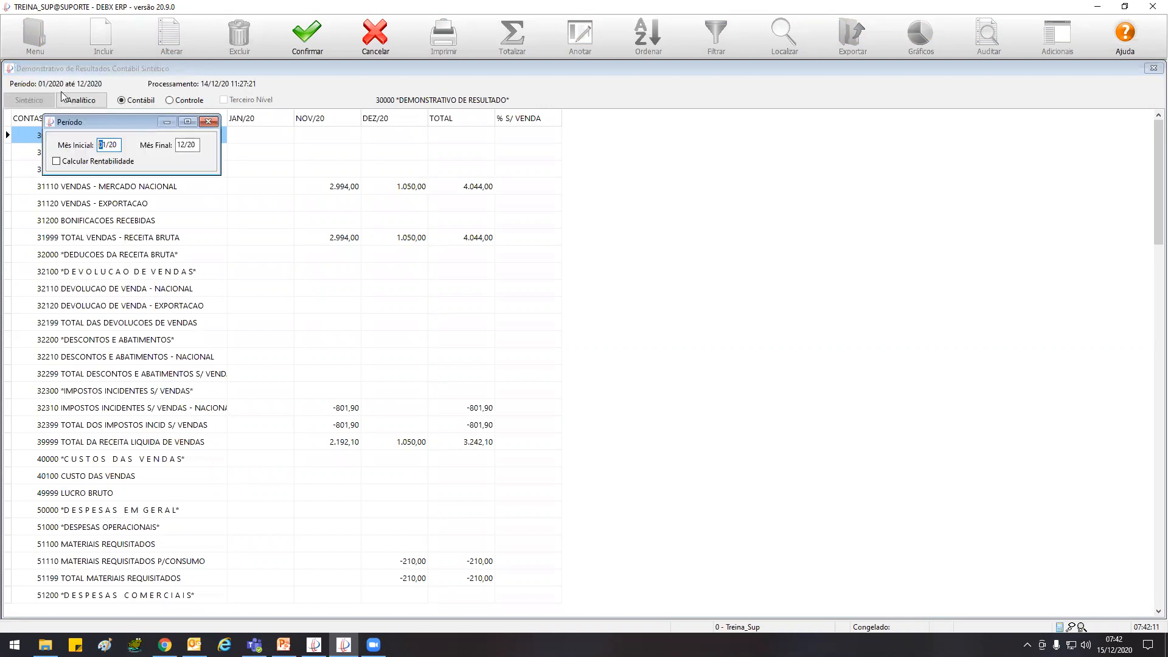
pyautogui.moveTo(136, 119); pyautogui.dragTo(140, 68)
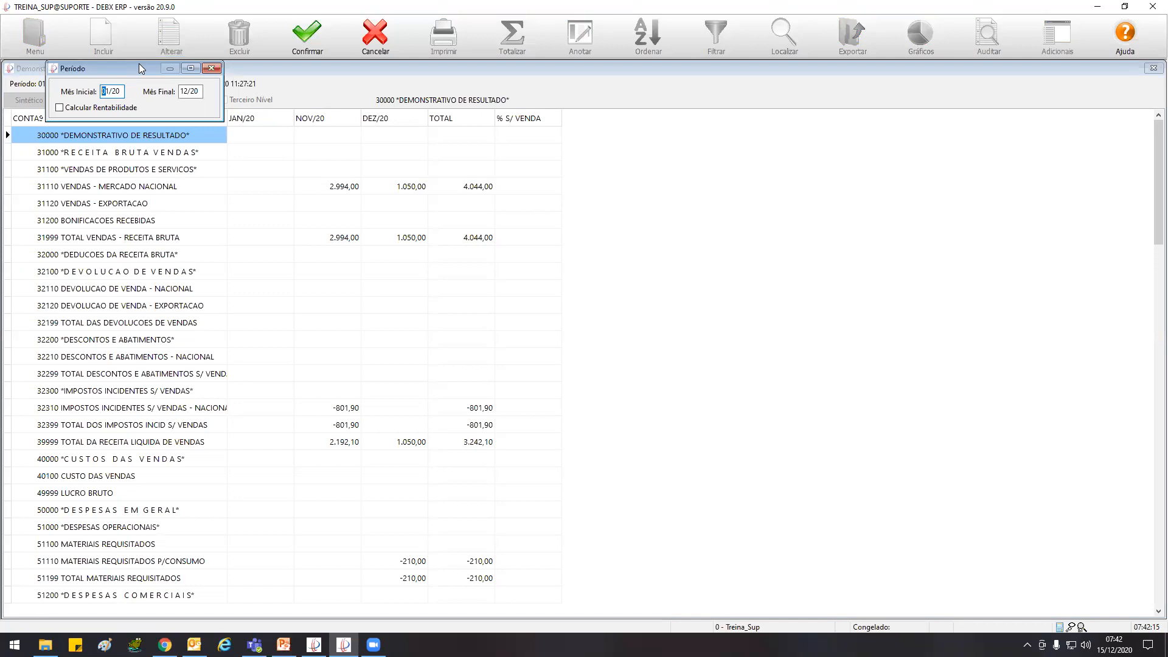
pyautogui.write('10')
pyautogui.press('Tab')
pyautogui.write('1020')
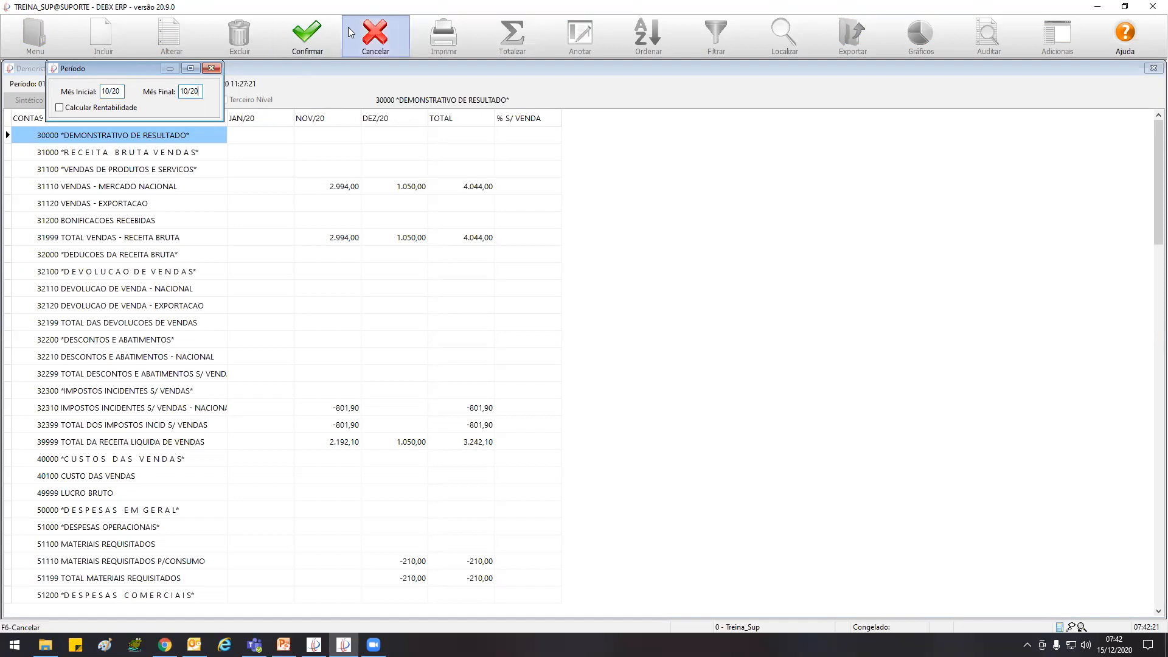
pyautogui.click(311, 37)
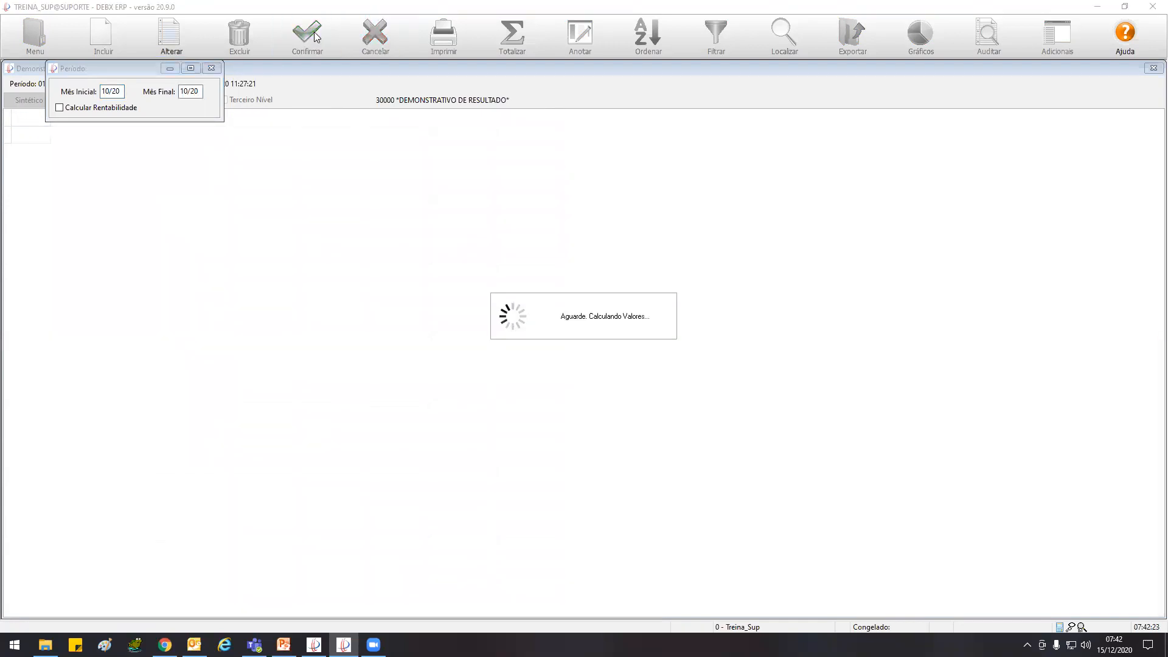
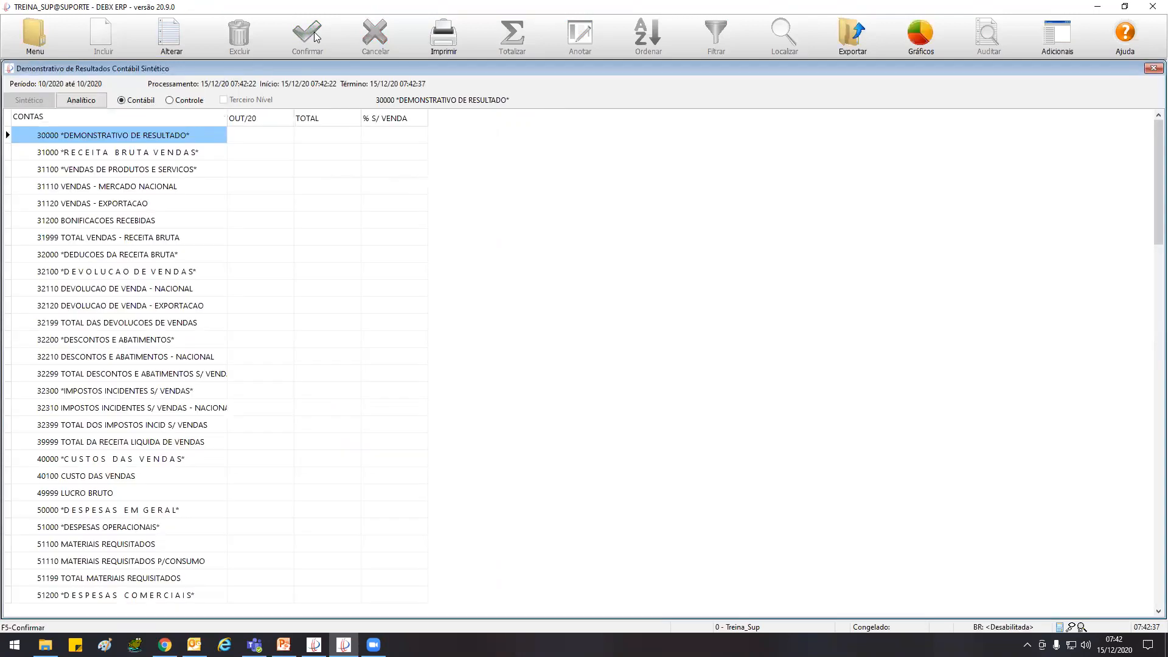
# Generate the Balancete 1 Coluna report dated 31/12/20, proceeding despite the pending entry divergence
pyautogui.click(33, 38)
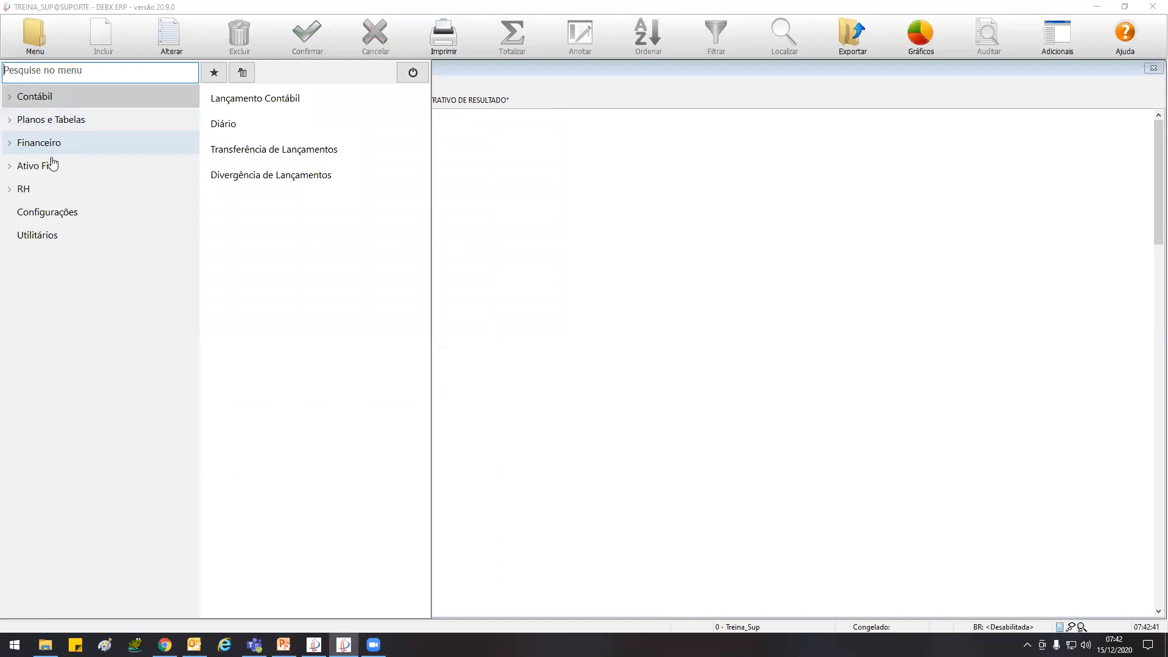
pyautogui.click(57, 102)
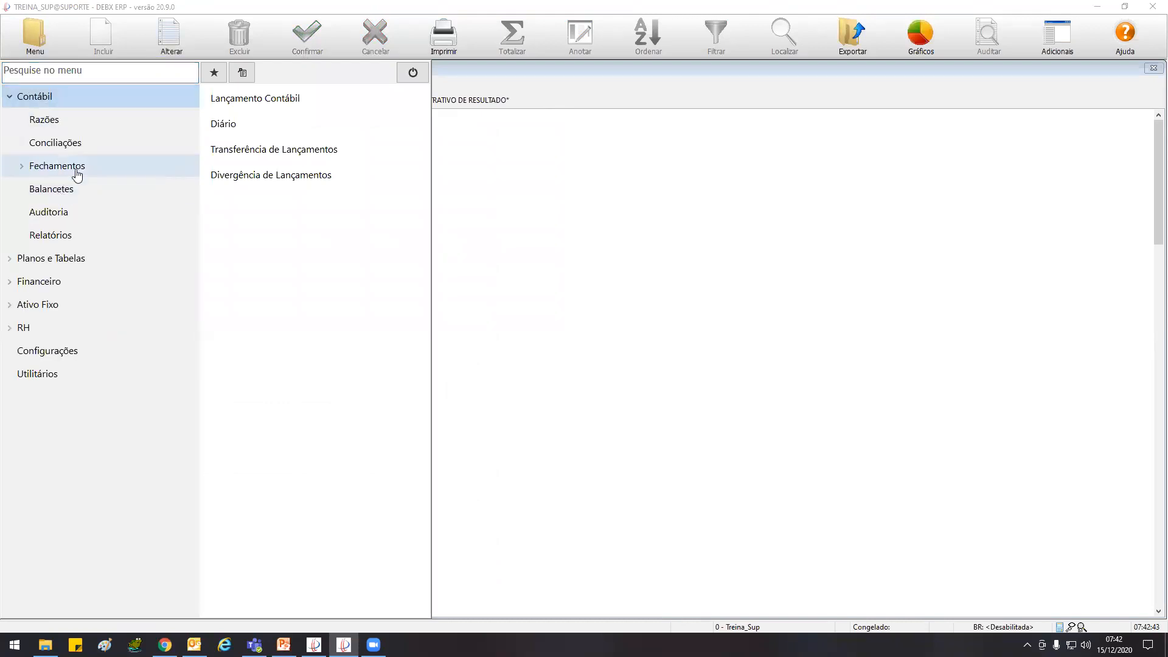
pyautogui.click(97, 190)
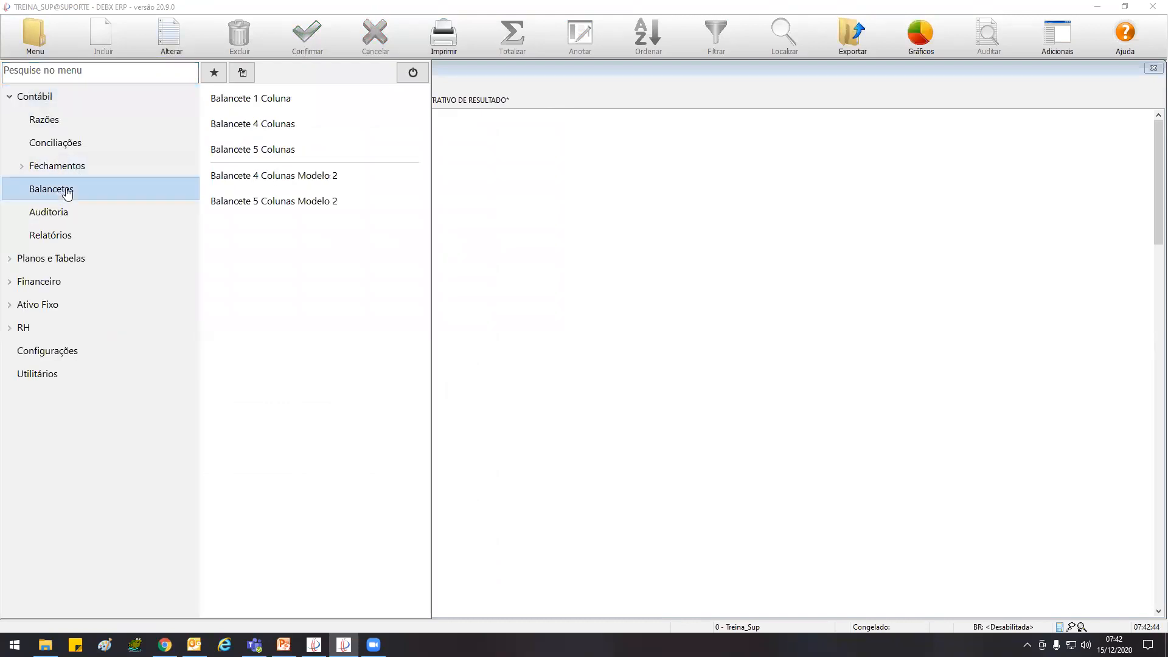
pyautogui.click(290, 100)
pyautogui.write('311220')
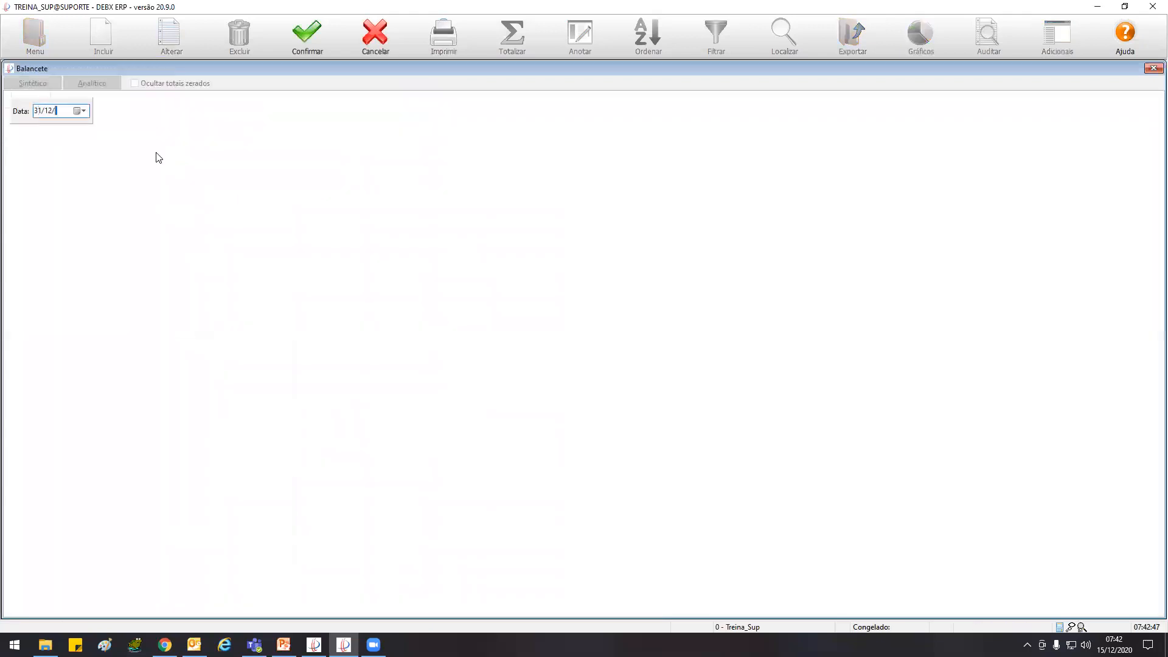
pyautogui.click(296, 40)
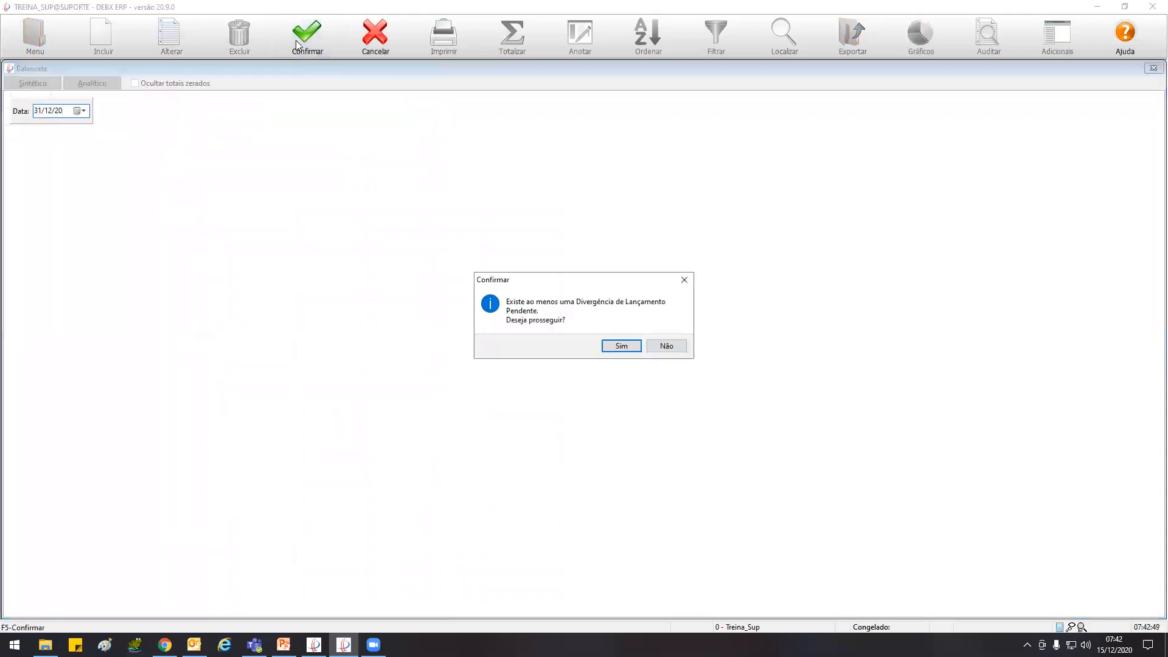
pyautogui.click(620, 345)
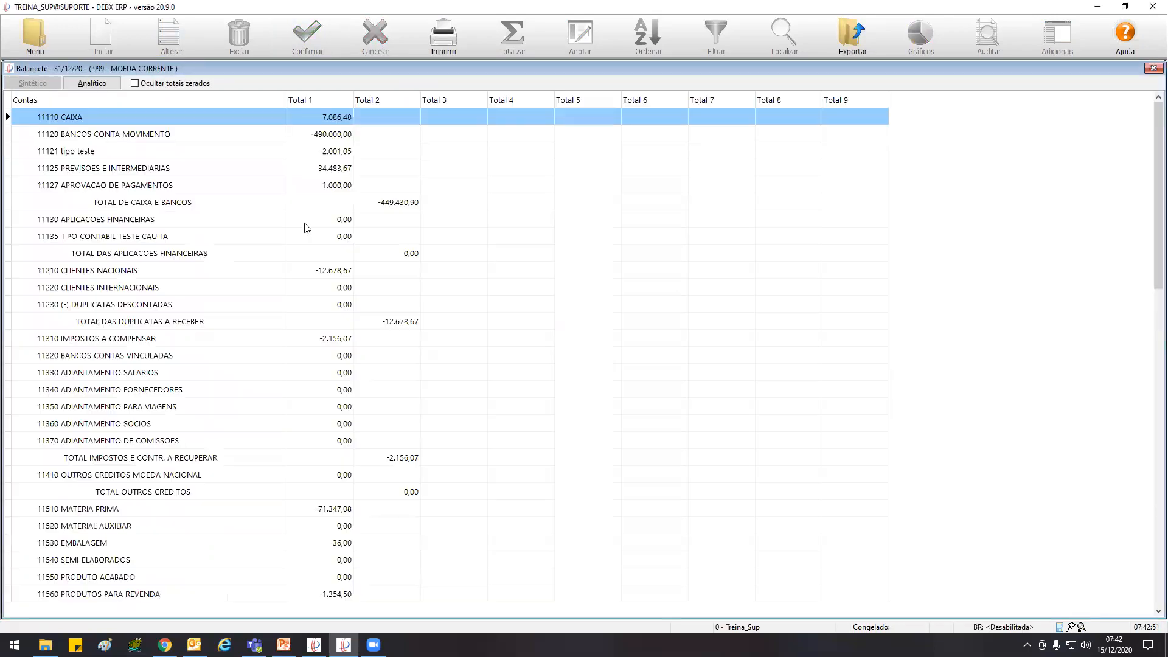
# Review the synthetic trial balance from the CAIXA accounts down to RESULTADO DO EXERCICIO and back to the beginning
pyautogui.click(235, 236)
pyautogui.press('pagedown')
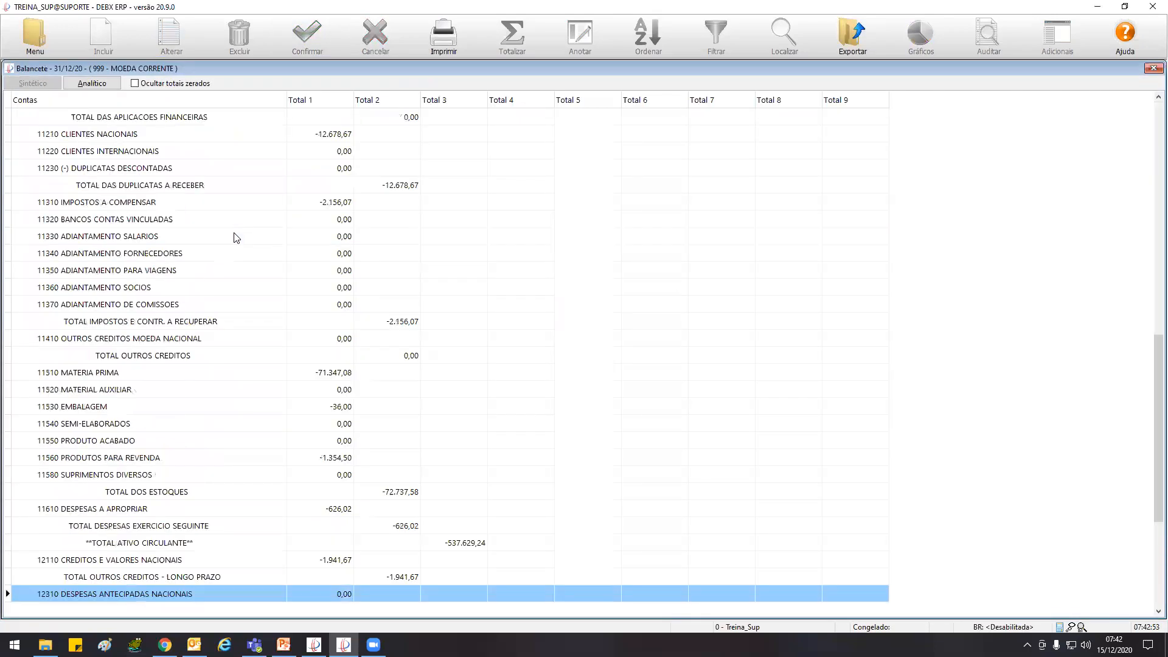
pyautogui.press('pagedown')
pyautogui.press('pagedown')
pyautogui.press('pagedown')
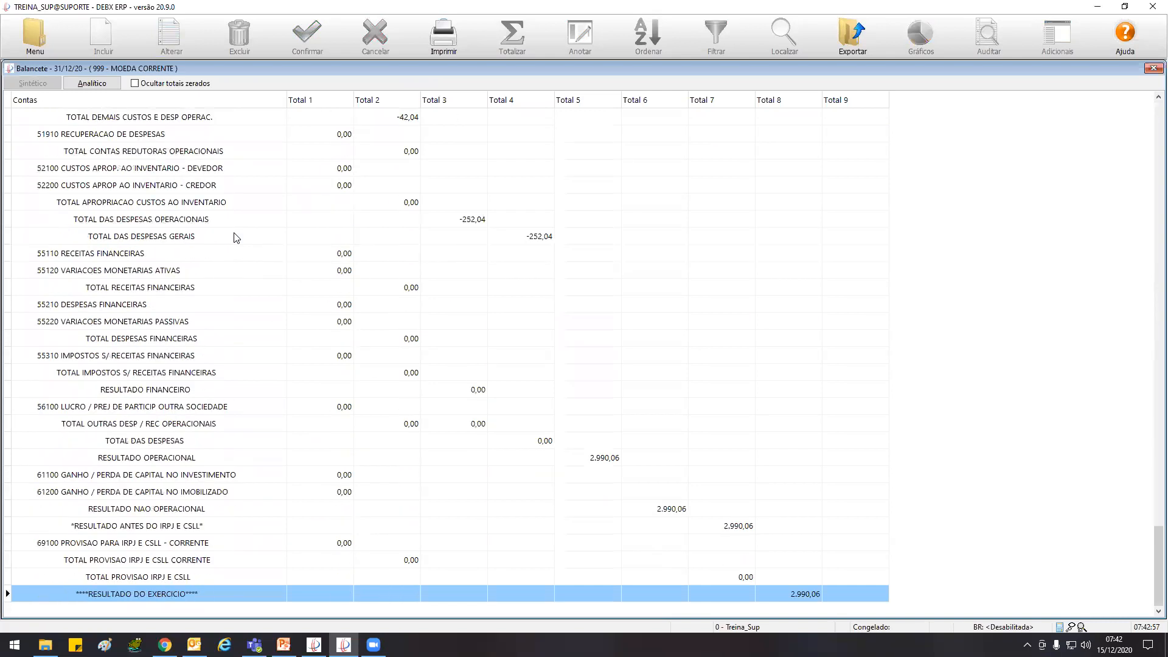
pyautogui.press('pageup')
pyautogui.press('pageup')
pyautogui.press('pageup')
pyautogui.press('pageup')
pyautogui.press('pageup')
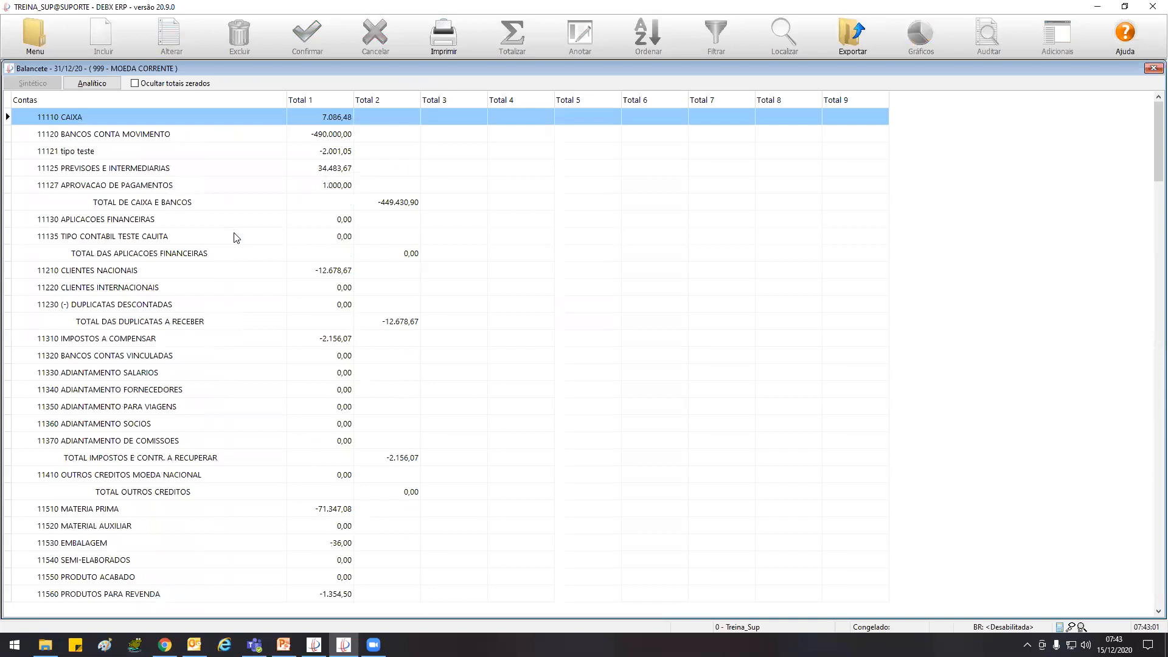
# Switch the trial balance to the analytical view and review its accounts from RESULTADO DO EXERCICIO back to TOTAL DO ATIVO
pyautogui.click(106, 86)
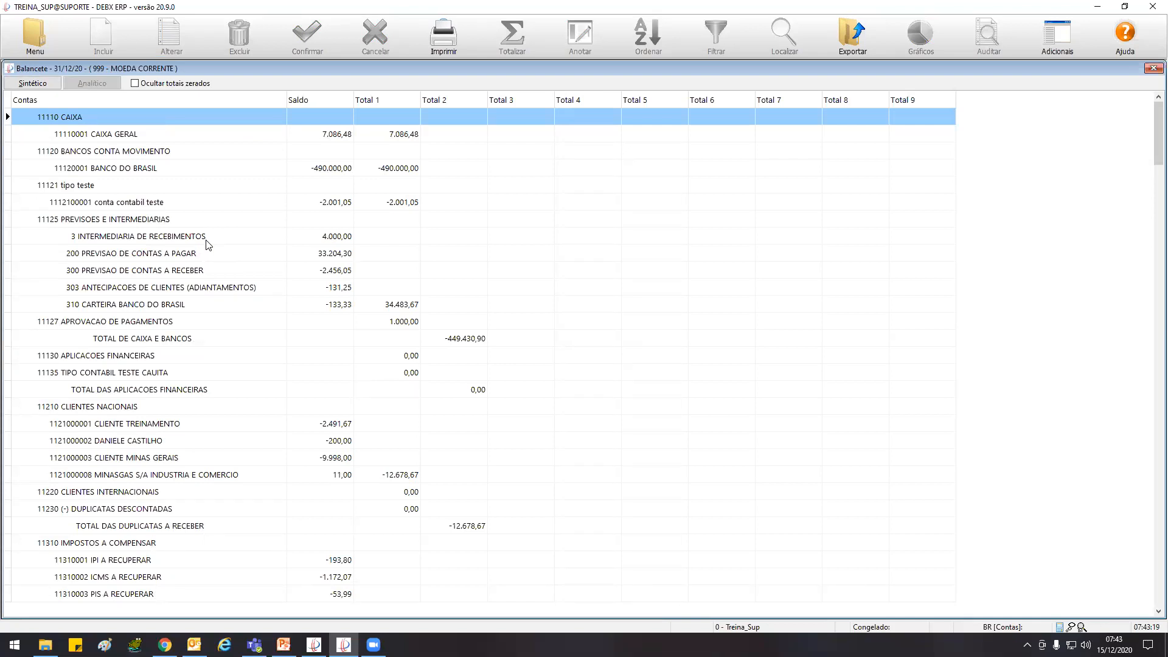
pyautogui.press('pagedown')
pyautogui.press('pagedown')
pyautogui.press('pagedown')
pyautogui.press('pagedown')
pyautogui.press('pagedown')
pyautogui.press('pagedown')
pyautogui.press('pagedown')
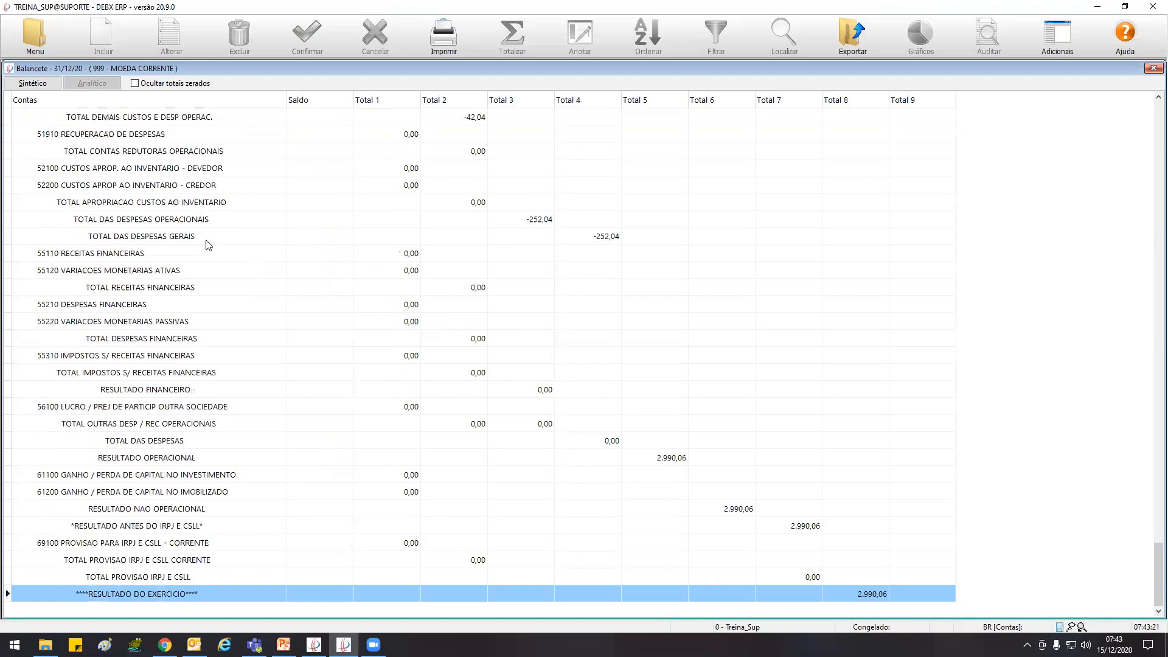
pyautogui.scroll(20, 211, 331)
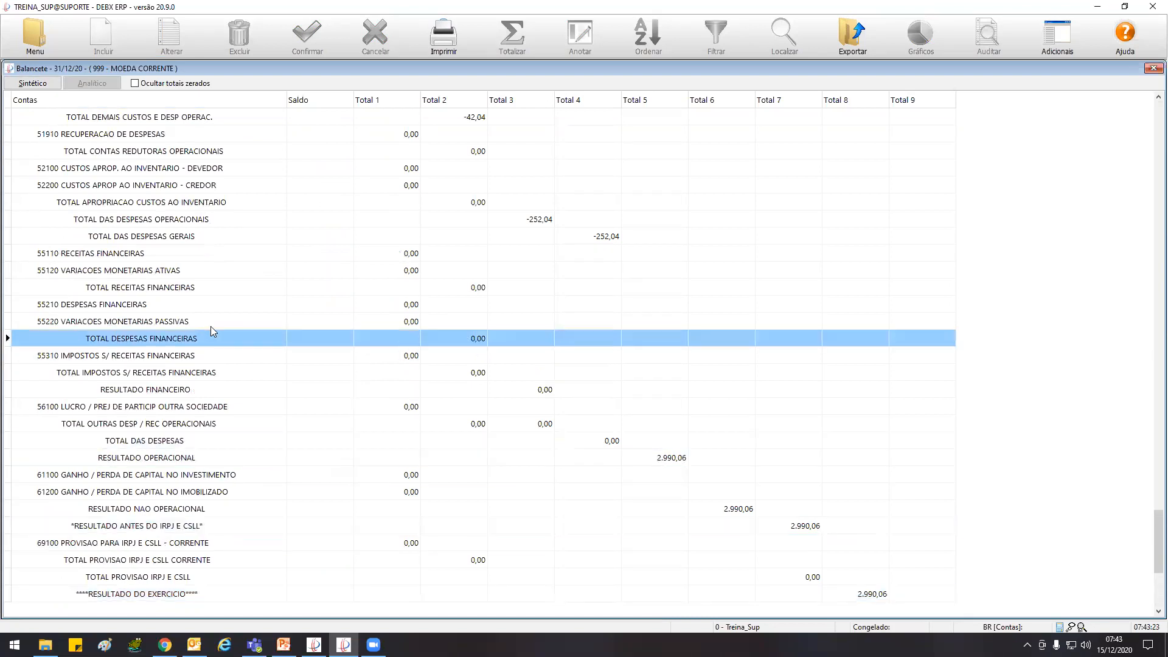
pyautogui.scroll(20, 210, 331)
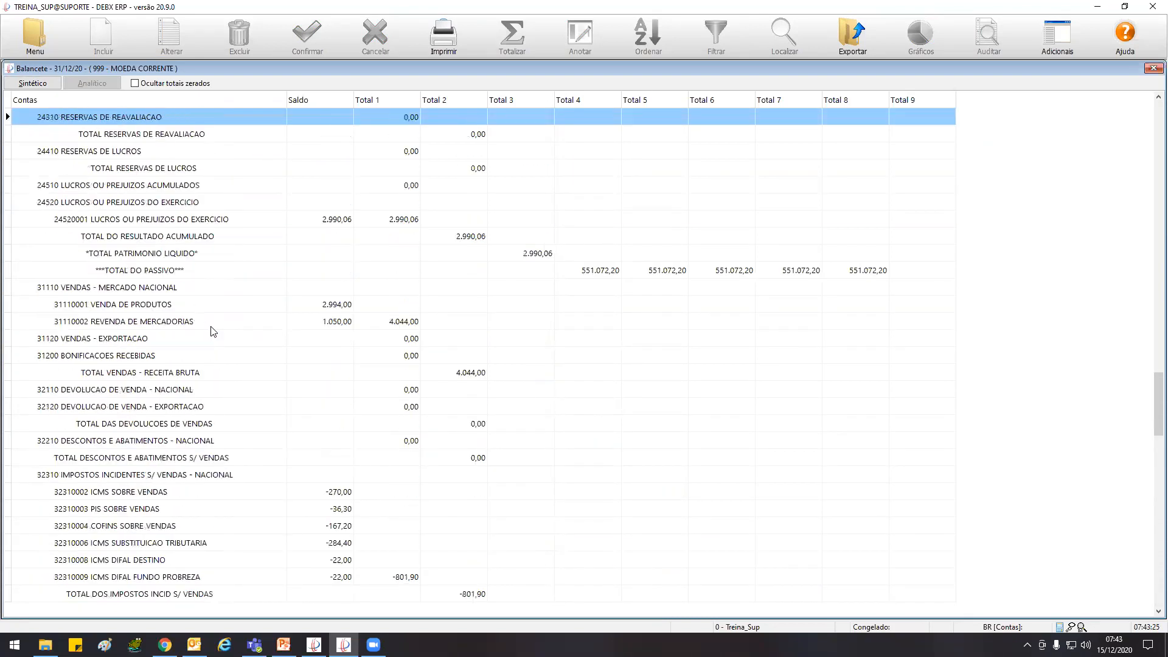
pyautogui.scroll(10, 210, 331)
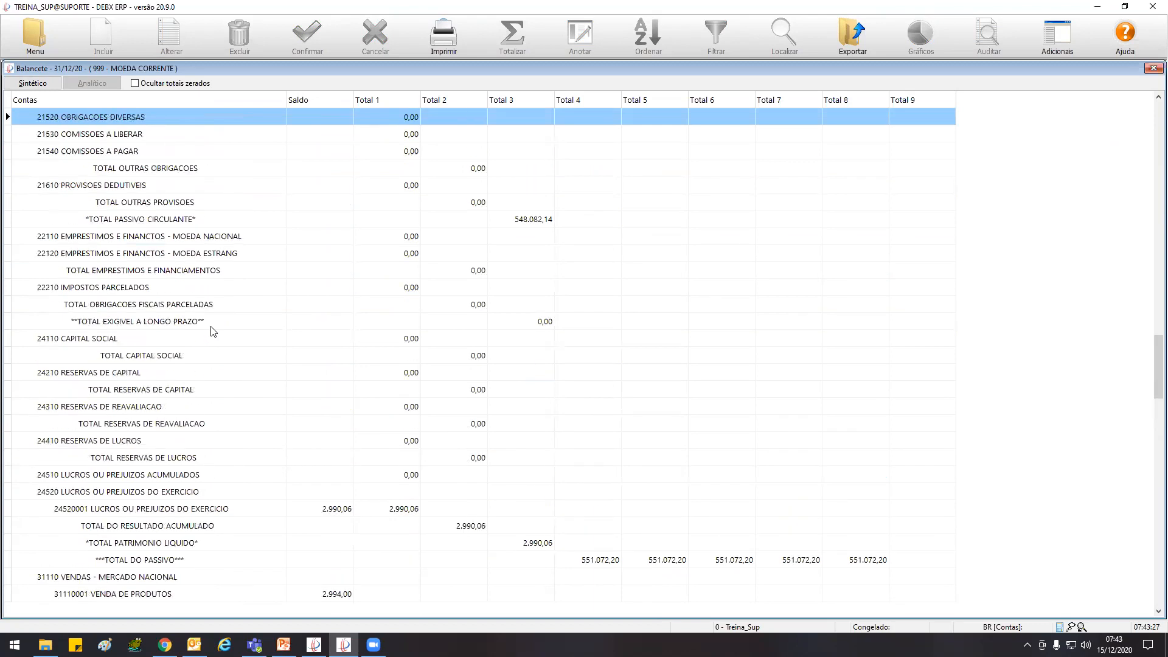
pyautogui.scroll(17, 210, 330)
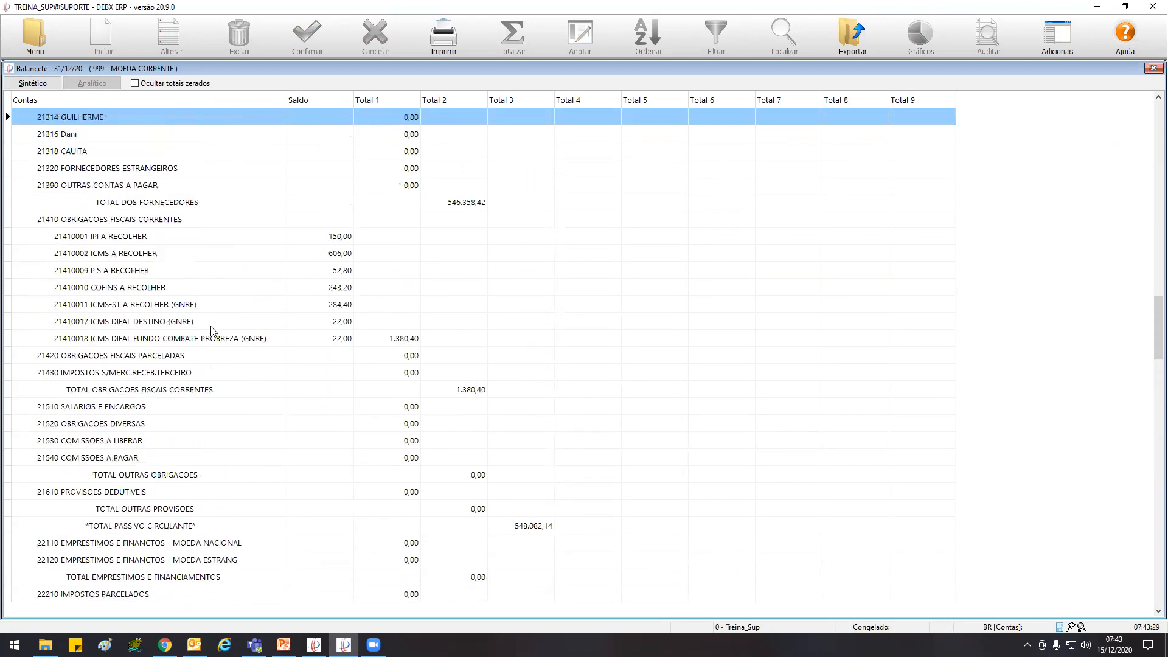
pyautogui.scroll(19, 212, 330)
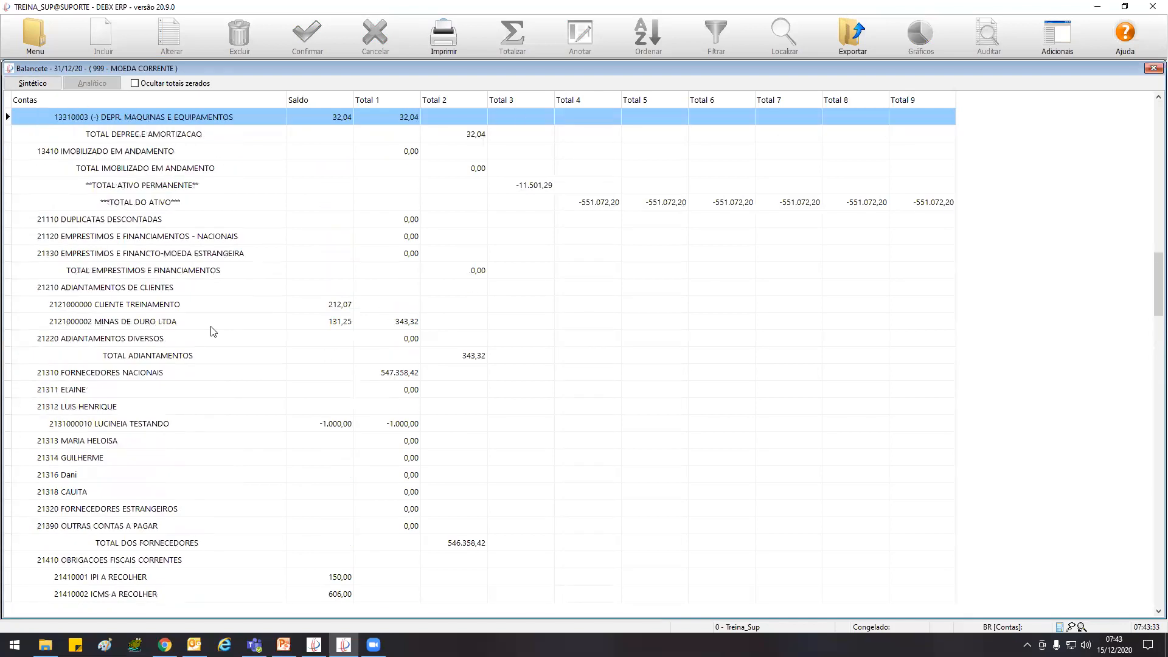
# Examine the liability accounts from DUPLICATAS DESCONTADAS and FORNECEDORES NACIONAIS through to the start of the income accounts at VENDAS - MERCADO NACIONAL
pyautogui.click(138, 219)
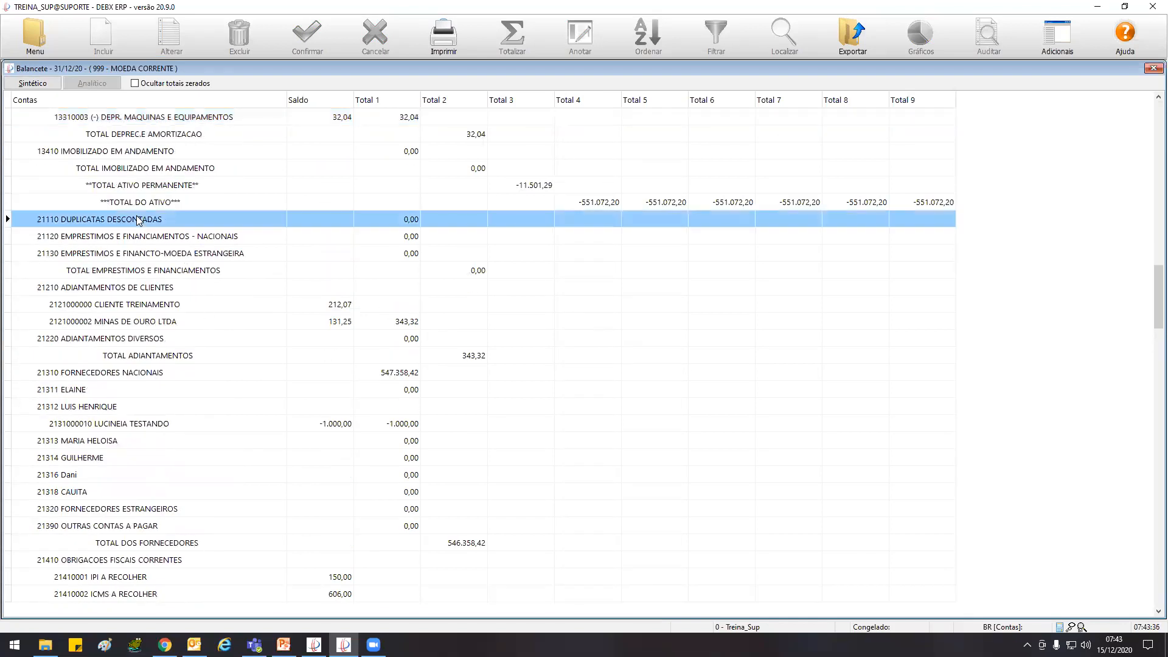
pyautogui.click(118, 378)
pyautogui.scroll(-20, 120, 381)
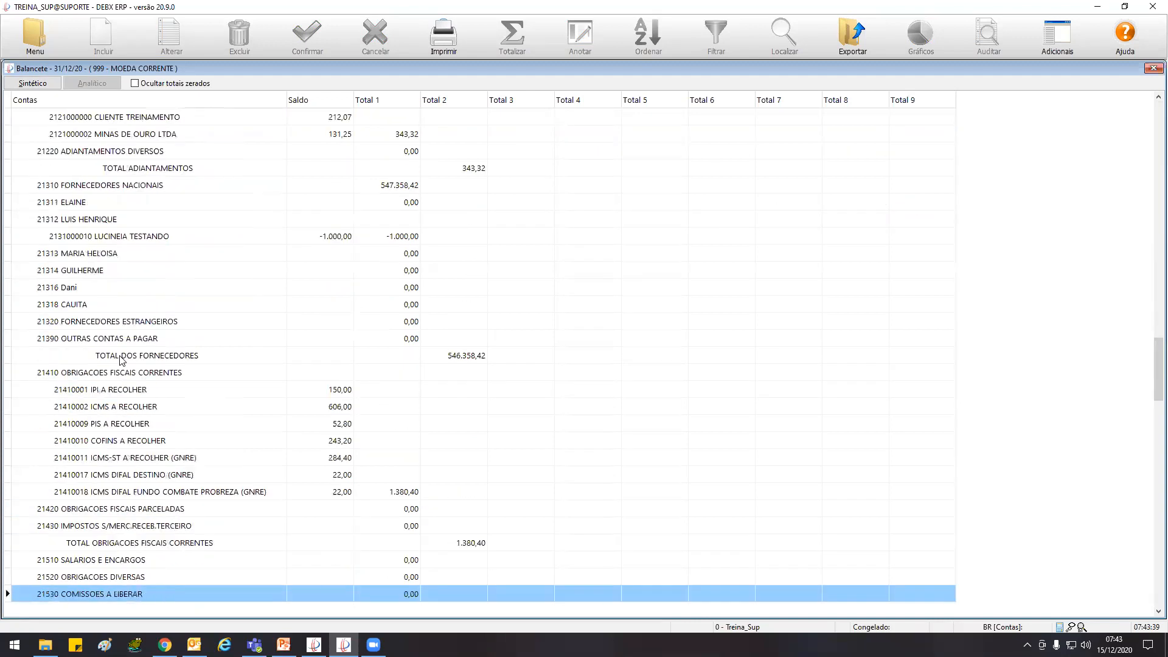
pyautogui.scroll(-20, 121, 360)
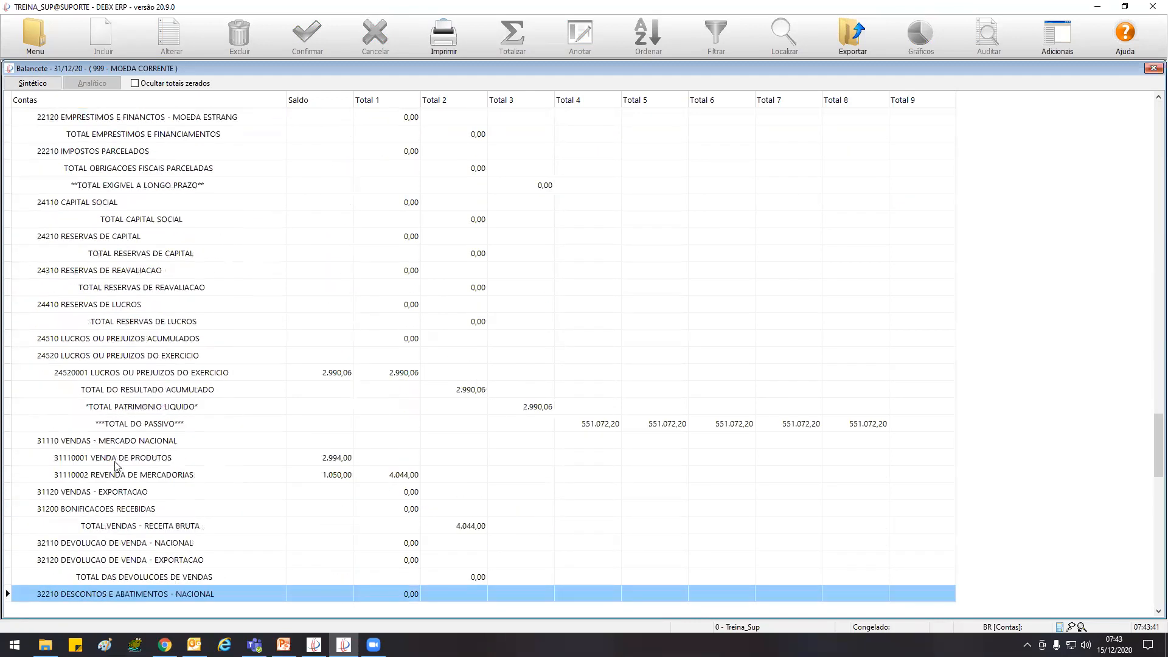
pyautogui.click(156, 447)
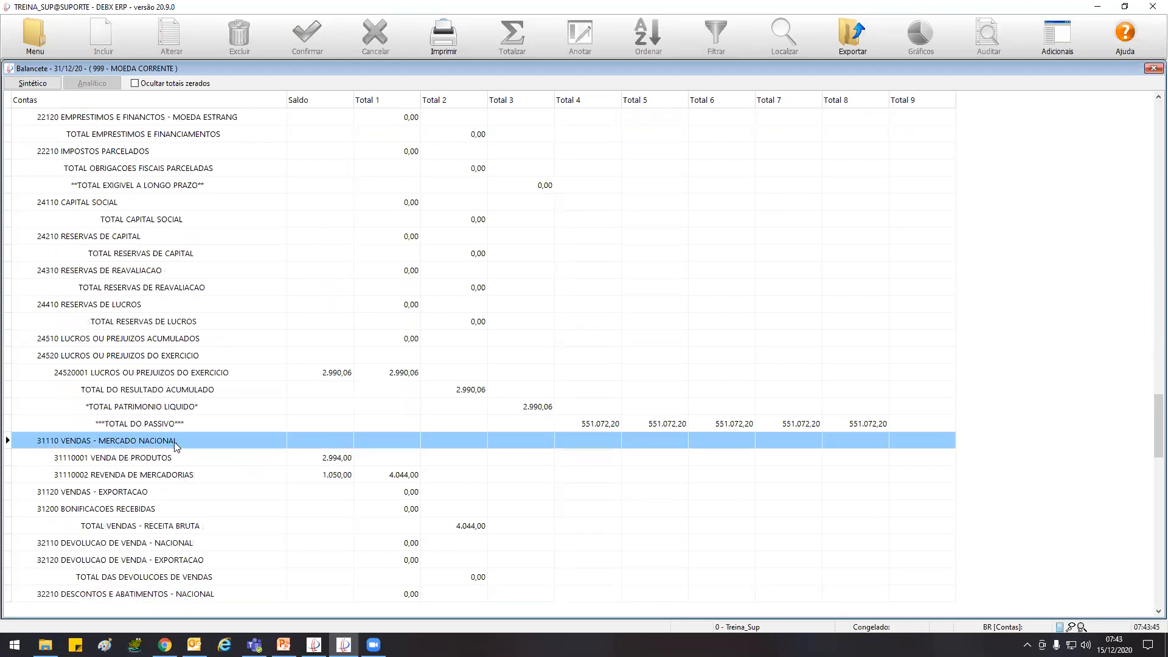
# Examine the sales, tax, CUSTO DAS VENDAS and expense accounts in the analytical trial balance through to the financial result
pyautogui.scroll(-10, 174, 443)
pyautogui.scroll(-9, 174, 445)
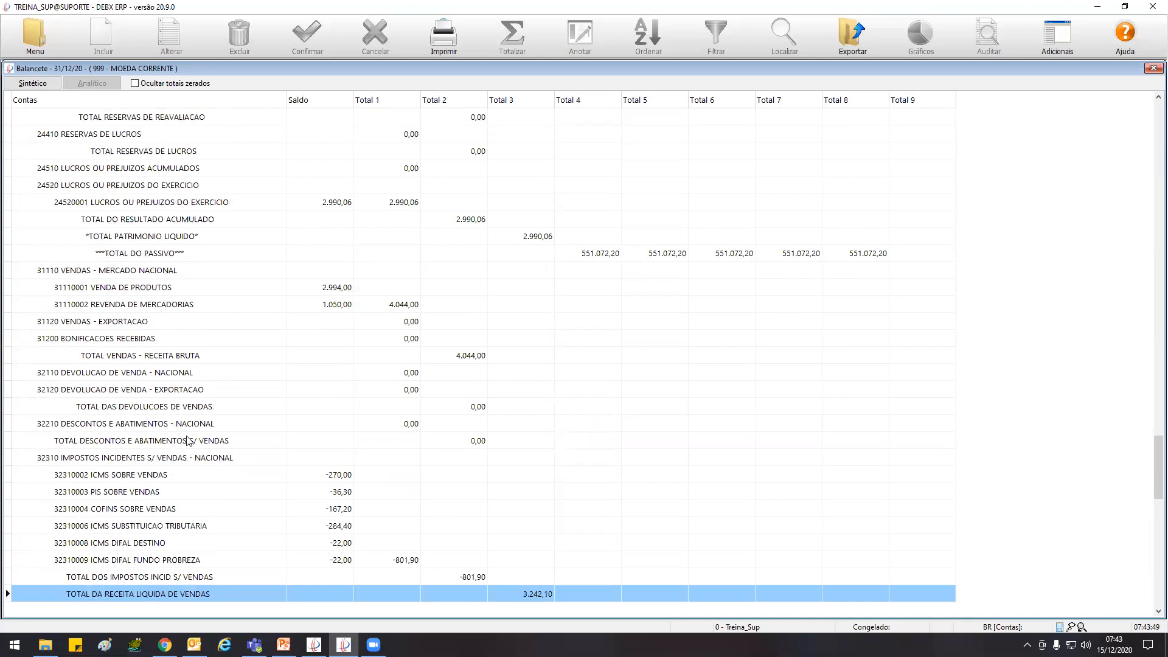
pyautogui.scroll(-15, 189, 440)
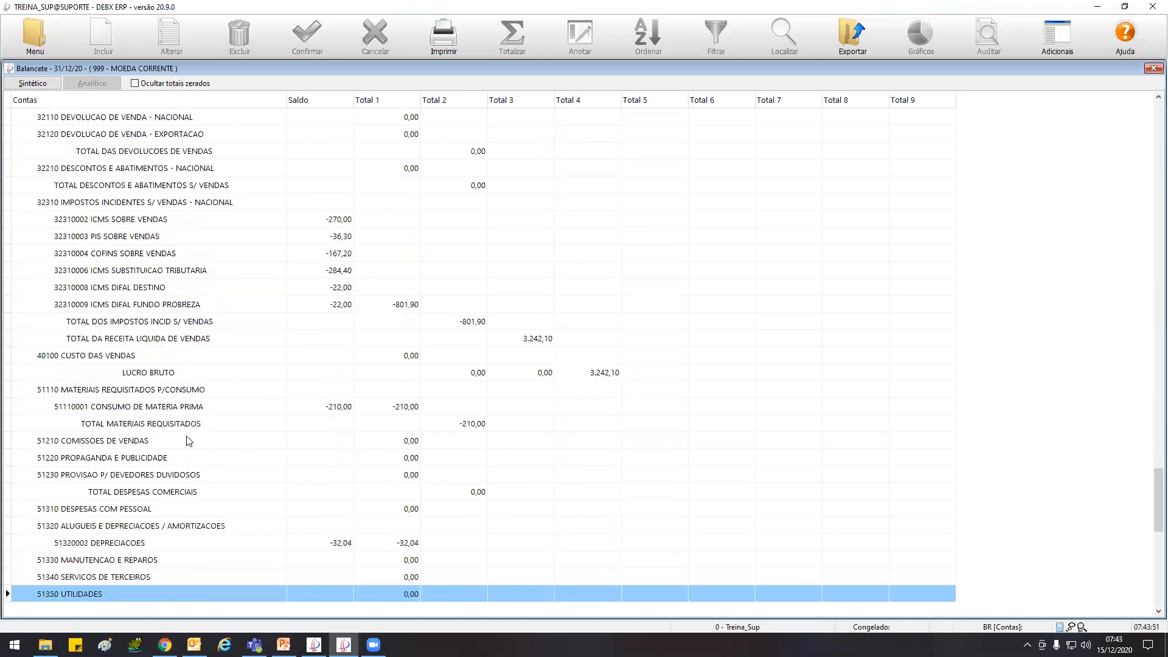
pyautogui.click(121, 372)
pyautogui.click(100, 355)
pyautogui.scroll(-6, 284, 354)
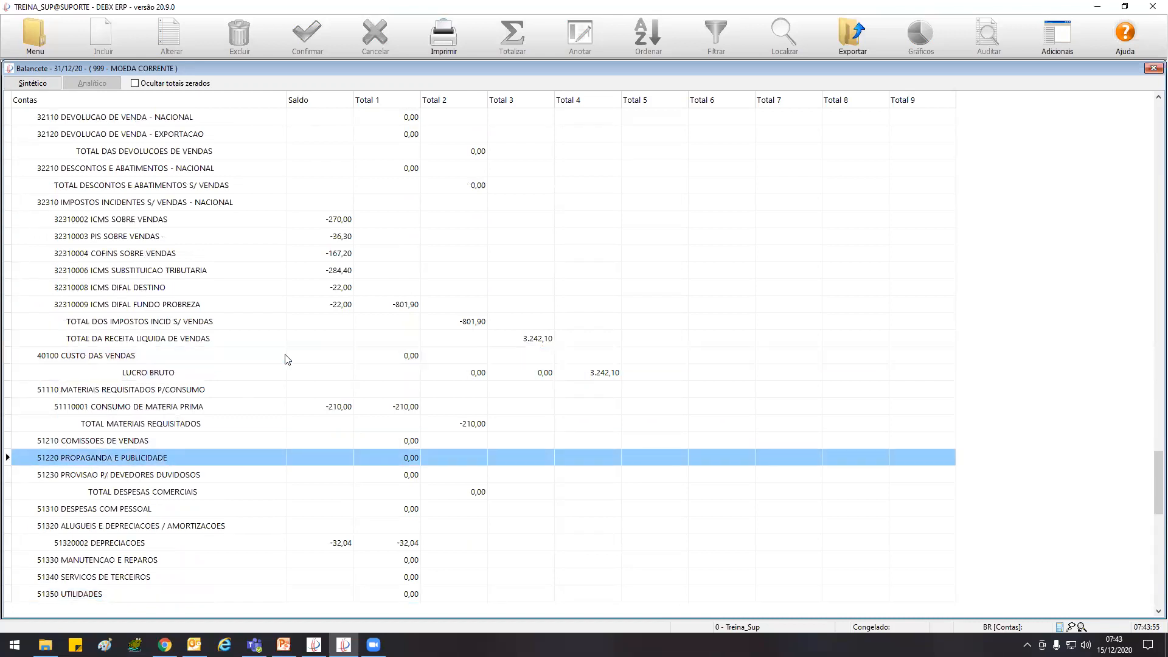
pyautogui.click(153, 425)
pyautogui.scroll(-10, 153, 424)
pyautogui.scroll(-20, 153, 430)
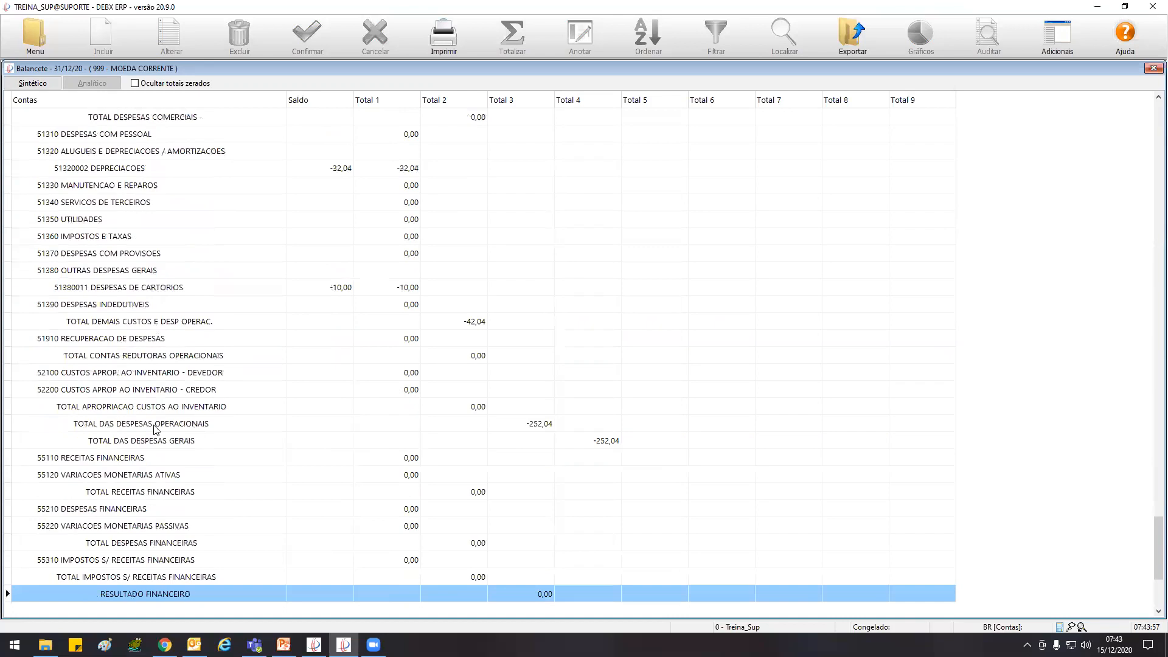
# Review the analytical trial balance back up to the stock accounts, and return to the Demonstrativo de Resultados report
pyautogui.scroll(20, 155, 429)
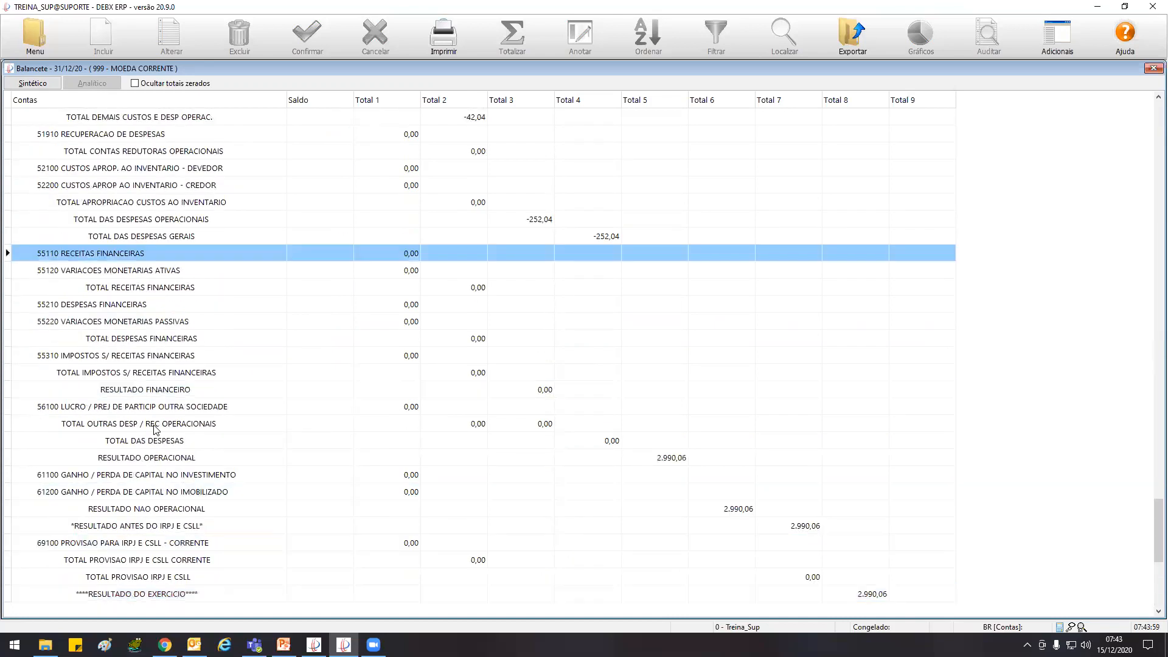
pyautogui.scroll(20, 156, 429)
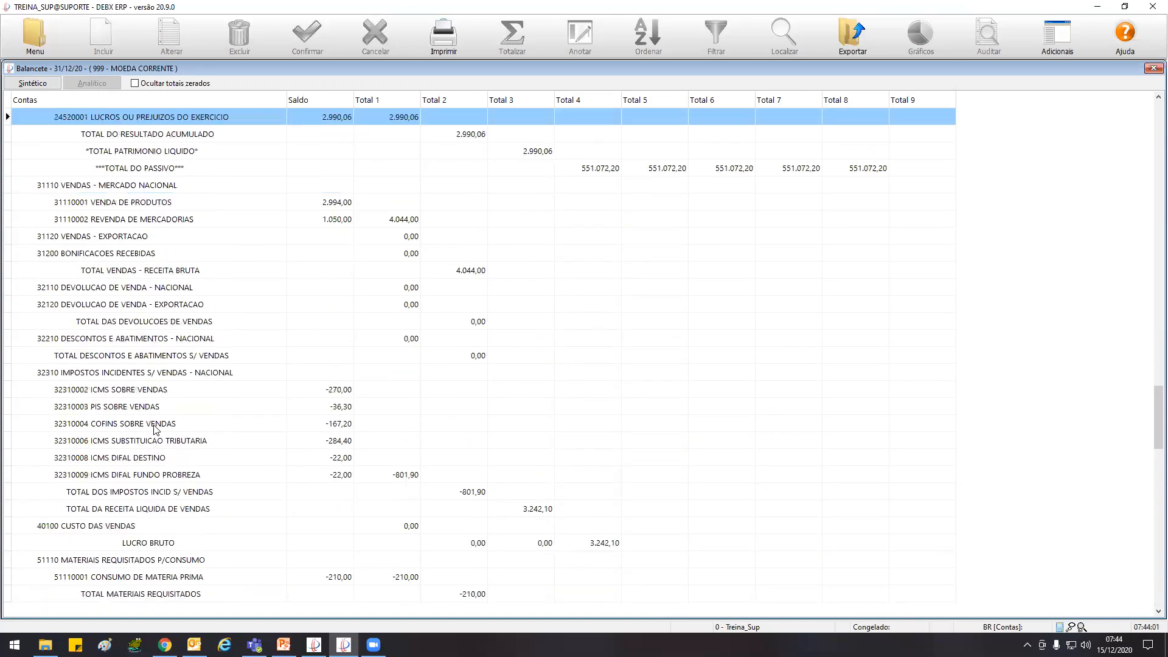
pyautogui.scroll(20, 156, 429)
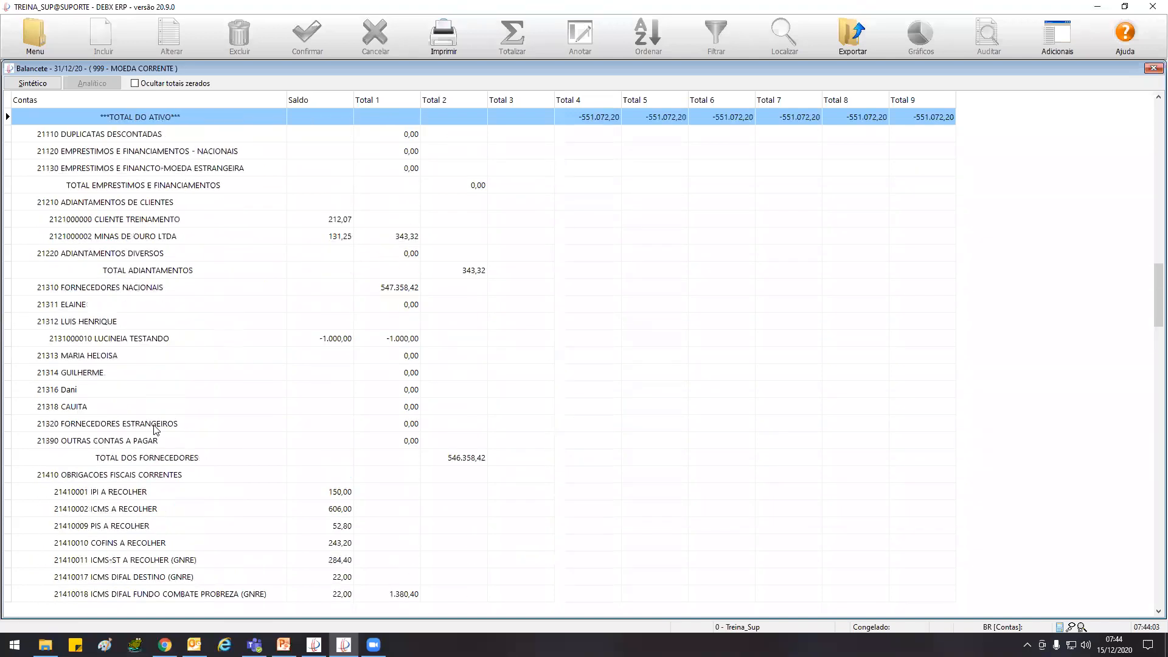
pyautogui.scroll(11, 156, 430)
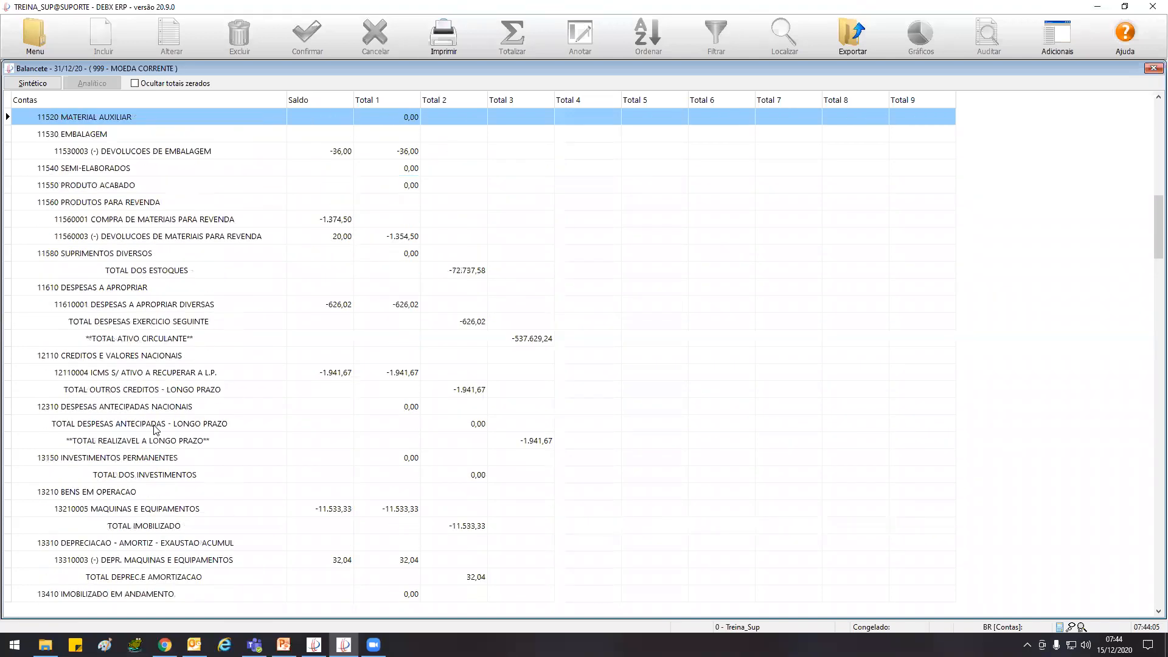
pyautogui.scroll(4, 156, 429)
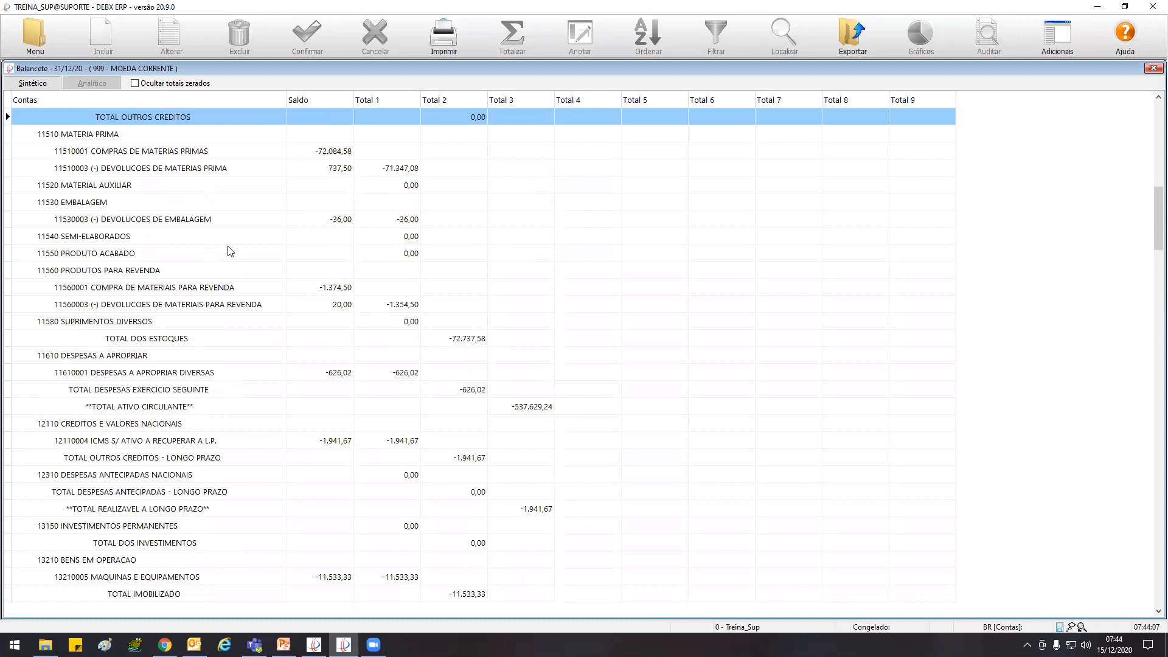
pyautogui.press('Escape')
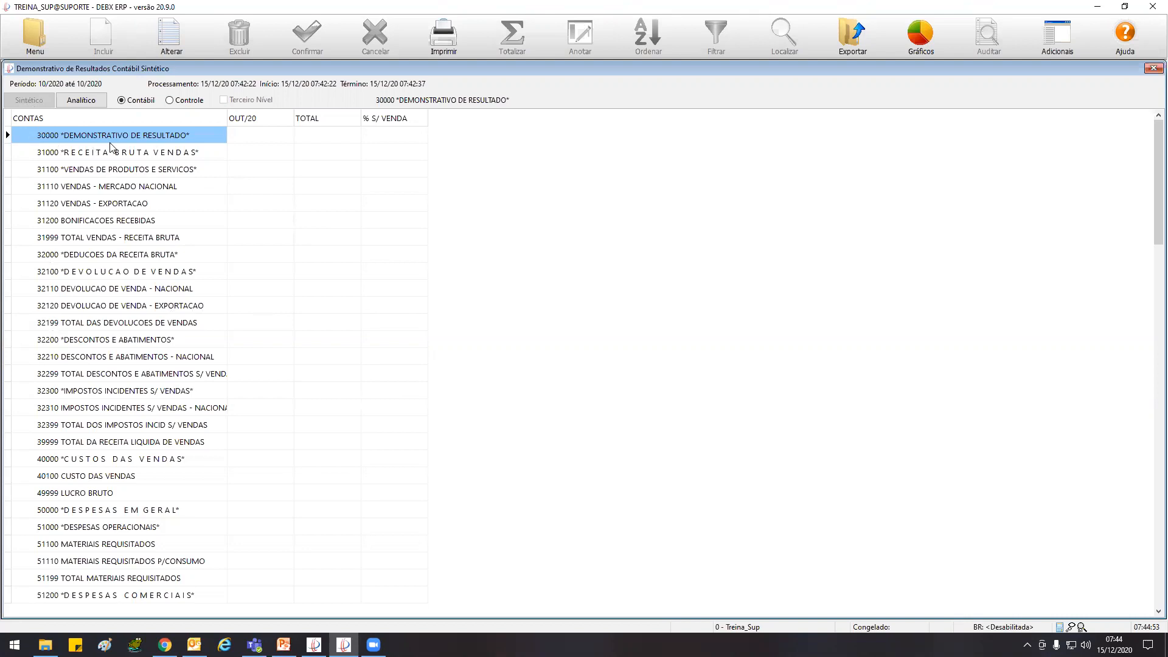
# Recalculate the income statement with the initial month set to 01/20 and the final month to 12/20
pyautogui.click(171, 38)
pyautogui.press('Tab')
pyautogui.write('12/2')
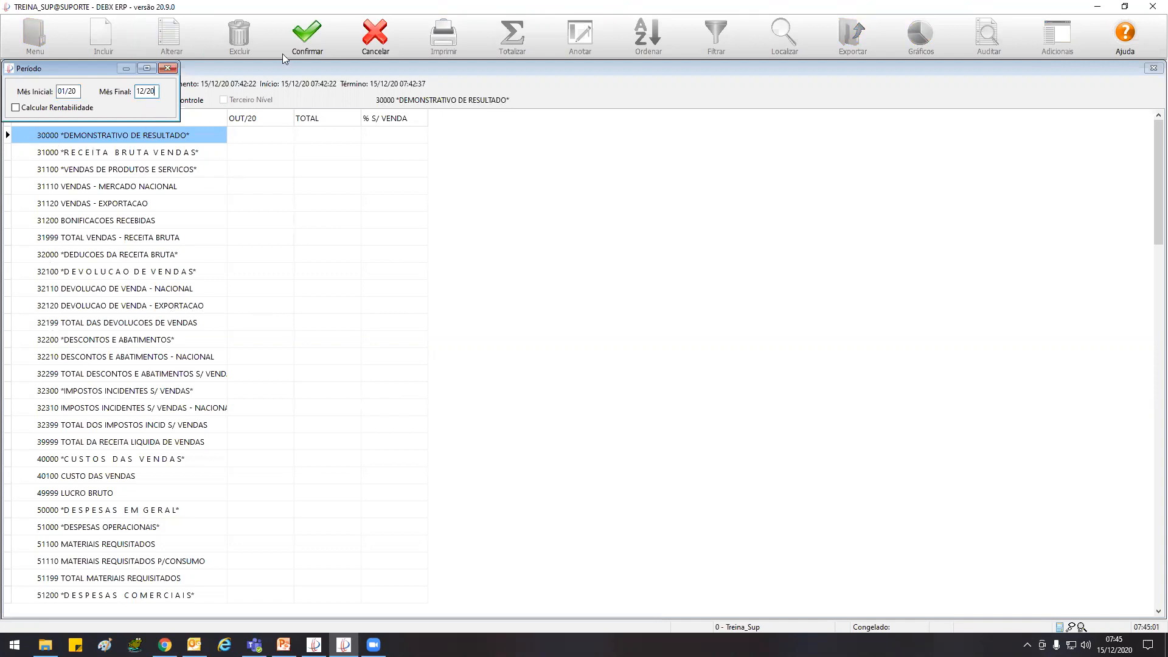
pyautogui.click(317, 24)
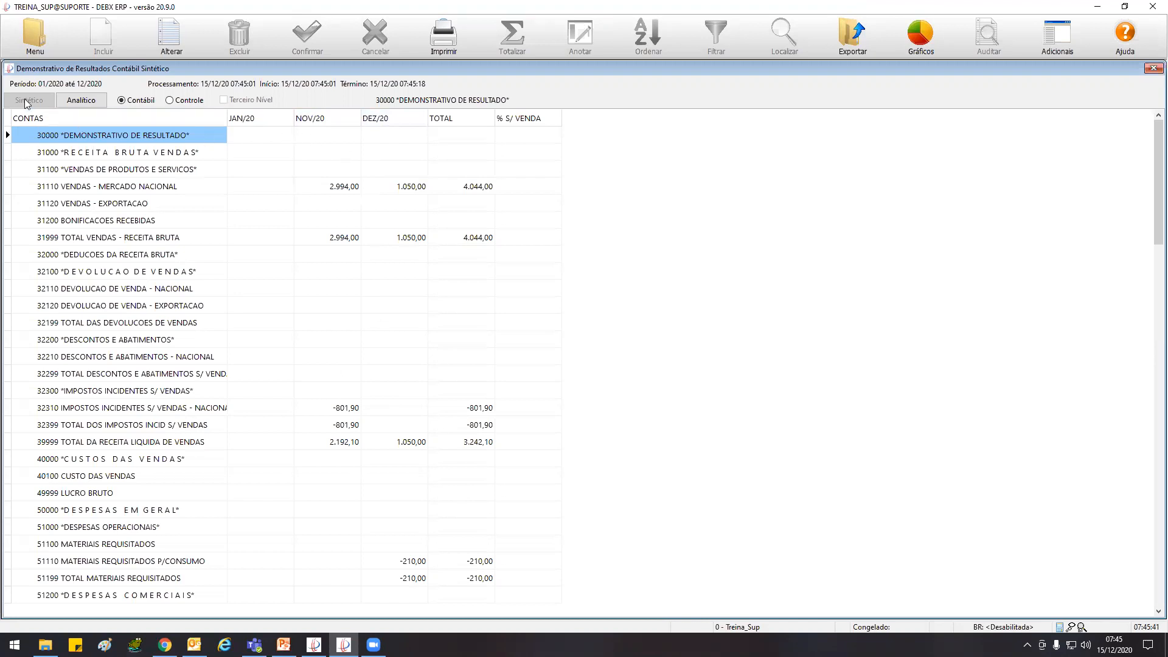
# Examine the NOV/20 value of VENDAS - MERCADO NACIONAL in the income statement, and return to the trial balance
pyautogui.click(335, 188)
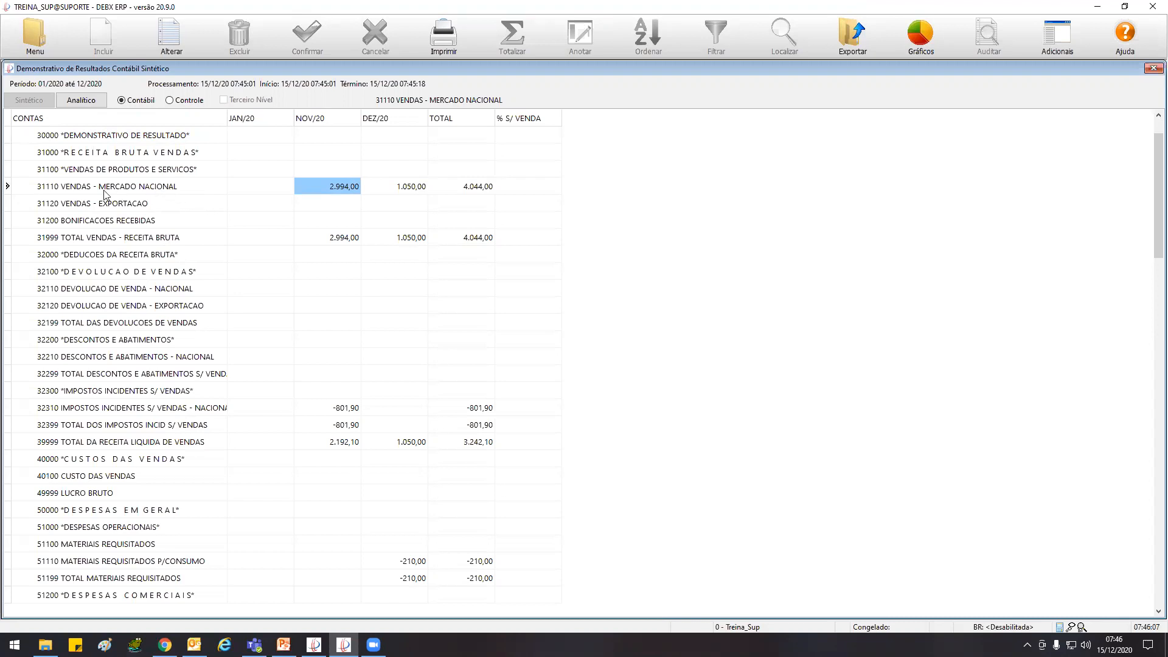
pyautogui.click(94, 191)
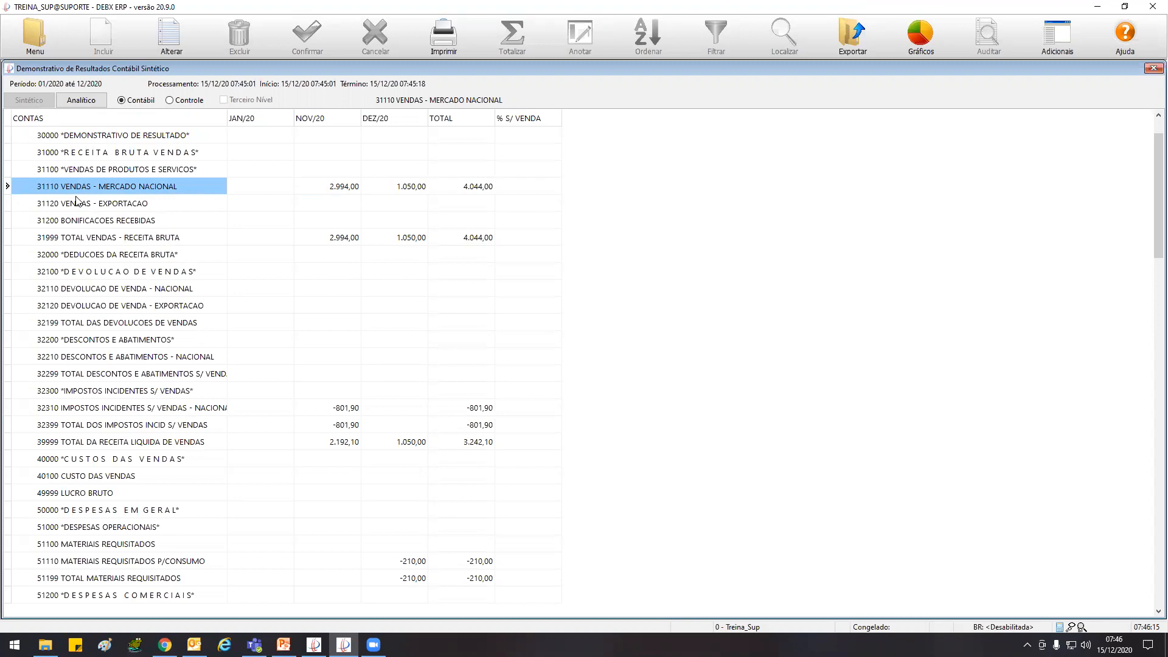
pyautogui.press('Escape')
# Open the Plano Contábil and locate the account type 31110 VENDAS - MERCADO NACIONAL
pyautogui.click(33, 34)
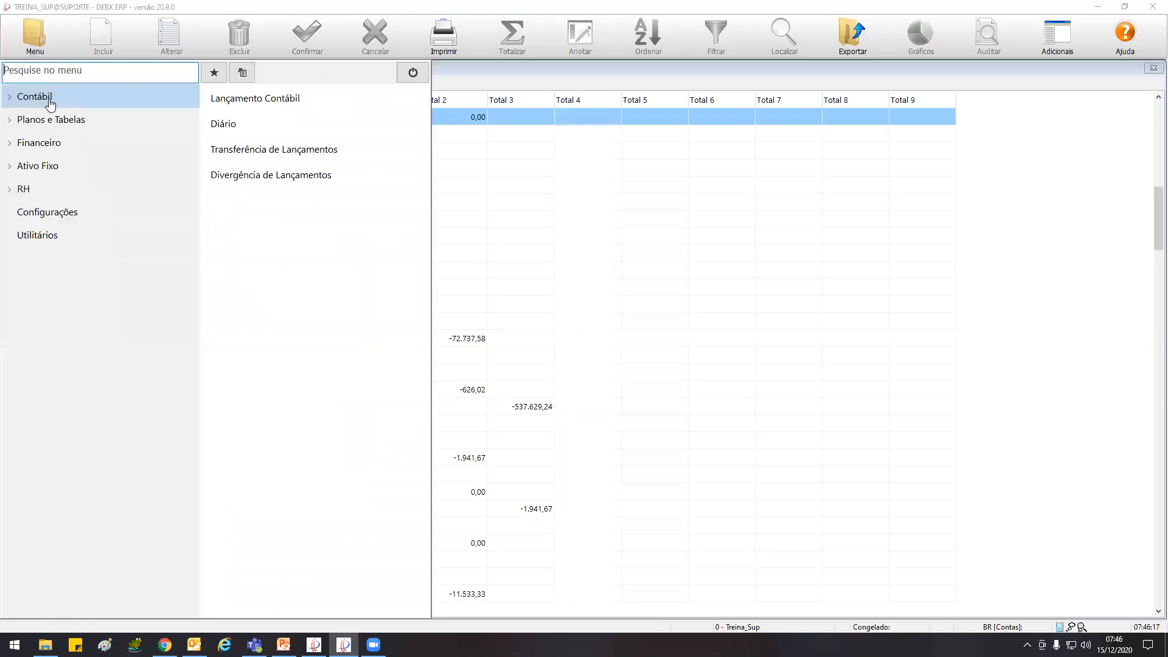
pyautogui.click(59, 122)
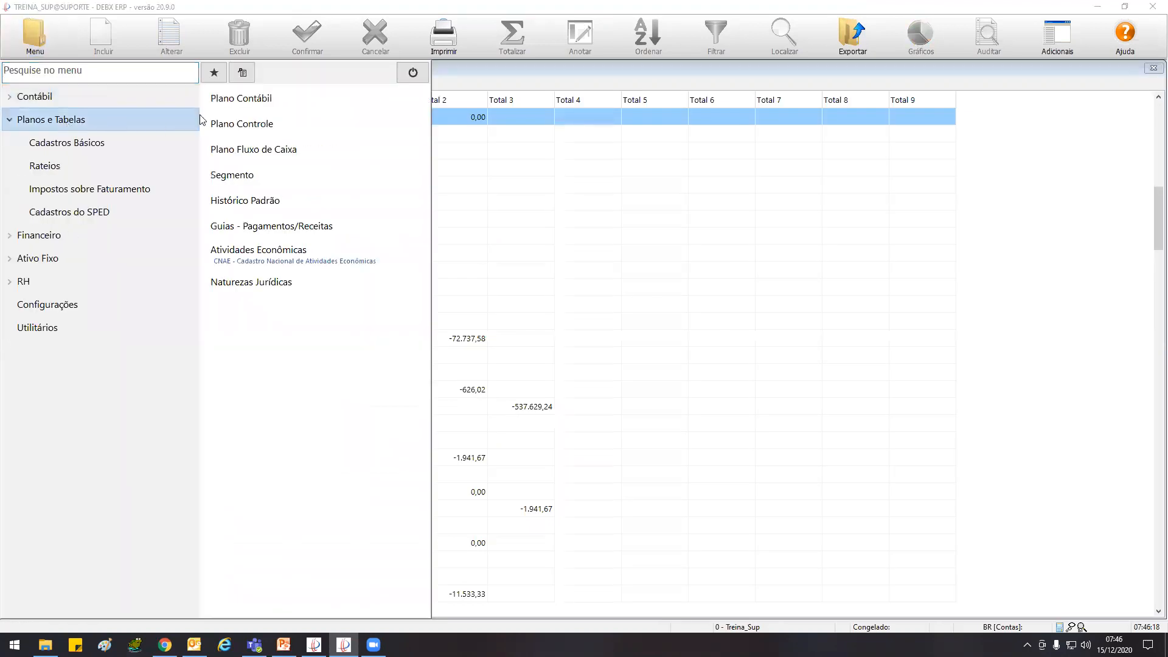
pyautogui.click(255, 105)
pyautogui.press('Down')
pyautogui.press('Down')
pyautogui.press('Down')
pyautogui.press('Down')
pyautogui.press('Down')
pyautogui.press('Down')
pyautogui.press('Down')
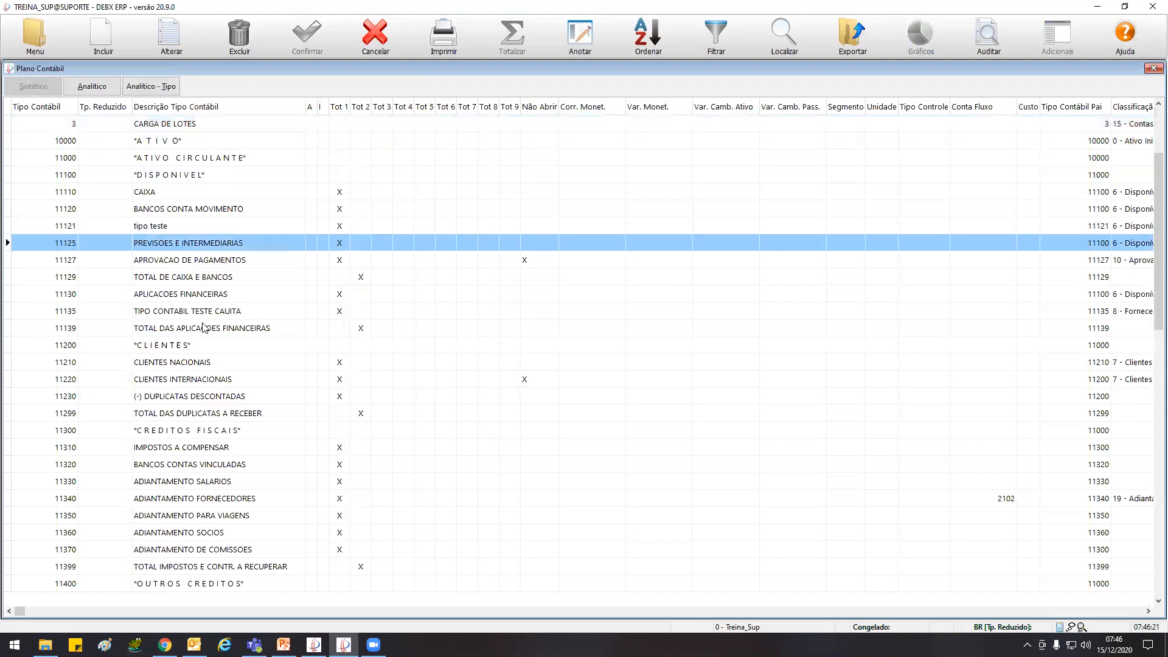
pyautogui.press('Down')
pyautogui.press('Down')
pyautogui.press('Down')
pyautogui.press('Down')
pyautogui.press('Down')
pyautogui.press('Down')
pyautogui.press('Down')
pyautogui.press('Down')
pyautogui.press('Down')
pyautogui.press('Down')
pyautogui.press('Down')
pyautogui.press('Down')
pyautogui.press('Down')
pyautogui.press('Down')
pyautogui.press('Down')
pyautogui.press('Down')
pyautogui.press('Down')
pyautogui.press('Down')
pyautogui.press('Down')
pyautogui.press('Down')
pyautogui.press('Down')
pyautogui.press('Down')
pyautogui.press('Down')
pyautogui.press('Down')
pyautogui.press('Down')
pyautogui.press('Down')
pyautogui.press('Down')
pyautogui.press('Down')
pyautogui.press('Down')
pyautogui.press('Down')
pyautogui.press('Down')
pyautogui.press('Down')
pyautogui.press('Down')
pyautogui.press('Down')
pyautogui.press('Down')
pyautogui.press('Down')
pyautogui.press('Down')
pyautogui.press('Down')
pyautogui.press('Down')
pyautogui.press('Down')
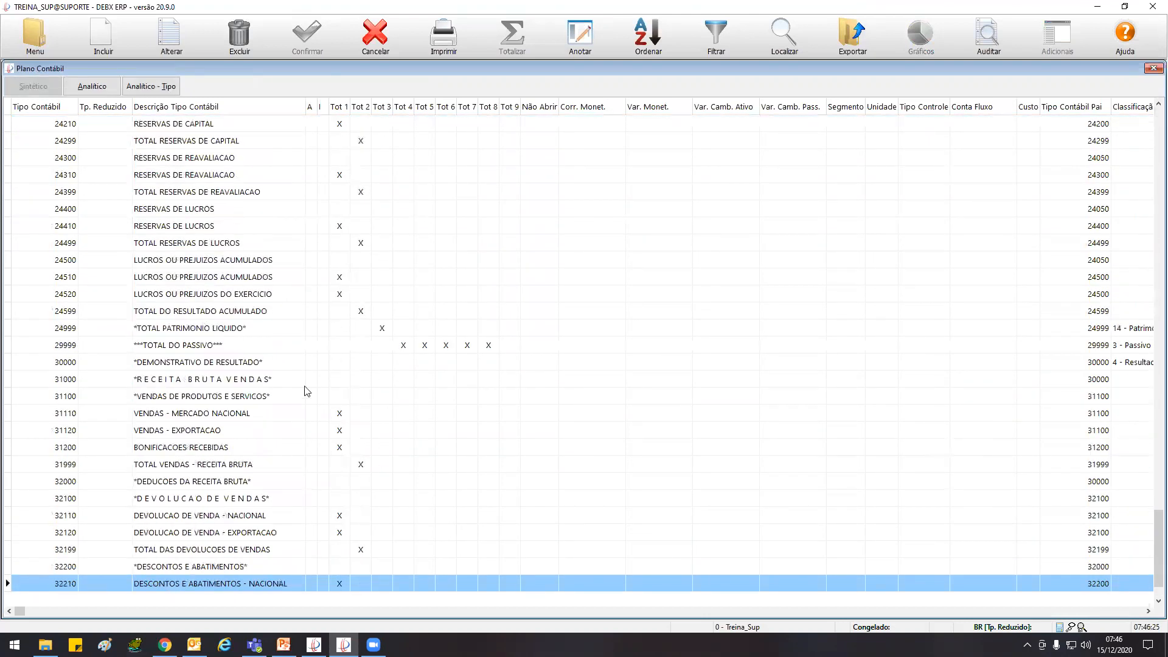
pyautogui.click(173, 397)
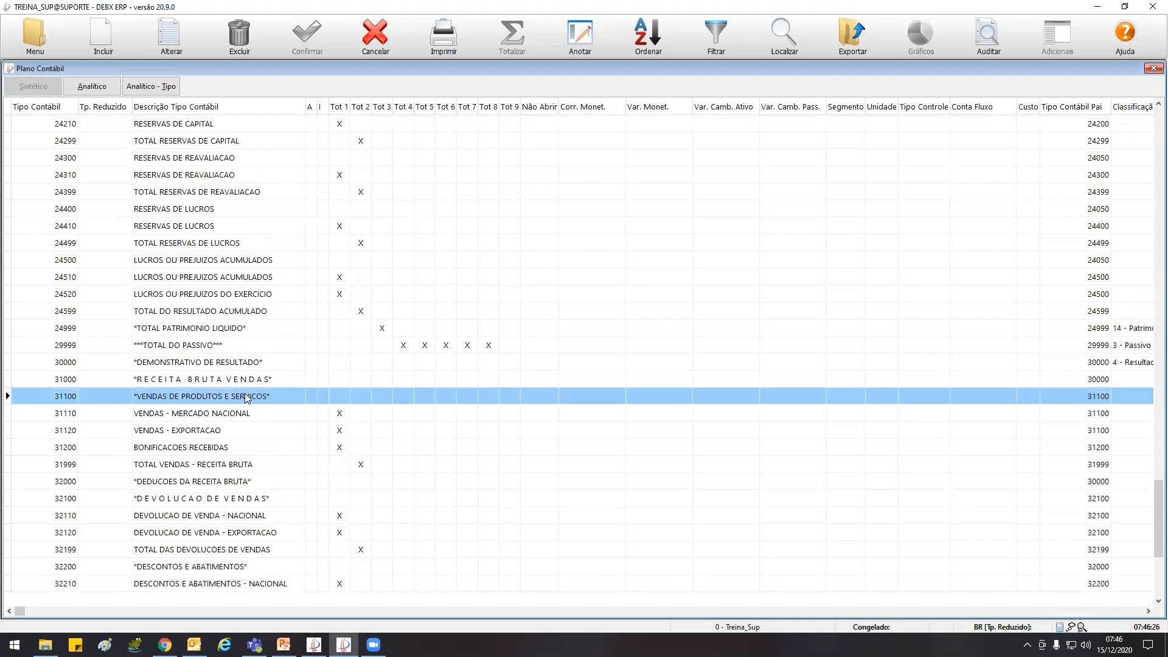
pyautogui.click(173, 415)
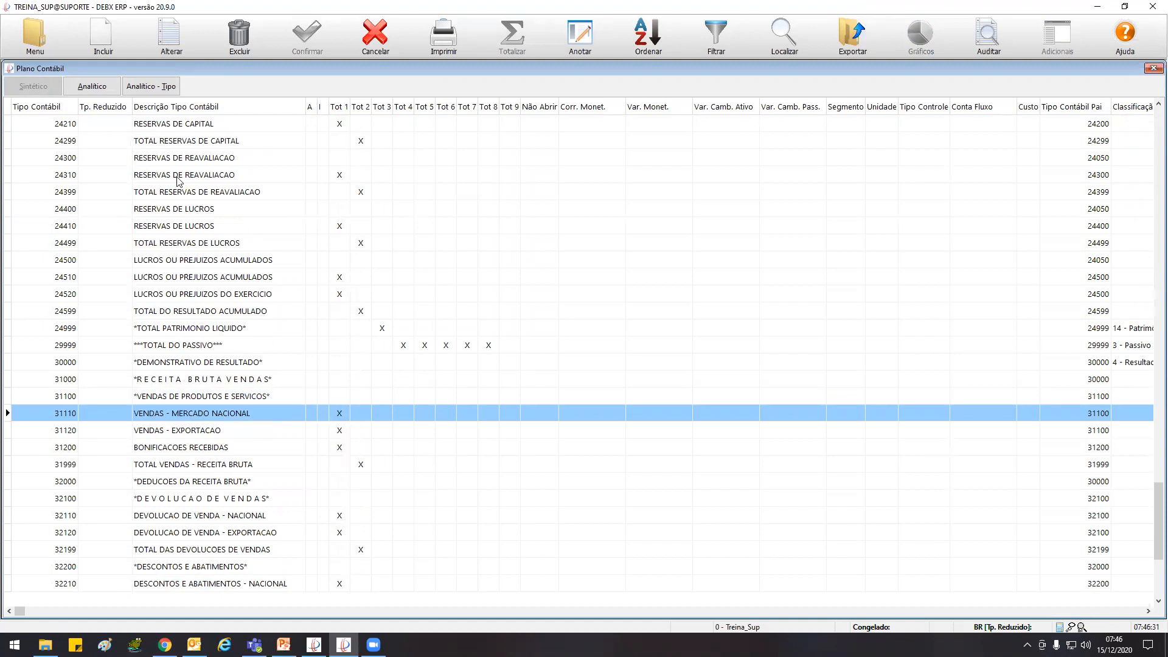
# View the analytical accounts belonging to the VENDAS - MERCADO NACIONAL type, and return to the Demonstrativo de Resultados report
pyautogui.click(161, 86)
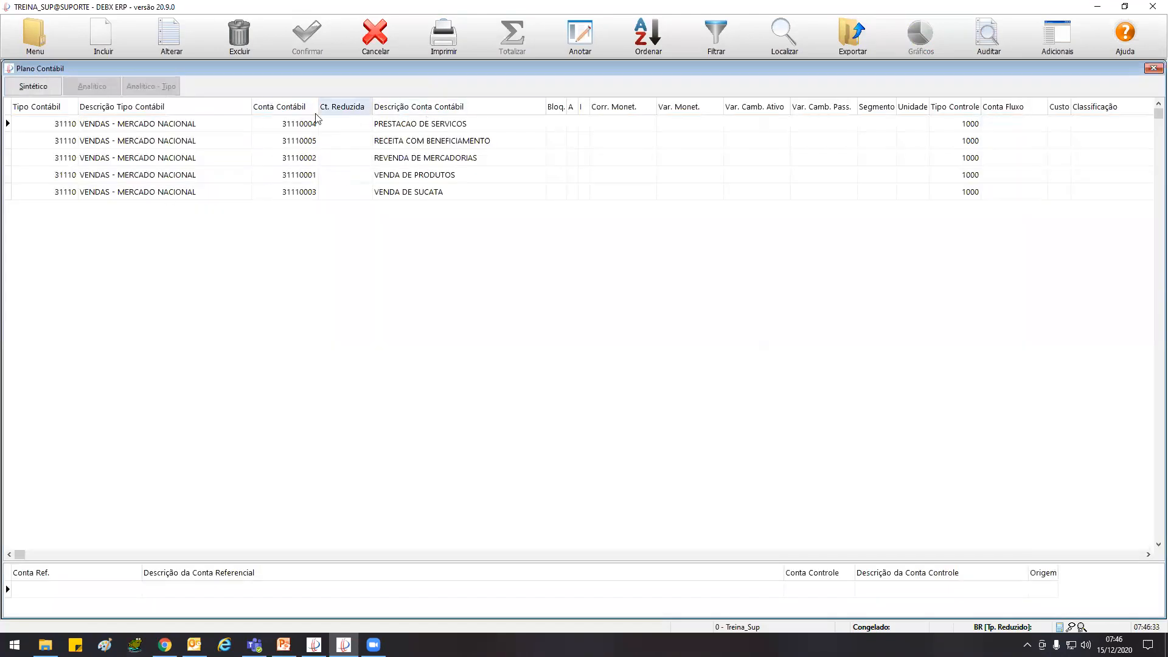
pyautogui.click(34, 86)
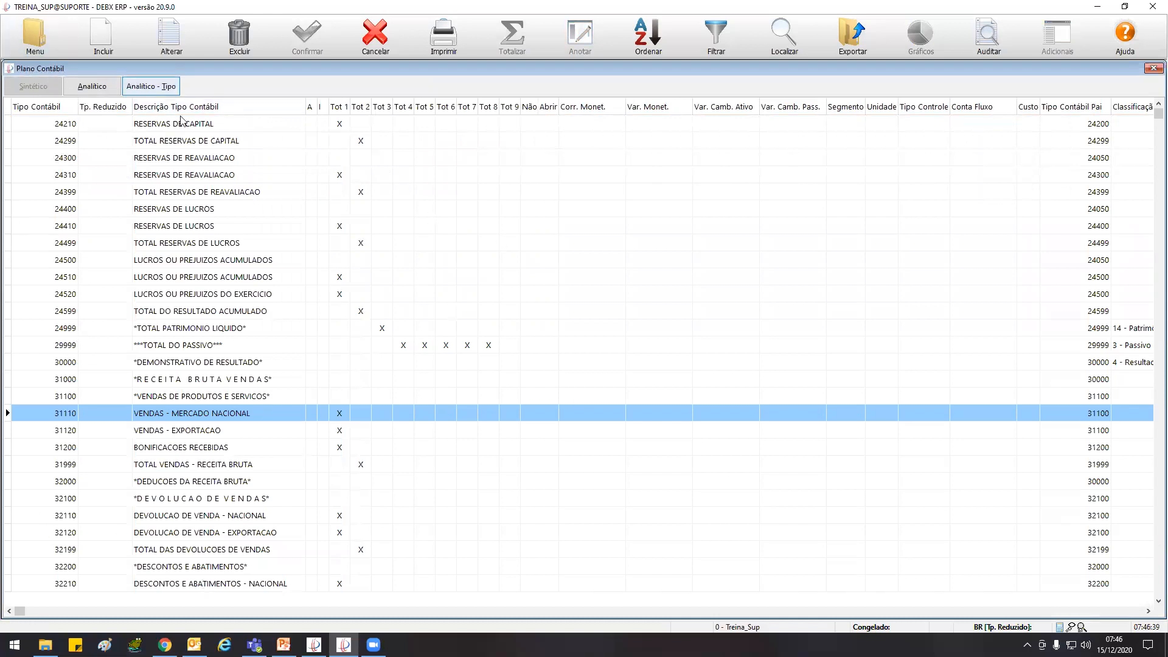
pyautogui.hotkey('ctrl', 'Tab')
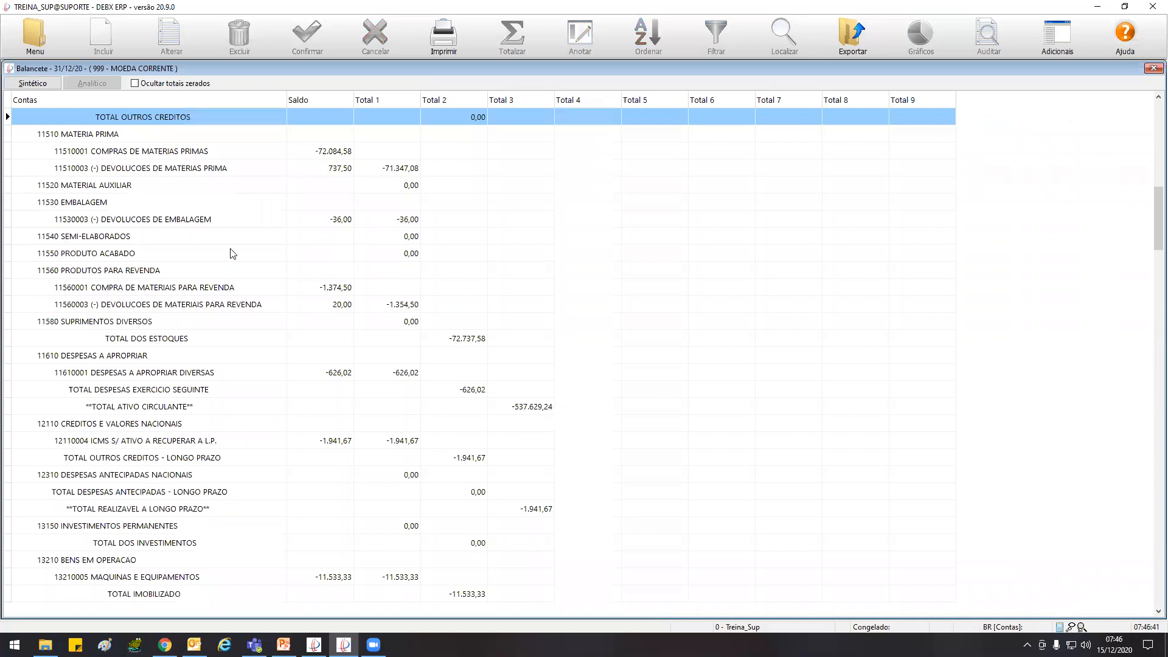
pyautogui.hotkey('ctrl', 'Tab')
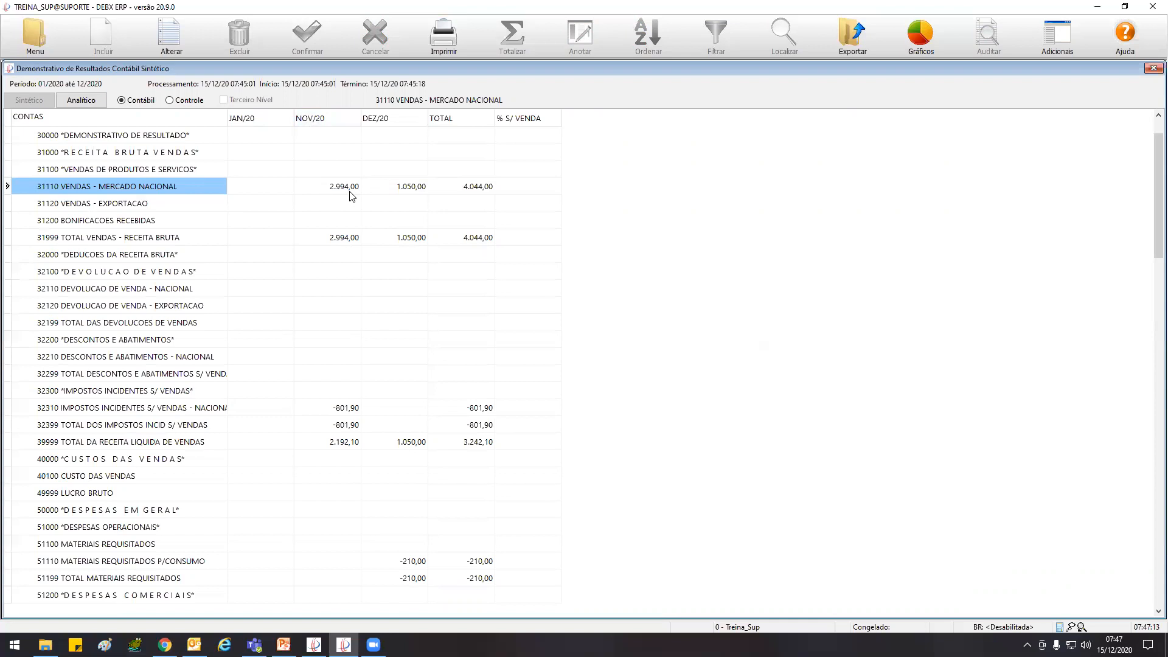
# Check the NOV/20 value of VENDAS - MERCADO NACIONAL, and switch the income statement to its analytical view
pyautogui.click(110, 206)
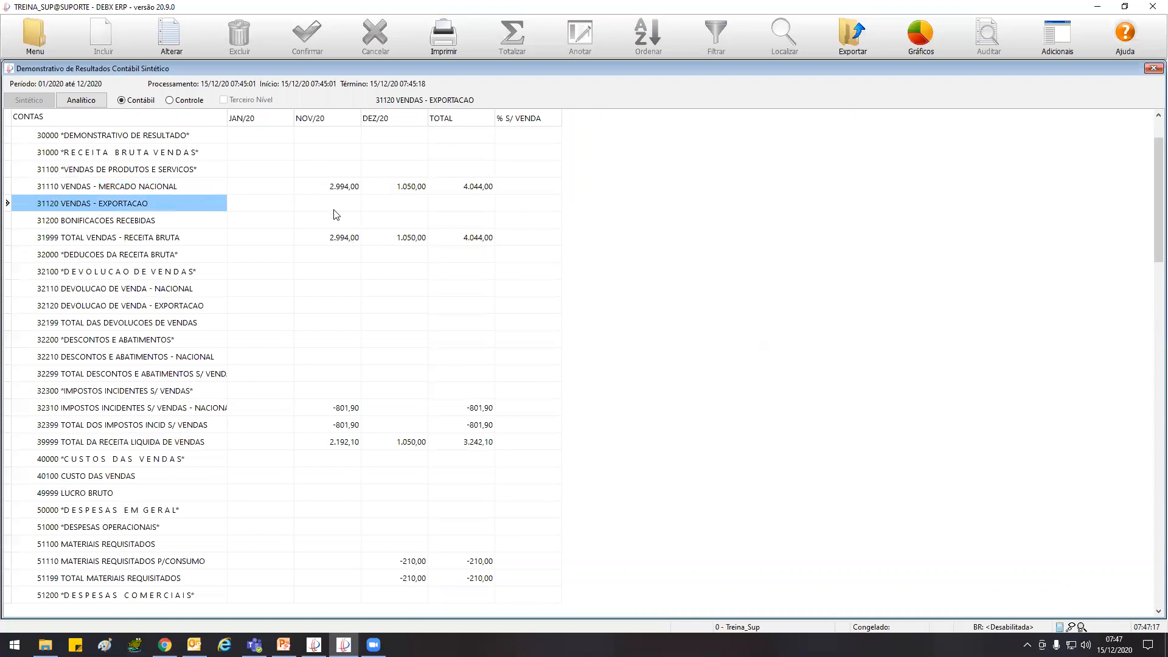
pyautogui.click(109, 188)
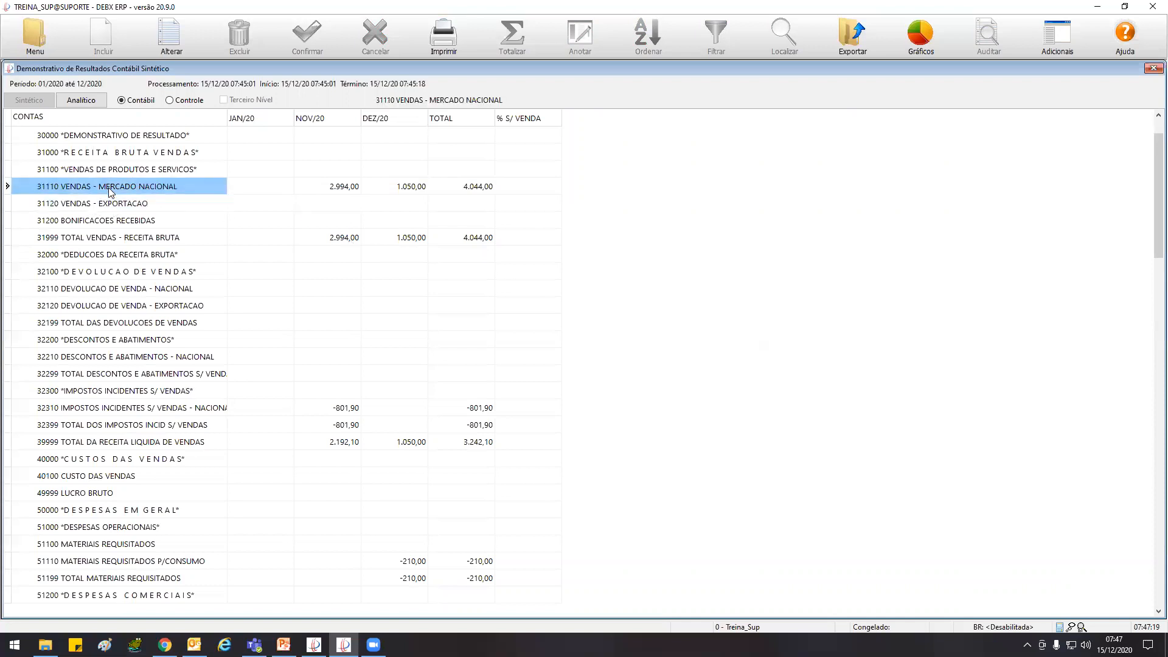
pyautogui.click(341, 190)
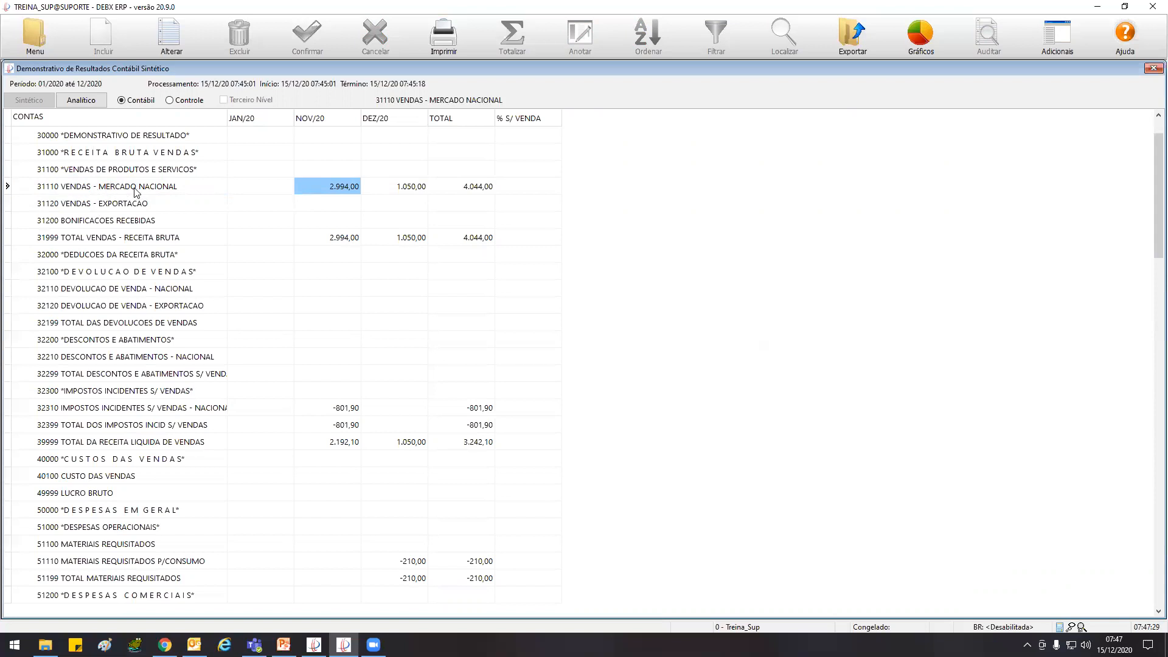
pyautogui.click(89, 104)
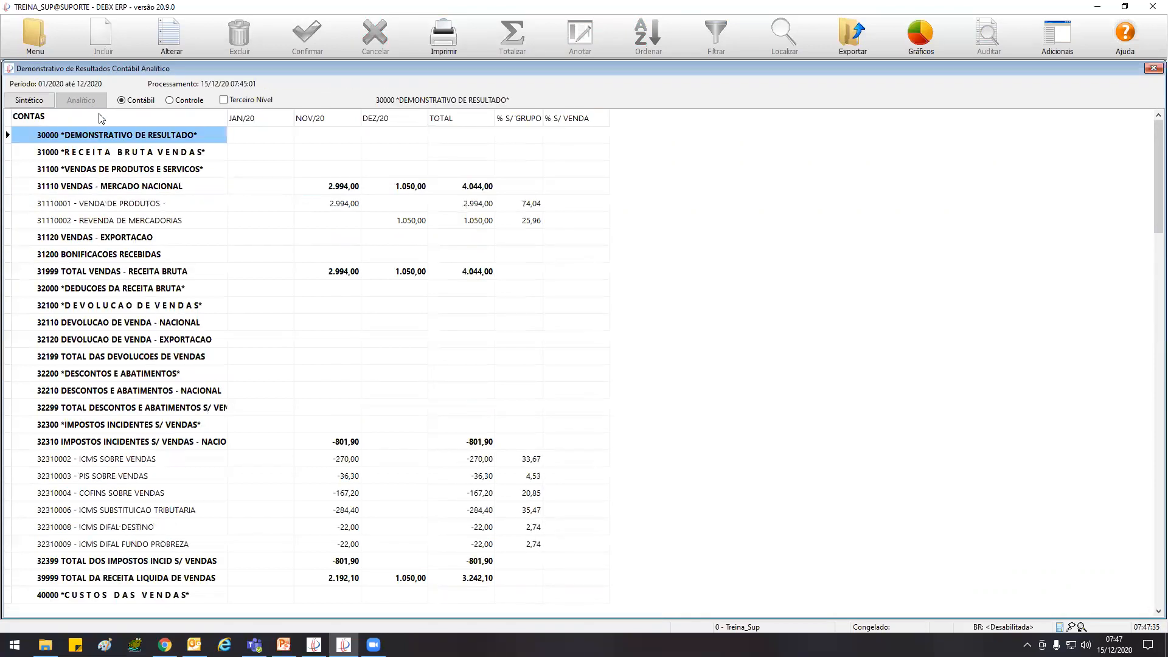
# Examine the VENDA DE PRODUTOS and REVENDA DE MERCADORIAS accounts under VENDAS - MERCADO NACIONAL in the analytical income statement
pyautogui.click(61, 185)
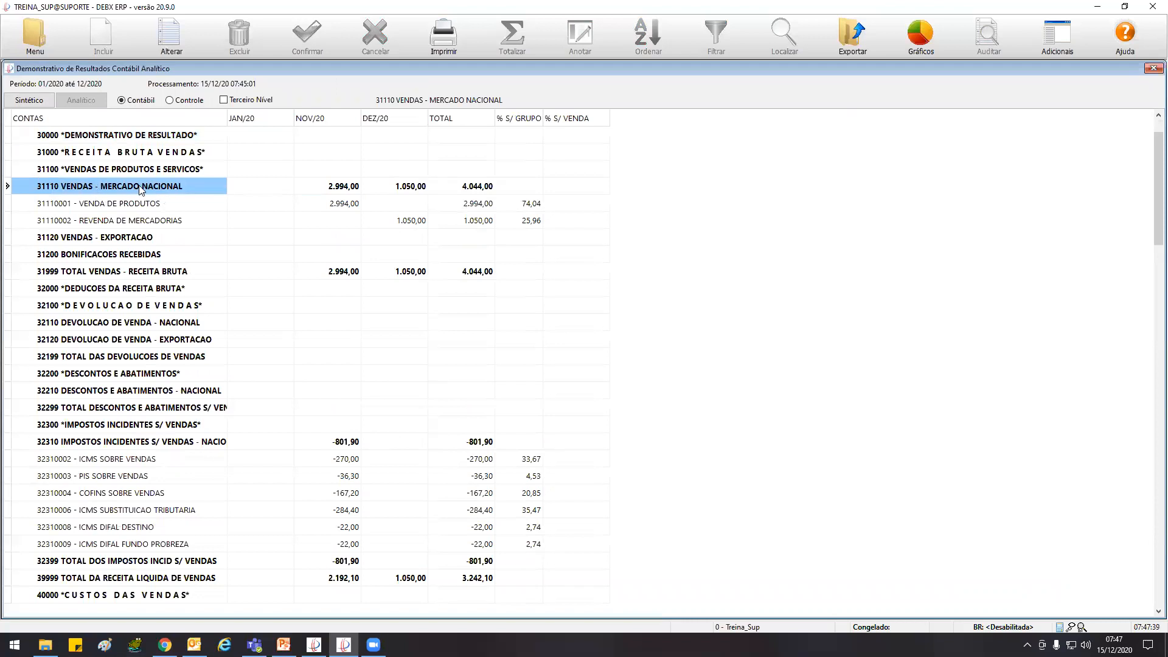
pyautogui.click(118, 204)
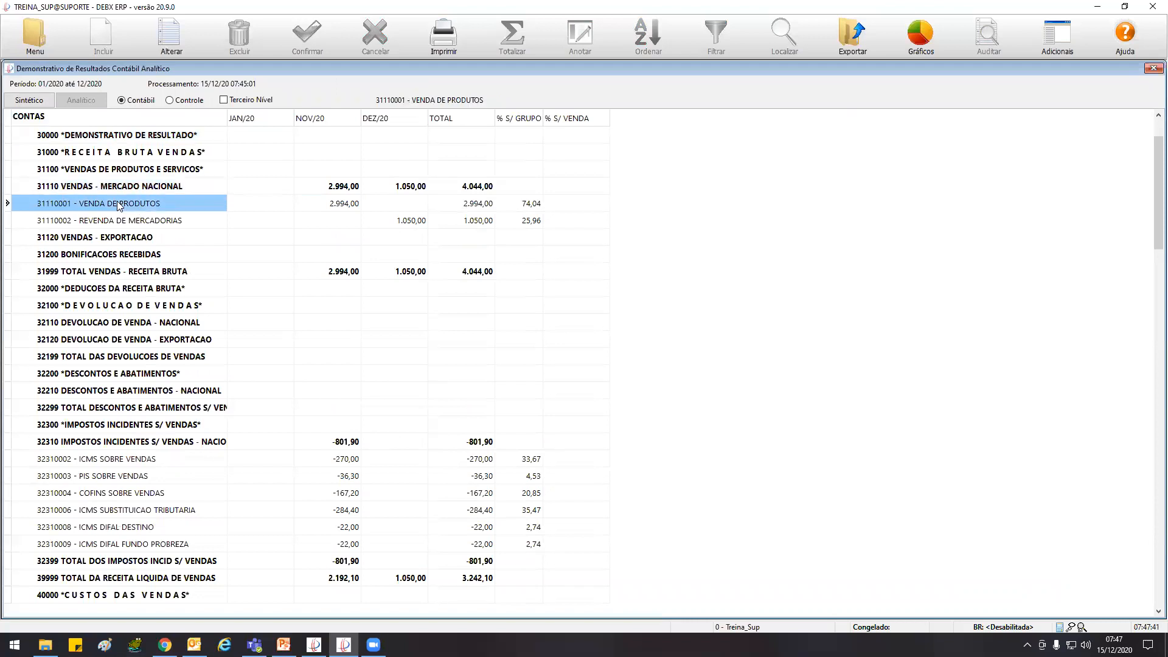
pyautogui.click(130, 223)
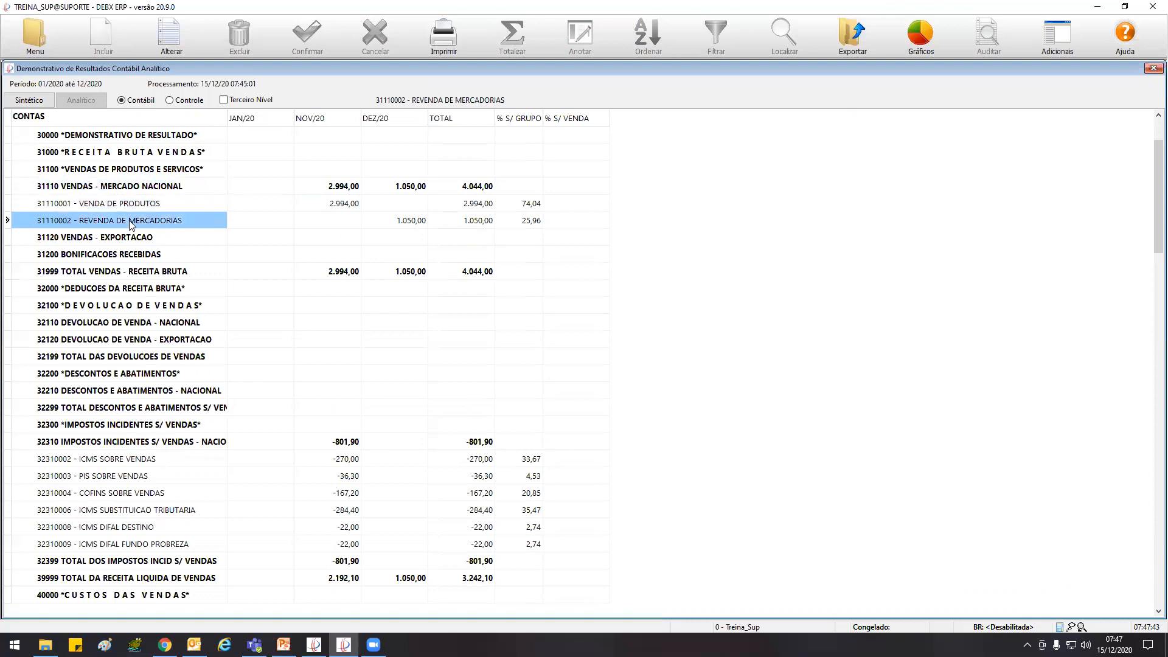
pyautogui.click(130, 202)
pyautogui.click(136, 220)
pyautogui.click(140, 202)
pyautogui.click(137, 220)
pyautogui.click(138, 203)
pyautogui.click(136, 220)
pyautogui.click(136, 203)
pyautogui.click(138, 219)
pyautogui.click(138, 203)
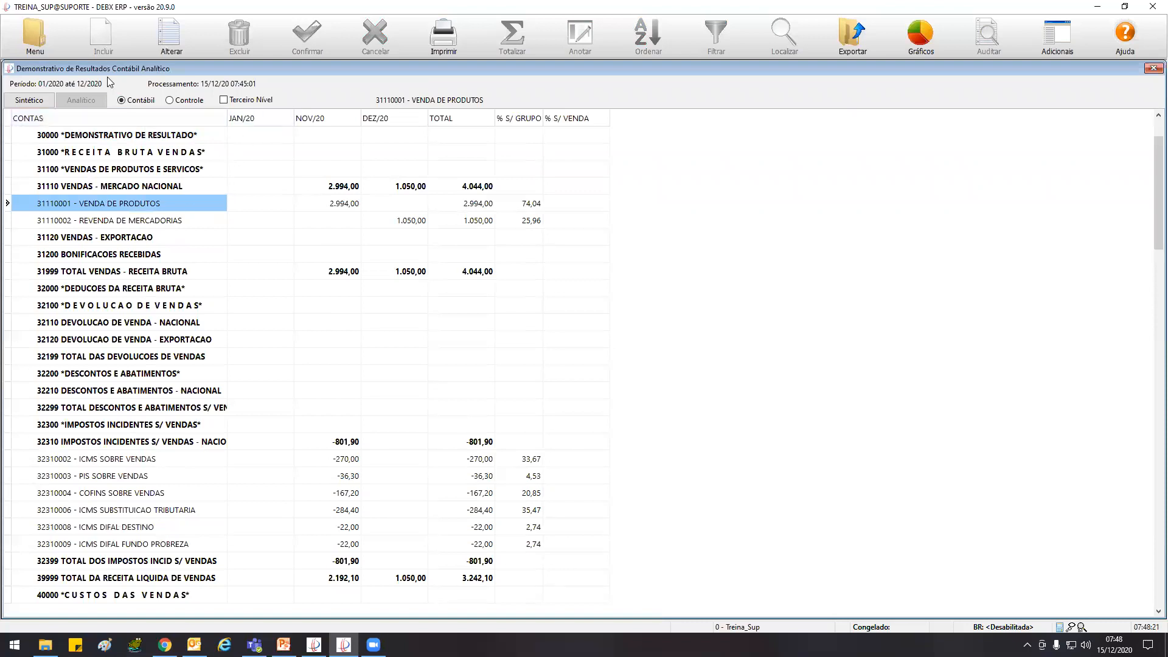
# Compare the NOV/20 and DEZ/20 values of VENDAS - MERCADO NACIONAL with those of its two analytical accounts
pyautogui.click(339, 191)
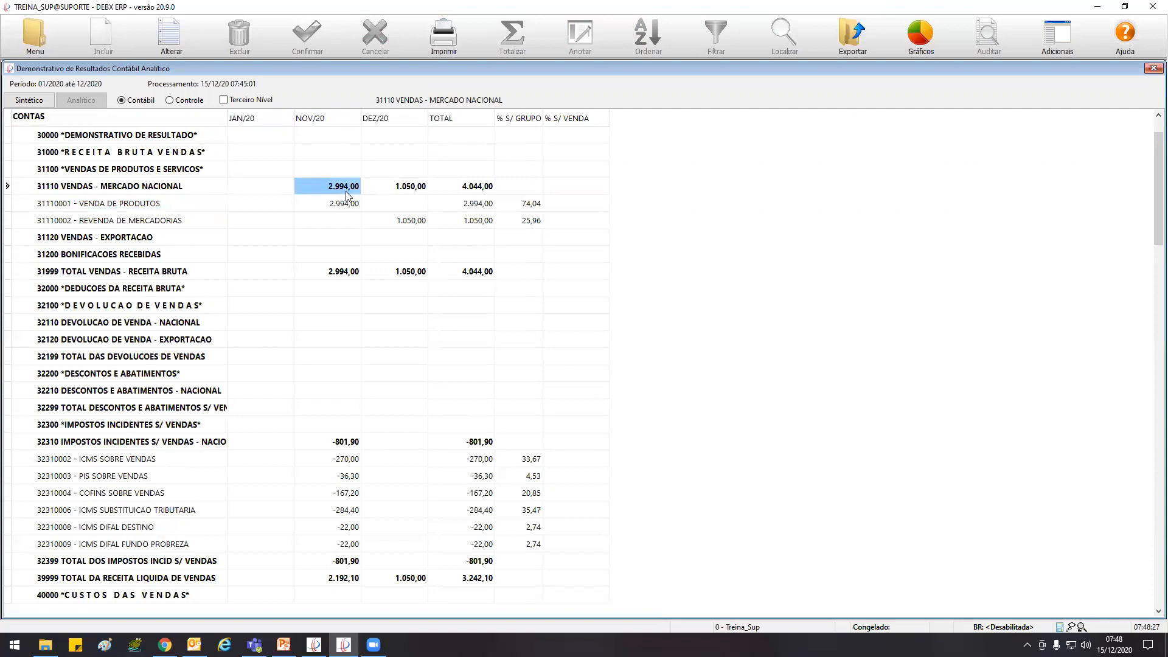
pyautogui.click(339, 208)
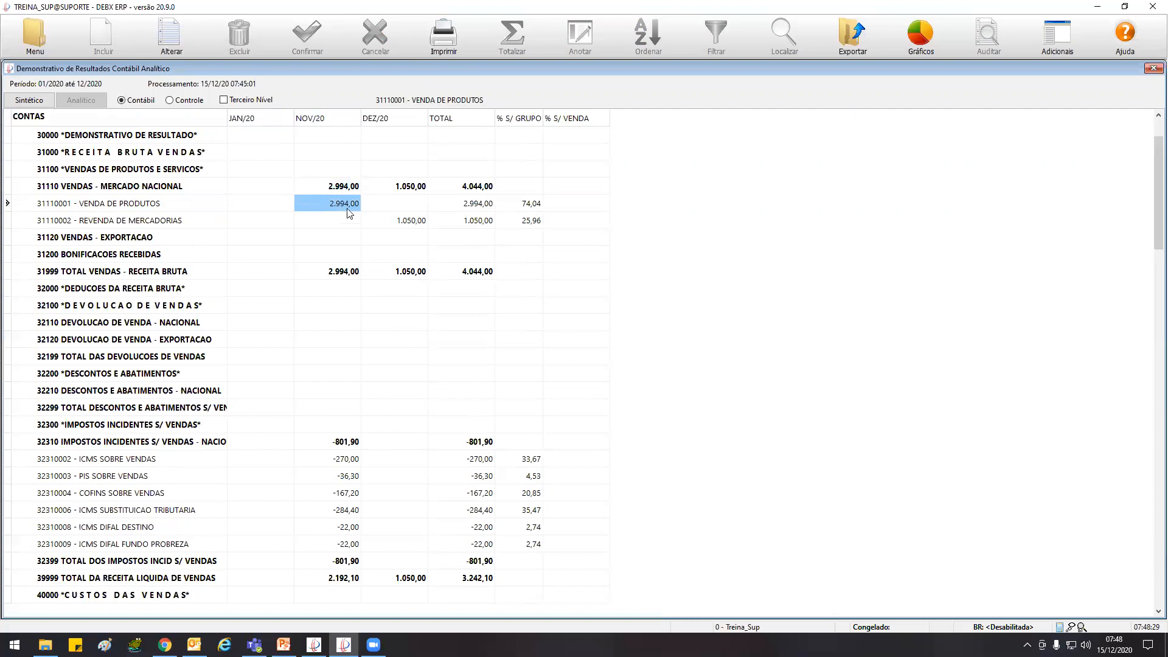
pyautogui.click(117, 211)
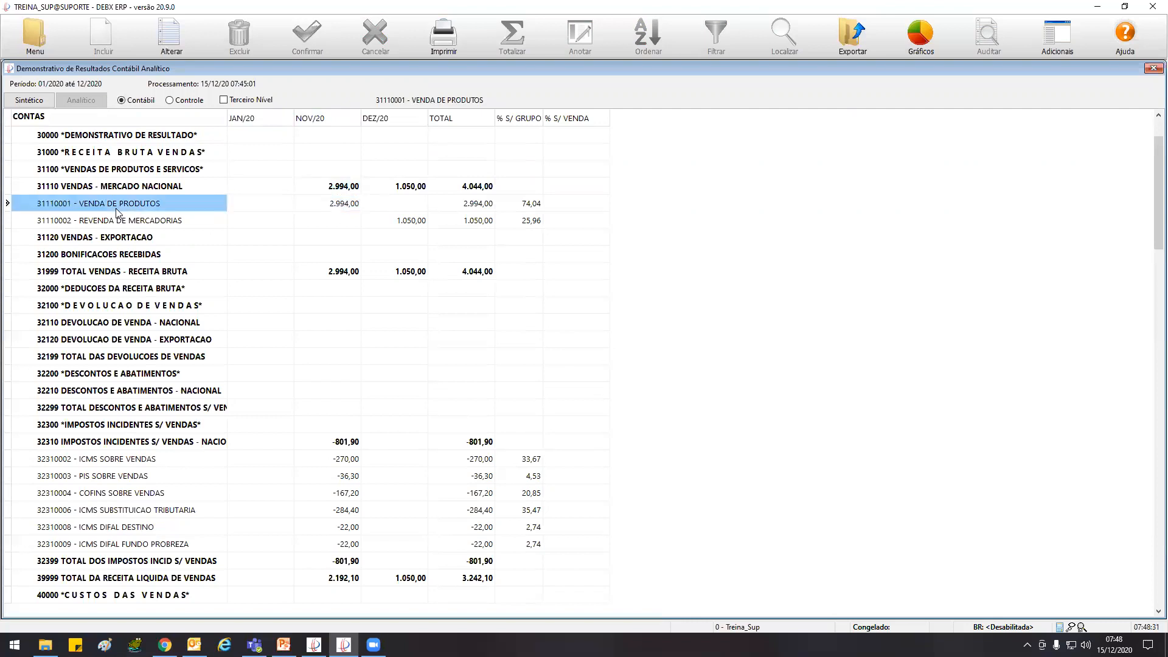
pyautogui.click(123, 224)
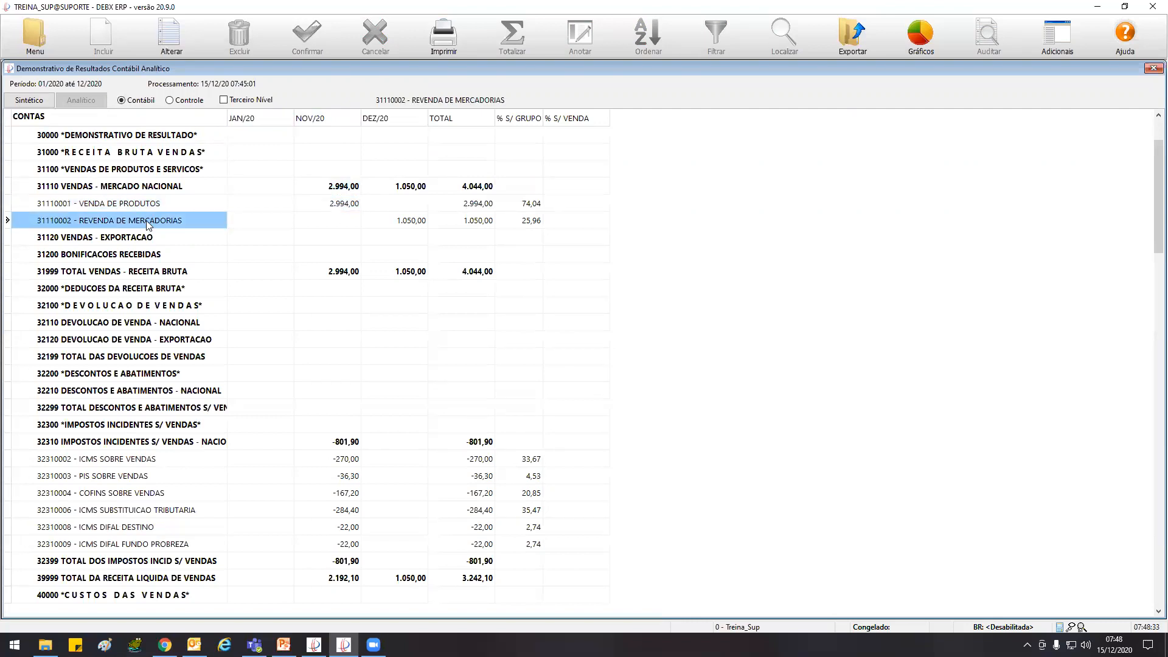
pyautogui.click(322, 222)
pyautogui.click(194, 224)
pyautogui.click(332, 225)
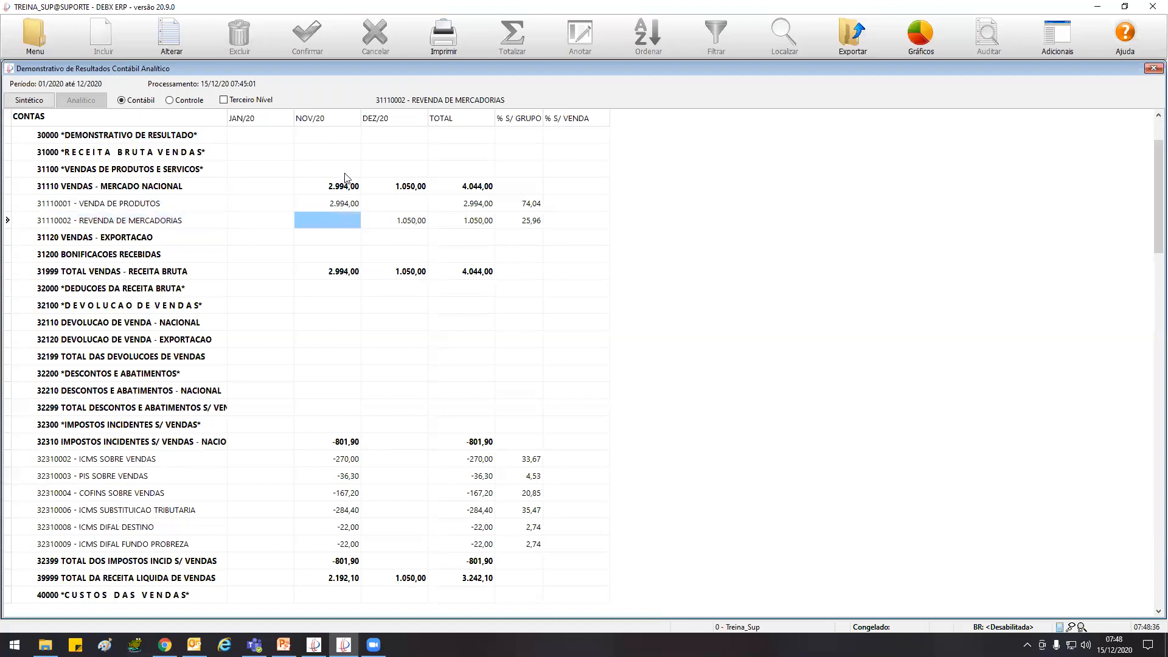
pyautogui.click(397, 191)
pyautogui.click(394, 206)
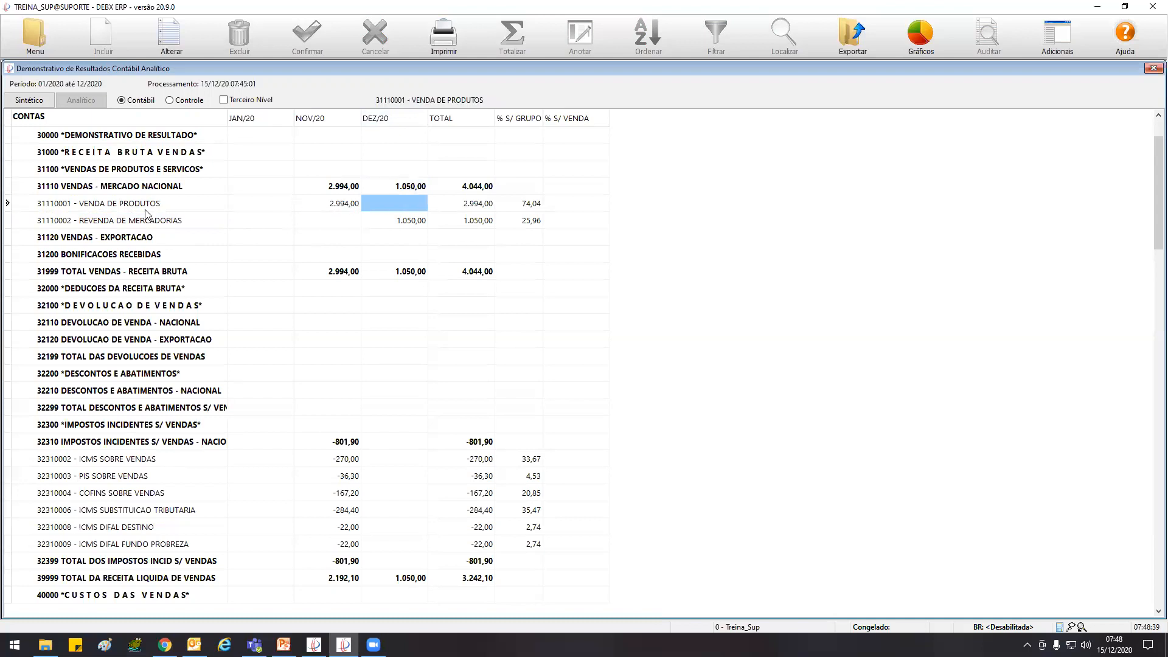
pyautogui.click(404, 225)
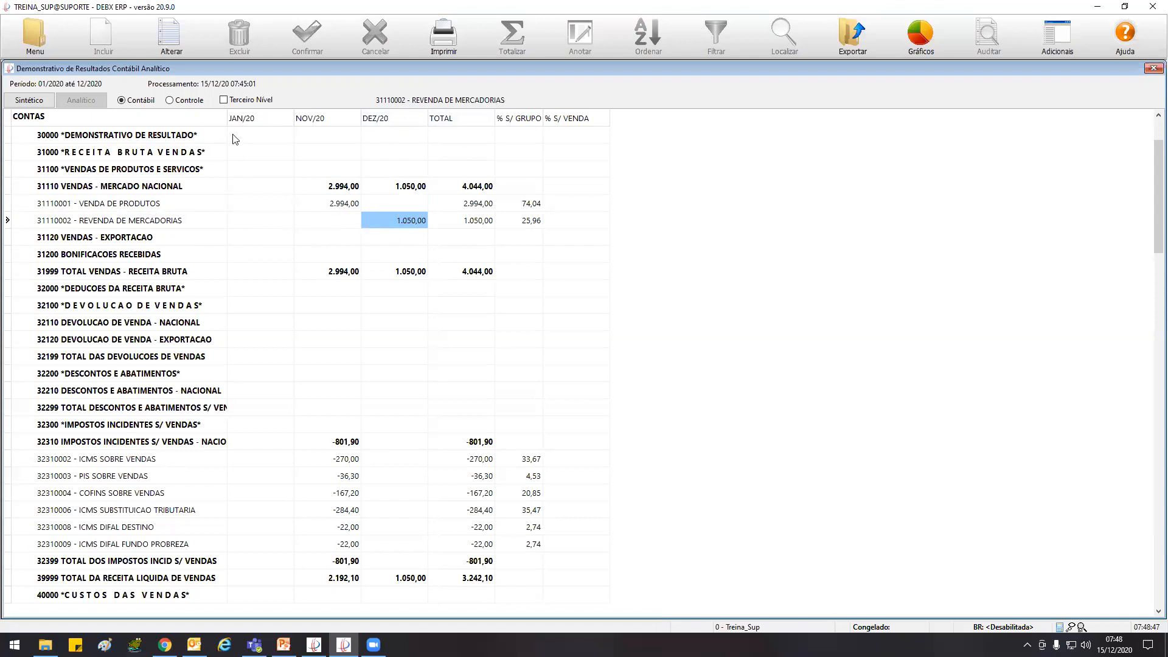
# Toggle the analytical income statement to Controle and back to Contábil, and enable Terceiro Nível
pyautogui.click(170, 101)
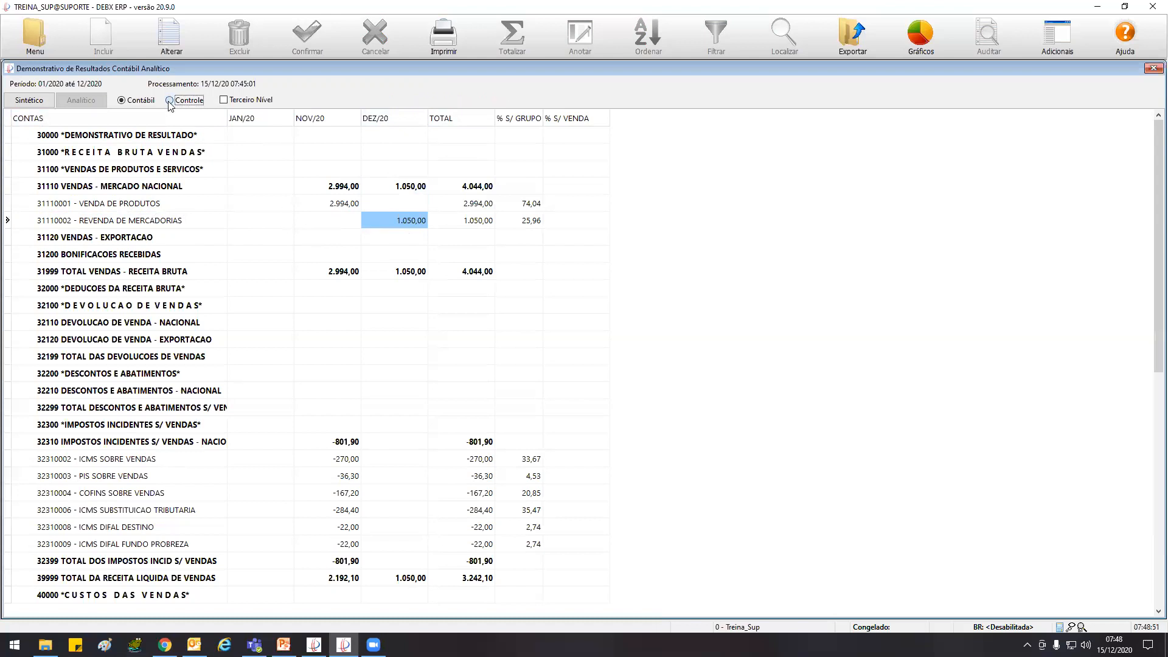
pyautogui.click(147, 102)
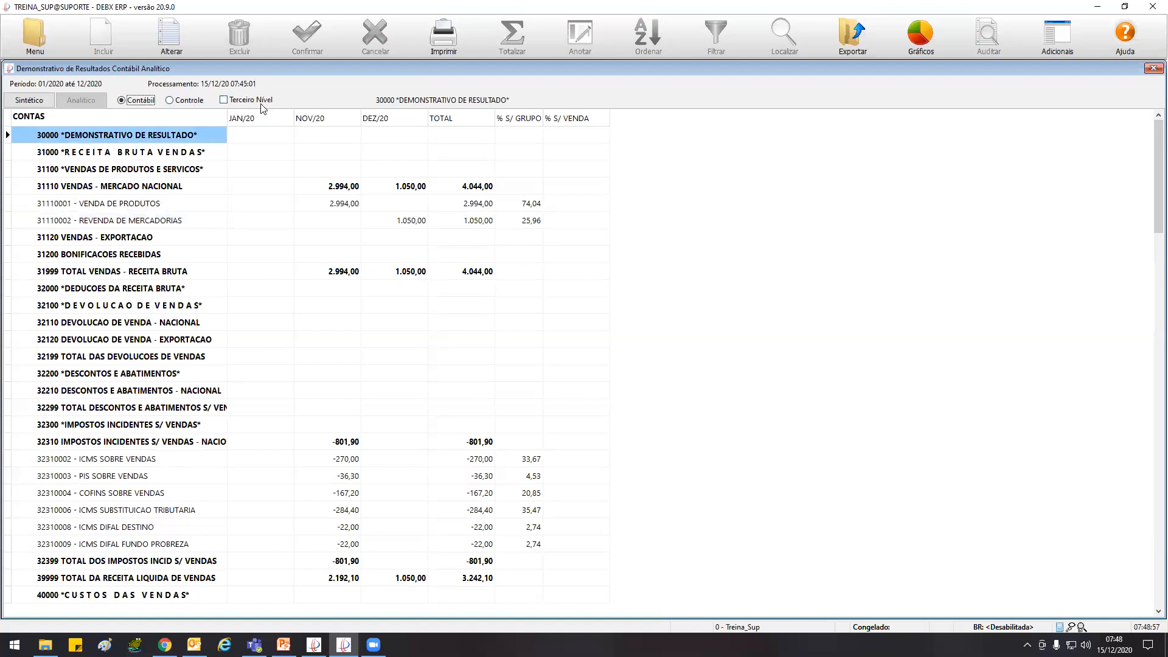
pyautogui.click(223, 100)
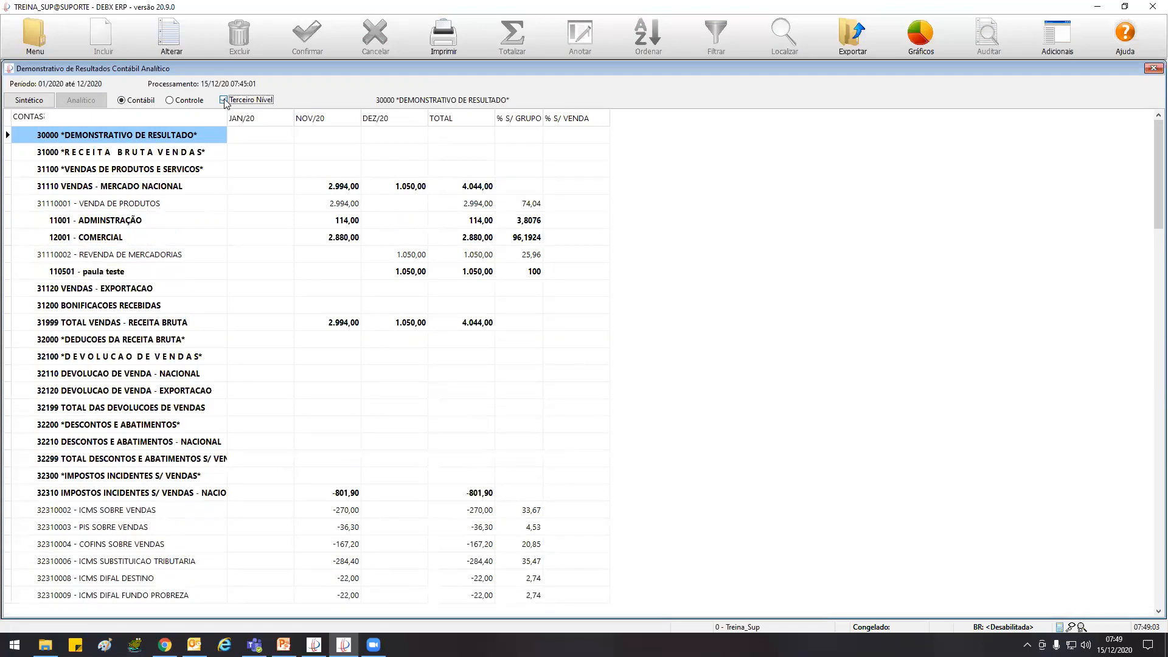
# Examine how the NOV/20 value of VENDA DE PRODUTOS is split between 11001 - ADMINSTRAÇÃO and 12001 - COMERCIAL
pyautogui.click(106, 187)
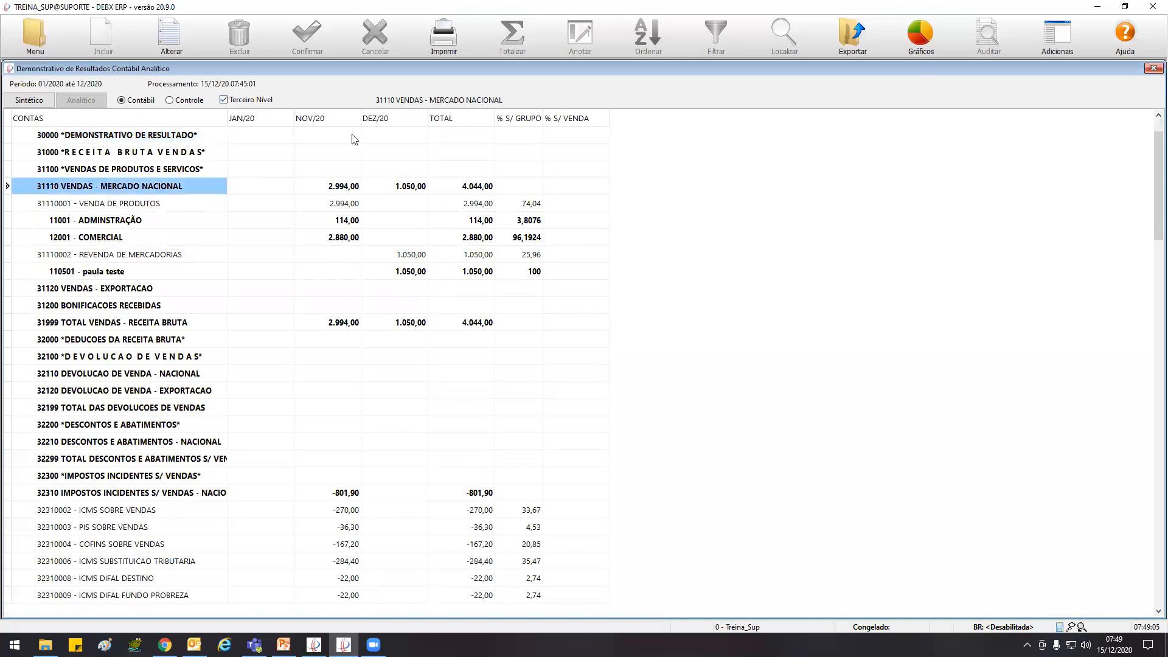
pyautogui.click(328, 191)
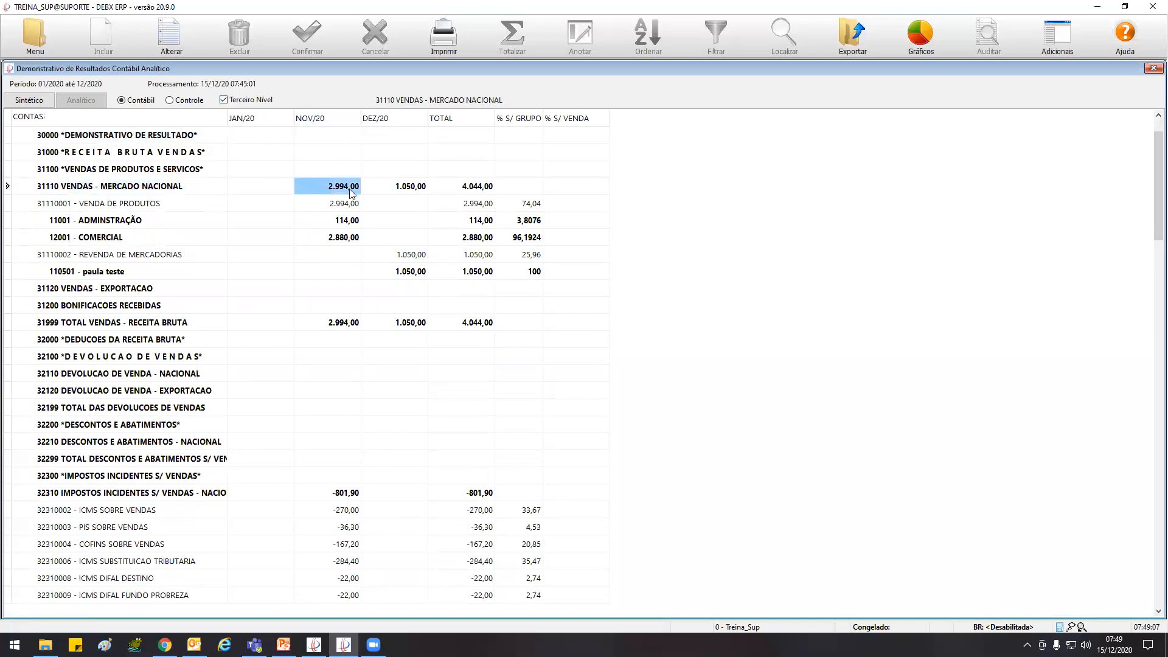
pyautogui.click(88, 206)
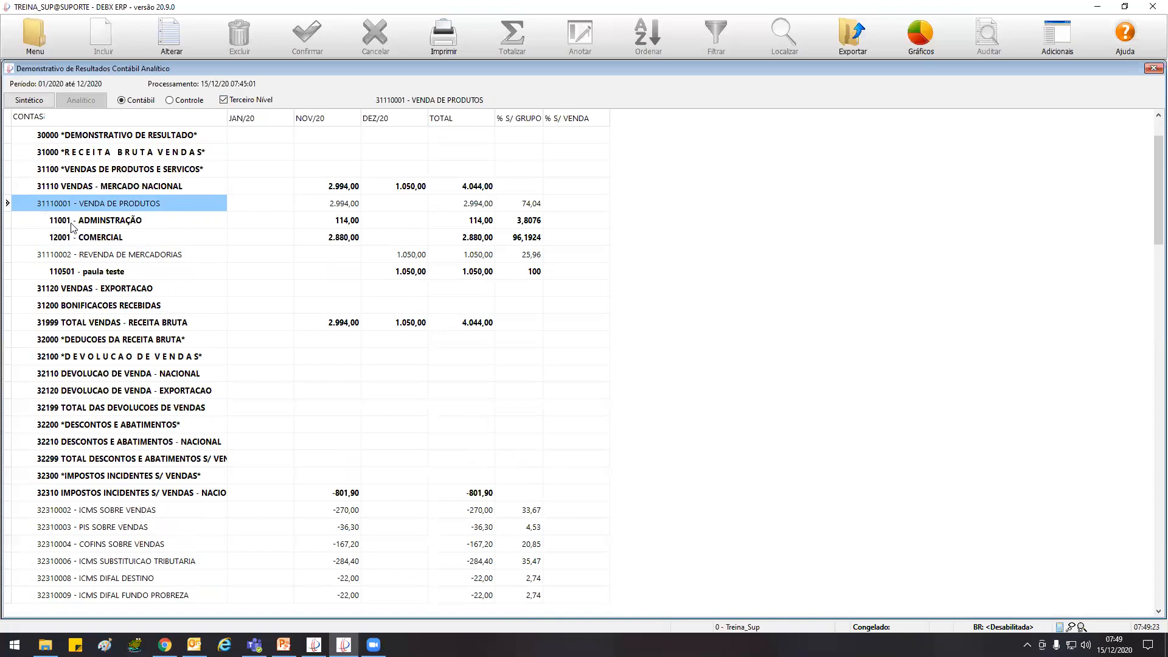
pyautogui.click(342, 206)
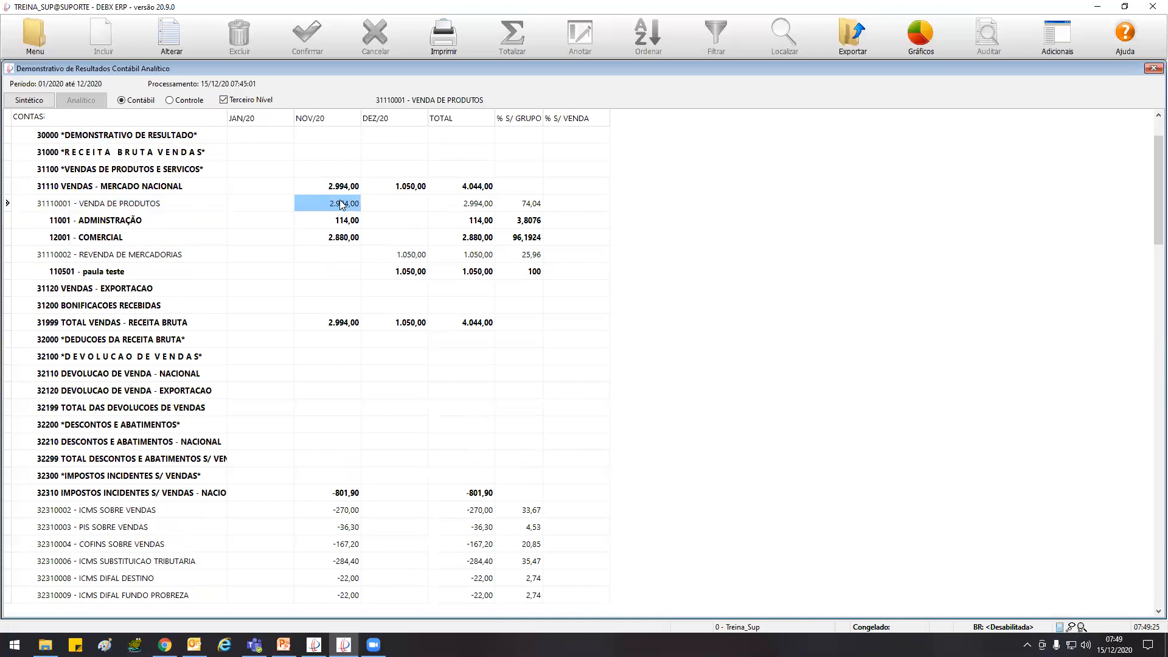
pyautogui.click(349, 223)
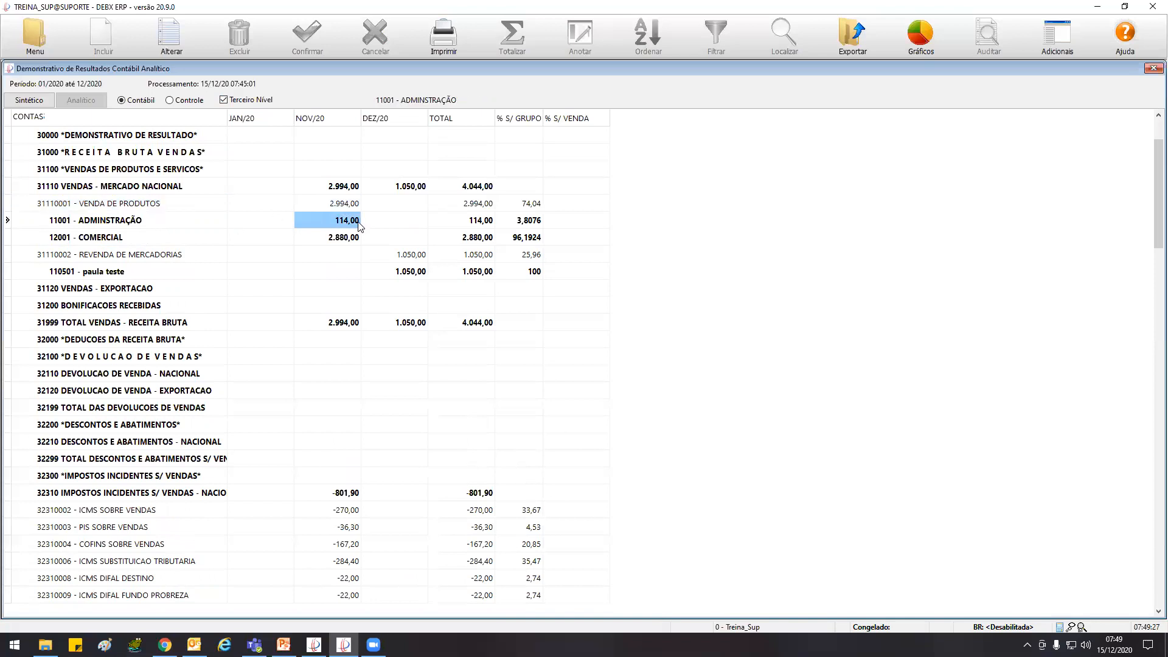
pyautogui.click(140, 221)
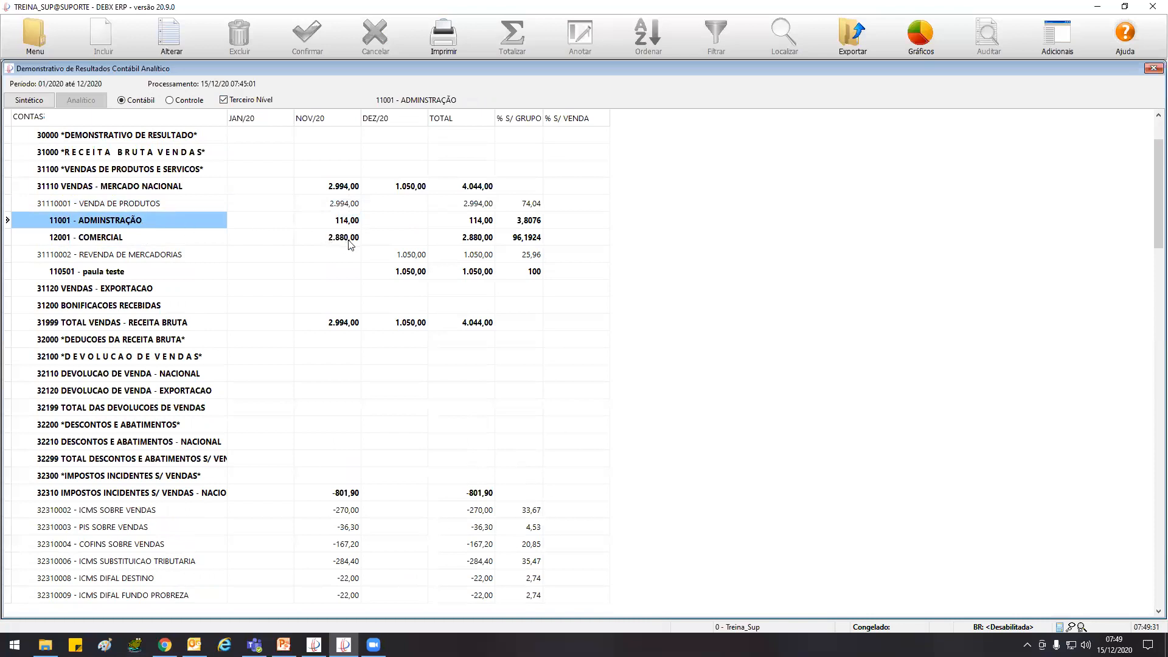
pyautogui.click(129, 238)
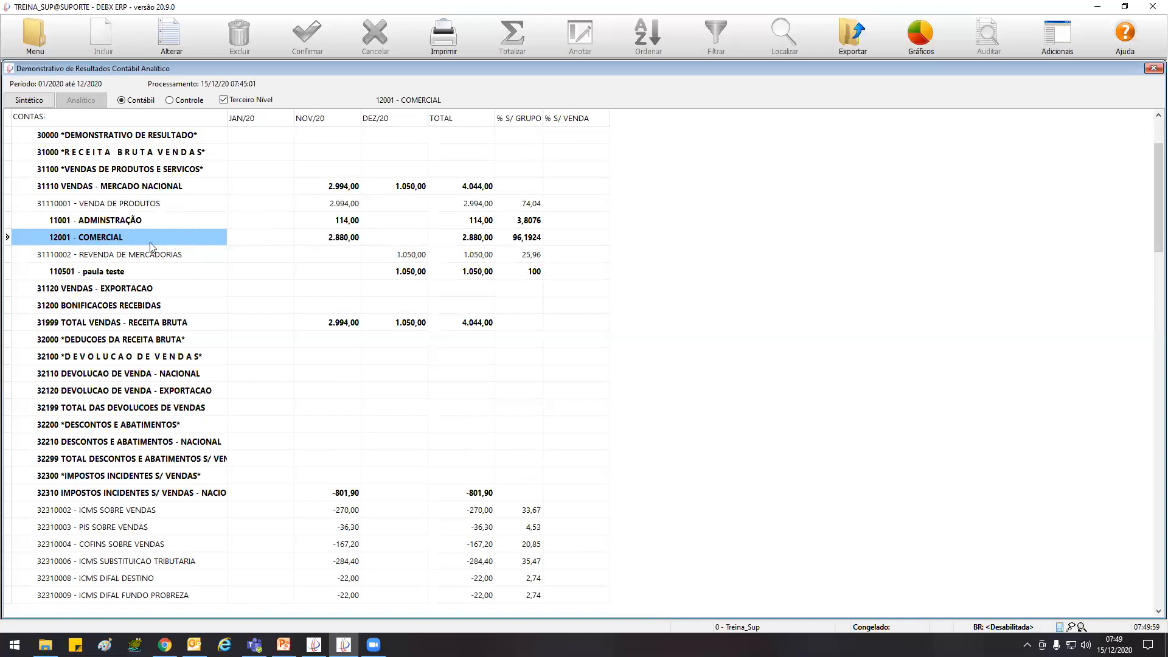
# Examine the NOV/20 values of 12001 - COMERCIAL and 11001 - ADMINSTRAÇÃO, and COMERCIAL's % S/ GRUPO share
pyautogui.click(328, 239)
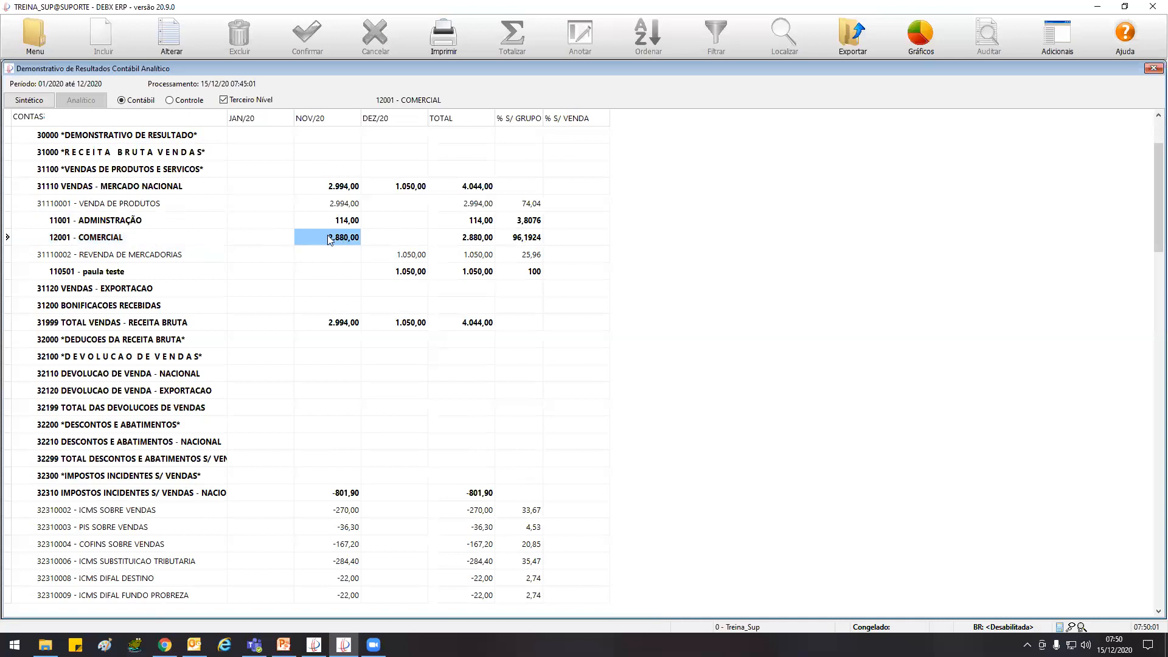
pyautogui.click(520, 239)
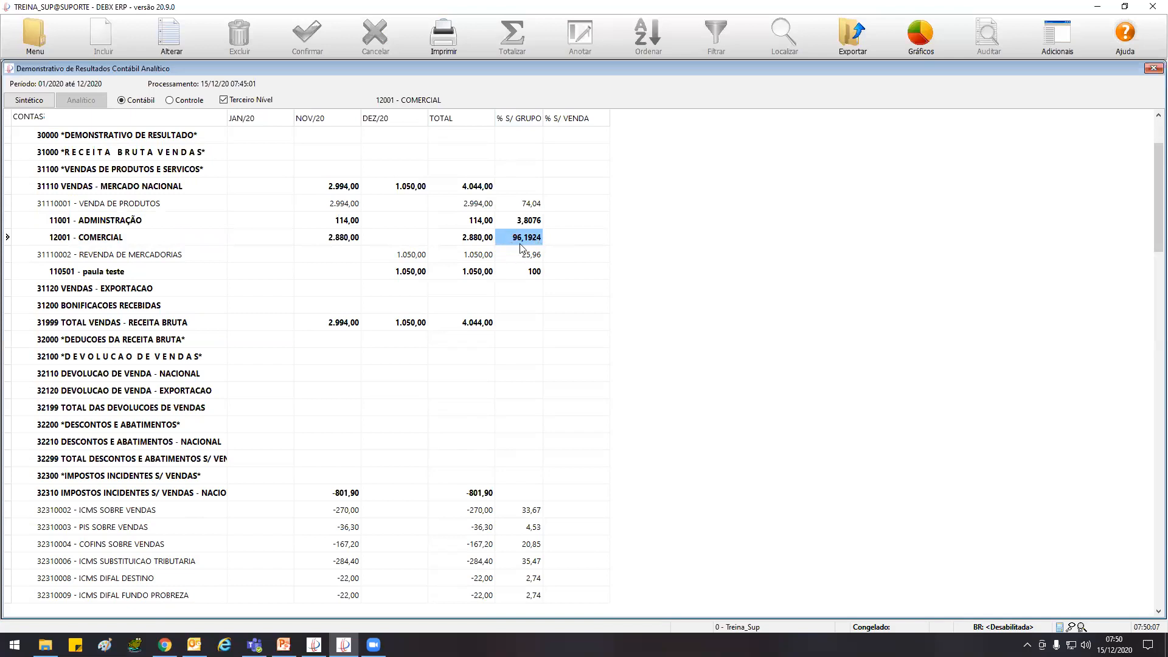
pyautogui.click(126, 240)
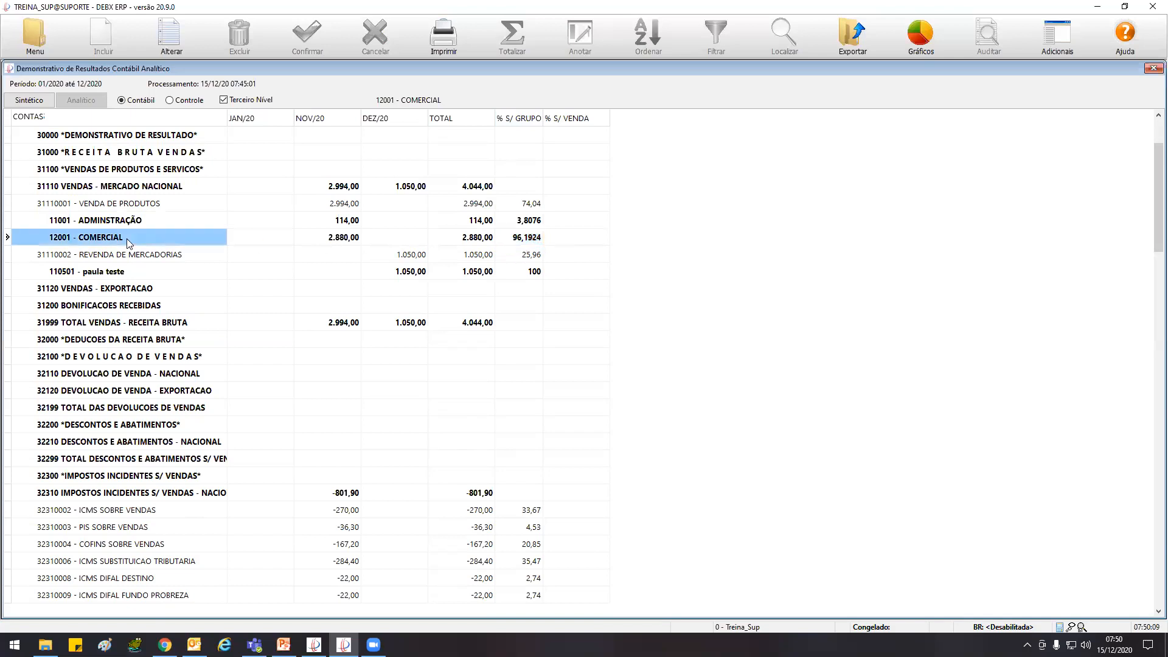
pyautogui.click(149, 219)
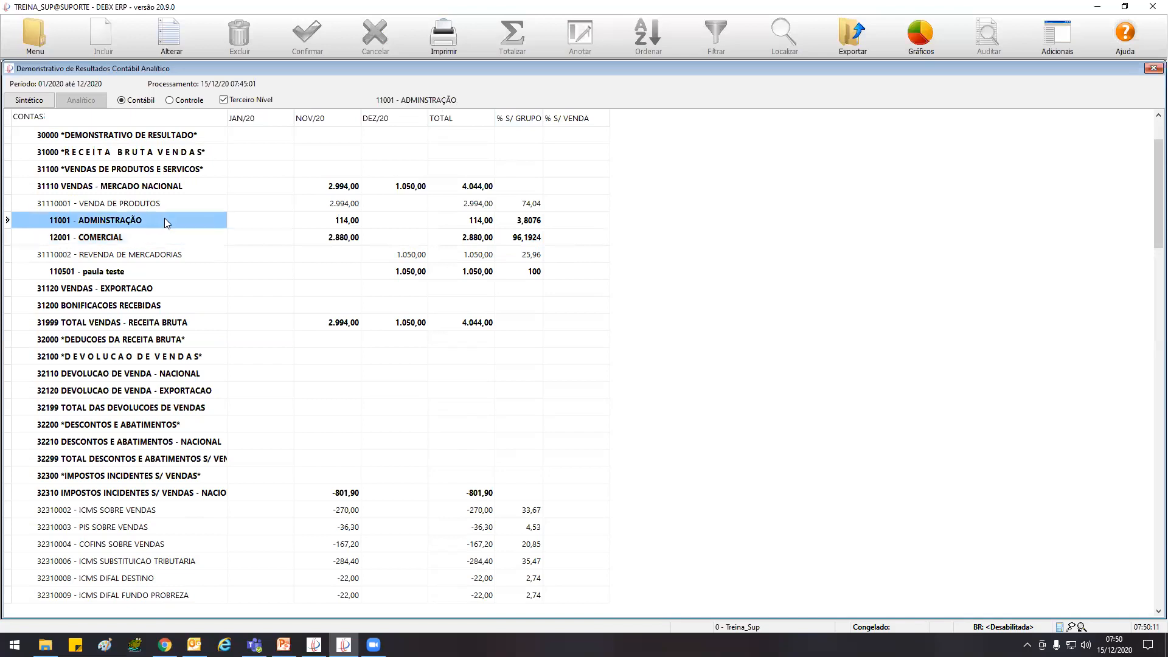
pyautogui.click(334, 227)
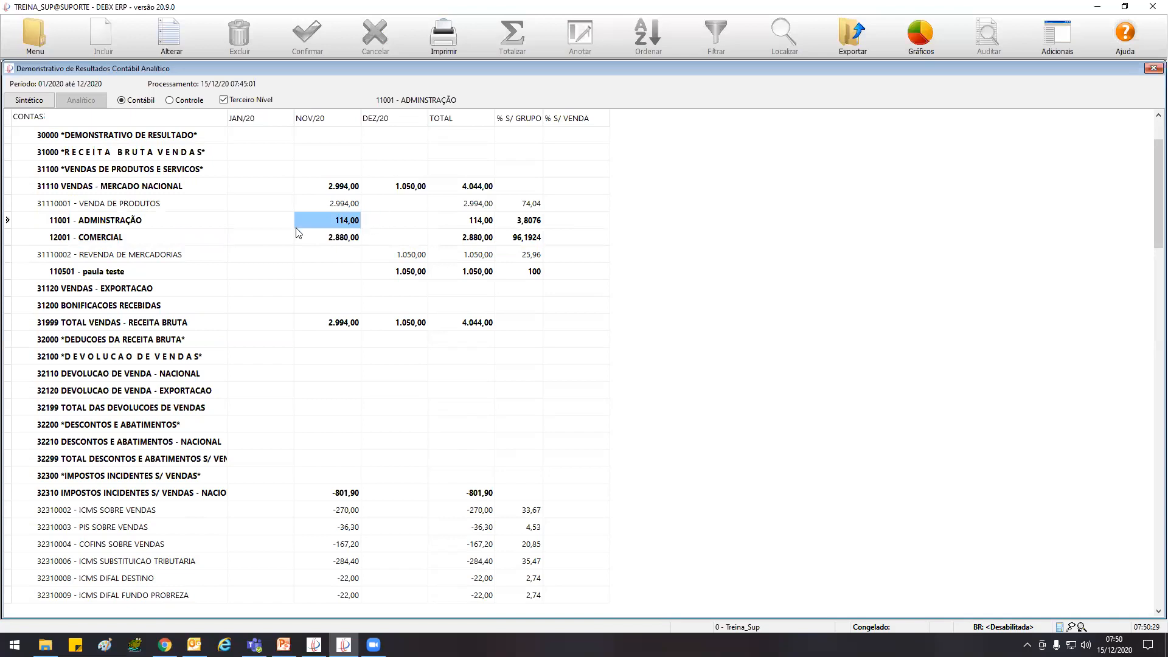
pyautogui.click(120, 225)
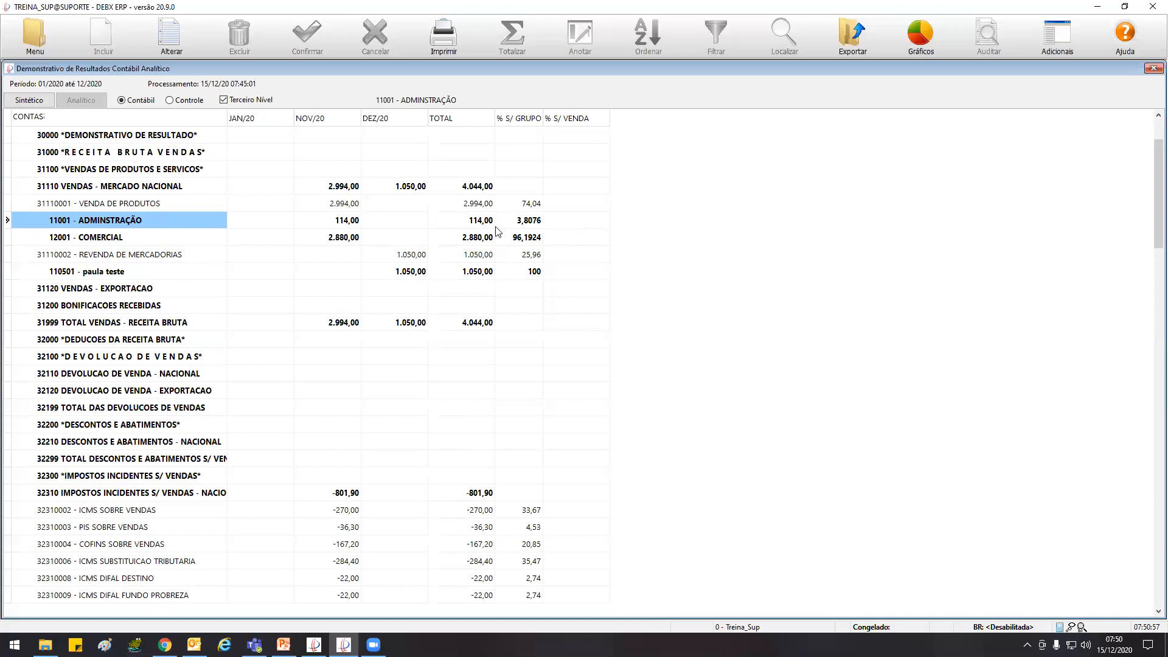
# Compare the VENDA DE PRODUTOS and REVENDA DE MERCADORIAS analytical accounts under 31110 VENDAS - MERCADO NACIONAL
pyautogui.click(74, 190)
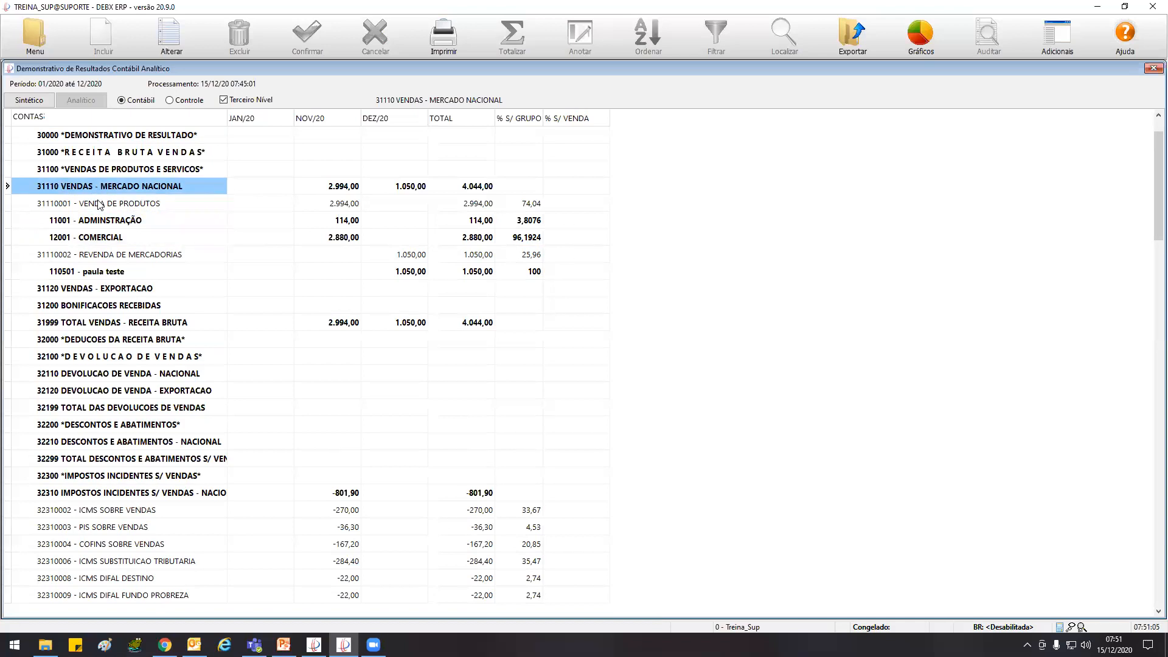
pyautogui.click(90, 204)
pyautogui.click(102, 254)
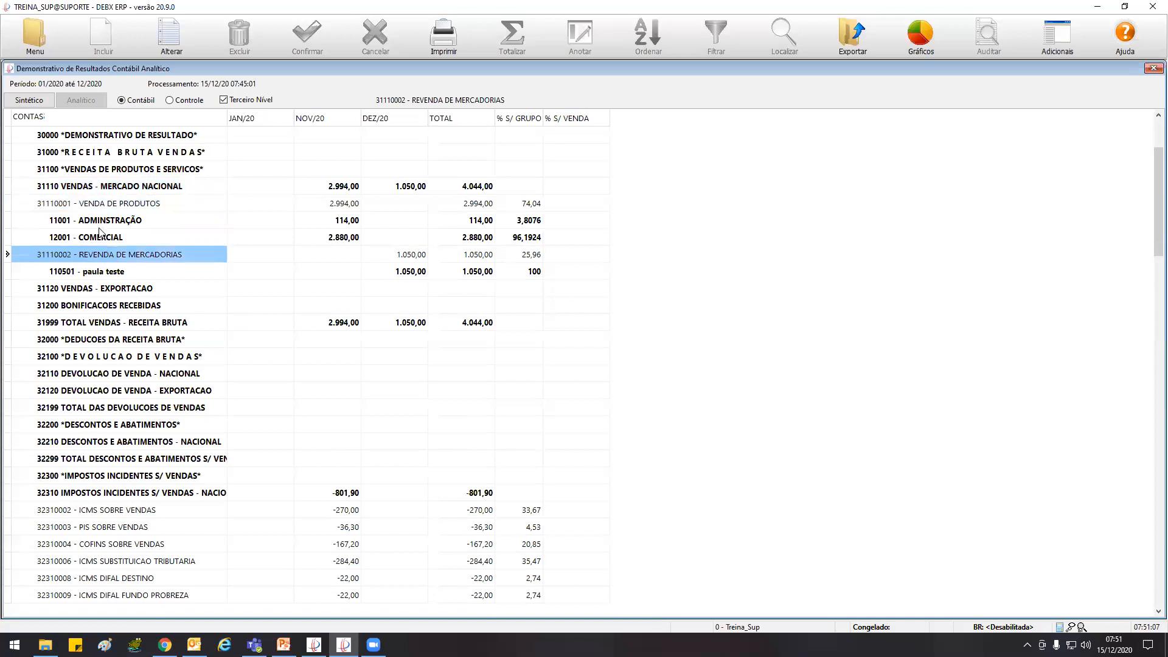
pyautogui.click(102, 205)
pyautogui.click(104, 261)
pyautogui.click(107, 209)
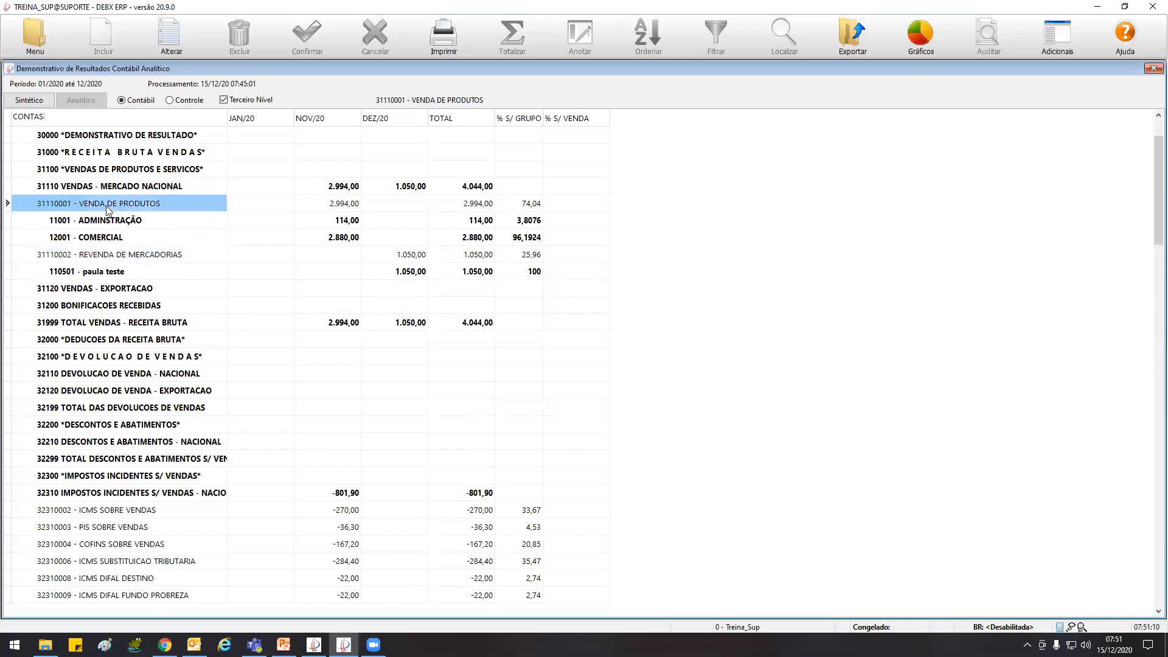
pyautogui.click(143, 255)
pyautogui.click(146, 205)
# Review how VENDA DE PRODUTOS breaks down into the third-level entries 11001 - ADMINSTRAÇÃO and 12001 - COMERCIAL
pyautogui.click(87, 222)
pyautogui.click(125, 236)
pyautogui.click(127, 225)
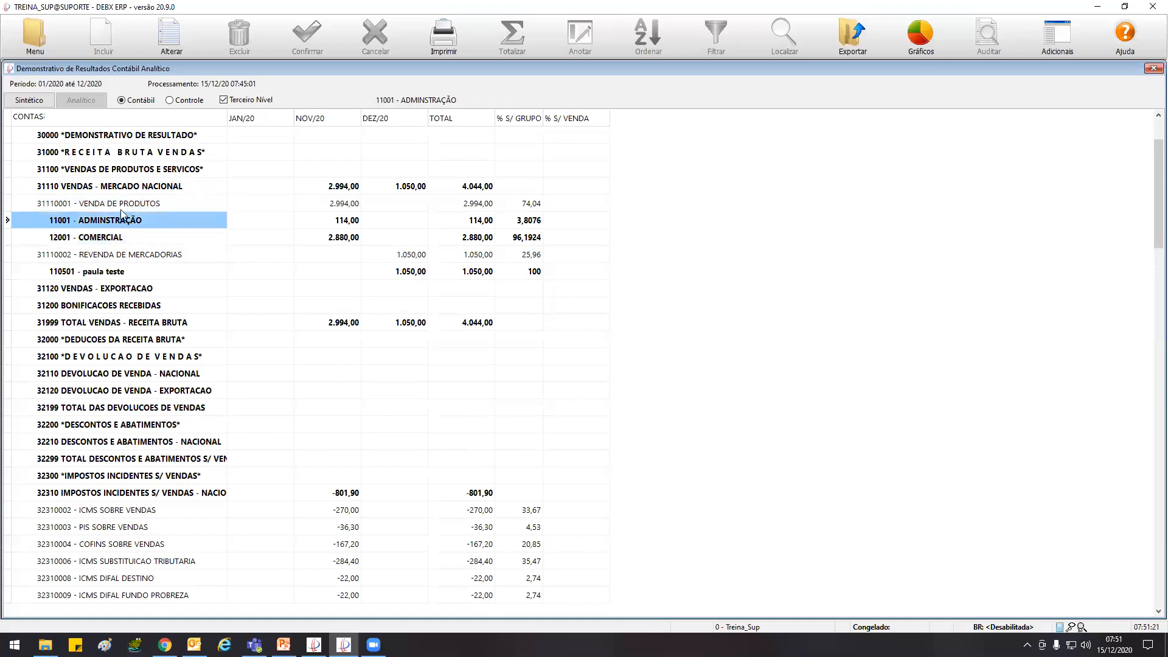
pyautogui.click(126, 208)
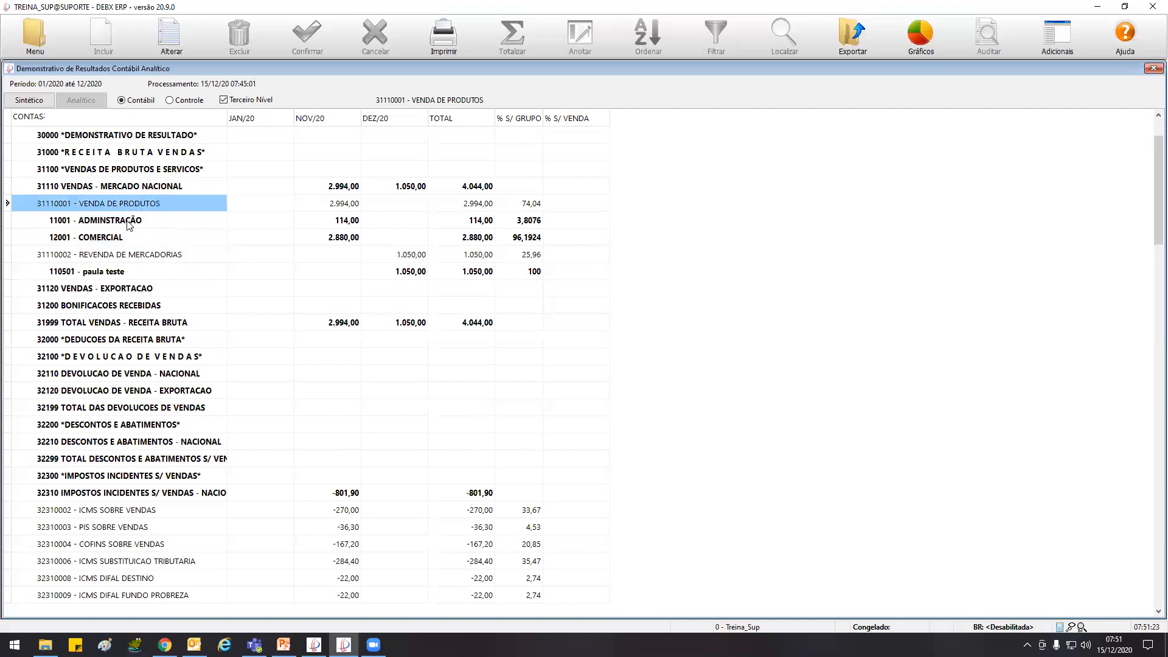
pyautogui.click(130, 225)
pyautogui.click(123, 237)
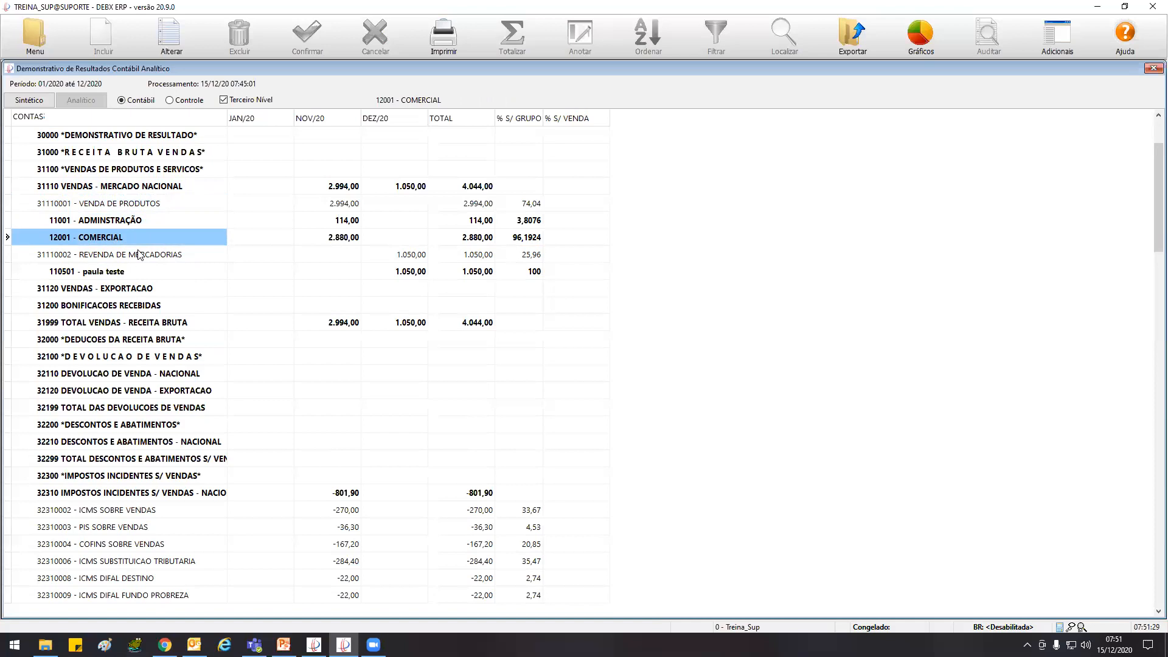
# Browse the analytical income statement from the sales accounts down to 40000 CUSTOS DAS VENDAS and back to 32310 IMPOSTOS INCIDENTES S/ VENDAS
pyautogui.press('Down')
pyautogui.press('Down')
pyautogui.press('Down')
pyautogui.press('Down')
pyautogui.press('Down')
pyautogui.press('Down')
pyautogui.press('Down')
pyautogui.press('Down')
pyautogui.press('Down')
pyautogui.press('Down')
pyautogui.press('Down')
pyautogui.press('Down')
pyautogui.press('Down')
pyautogui.press('Down')
pyautogui.press('Down')
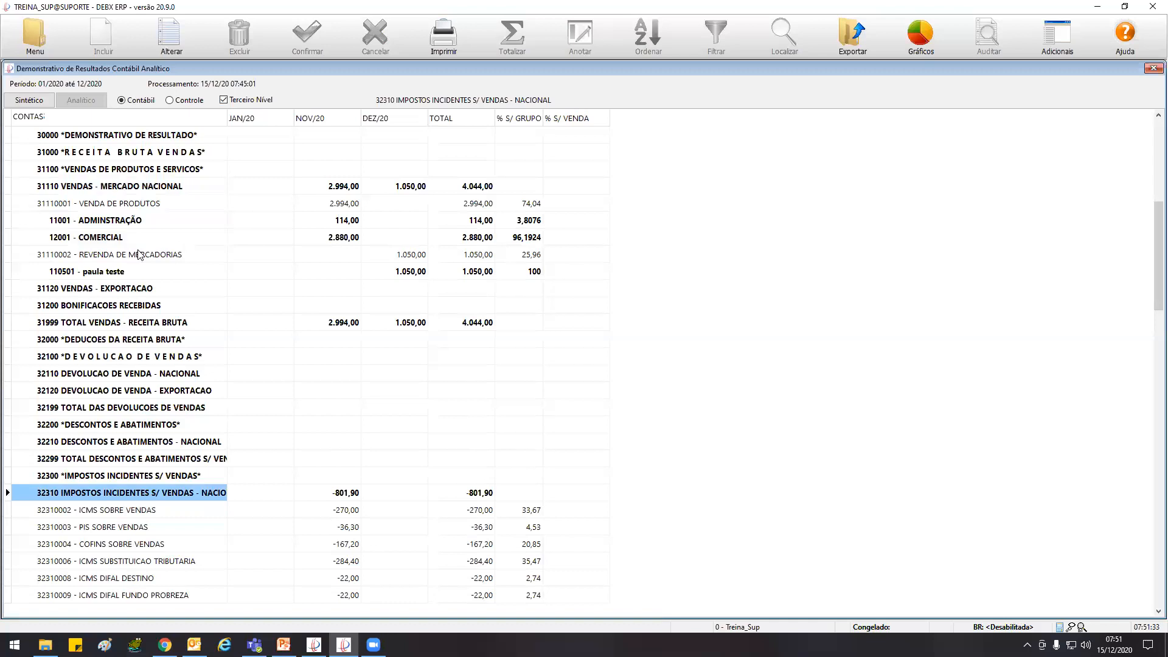
pyautogui.press('Down')
pyautogui.press('Down')
pyautogui.press('Down')
pyautogui.press('Down')
pyautogui.press('Down')
pyautogui.press('Down')
pyautogui.press('Down')
pyautogui.press('Down')
pyautogui.press('Down')
pyautogui.press('Down')
pyautogui.press('Down')
pyautogui.press('Down')
pyautogui.press('Down')
pyautogui.press('Down')
pyautogui.press('Down')
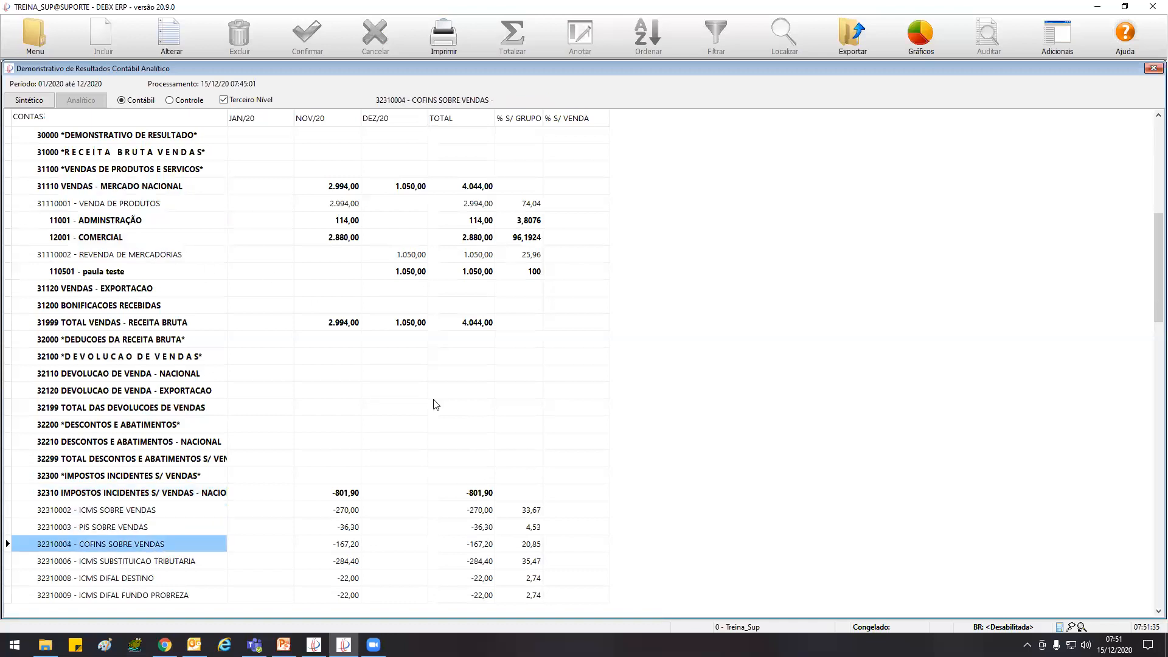
pyautogui.press('Up')
pyautogui.press('Up')
pyautogui.press('Up')
pyautogui.press('Up')
pyautogui.press('Up')
pyautogui.press('Up')
pyautogui.press('Up')
pyautogui.press('Up')
pyautogui.press('Up')
pyautogui.press('Up')
pyautogui.press('Up')
pyautogui.press('Up')
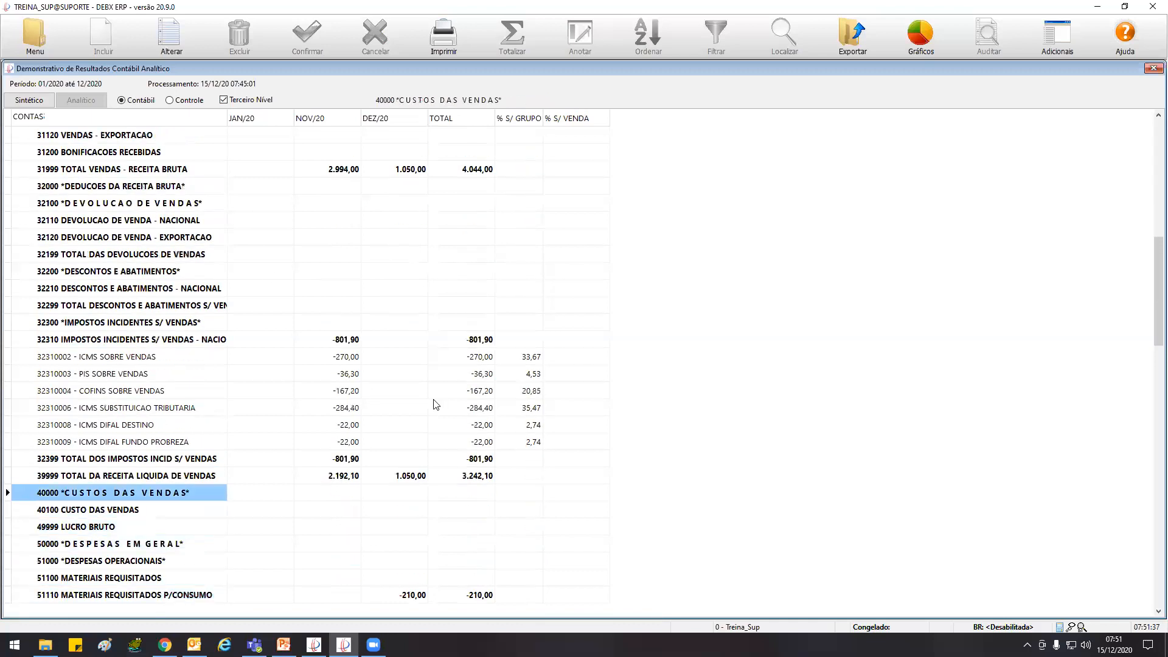
pyautogui.press('Up')
pyautogui.press('Up')
pyautogui.press('Down')
pyautogui.press('Down')
pyautogui.press('Down')
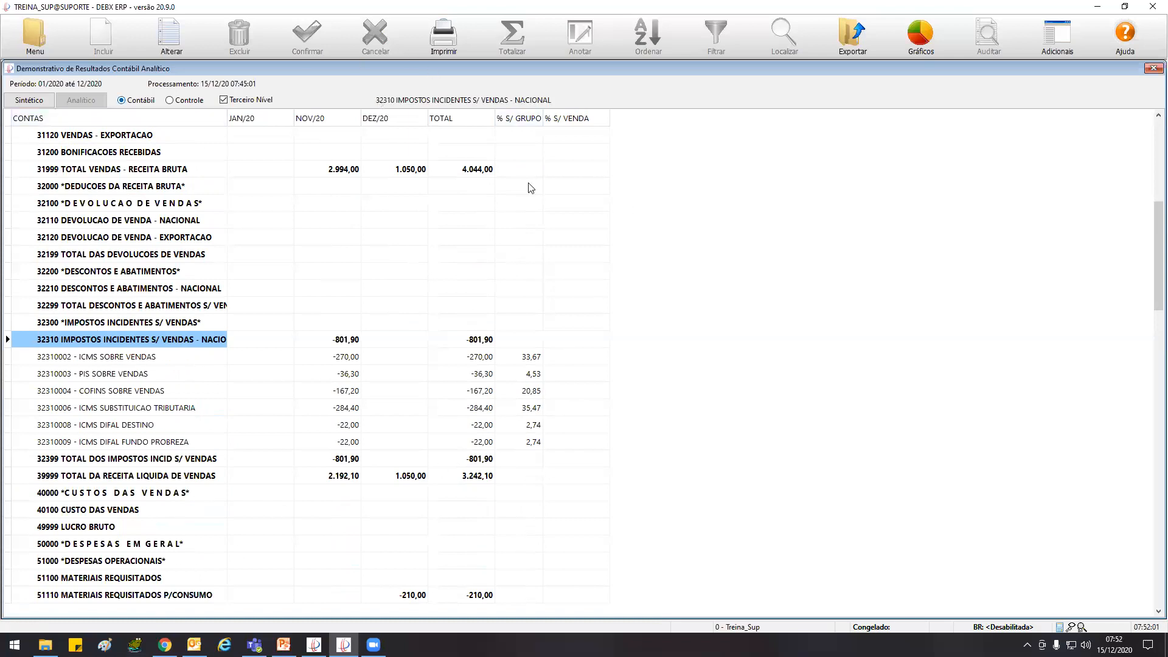
# Compare the NOV/20 values of 31999 TOTAL VENDAS - RECEITA BRUTA and 32310 IMPOSTOS INCIDENTES S/ VENDAS, including its ICMS SOBRE VENDAS account
pyautogui.click(96, 362)
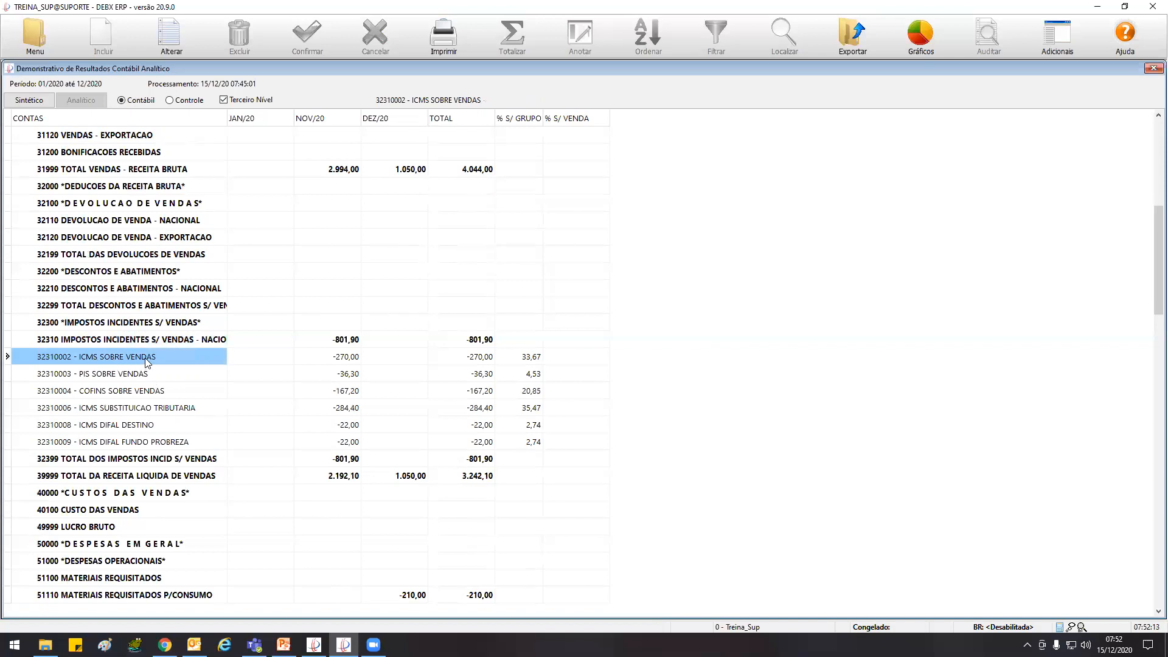
pyautogui.click(351, 176)
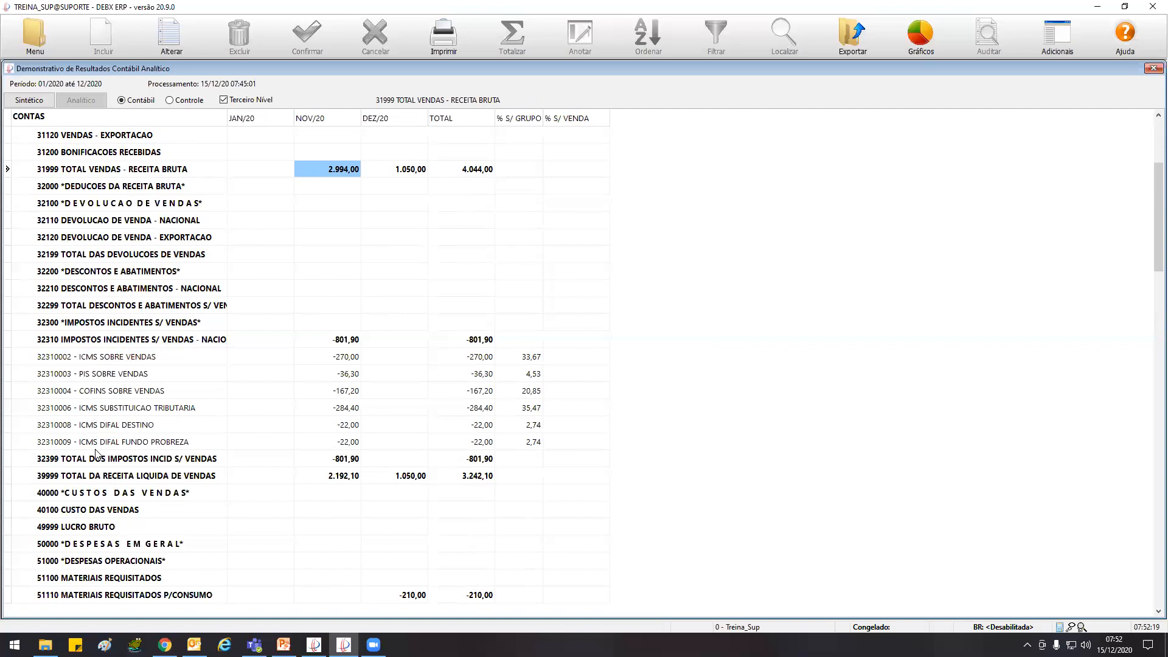
pyautogui.click(149, 332)
pyautogui.click(328, 340)
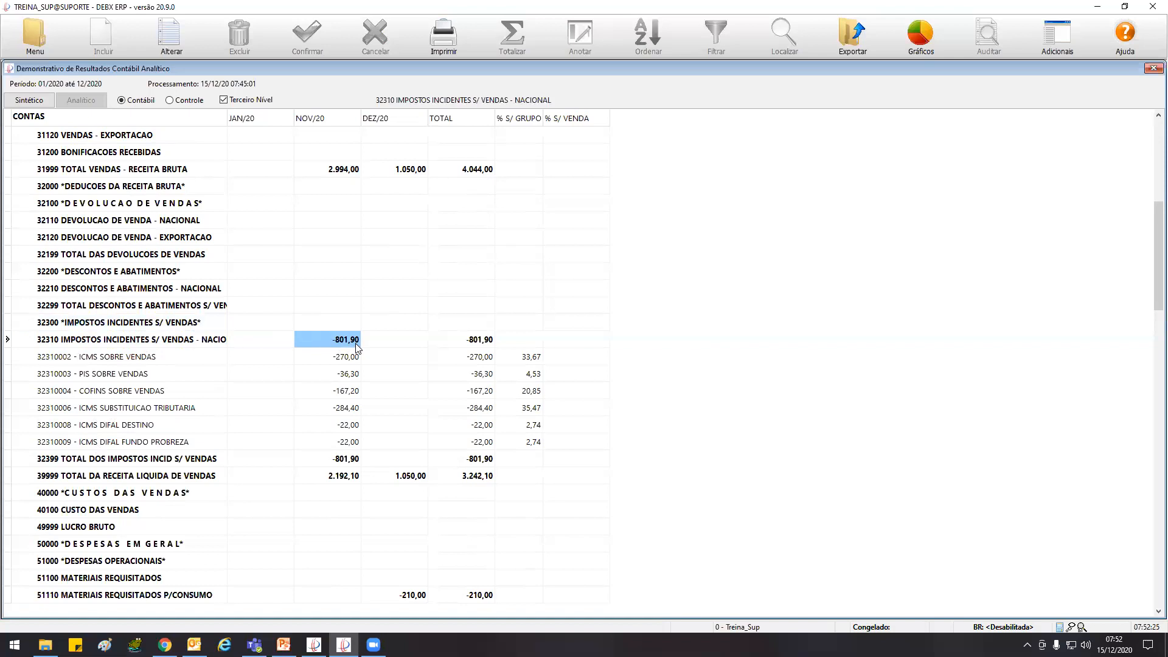
# Switch the income statement to Sintético and examine the NOV/20 value of 32310 IMPOSTOS INCIDENTES S/ VENDAS - NACIONAL
pyautogui.click(36, 103)
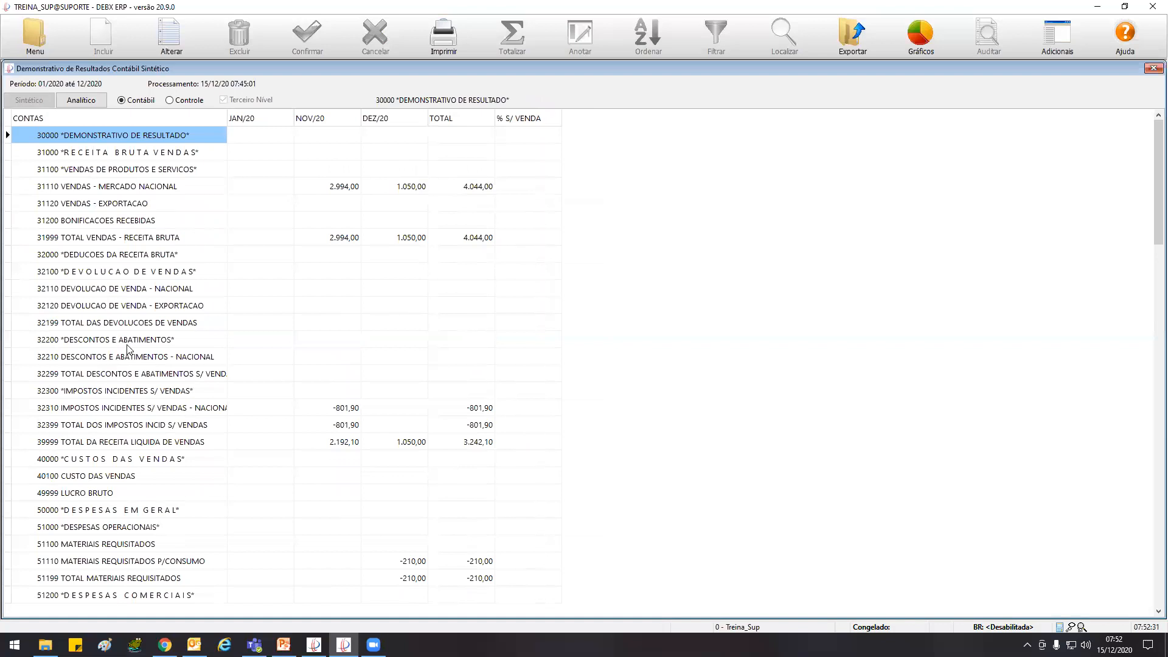
pyautogui.click(127, 340)
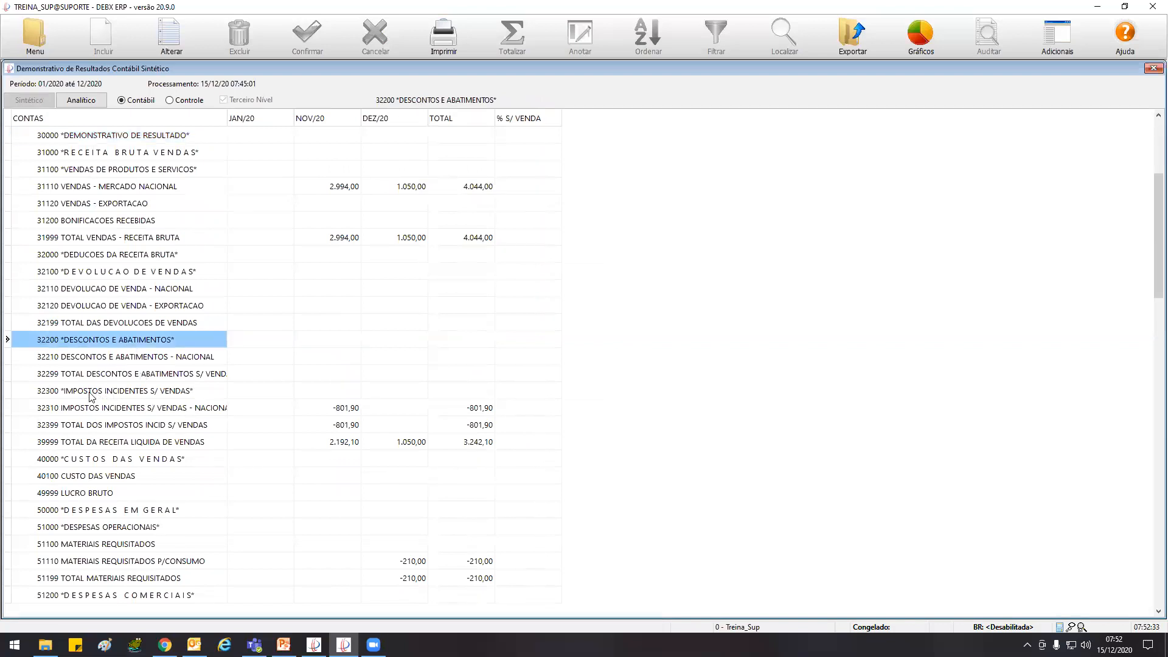
pyautogui.click(108, 408)
pyautogui.click(322, 410)
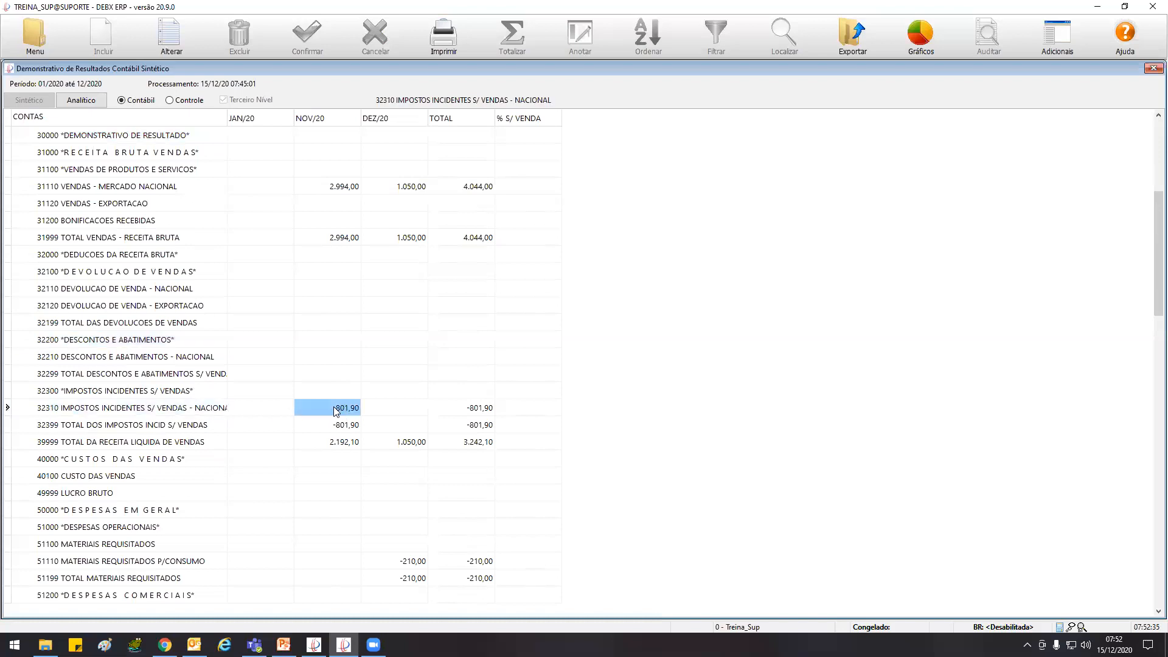
pyautogui.click(53, 409)
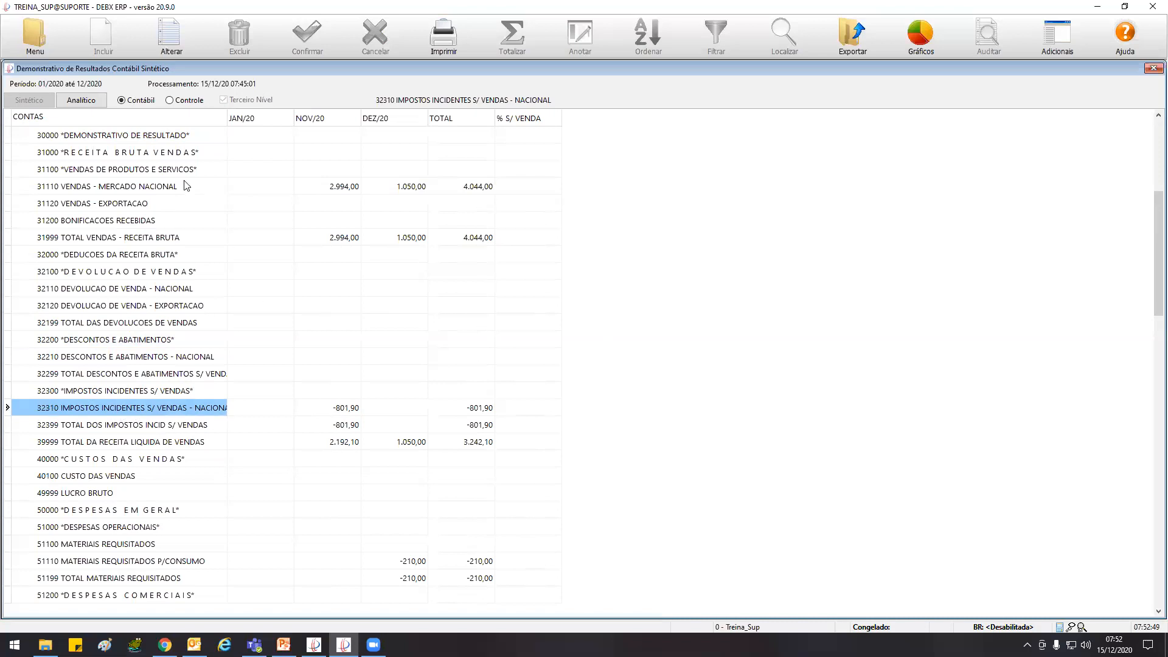
# Return to the Analítico view and go through each tax account under 32310, from ICMS SOBRE VENDAS to ICMS DIFAL FUNDO PROBREZA
pyautogui.click(95, 101)
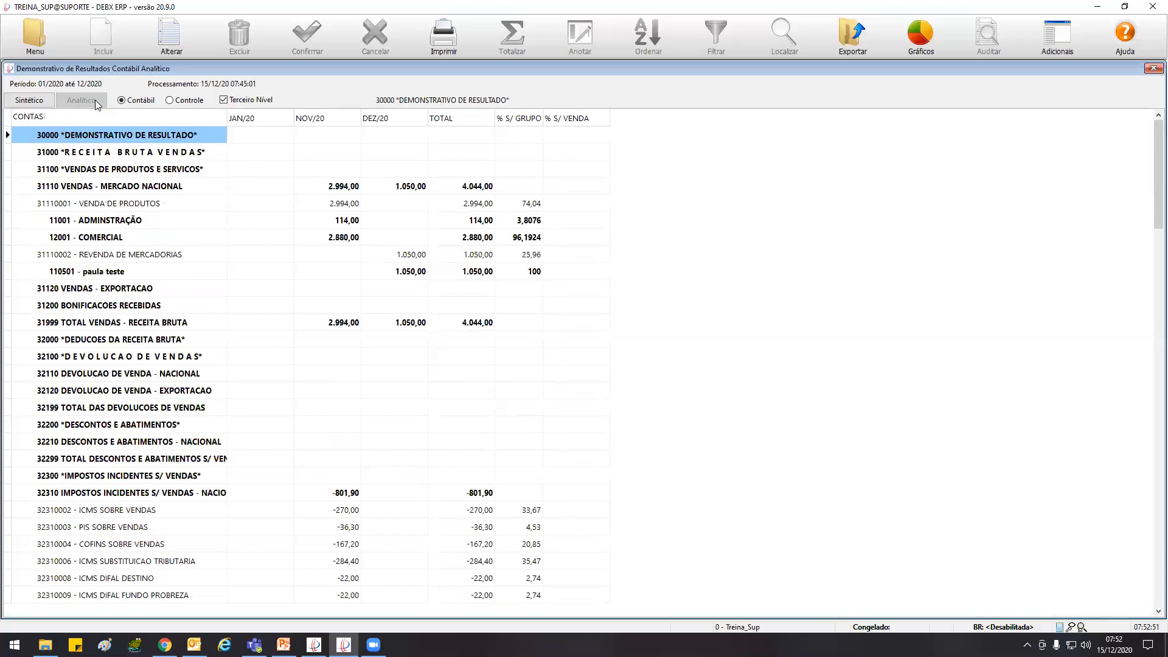
pyautogui.click(145, 483)
pyautogui.click(144, 495)
pyautogui.scroll(-15, 144, 495)
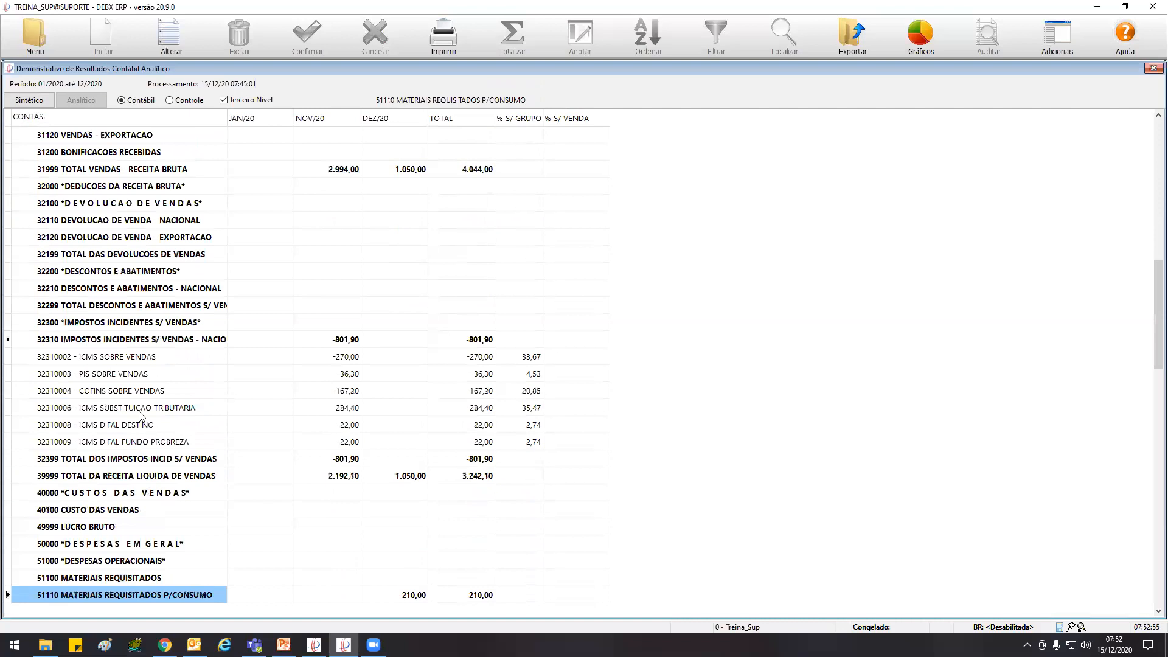
pyautogui.click(149, 359)
pyautogui.click(133, 377)
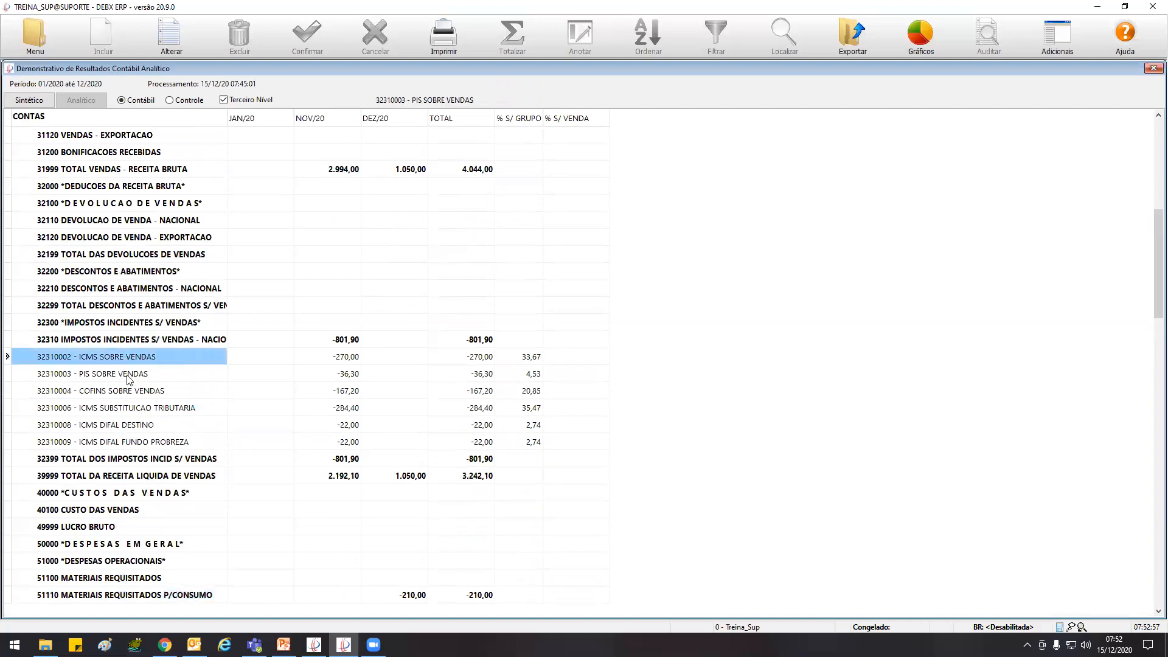
pyautogui.click(144, 391)
pyautogui.click(130, 408)
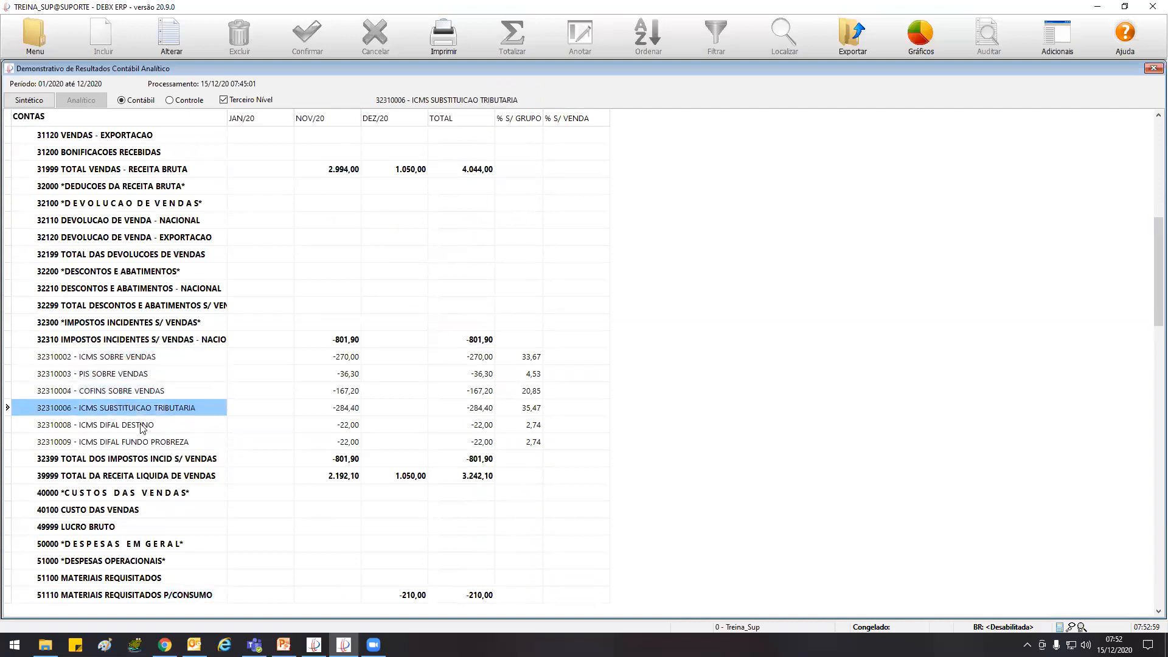
pyautogui.click(142, 427)
pyautogui.click(165, 445)
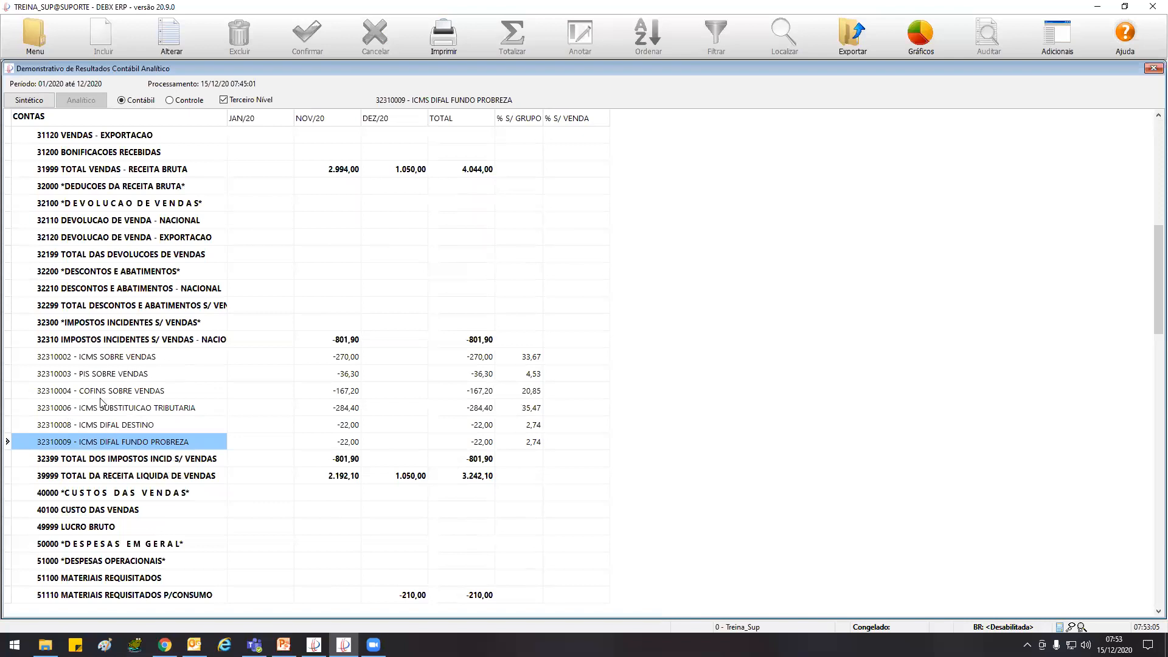
# Examine the NOV/20 values of ICMS SOBRE VENDAS and the tax total, and the % S/ GRUPO shares including ICMS SUBSTITUICAO TRIBUTARIA
pyautogui.click(338, 359)
pyautogui.click(332, 461)
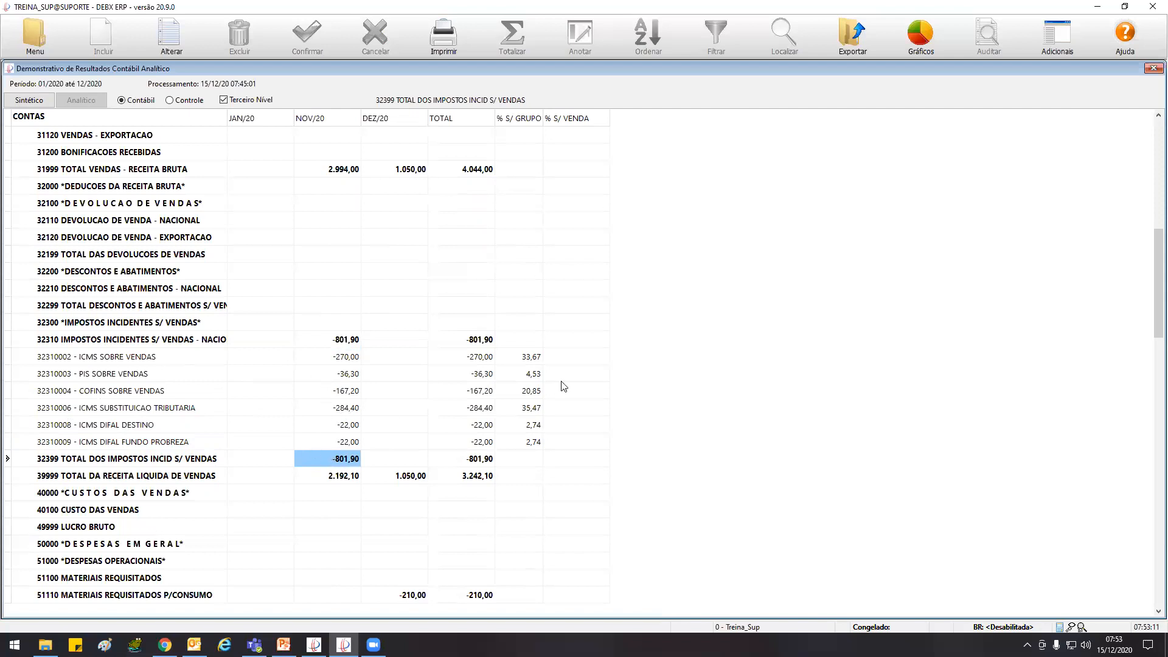
pyautogui.click(526, 363)
pyautogui.click(512, 410)
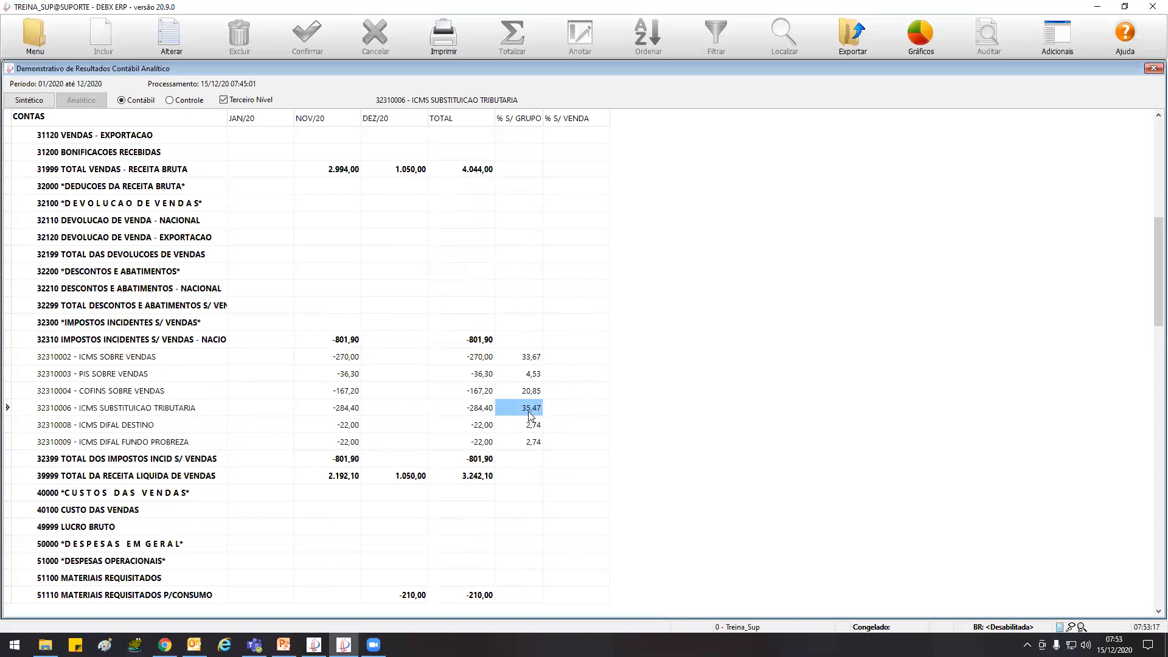
pyautogui.click(169, 412)
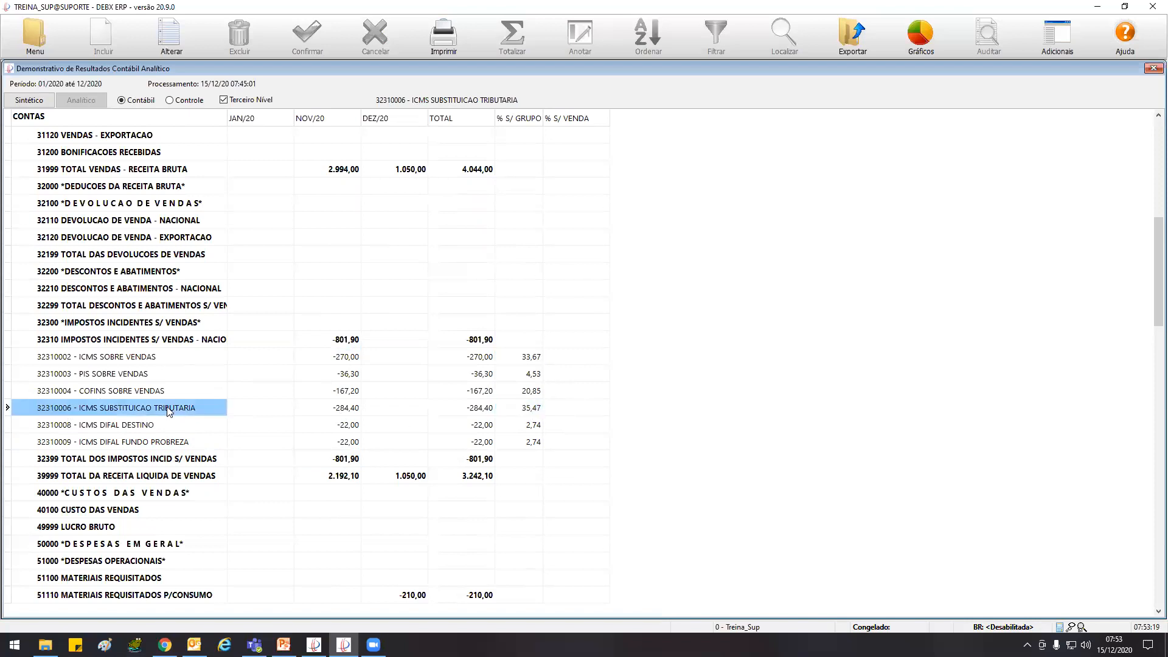
pyautogui.click(533, 411)
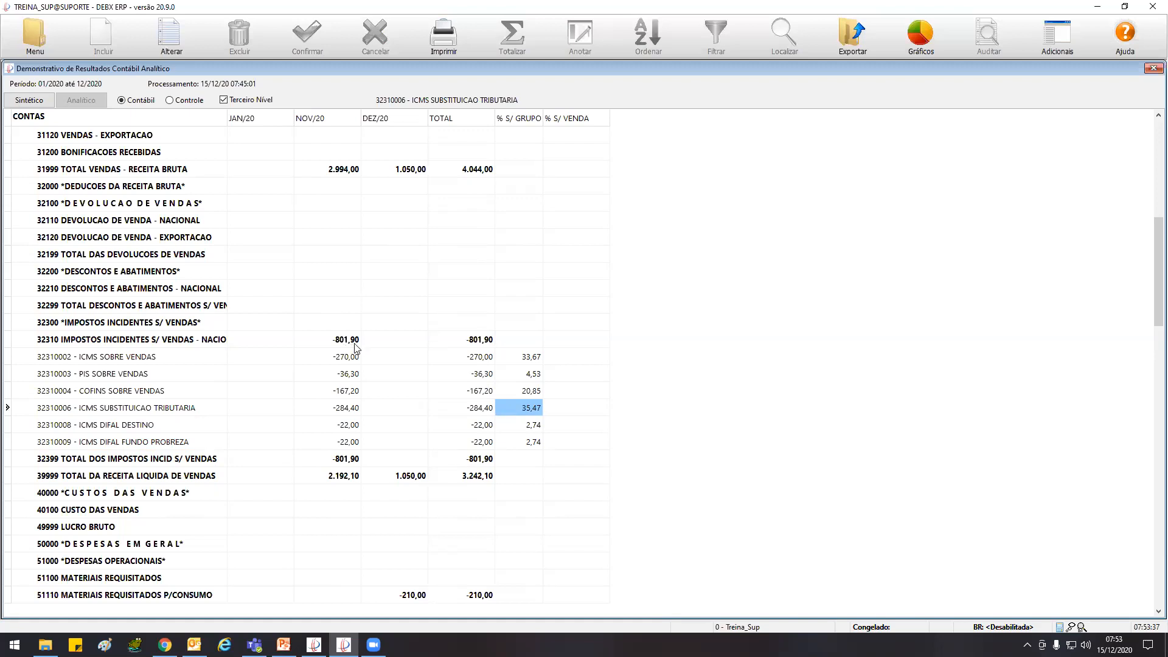
# Examine the NOV/20 value of 39999 TOTAL DA RECEITA LIQUIDA DE VENDAS and the 40000 CUSTOS DAS VENDAS group
pyautogui.click(343, 475)
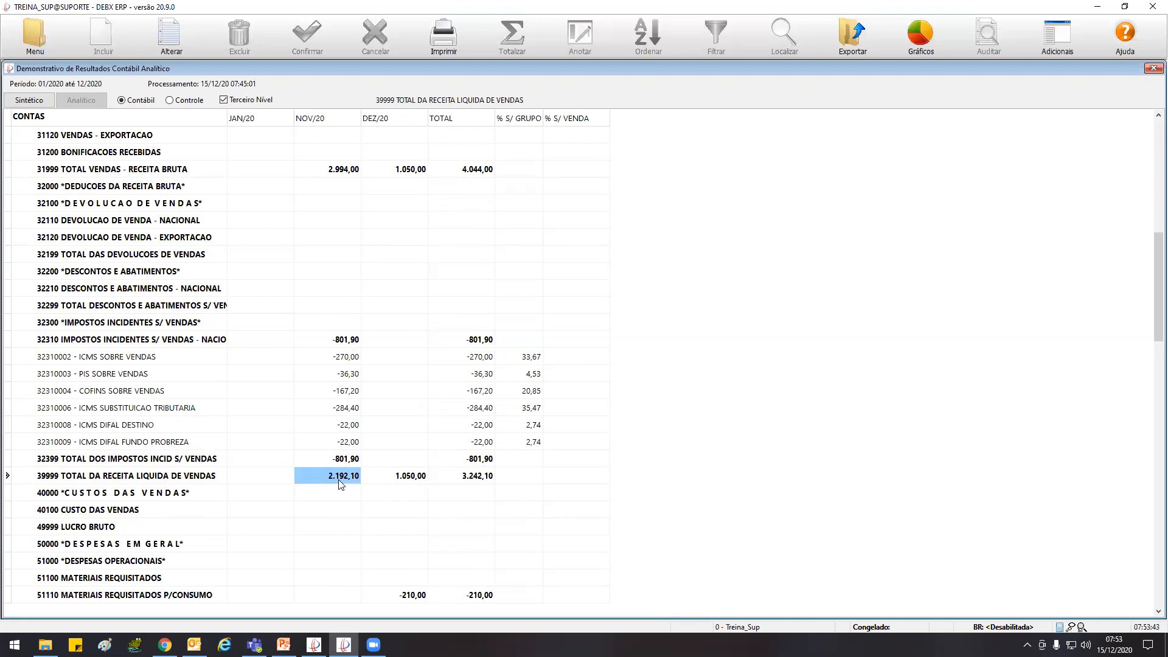
pyautogui.click(154, 492)
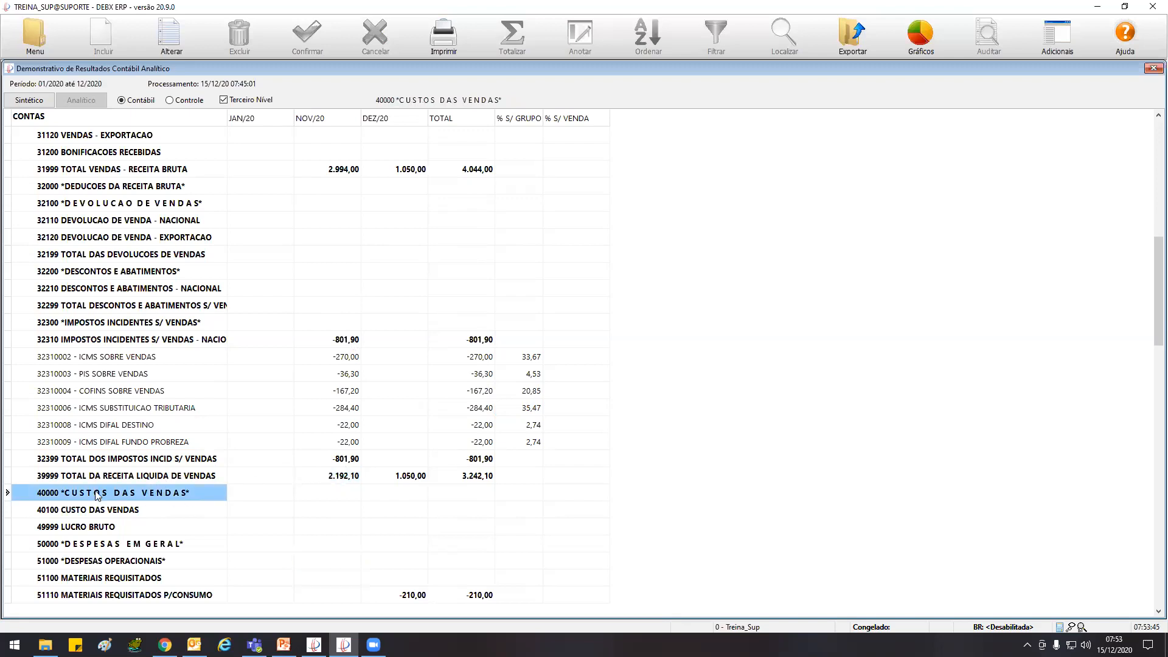
pyautogui.press('Down')
pyautogui.press('Down')
pyautogui.press('Down')
pyautogui.press('Down')
pyautogui.press('Down')
pyautogui.press('Down')
pyautogui.press('Down')
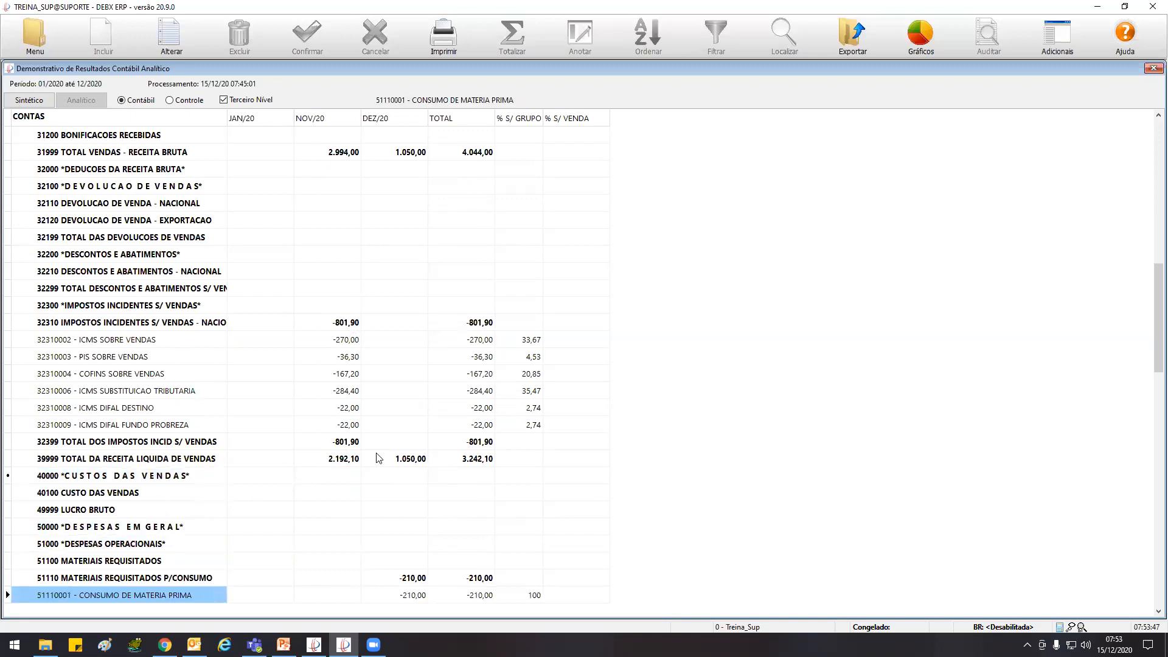
# Examine 51110 MATERIAIS REQUISITADOS P/CONSUMO and its CONSUMO DE MATERIA PRIMA account
pyautogui.press('Down')
pyautogui.press('Down')
pyautogui.press('Down')
pyautogui.press('Down')
pyautogui.press('Down')
pyautogui.press('Down')
pyautogui.press('Down')
pyautogui.press('Down')
pyautogui.press('Down')
pyautogui.press('Down')
pyautogui.press('Down')
pyautogui.press('Down')
pyautogui.press('Down')
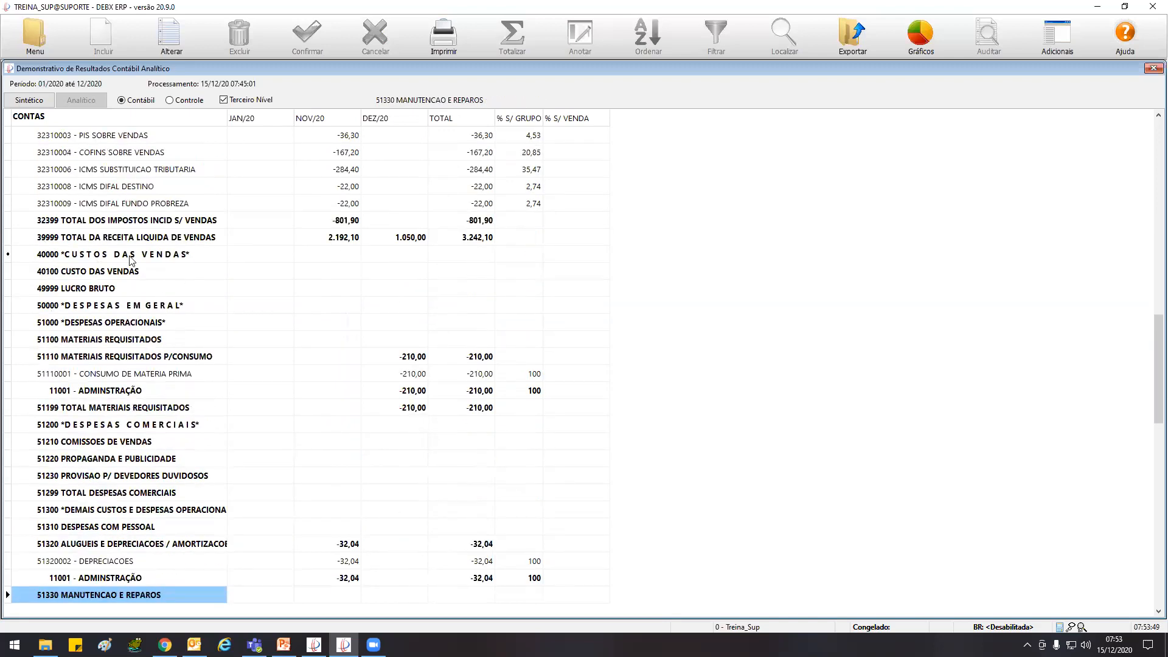
pyautogui.click(102, 358)
pyautogui.click(127, 377)
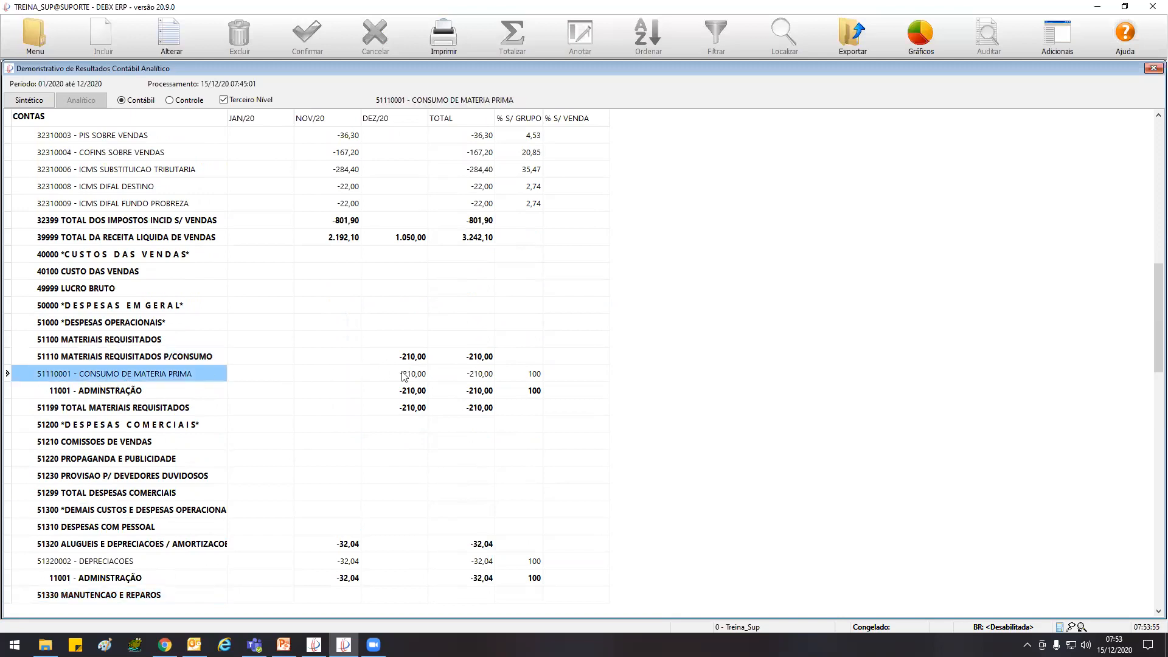
# View the income statement by Controle, return to Contábil, and compare it without and with Terceiro Nível detail
pyautogui.click(186, 101)
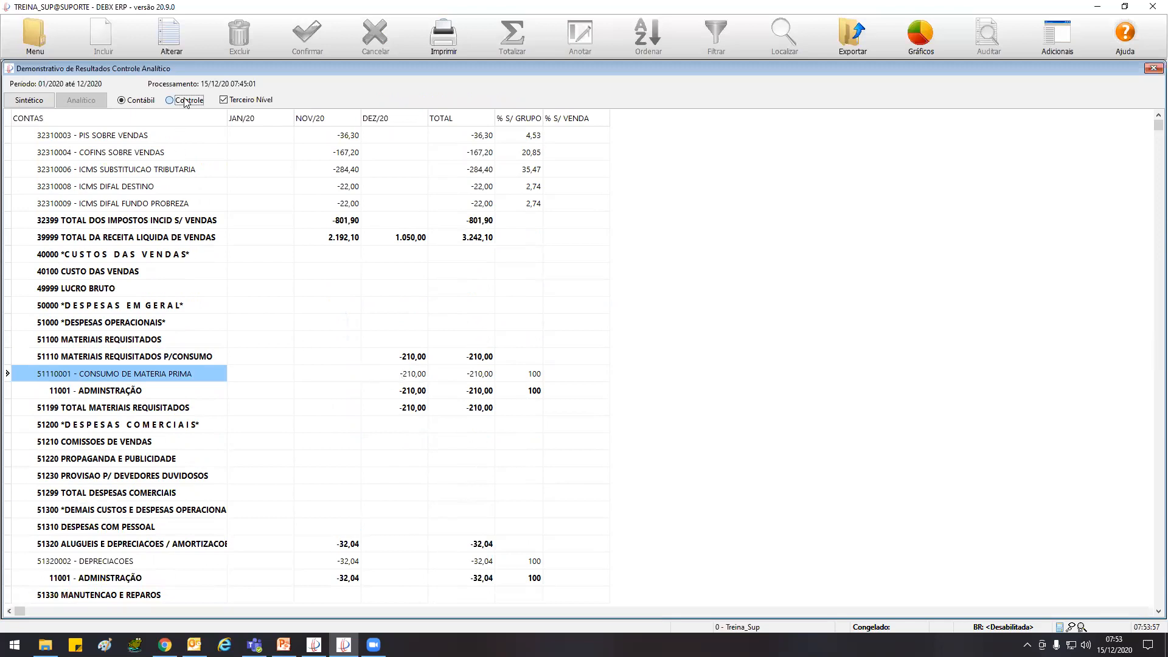
pyautogui.click(223, 100)
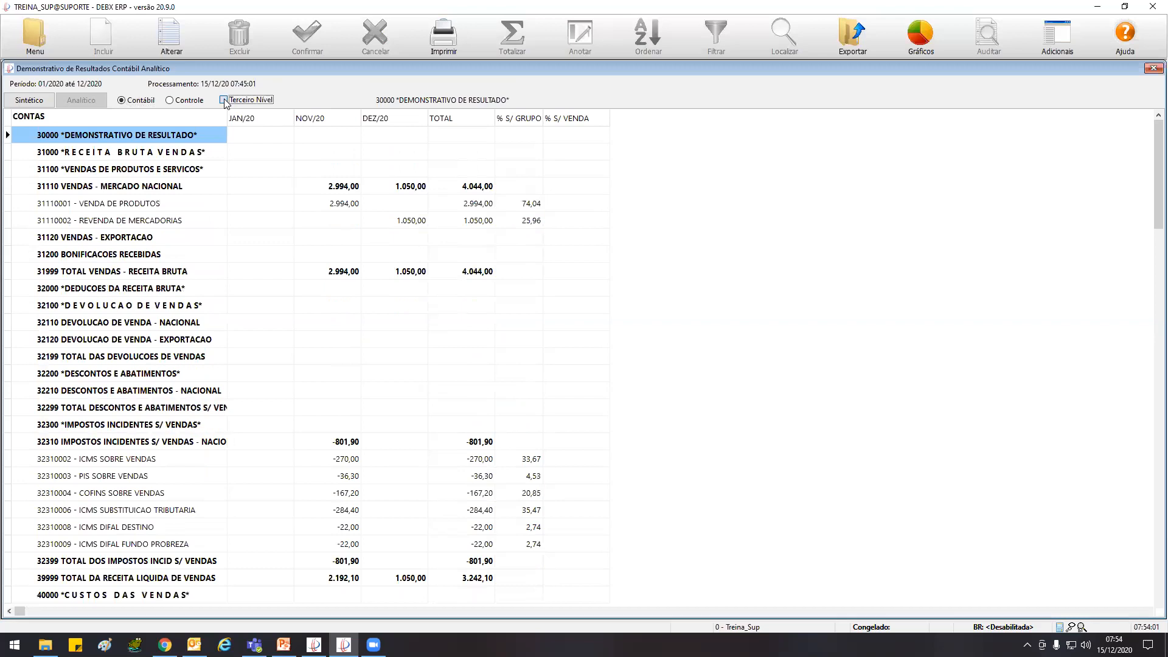
pyautogui.click(224, 100)
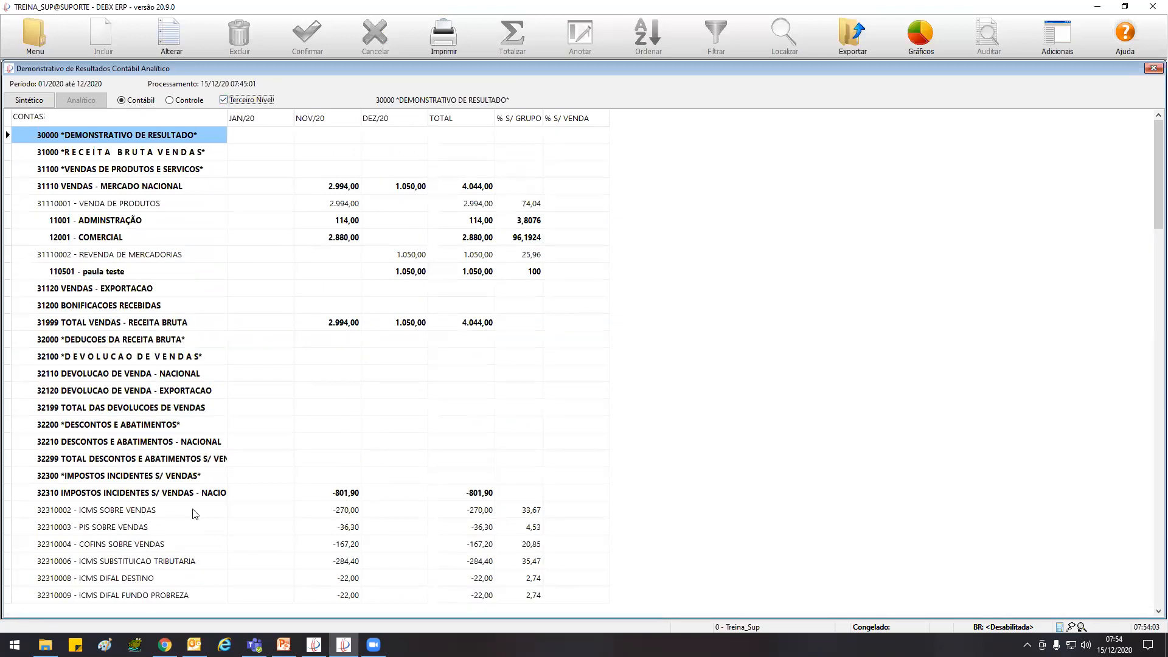
# Go through the tax accounts under 32310 from ICMS SOBRE VENDAS to ICMS SUBSTITUICAO TRIBUTARIA and return to ICMS SOBRE VENDAS
pyautogui.click(142, 512)
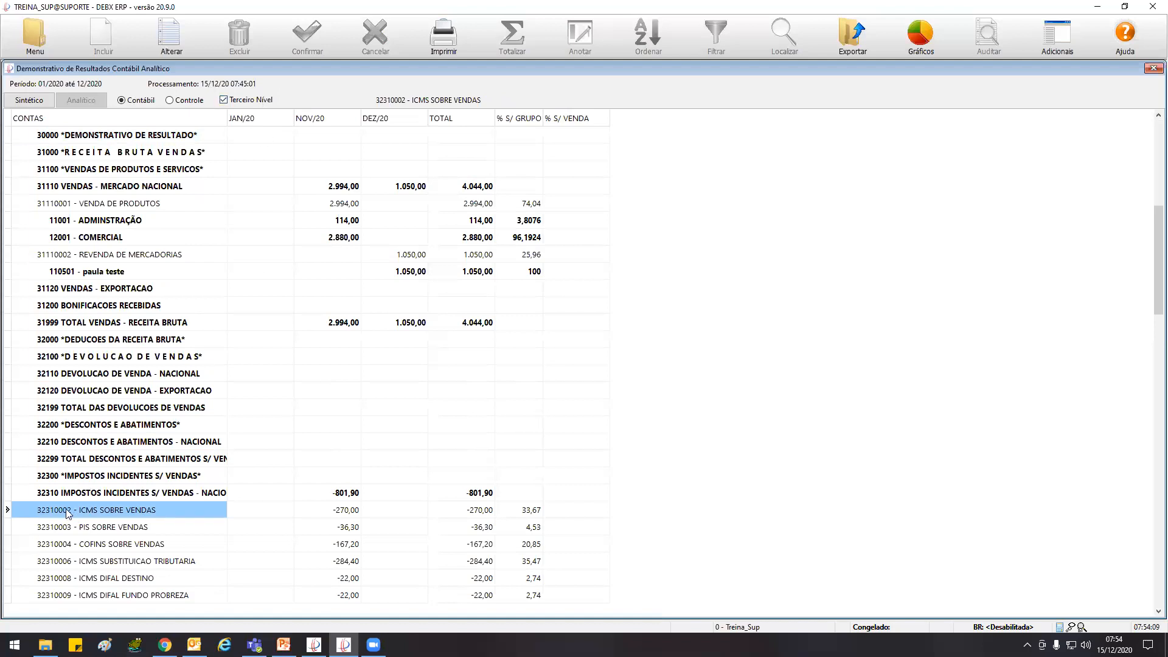
pyautogui.click(64, 529)
pyautogui.click(67, 542)
pyautogui.click(74, 558)
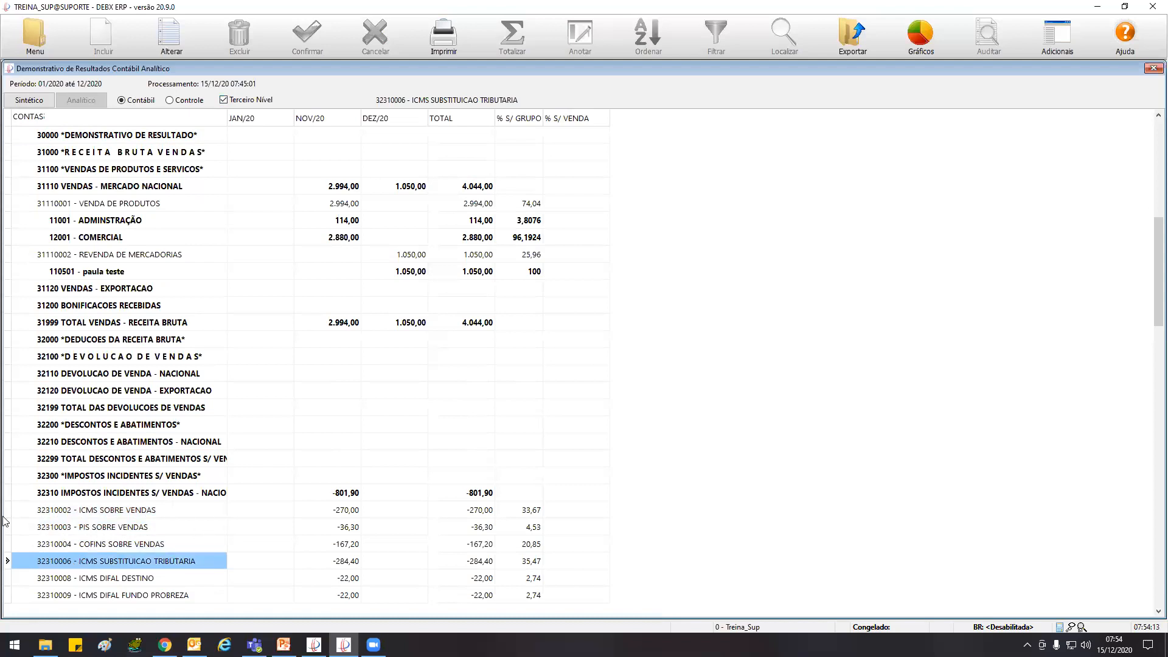
pyautogui.click(143, 513)
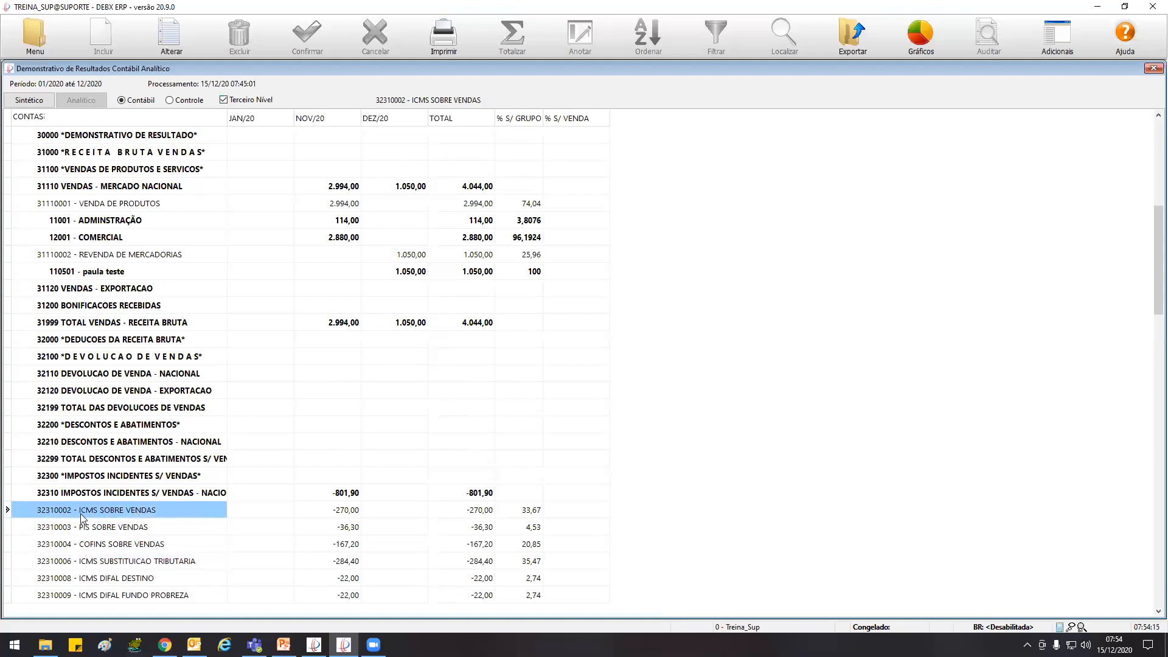
# Examine the 51110001 CONSUMO DE MATERIA PRIMA account and its third-level cost centre
pyautogui.scroll(-2, 154, 506)
pyautogui.scroll(-20, 155, 510)
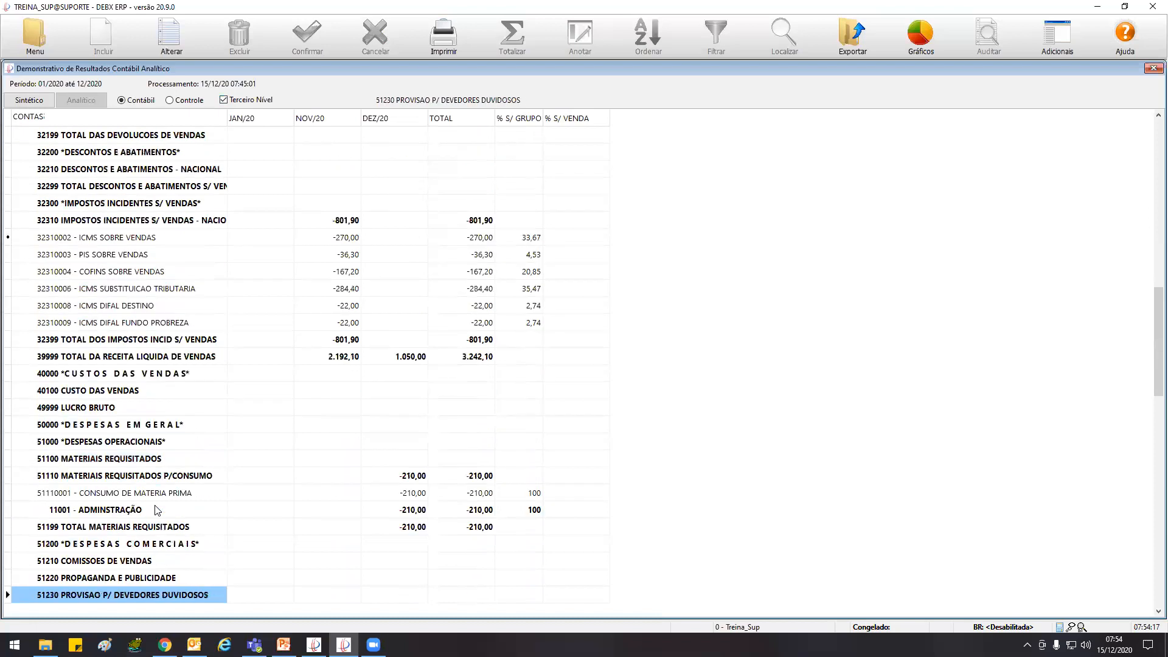
pyautogui.click(111, 396)
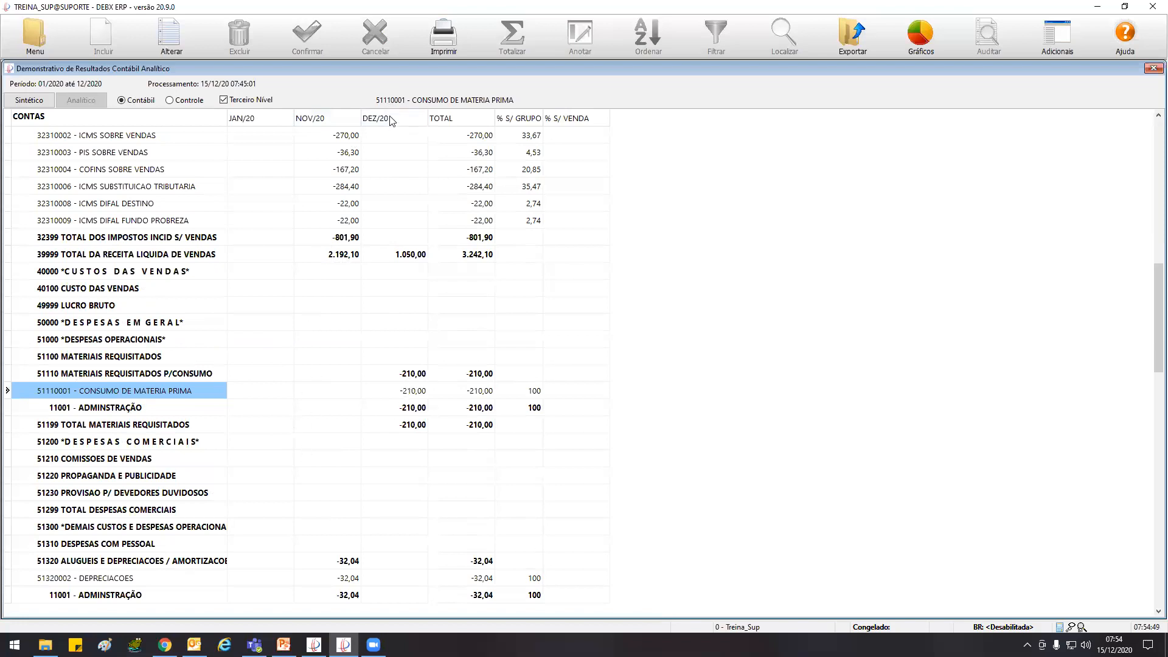
# Examine the NOV/20 values of 51320 ALUGUEIS E DEPRECIACOES / AMORTIZACOES and its DEPRECIACOES account
pyautogui.click(333, 389)
pyautogui.scroll(-6, 333, 389)
pyautogui.press('Down')
pyautogui.press('Down')
pyautogui.press('Down')
pyautogui.press('Down')
pyautogui.press('Down')
pyautogui.press('Down')
pyautogui.press('Down')
pyautogui.press('Down')
pyautogui.press('Down')
pyautogui.press('Down')
pyautogui.press('Down')
pyautogui.press('Down')
pyautogui.press('Down')
pyautogui.press('Down')
pyautogui.press('Down')
pyautogui.press('Down')
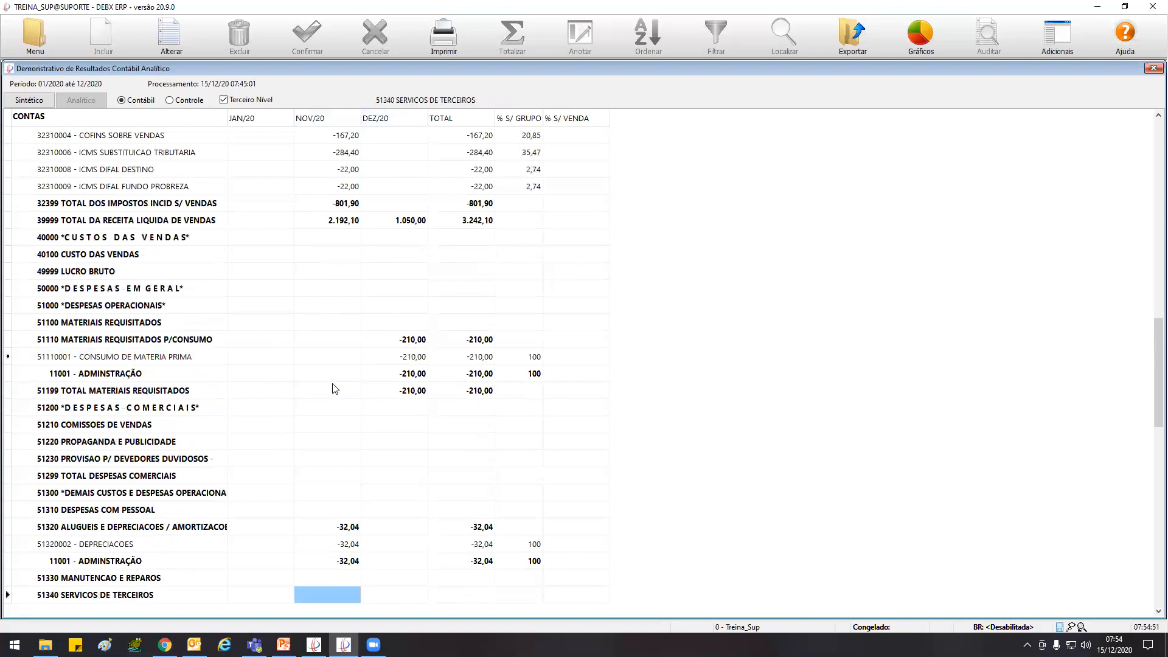
pyautogui.click(157, 395)
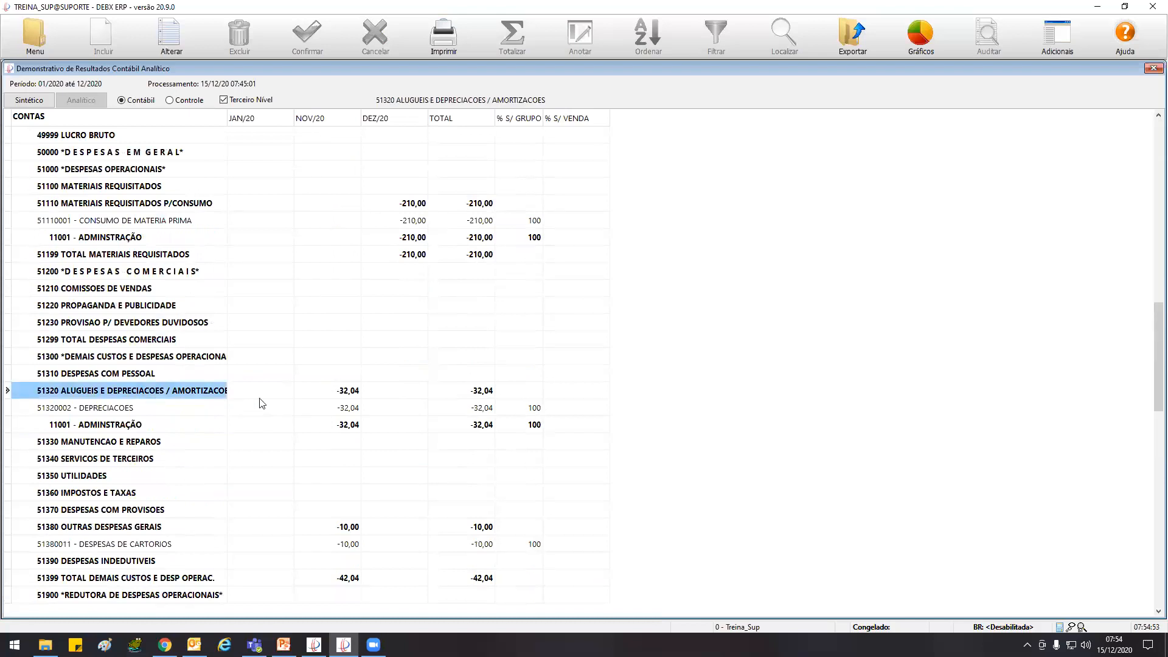
pyautogui.click(316, 394)
pyautogui.press('Down')
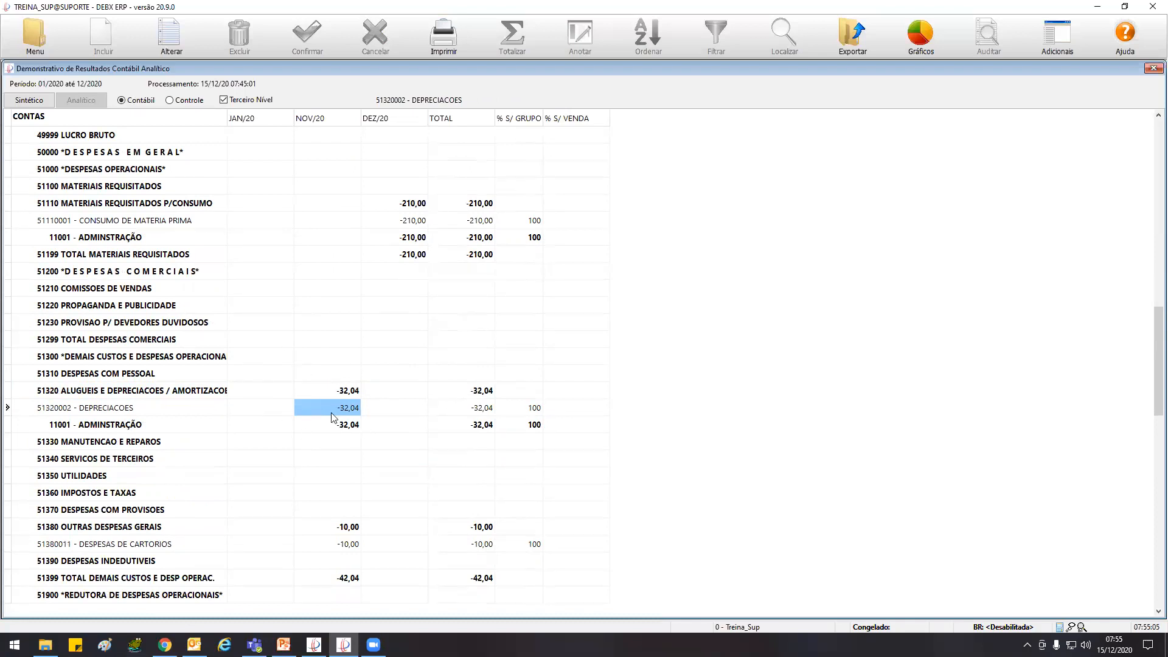
pyautogui.click(167, 412)
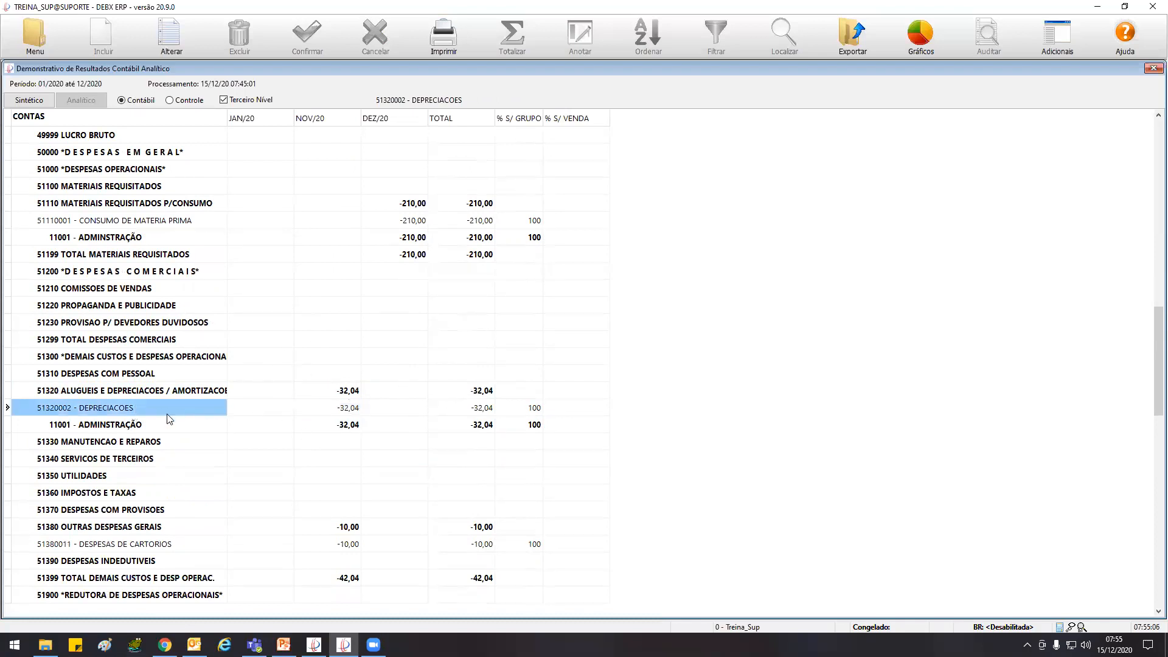
pyautogui.click(334, 412)
# Examine the 51380011 DESPESAS DE CARTORIOS account and its NOV/20 value
pyautogui.press('Down')
pyautogui.press('Down')
pyautogui.press('Down')
pyautogui.press('Down')
pyautogui.press('Down')
pyautogui.press('Down')
pyautogui.press('Down')
pyautogui.press('Down')
pyautogui.press('Down')
pyautogui.press('Down')
pyautogui.press('Down')
pyautogui.press('Down')
pyautogui.press('Down')
pyautogui.press('Down')
pyautogui.press('Down')
pyautogui.press('Down')
pyautogui.press('Down')
pyautogui.press('Down')
pyautogui.press('Down')
pyautogui.press('Down')
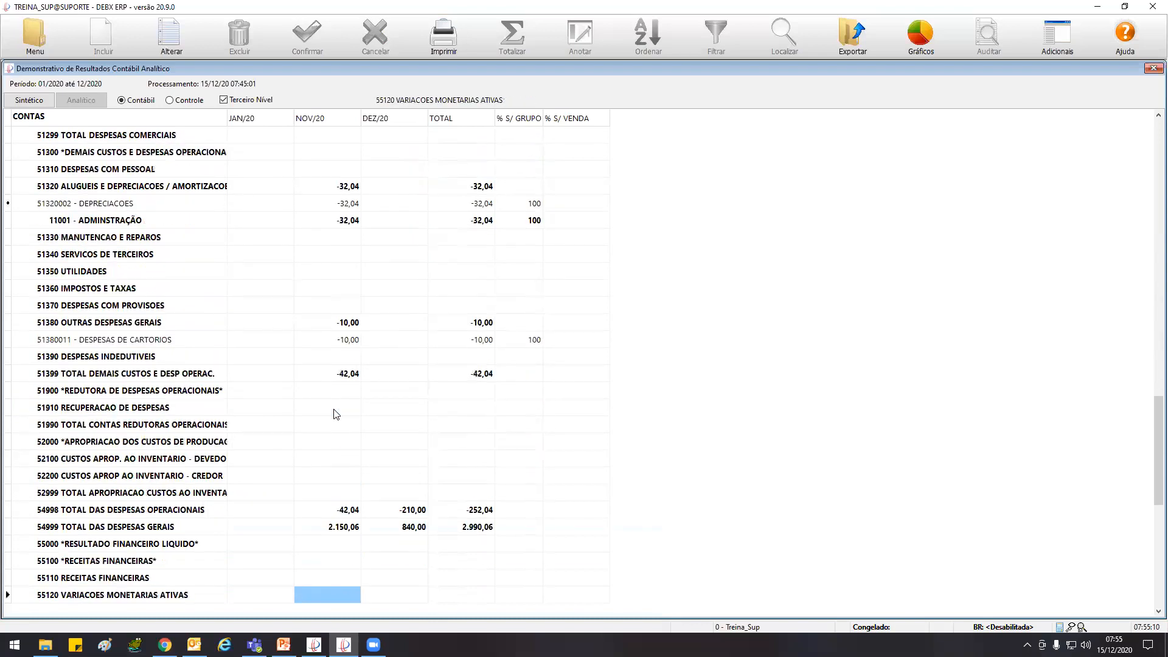
pyautogui.click(110, 339)
pyautogui.click(341, 341)
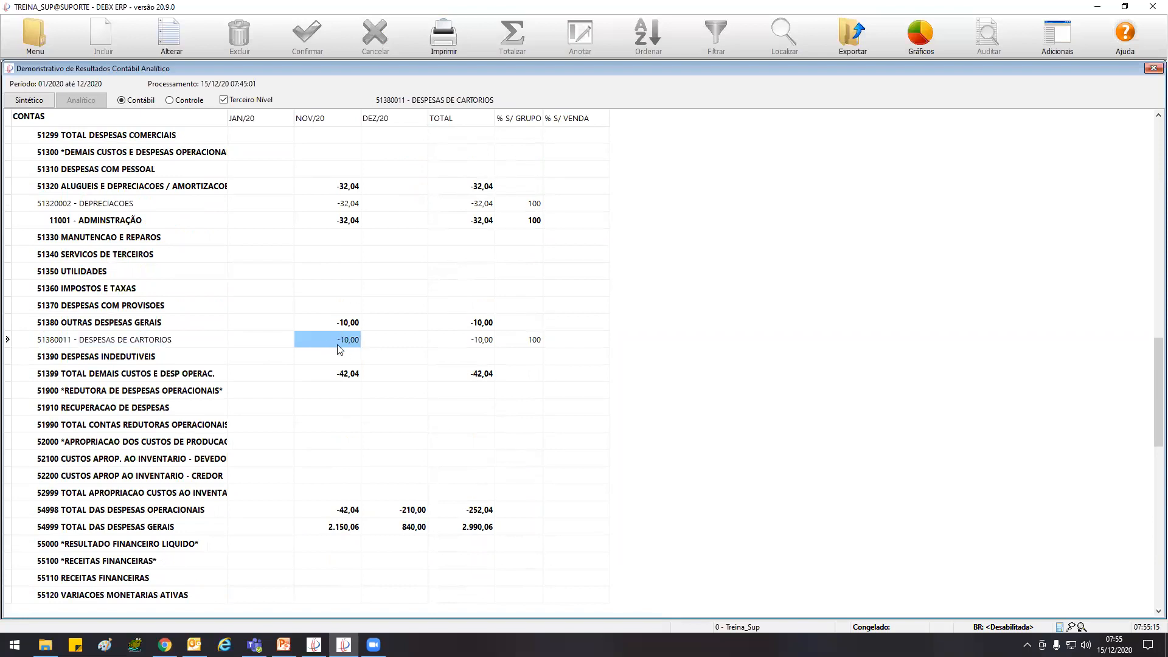
# Review the expense totals 54998 and 54999 and the financial result accounts down to 55310 IMPOSTOS S/ RECEITAS FINANCEIRAS
pyautogui.press('Down')
pyautogui.press('Down')
pyautogui.press('Down')
pyautogui.press('Down')
pyautogui.press('Down')
pyautogui.press('Down')
pyautogui.press('Down')
pyautogui.press('Down')
pyautogui.press('Down')
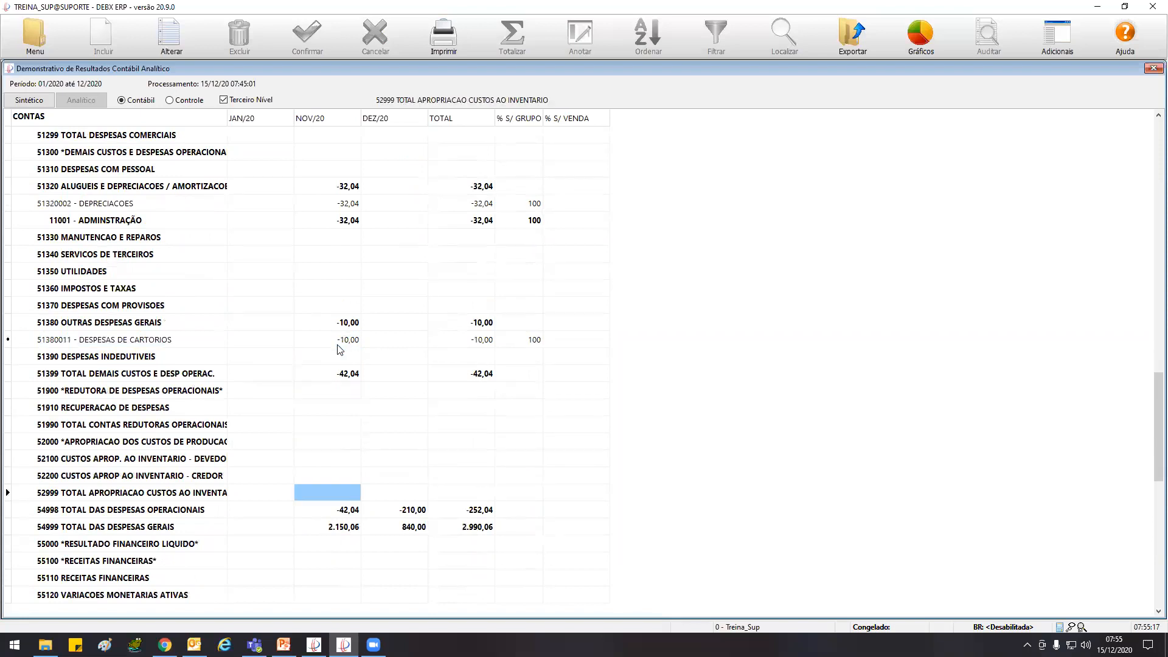
pyautogui.press('Down')
pyautogui.press('Down')
pyautogui.press('Down')
pyautogui.press('Down')
pyautogui.press('Down')
pyautogui.press('Down')
pyautogui.press('Down')
pyautogui.press('Down')
pyautogui.press('Down')
pyautogui.press('Down')
pyautogui.press('Down')
pyautogui.press('Down')
pyautogui.press('Down')
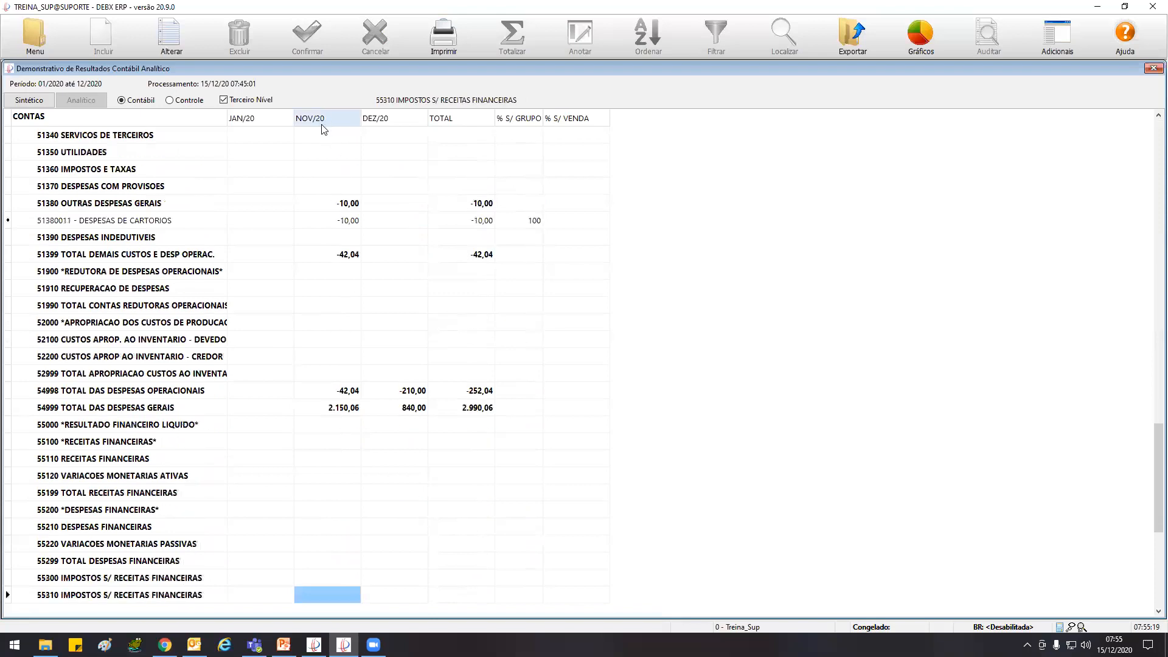
# Return to the sales section and examine the NOV/20 value of 31110 VENDAS - MERCADO NACIONAL
pyautogui.press('Up')
pyautogui.press('Up')
pyautogui.press('Up')
pyautogui.press('Up')
pyautogui.press('Up')
pyautogui.press('Up')
pyautogui.press('Up')
pyautogui.press('Up')
pyautogui.press('Up')
pyautogui.press('Up')
pyautogui.press('Up')
pyautogui.press('Up')
pyautogui.press('Up')
pyautogui.press('Up')
pyautogui.press('Up')
pyautogui.press('Up')
pyautogui.press('Up')
pyautogui.press('Up')
pyautogui.press('Up')
pyautogui.press('Up')
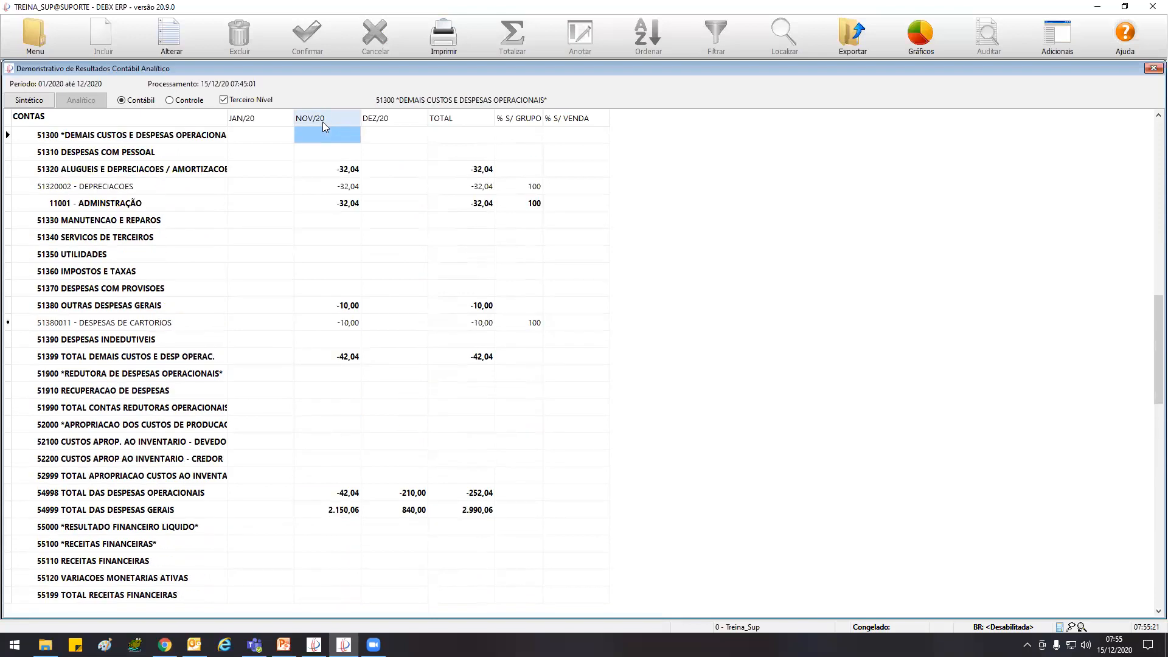
pyautogui.press('Up')
pyautogui.press('Up')
pyautogui.press('Up')
pyautogui.press('Up')
pyautogui.press('Up')
pyautogui.press('Up')
pyautogui.press('Up')
pyautogui.press('Up')
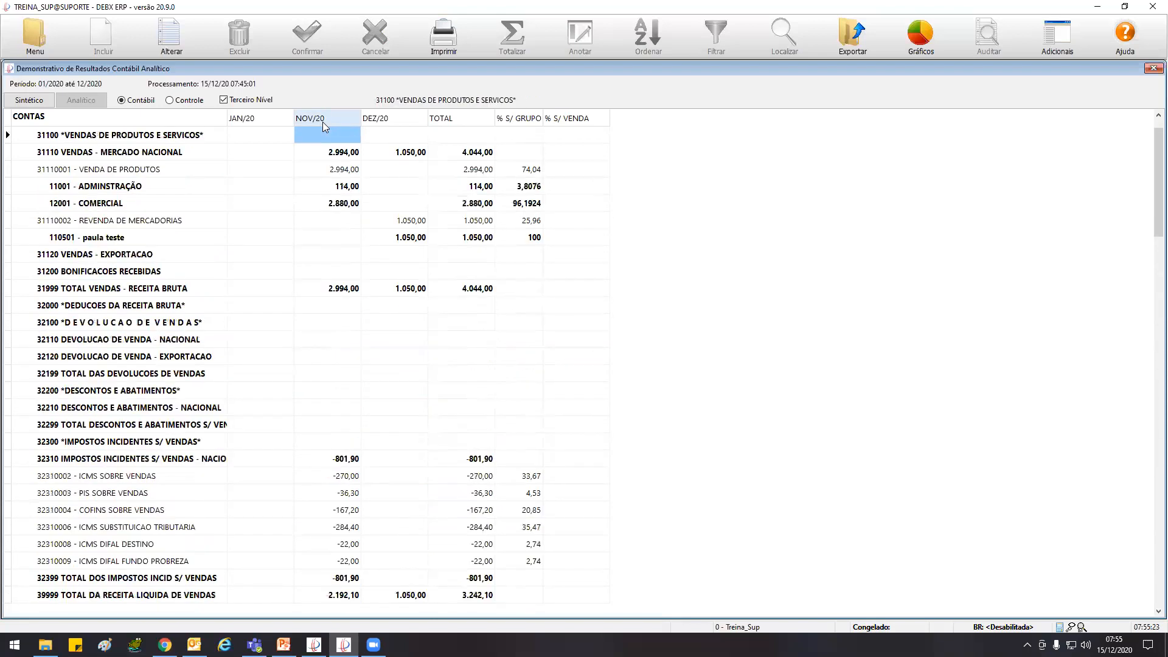
pyautogui.click(341, 153)
# Go down to RESULTADO ACUMULADO and examine the NOV/20 value of 59999 RESULTADO OPERACIONAL
pyautogui.press('Down')
pyautogui.press('Down')
pyautogui.press('Down')
pyautogui.press('Down')
pyautogui.press('Down')
pyautogui.press('Down')
pyautogui.press('Down')
pyautogui.press('Down')
pyautogui.press('Down')
pyautogui.press('Down')
pyautogui.press('Down')
pyautogui.press('Down')
pyautogui.press('Down')
pyautogui.press('Down')
pyautogui.press('Down')
pyautogui.press('Down')
pyautogui.press('Down')
pyautogui.press('Down')
pyautogui.press('Down')
pyautogui.press('Down')
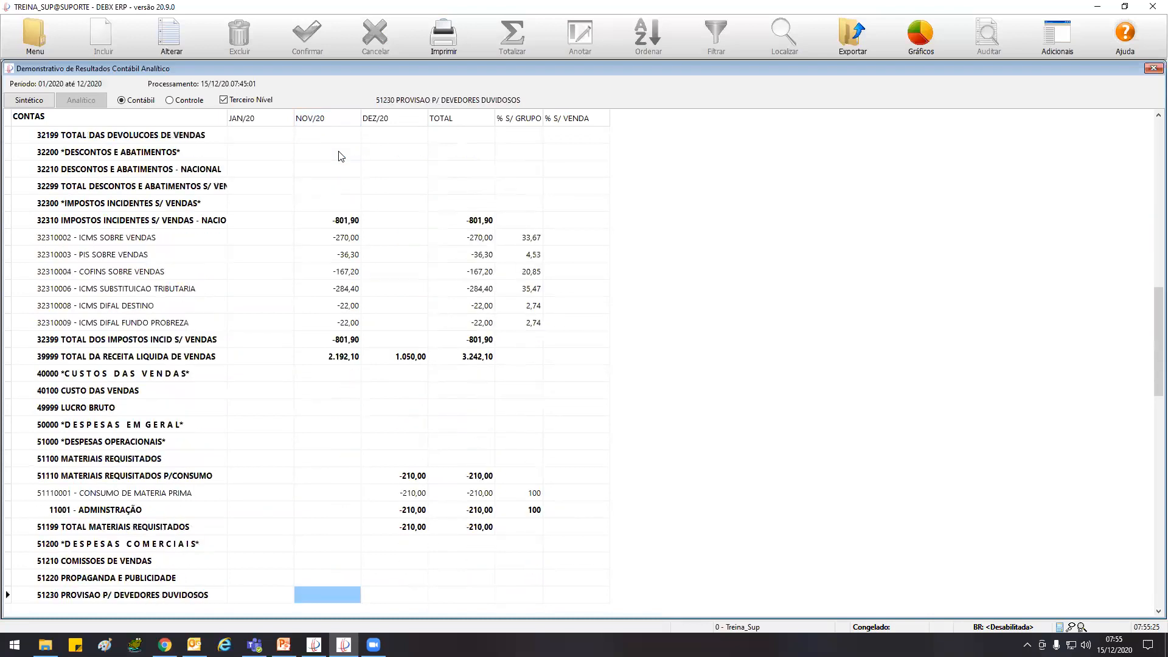
pyautogui.press('Down')
pyautogui.press('Down')
pyautogui.press('Down')
pyautogui.press('Down')
pyautogui.press('Down')
pyautogui.press('Down')
pyautogui.press('Down')
pyautogui.press('Down')
pyautogui.press('Down')
pyautogui.press('Down')
pyautogui.press('Down')
pyautogui.press('Down')
pyautogui.press('Down')
pyautogui.press('Down')
pyautogui.press('Down')
pyautogui.press('Down')
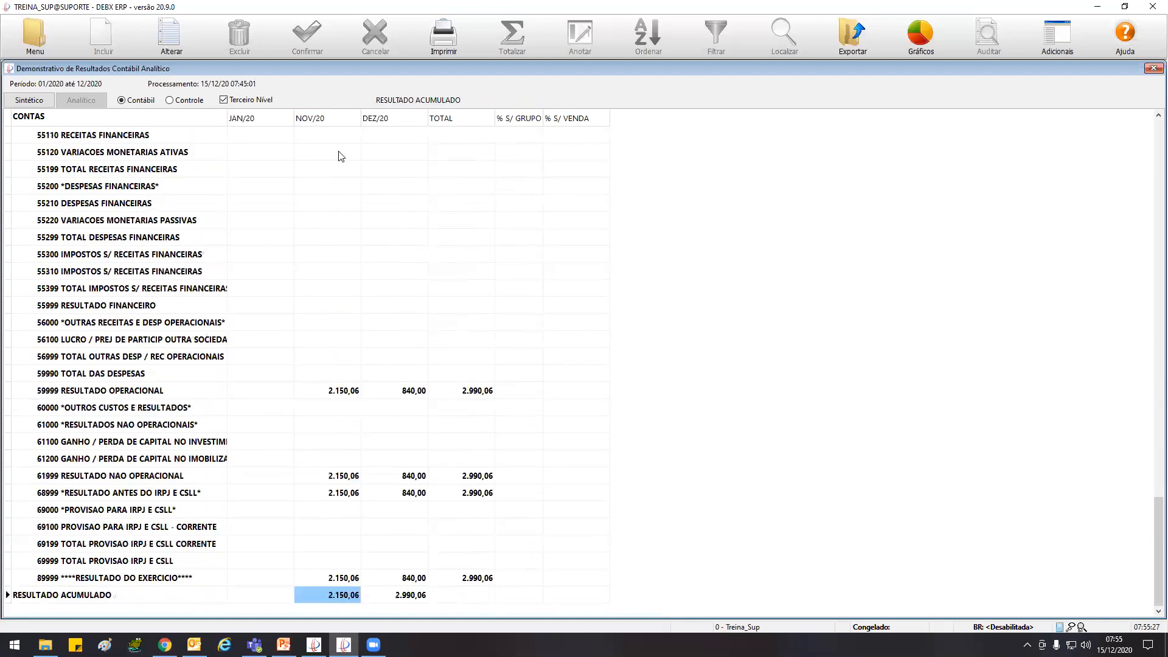
pyautogui.click(332, 395)
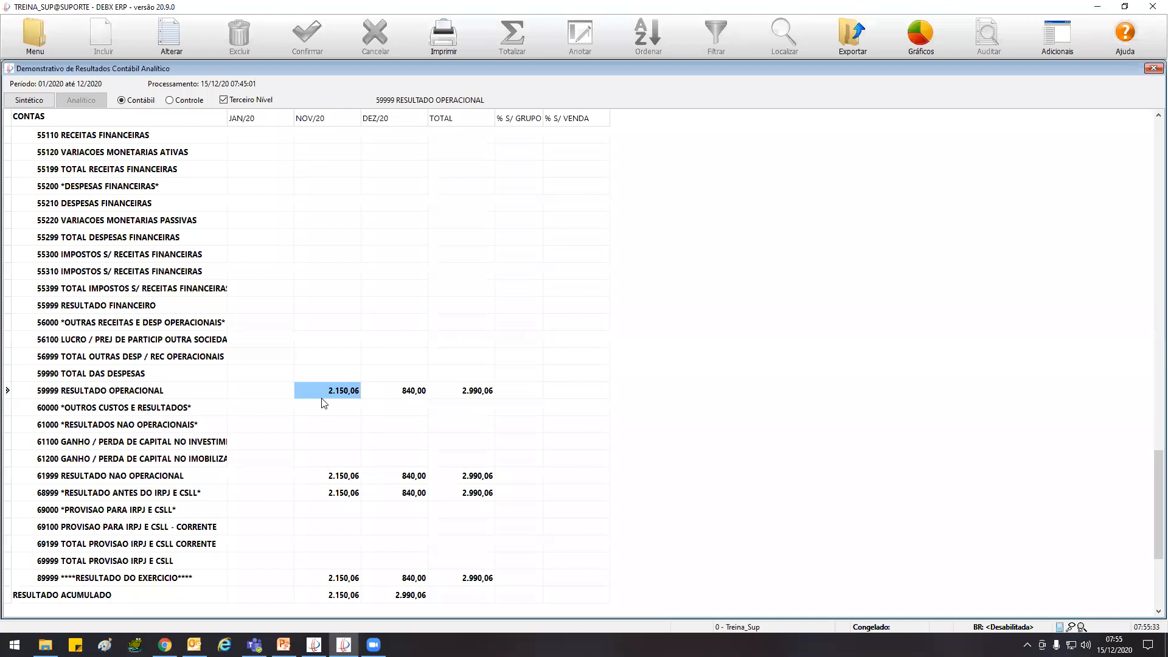
# Recheck the NOV/20 values of DESPESAS DE CARTORIOS and DEPRECIACOES, and go back up to the sales tax accounts
pyautogui.scroll(13, 324, 403)
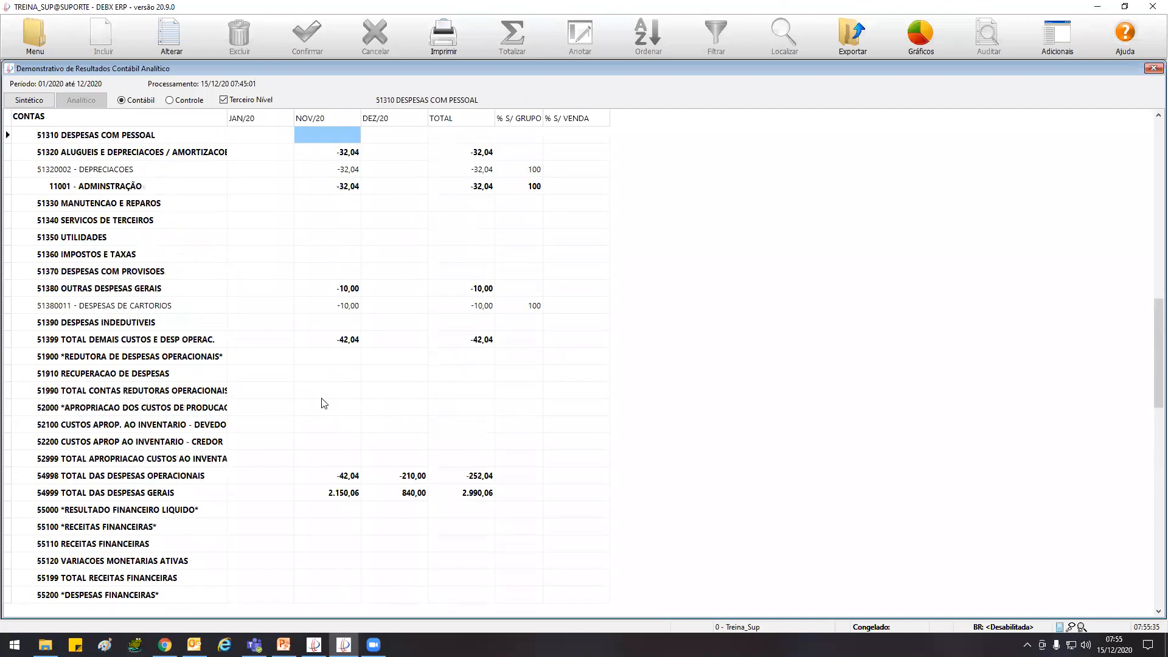
pyautogui.click(100, 309)
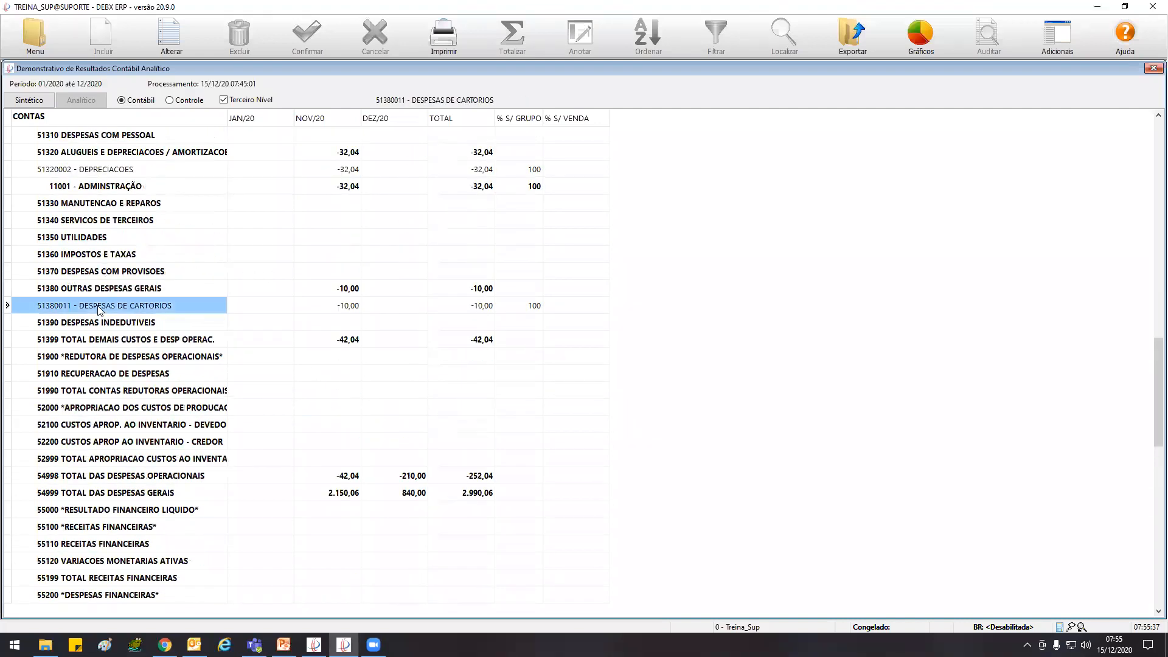
pyautogui.click(315, 307)
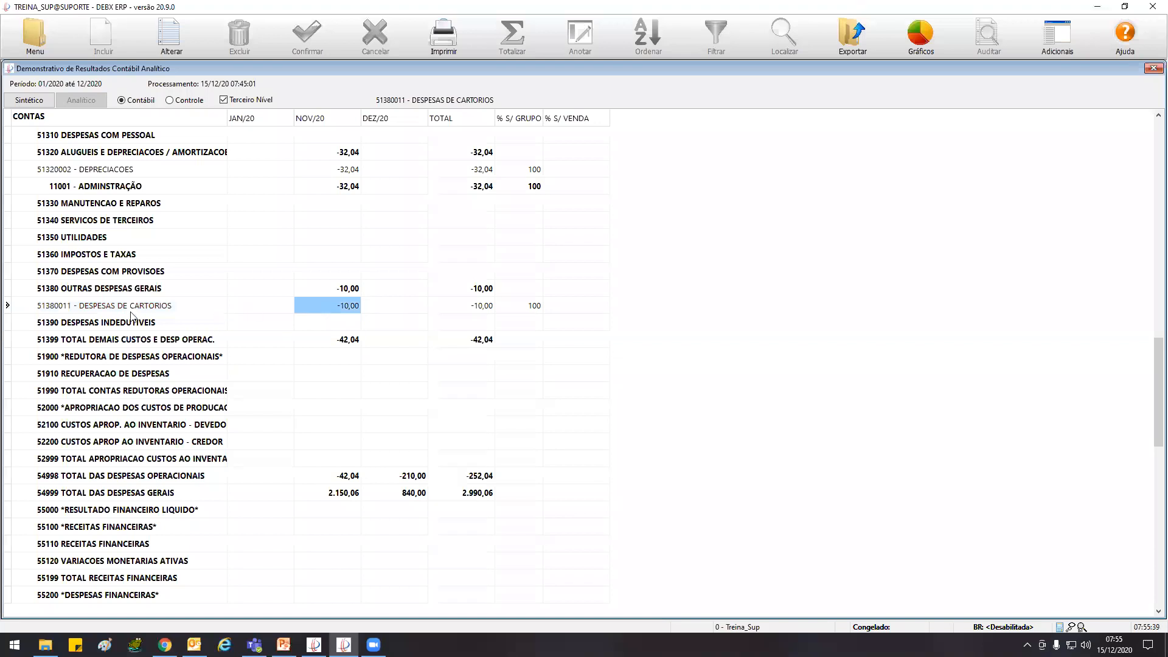
pyautogui.scroll(4, 292, 339)
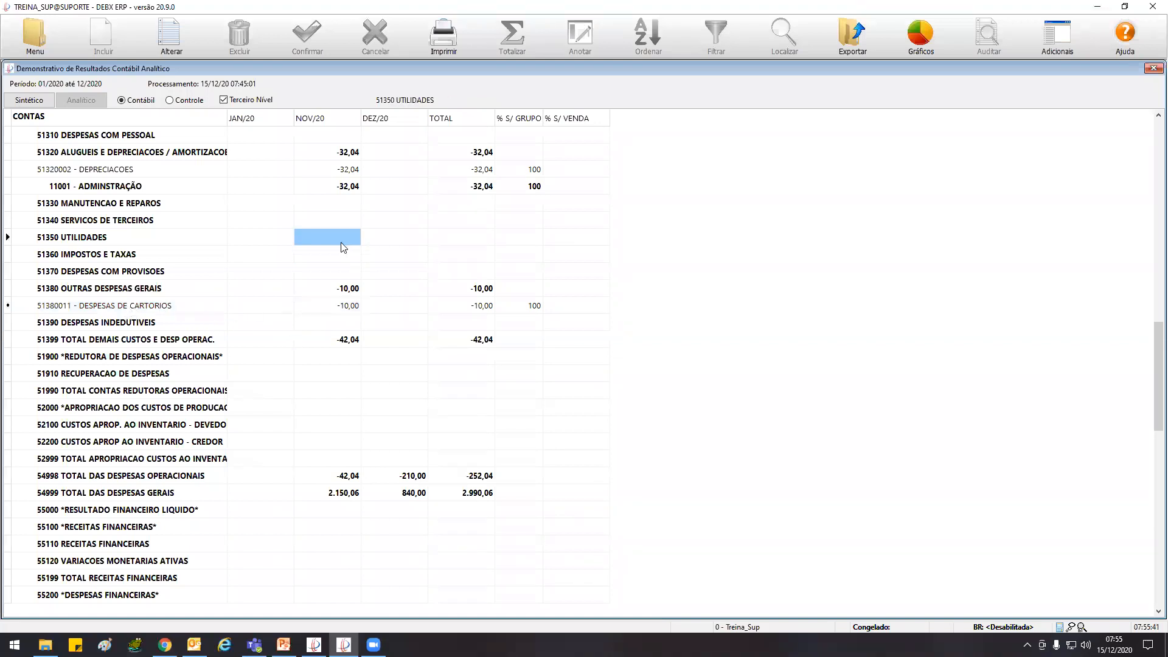
pyautogui.click(350, 169)
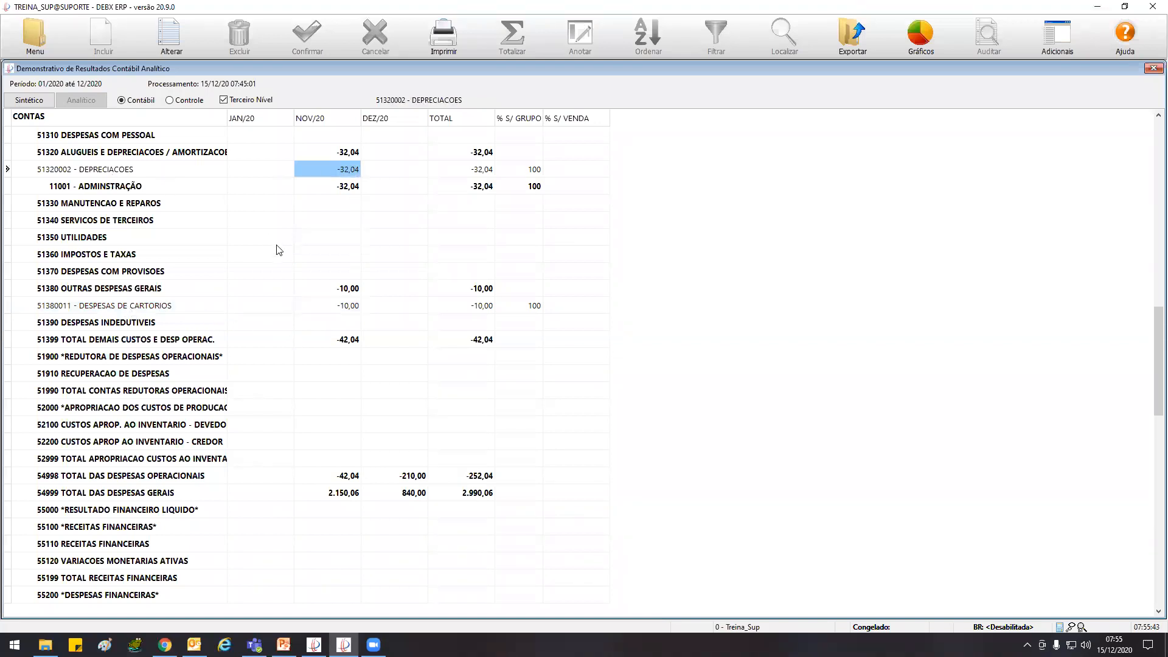
pyautogui.scroll(20, 277, 249)
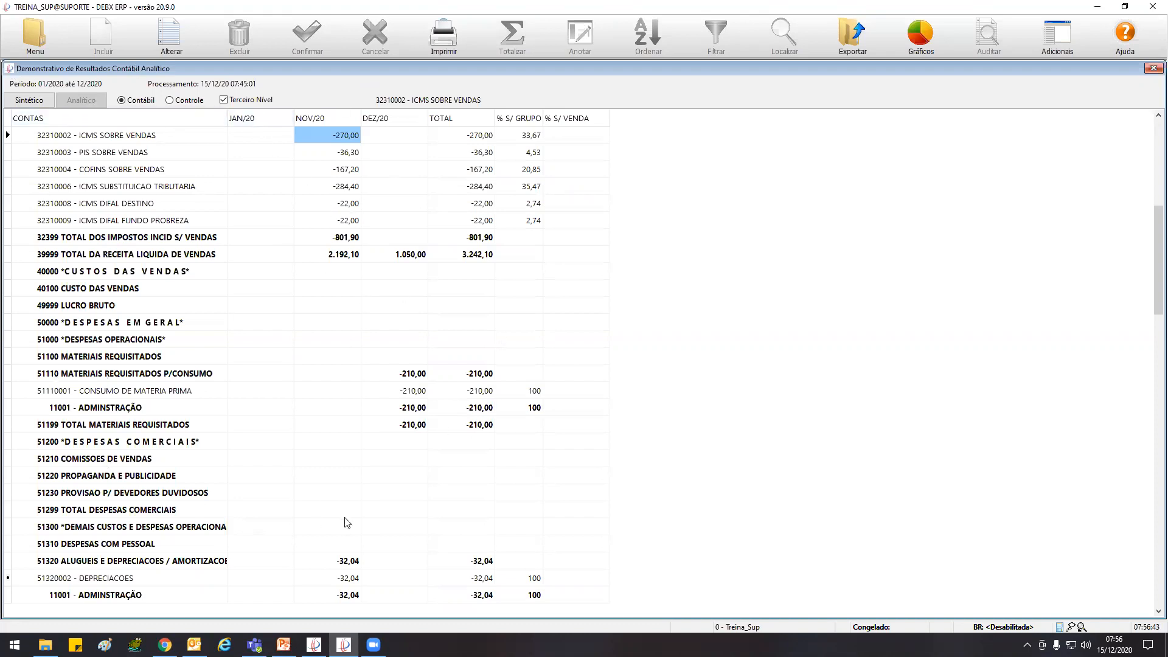
# Close the Demonstrativo de Resultados Contábil Analítico report
pyautogui.click(222, 100)
pyautogui.doubleClick(9, 69)
pyautogui.doubleClick(9, 70)
pyautogui.doubleClick(9, 70)
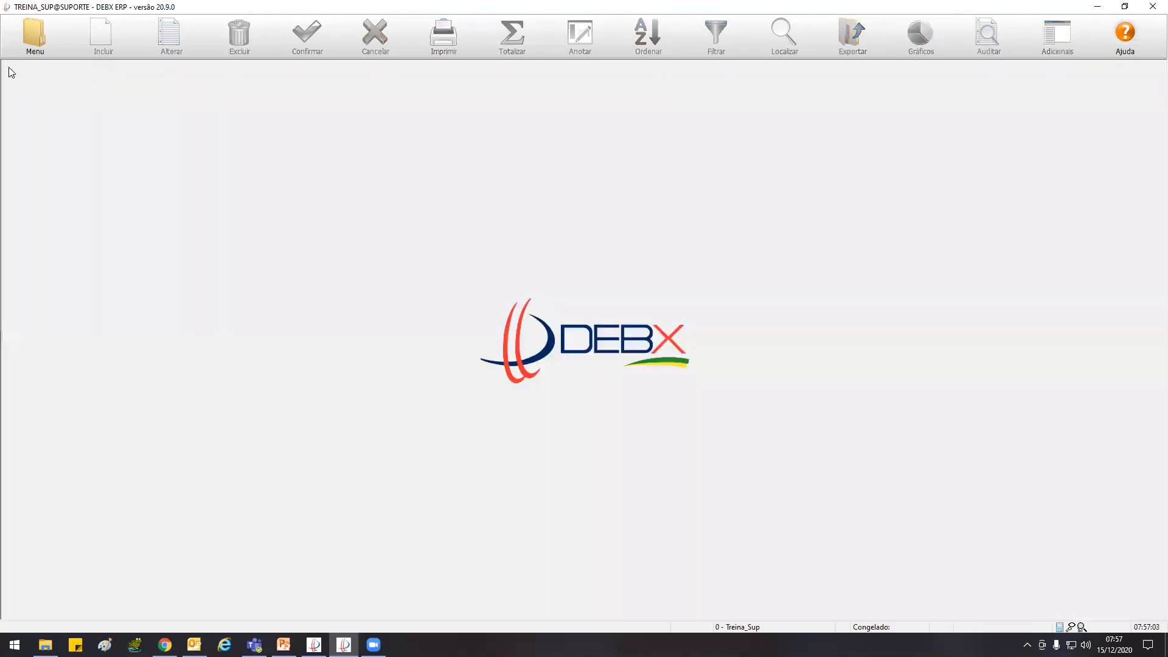
# Open the Encerramento de Exercício screen from the accounting closings and delete the 30/09/20 closing
pyautogui.click(33, 34)
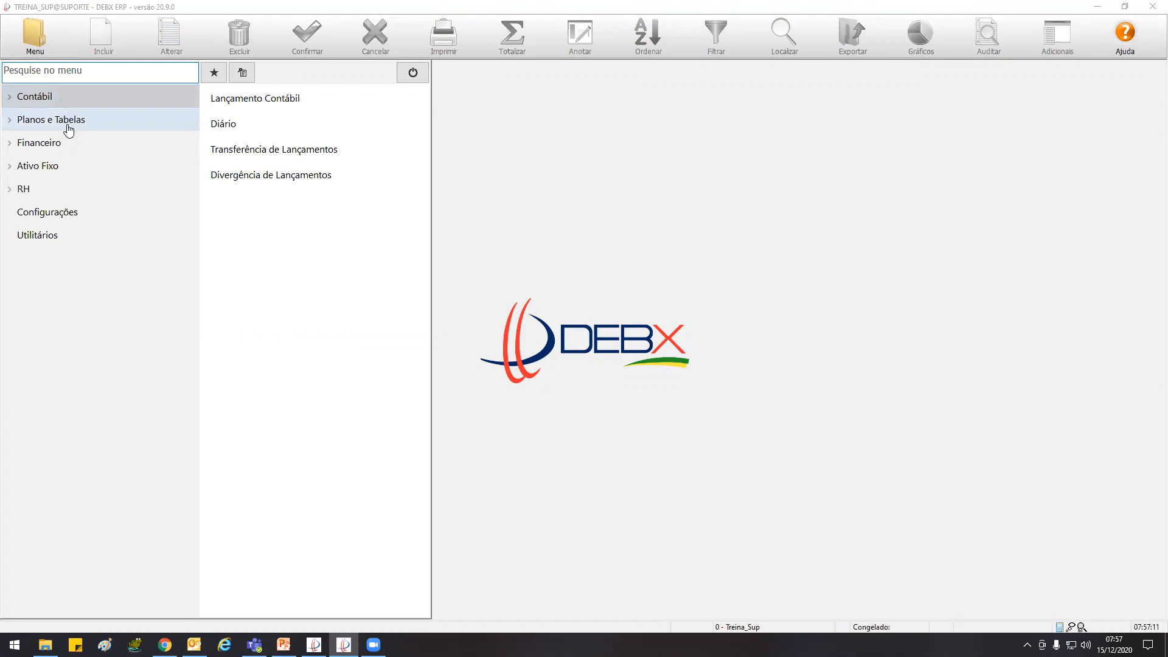
pyautogui.click(69, 99)
pyautogui.click(66, 171)
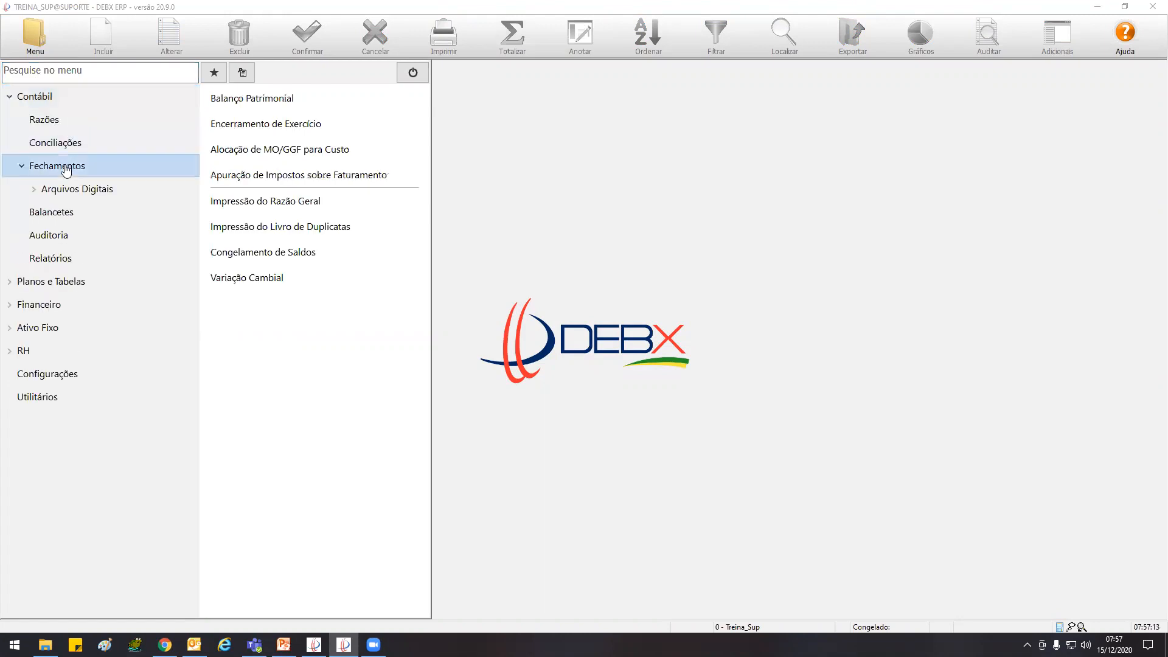
pyautogui.click(306, 124)
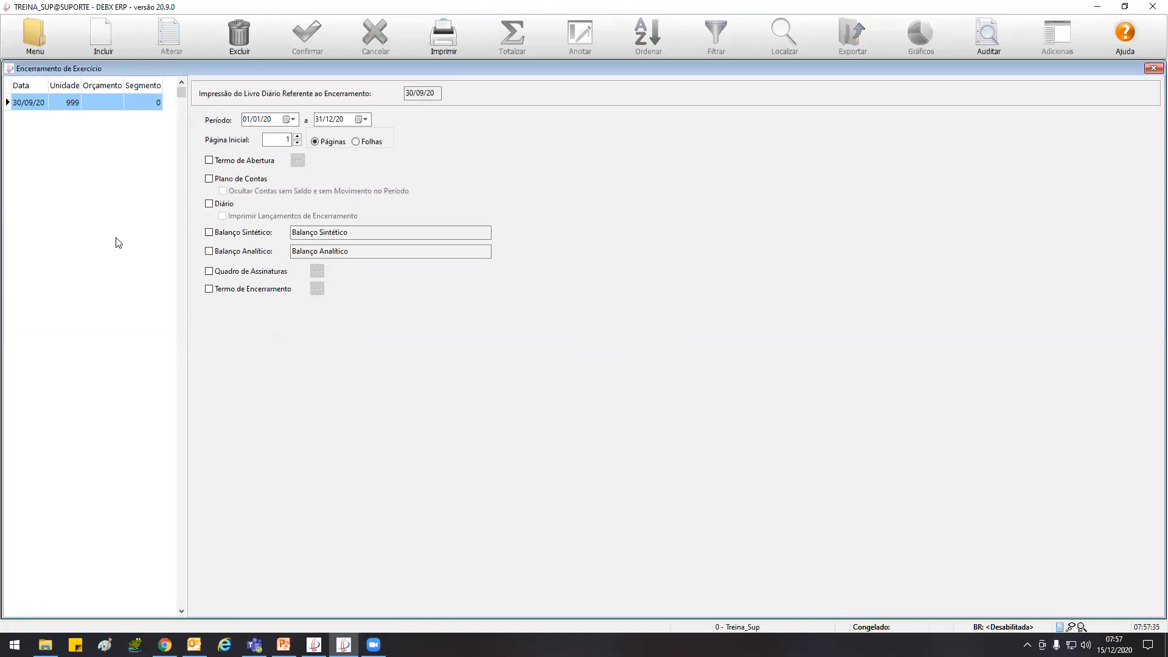
pyautogui.click(244, 28)
pyautogui.click(620, 340)
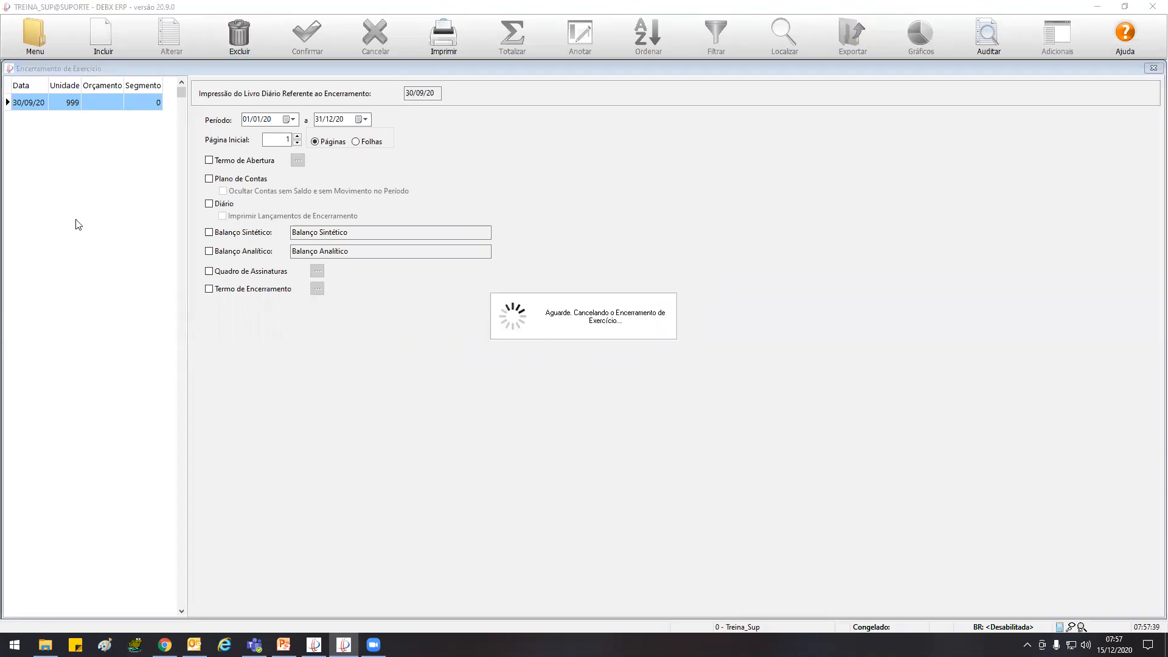
# Try to create a fiscal closing dated 31/12/20, proceeding despite the pending entry divergence
pyautogui.click(102, 31)
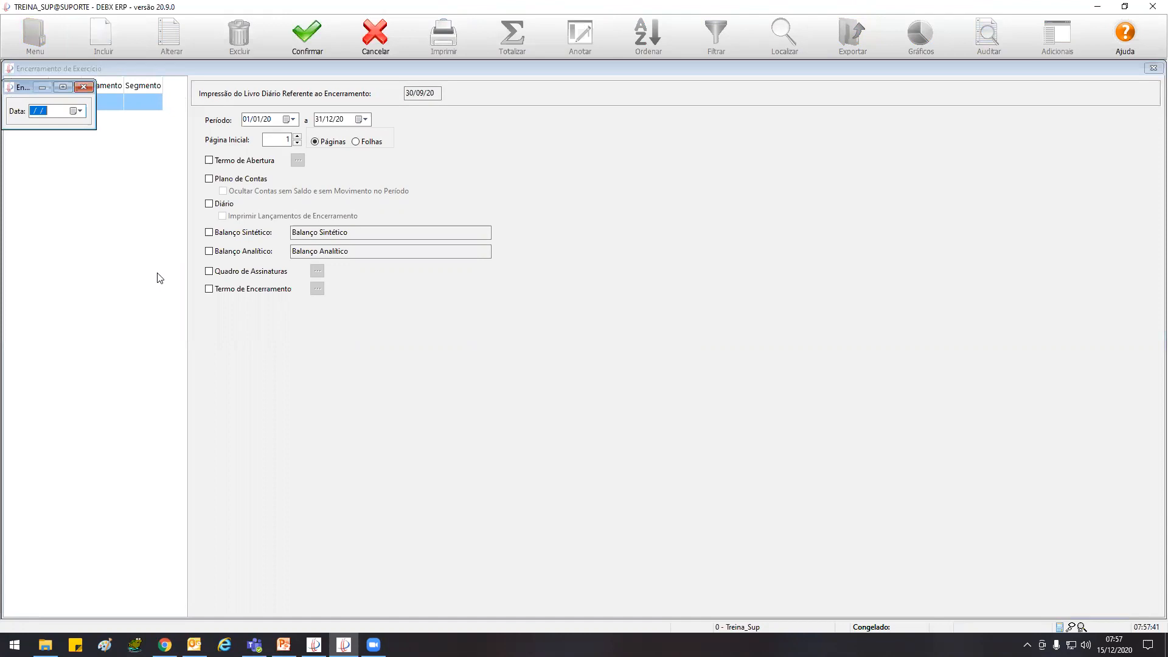
pyautogui.write('31/12/20')
pyautogui.click(307, 34)
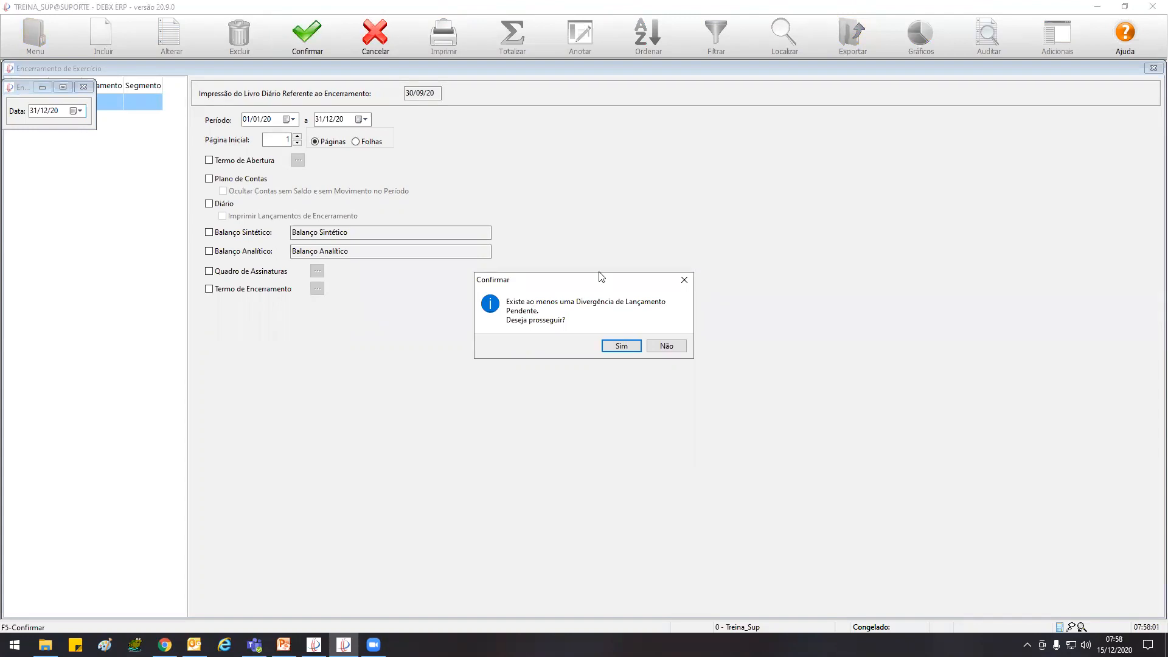
pyautogui.moveTo(598, 284); pyautogui.dragTo(359, 186)
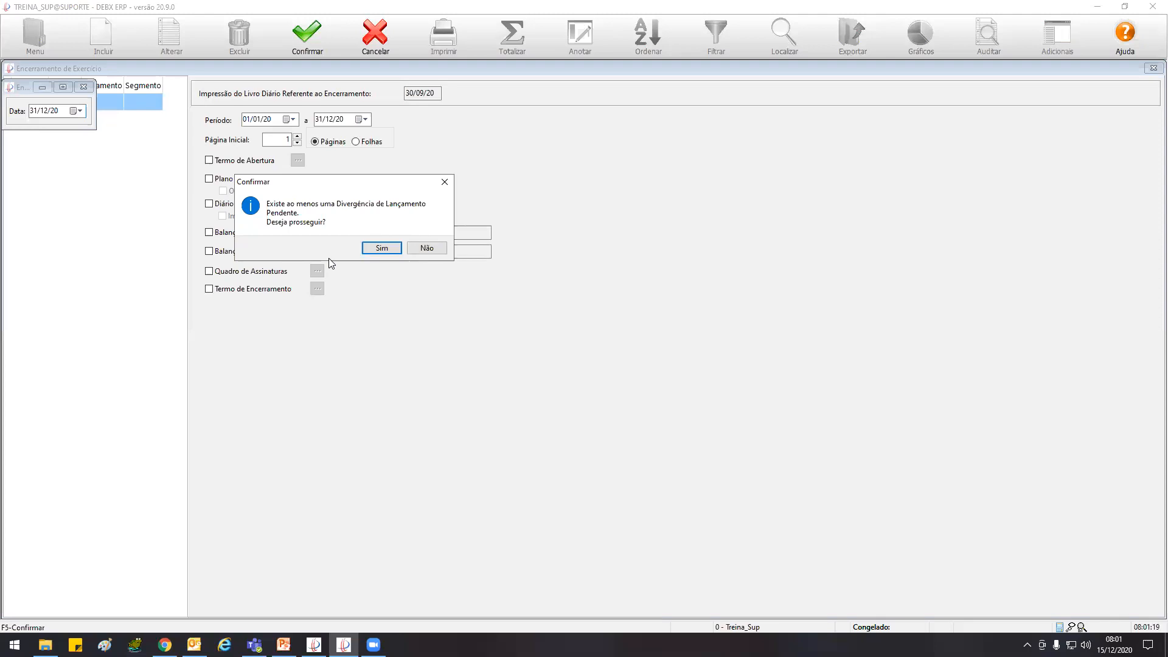
pyautogui.click(379, 248)
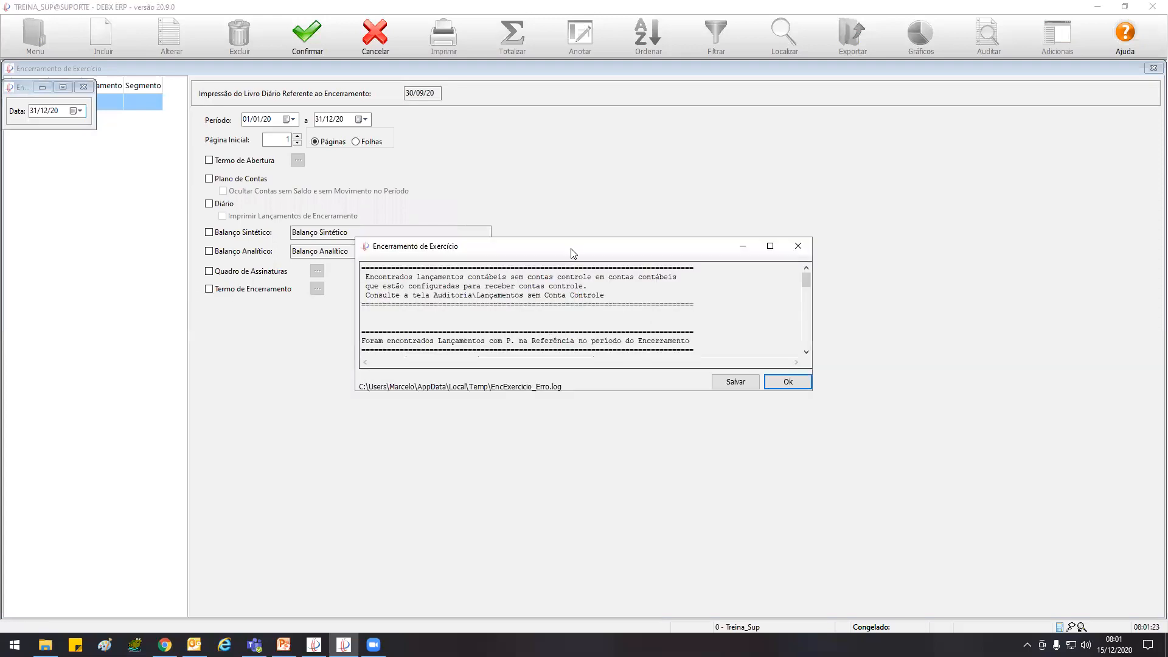
# Read the closing log's notices about entries without control accounts and entries with P. in the reference
pyautogui.moveTo(573, 250); pyautogui.dragTo(449, 123)
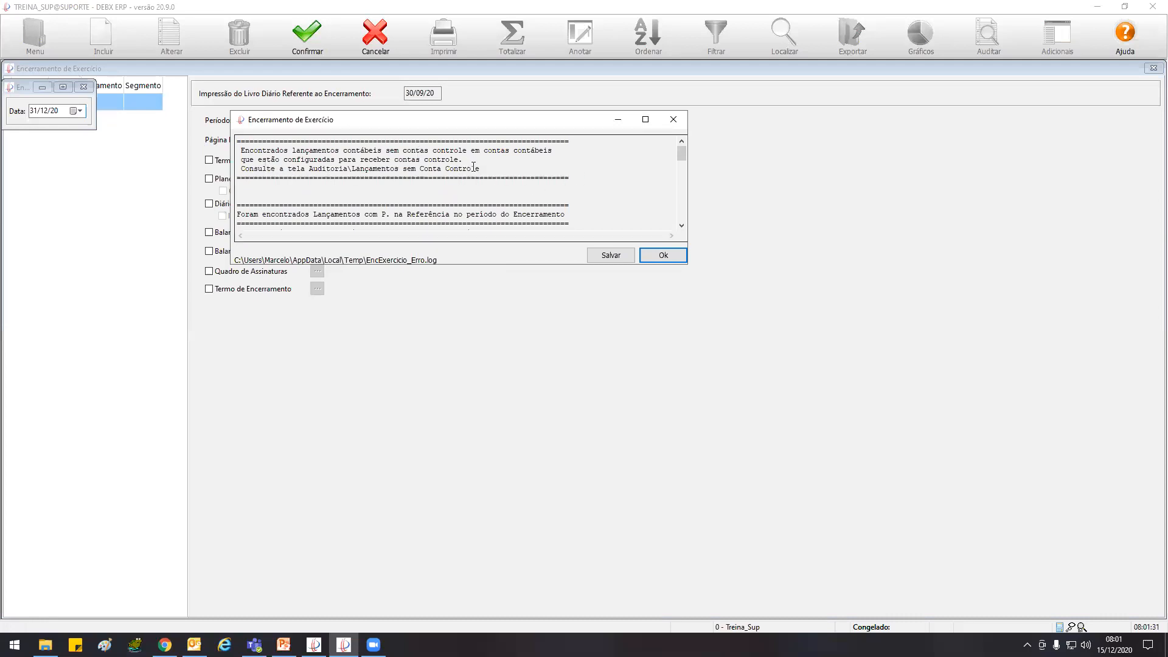
pyautogui.moveTo(484, 169); pyautogui.dragTo(354, 170)
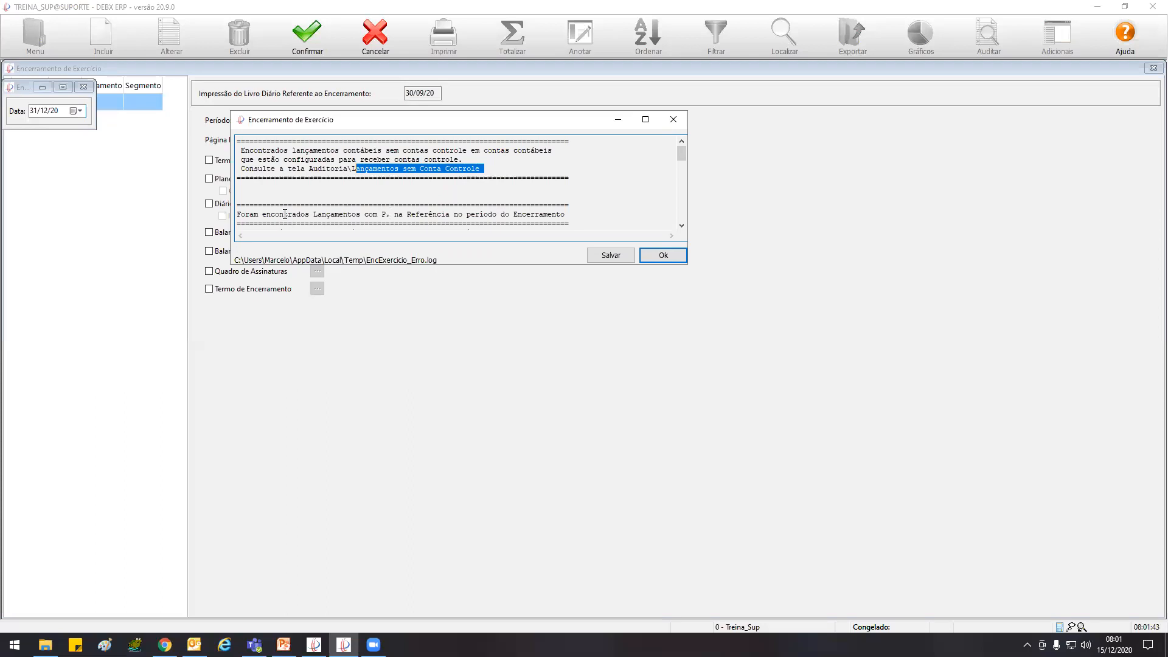
pyautogui.moveTo(254, 214); pyautogui.dragTo(552, 214)
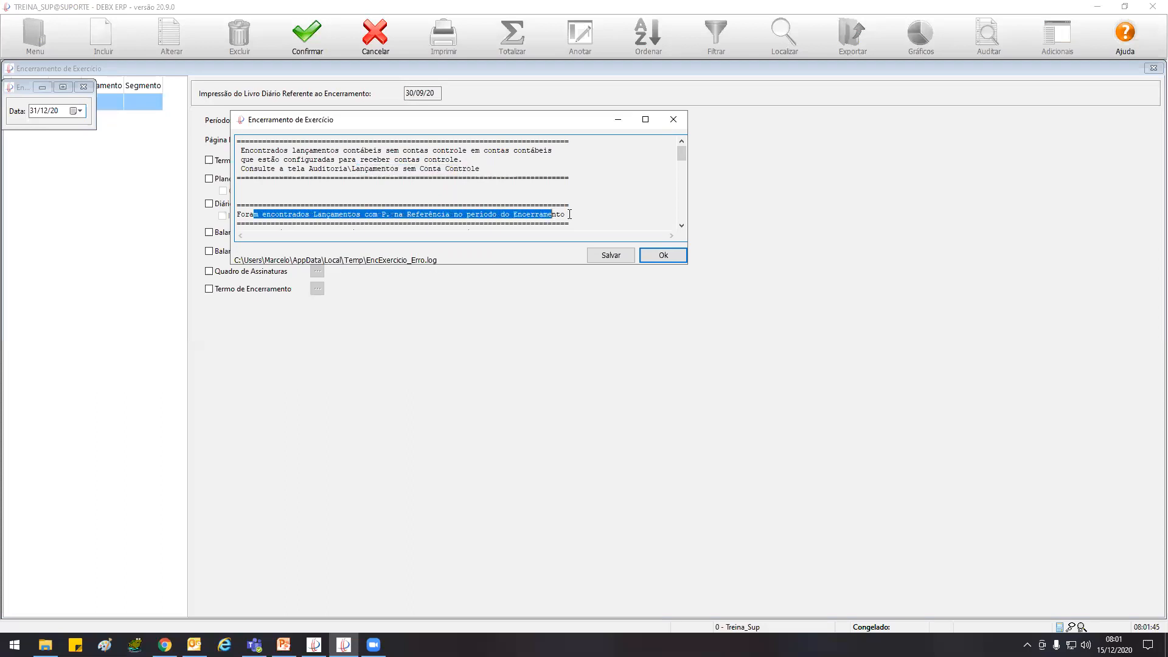
pyautogui.click(681, 225)
pyautogui.click(682, 225)
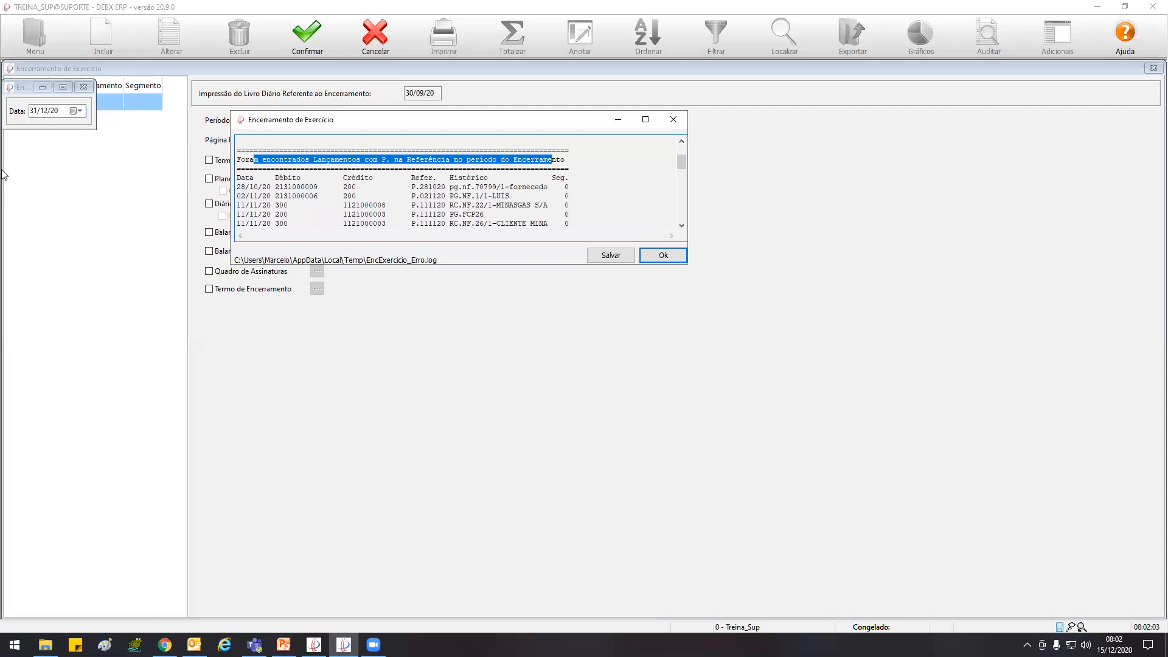
pyautogui.click(681, 225)
pyautogui.click(681, 226)
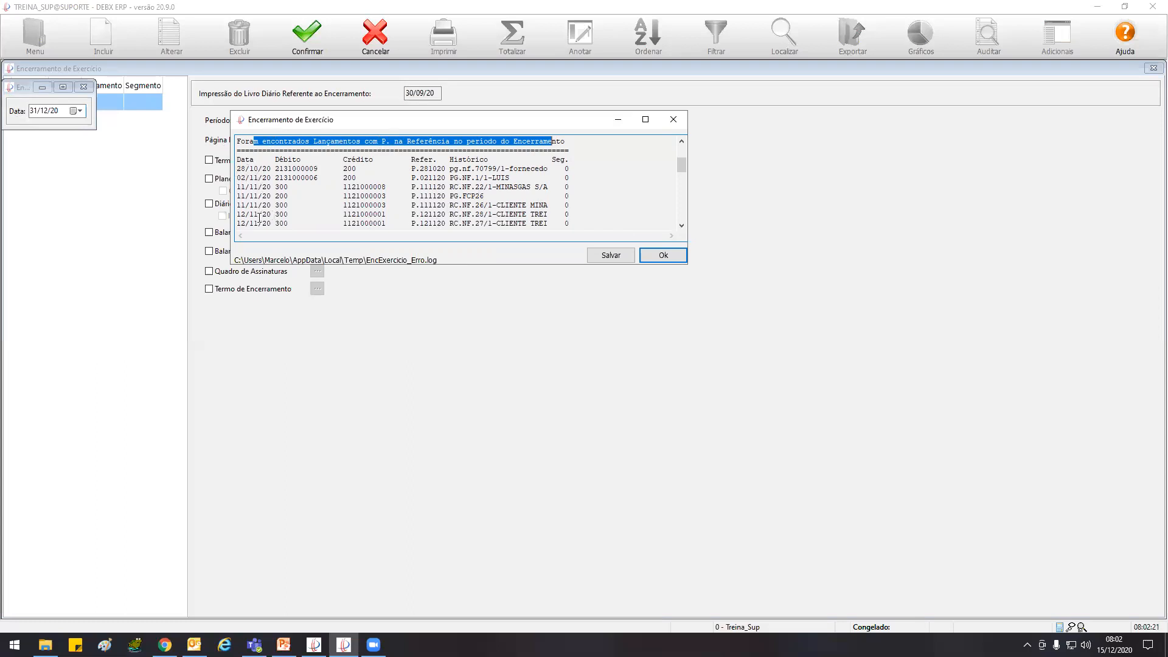
# Examine the log's list of P. entries, covering their dates, accounts and the first reference
pyautogui.moveTo(236, 159); pyautogui.dragTo(575, 228)
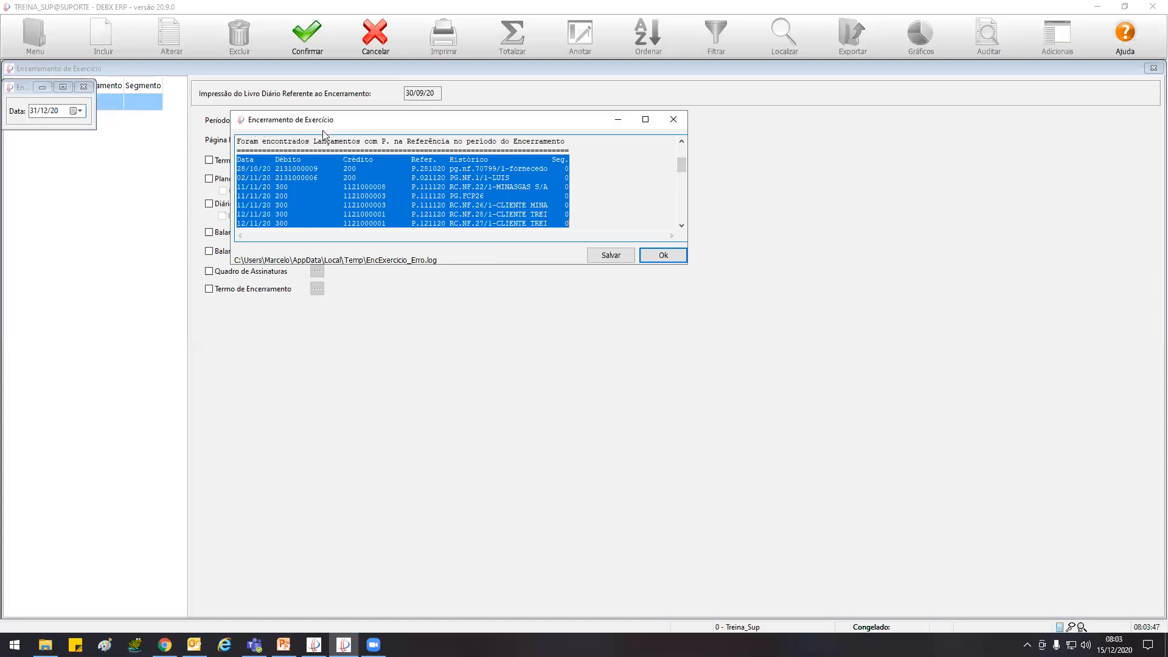
pyautogui.click(268, 179)
pyautogui.moveTo(238, 167); pyautogui.dragTo(277, 226)
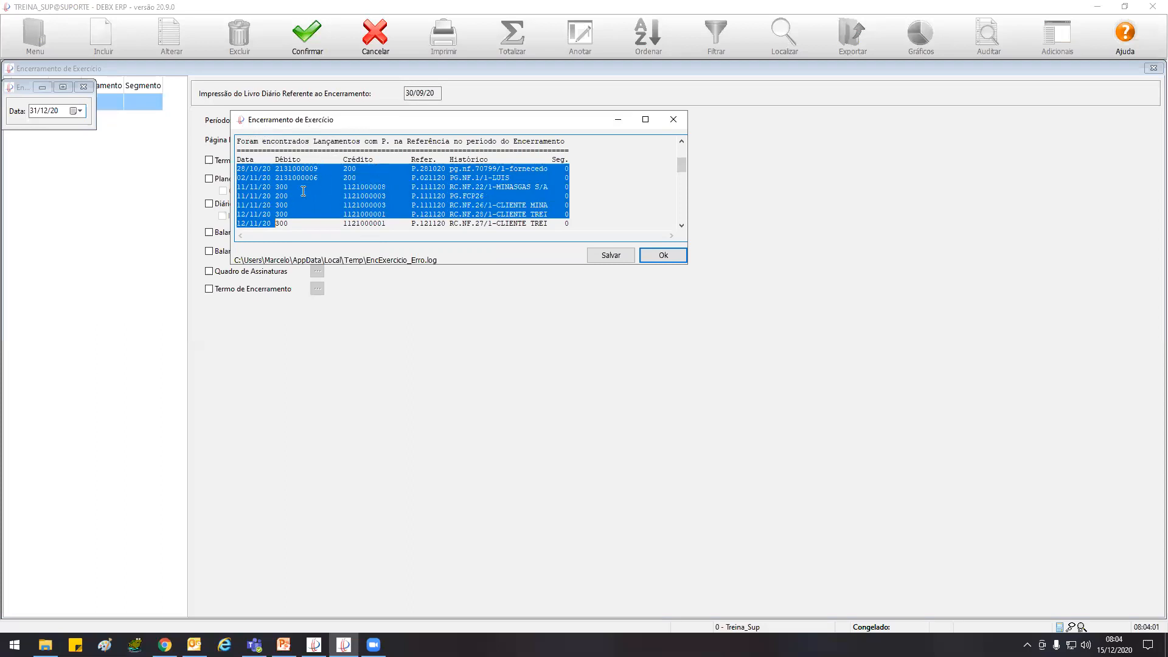
pyautogui.click(422, 172)
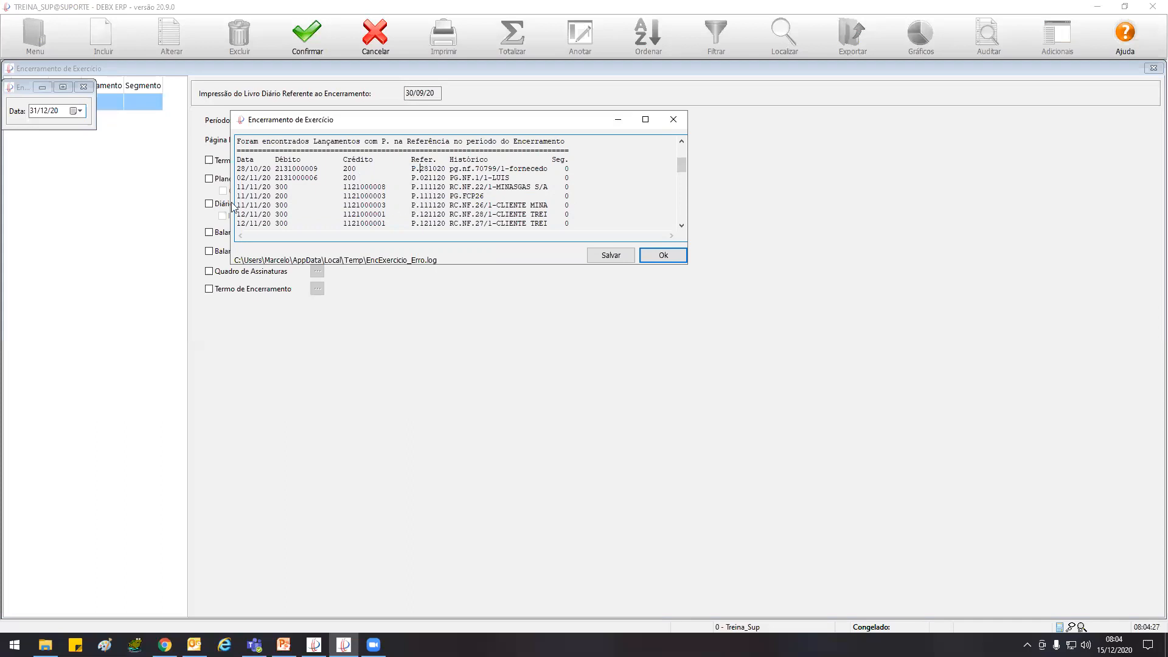
# Examine the 28/10/20 entry in the log, focusing on its credit account and its reference
pyautogui.moveTo(241, 168)
pyautogui.mouseDown()
pyautogui.moveTo(570, 166)
pyautogui.moveTo(239, 169)
pyautogui.mouseUp()
pyautogui.click(567, 166)
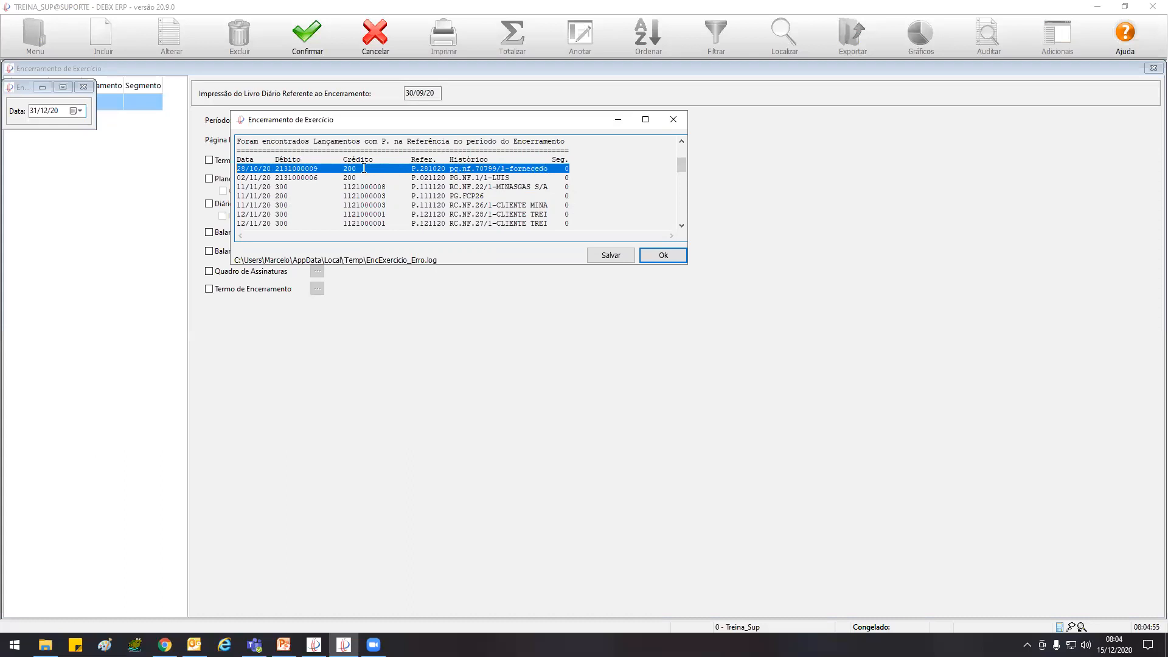
pyautogui.moveTo(361, 168); pyautogui.dragTo(348, 168)
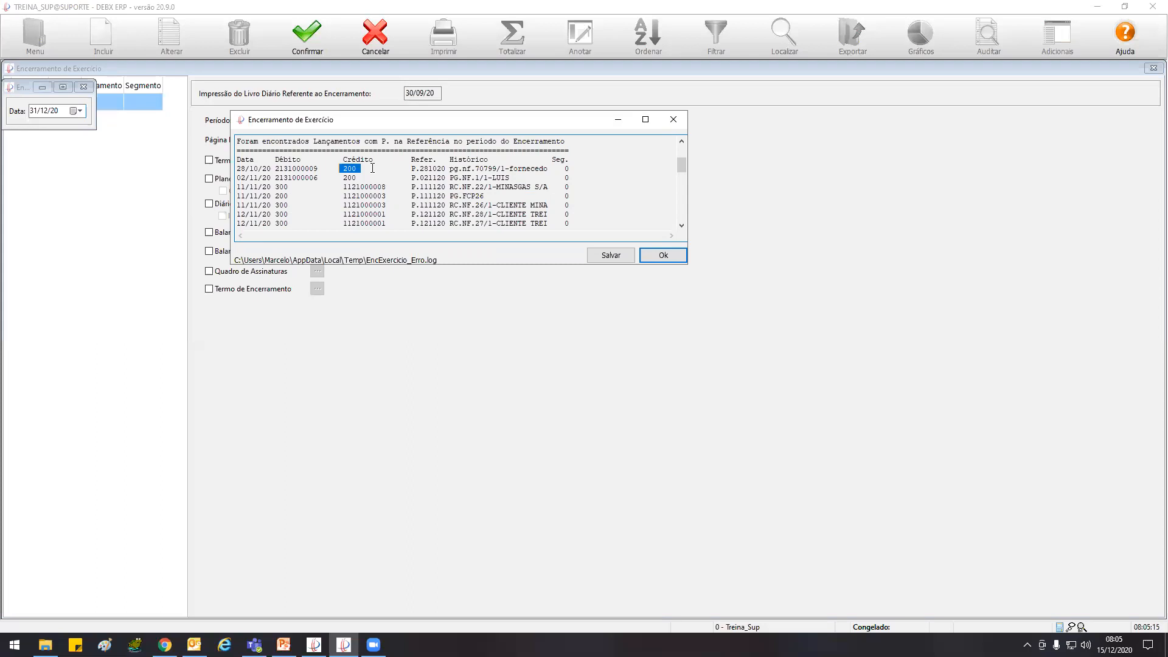
pyautogui.moveTo(237, 169); pyautogui.dragTo(572, 167)
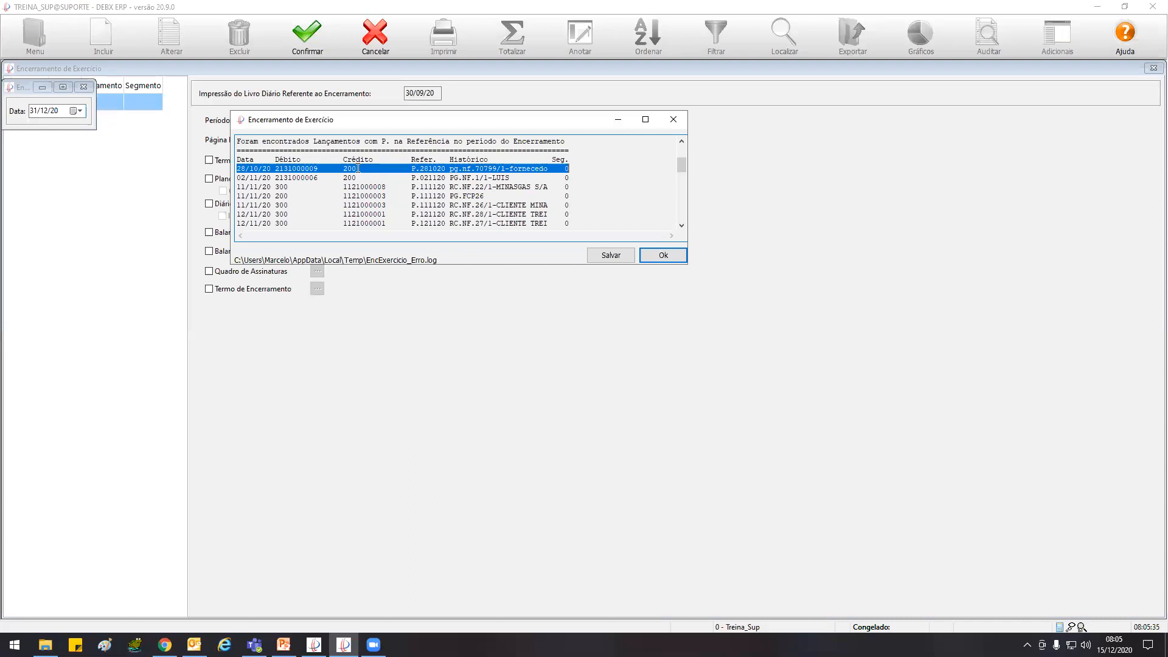
pyautogui.click(411, 169)
pyautogui.moveTo(413, 168); pyautogui.dragTo(445, 168)
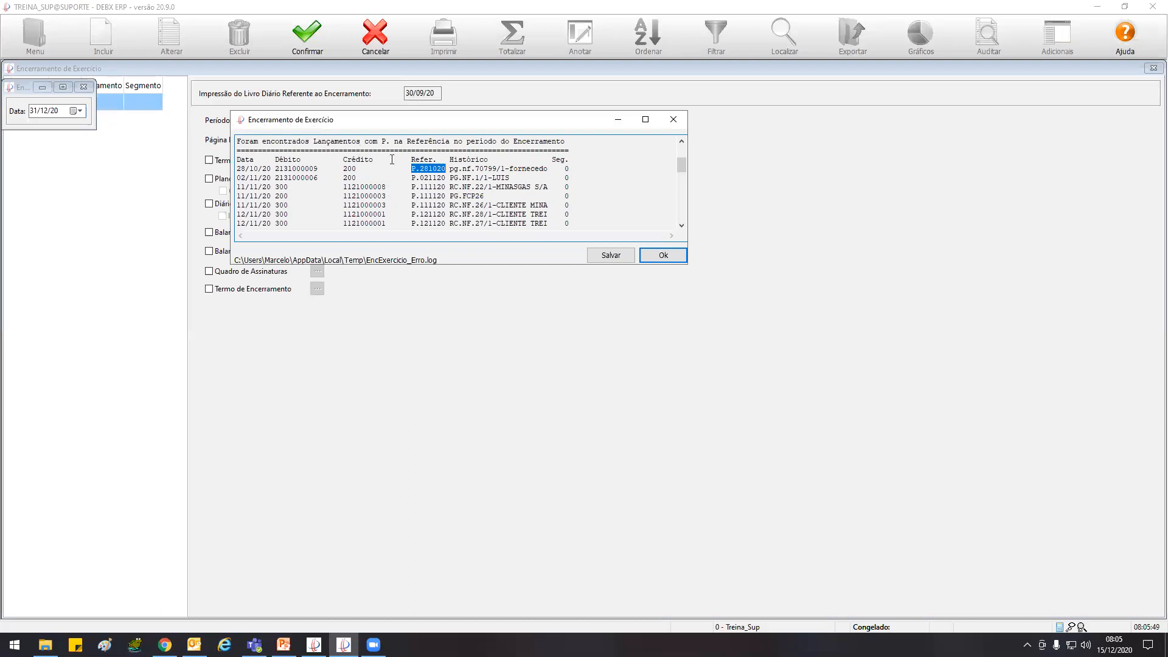
pyautogui.moveTo(552, 170); pyautogui.dragTo(237, 169)
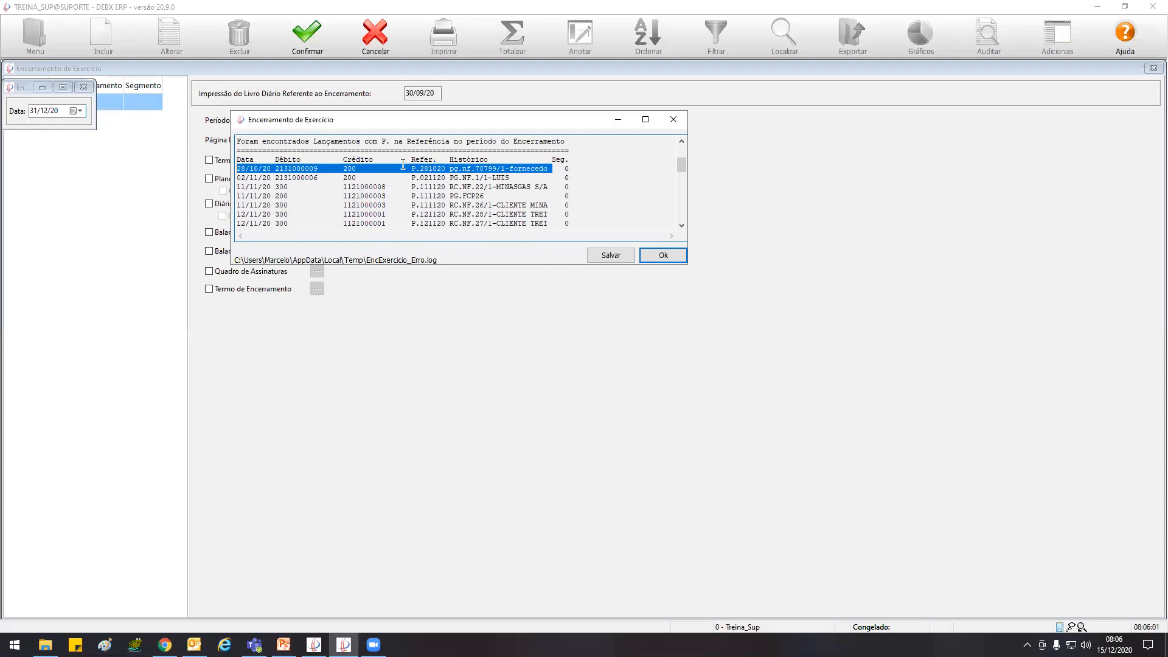
# Go over the Histórico heading and recheck the 28/10/20 entry's debit, credit, history and reference fields
pyautogui.moveTo(411, 160); pyautogui.dragTo(485, 160)
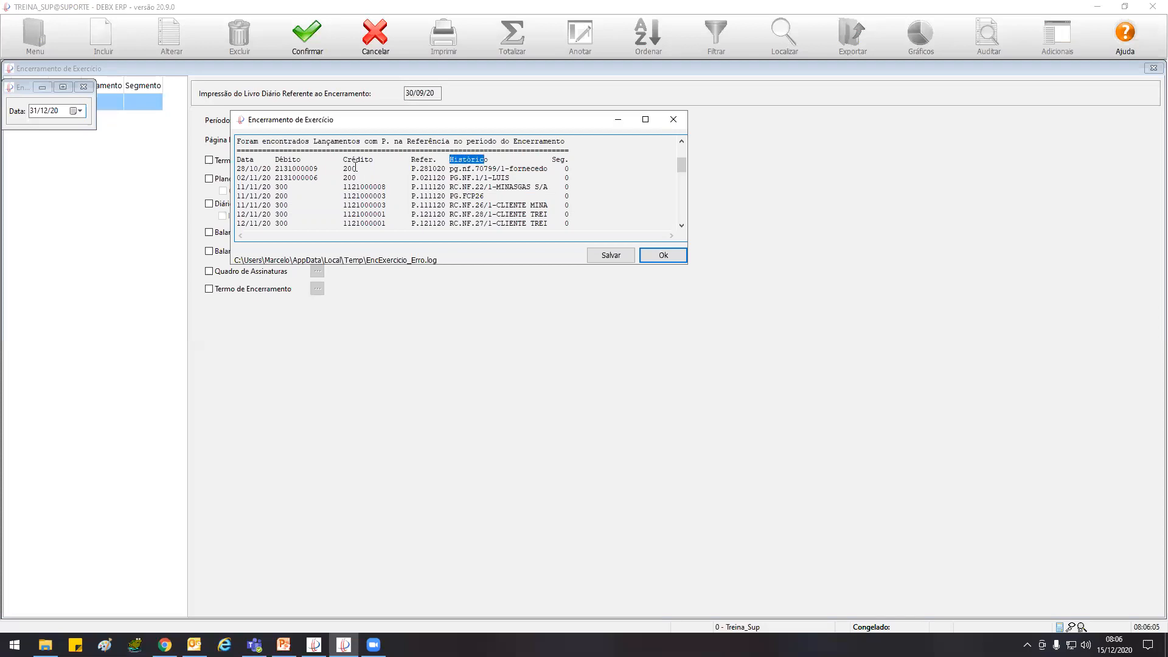
pyautogui.moveTo(344, 168); pyautogui.dragTo(364, 169)
pyautogui.moveTo(288, 170); pyautogui.dragTo(309, 169)
pyautogui.moveTo(449, 169); pyautogui.dragTo(480, 169)
pyautogui.moveTo(446, 169); pyautogui.dragTo(410, 169)
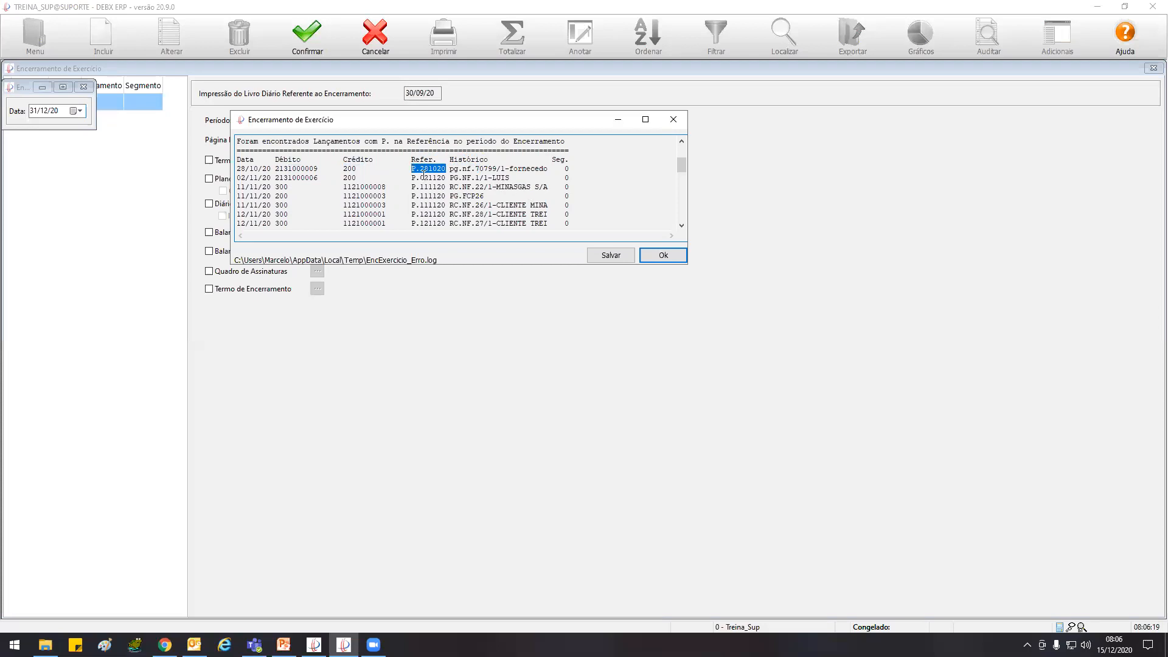
pyautogui.moveTo(411, 168); pyautogui.dragTo(446, 169)
pyautogui.doubleClick(358, 169)
pyautogui.moveTo(411, 169); pyautogui.dragTo(447, 169)
# Review the P. entries in the log down to 09/12/20 and close the log
pyautogui.click(454, 185)
pyautogui.moveTo(236, 169); pyautogui.dragTo(550, 247)
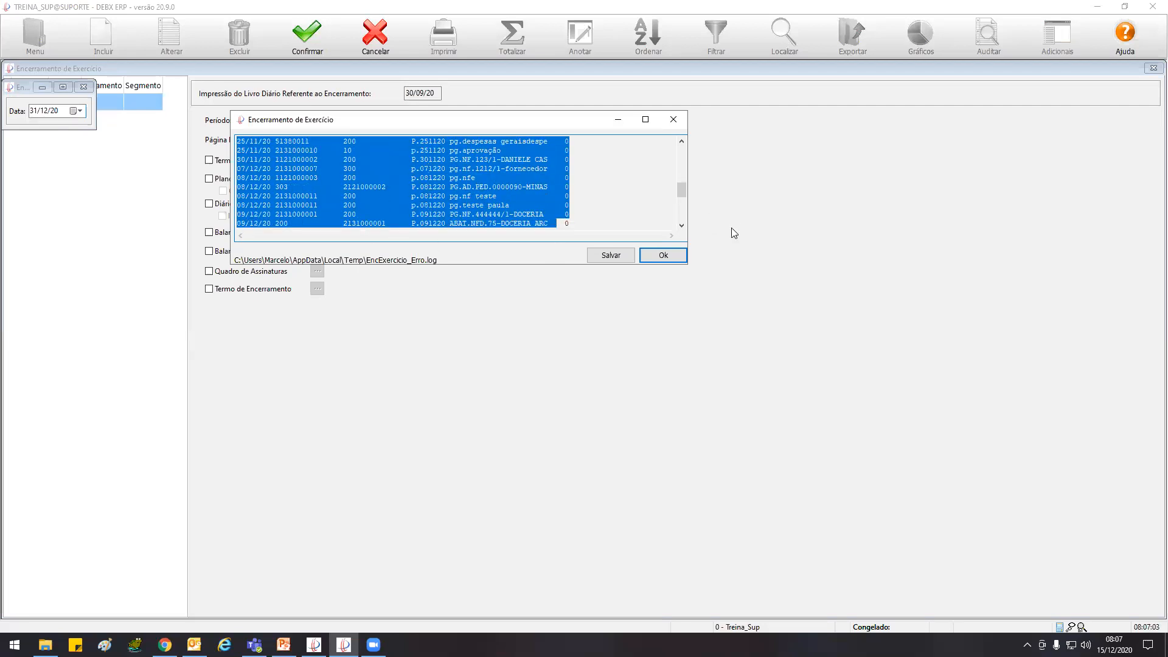
pyautogui.click(664, 255)
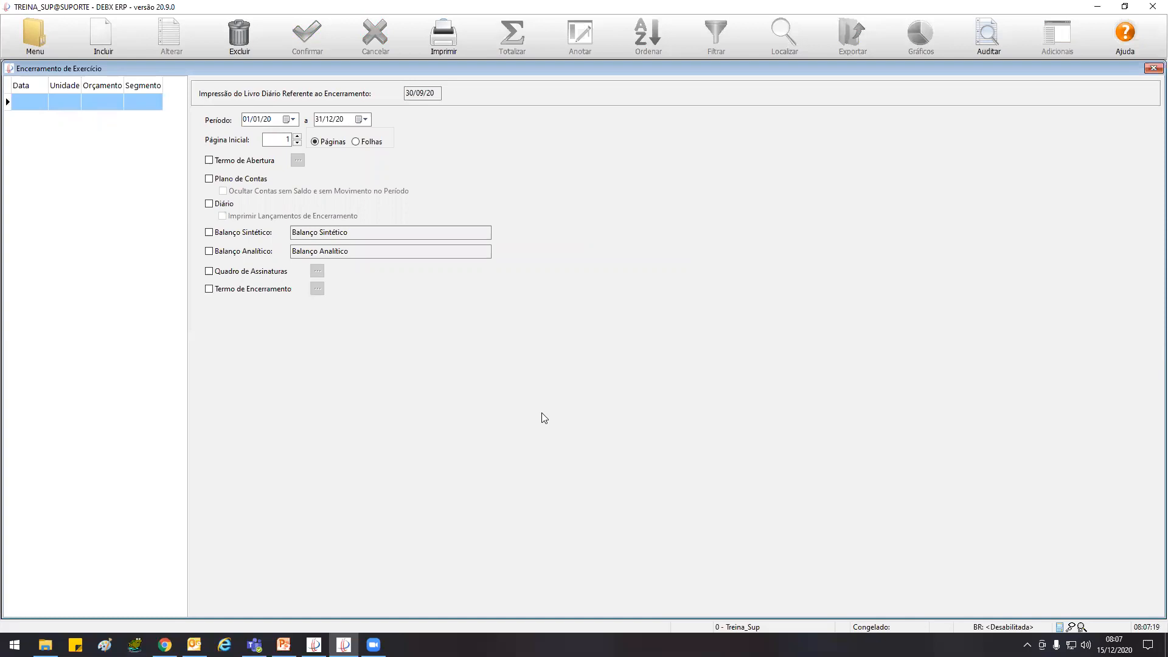
# Create a fiscal closing dated 30/09/20, proceeding despite the pending entry divergence
pyautogui.click(104, 38)
pyautogui.write('310920')
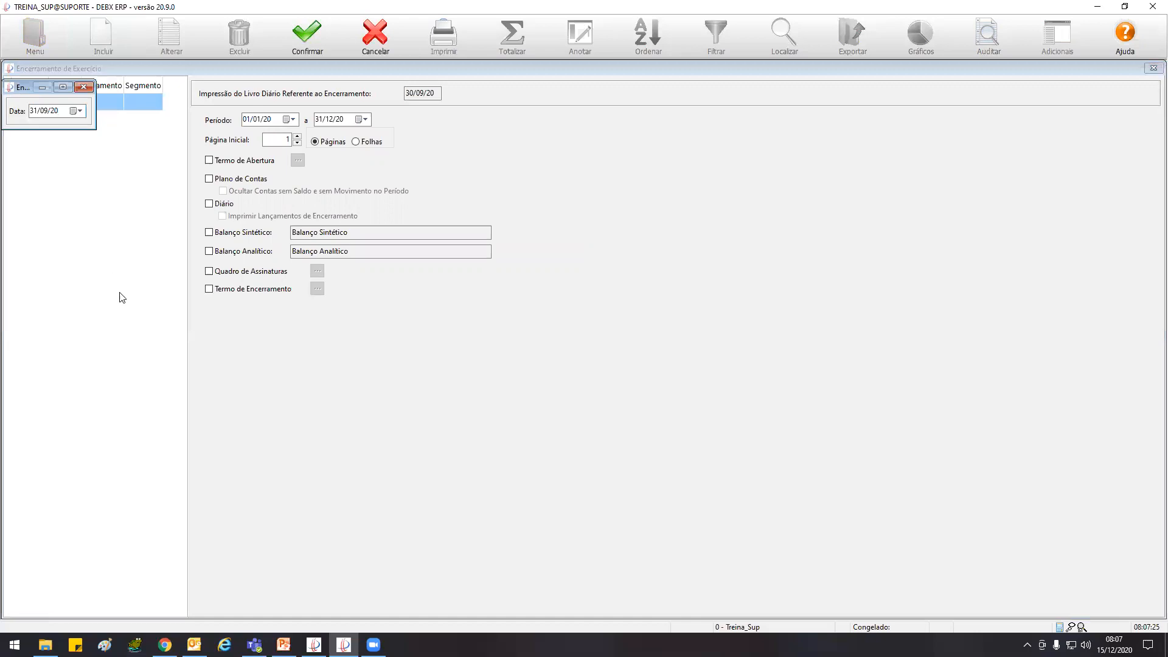
pyautogui.click(307, 37)
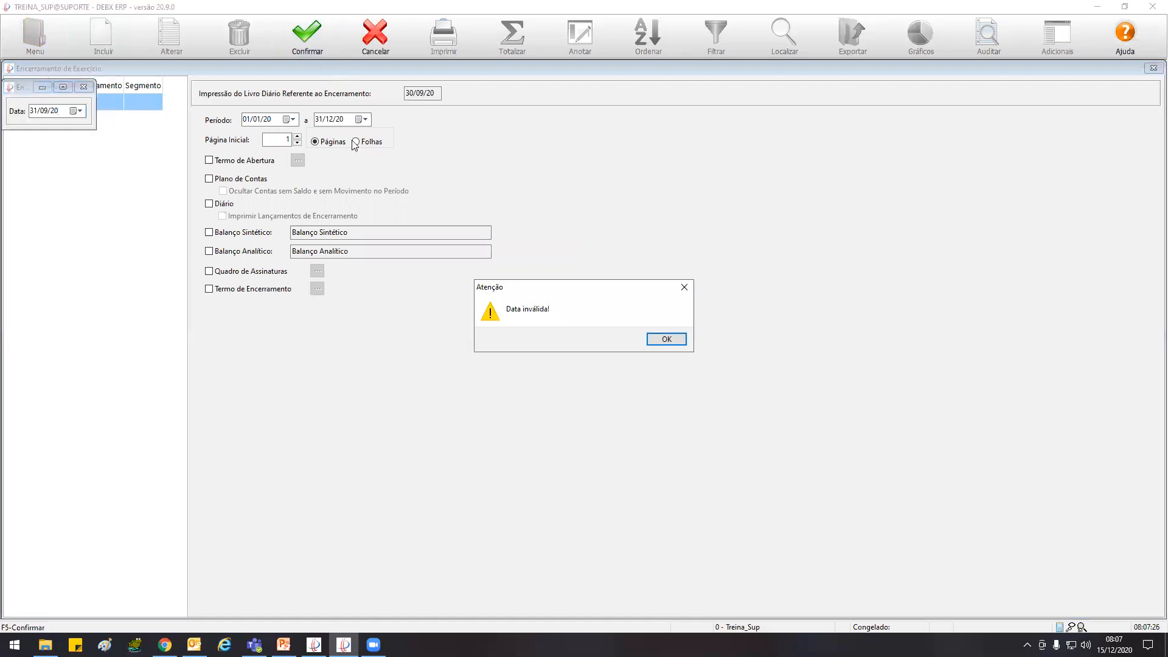
pyautogui.click(666, 339)
pyautogui.click(36, 111)
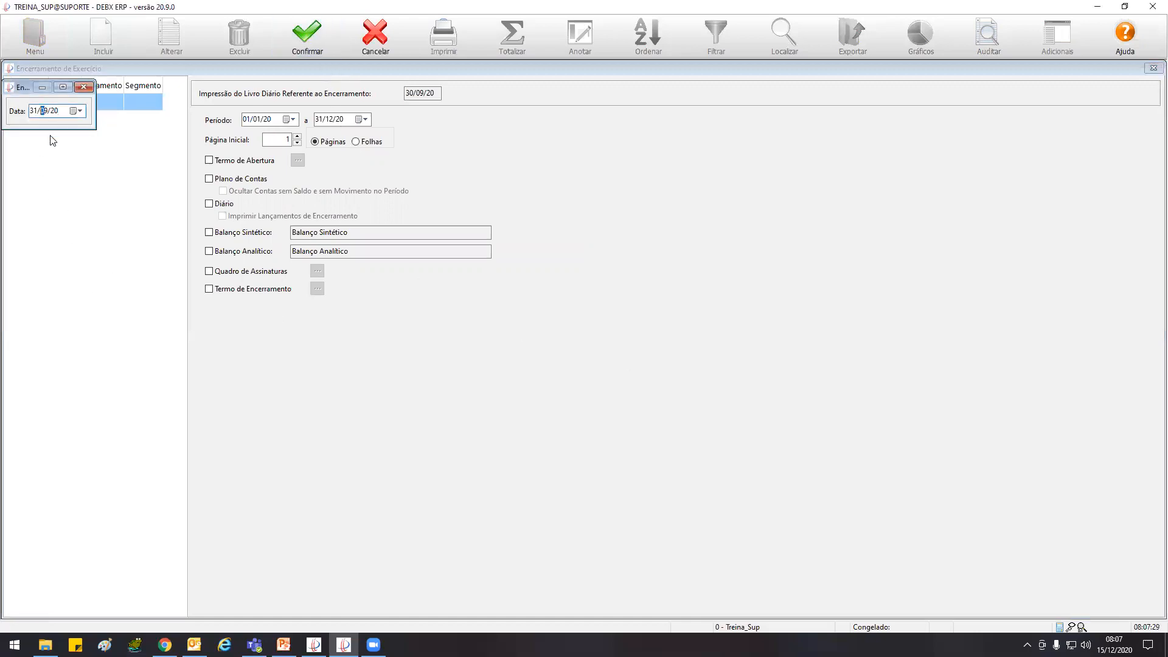
pyautogui.press('BackSpace')
pyautogui.press('BackSpace')
pyautogui.write('30')
pyautogui.click(310, 44)
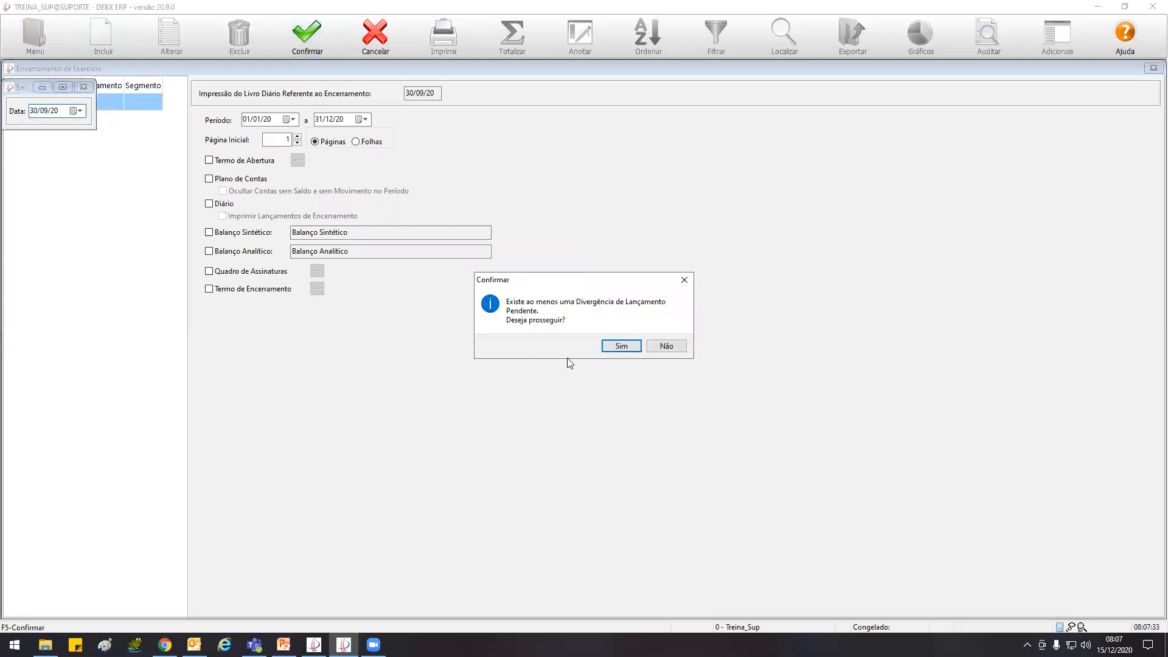
pyautogui.click(619, 344)
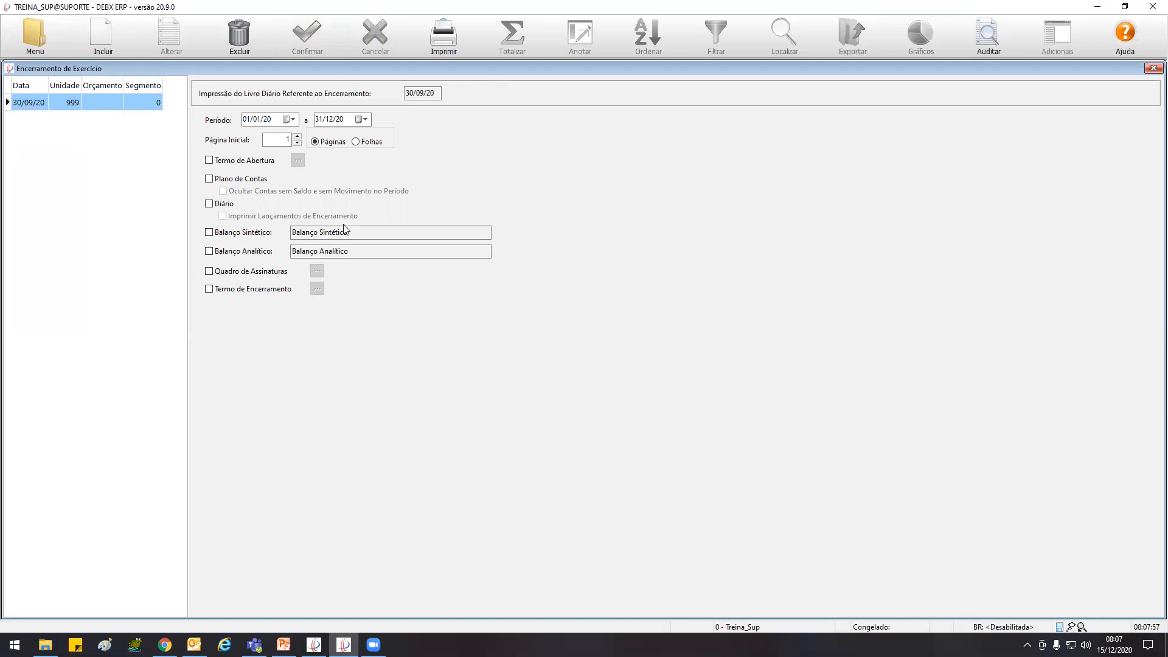
# Open the Razão Contábil for account 55210007 OUTRAS DESPESAS PAGAS, filtering the account descriptions by "despe"
pyautogui.click(35, 26)
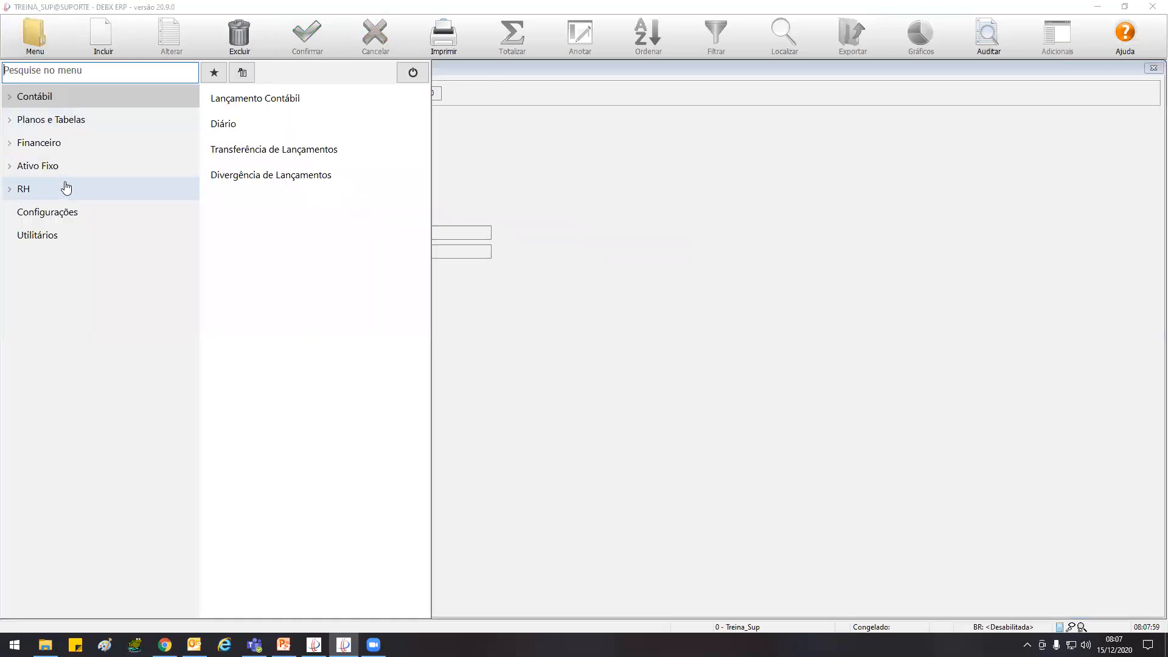
pyautogui.click(58, 108)
pyautogui.moveTo(67, 126)
pyautogui.click(268, 102)
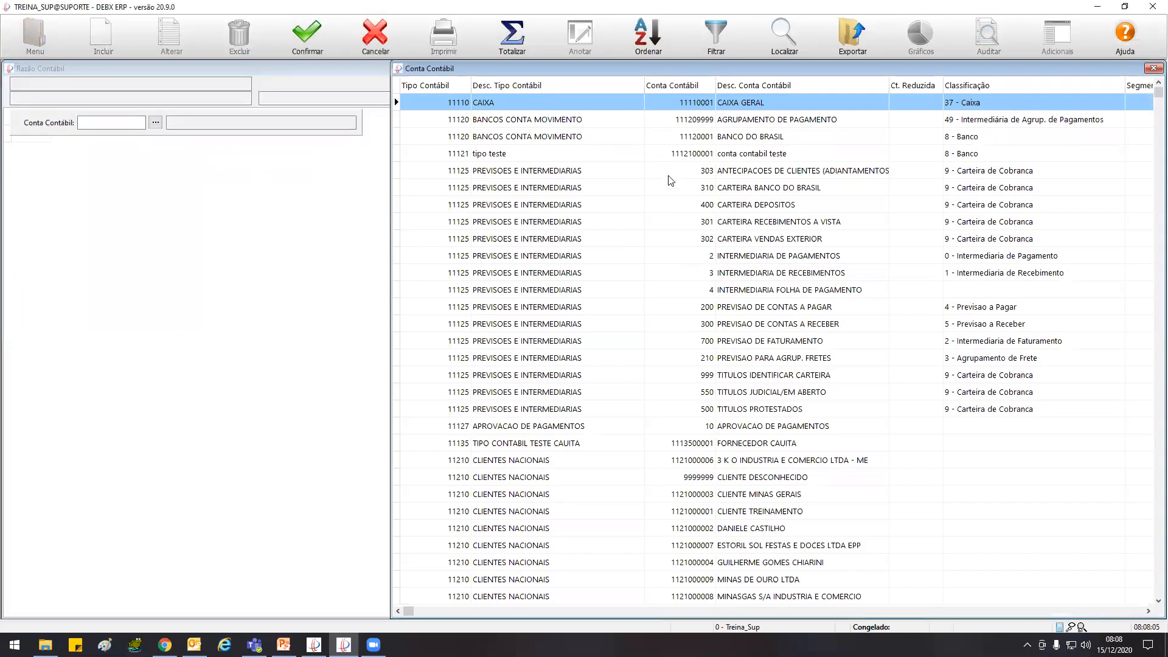
pyautogui.write('despe')
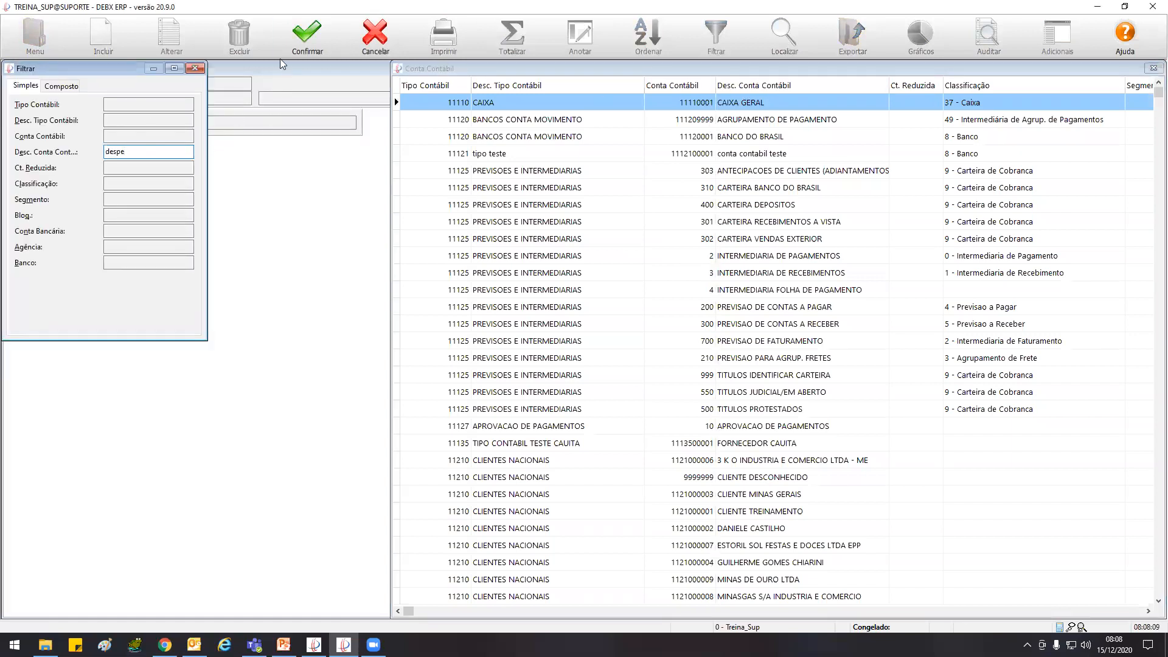
pyautogui.click(308, 36)
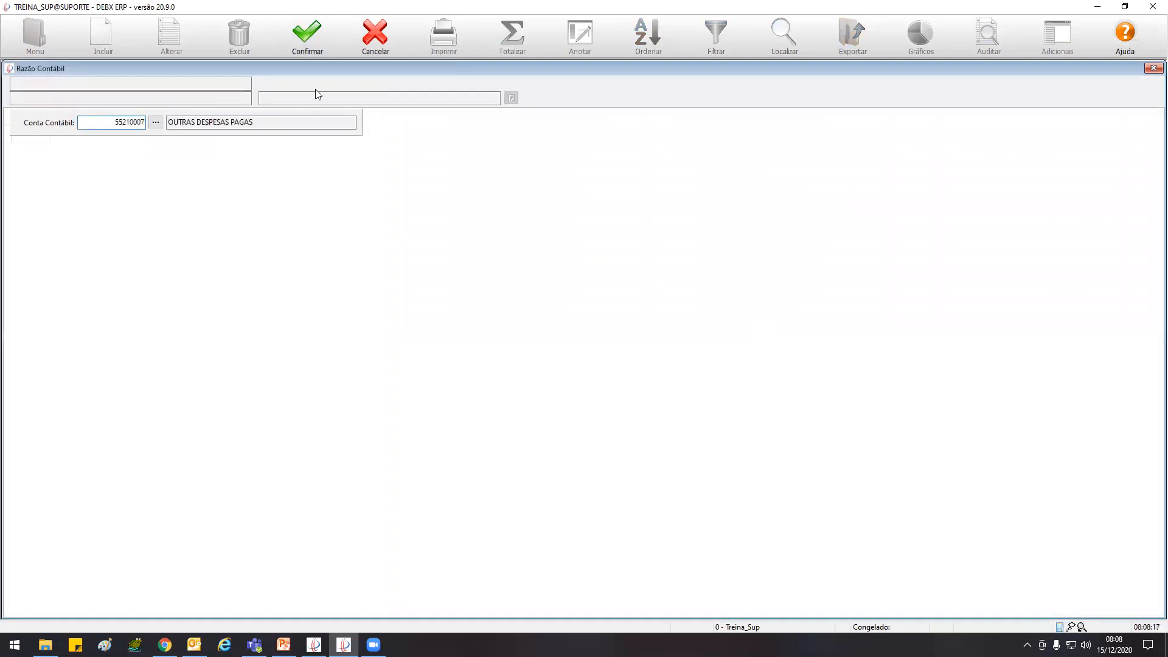
pyautogui.click(307, 34)
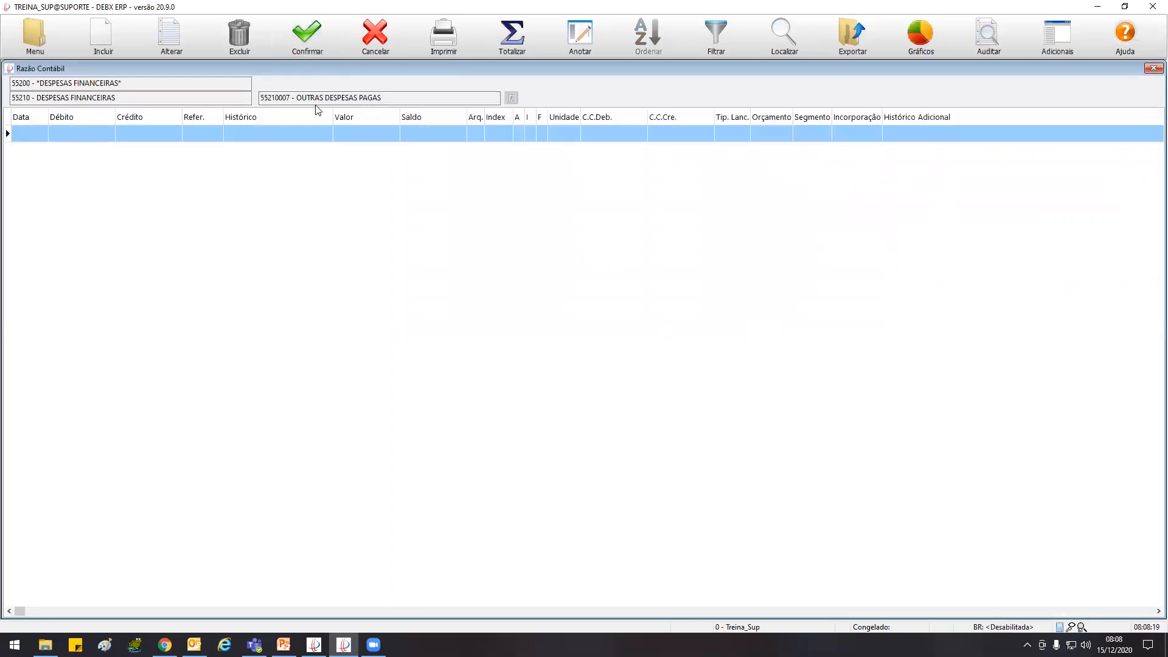
# Open the Demonstrativo de Resultados Contábil, switch it to the Analítico view and select account 32310002 ICMS SOBRE VENDAS
pyautogui.doubleClick(9, 69)
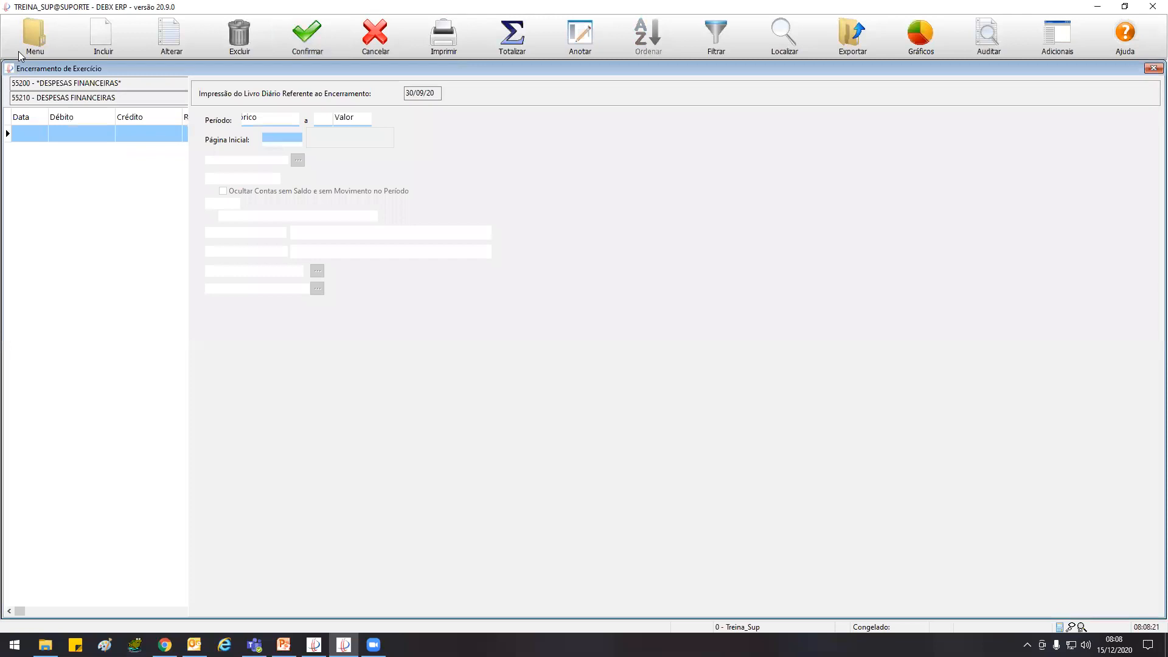
pyautogui.click(34, 37)
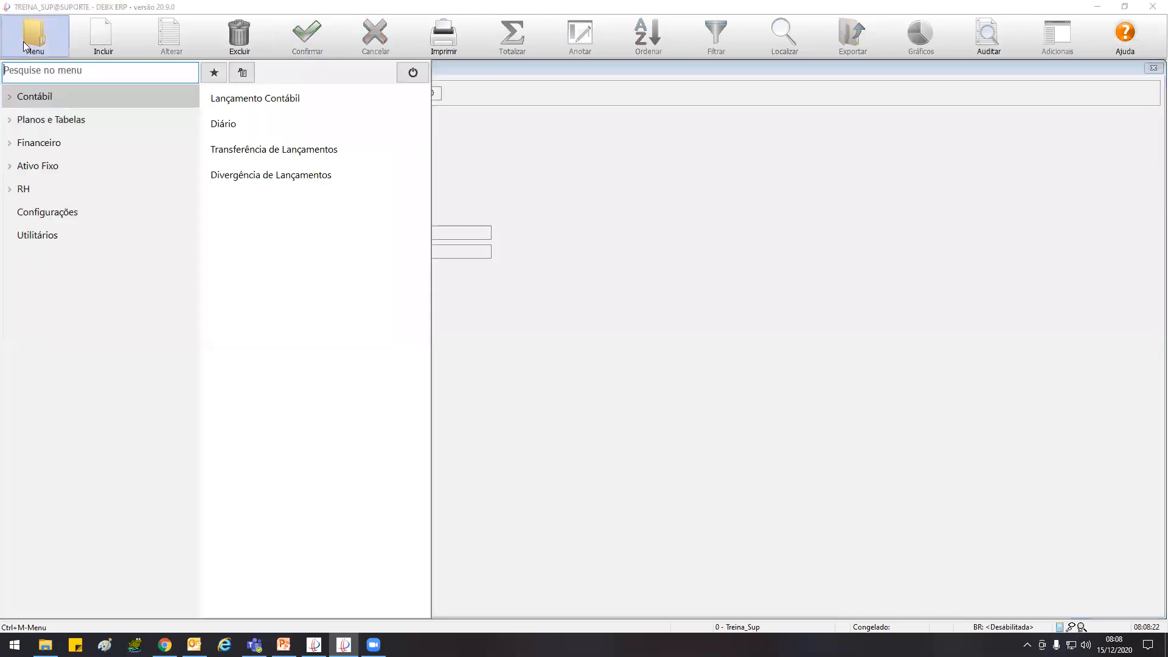
pyautogui.click(61, 97)
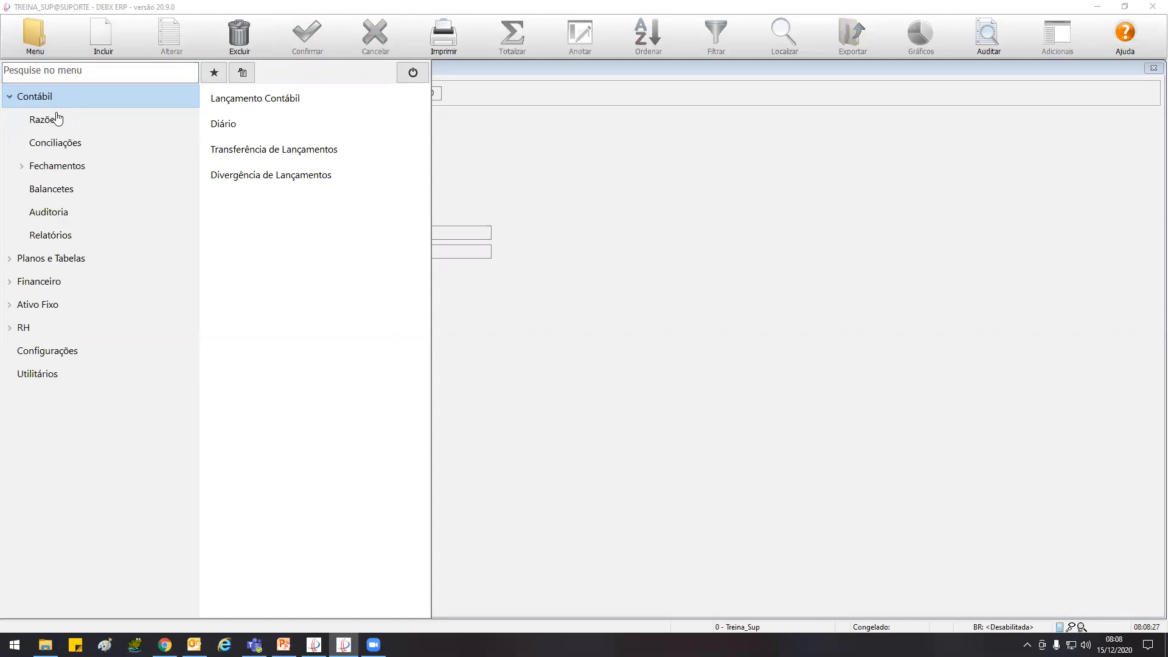
pyautogui.click(61, 165)
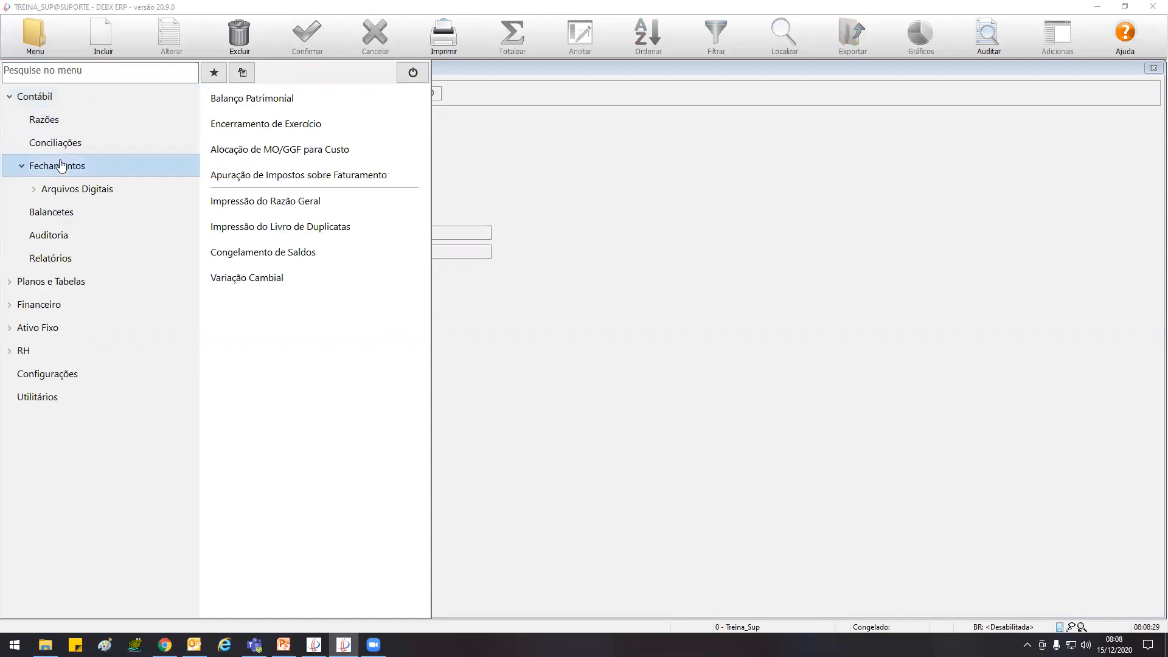
pyautogui.click(61, 166)
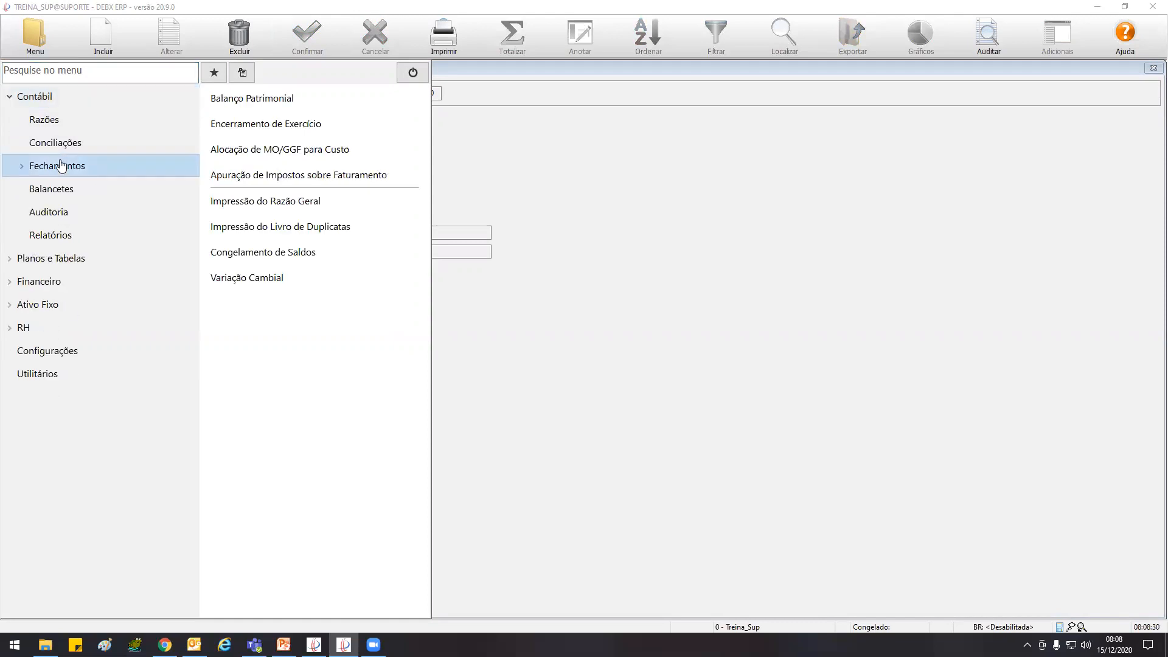
pyautogui.click(48, 235)
pyautogui.click(295, 304)
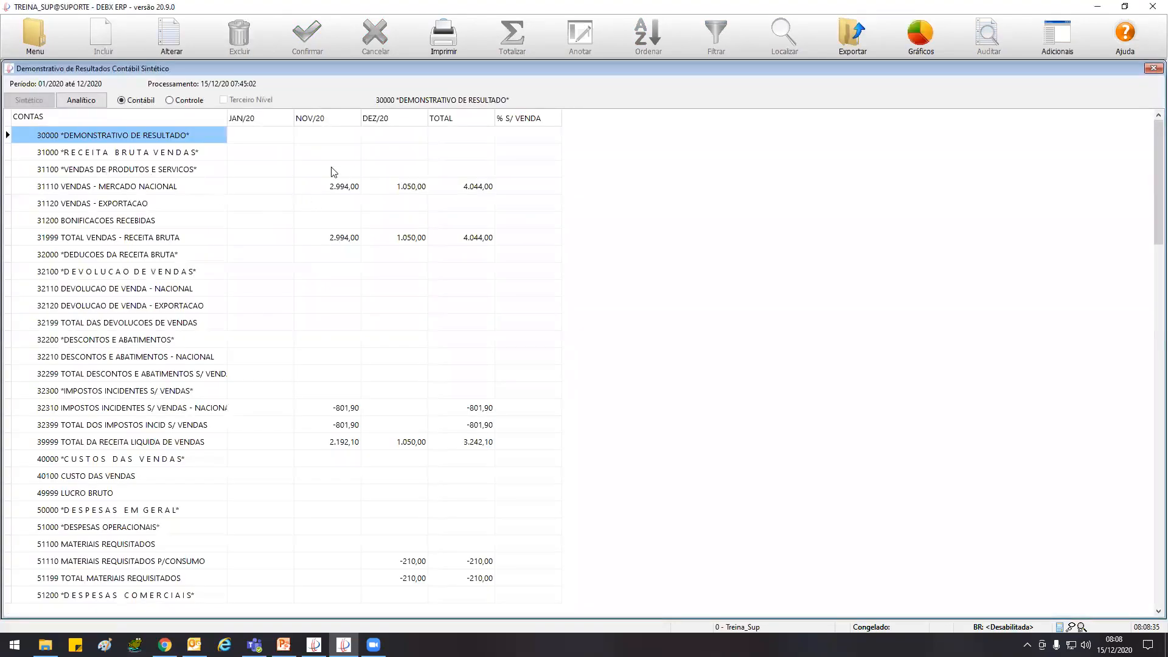
pyautogui.click(81, 100)
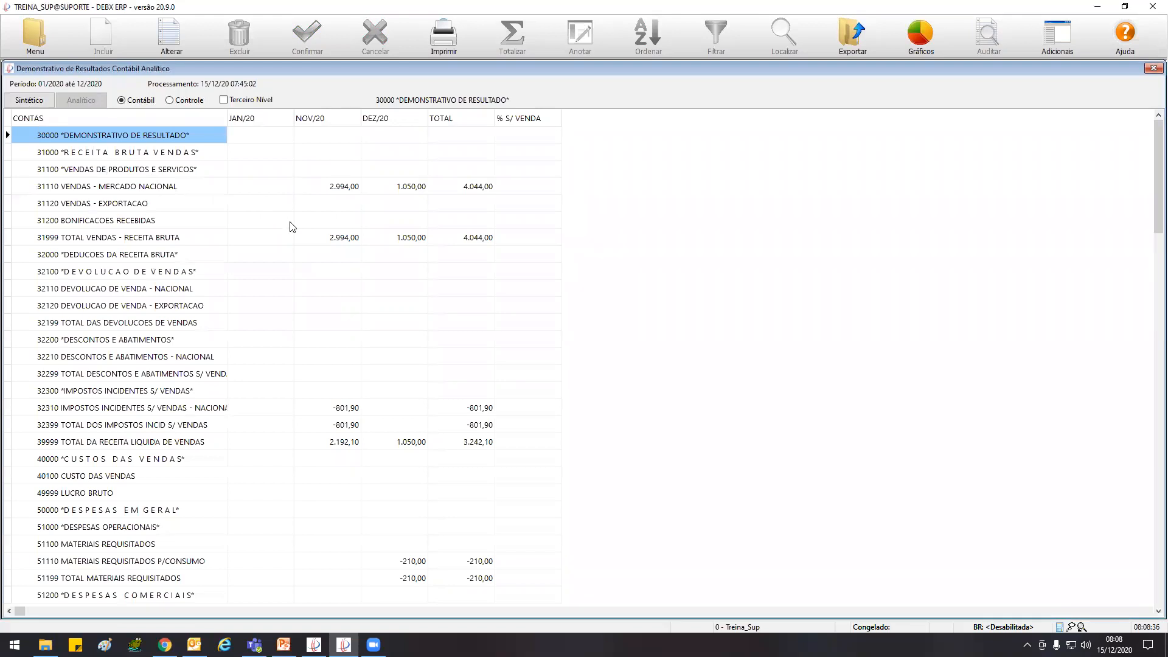
pyautogui.click(193, 459)
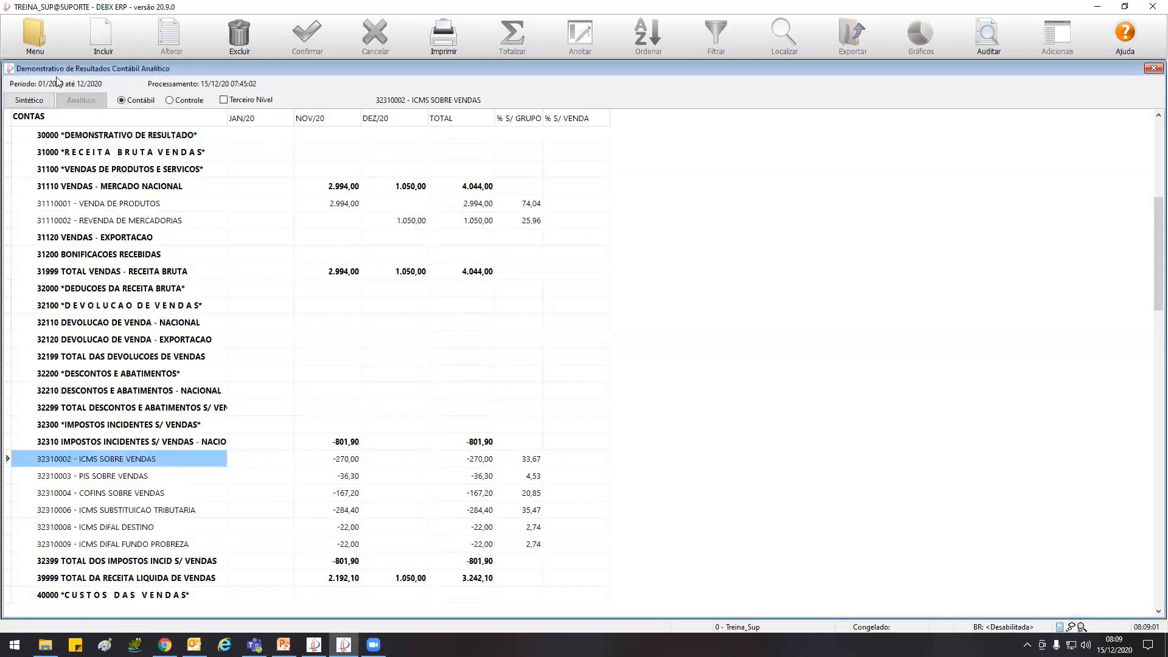
# Open the Razão Contábil for account 32310002 ICMS SOBRE VENDAS
pyautogui.click(39, 36)
pyautogui.click(64, 101)
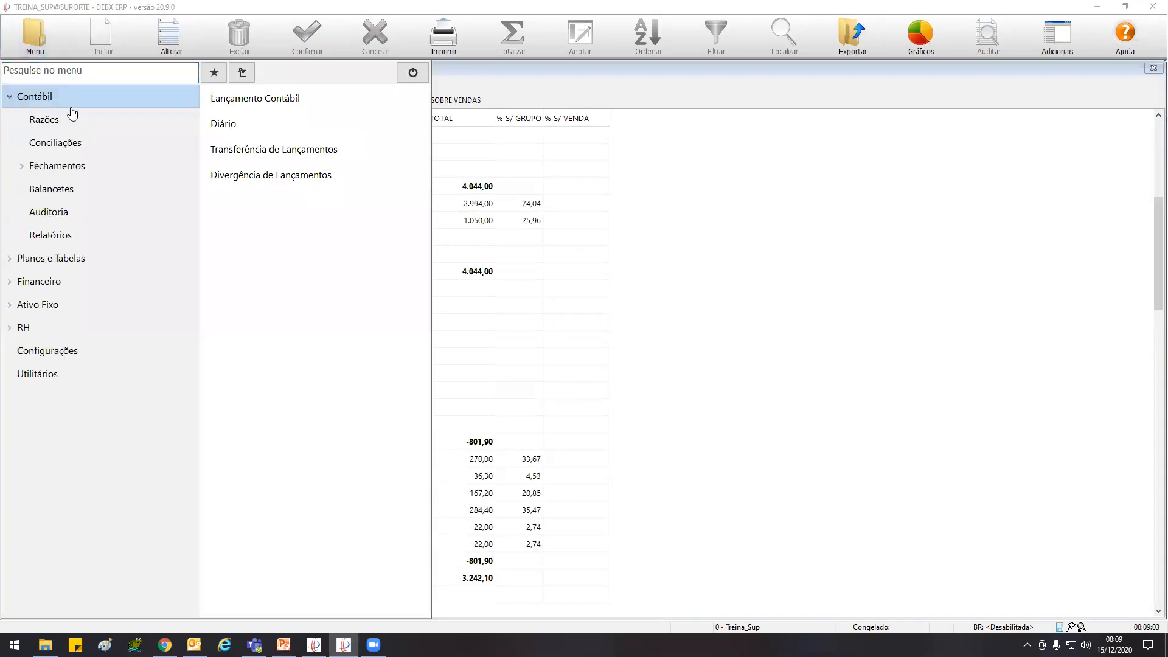
pyautogui.click(80, 117)
pyautogui.click(236, 100)
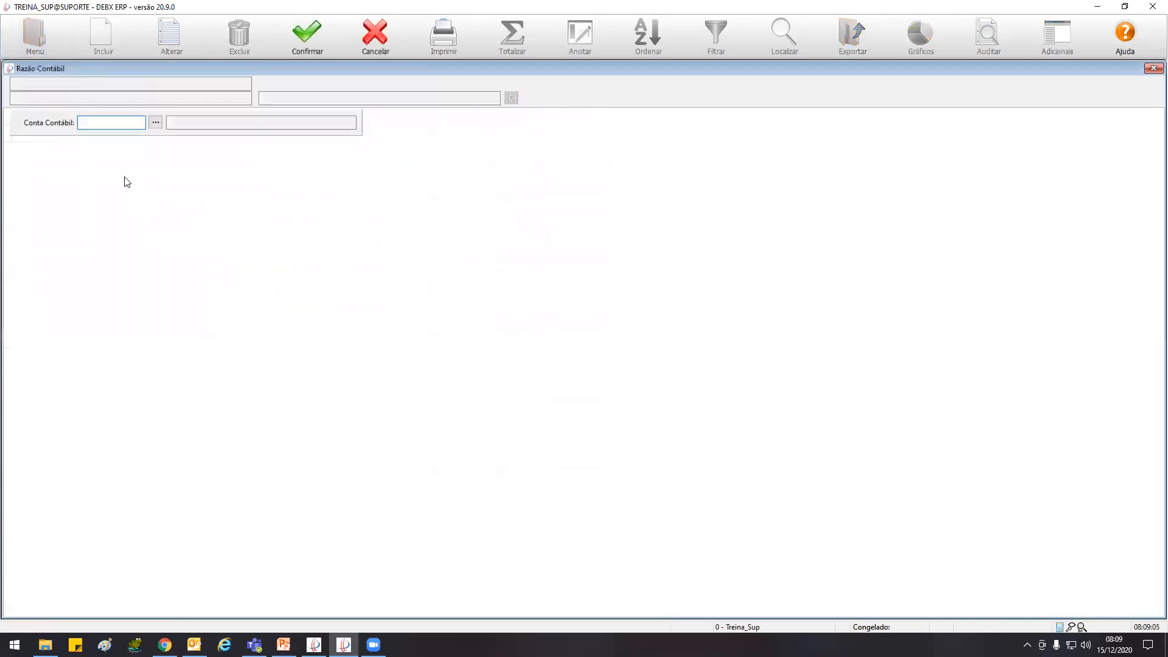
pyautogui.write('32310002')
pyautogui.press('Return')
pyautogui.click(306, 46)
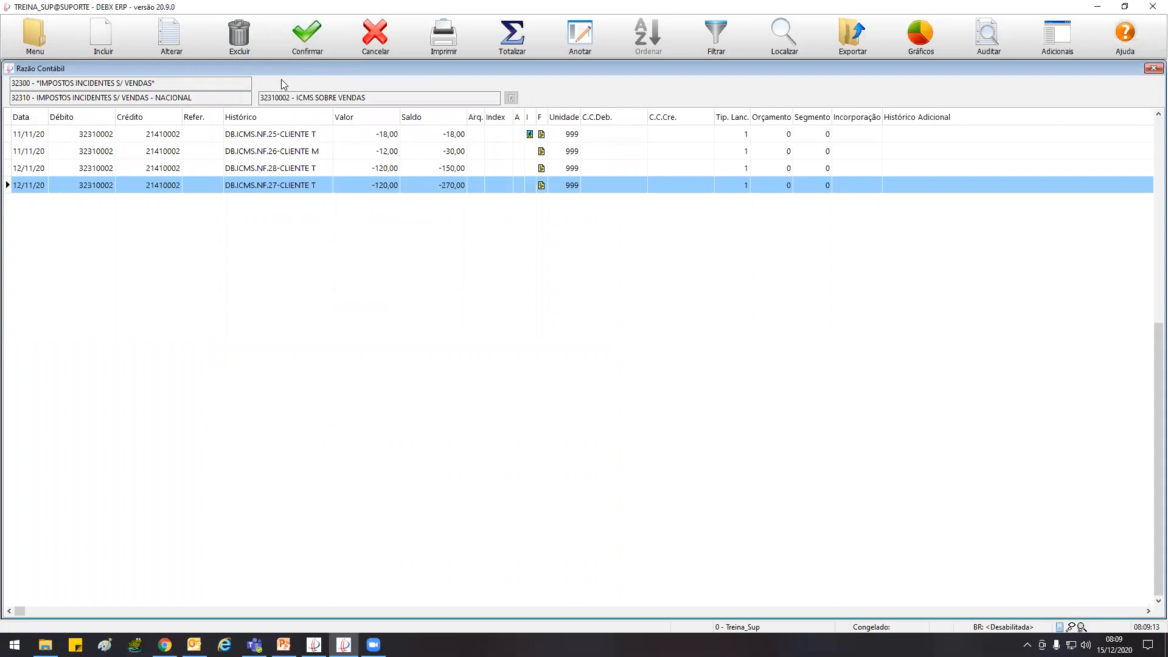
# Return to the analytic income statement, browse the expense accounts and select account 51320002 DEPRECIACOES
pyautogui.press('Escape')
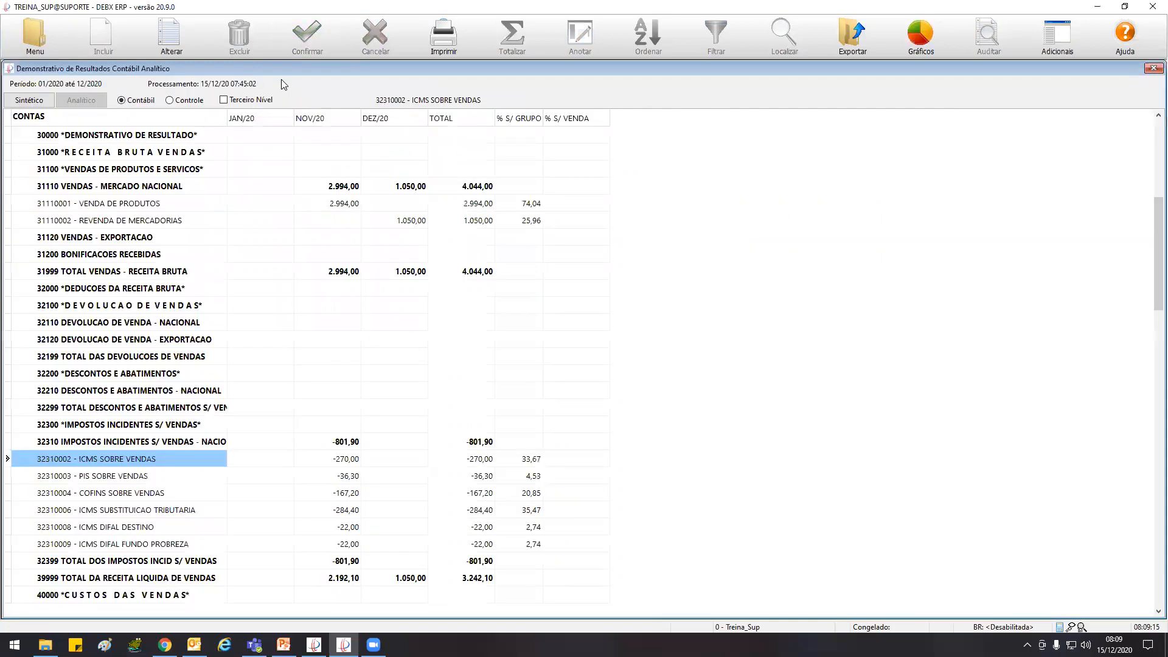
pyautogui.click(265, 449)
pyautogui.press('Down')
pyautogui.press('Down')
pyautogui.press('Down')
pyautogui.press('Down')
pyautogui.press('Down')
pyautogui.press('Down')
pyautogui.press('Down')
pyautogui.press('Down')
pyautogui.press('Down')
pyautogui.press('Down')
pyautogui.press('Down')
pyautogui.press('Down')
pyautogui.press('Down')
pyautogui.press('Down')
pyautogui.press('Down')
pyautogui.press('Down')
pyautogui.press('Down')
pyautogui.press('Down')
pyautogui.press('Down')
pyautogui.press('Down')
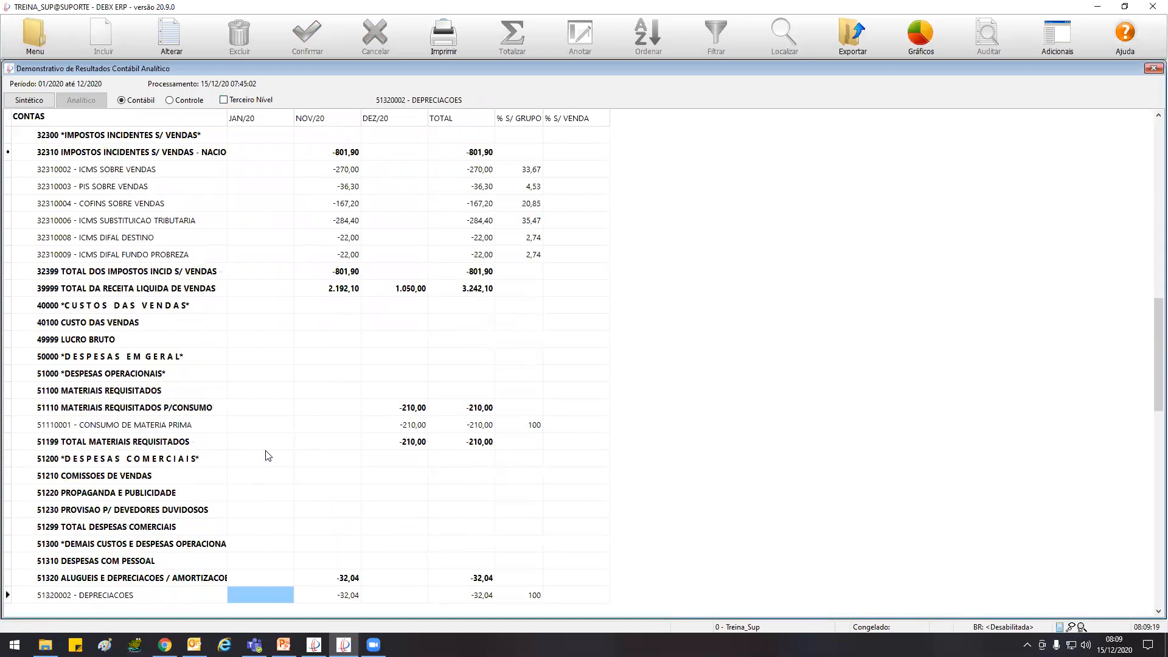
pyautogui.press('Up')
pyautogui.press('Up')
pyautogui.press('Up')
pyautogui.press('Up')
pyautogui.press('Up')
pyautogui.press('Up')
pyautogui.press('Down')
pyautogui.press('Down')
pyautogui.press('Down')
pyautogui.press('Down')
pyautogui.press('Down')
pyautogui.press('Down')
pyautogui.press('Down')
pyautogui.press('Down')
pyautogui.press('Down')
pyautogui.press('Down')
pyautogui.press('Down')
pyautogui.press('Down')
pyautogui.press('Down')
pyautogui.press('Down')
pyautogui.press('Down')
pyautogui.press('Down')
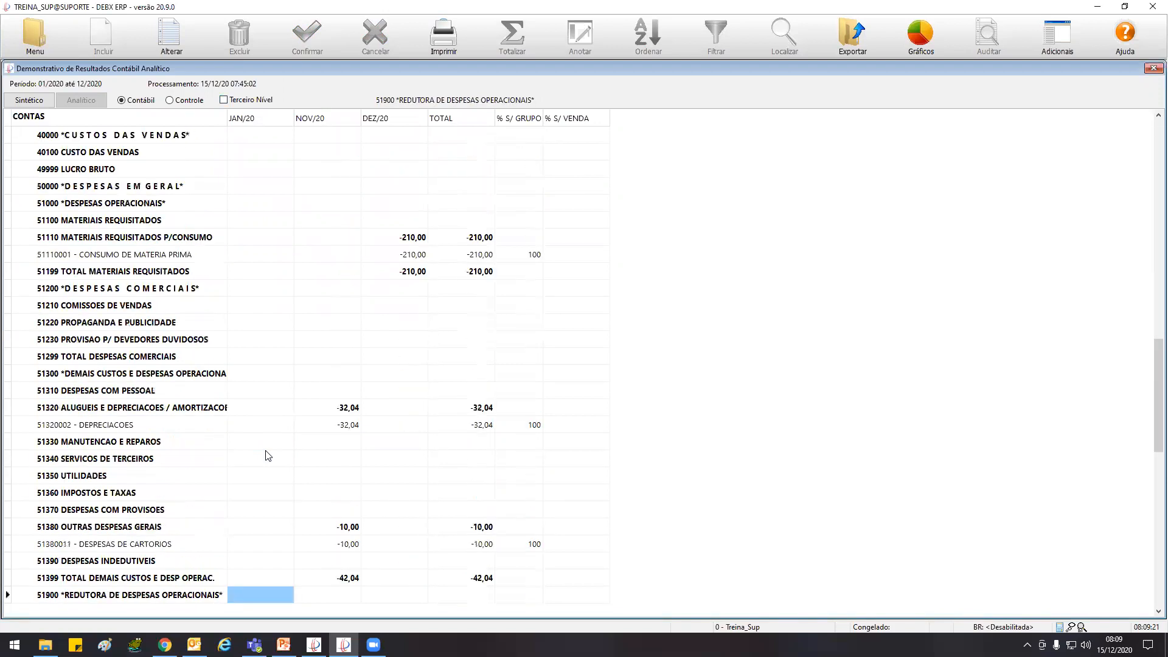
pyautogui.click(61, 427)
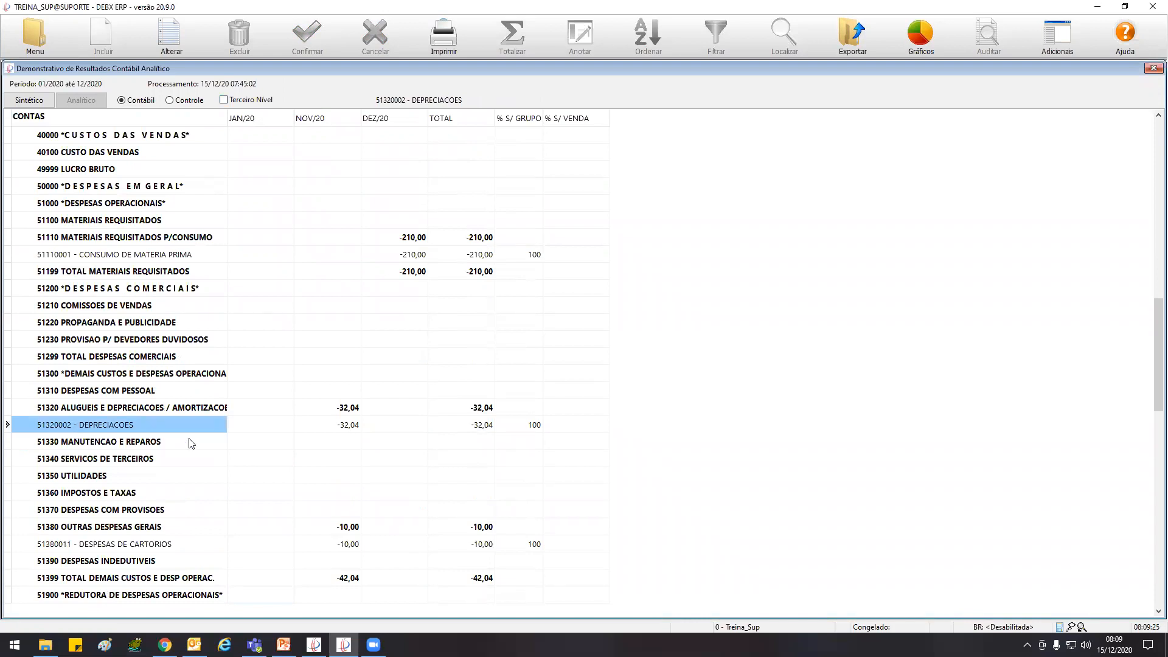
# Leave the ICMS SOBRE VENDAS ledger and start a new Razão Contábil query
pyautogui.press('Escape')
pyautogui.press('Escape')
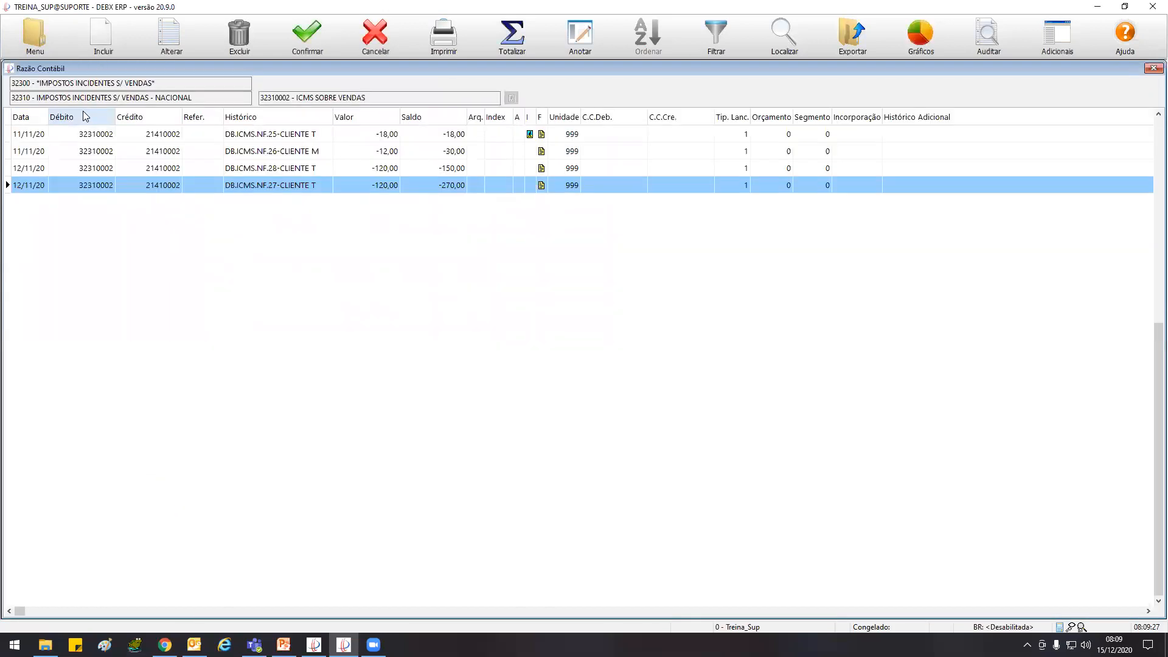
pyautogui.click(375, 35)
pyautogui.click(35, 35)
pyautogui.click(41, 104)
pyautogui.click(45, 118)
pyautogui.click(244, 98)
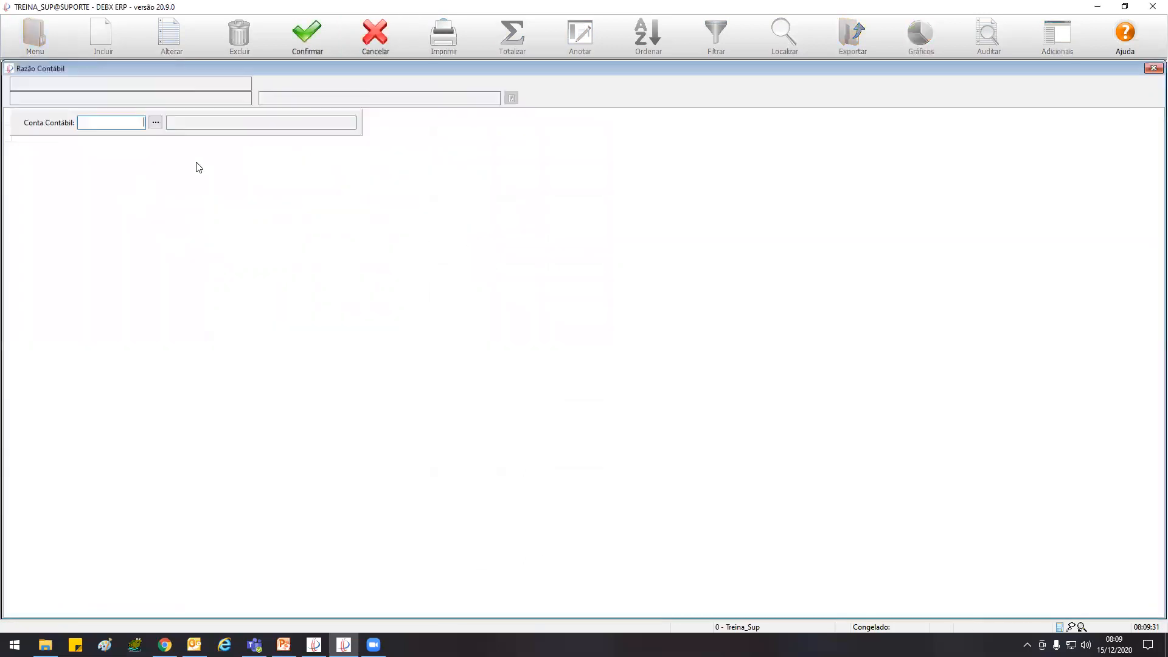
# Try to look up account 513200002 in the Razão Contábil
pyautogui.write('513200002')
pyautogui.press('Return')
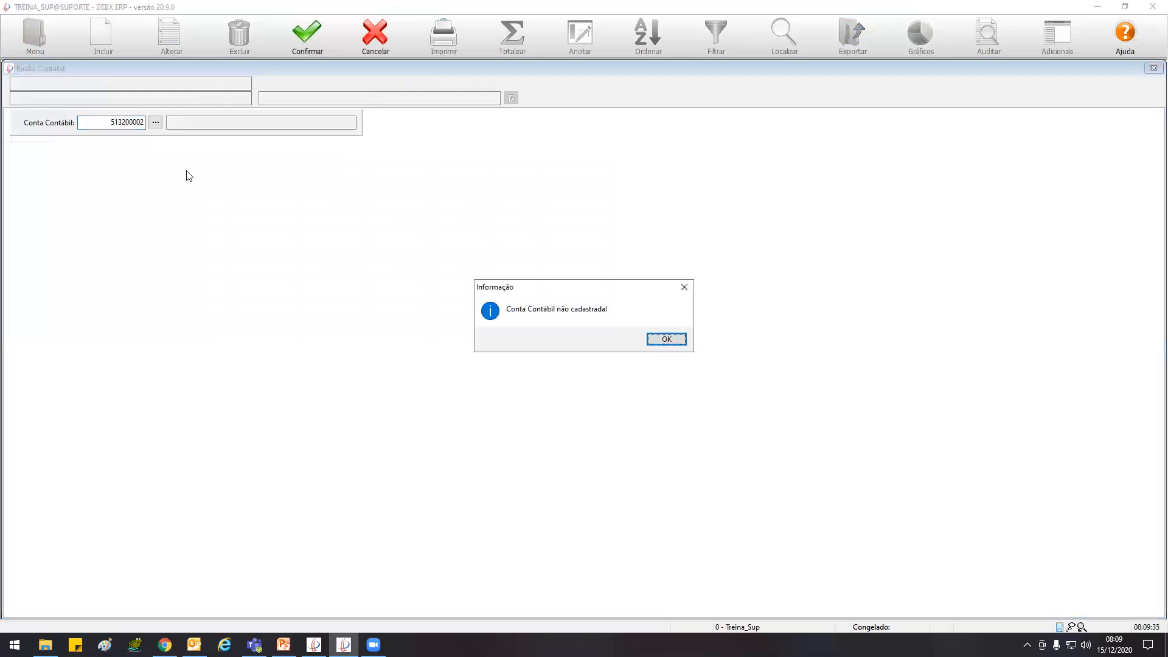
pyautogui.press('Return')
pyautogui.press('Escape')
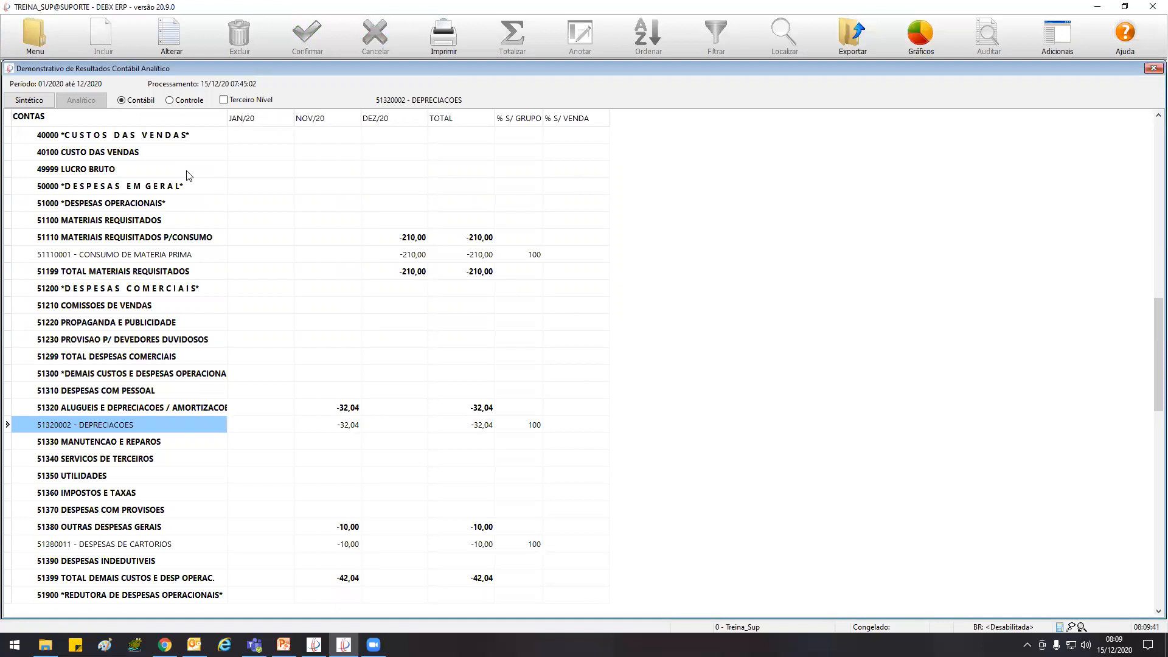
# Open the Razão Contábil for account 51320002 DEPRECIACOES
pyautogui.press('Escape')
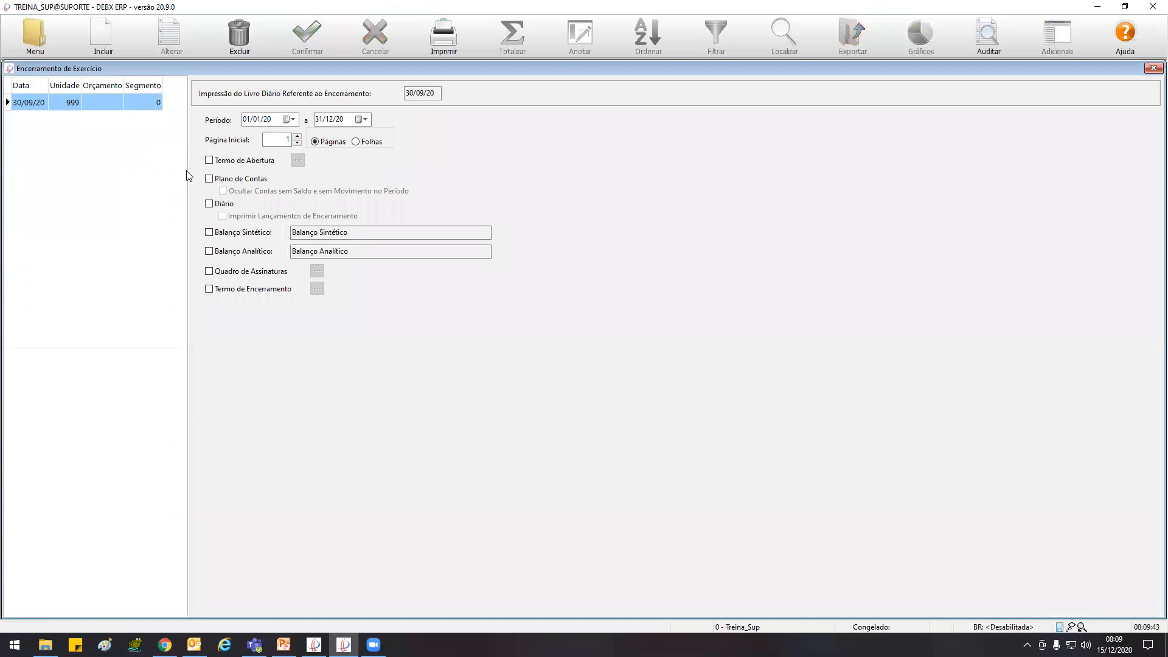
pyautogui.press('Escape')
pyautogui.write('51320002')
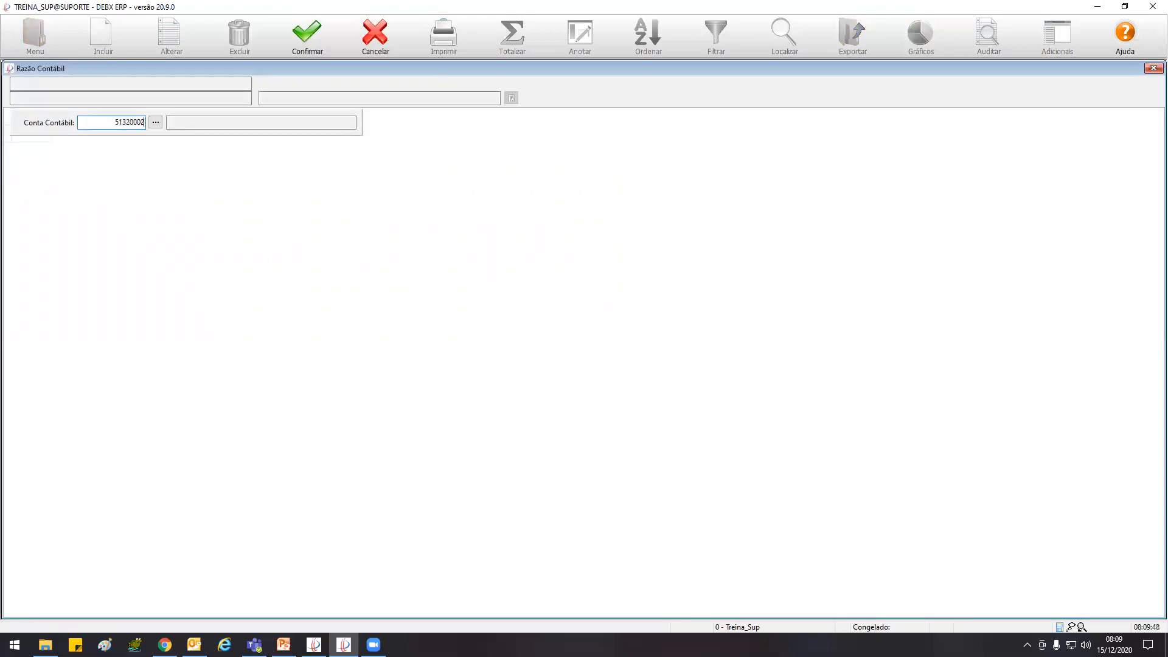
pyautogui.press('Tab')
pyautogui.press('Return')
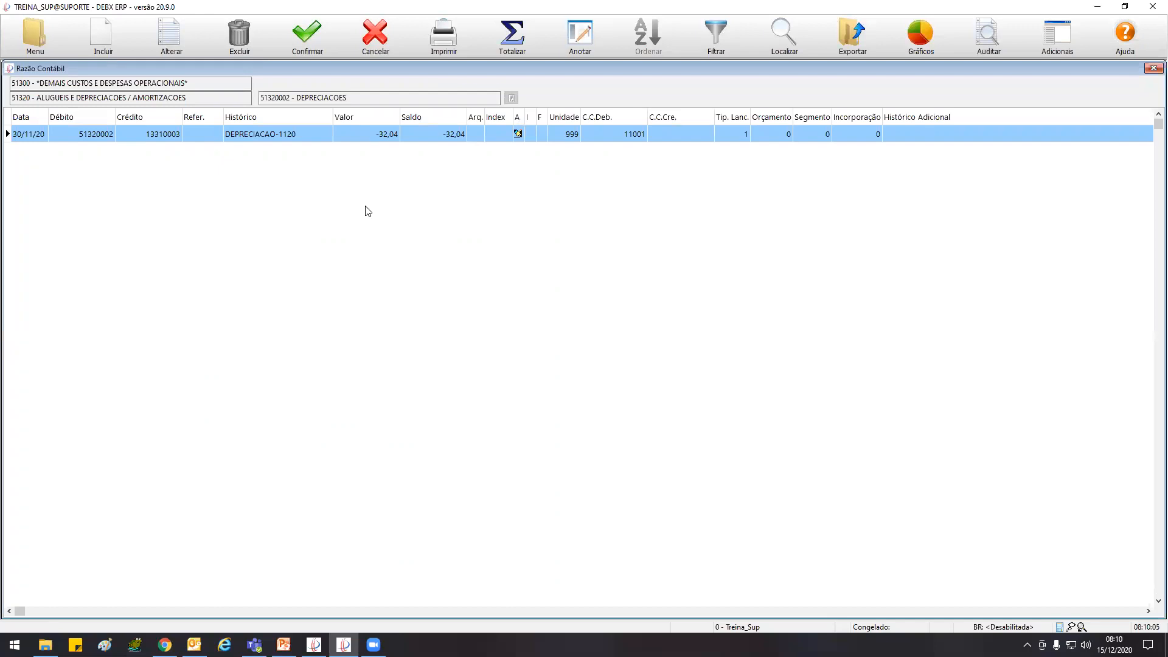
# Close the DEPRECIACOES ledger, the income statement and the Encerramento de Exercício window
pyautogui.press('Escape')
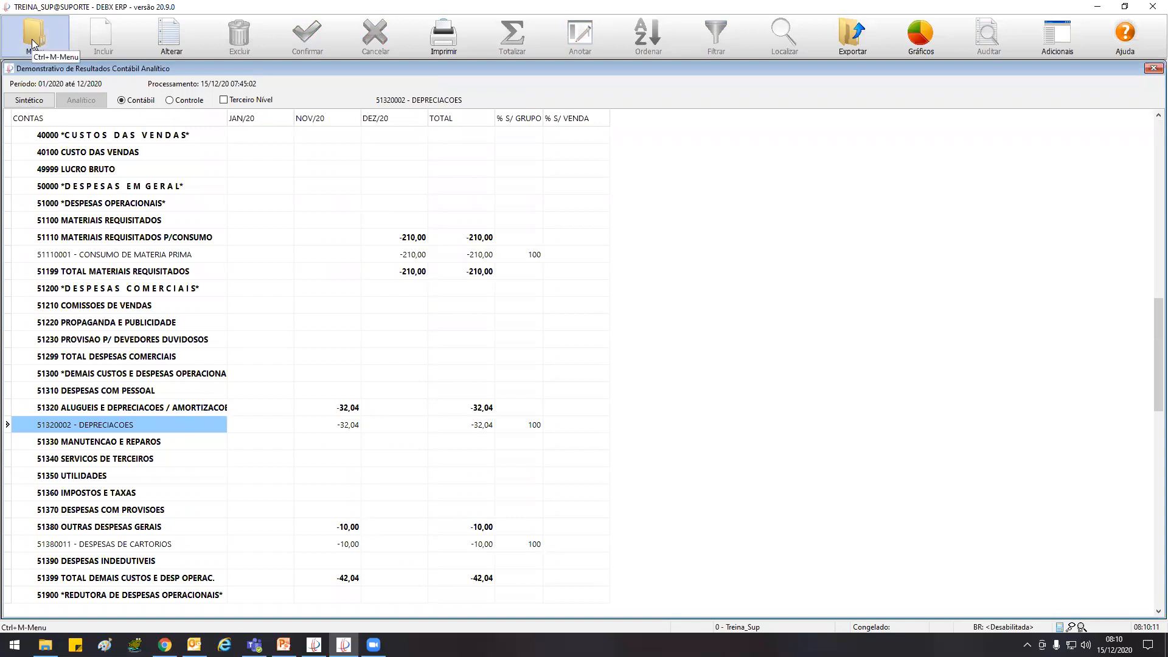
pyautogui.doubleClick(10, 68)
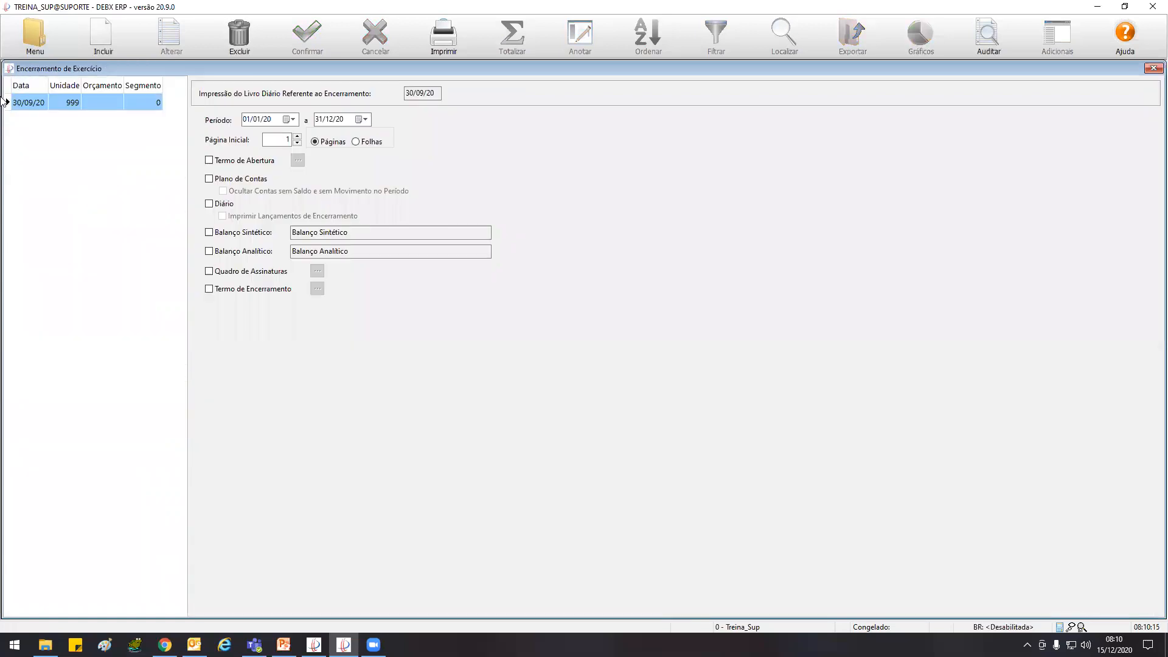
pyautogui.doubleClick(10, 69)
pyautogui.doubleClick(10, 69)
# Open the Balanço Patrimonial report and set its date to 31/12/20, leaving Desconsiderar Encerramento off
pyautogui.click(38, 46)
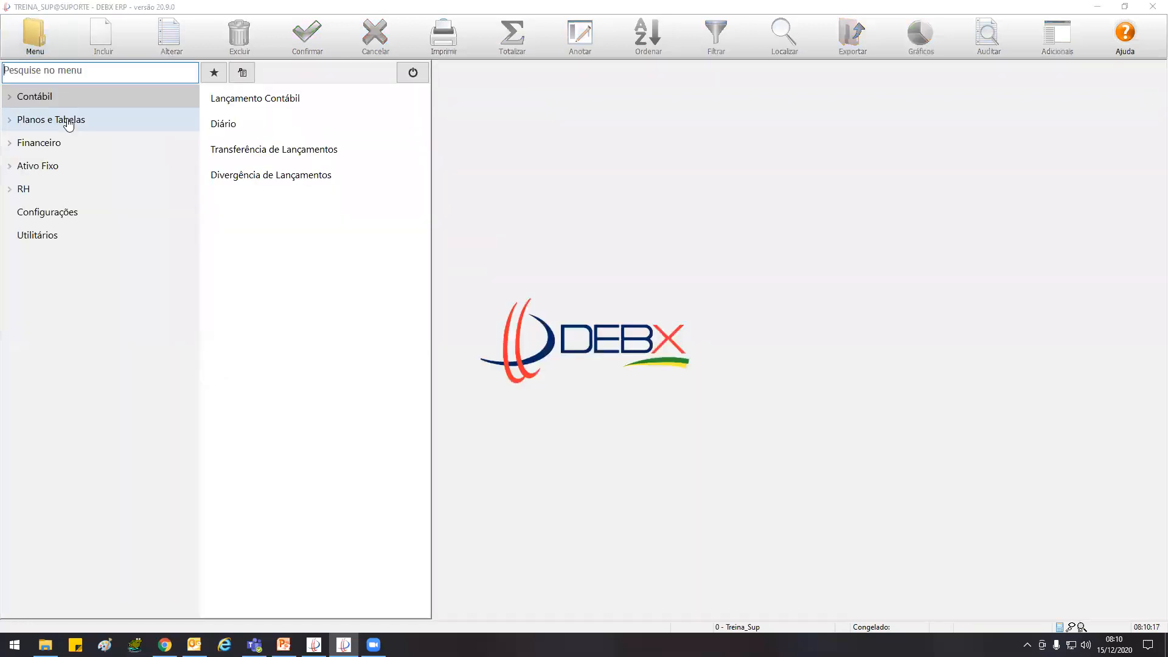
pyautogui.click(49, 102)
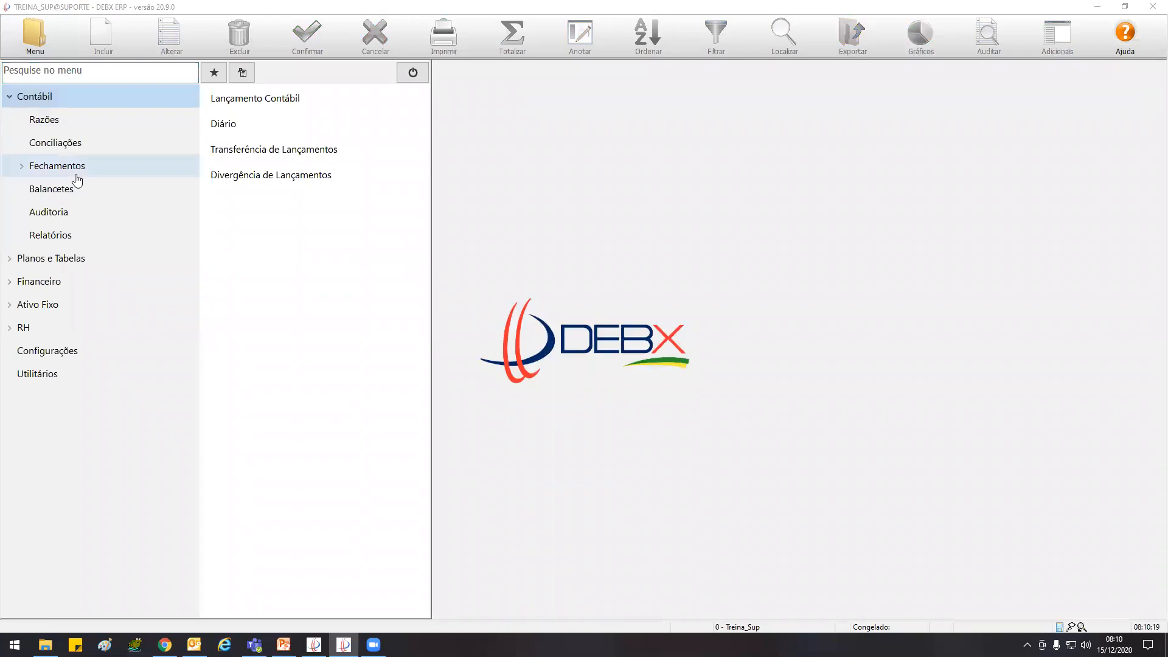
pyautogui.click(74, 170)
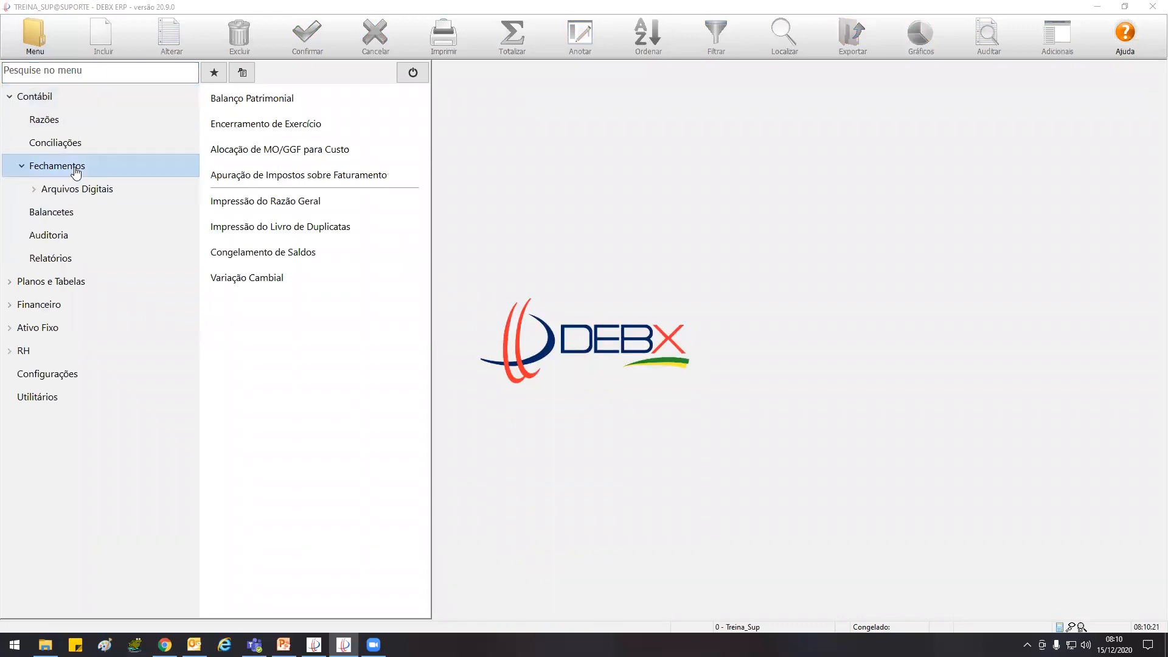
pyautogui.click(259, 100)
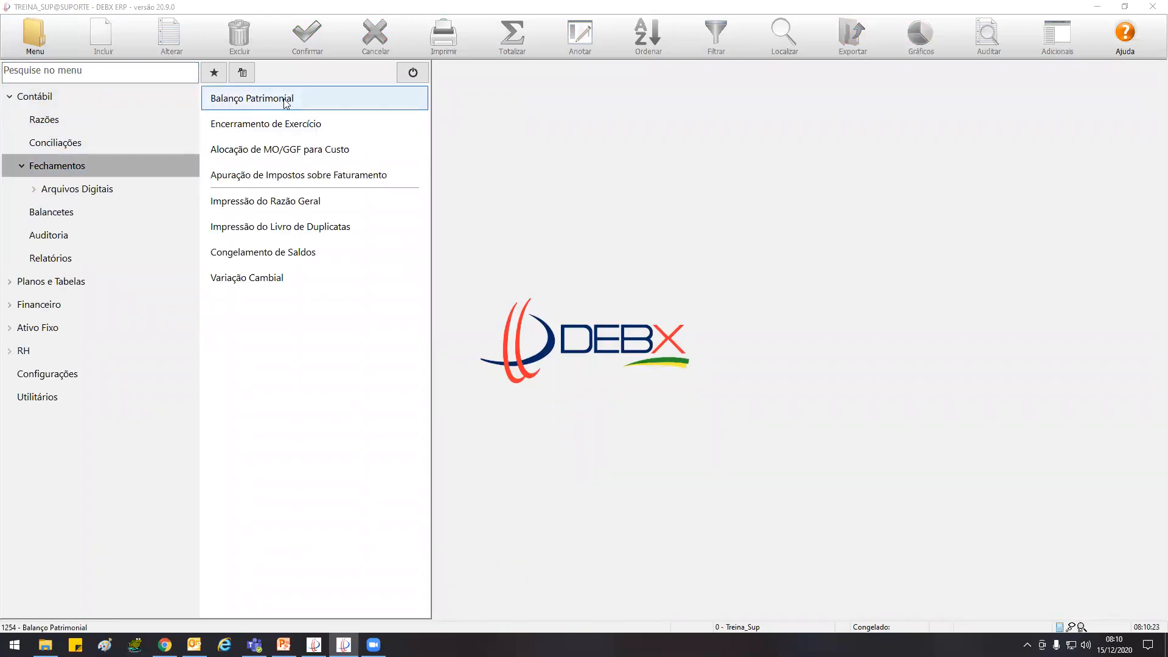
pyautogui.doubleClick(282, 103)
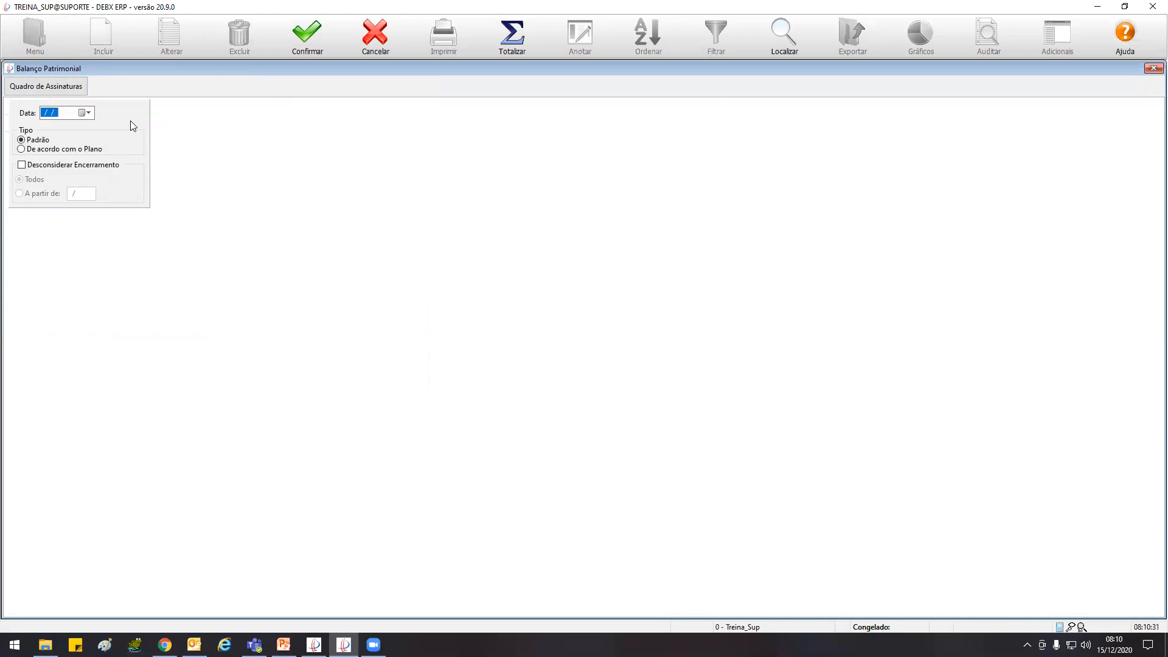
pyautogui.write('311220')
pyautogui.click(111, 165)
pyautogui.click(24, 166)
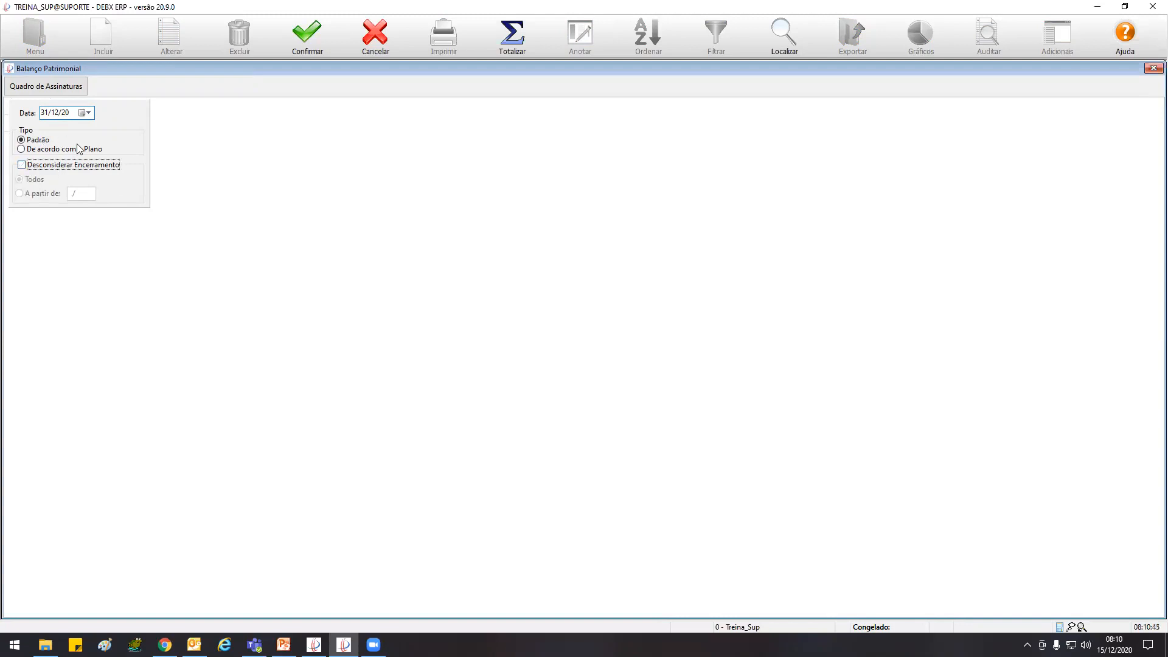
# Try out placeholder text in the Quadro de Assinaturas of the Balanço Patrimonial and discard it
pyautogui.click(70, 88)
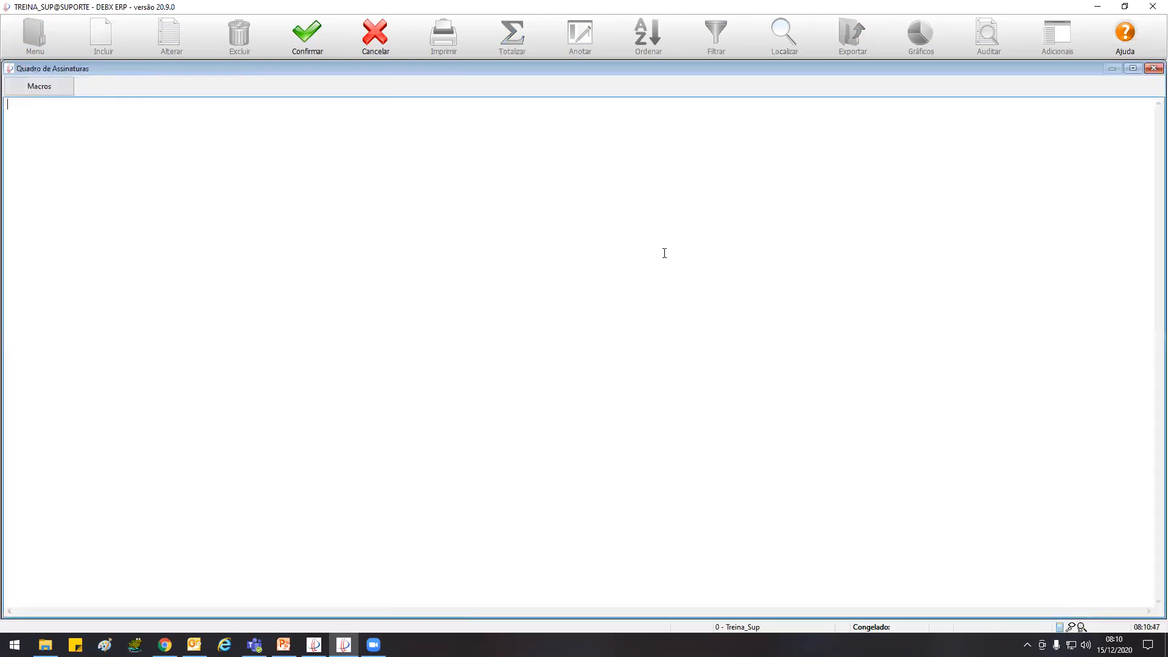
pyautogui.click(117, 214)
pyautogui.write('JHGORJOJGHLJSFNLJJSNFJ')
pyautogui.click(59, 87)
pyautogui.click(375, 36)
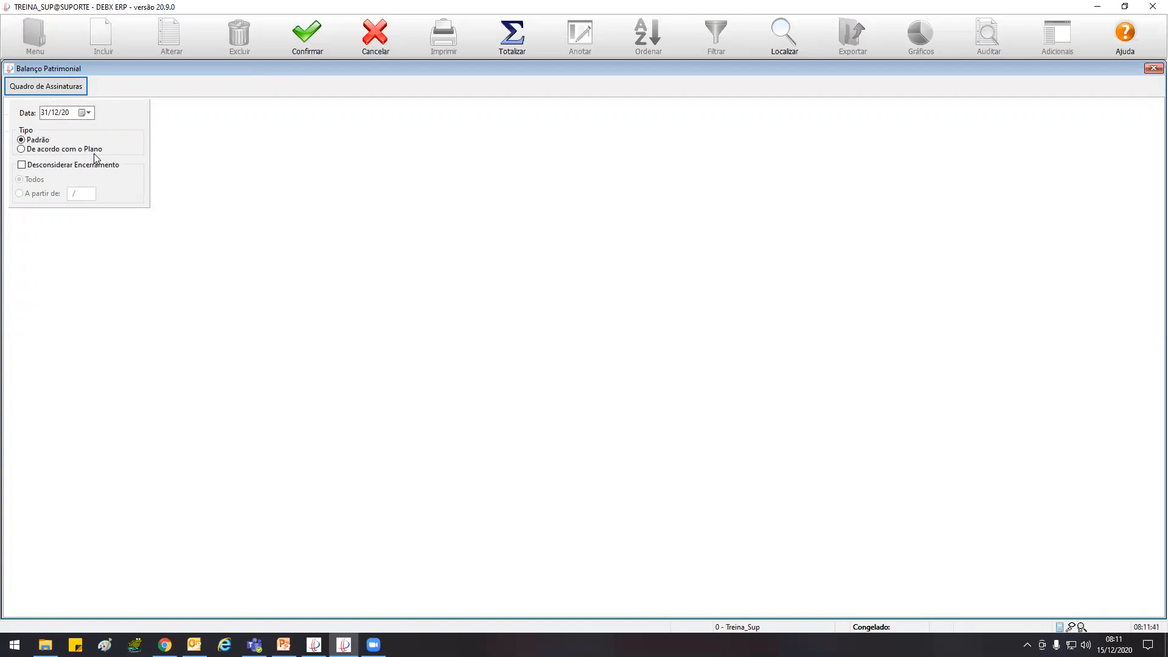
# Generate the 31/12/20 Balanço Patrimonial despite the pending divergence and preview its printout with the Quadro de Assinaturas included
pyautogui.click(307, 38)
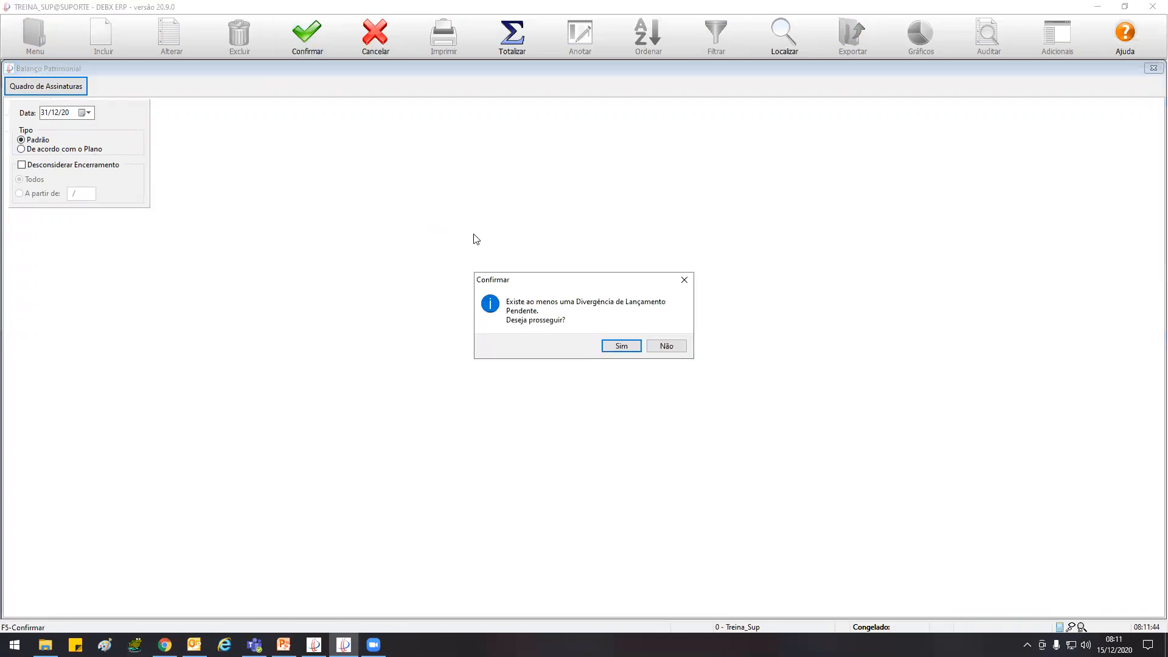
pyautogui.click(620, 346)
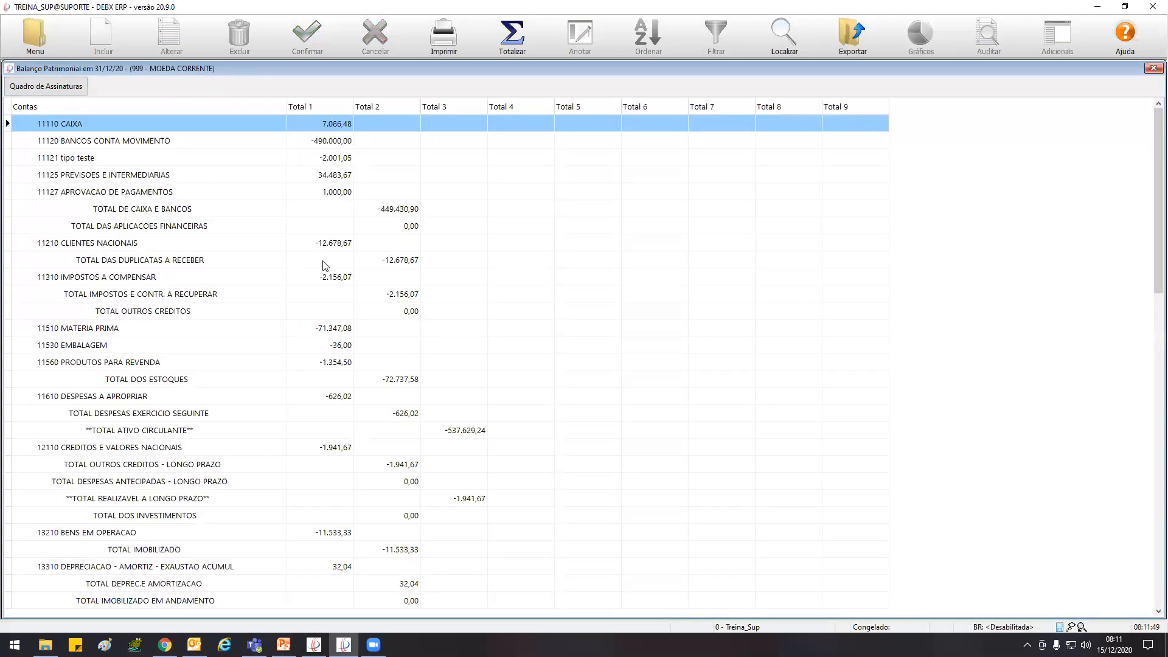
pyautogui.click(444, 37)
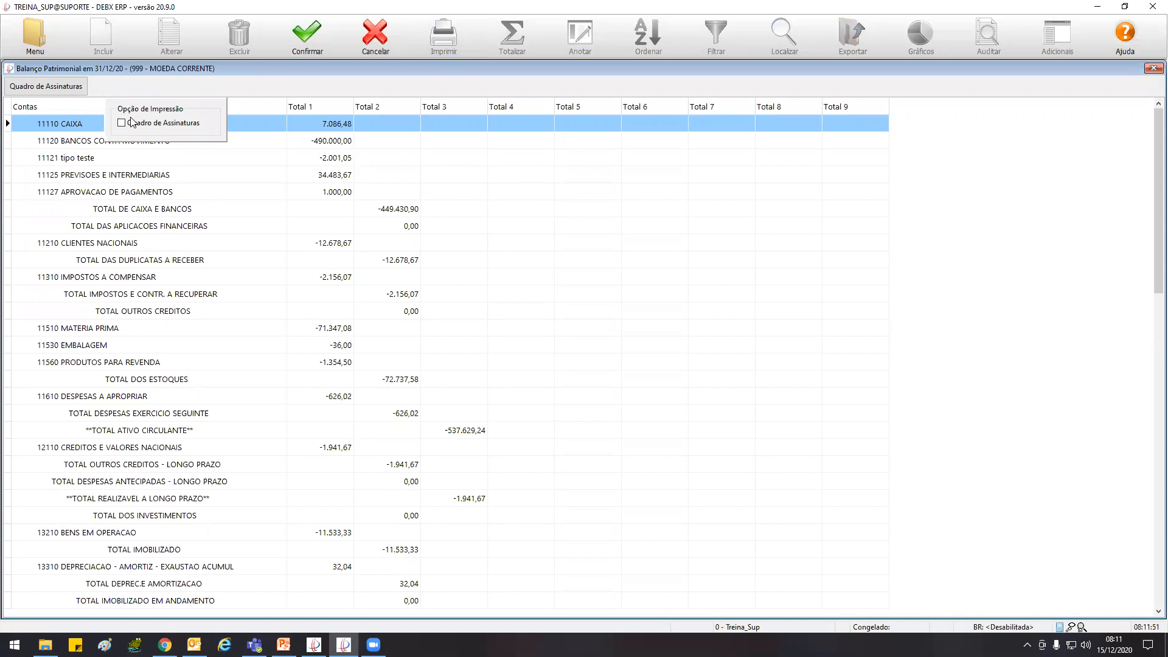
pyautogui.click(153, 124)
pyautogui.click(304, 42)
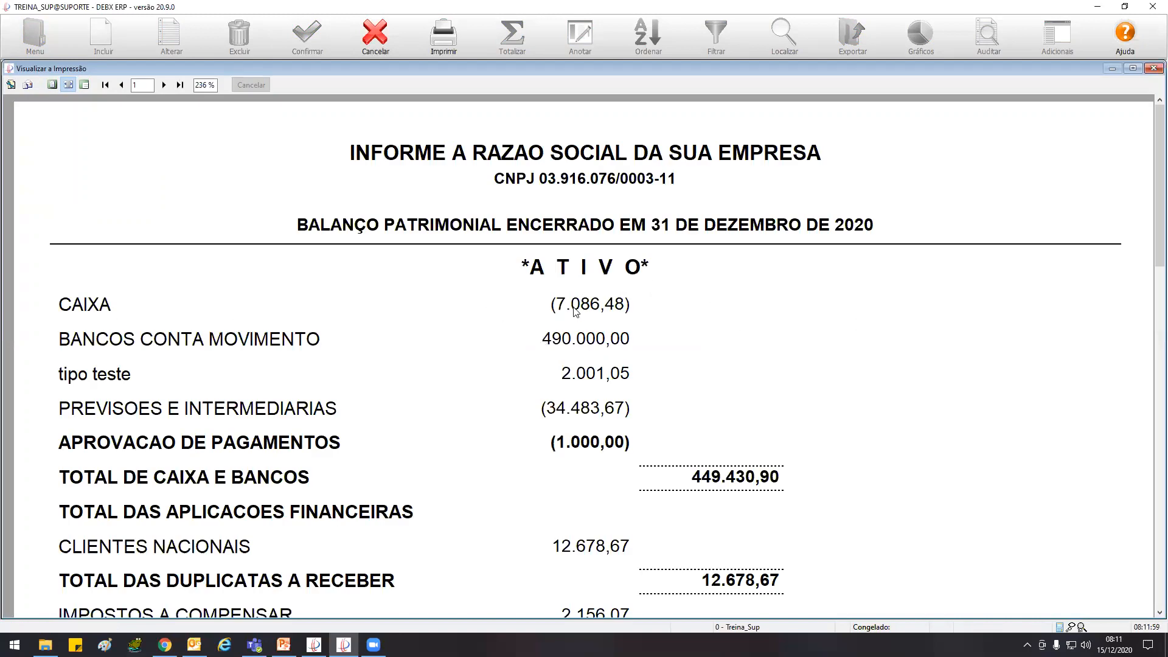
# Examine the Ativo, Passivo and Demonstrativo de Resultado pages of the printout, then return to page 1
pyautogui.moveTo(1149, 174); pyautogui.dragTo(1149, 224)
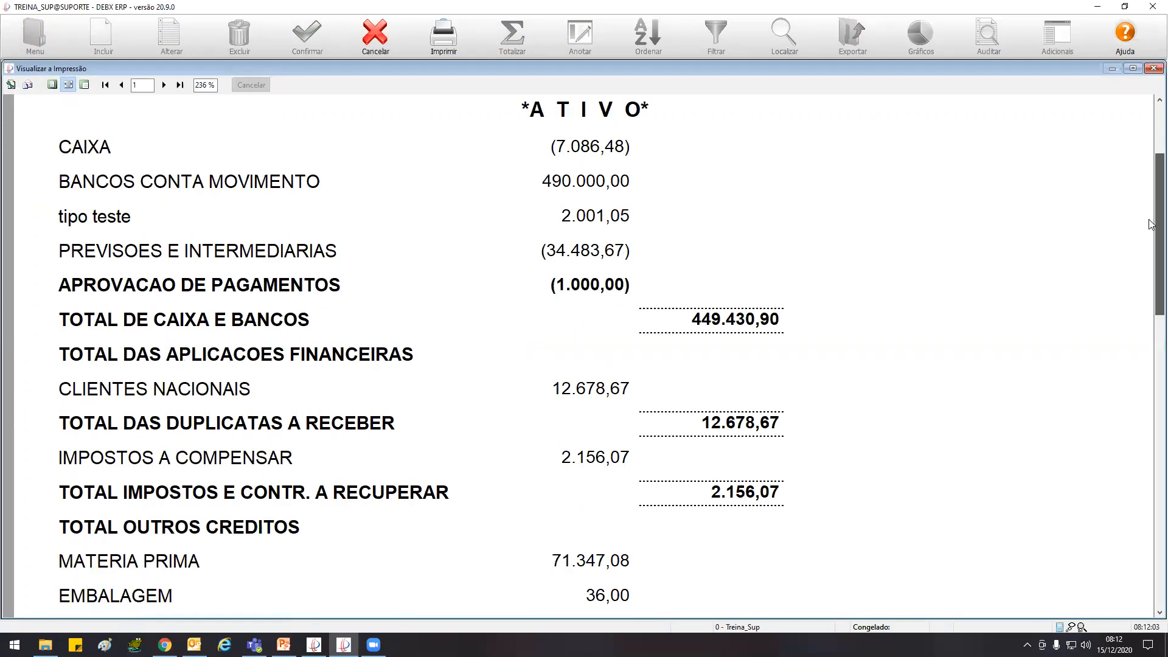
pyautogui.moveTo(1149, 224); pyautogui.dragTo(1150, 225)
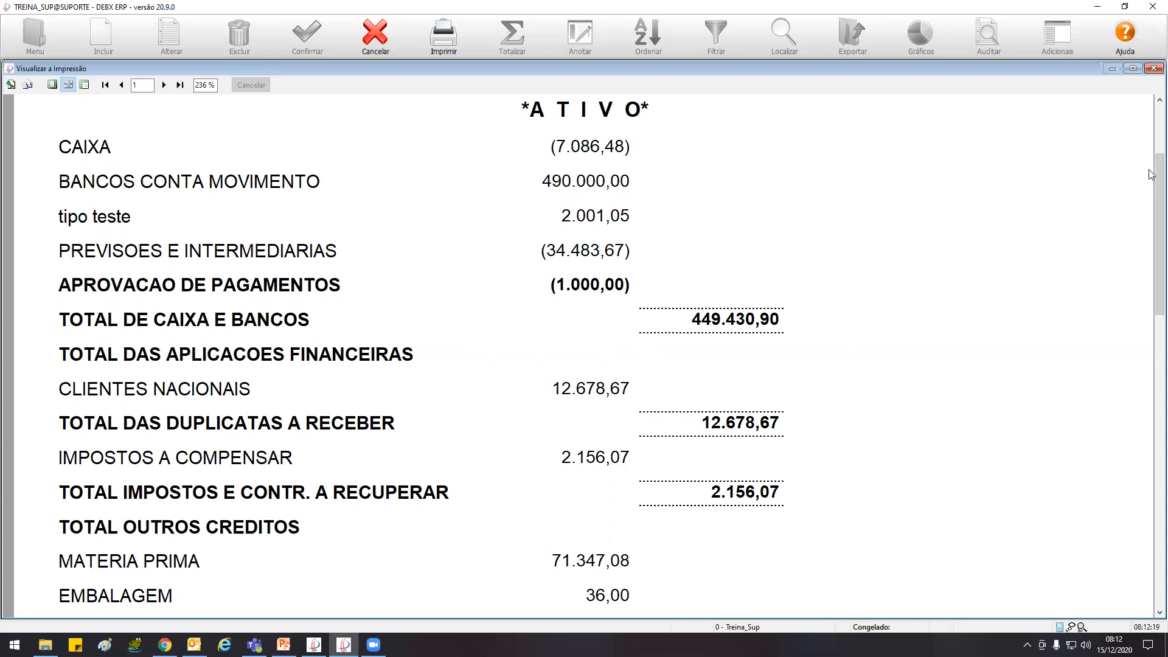
pyautogui.moveTo(1150, 210); pyautogui.dragTo(1093, 333)
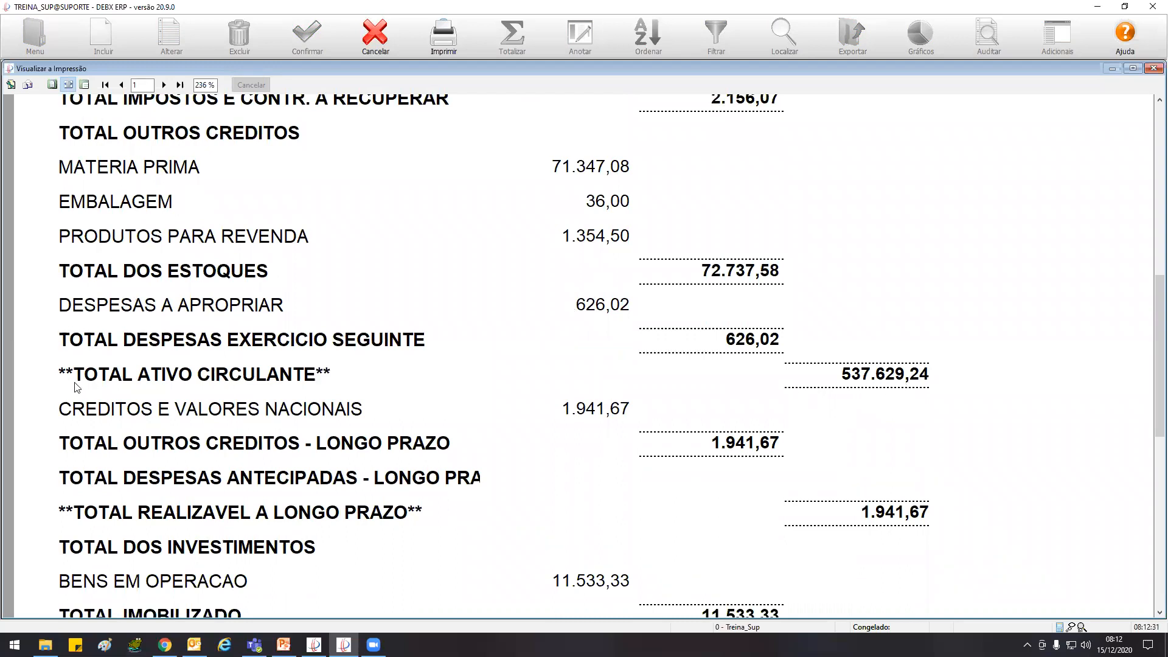
pyautogui.moveTo(1151, 306); pyautogui.dragTo(1151, 456)
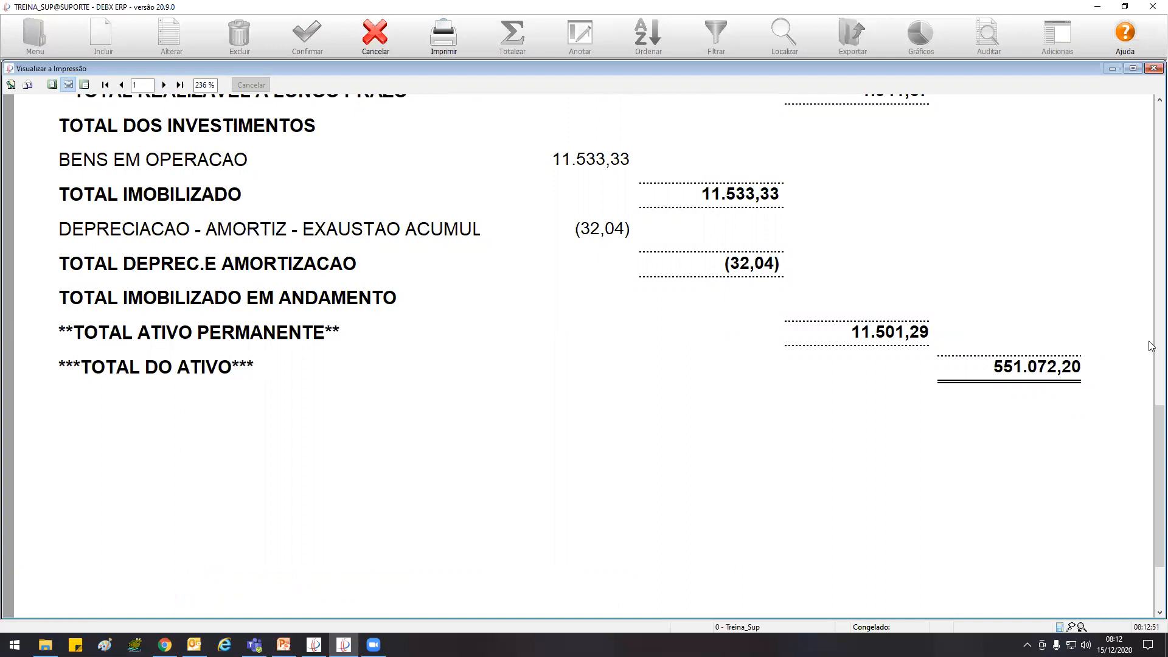
pyautogui.click(164, 86)
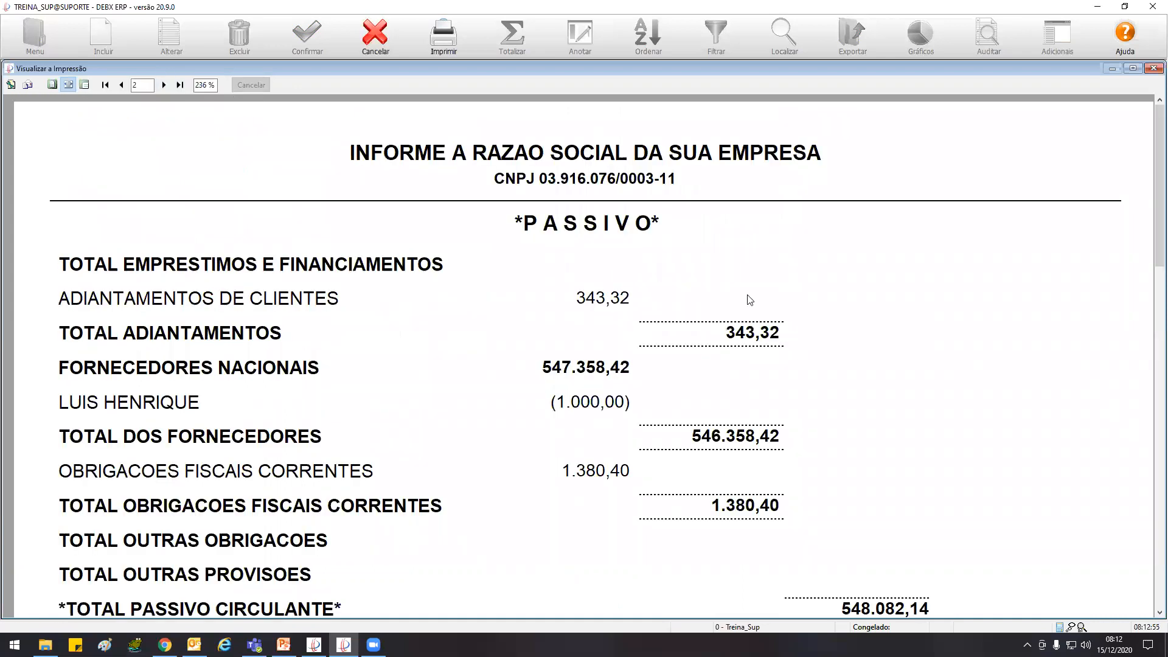
pyautogui.moveTo(1158, 214); pyautogui.dragTo(1151, 398)
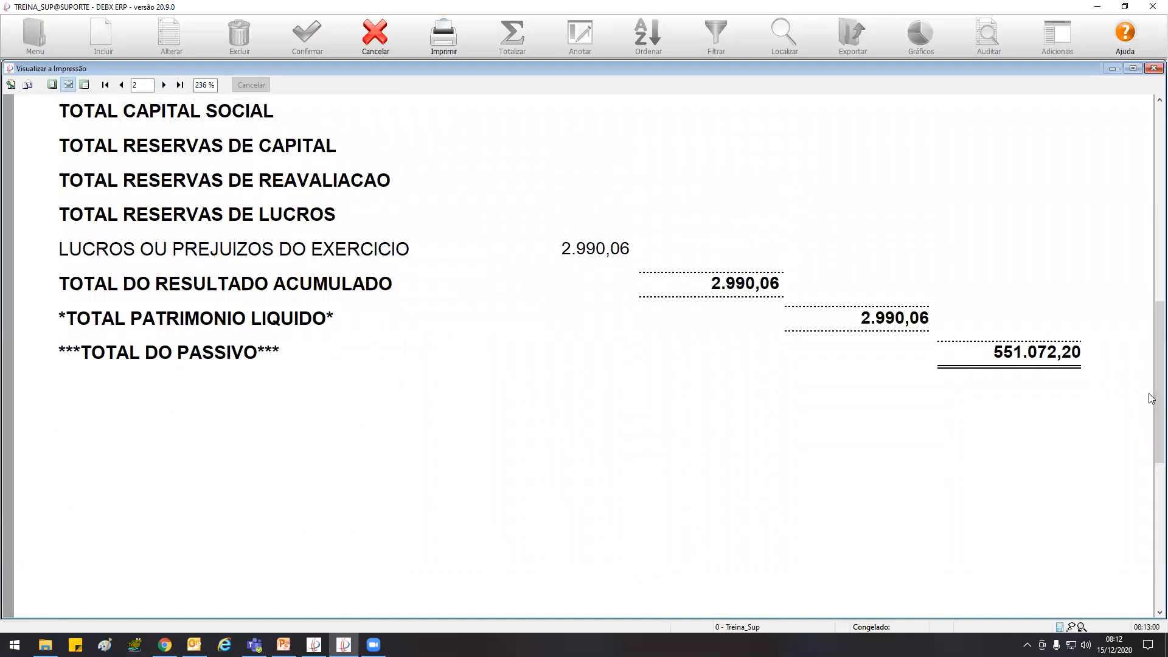
pyautogui.click(164, 85)
pyautogui.moveTo(1150, 189); pyautogui.dragTo(1150, 472)
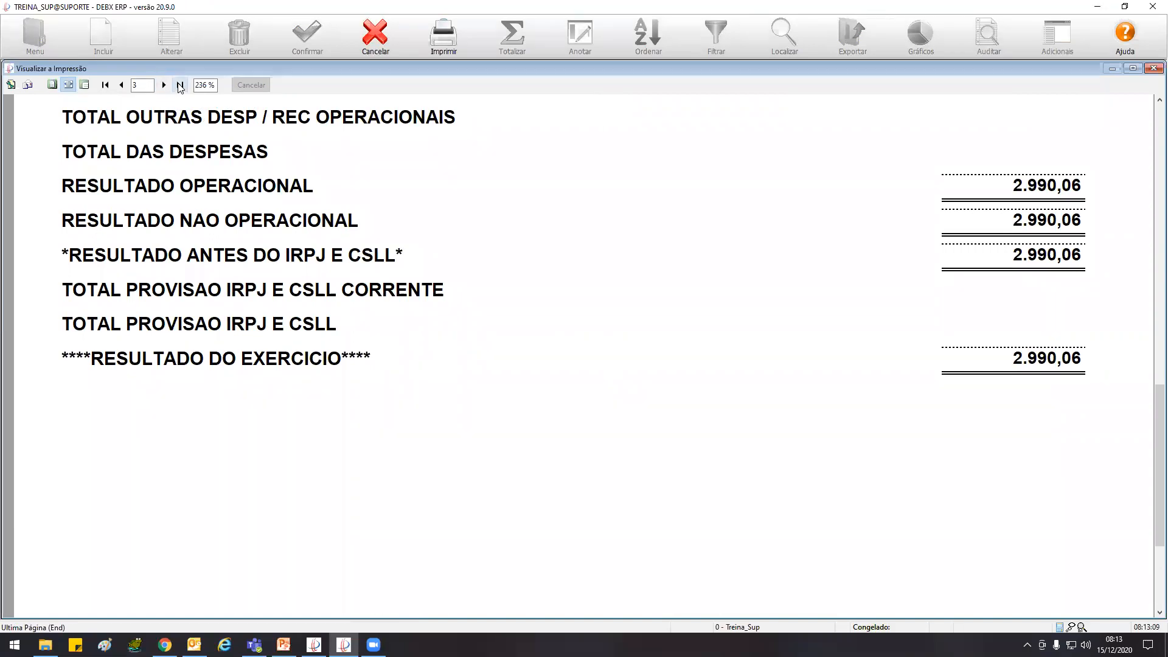
pyautogui.moveTo(1150, 414); pyautogui.dragTo(1151, 480)
pyautogui.moveTo(1149, 420); pyautogui.dragTo(1149, 101)
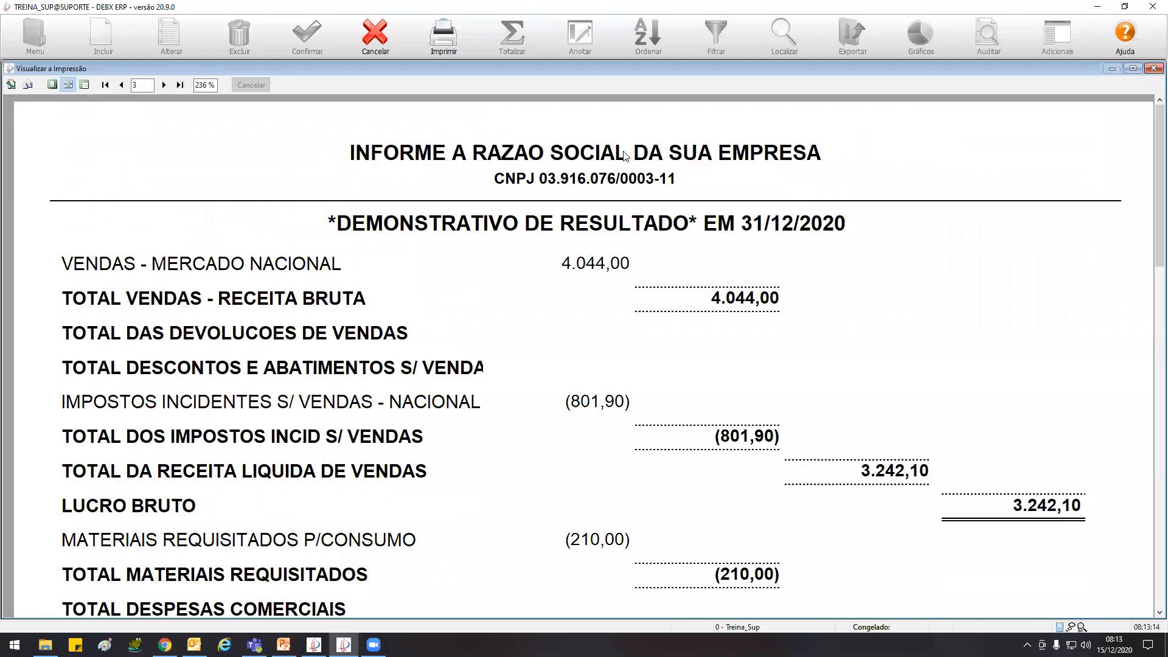
pyautogui.click(121, 85)
pyautogui.click(121, 86)
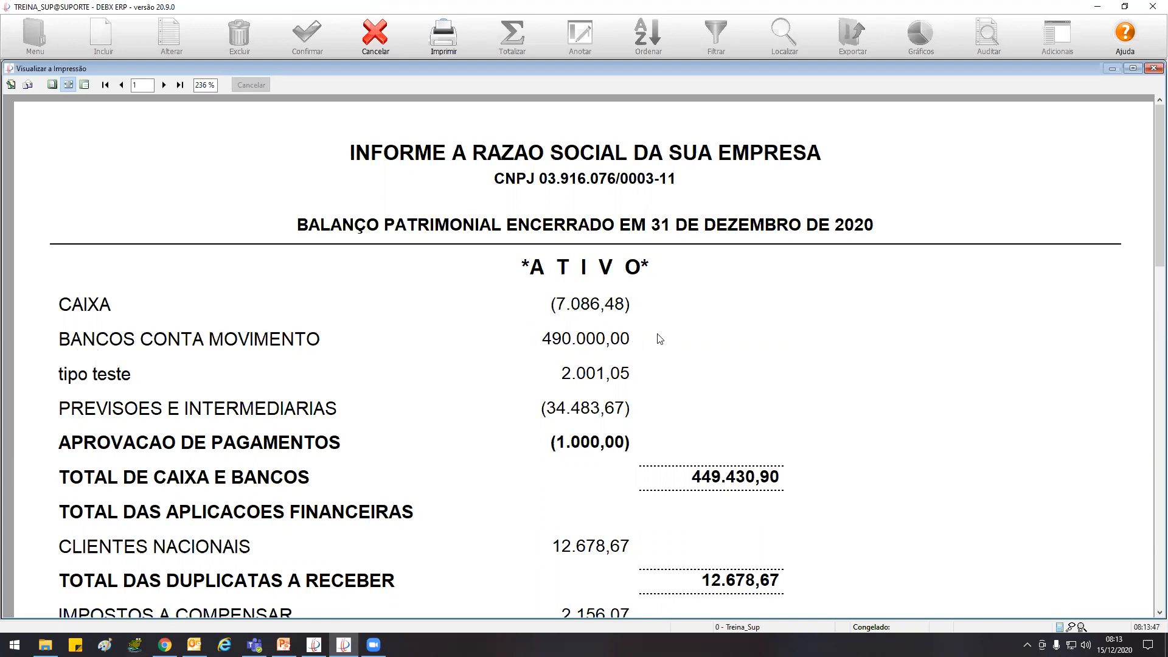
# Close the print preview and open the Plano Contábil
pyautogui.click(372, 38)
pyautogui.click(35, 35)
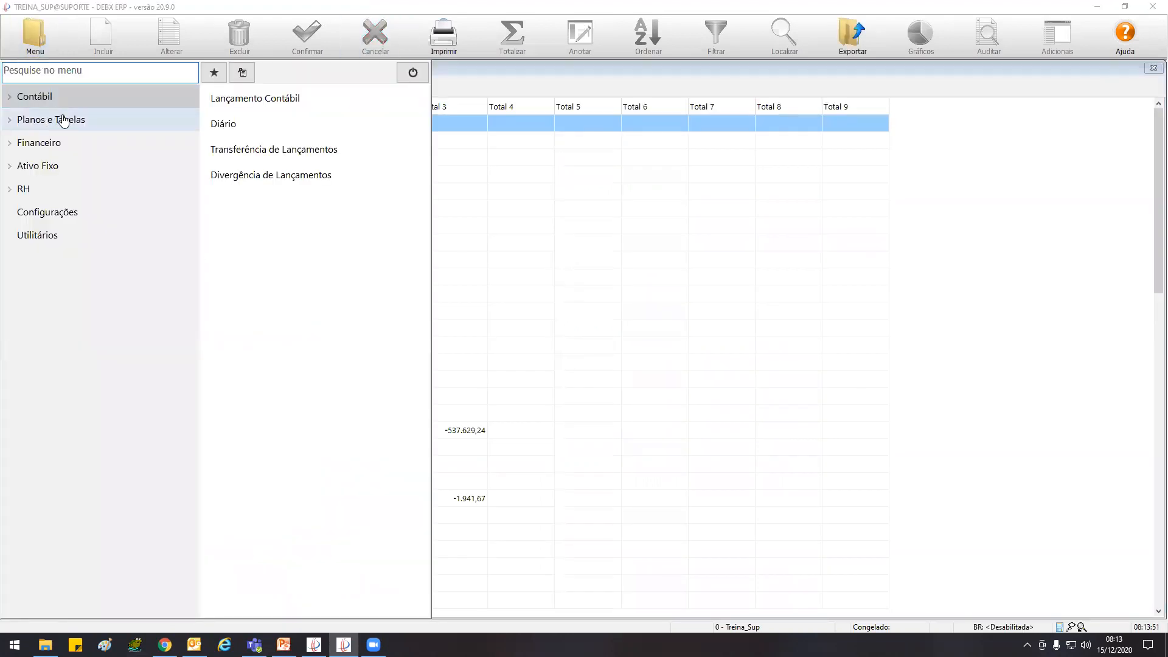
pyautogui.click(64, 120)
pyautogui.click(255, 99)
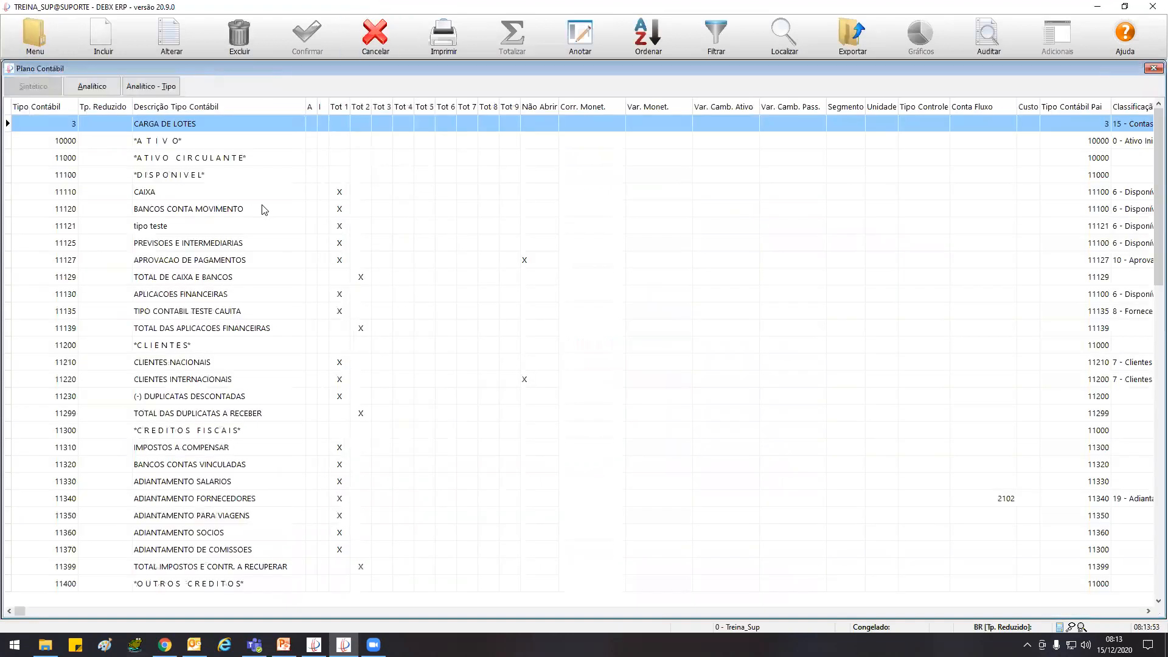
# Check the Totalizadores in the registration of type 11120 BANCOS CONTA MOVIMENTO and close it without changes
pyautogui.click(190, 211)
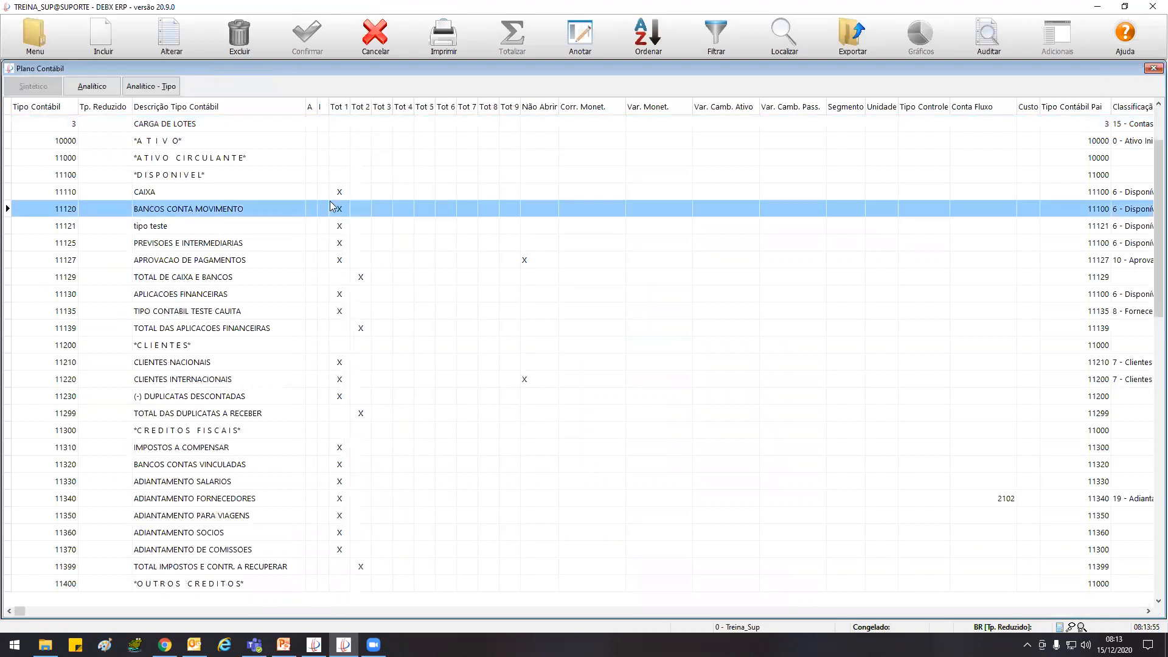
pyautogui.click(169, 36)
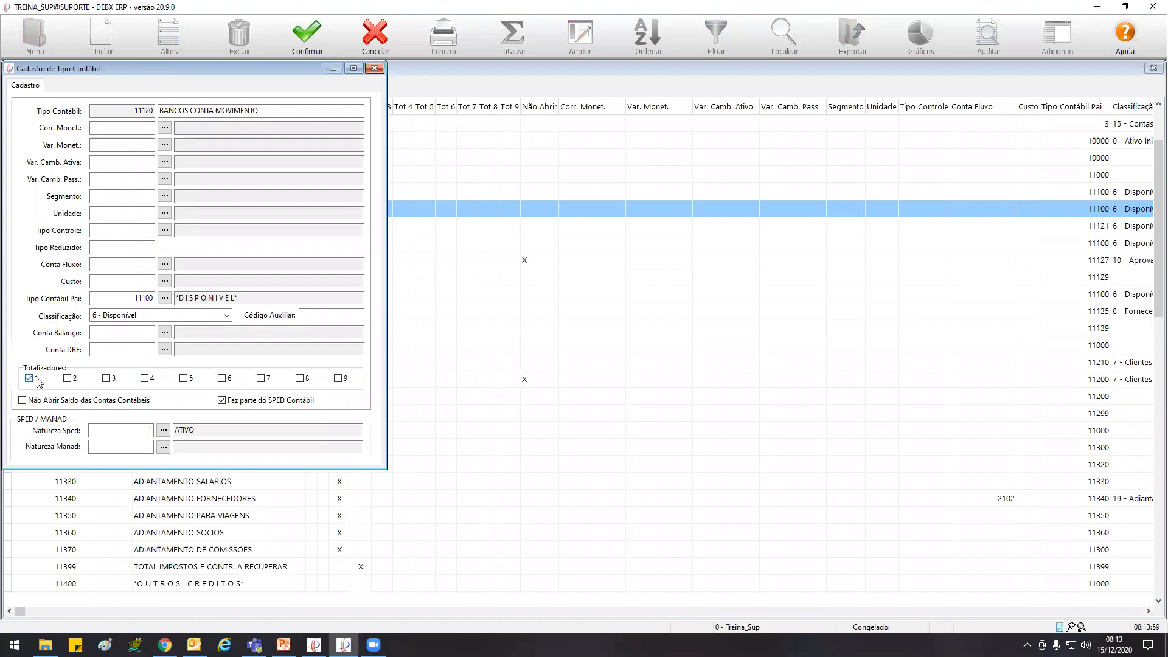
pyautogui.click(374, 68)
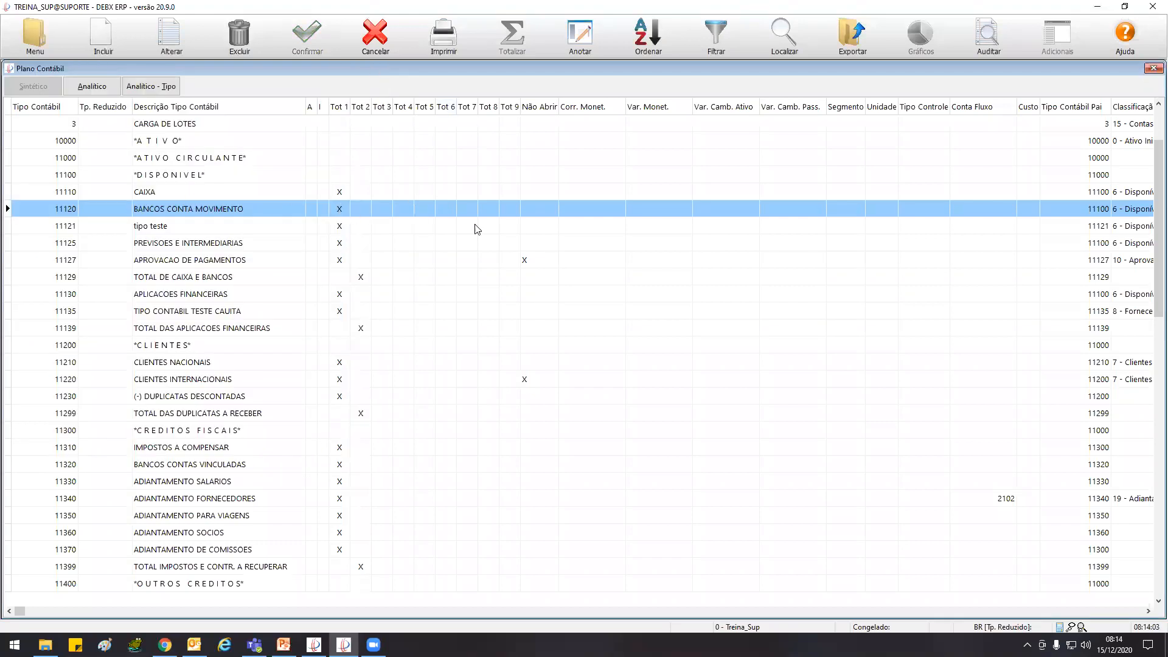
# Return to the Balanço Patrimonial and inspect the BANCOS CONTA MOVIMENTO and CLIENTES NACIONAIS rows, dismissing the print options
pyautogui.hotkey('ctrl', 'Tab')
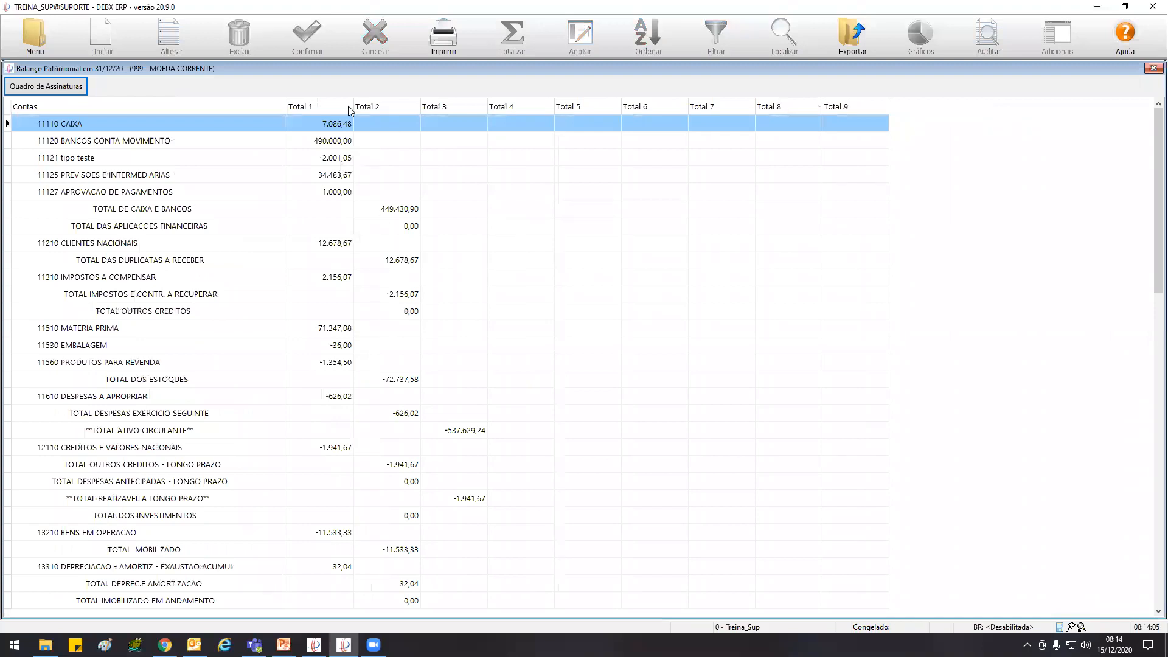
pyautogui.click(335, 141)
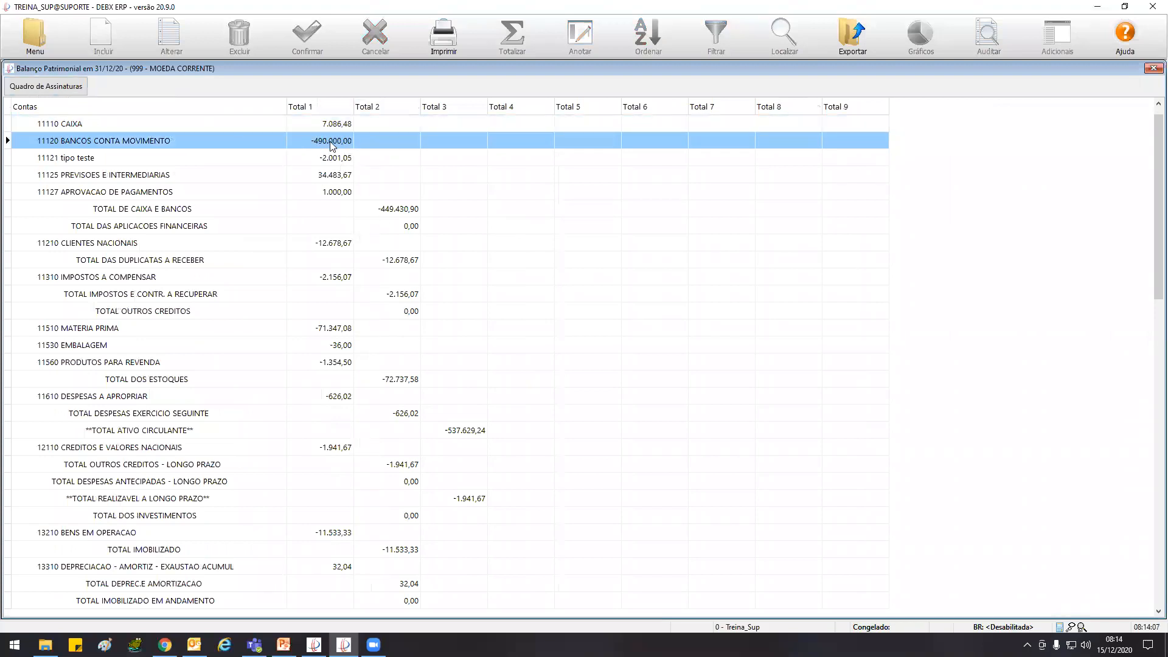
pyautogui.click(444, 41)
pyautogui.click(378, 41)
pyautogui.click(332, 245)
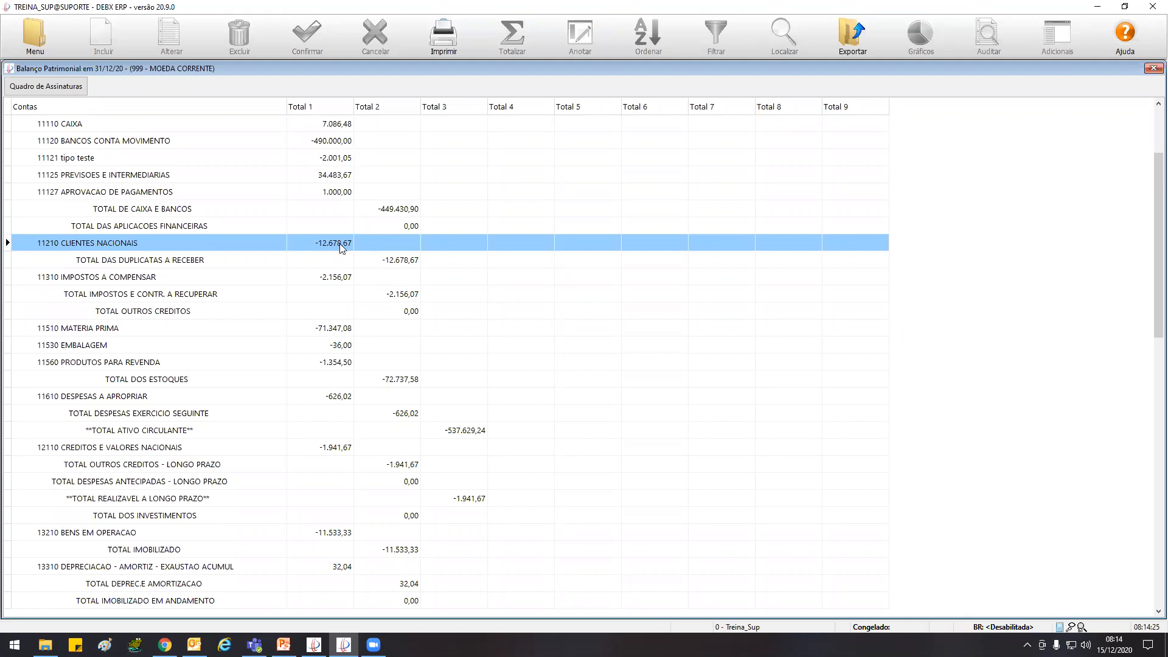
# In the Plano Contábil, clear Totalizador 1 for type 11220 CLIENTES INTERNACIONAIS and save the registration
pyautogui.doubleClick(340, 248)
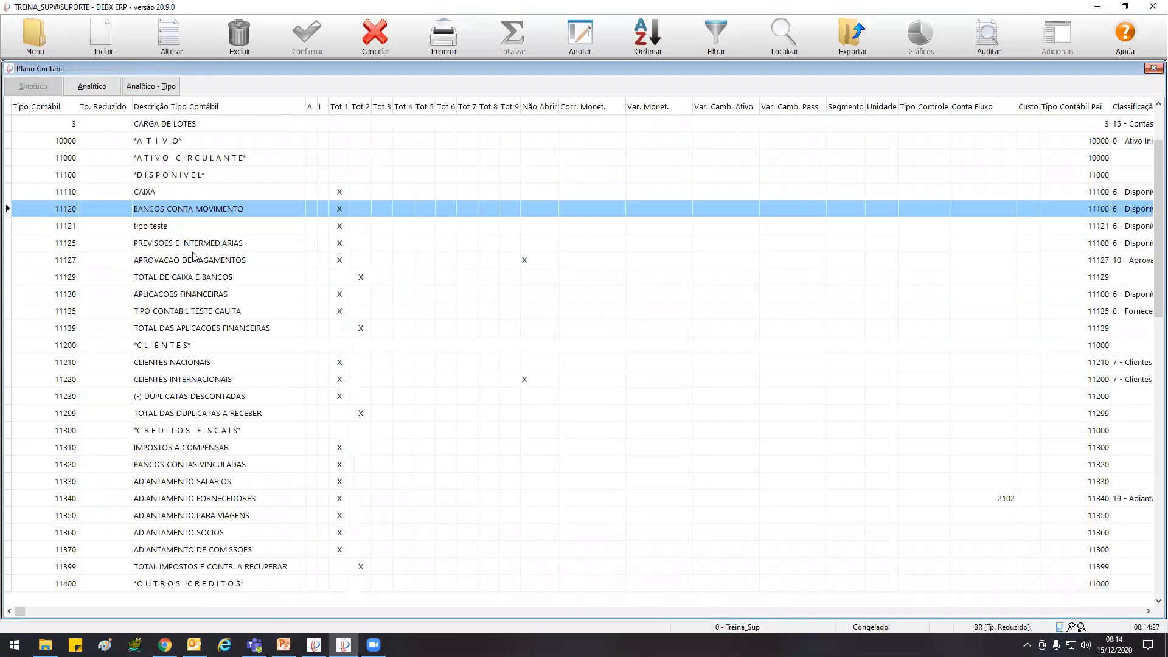
pyautogui.click(193, 365)
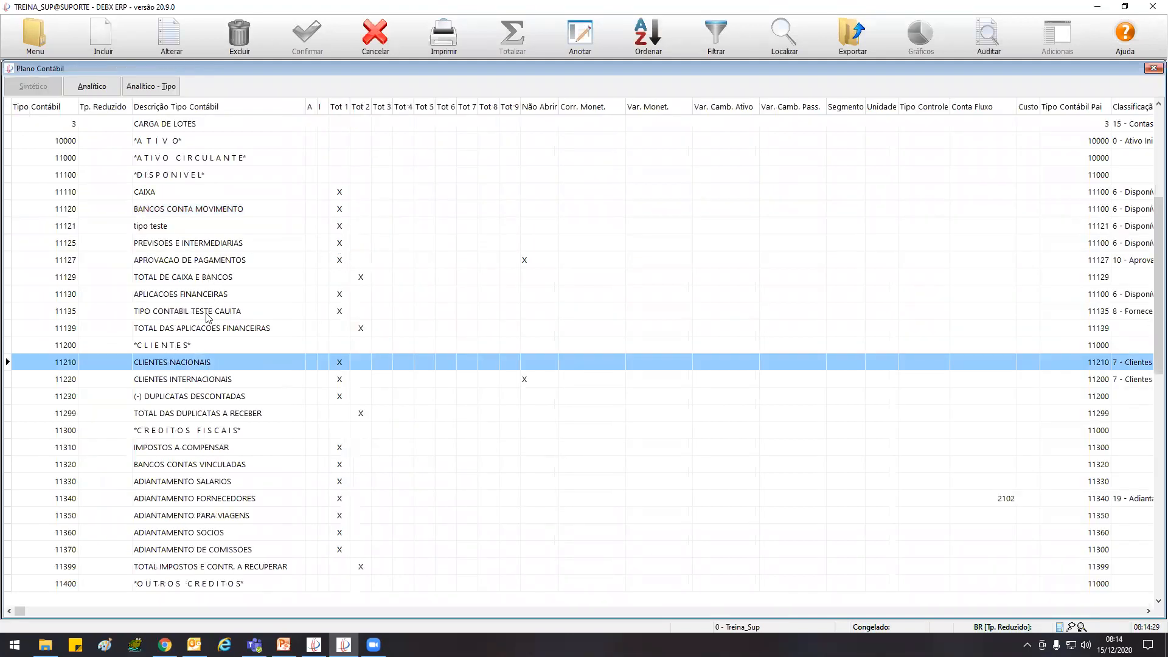
pyautogui.click(176, 380)
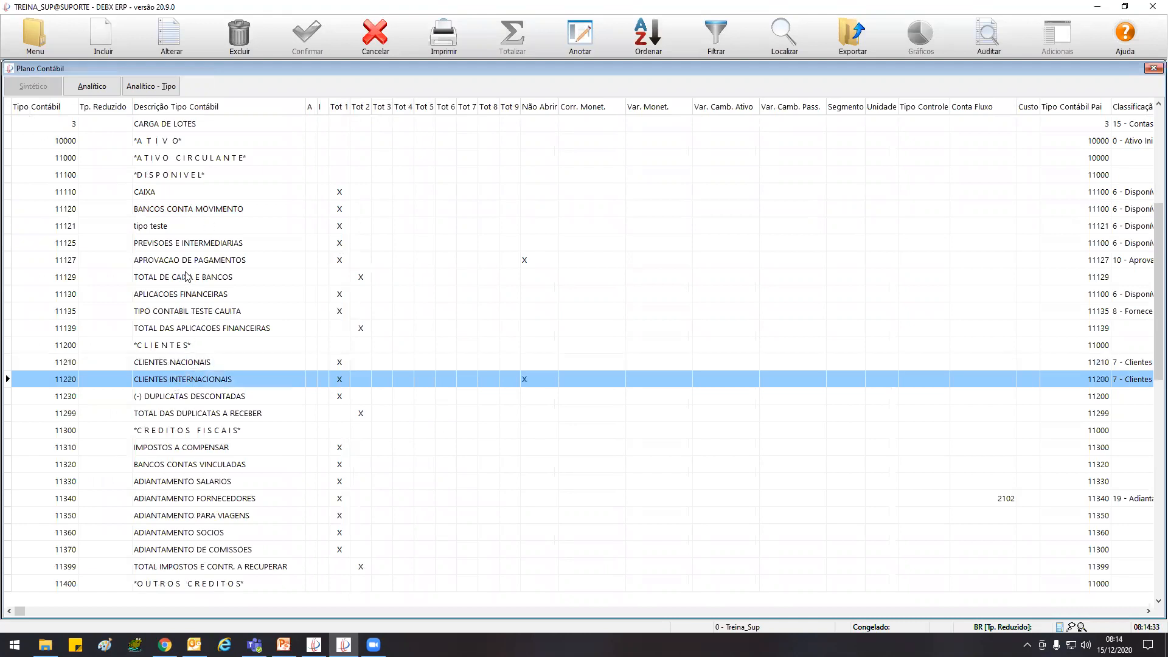
pyautogui.click(175, 41)
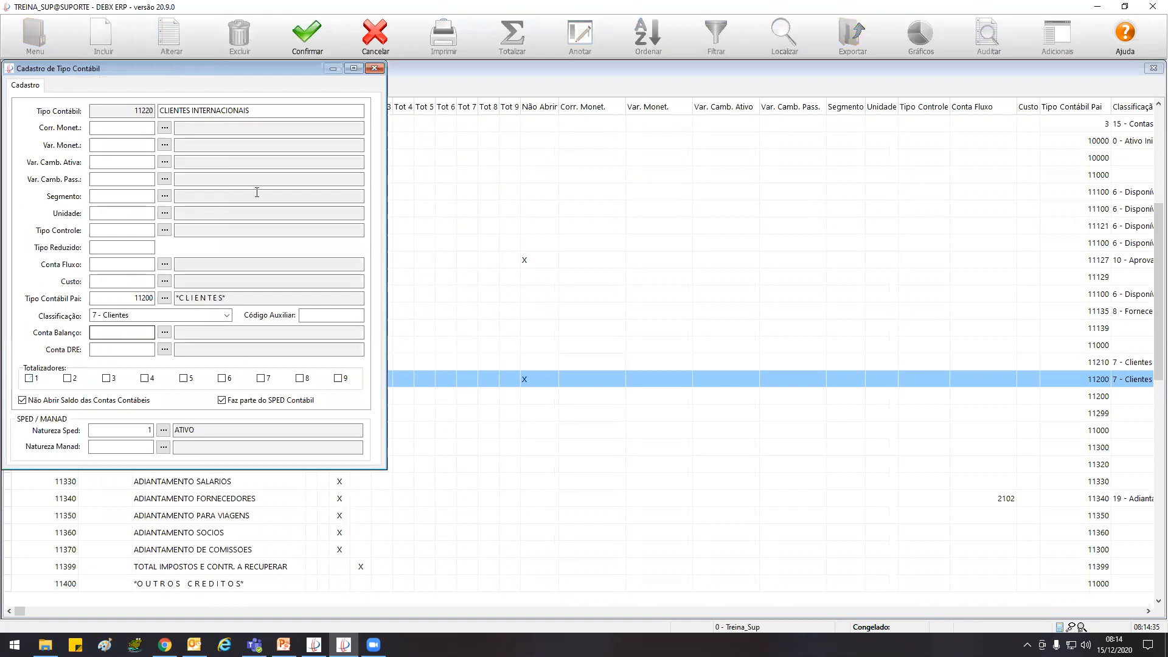
pyautogui.click(306, 41)
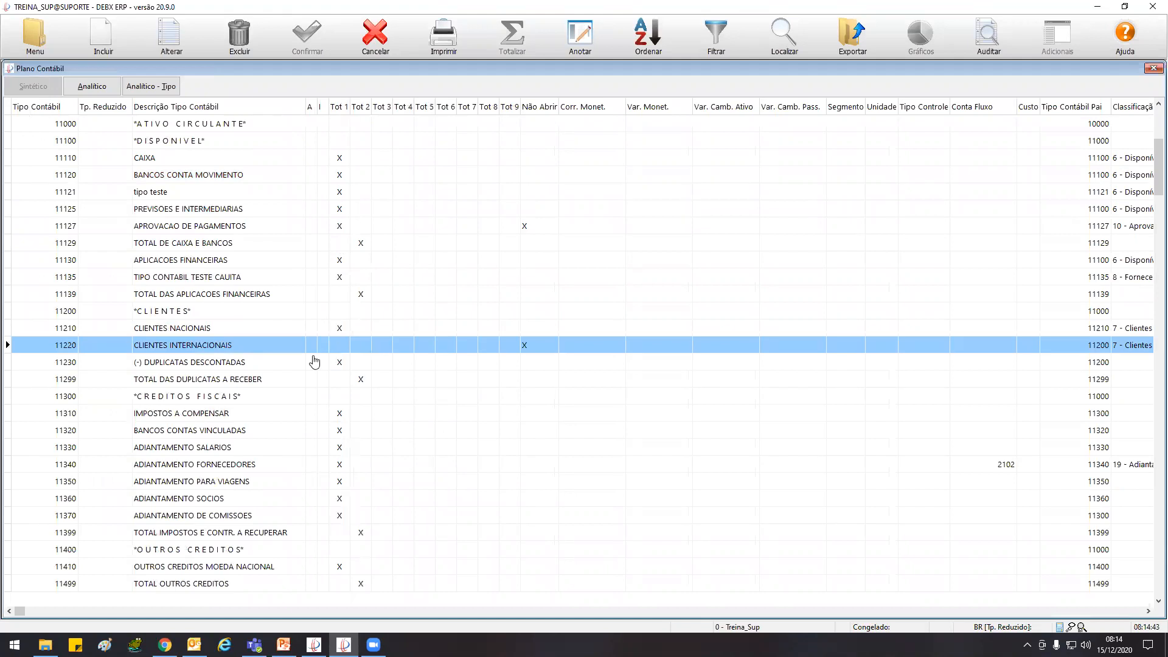
# Re-enable Totalizador 1 for type 11220 CLIENTES INTERNACIONAIS and save the registration
pyautogui.click(276, 383)
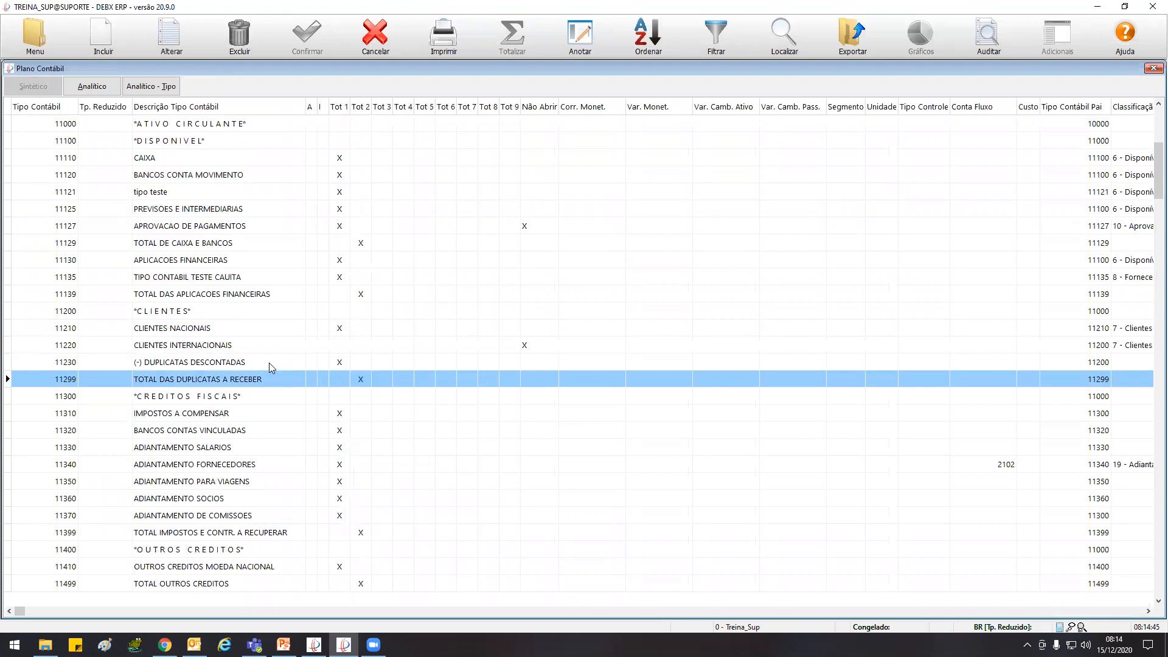
pyautogui.click(255, 343)
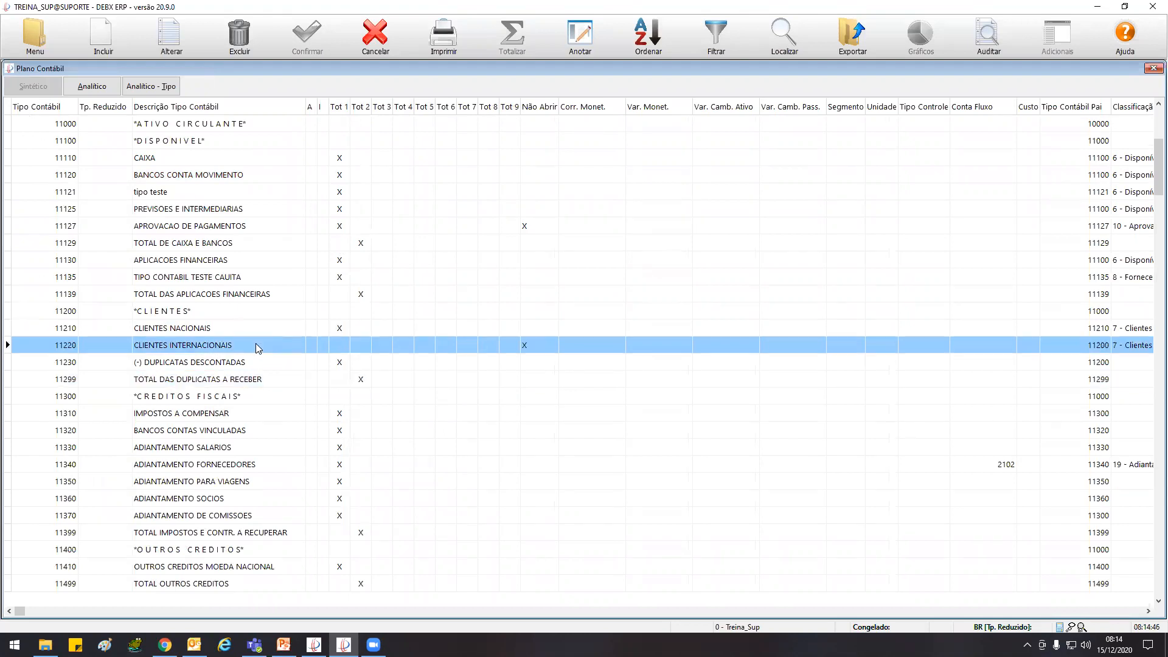
pyautogui.click(177, 42)
pyautogui.click(28, 378)
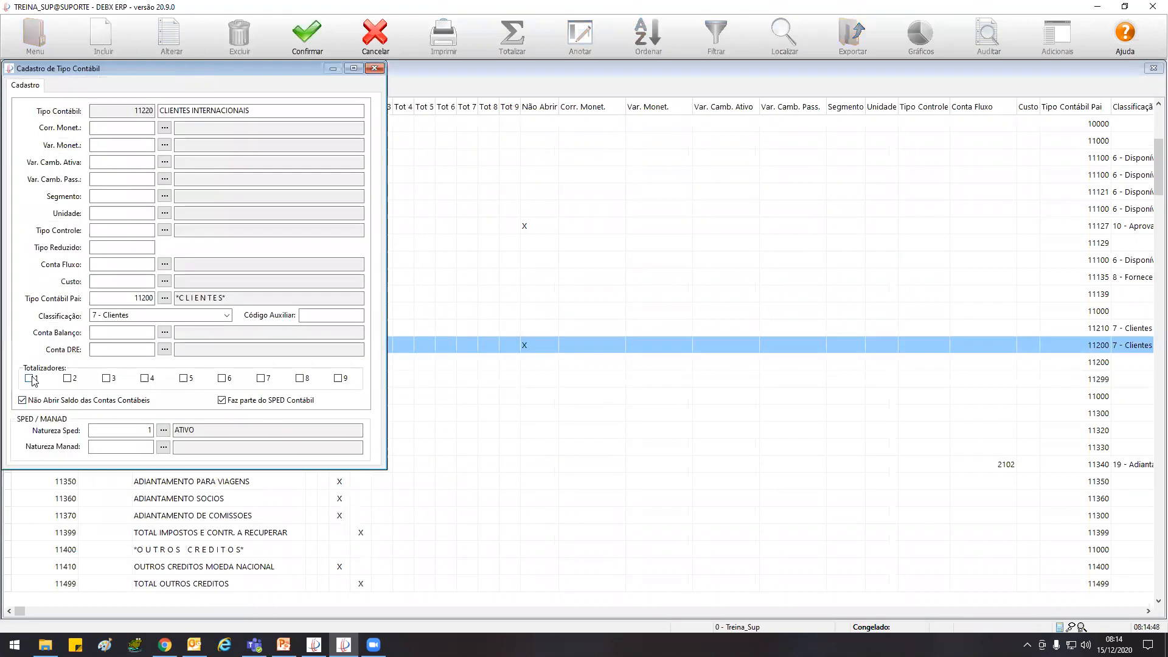
pyautogui.click(310, 39)
# Leave the Plano Contábil and preview the Balanço Patrimonial printout again with the Quadro de Assinaturas enabled
pyautogui.press('Escape')
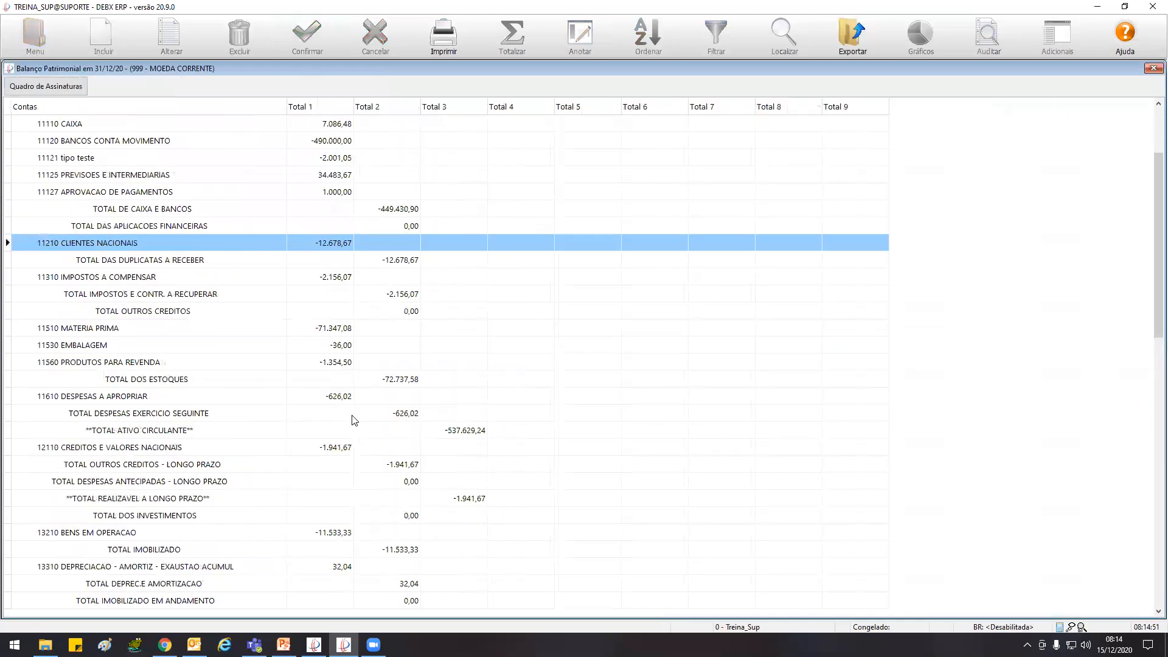
pyautogui.click(442, 38)
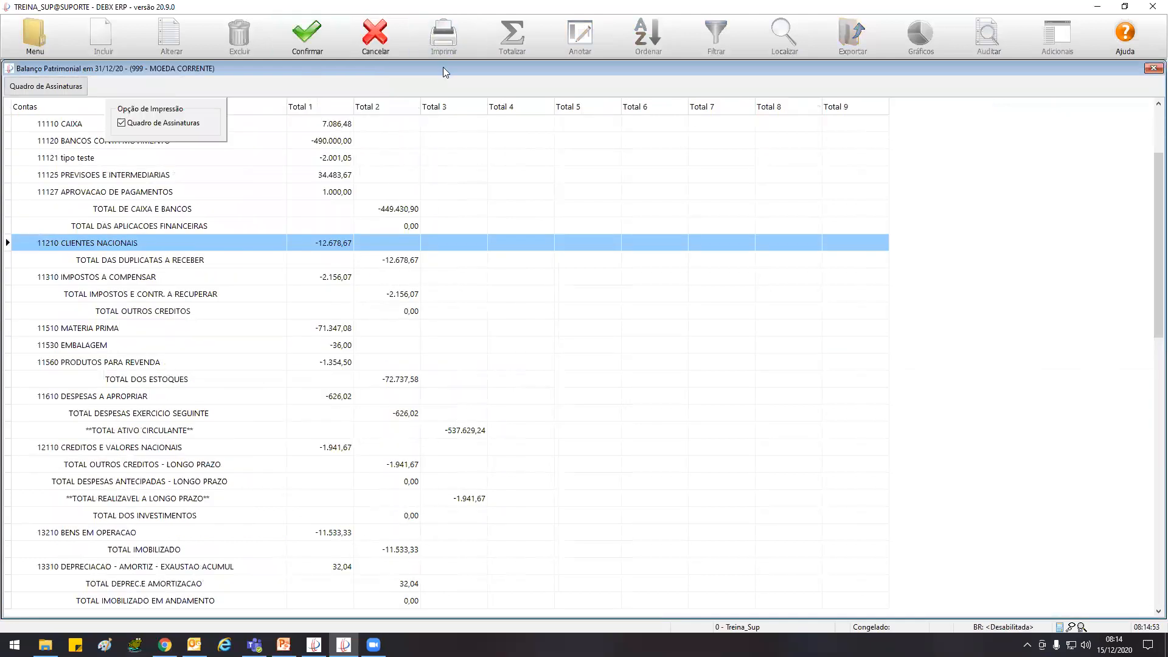
pyautogui.click(307, 37)
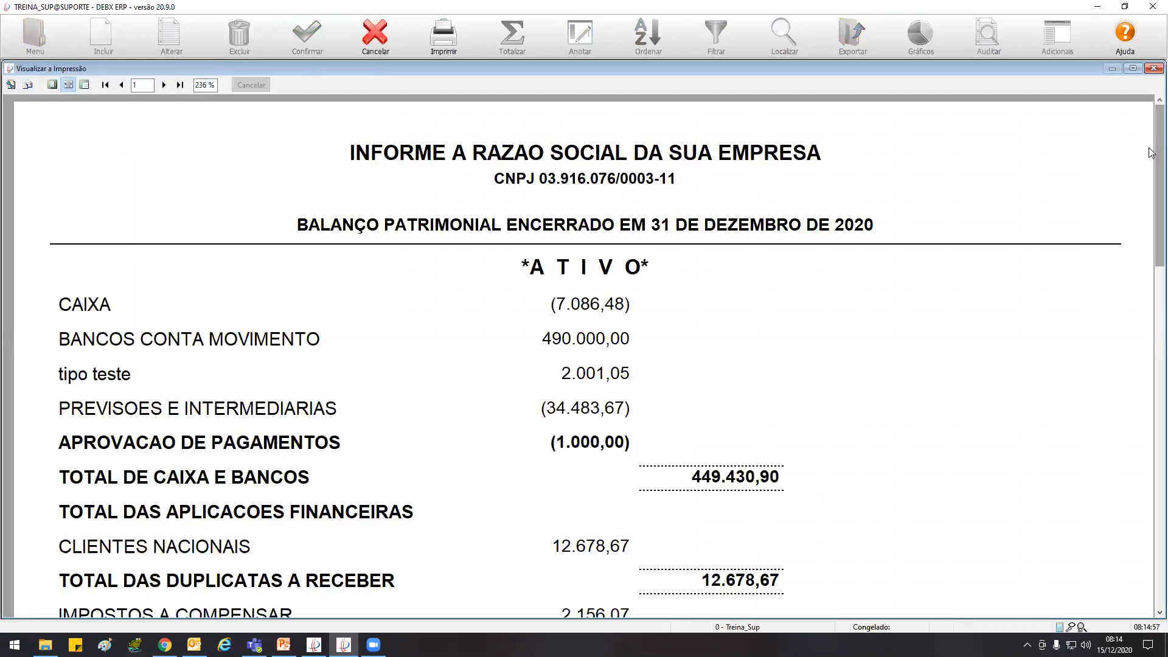
# Examine the Balanço Patrimonial printout from the Ativo page through the Passivo page, comparing TOTAL DO ATIVO with TOTAL DO PASSIVO
pyautogui.scroll(-15, 1151, 334)
pyautogui.scroll(15, 1151, 379)
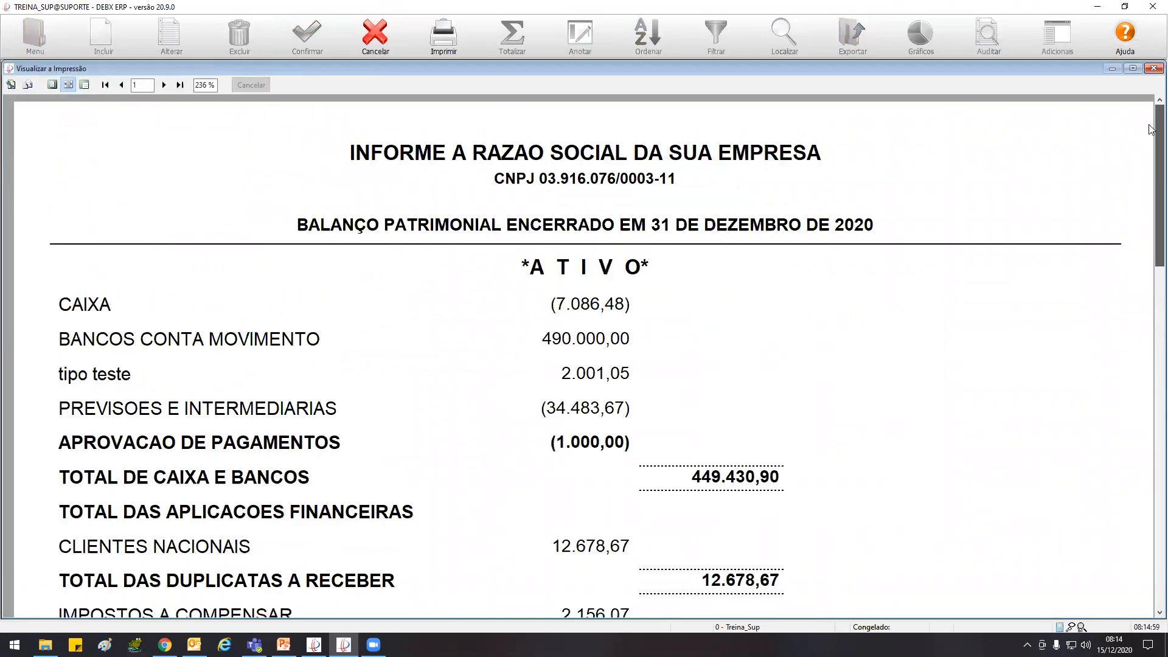
pyautogui.scroll(-15, 1151, 179)
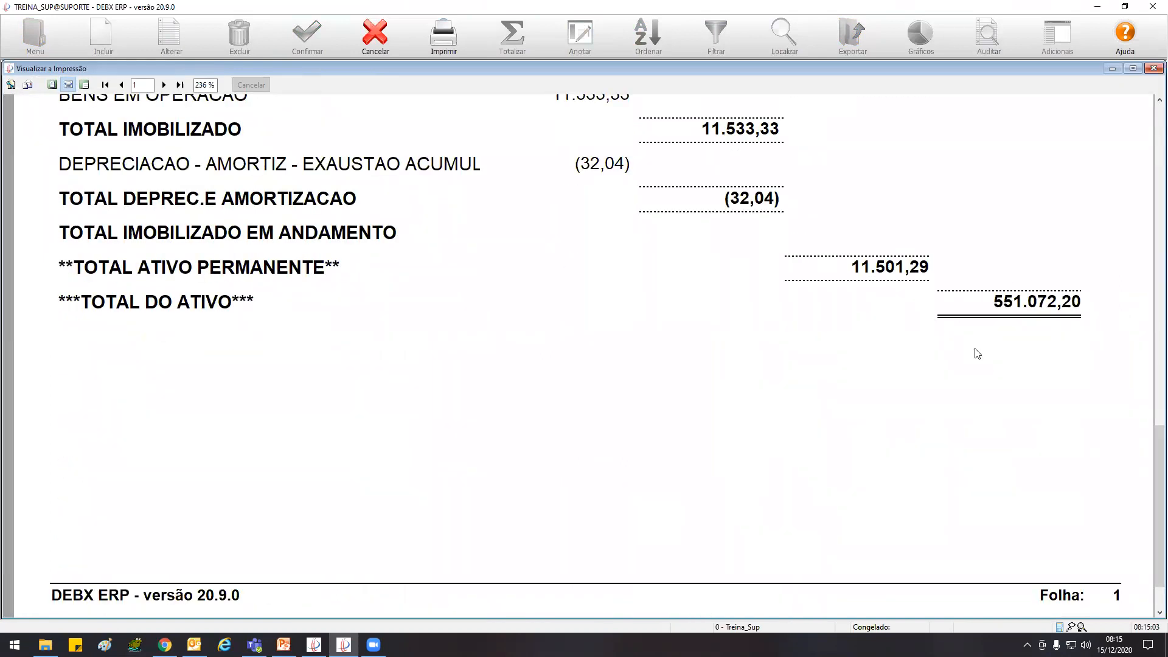
pyautogui.click(164, 84)
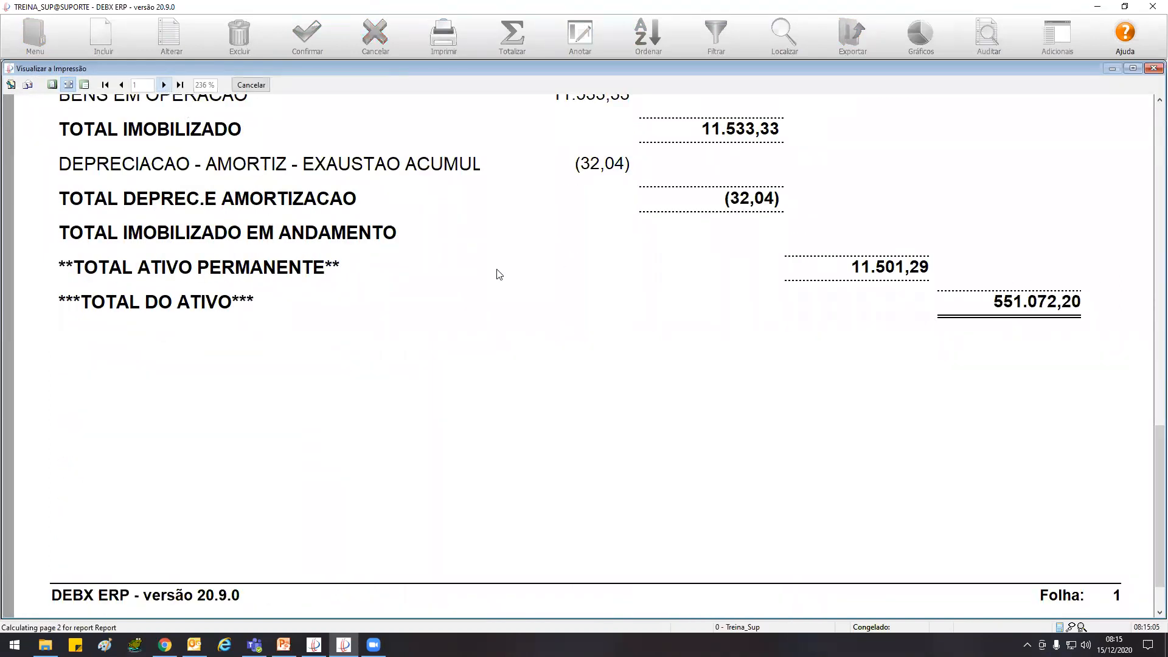
pyautogui.moveTo(1152, 139); pyautogui.dragTo(1152, 339)
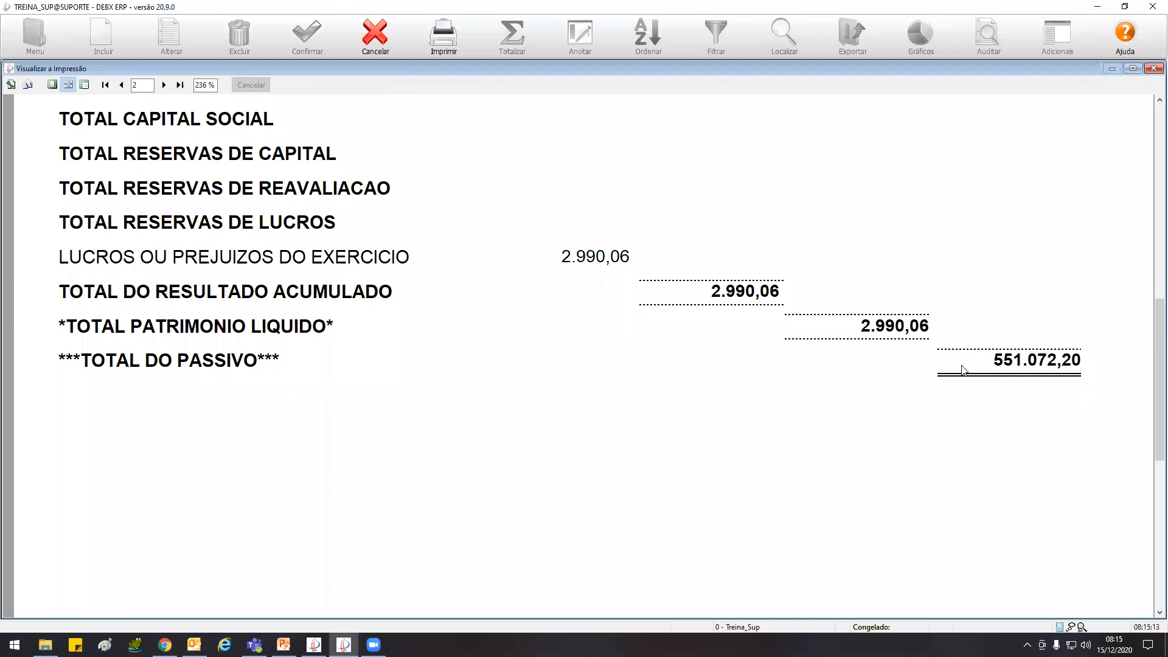
# Review the Demonstrativo de Resultado page of the printout from VENDAS - MERCADO NACIONAL down to RESULTADO DO EXERCICIO
pyautogui.click(164, 84)
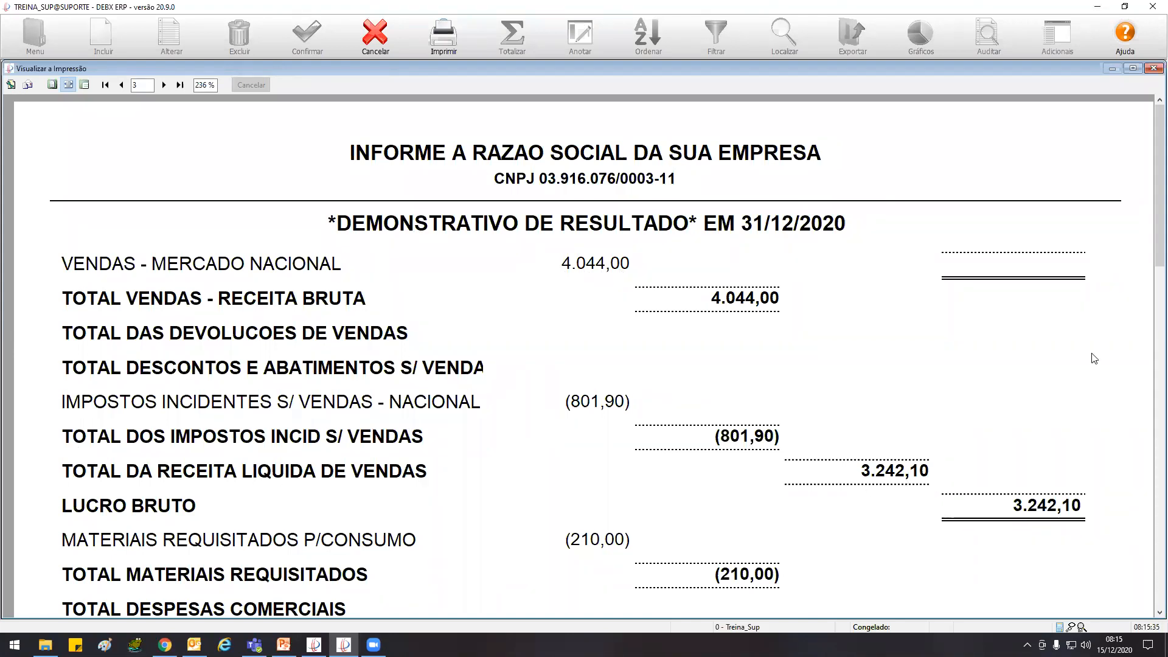
pyautogui.moveTo(1152, 240); pyautogui.dragTo(1150, 303)
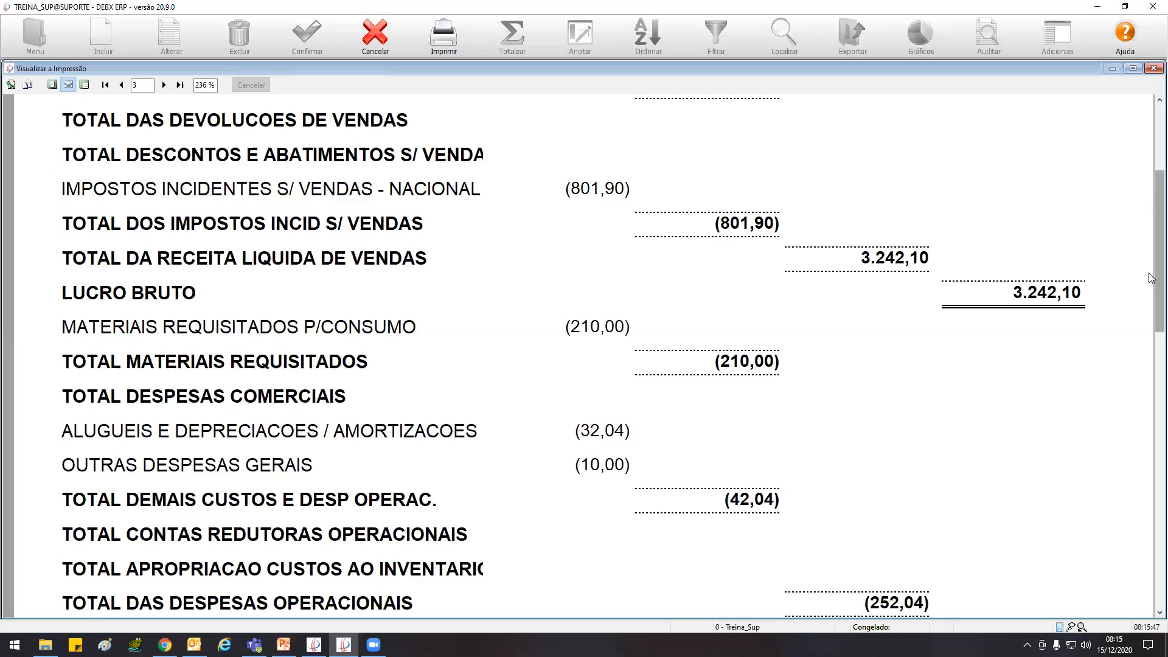
pyautogui.scroll(-10, 1151, 387)
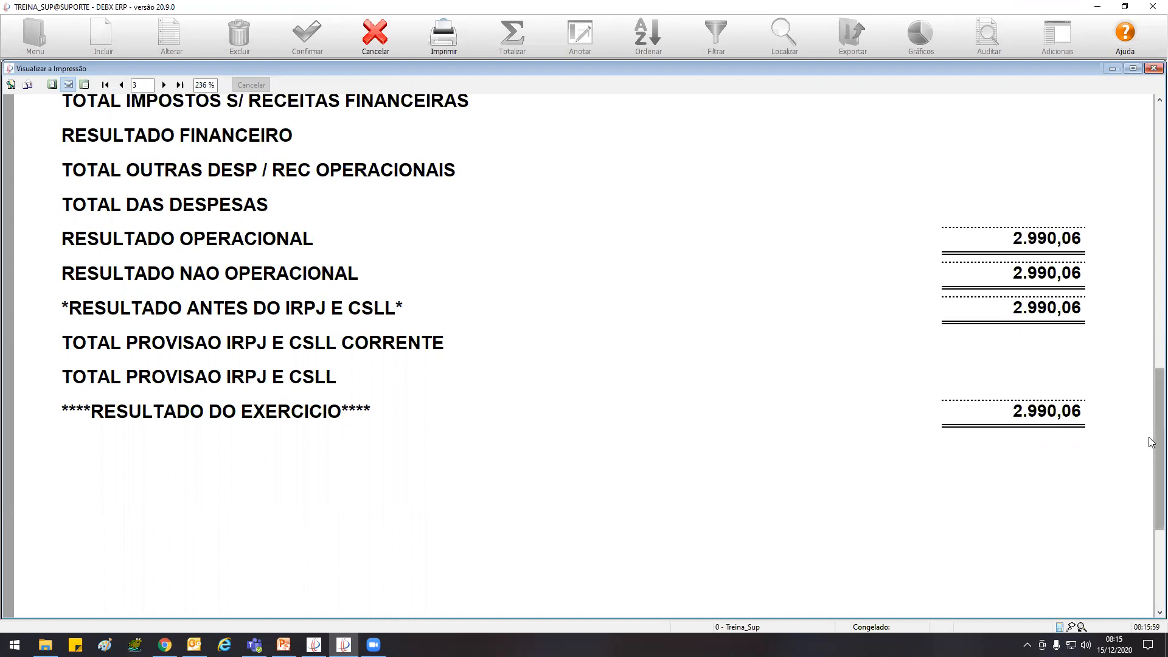
pyautogui.moveTo(1149, 304); pyautogui.dragTo(1149, 178)
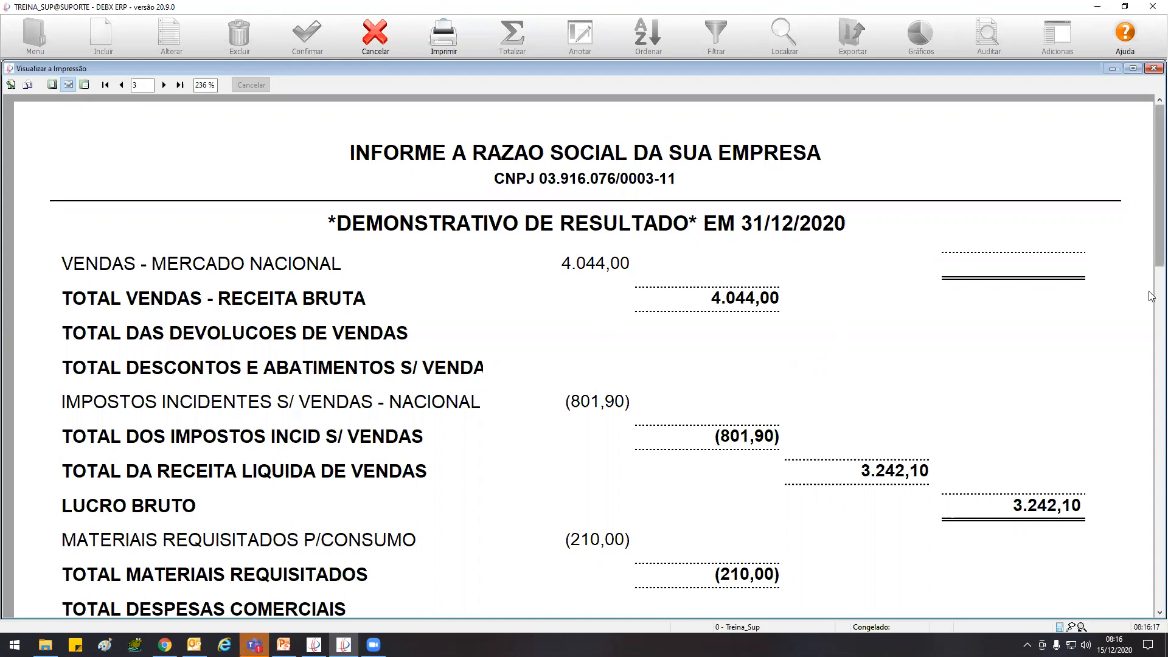
pyautogui.scroll(-2, 1152, 297)
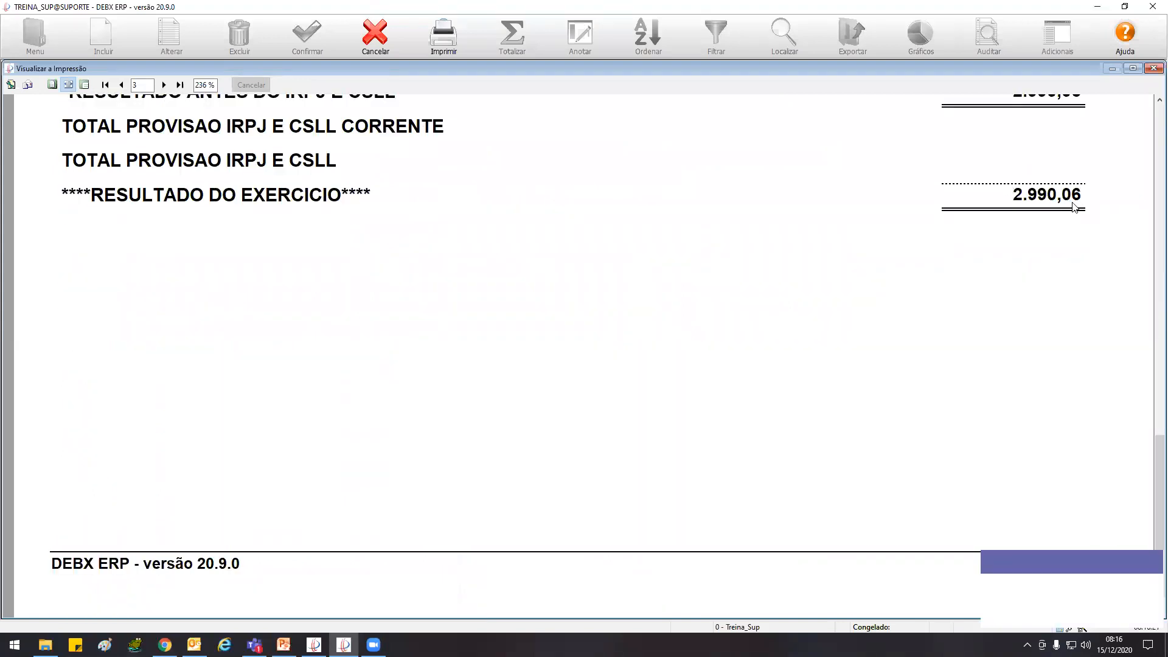
# Compare LUCROS OU PREJUIZOS DO EXERCICIO on the Passivo page with RESULTADO DO EXERCICIO on the Demonstrativo de Resultado page, dismissing the chat notification
pyautogui.click(122, 86)
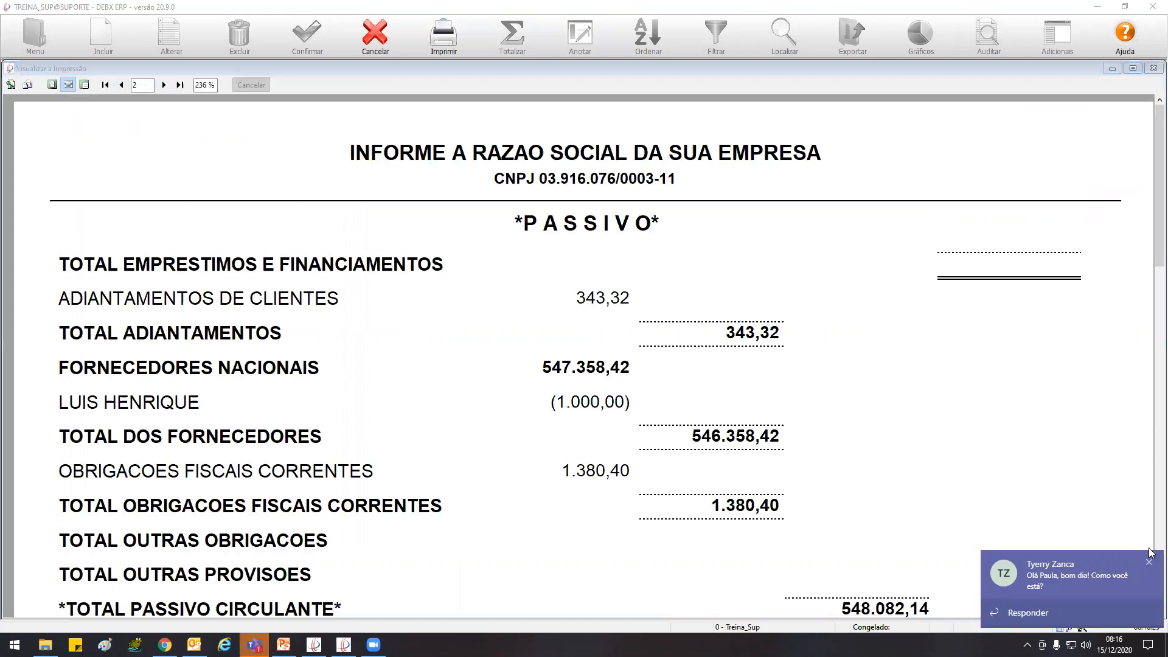
pyautogui.click(1148, 561)
pyautogui.click(1152, 214)
pyautogui.moveTo(1151, 226); pyautogui.dragTo(1022, 388)
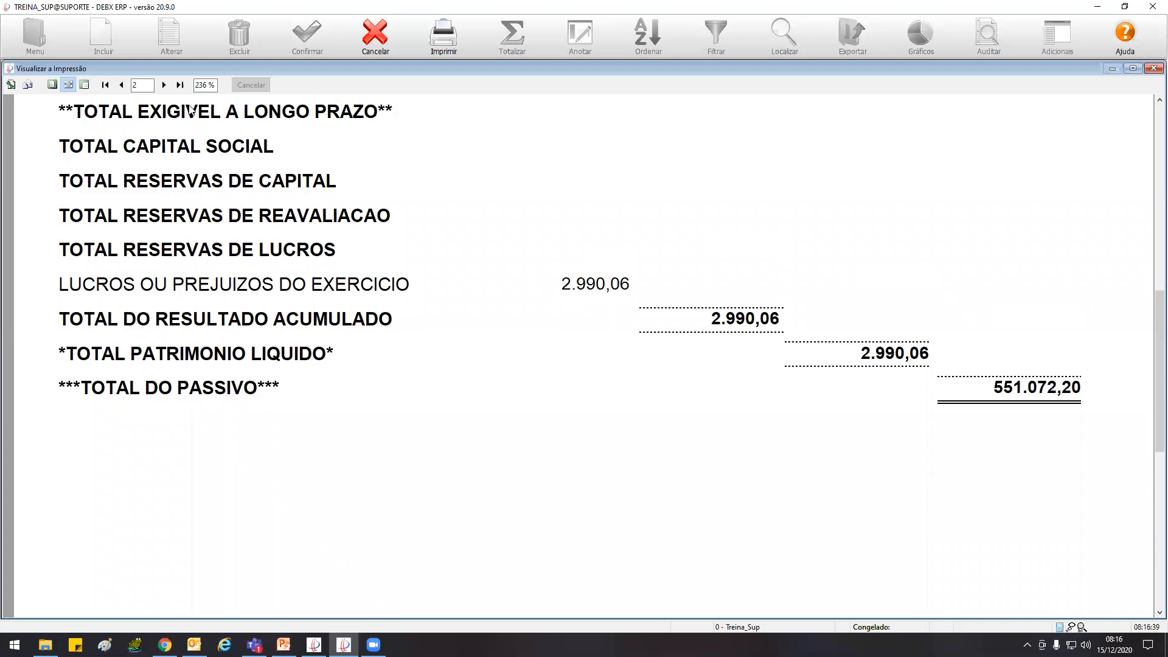
pyautogui.click(164, 87)
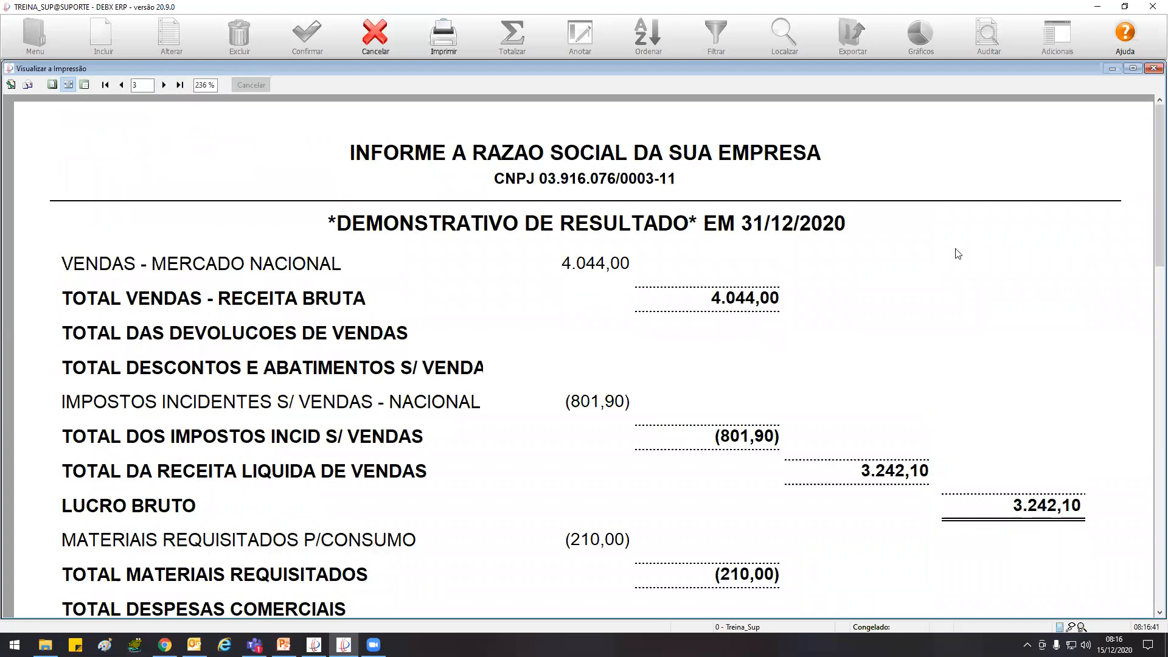
pyautogui.scroll(-1, 1149, 230)
pyautogui.scroll(-10, 1149, 249)
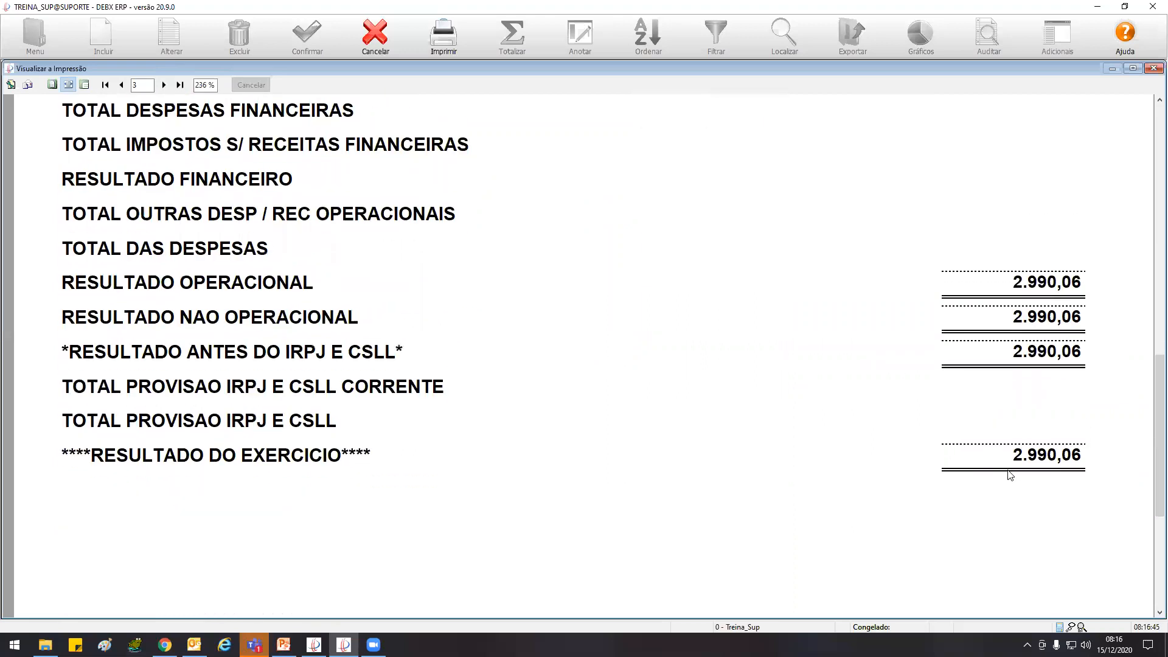
pyautogui.click(121, 86)
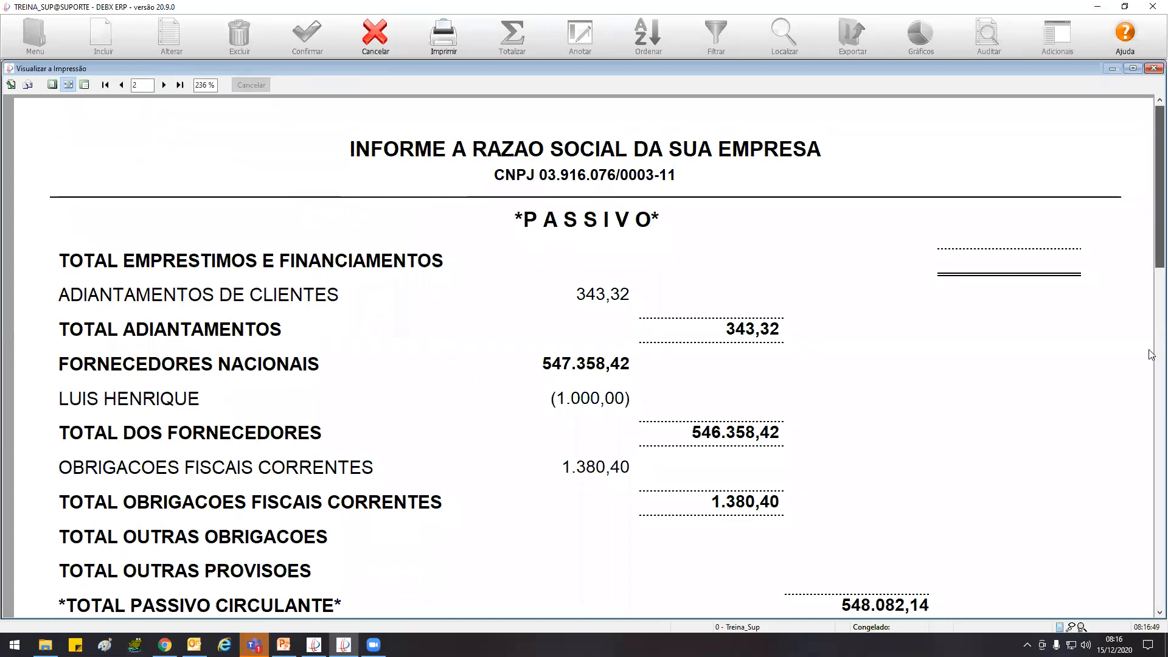
pyautogui.scroll(-10, 1149, 364)
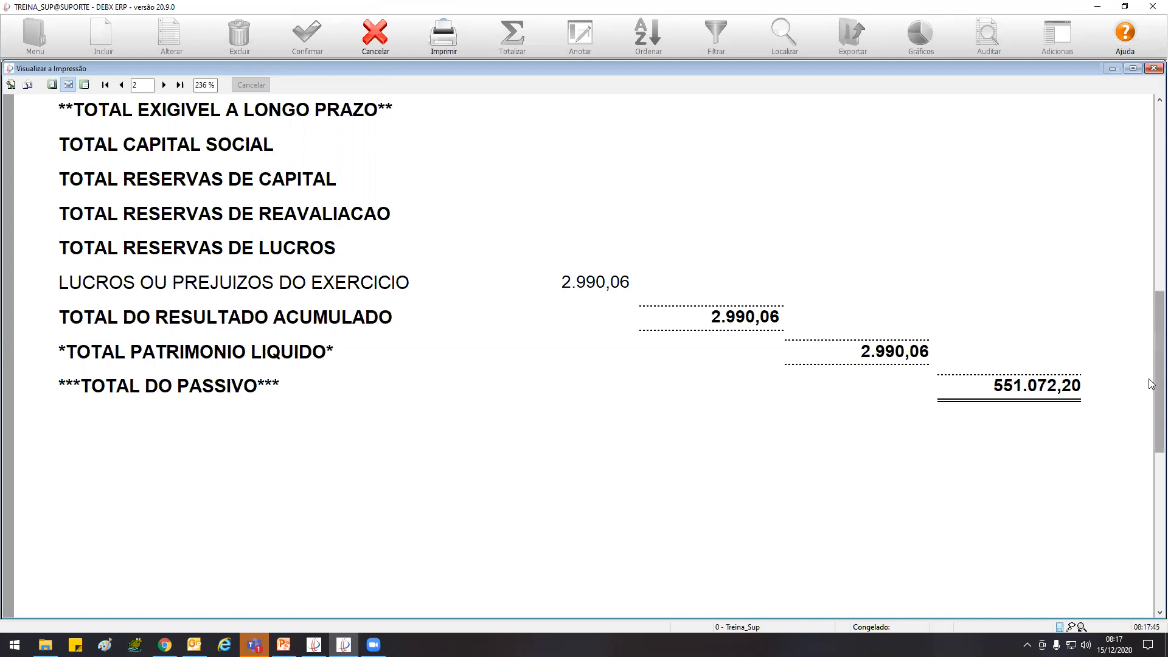
pyautogui.moveTo(1149, 382); pyautogui.dragTo(1152, 195)
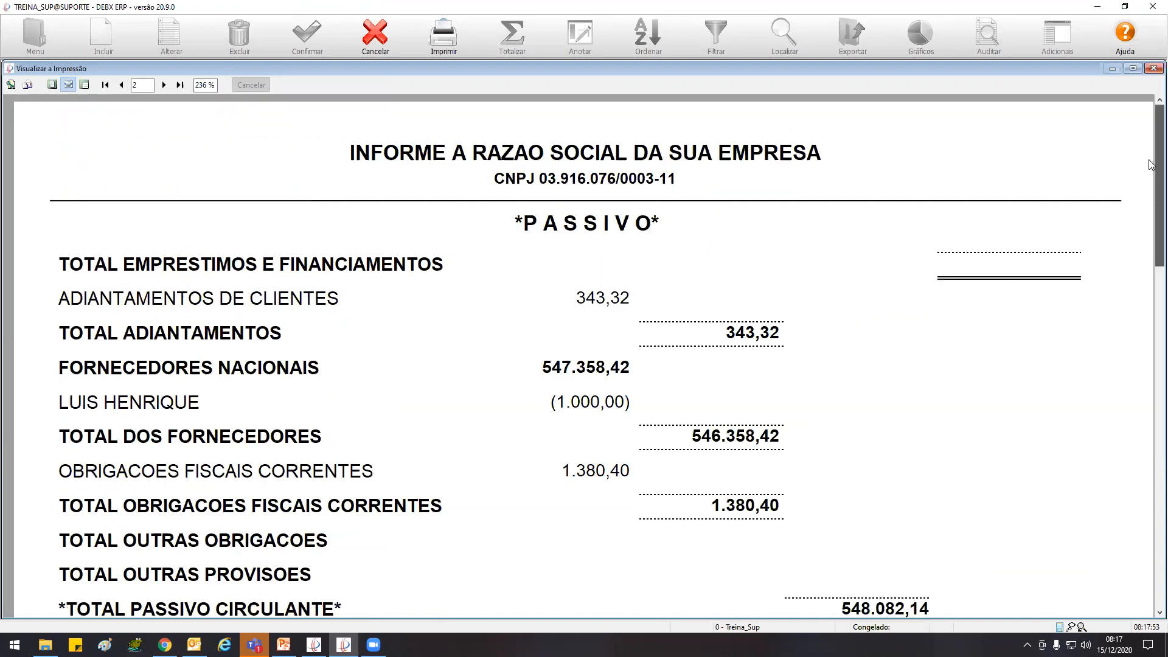
# Close the print preview and the Balanço Patrimonial report
pyautogui.click(383, 44)
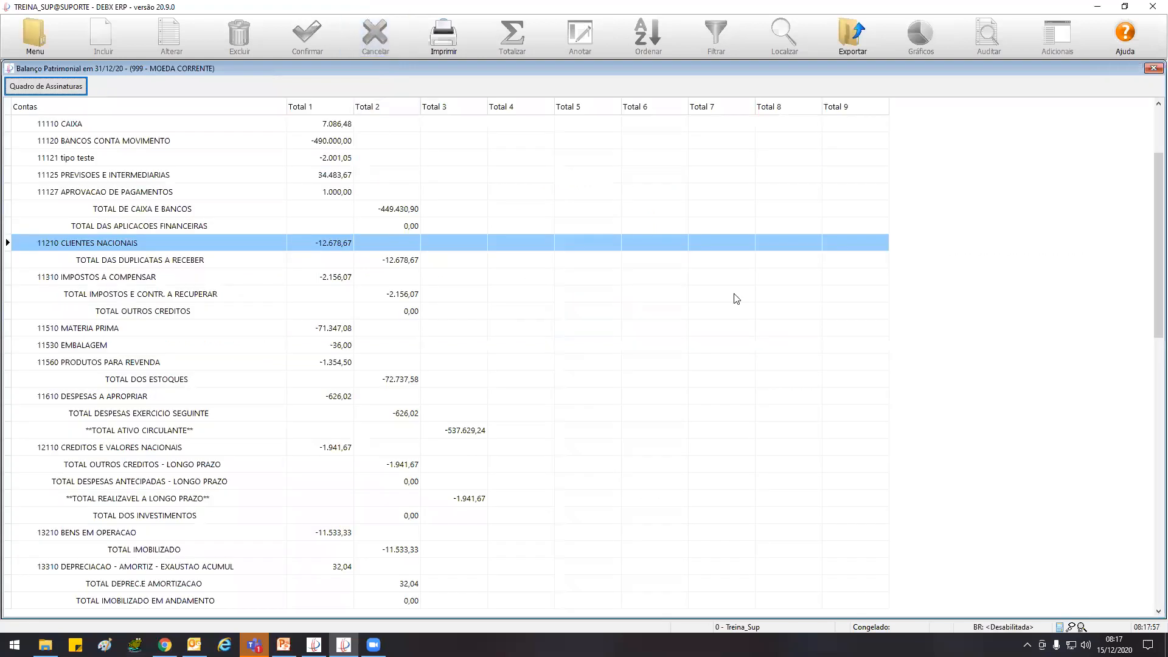
pyautogui.doubleClick(9, 68)
pyautogui.doubleClick(9, 69)
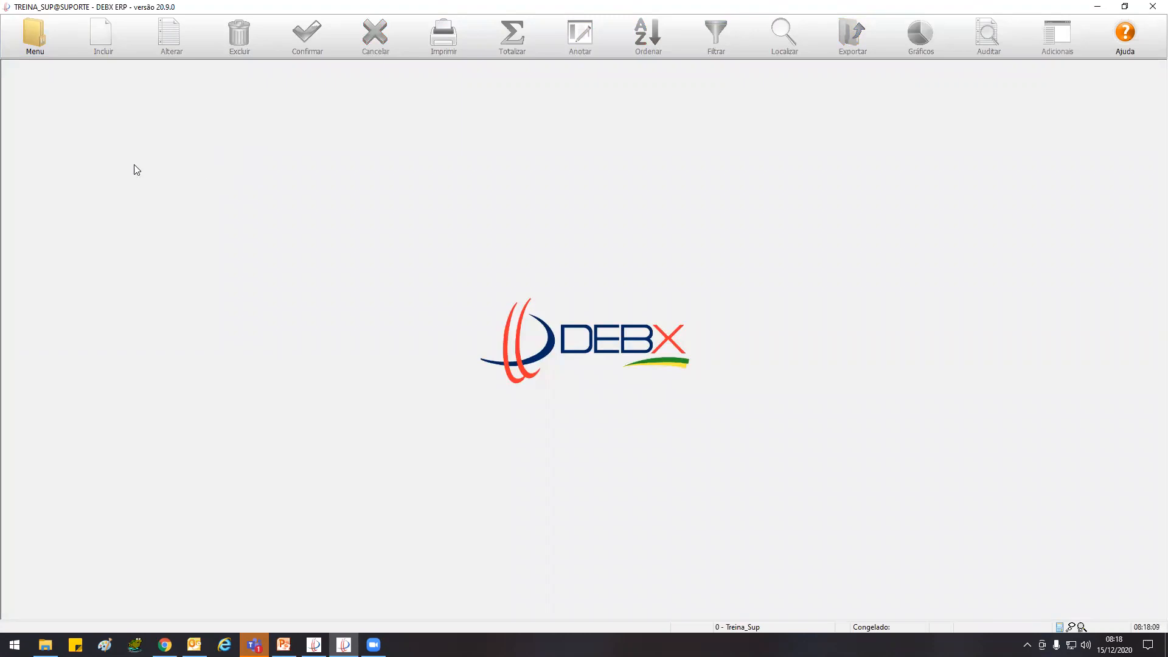
# Open Parâmetros do Sistema from Configurações and dismiss the information message about personalised reports
pyautogui.click(33, 40)
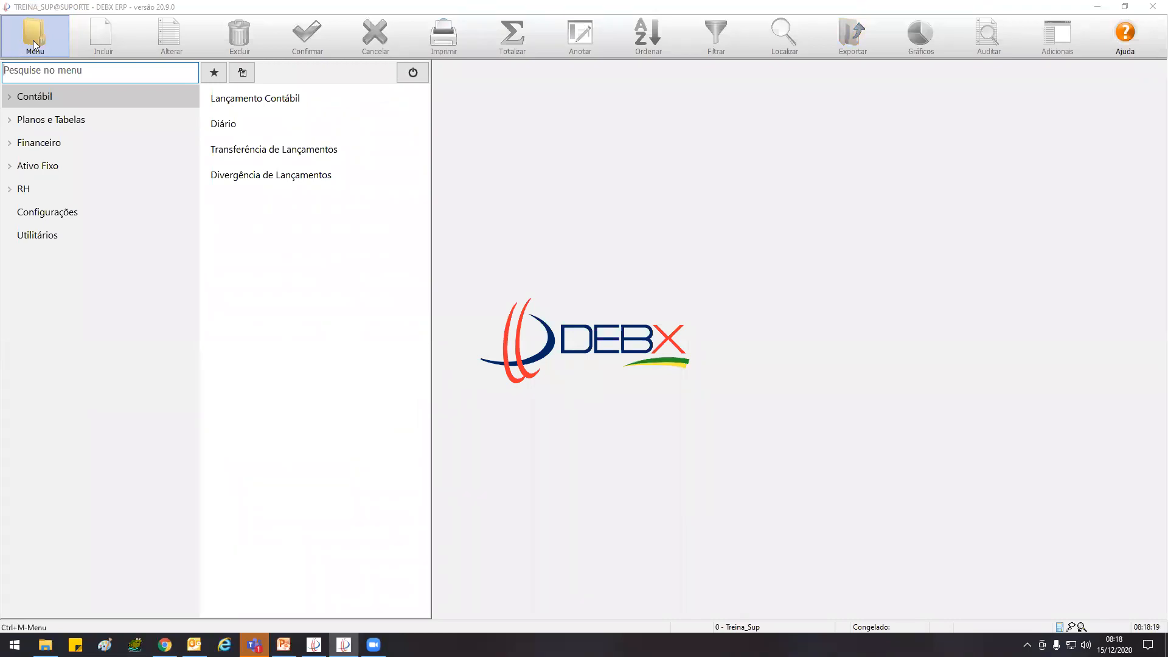
pyautogui.click(61, 212)
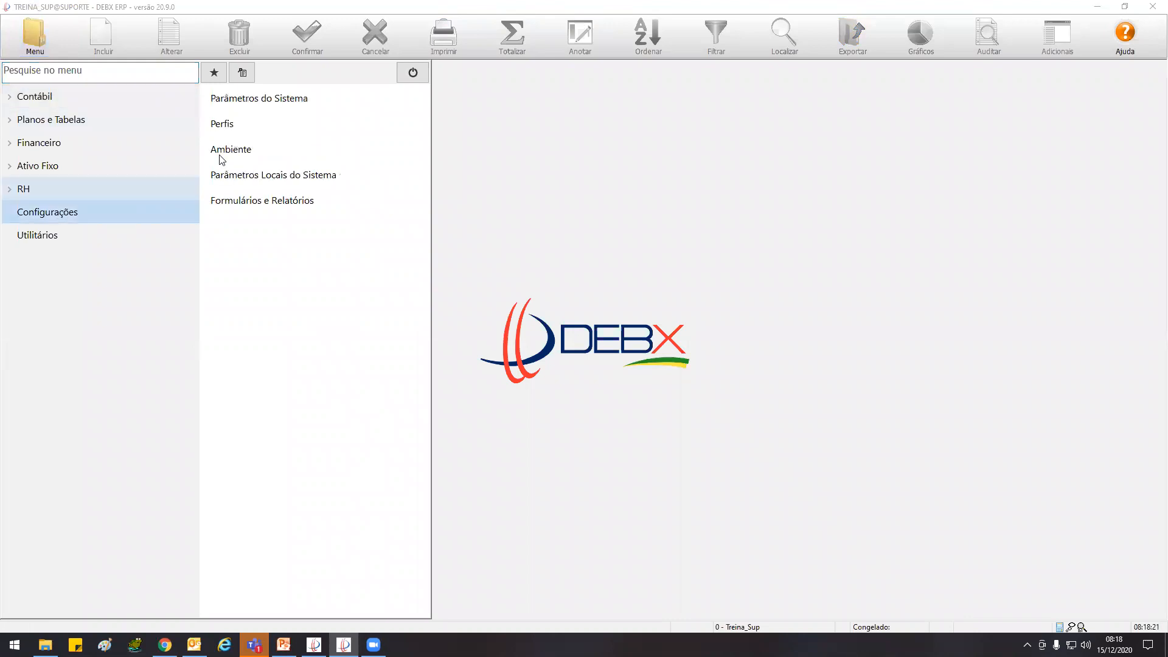
pyautogui.click(269, 108)
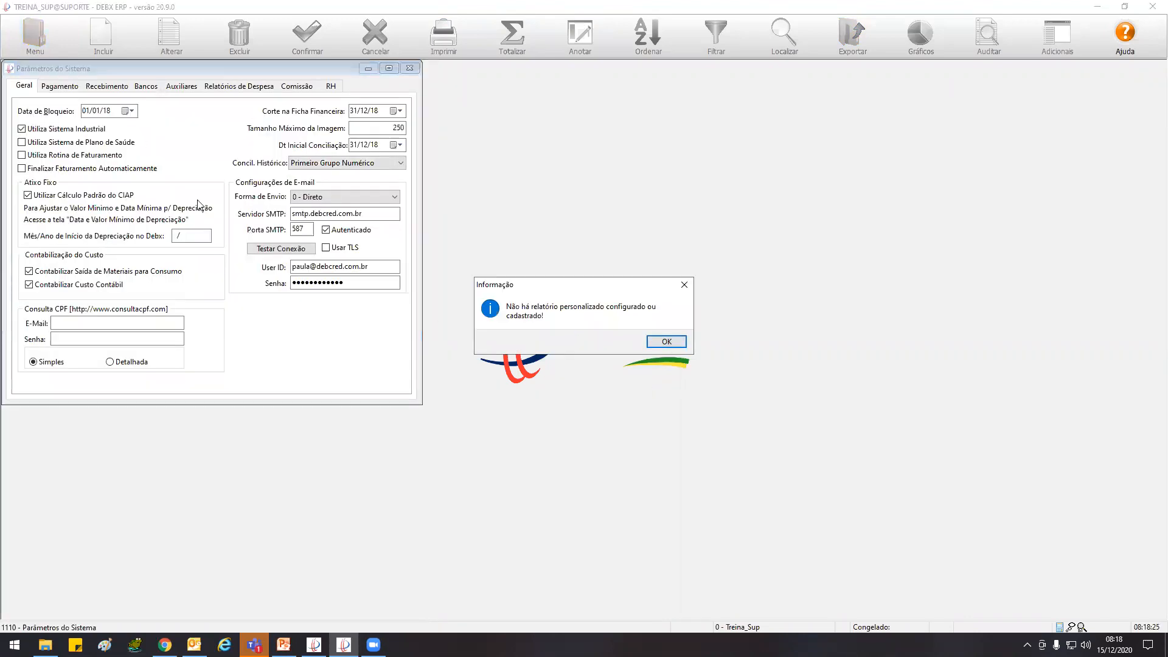
pyautogui.click(669, 344)
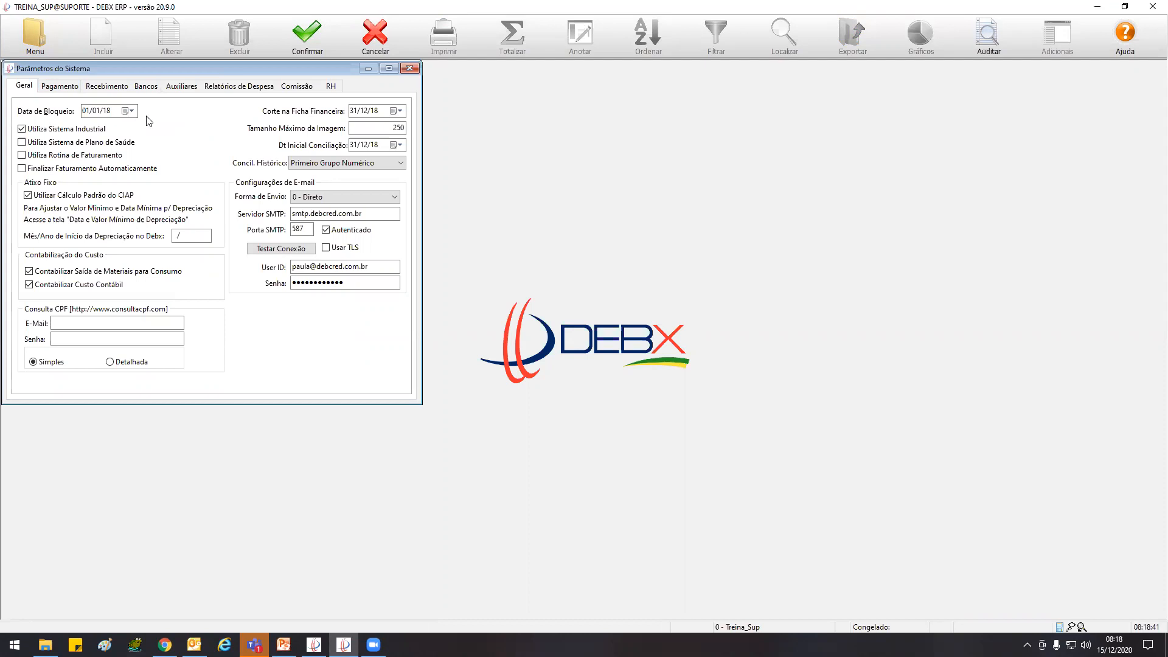
# Replace the Data de Bloqueio in the general system parameters and save the change
pyautogui.click(113, 116)
pyautogui.moveTo(109, 110); pyautogui.dragTo(78, 111)
pyautogui.moveTo(283, 644)
pyautogui.write('31')
pyautogui.press('BackSpace')
pyautogui.write('1102')
pyautogui.click(320, 32)
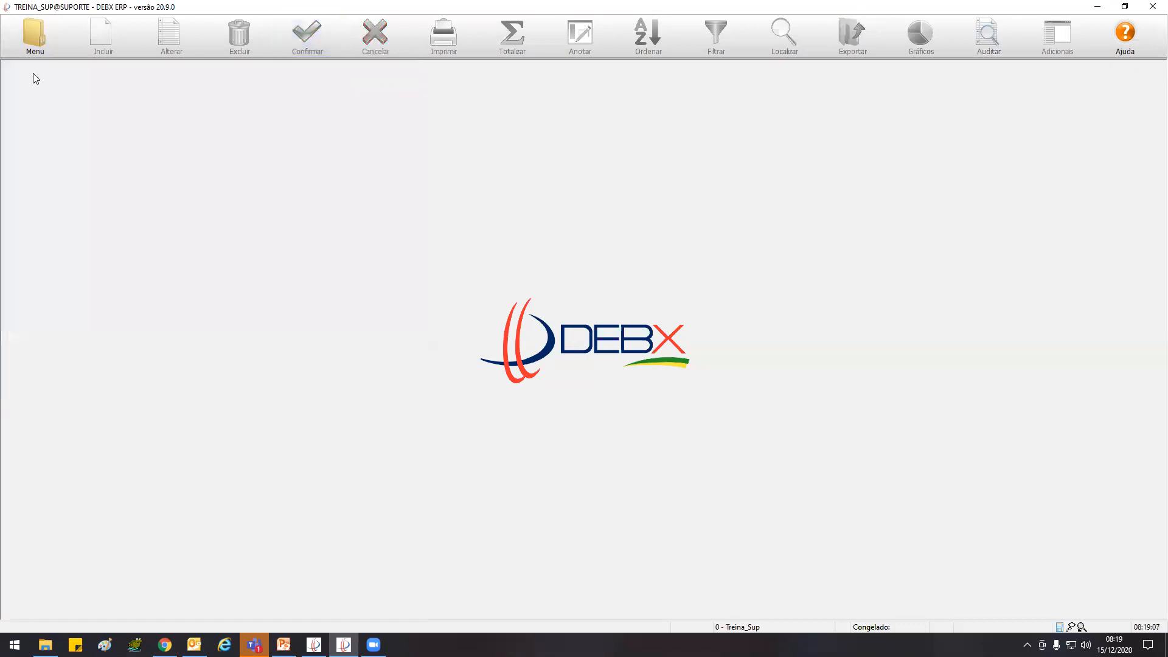
pyautogui.click(49, 124)
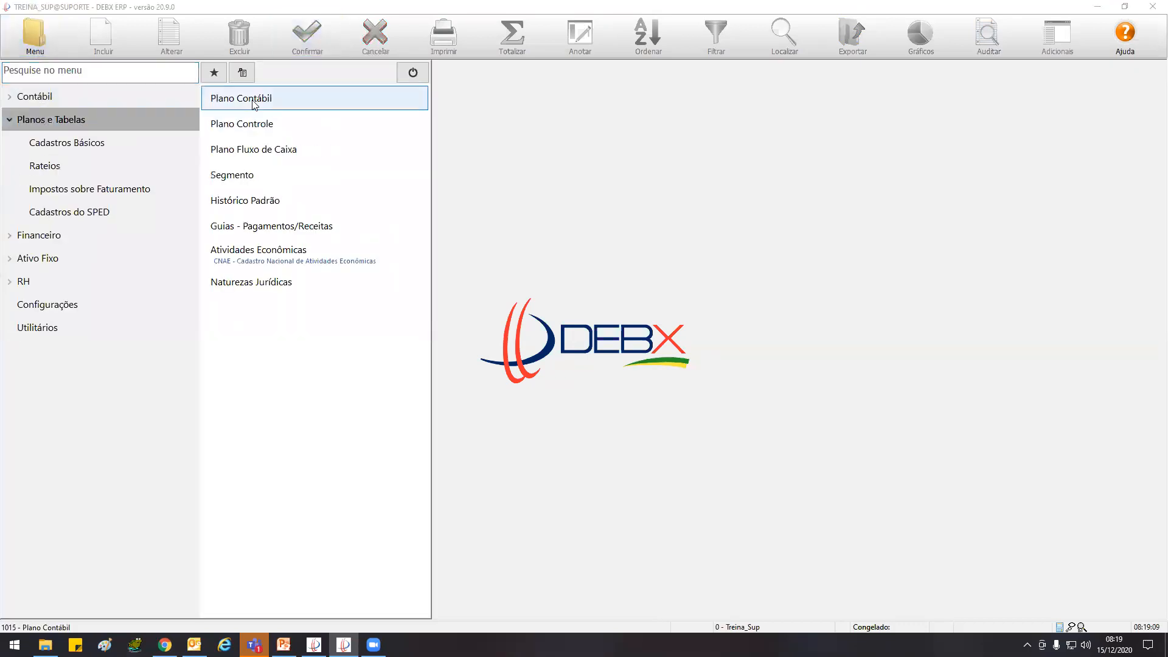
pyautogui.click(81, 96)
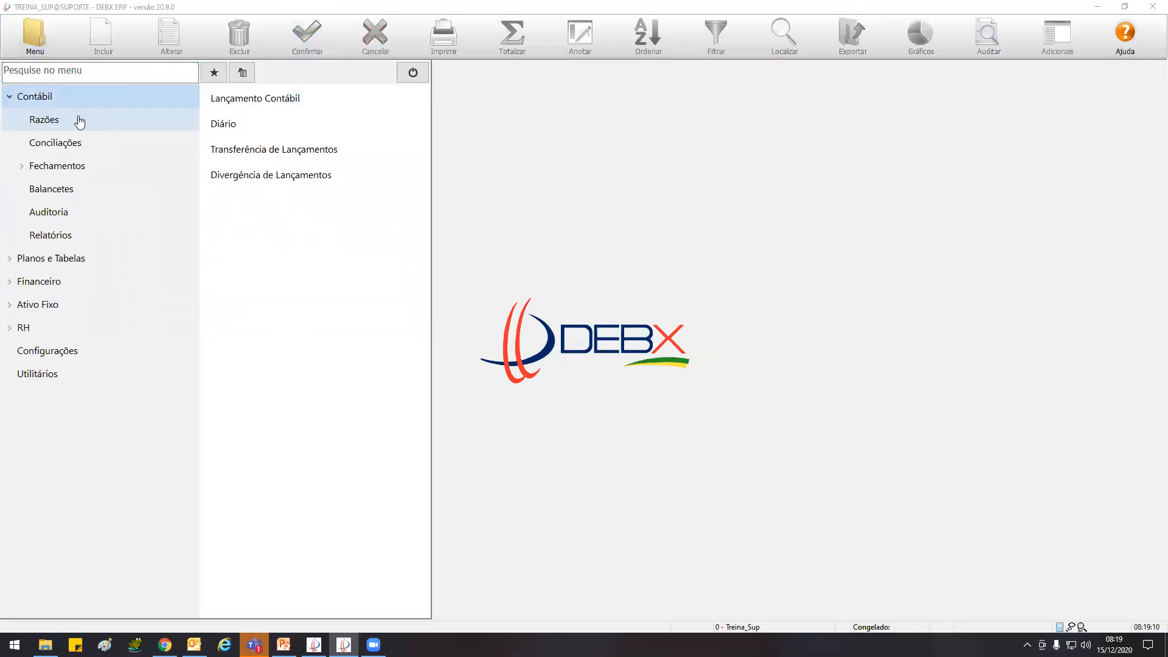
pyautogui.click(288, 103)
pyautogui.press('Escape')
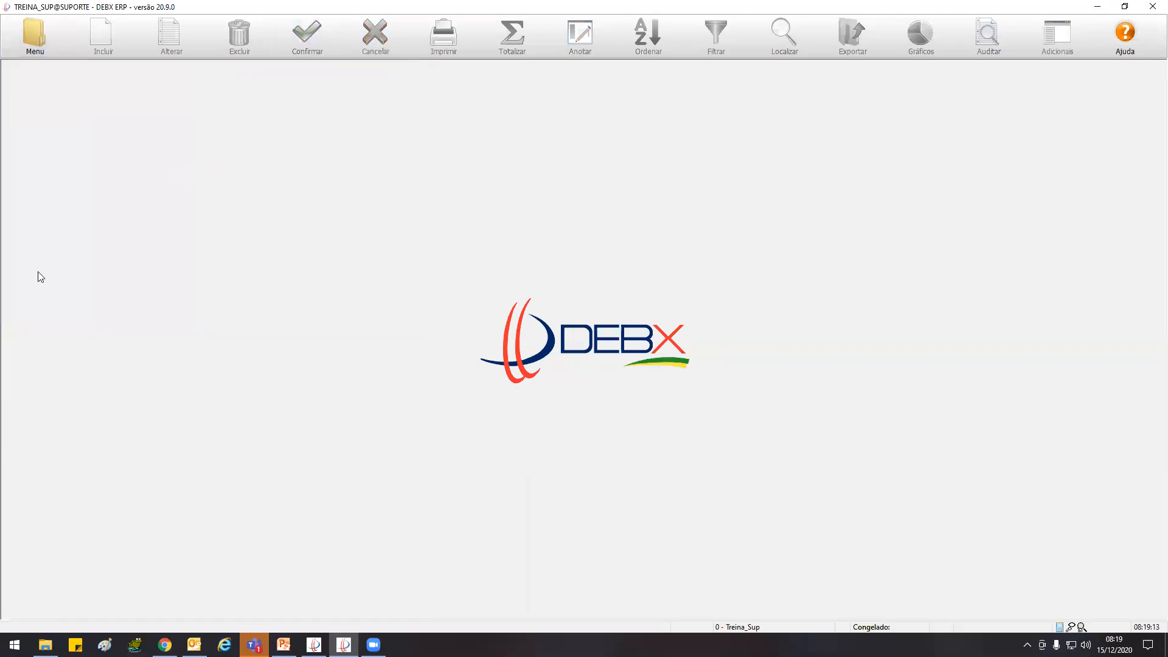
# Open the Razão Contábil and load the entries of account 11110001 CAIXA GERAL
pyautogui.click(40, 51)
pyautogui.click(40, 96)
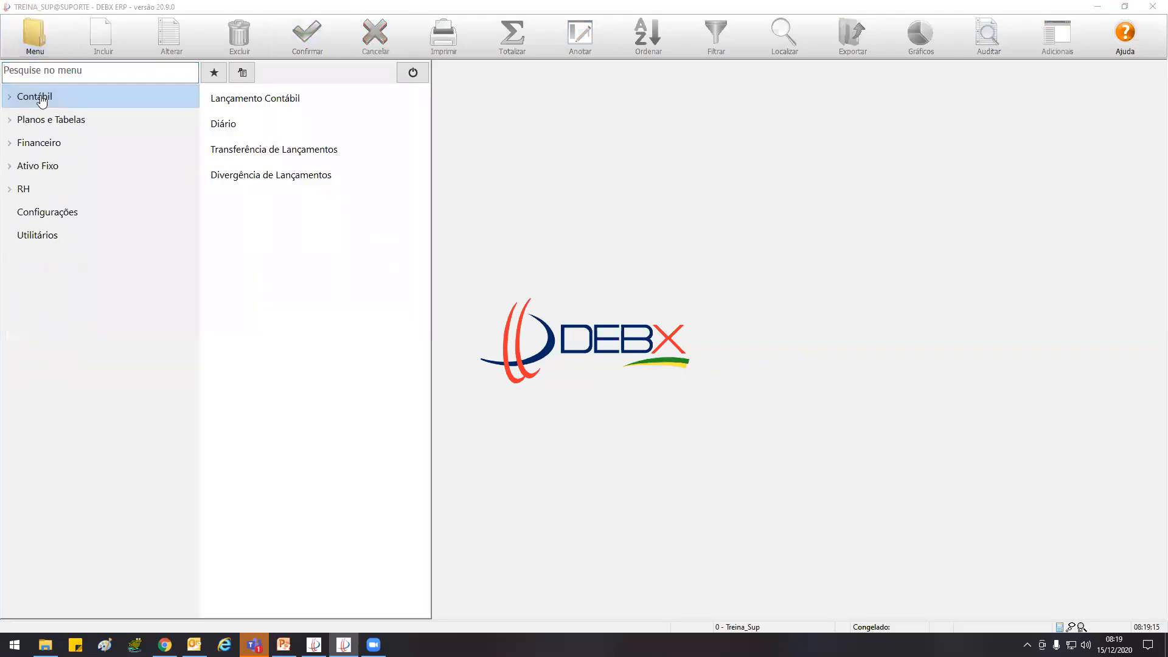
pyautogui.click(40, 96)
pyautogui.click(44, 120)
pyautogui.click(259, 98)
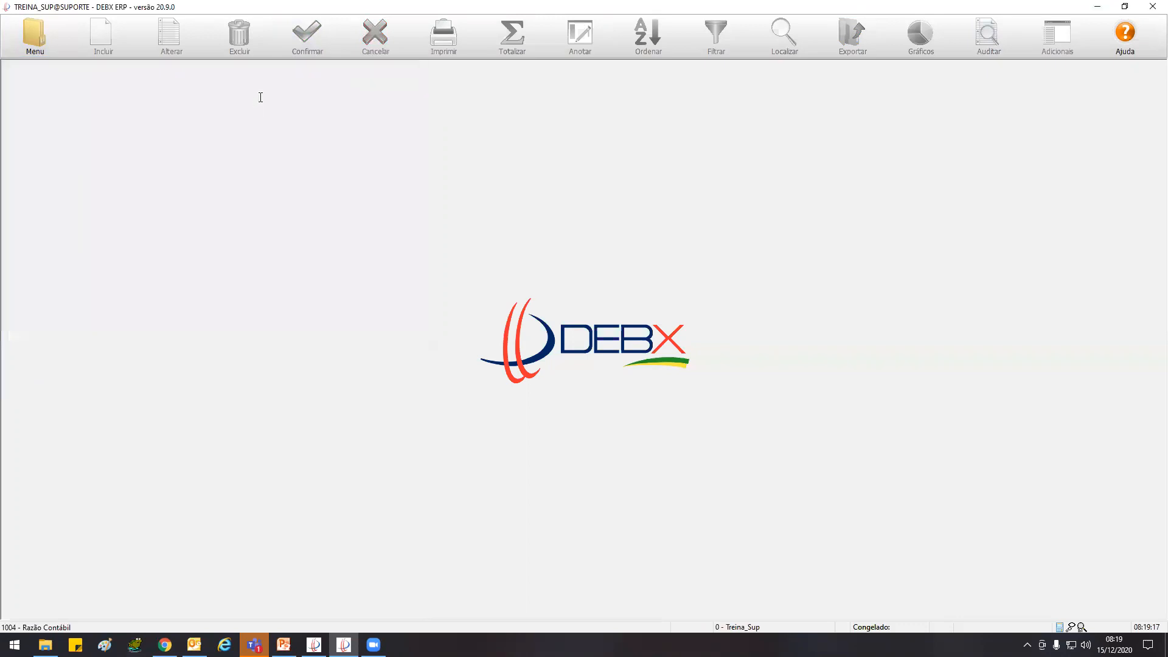
pyautogui.click(156, 122)
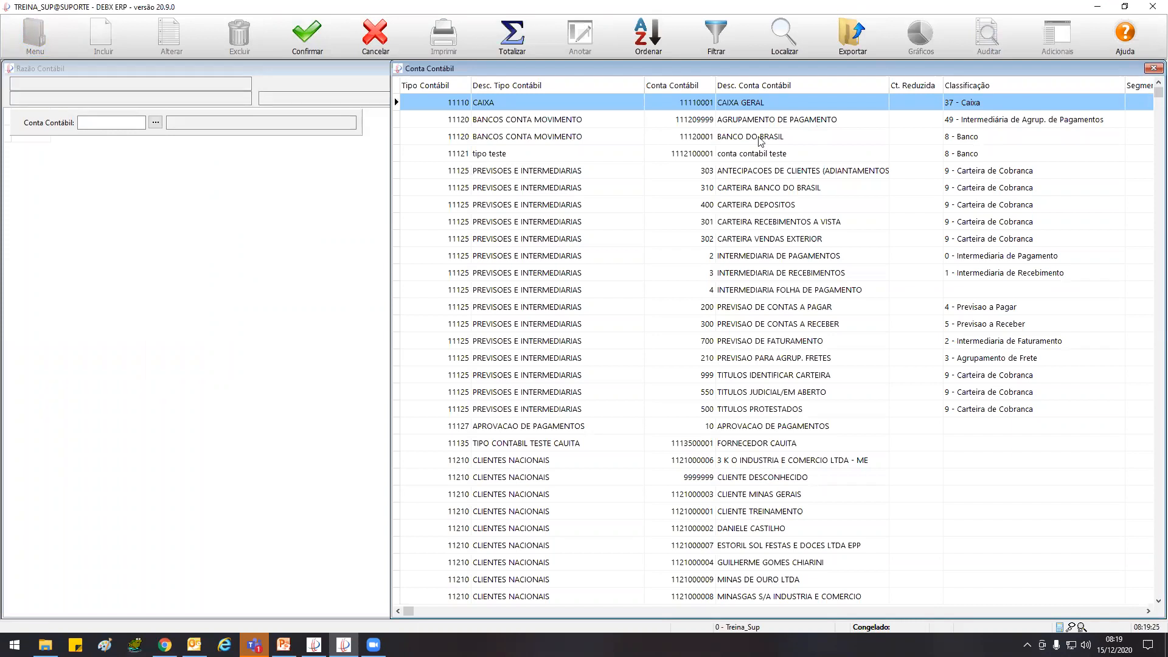
pyautogui.doubleClick(750, 106)
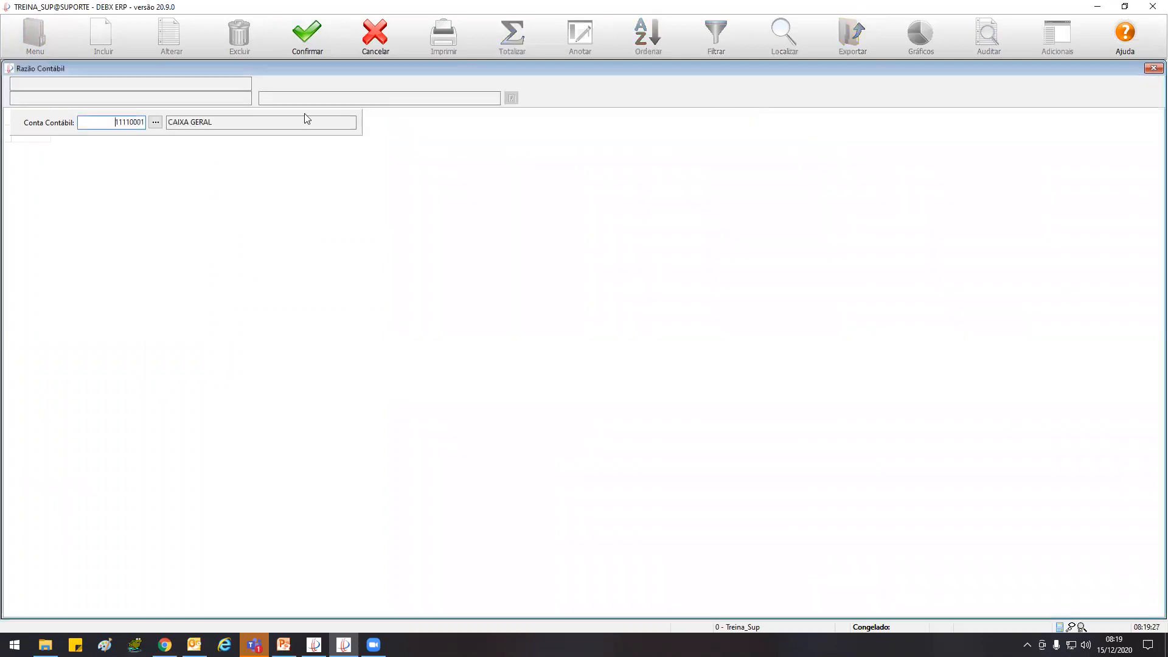
pyautogui.click(307, 37)
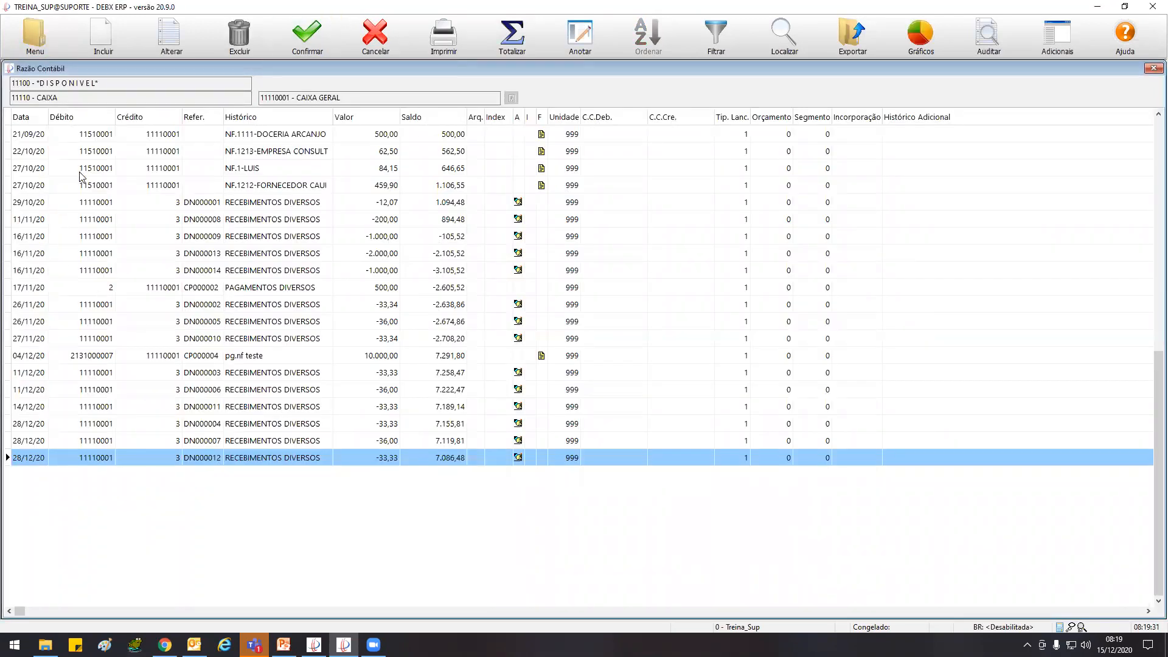
# Try to alter the 27/10/20 ledger entry with value 84,15 and dismiss the warning
pyautogui.click(24, 170)
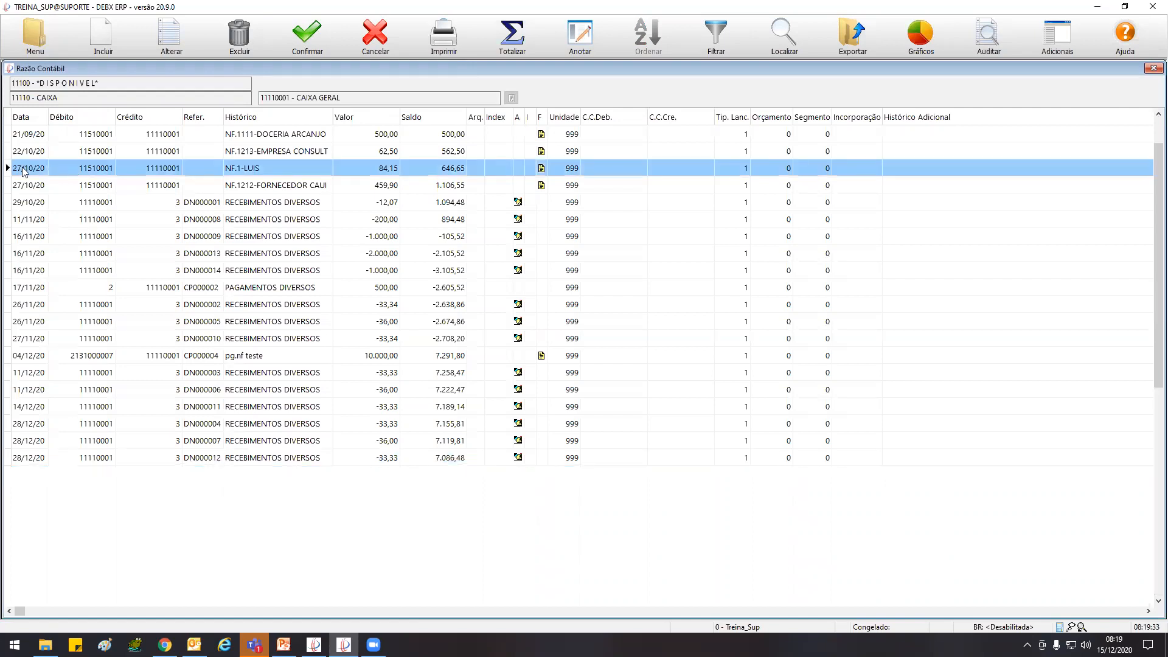
pyautogui.click(172, 32)
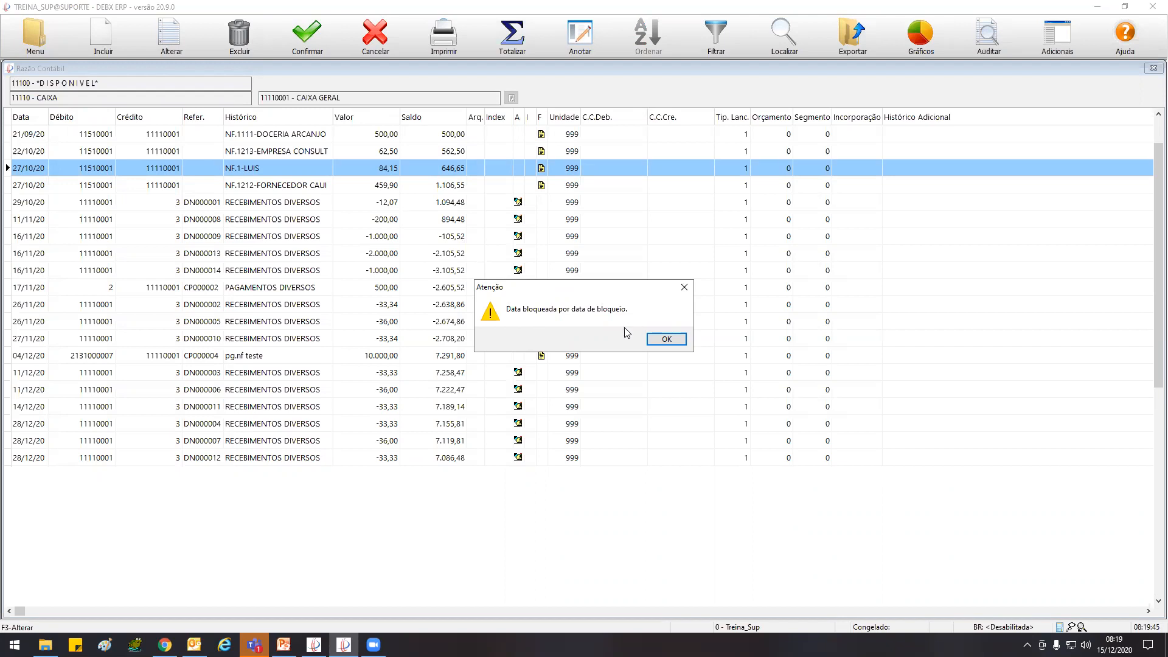
pyautogui.click(667, 339)
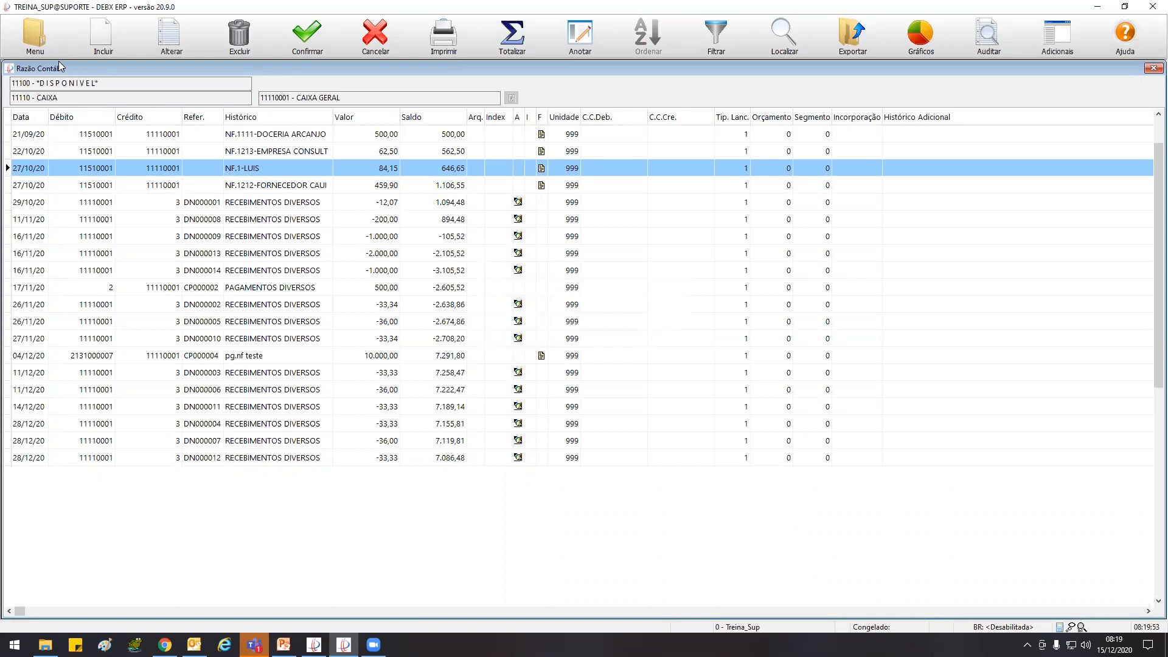
# Open Parâmetros do Sistema from Configurações and dismiss the message that appears
pyautogui.click(38, 42)
pyautogui.click(76, 213)
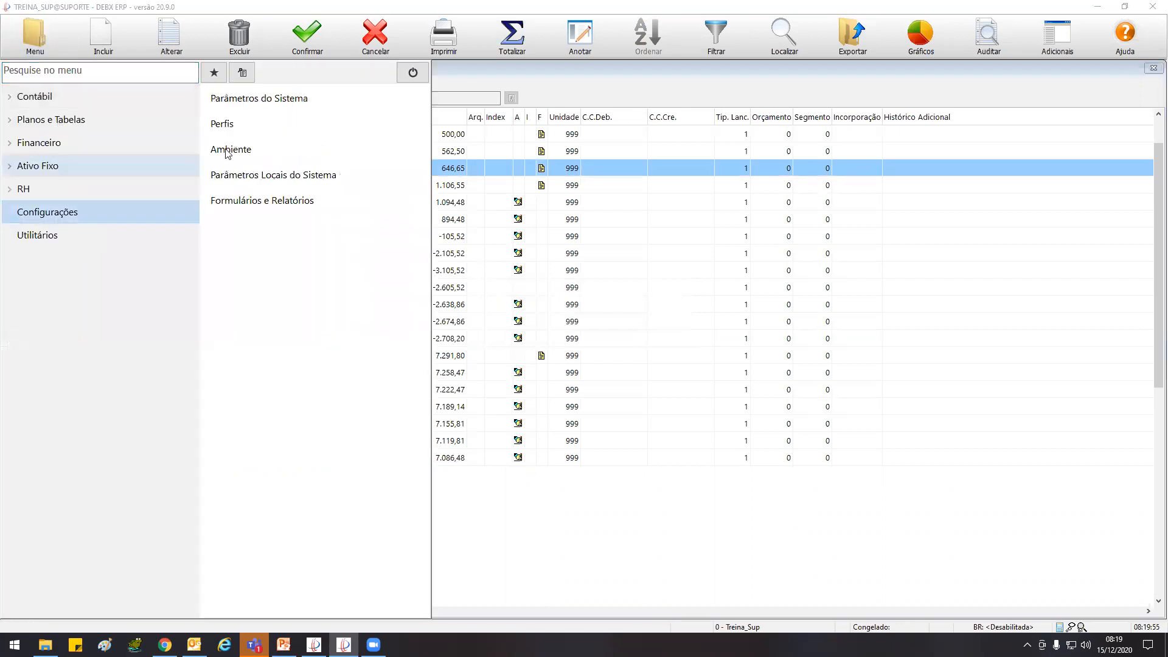
pyautogui.click(262, 112)
pyautogui.click(660, 341)
pyautogui.click(663, 341)
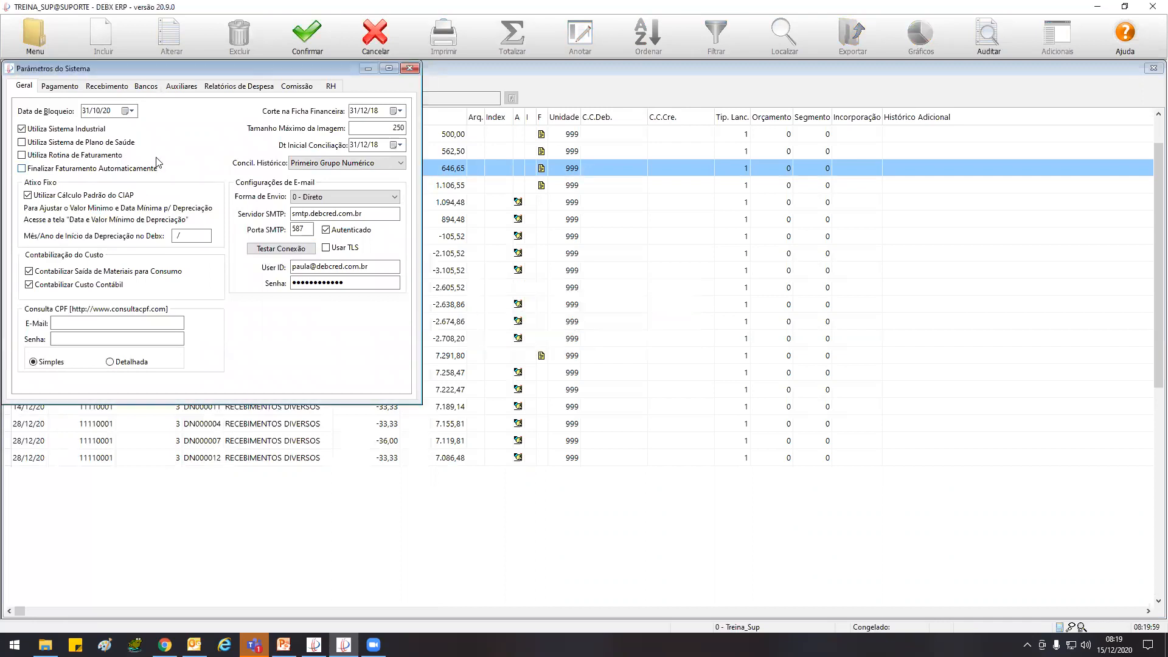
# Set the Data de Bloqueio to 01/01/20 in the general parameters and save the change
pyautogui.click(84, 111)
pyautogui.write('31')
pyautogui.click(318, 27)
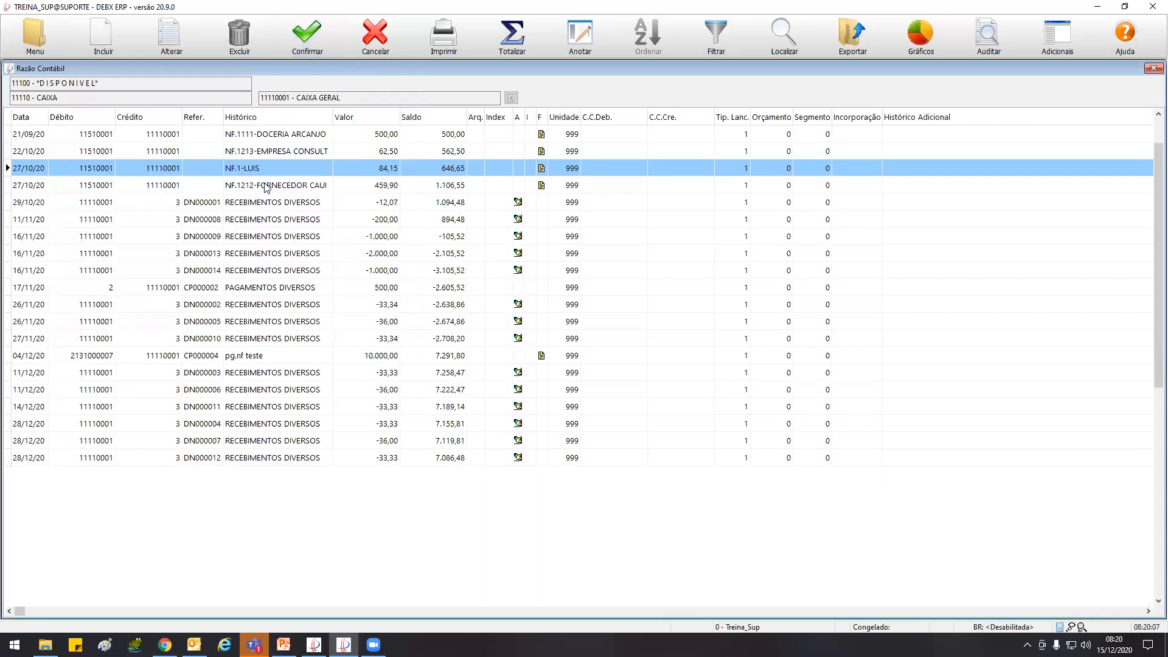
# Search the menu for "conge" and open Congelamento de Saldos
pyautogui.click(41, 41)
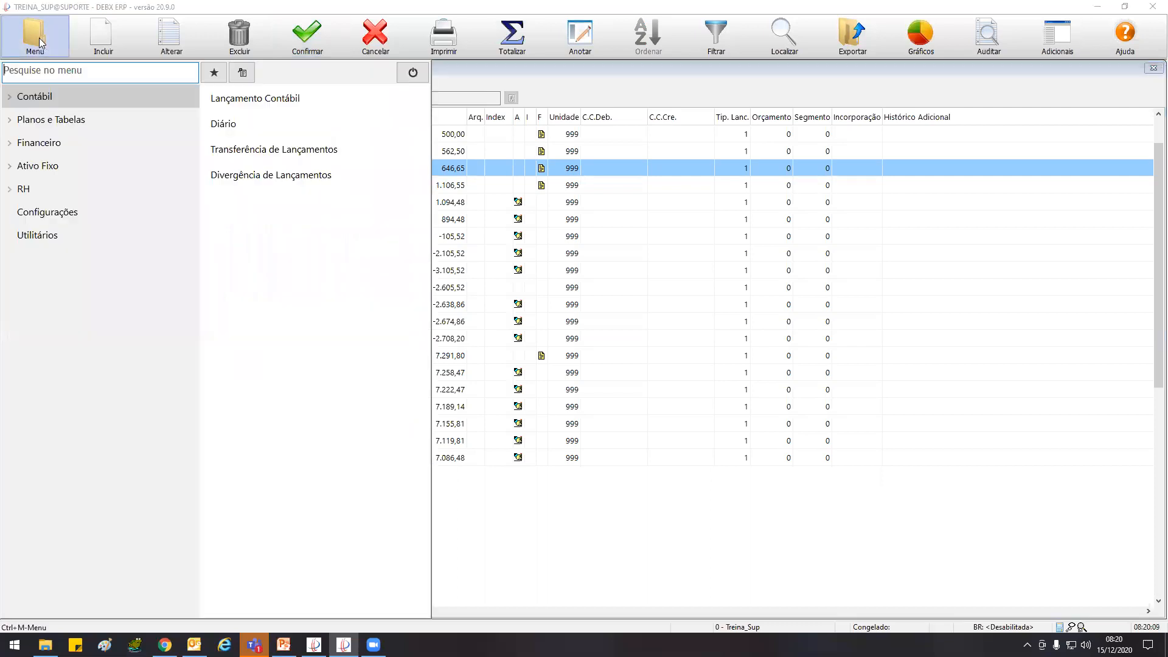
pyautogui.write('conge')
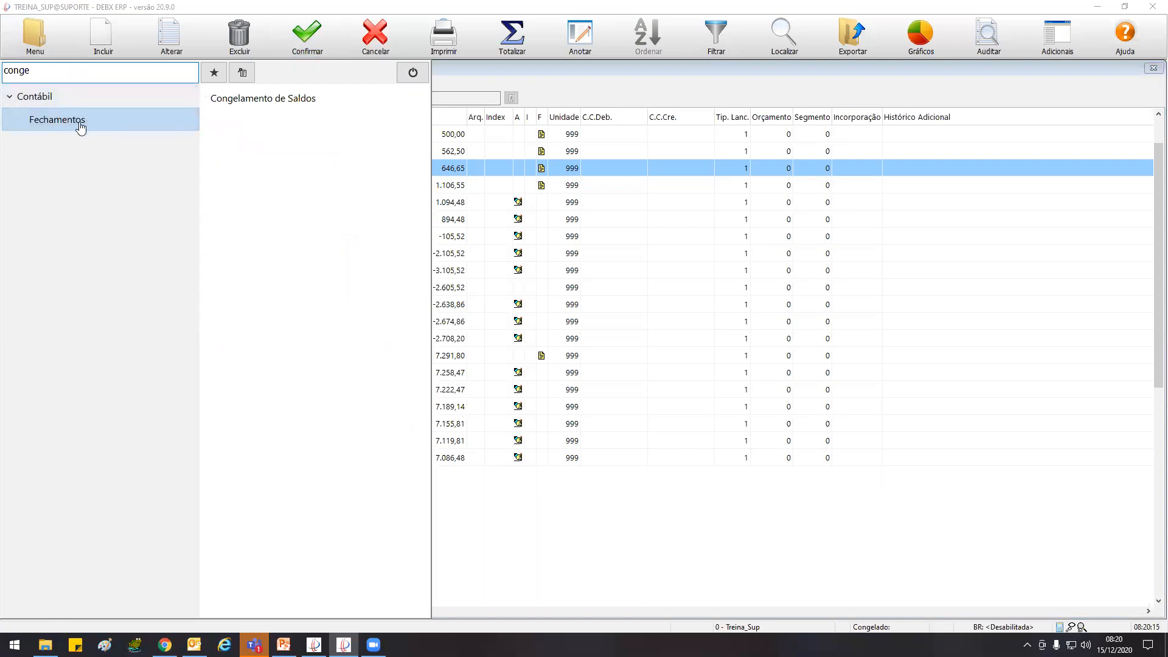
pyautogui.click(321, 104)
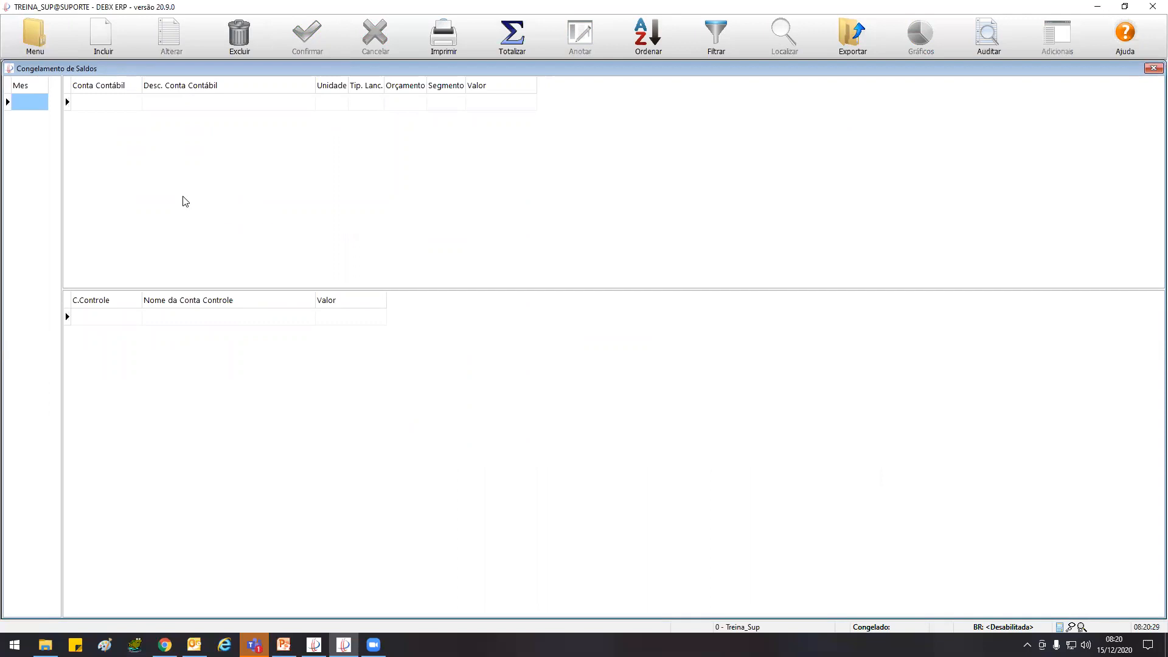
# Review the dates of the CAIXA GERAL ledger entries from September to December, then return to Congelamento de Saldos
pyautogui.press('Escape')
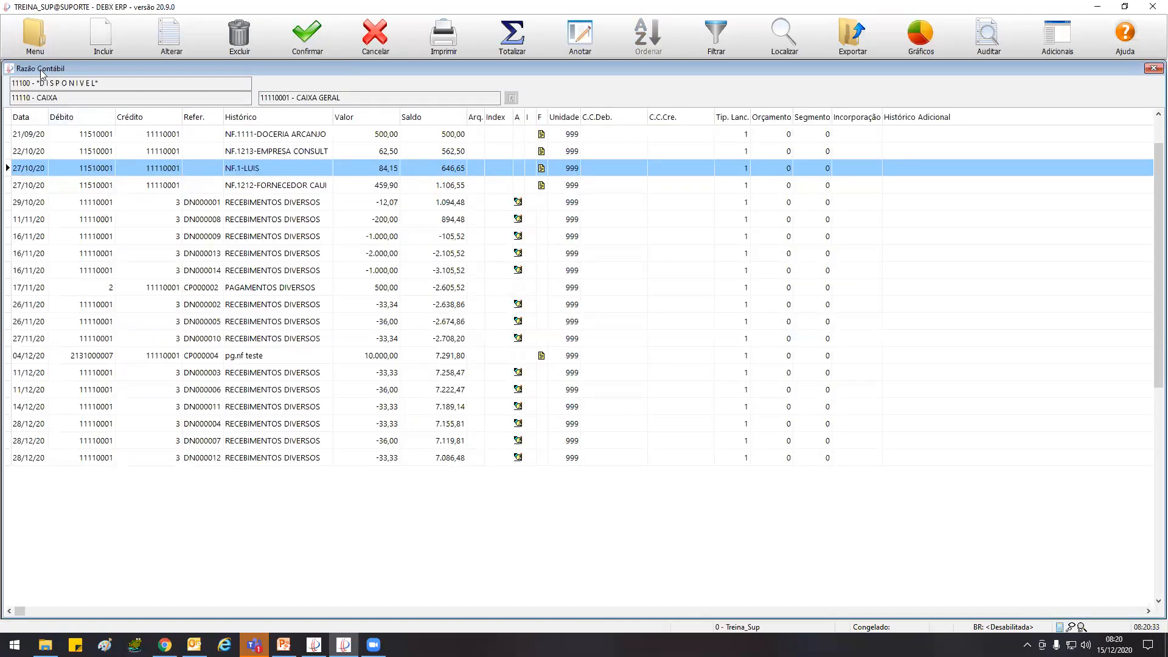
pyautogui.moveTo(289, 93); pyautogui.dragTo(250, 95)
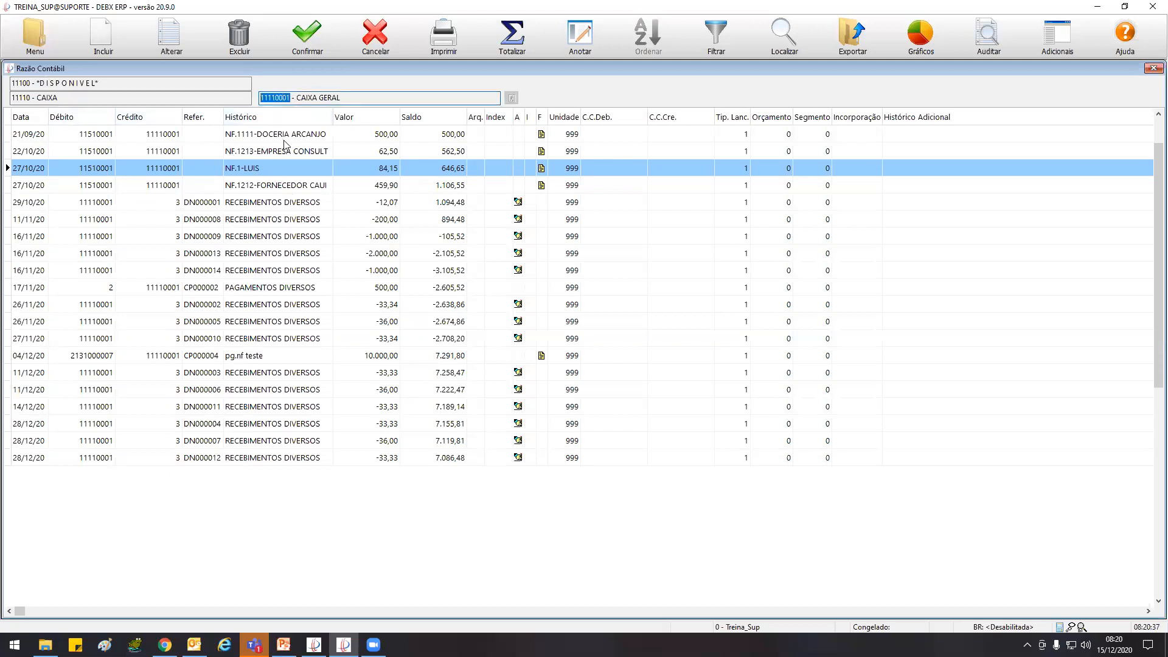
pyautogui.click(57, 131)
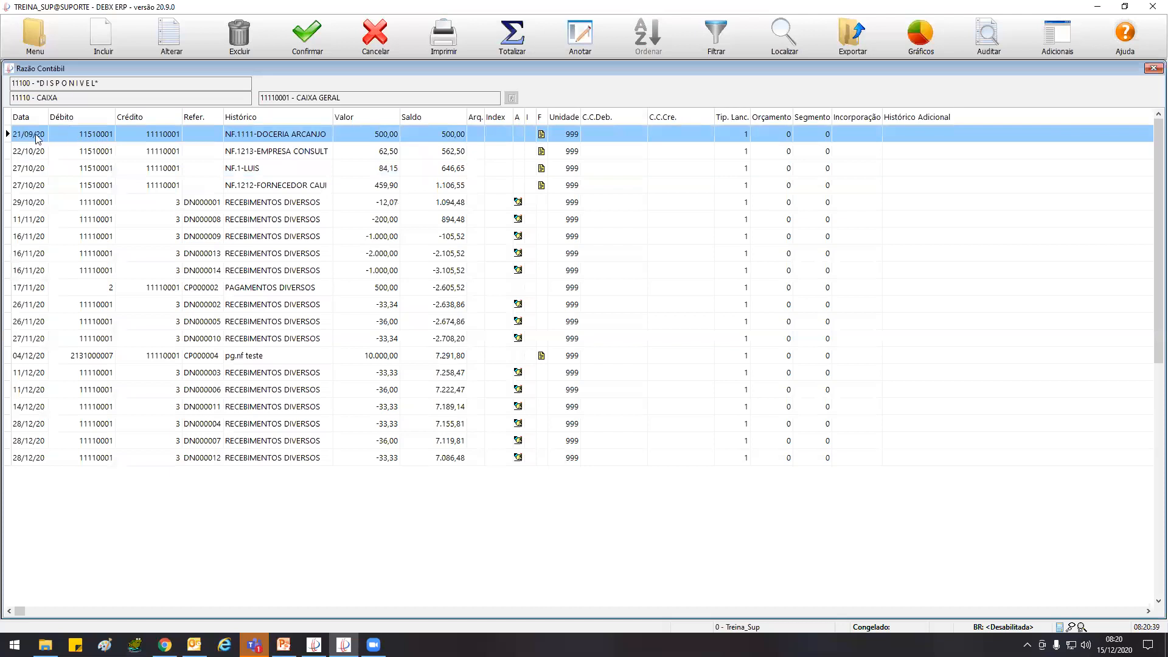
pyautogui.click(31, 152)
pyautogui.click(31, 183)
pyautogui.click(31, 199)
pyautogui.click(28, 218)
pyautogui.click(29, 236)
pyautogui.click(28, 253)
pyautogui.click(29, 270)
pyautogui.click(29, 356)
pyautogui.click(28, 373)
pyautogui.click(29, 389)
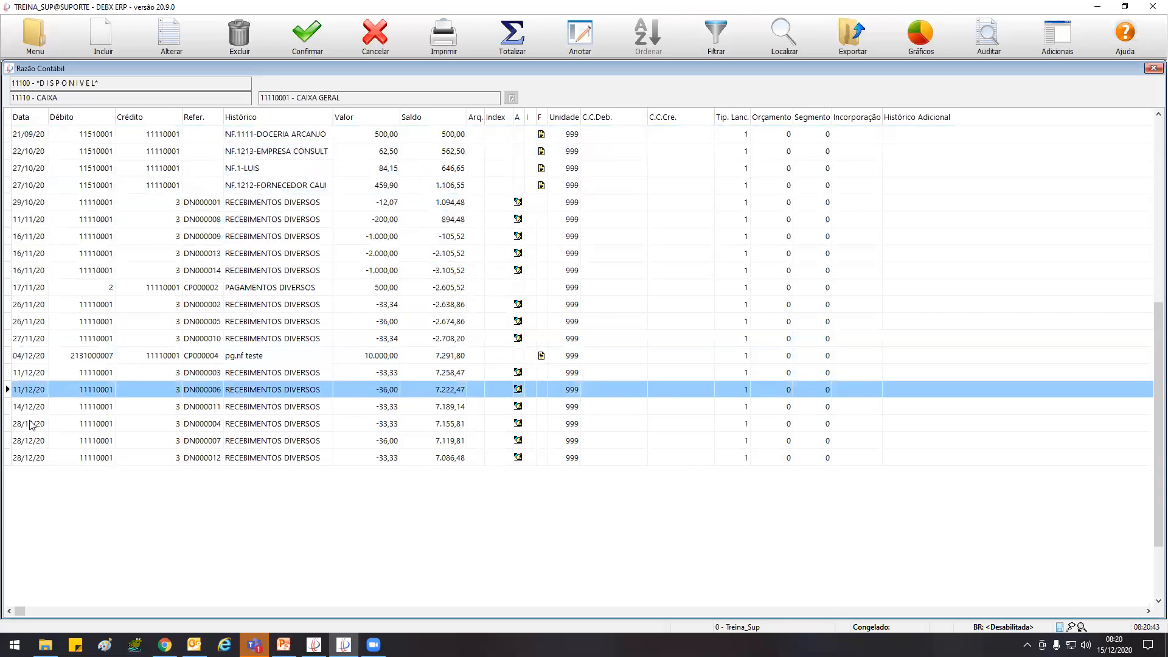
pyautogui.click(32, 423)
pyautogui.click(34, 441)
pyautogui.press('Escape')
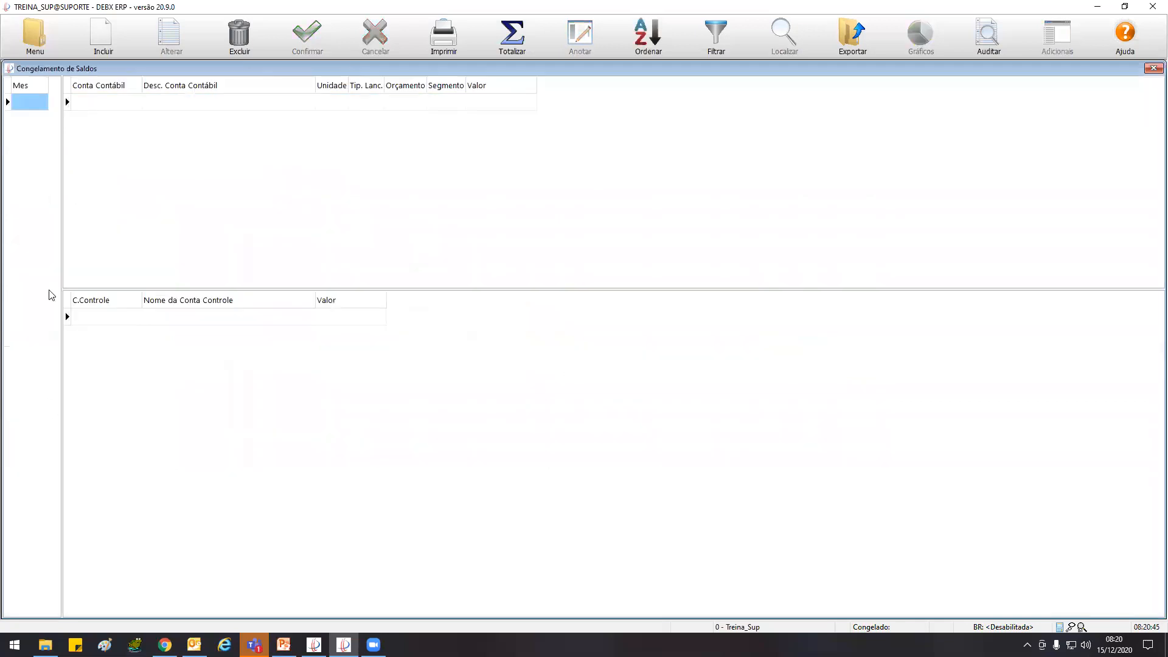
# Add a balance freeze for period 11/2020, proceeding despite the pending entry divergence
pyautogui.click(105, 38)
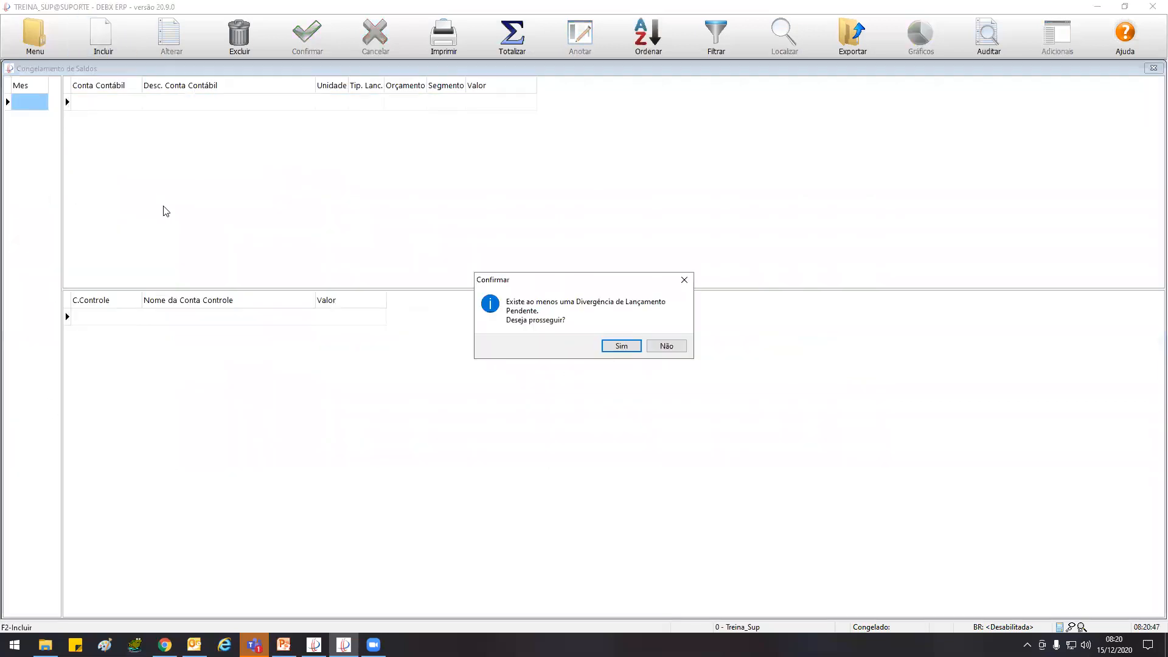
pyautogui.click(621, 346)
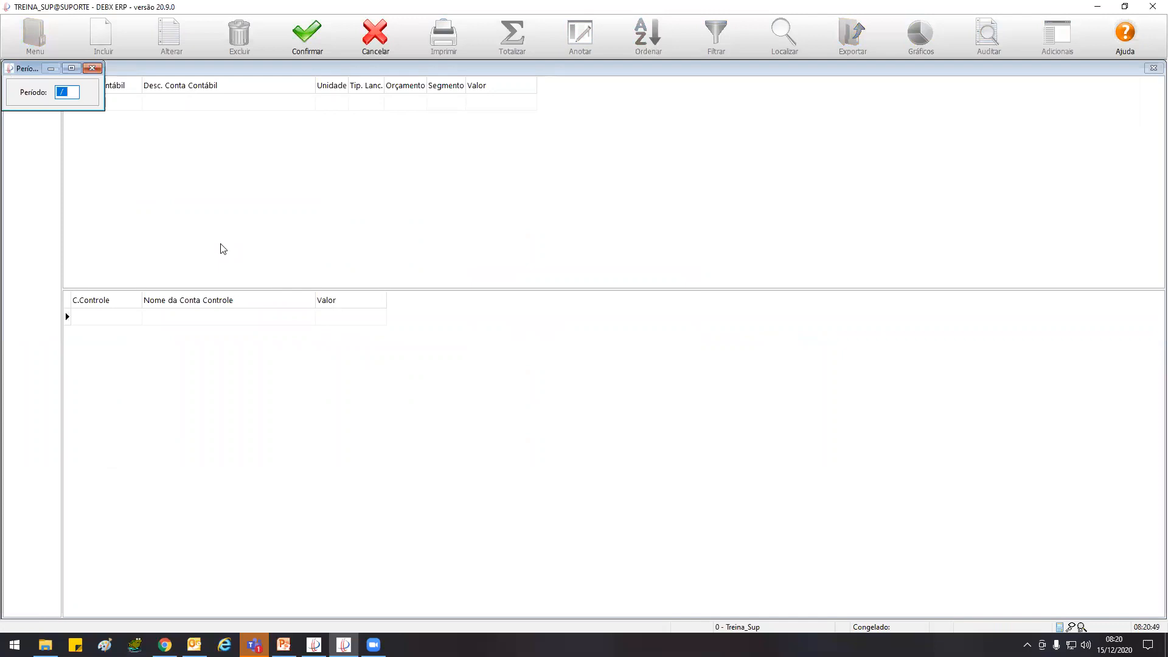
pyautogui.write('11')
pyautogui.click(316, 49)
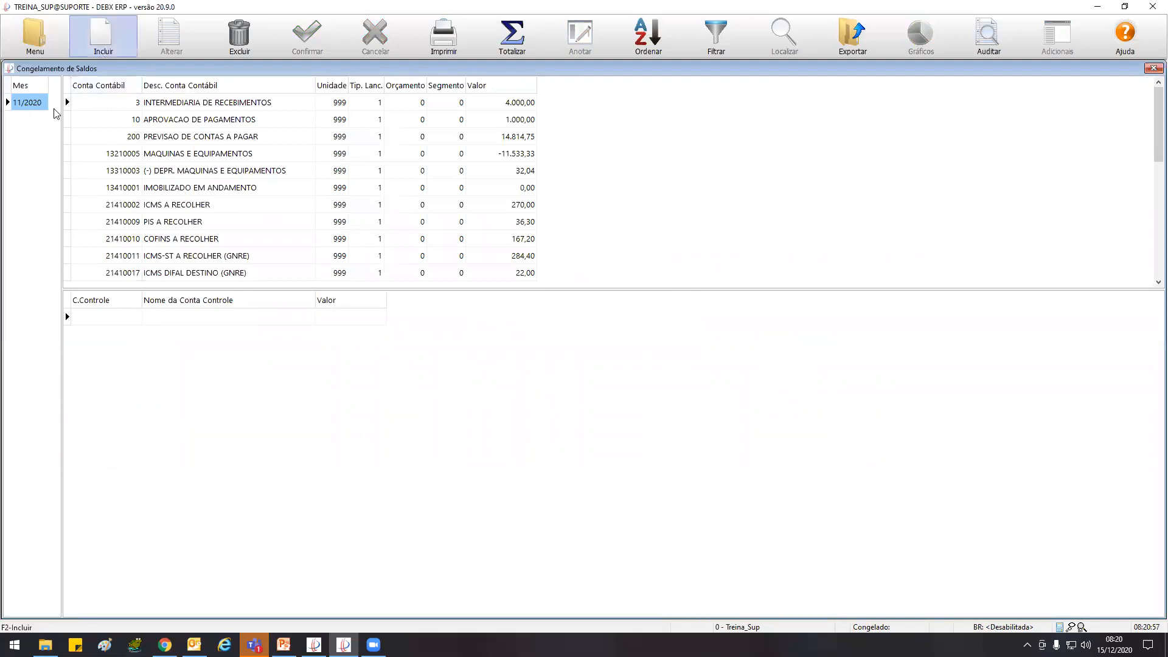
# Examine the frozen account balances and control accounts listed for 11/2020
pyautogui.click(245, 159)
pyautogui.click(249, 174)
pyautogui.scroll(4, 250, 178)
pyautogui.scroll(-2, 257, 184)
pyautogui.scroll(-15, 258, 185)
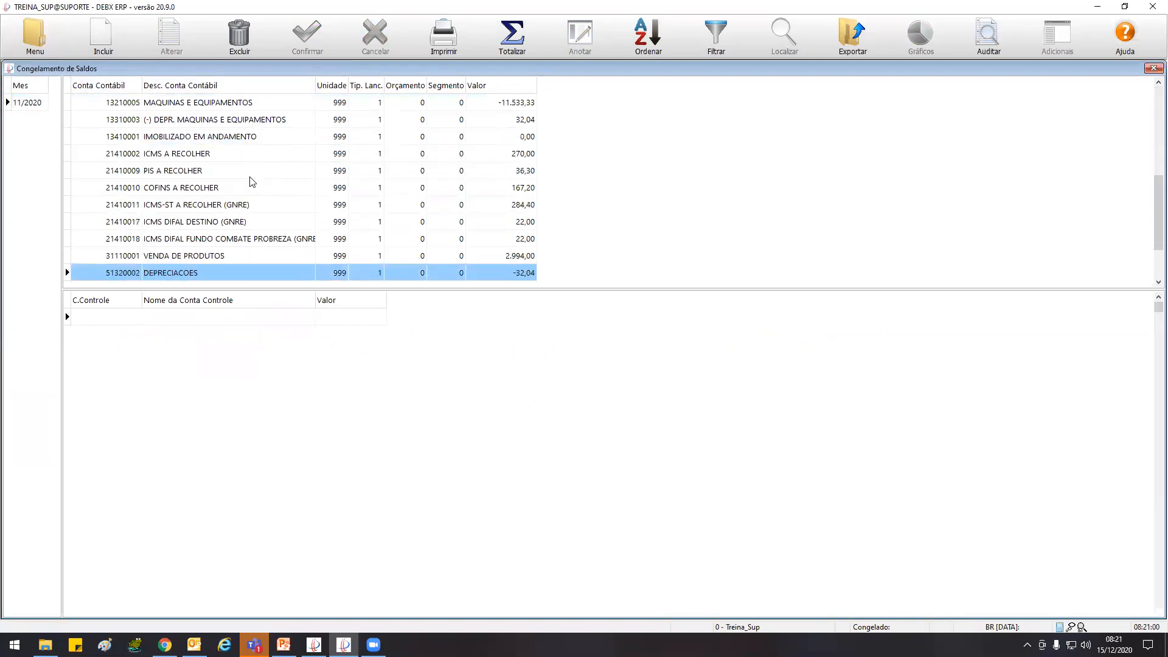
pyautogui.scroll(17, 252, 181)
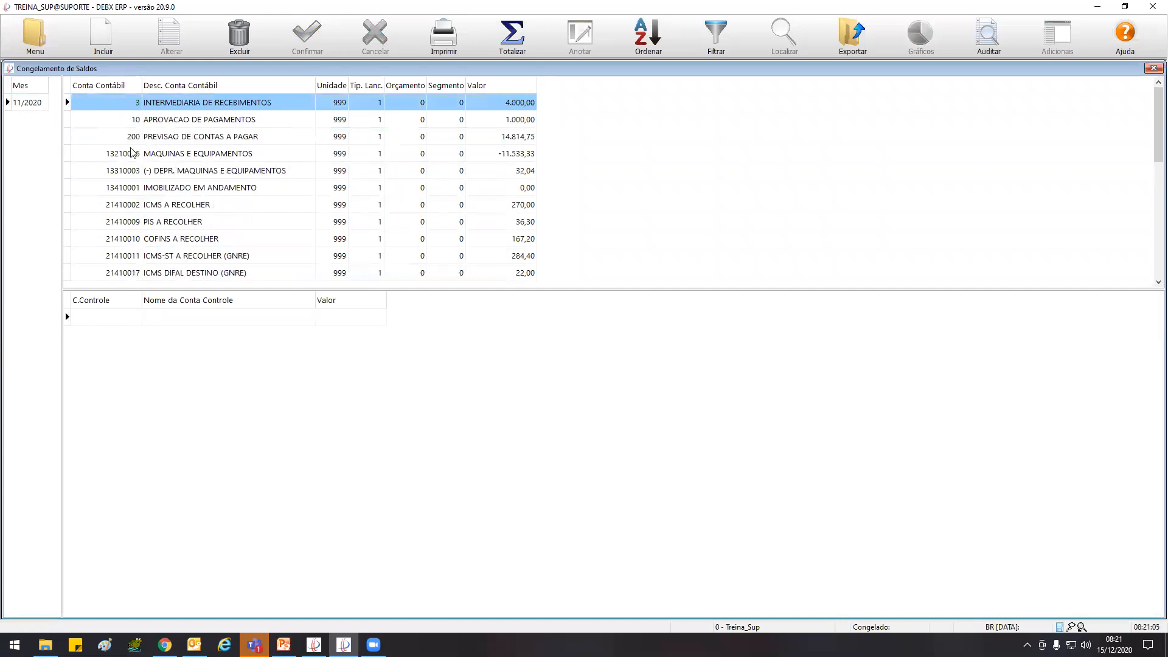
pyautogui.scroll(-11, 182, 169)
pyautogui.scroll(-6, 191, 169)
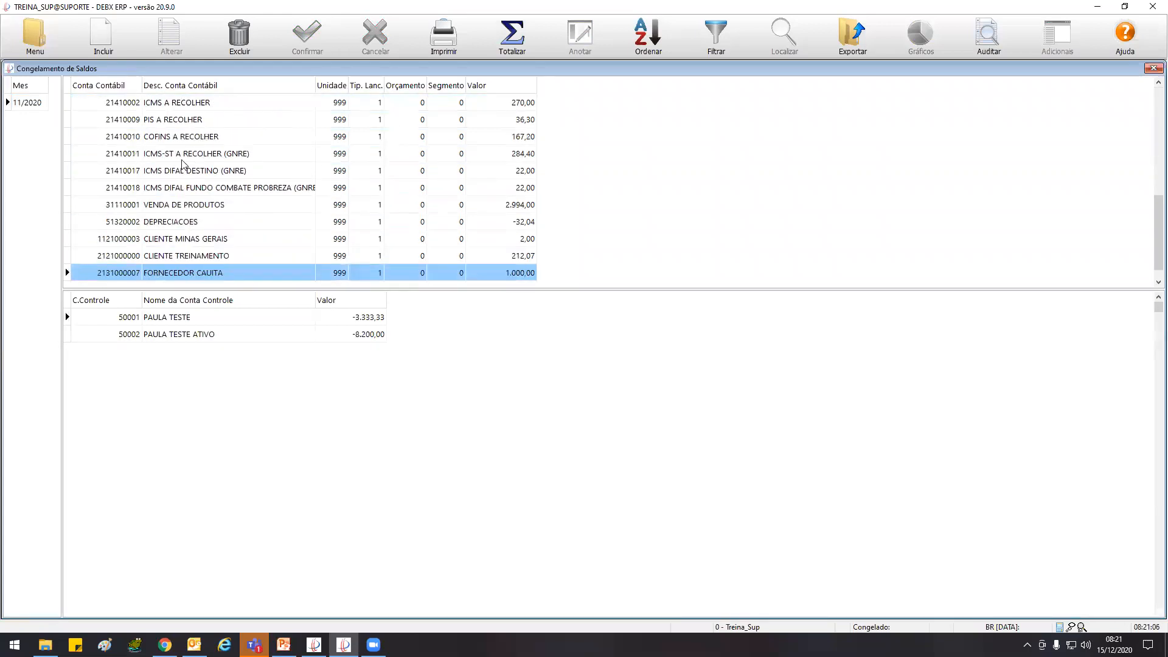
pyautogui.scroll(8, 186, 166)
pyautogui.scroll(7, 184, 165)
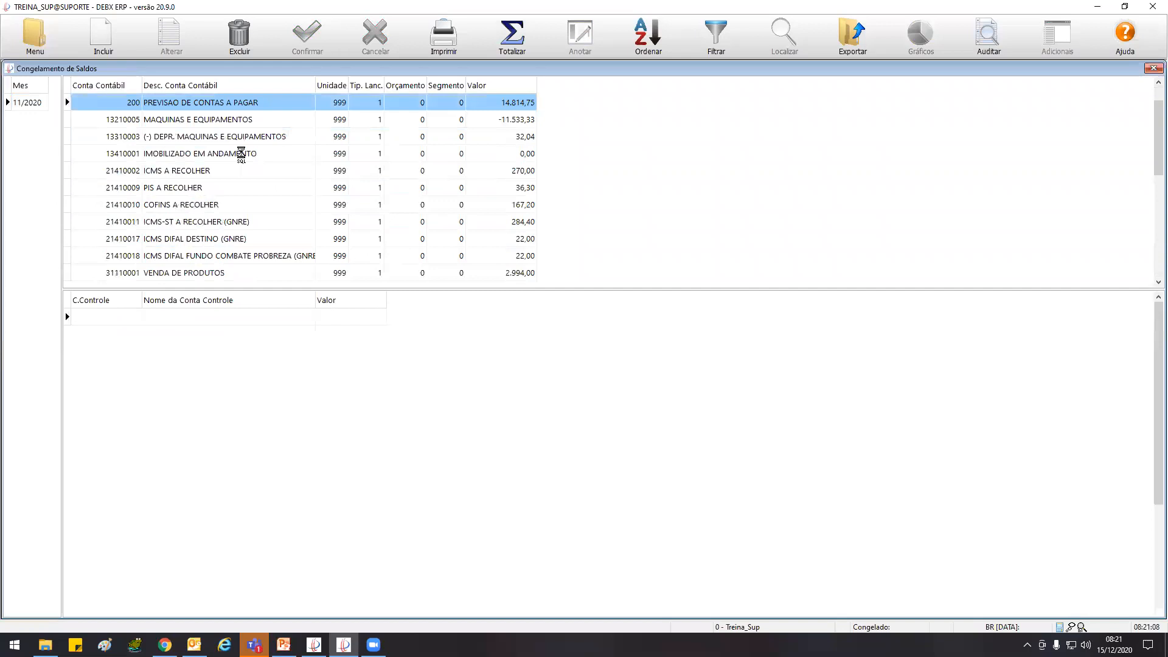
# Return to the Razão Contábil, copy account code 11110001 and close the ledger
pyautogui.press('Escape')
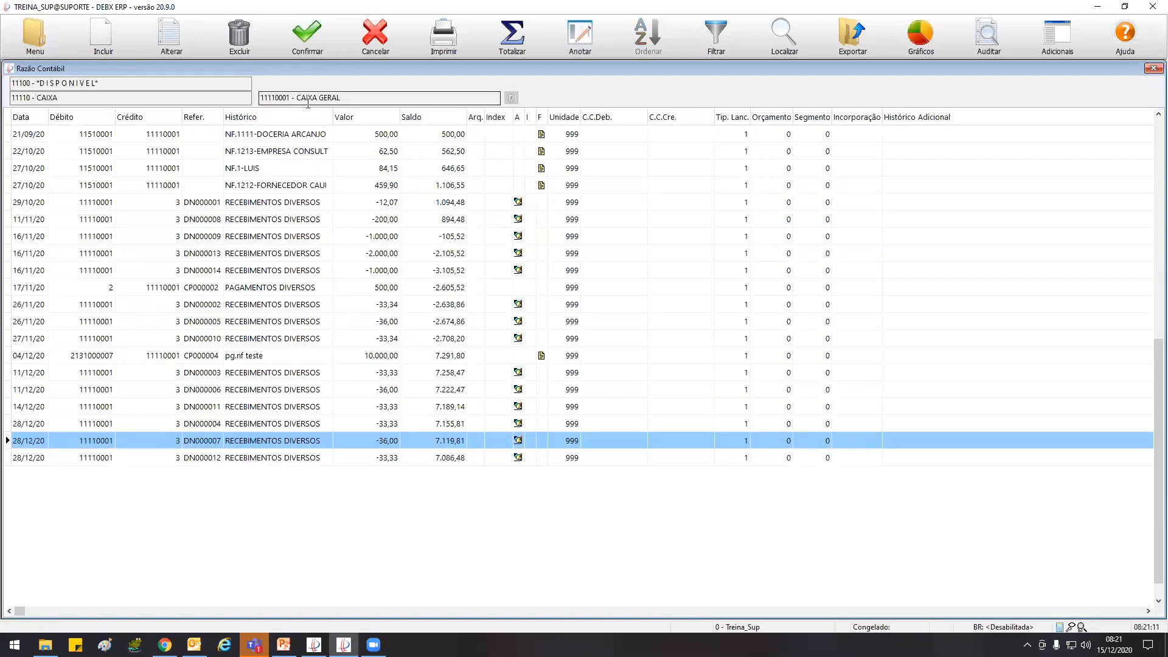
pyautogui.moveTo(290, 97); pyautogui.dragTo(231, 98)
pyautogui.hotkey('ctrl', 'c')
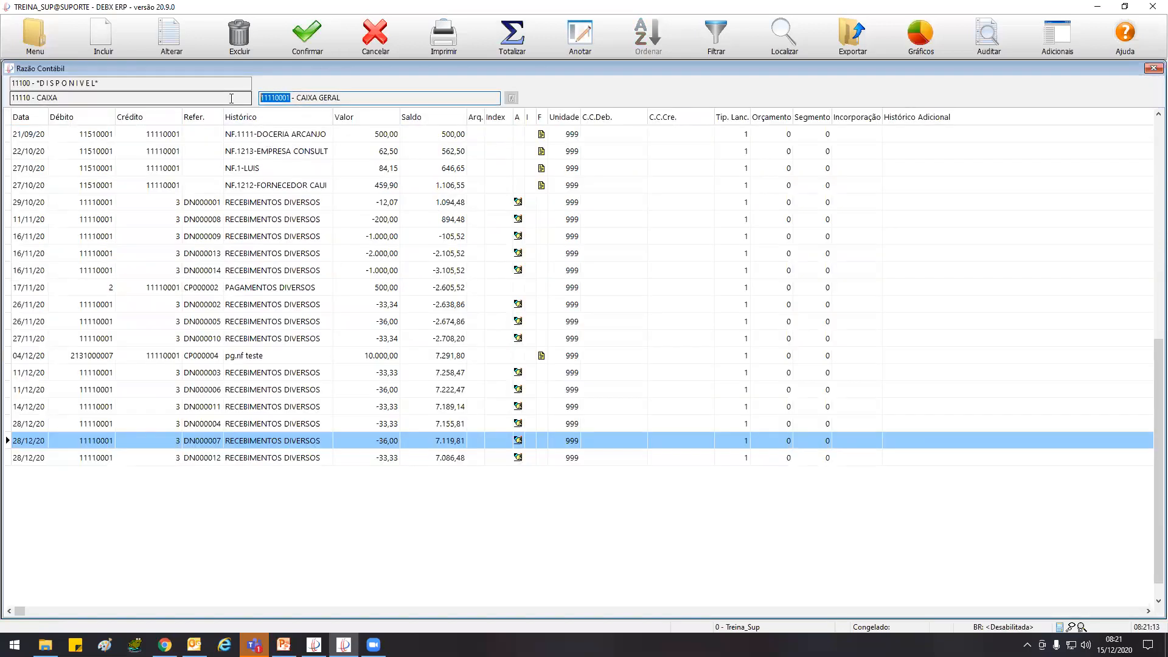
pyautogui.click(370, 35)
# Reopen the Razão Contábil and load the entries of the copied account, 11110001 CAIXA GERAL
pyautogui.click(36, 39)
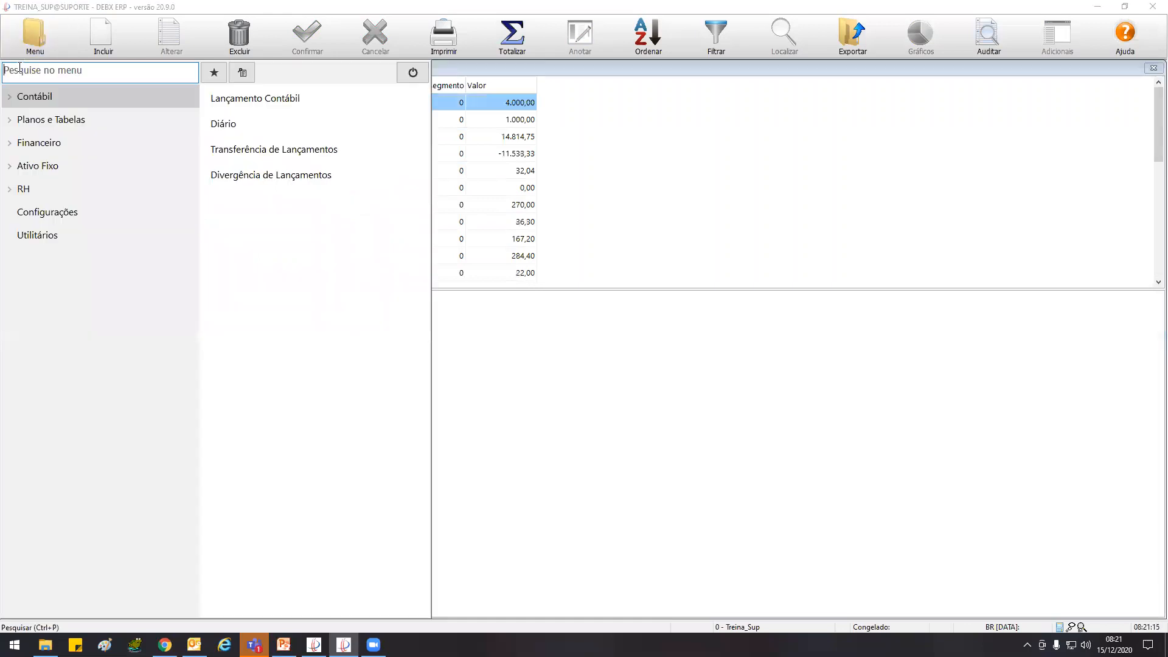
pyautogui.click(37, 97)
pyautogui.click(38, 119)
pyautogui.click(242, 97)
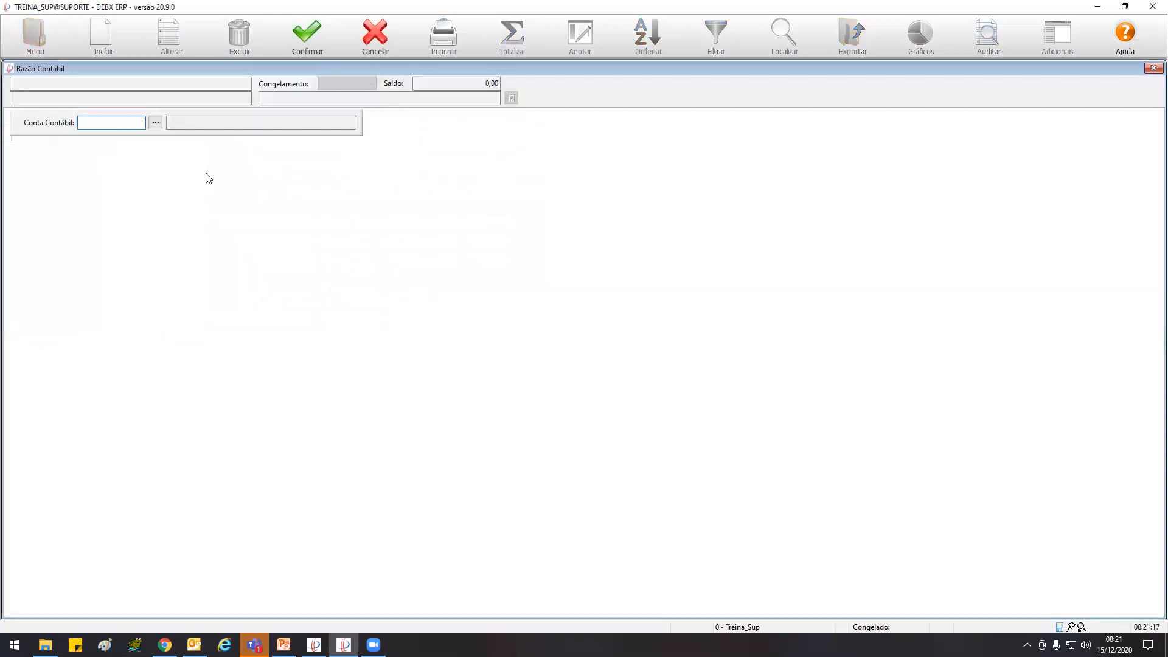
pyautogui.hotkey('ctrl', 'v')
pyautogui.press('Return')
pyautogui.press('Return')
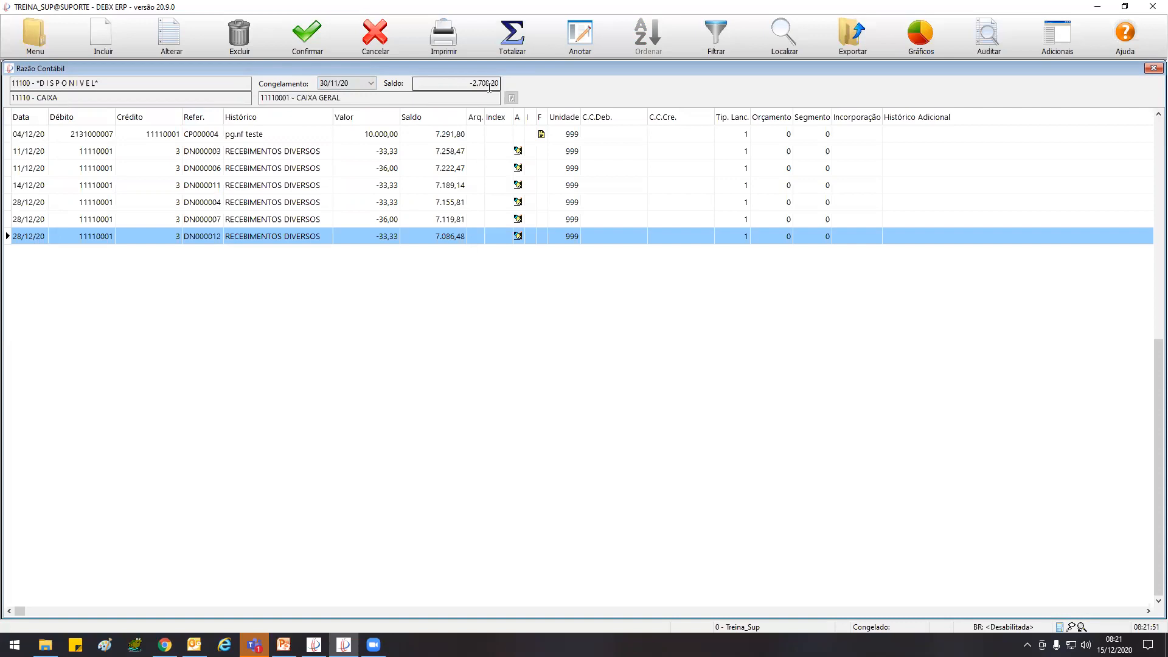
# View the ledger entries from Congelamento 31/10/20 and from INICIO
pyautogui.click(370, 84)
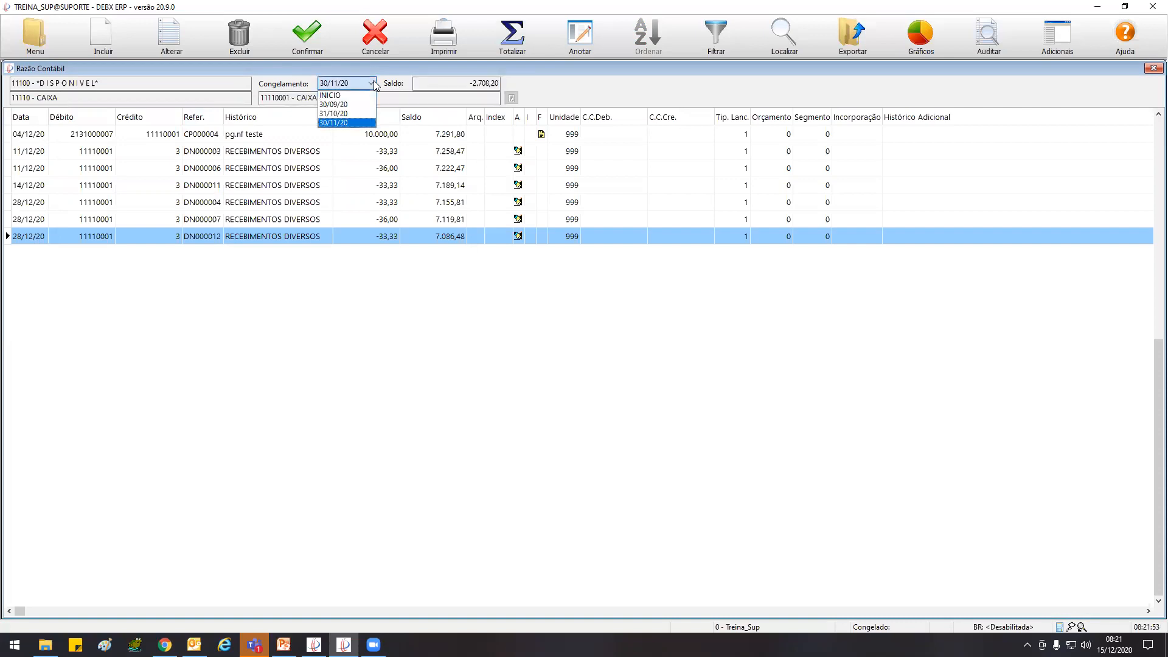
pyautogui.click(355, 114)
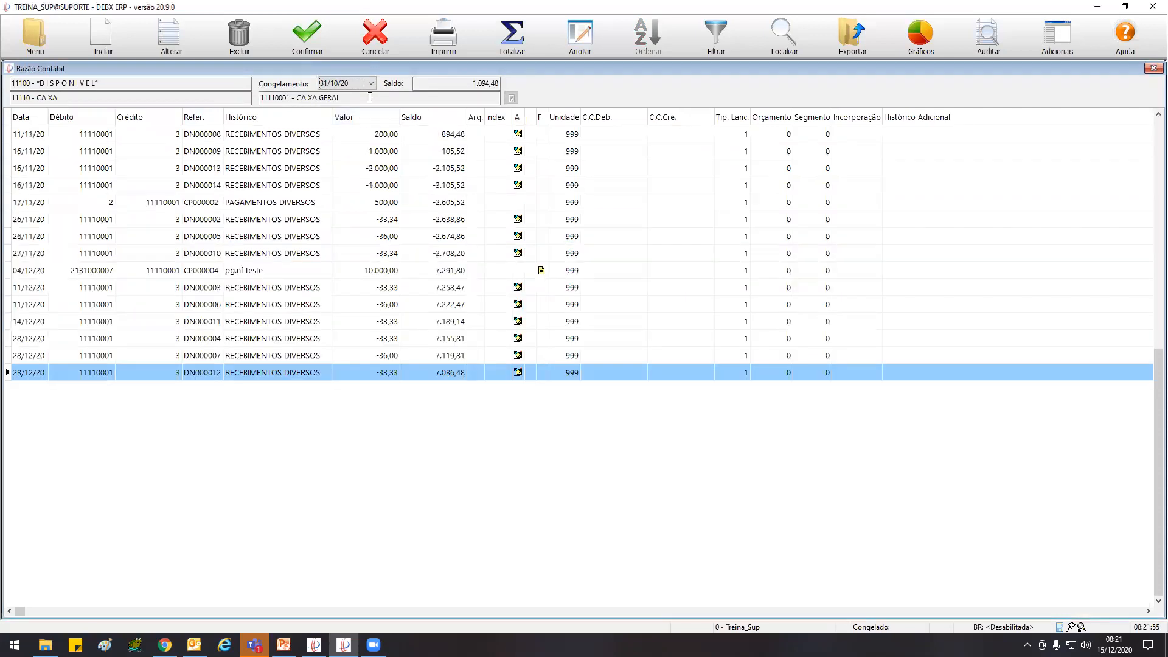
pyautogui.click(372, 84)
pyautogui.click(344, 92)
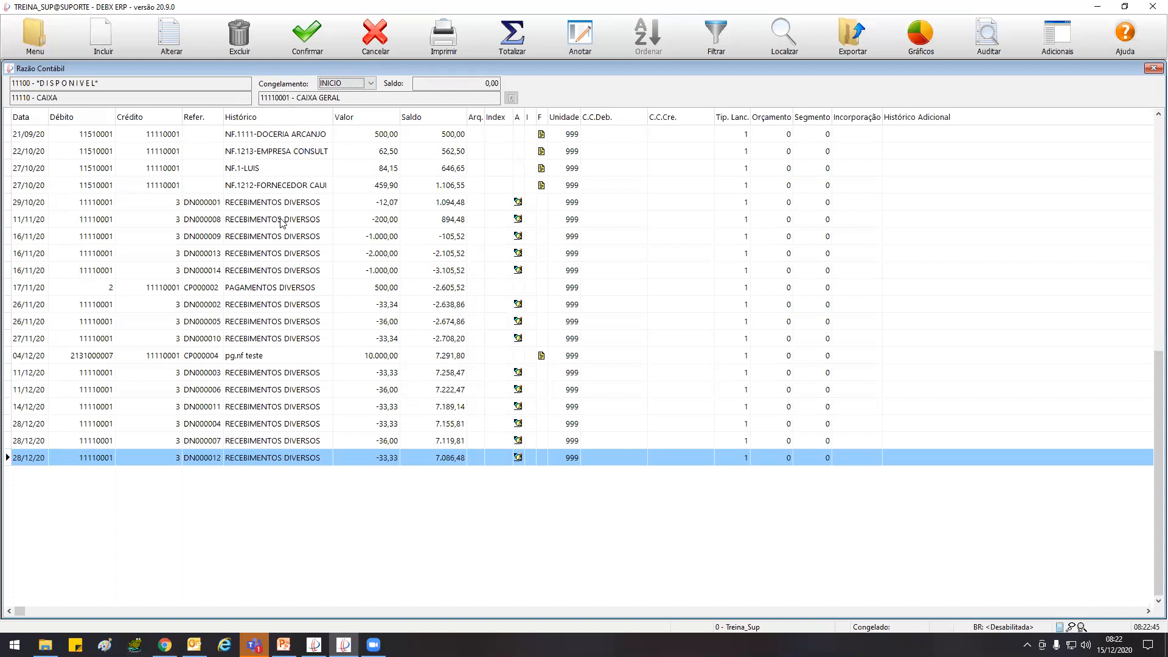
# Close and reopen the Razão Contábil for account 11110001 and set Congelamento to INICIO
pyautogui.click(375, 36)
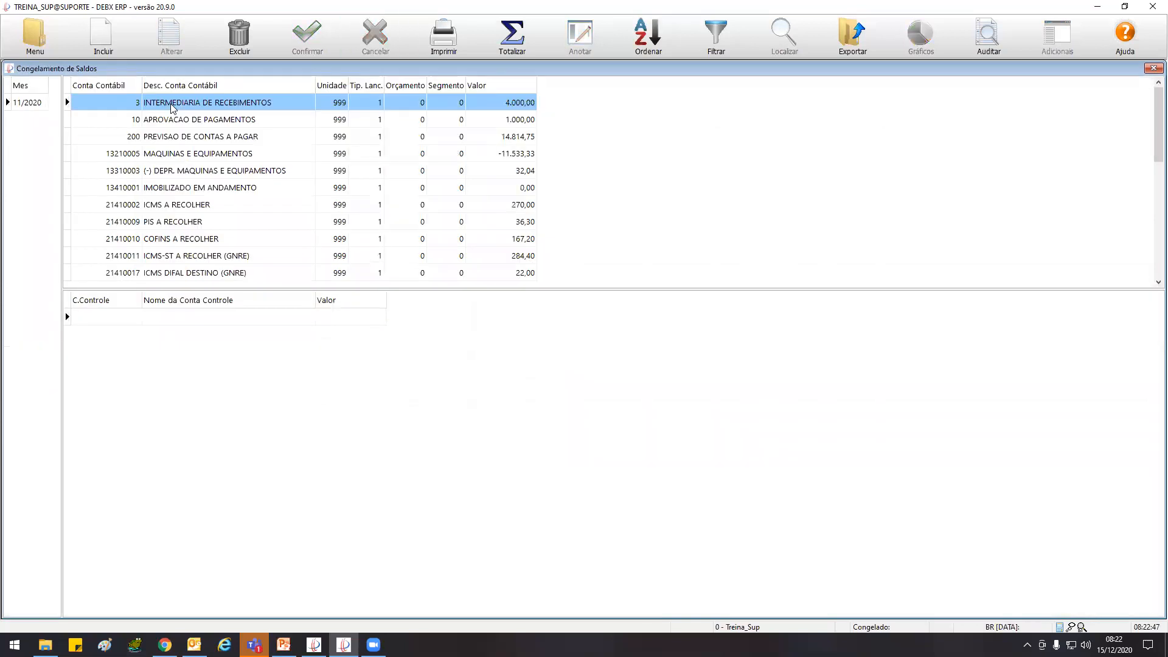
pyautogui.click(35, 37)
pyautogui.click(47, 96)
pyautogui.moveTo(195, 117)
pyautogui.click(262, 99)
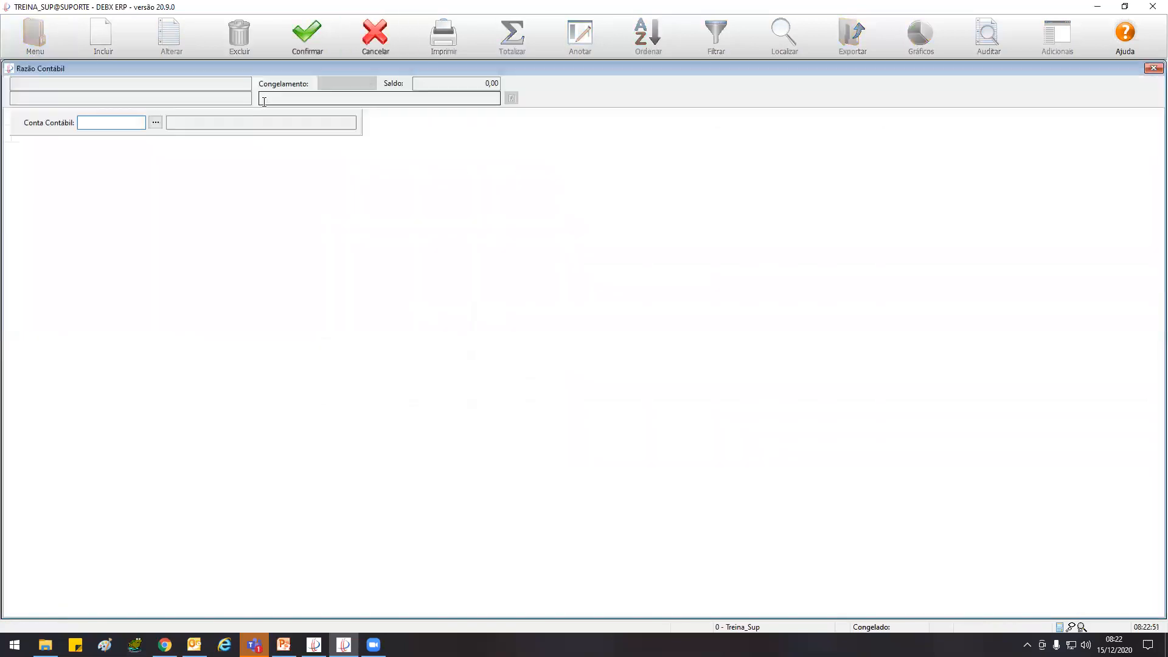
pyautogui.click(310, 39)
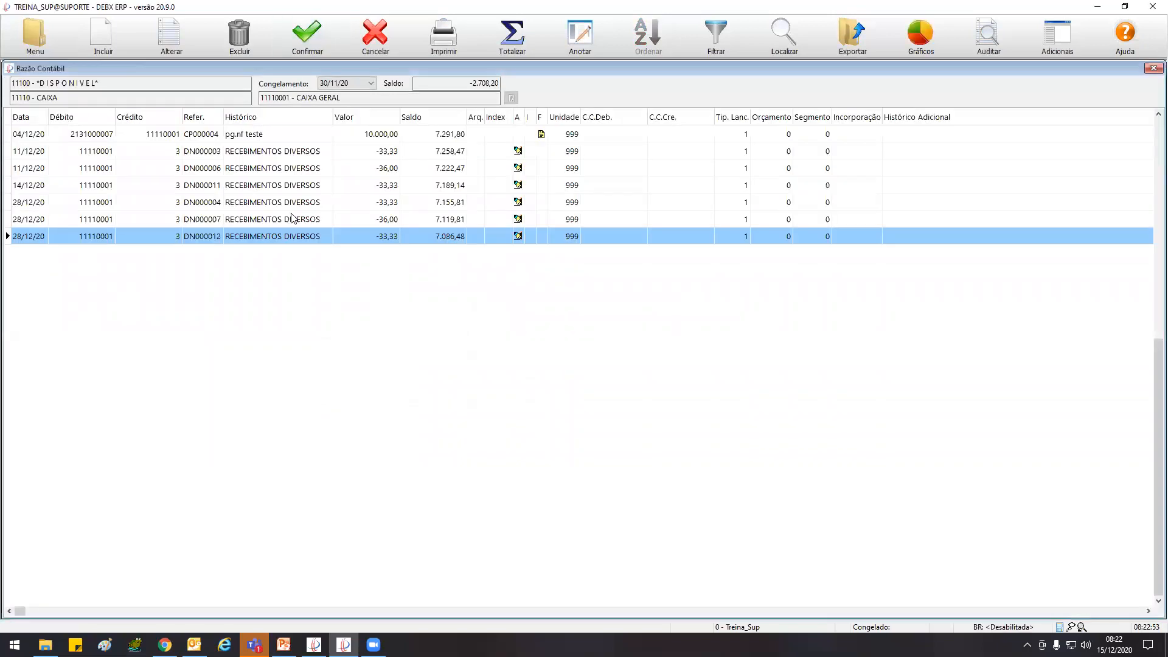
pyautogui.click(370, 83)
pyautogui.click(343, 93)
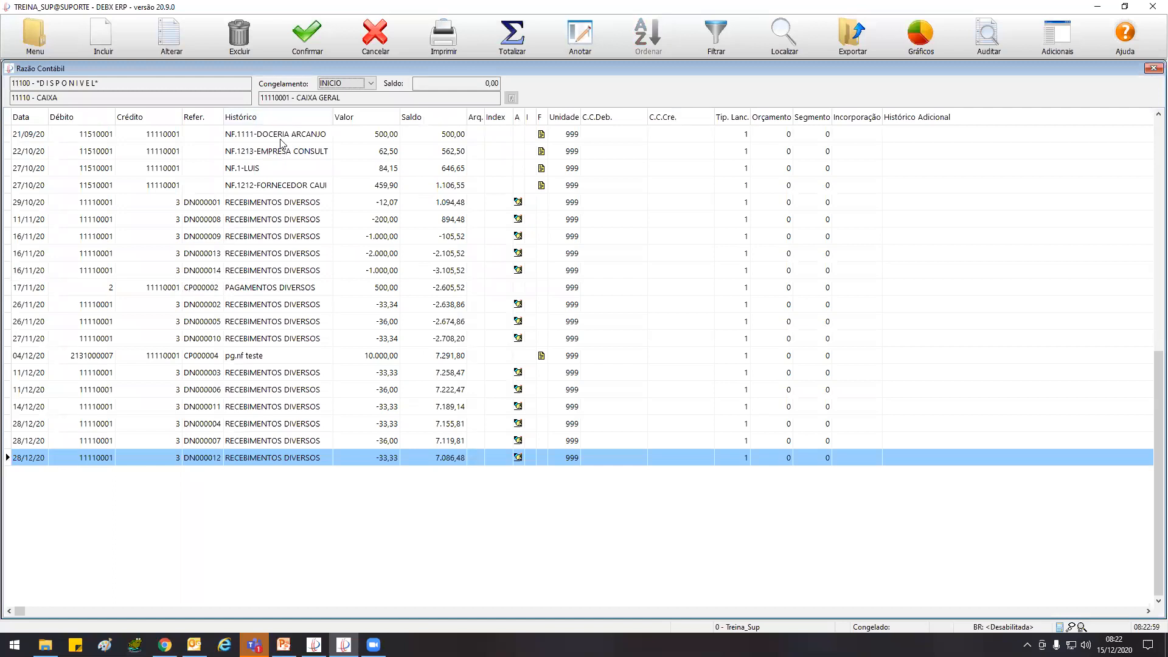
# Try to alter the 27/10/20 entry with value 84,15 within the frozen period and dismiss the warning
pyautogui.click(80, 170)
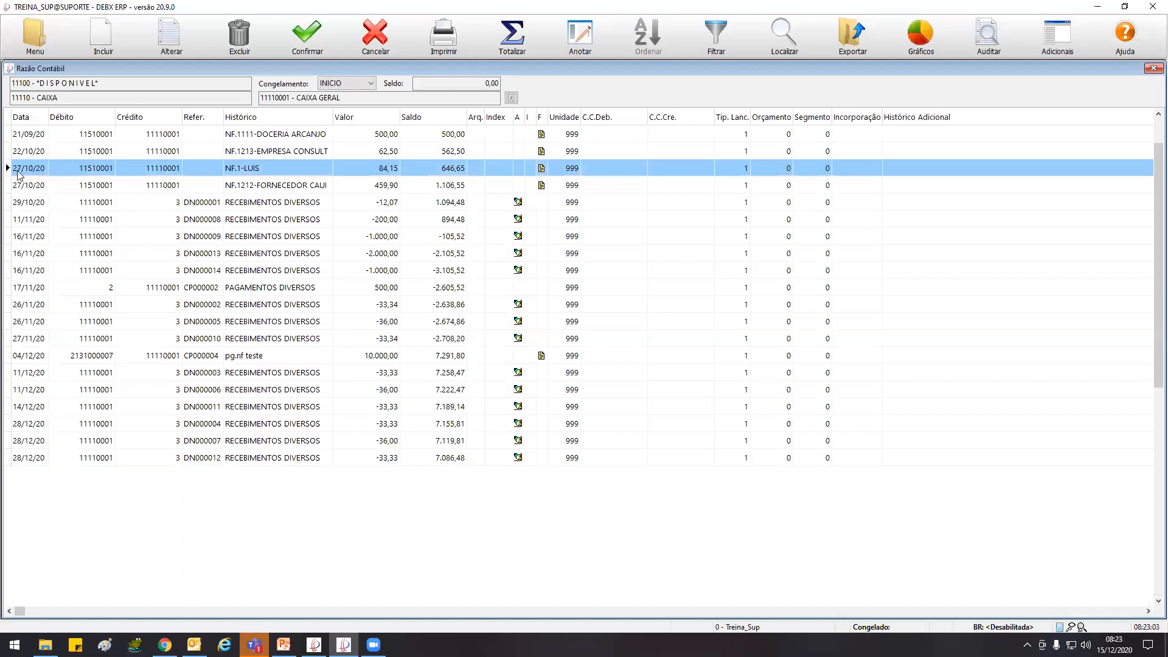
pyautogui.click(165, 46)
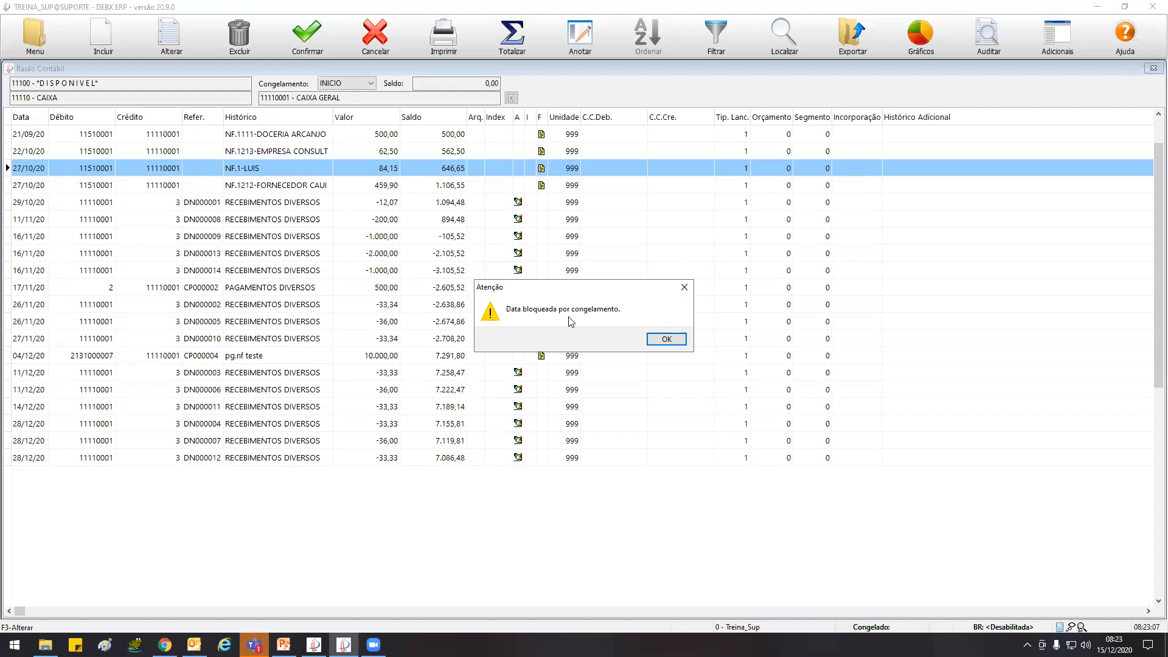
pyautogui.moveTo(593, 293); pyautogui.dragTo(306, 198)
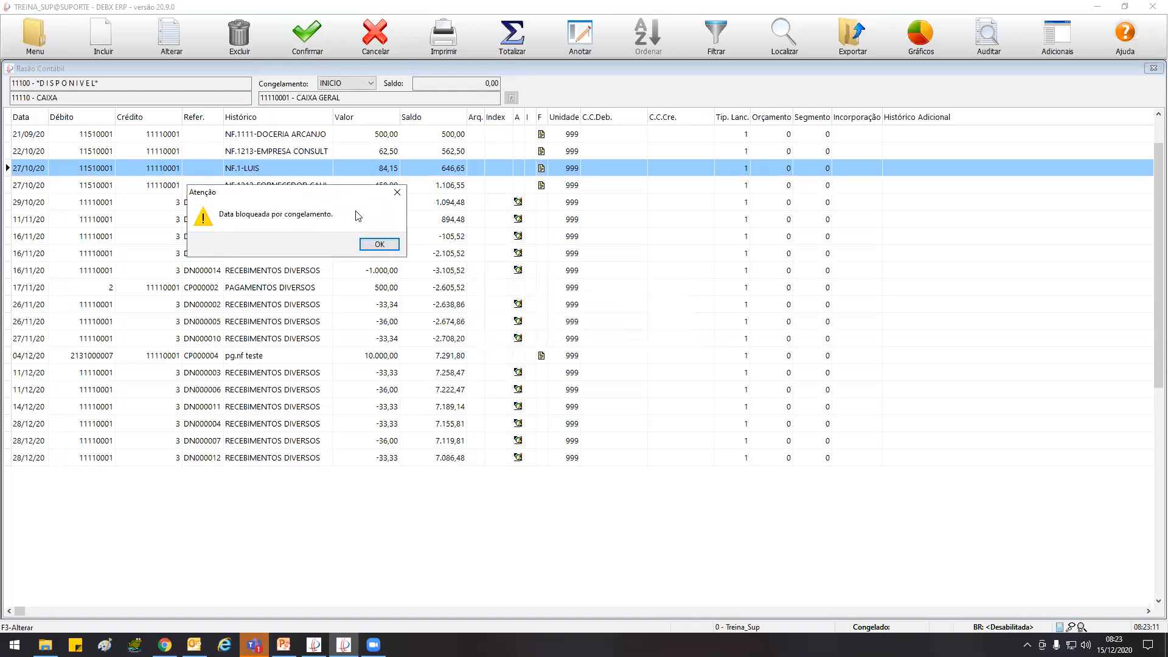
pyautogui.click(381, 245)
# Start a new accounting entry dated 27/10/20 with debit account 11510001 and credit account 11110001
pyautogui.click(102, 35)
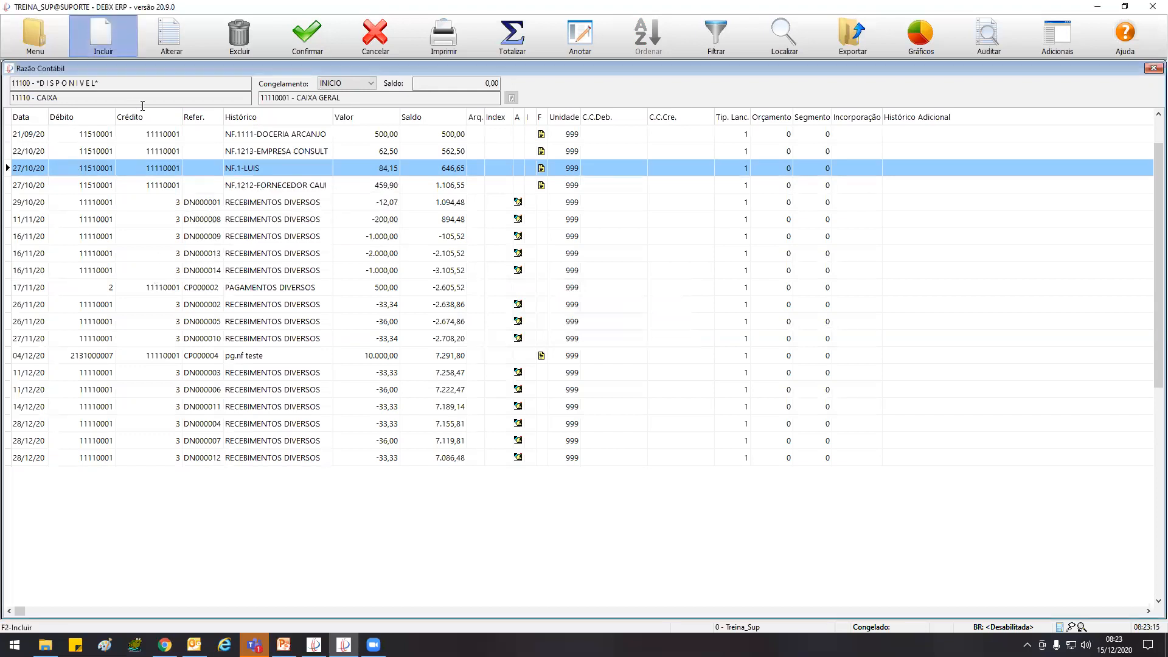
pyautogui.write('271020')
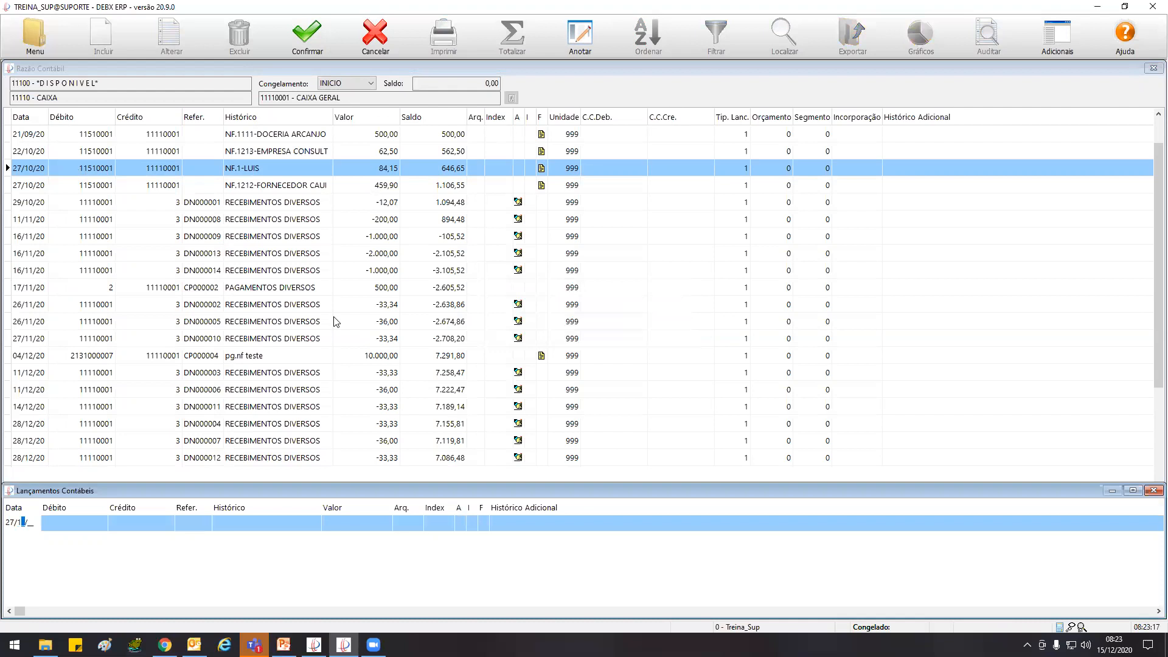
pyautogui.press('Return')
pyautogui.write('111510001')
pyautogui.press('Return')
pyautogui.press('Return')
pyautogui.write('11510001')
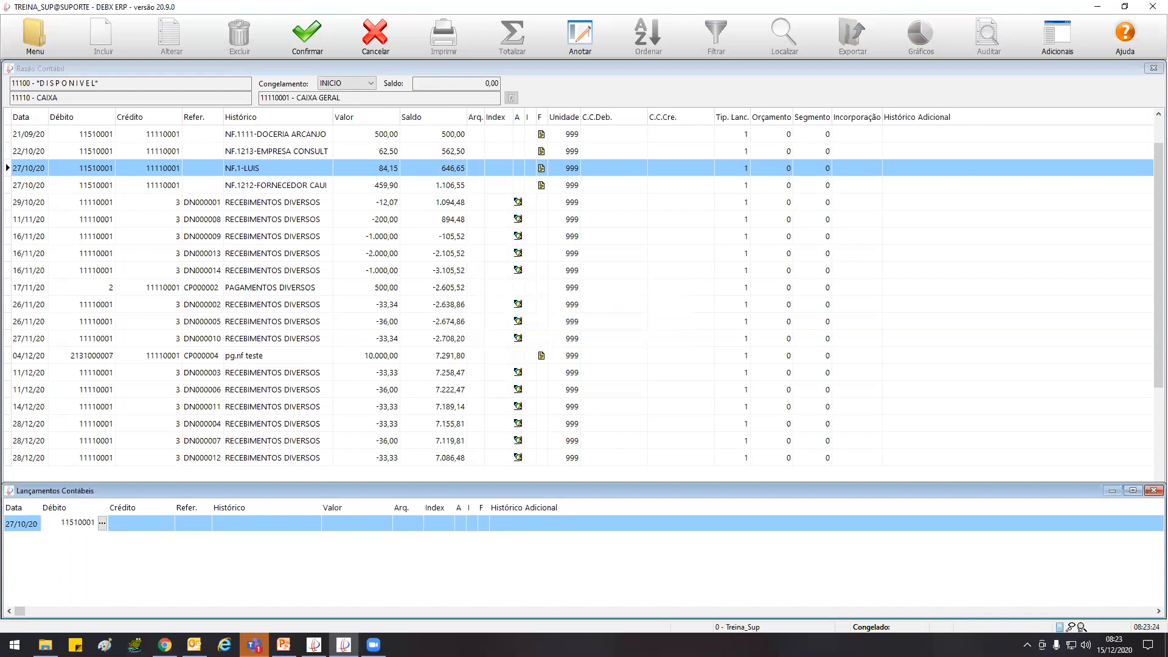
pyautogui.press('Return')
pyautogui.write('11')
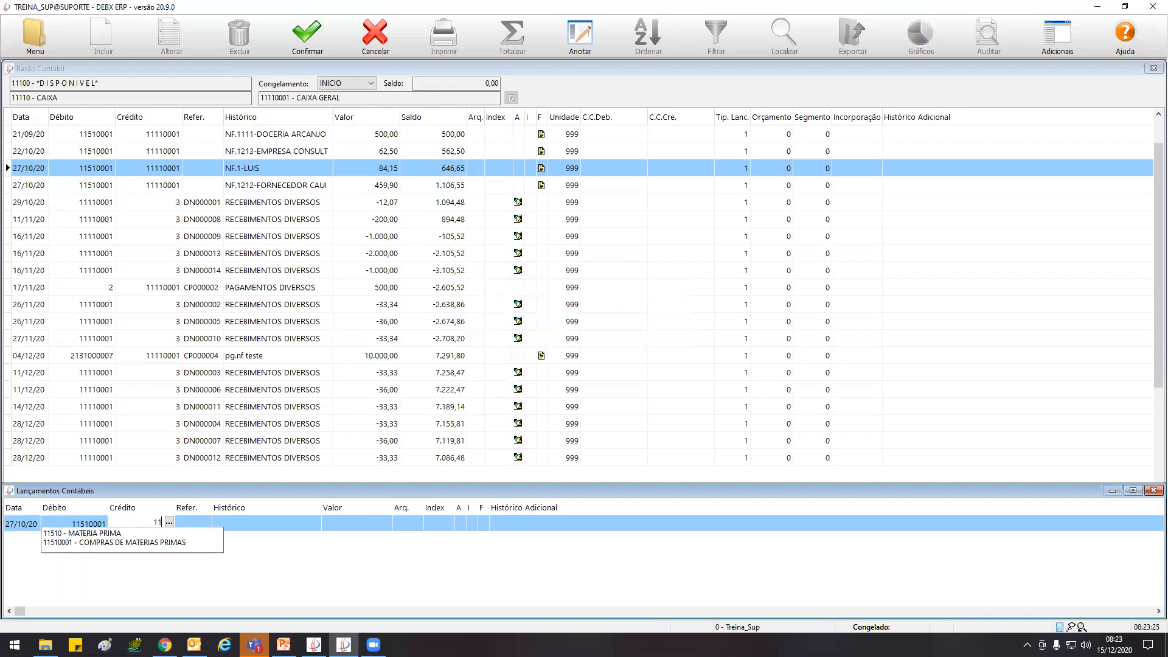
pyautogui.write('110001')
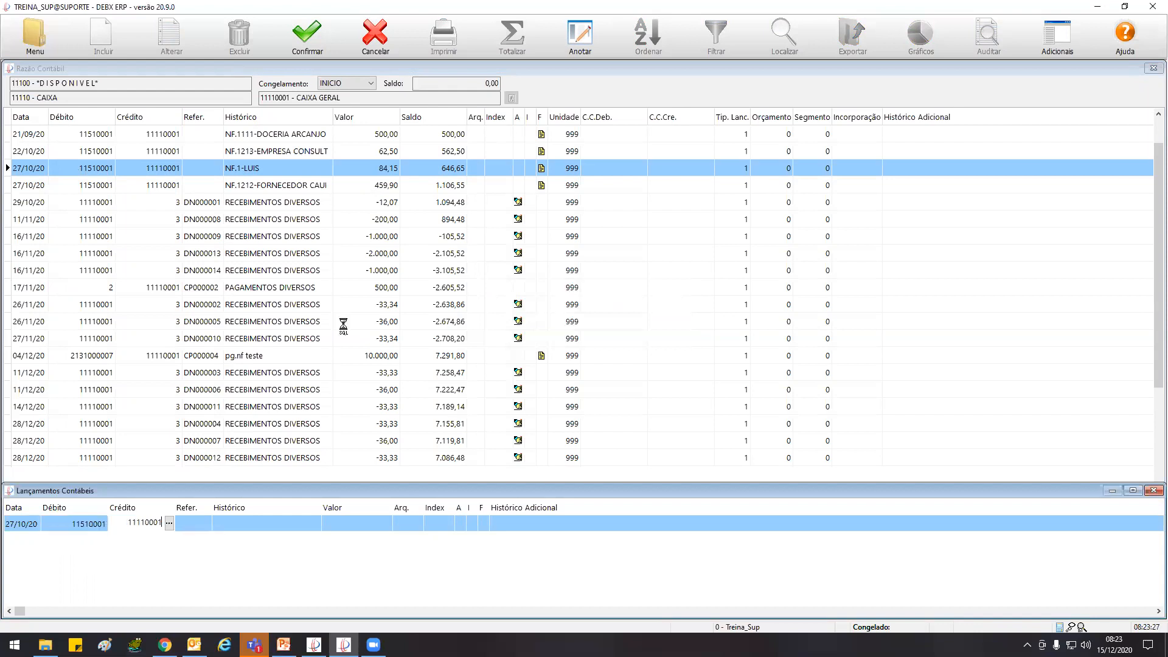
# Fill in a test Histórico and the value 5.000,00, try to save the 27/10/20 entry and dismiss the message
pyautogui.press('Return')
pyautogui.write('paula teste')
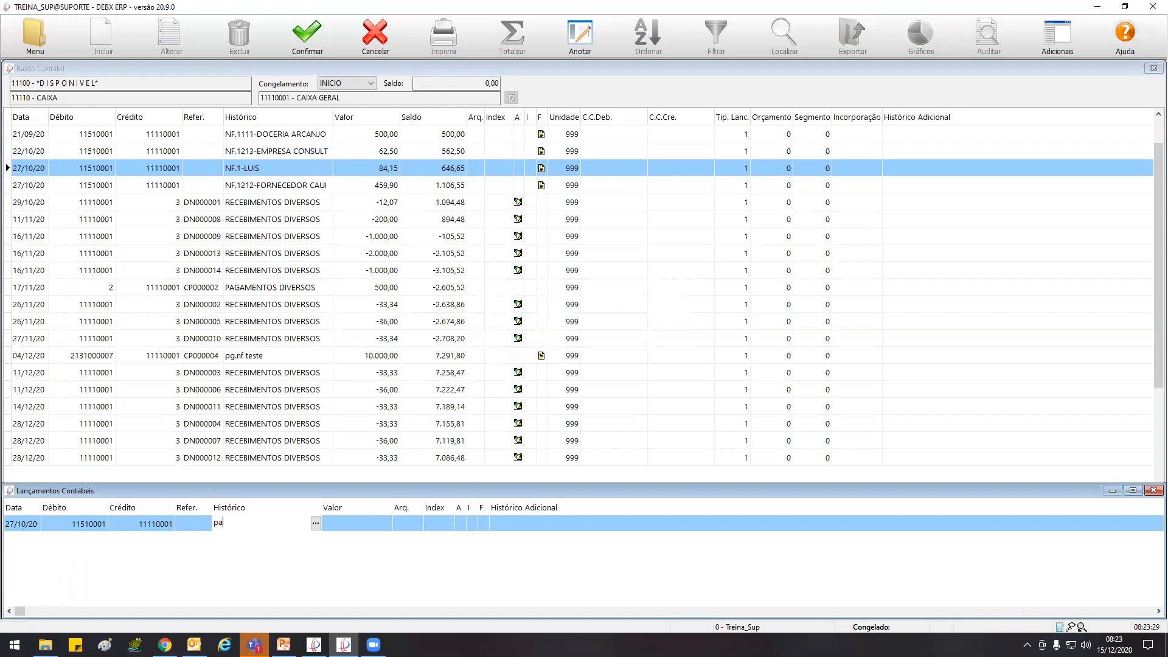
pyautogui.press('Return')
pyautogui.write('5000')
pyautogui.press('Return')
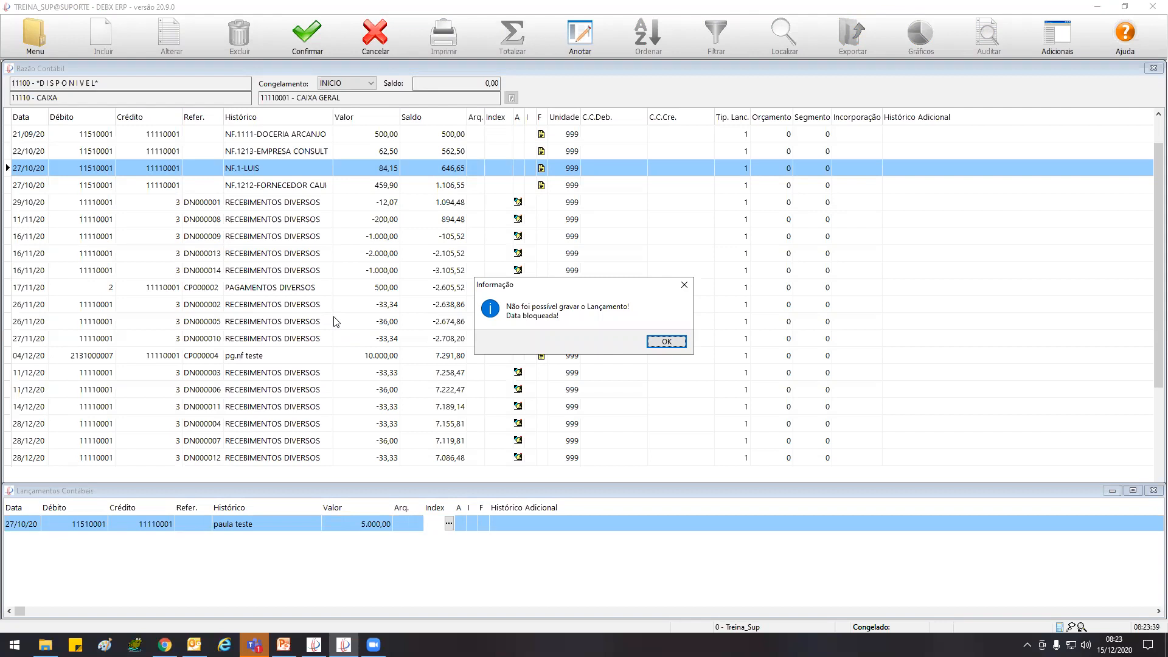
pyautogui.press('Return')
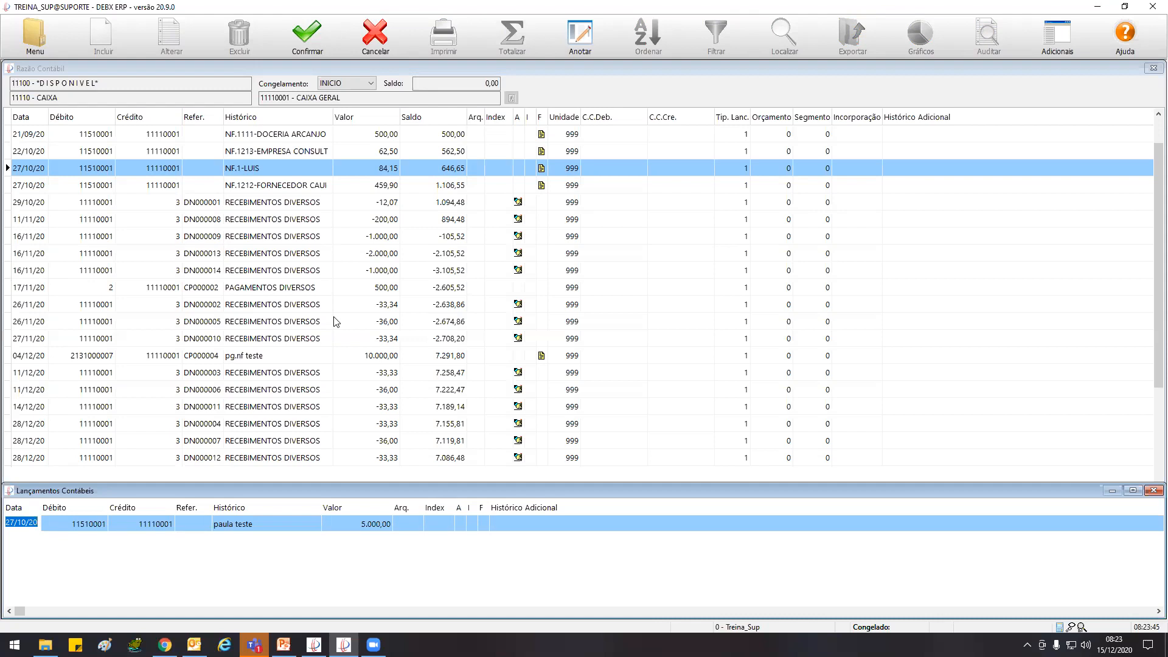
# Set the entry's date to 27/11/20, try to save it again and dismiss the message
pyautogui.write('27/11/20')
pyautogui.press('Tab')
pyautogui.press('Tab')
pyautogui.press('Tab')
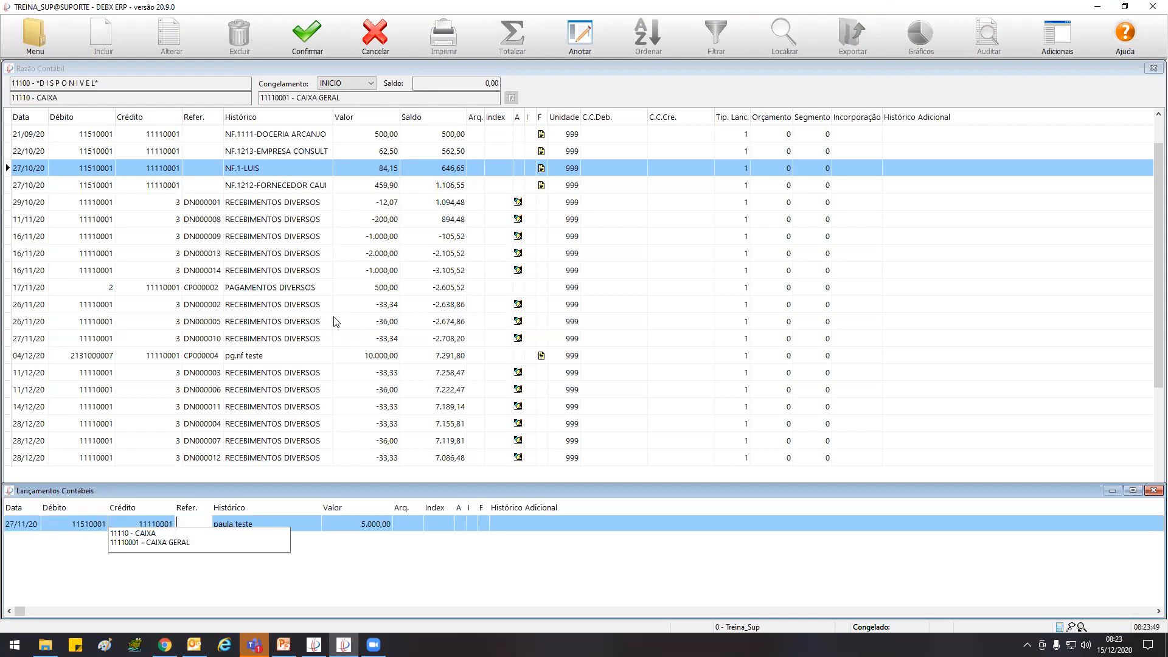
pyautogui.press('Tab')
pyautogui.press('Tab')
pyautogui.press('Tab')
pyautogui.press('Tab')
pyautogui.press('Return')
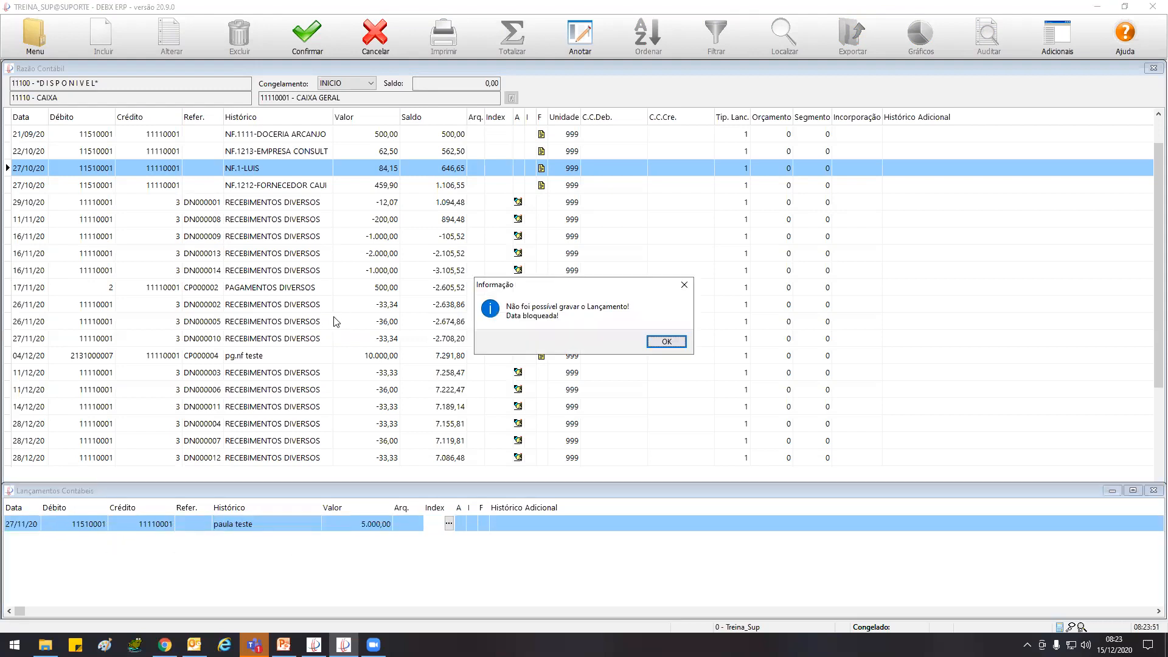
pyautogui.press('Return')
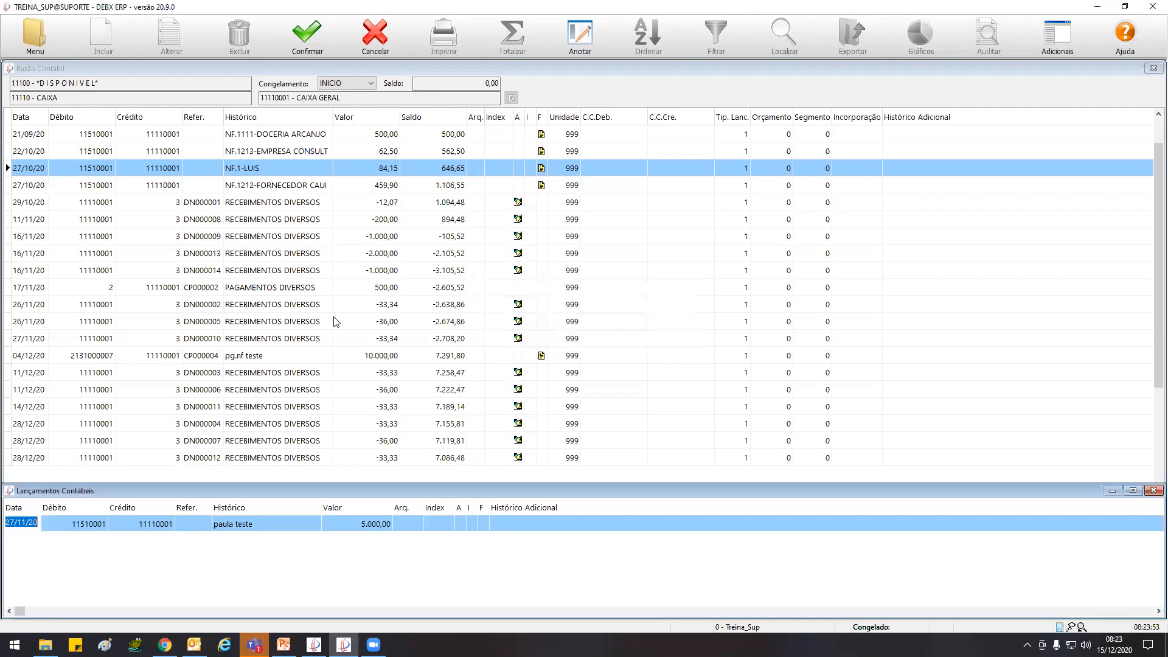
# Retry saving the 27/11/20 entry without changes, dismiss the message and close the Lançamentos Contábeis window
pyautogui.press('Tab')
pyautogui.press('Tab')
pyautogui.press('Tab')
pyautogui.press('Tab')
pyautogui.press('Tab')
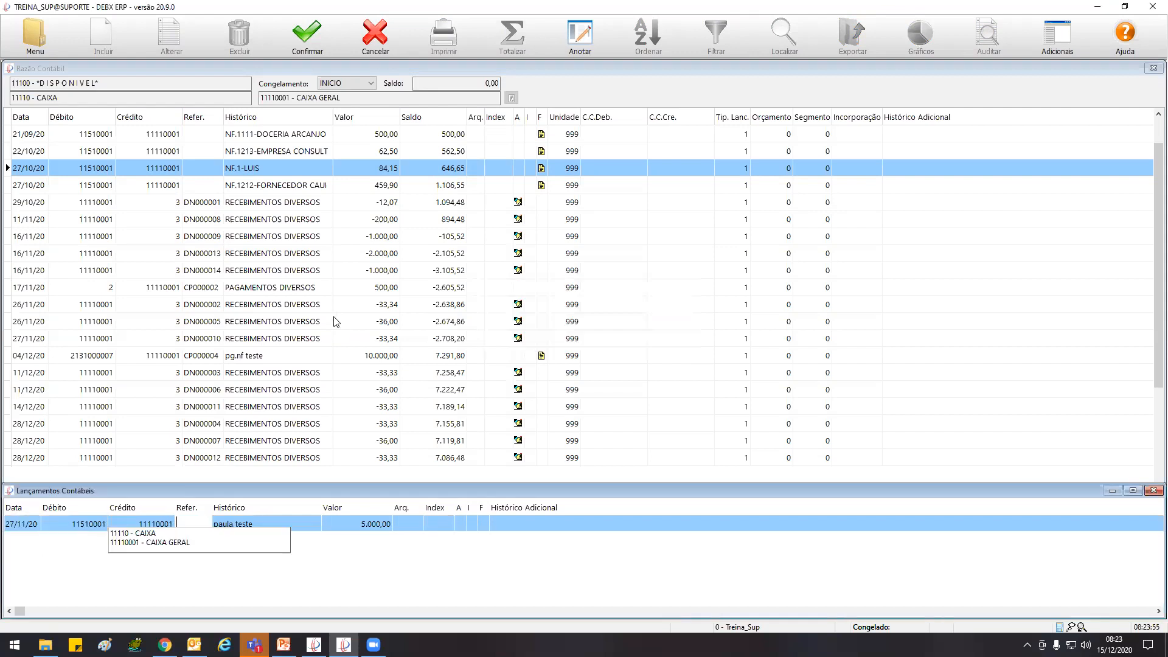
pyautogui.press('Return')
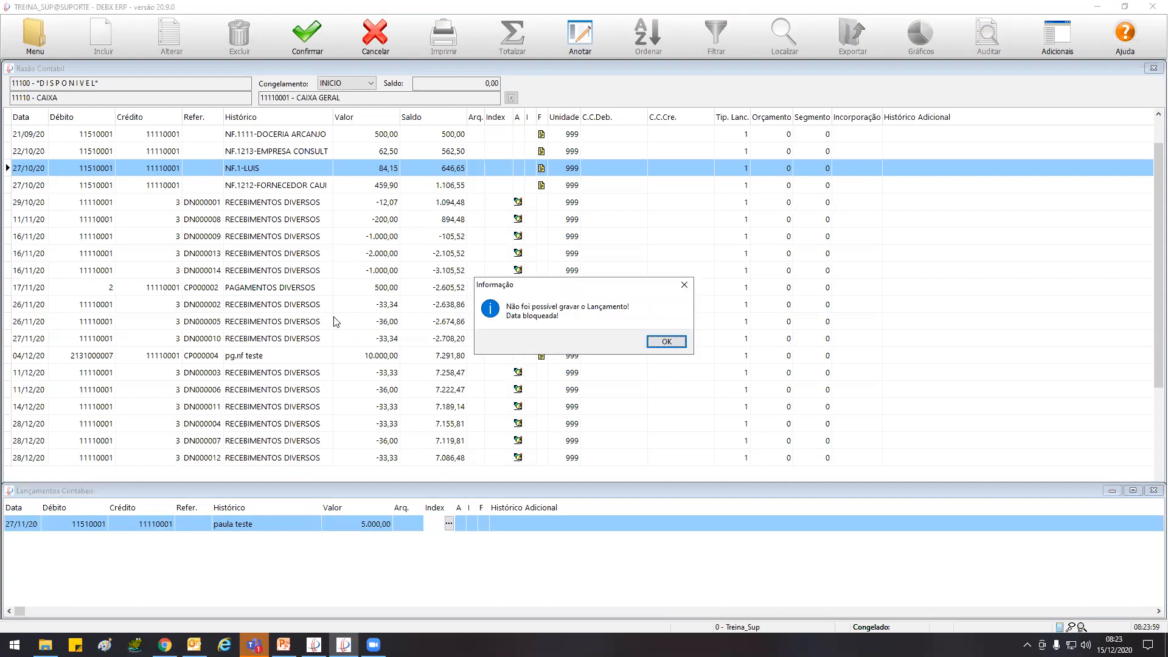
pyautogui.click(670, 341)
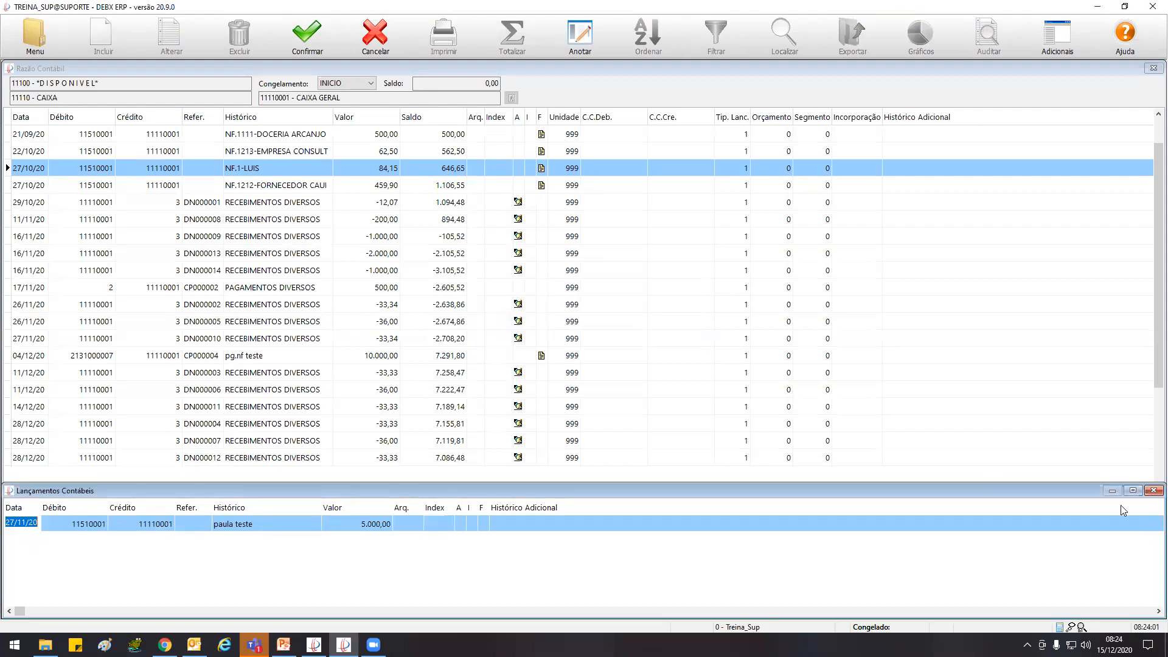
pyautogui.click(1152, 490)
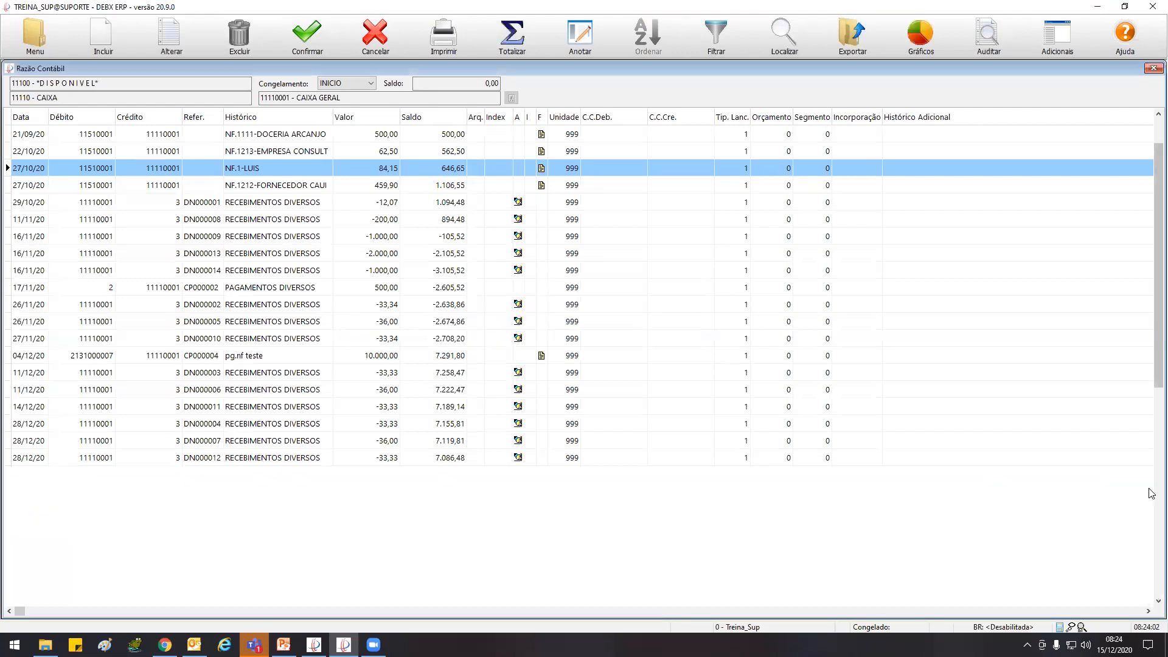
# Check the Data de Bloqueio in Parâmetros do Sistema and close the parameters
pyautogui.click(38, 37)
pyautogui.click(86, 212)
pyautogui.click(263, 100)
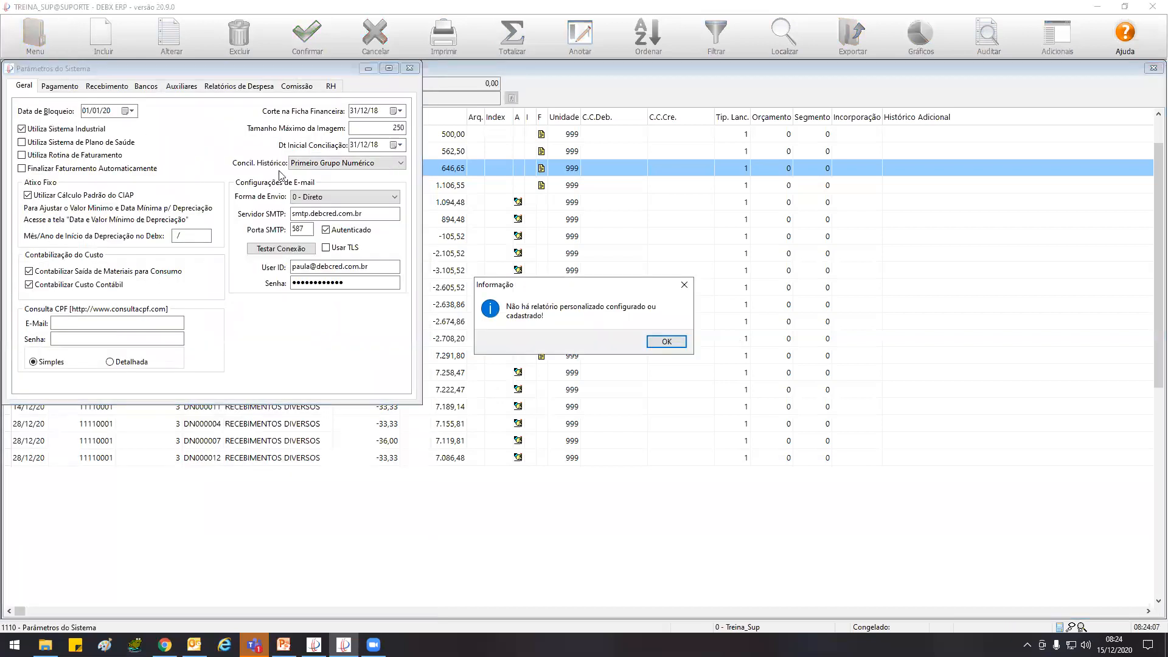
pyautogui.click(666, 341)
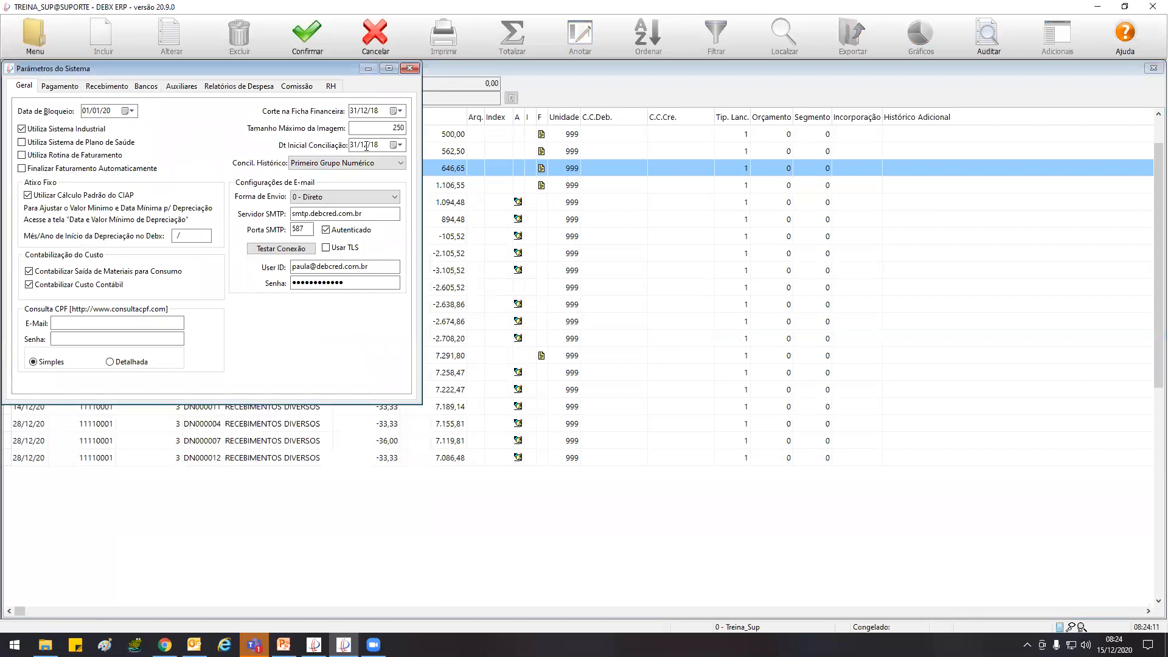
pyautogui.click(410, 68)
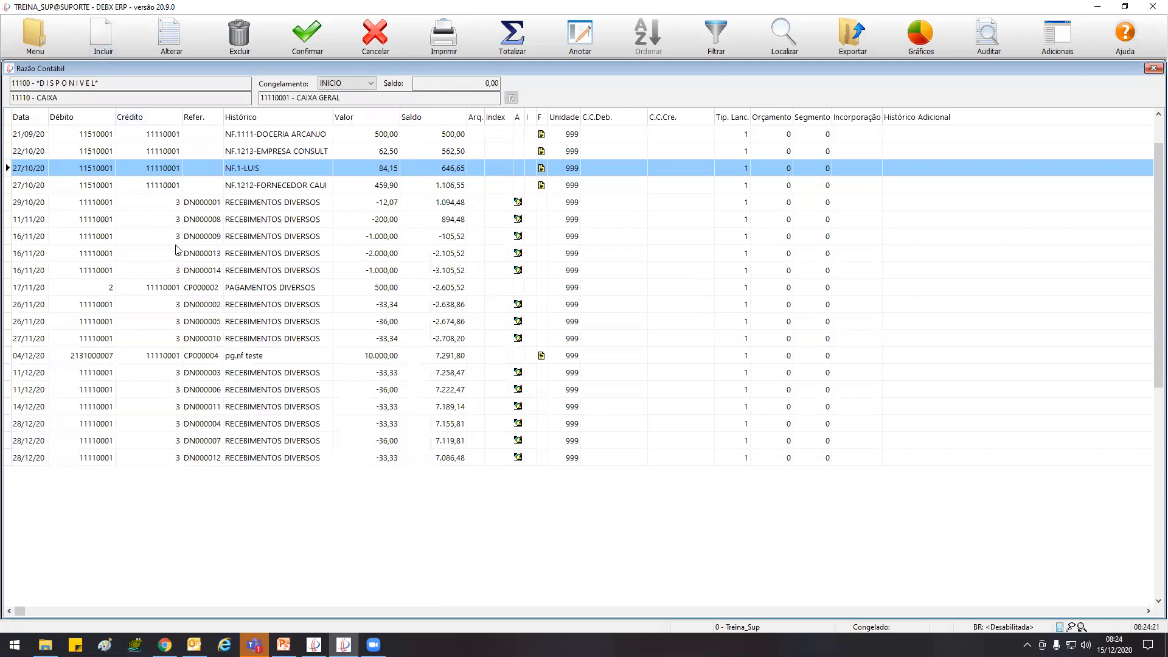
# Find and open Congelamento de Saldos and cancel the freeze for 11/2020, confirming the cancellation
pyautogui.click(34, 36)
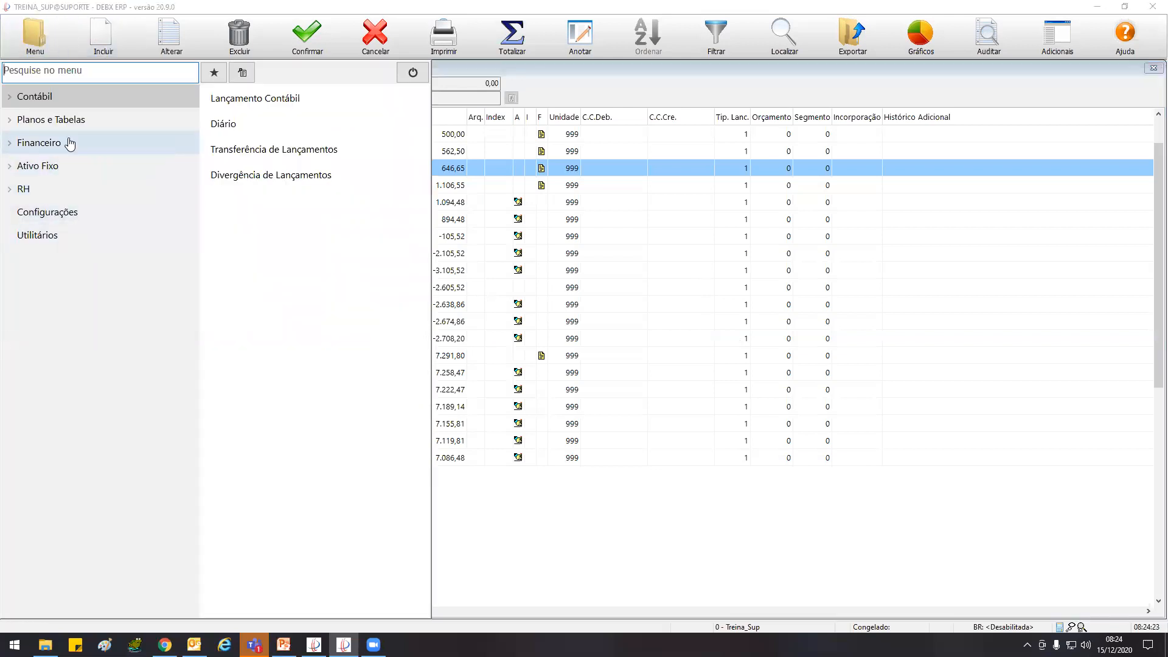
pyautogui.click(70, 71)
pyautogui.write('conge')
pyautogui.click(307, 99)
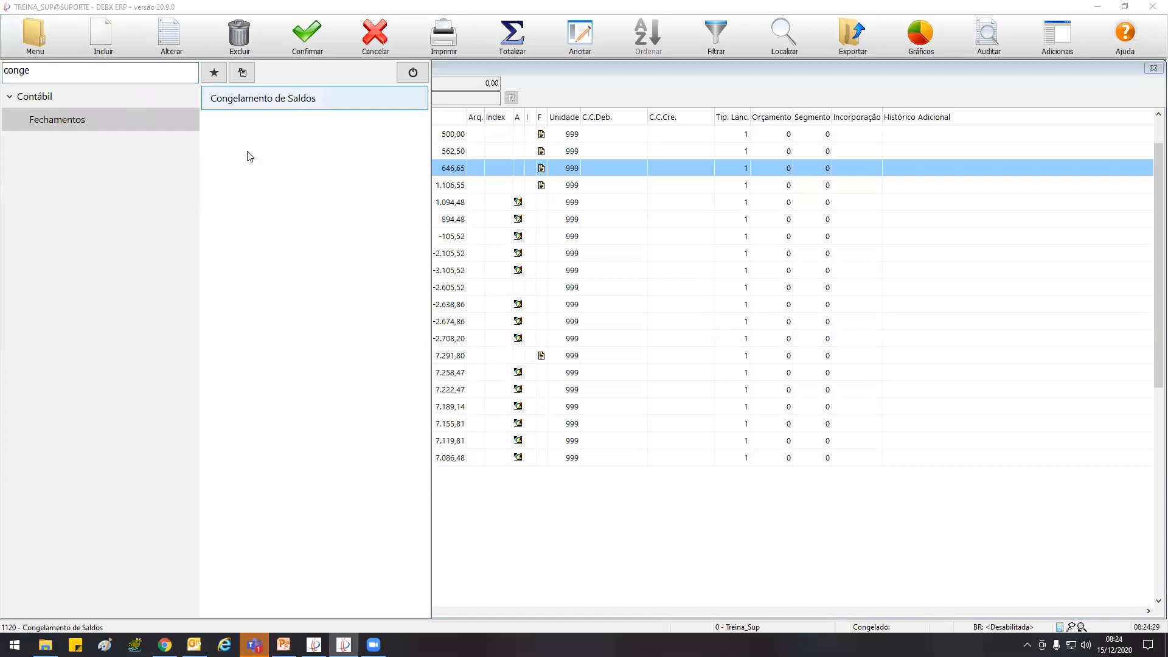
pyautogui.click(239, 33)
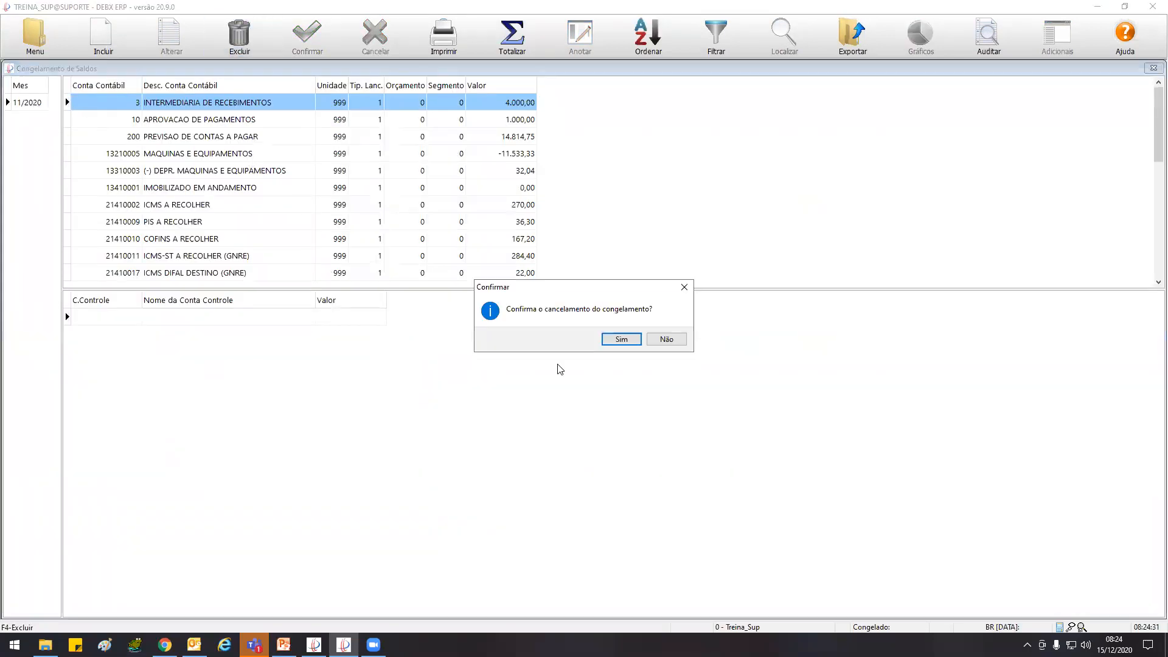
pyautogui.click(621, 338)
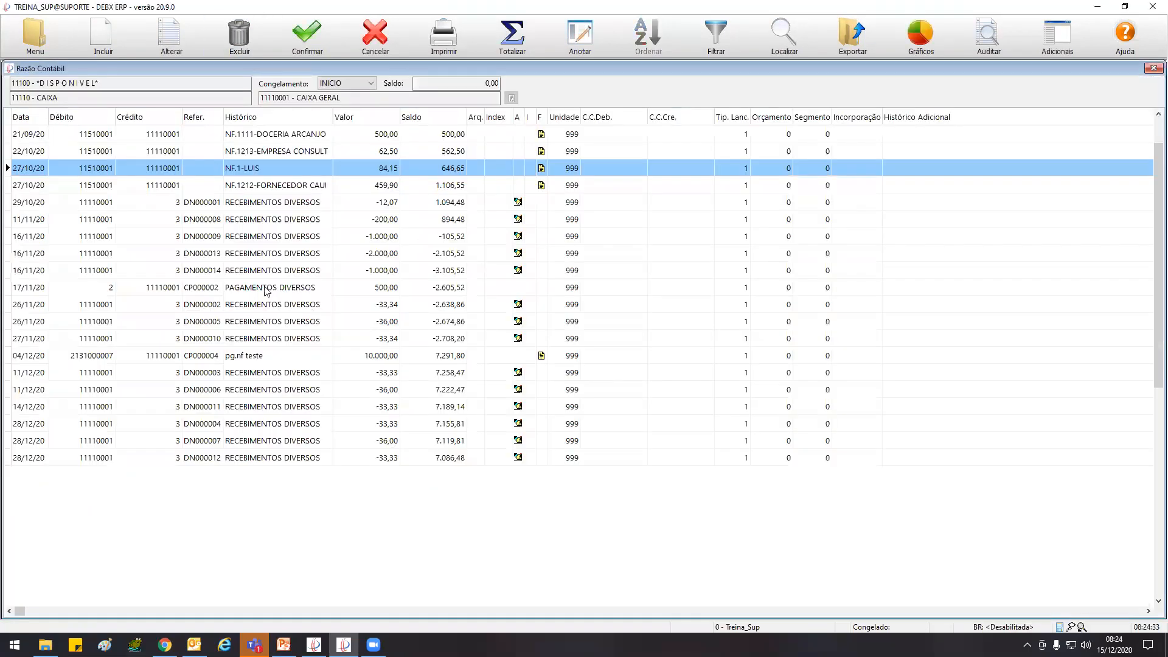
# Start a new entry from the Razão Contábil dated 27/10/20, with debit account 11510001 and credit account 11110001
pyautogui.click(102, 36)
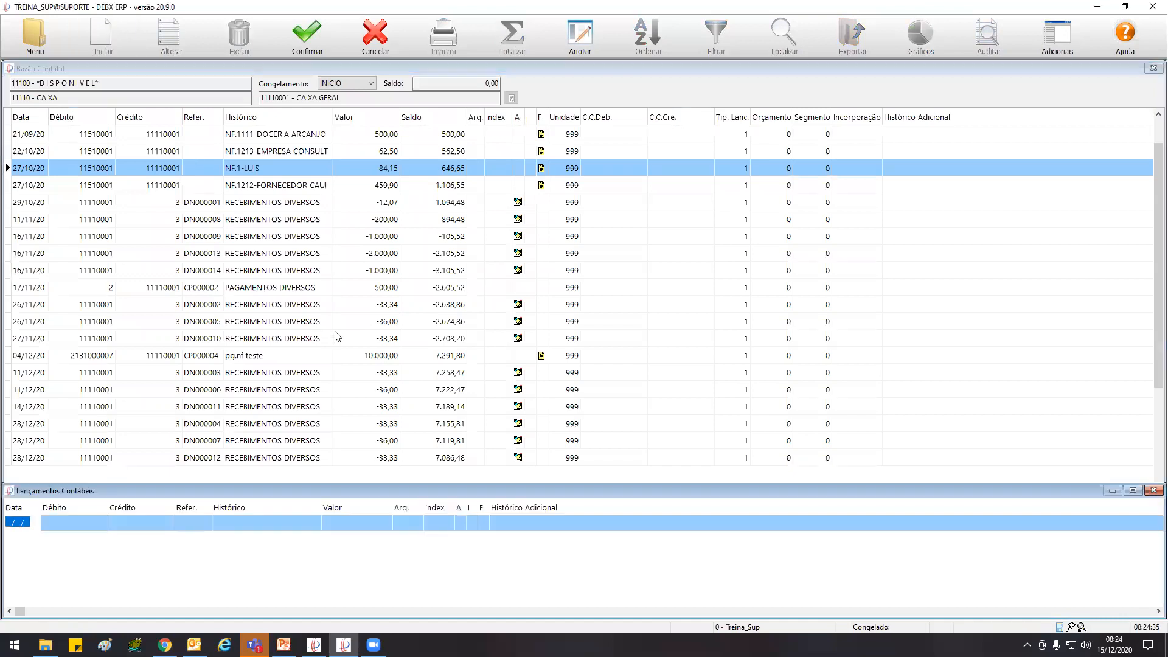
pyautogui.write('271020')
pyautogui.press('Return')
pyautogui.write('11510001')
pyautogui.press('Return')
pyautogui.write('11')
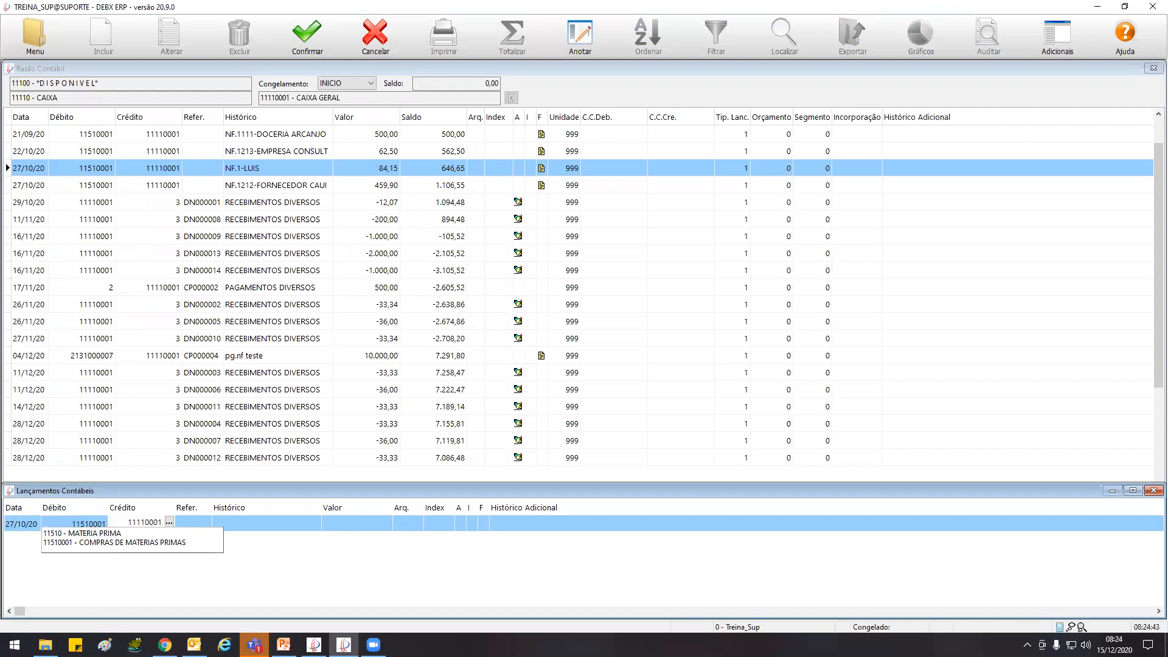
pyautogui.press('Return')
# Fill in a test Histórico and the value 5.000,00, save the entry and close the Lançamentos Contábeis window
pyautogui.press('Return')
pyautogui.write('teste paula')
pyautogui.press('Return')
pyautogui.write('5.0')
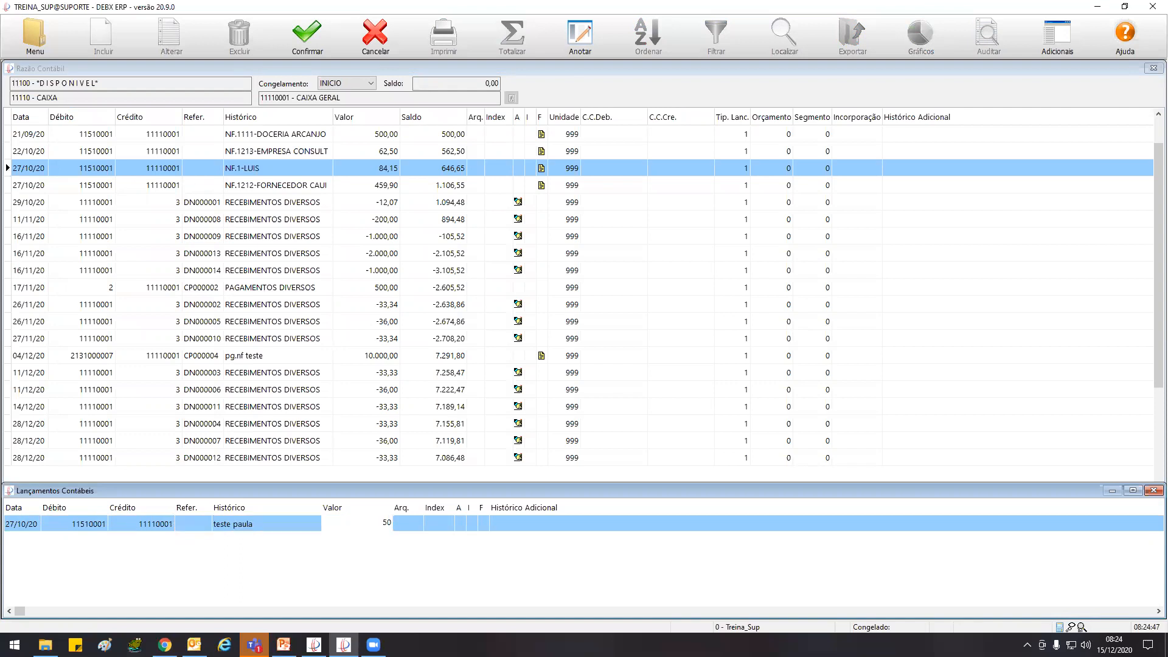
pyautogui.write('00')
pyautogui.press('Return')
pyautogui.press('Return')
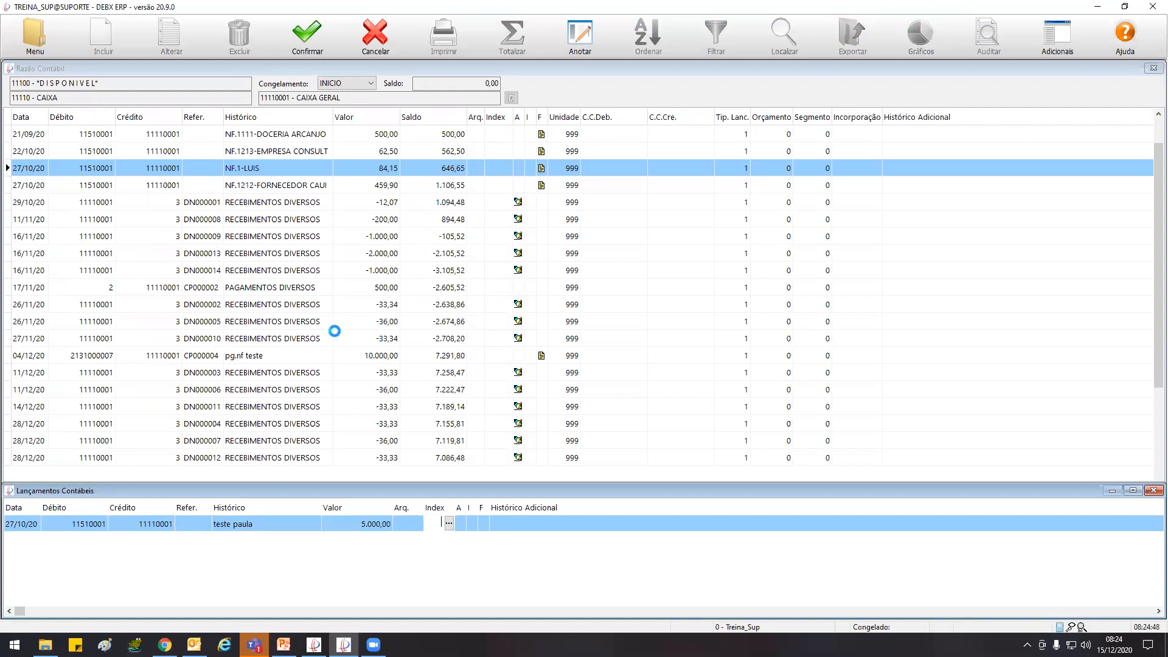
pyautogui.press('Return')
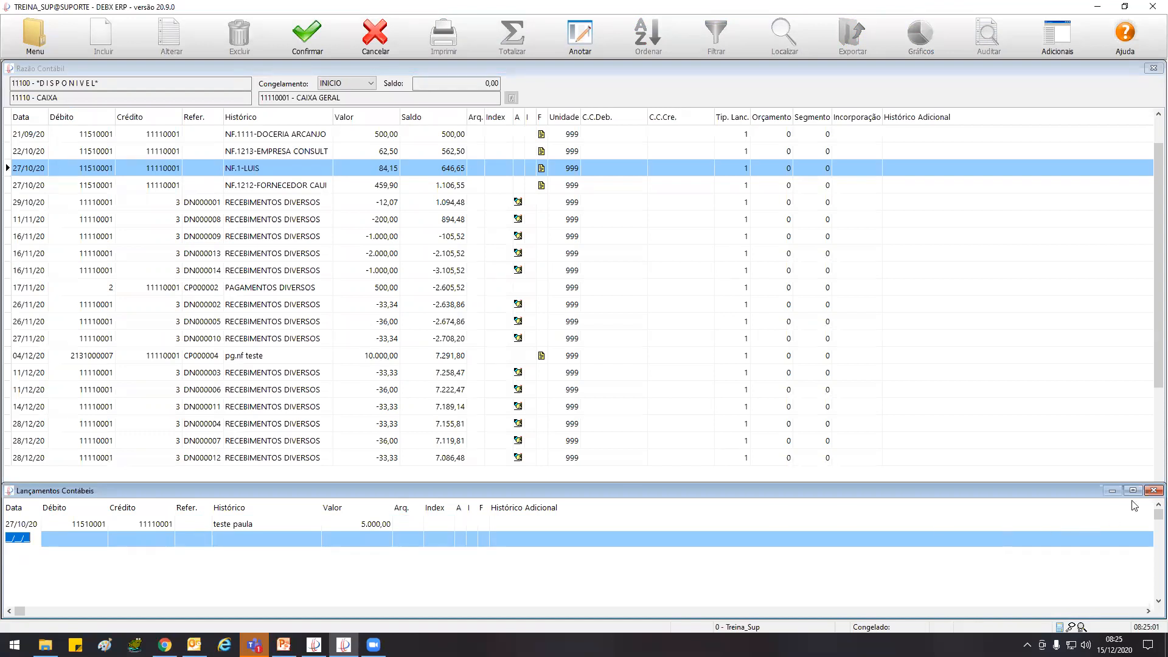
pyautogui.click(1153, 490)
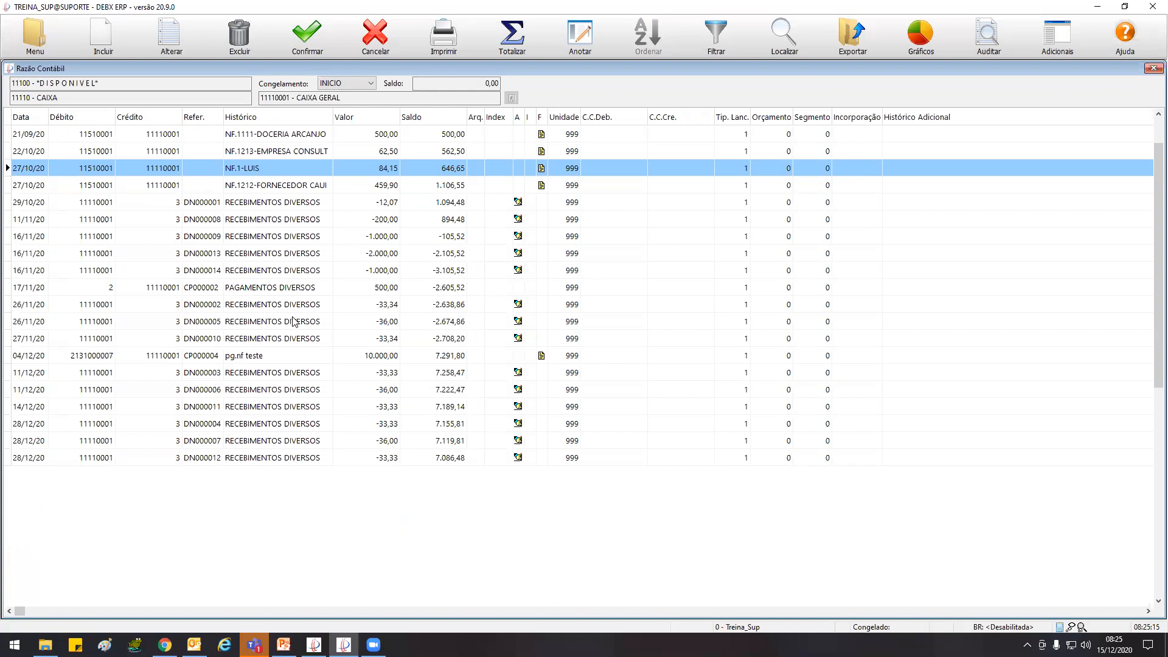
# Refresh the ledger entries and select the new 27/10/20 entry with value 5.000,00
pyautogui.press('F12')
pyautogui.press('Escape')
pyautogui.press('End')
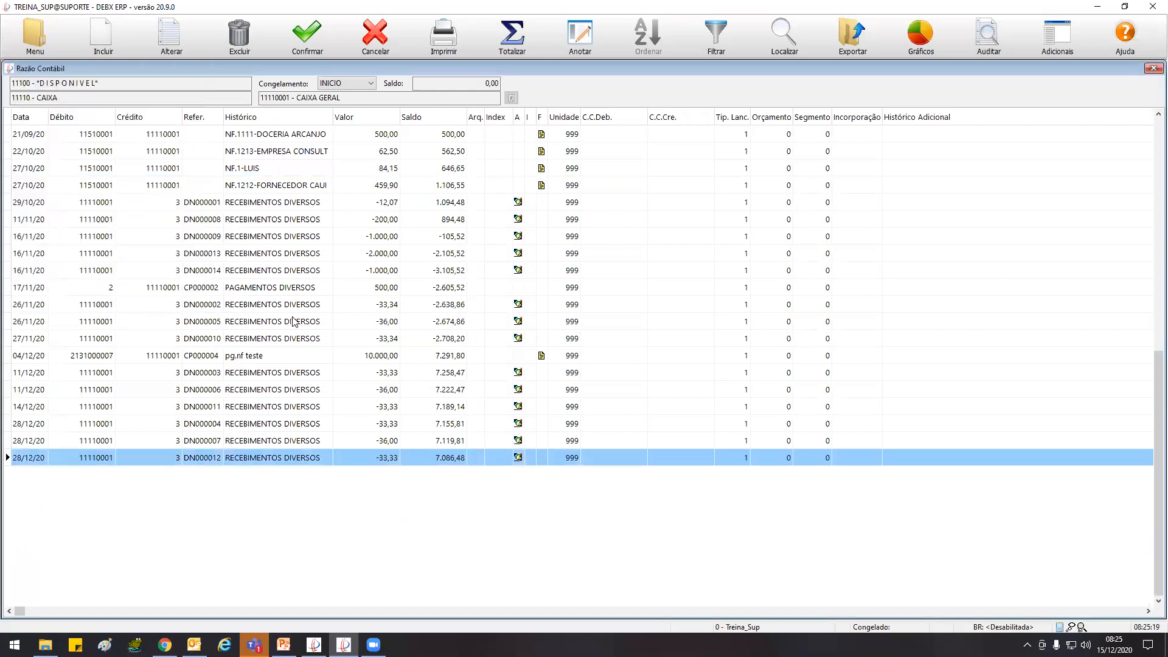
pyautogui.press('Down')
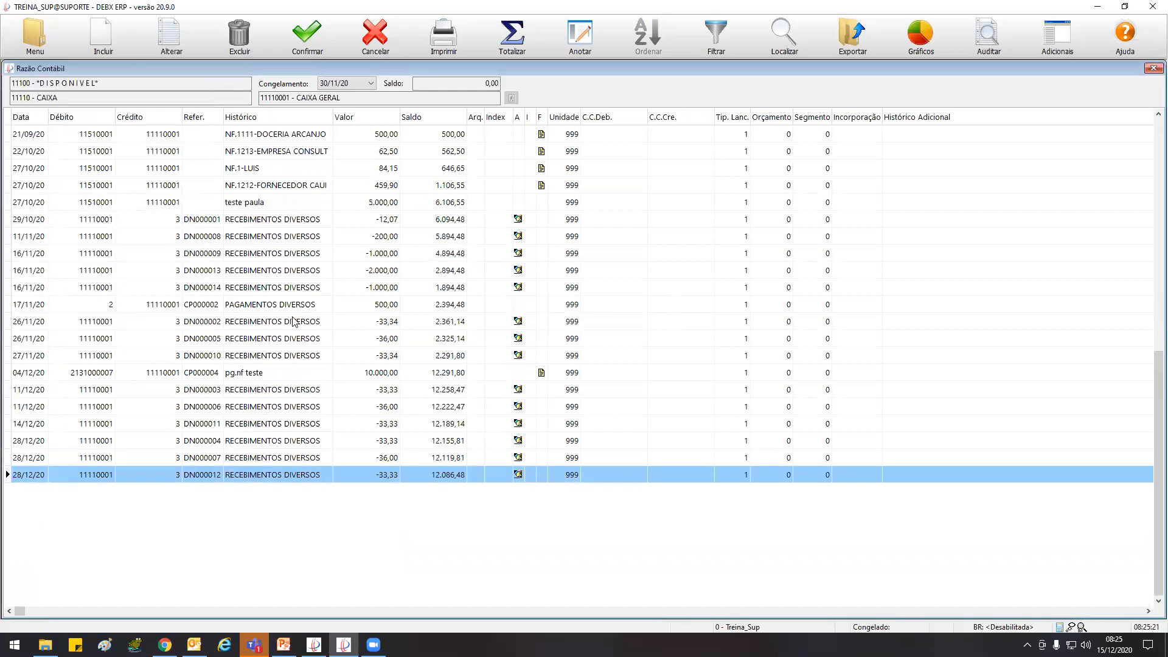
pyautogui.click(419, 204)
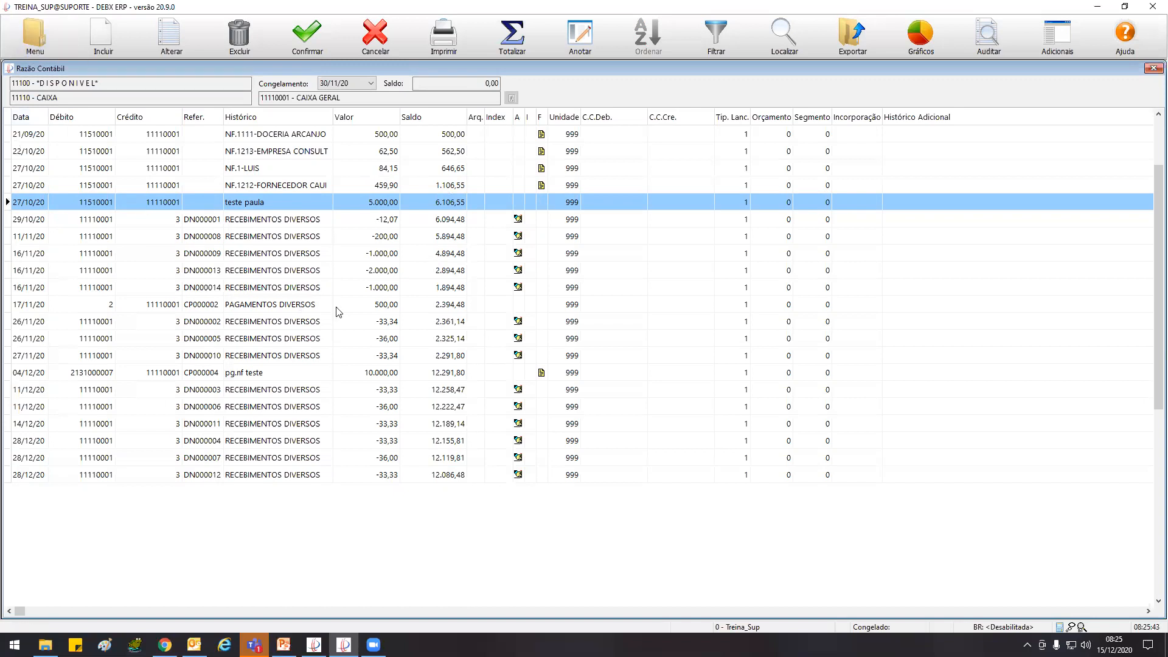
# Try to alter the 27/10/20 entry with value 459,90
pyautogui.click(36, 40)
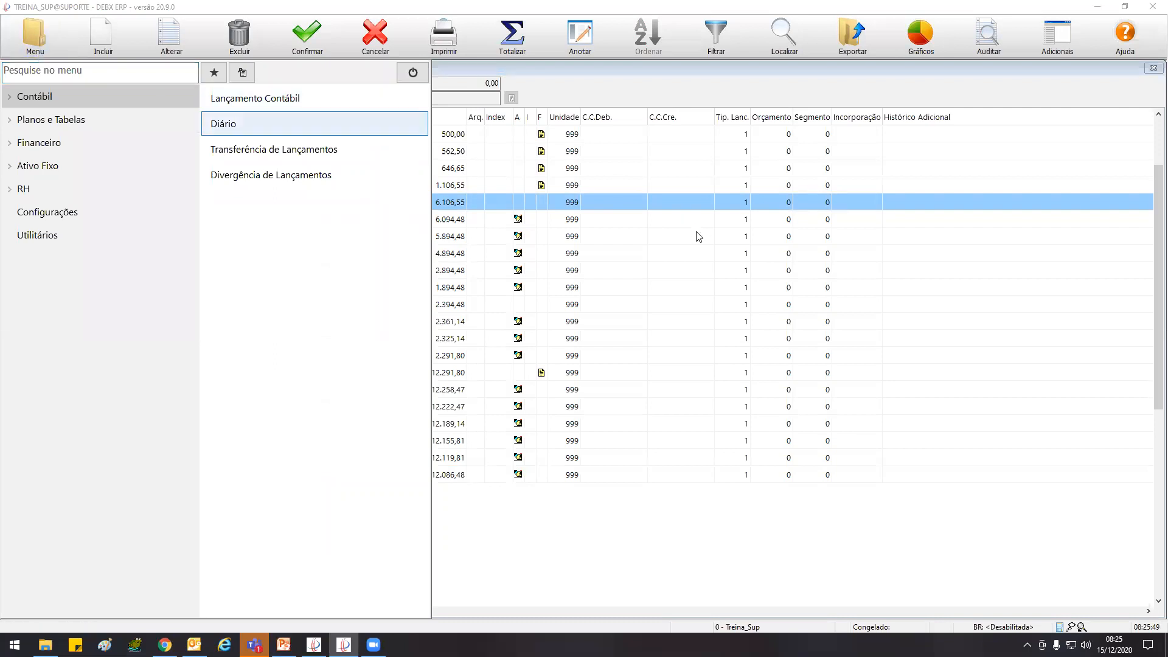
pyautogui.click(722, 287)
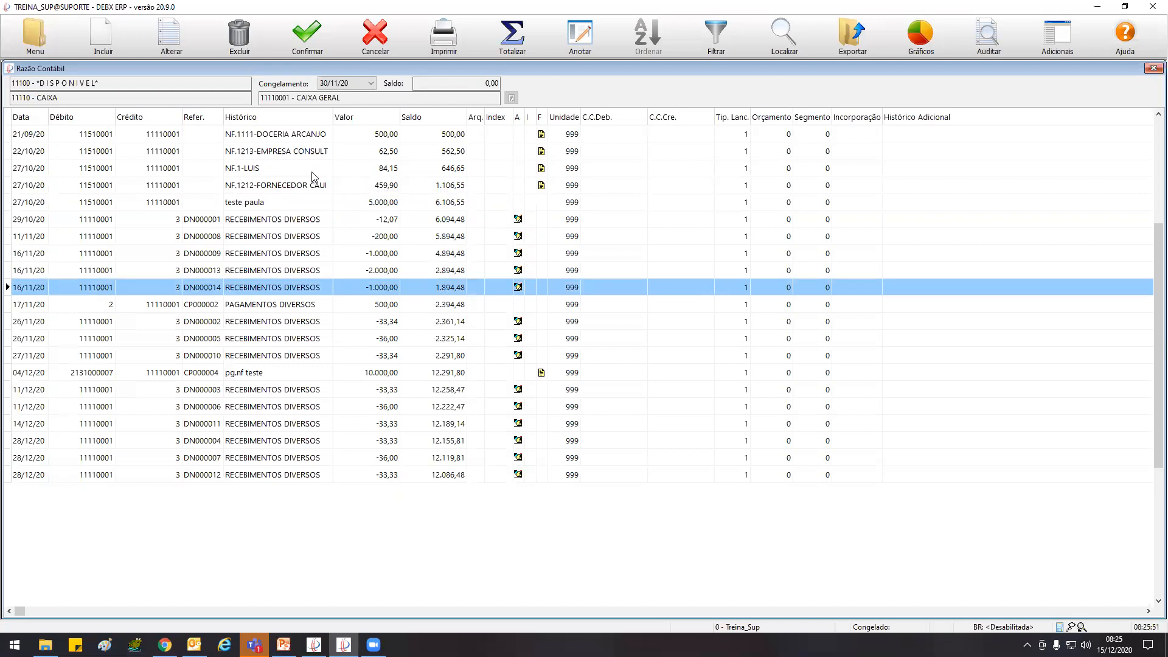
pyautogui.click(294, 186)
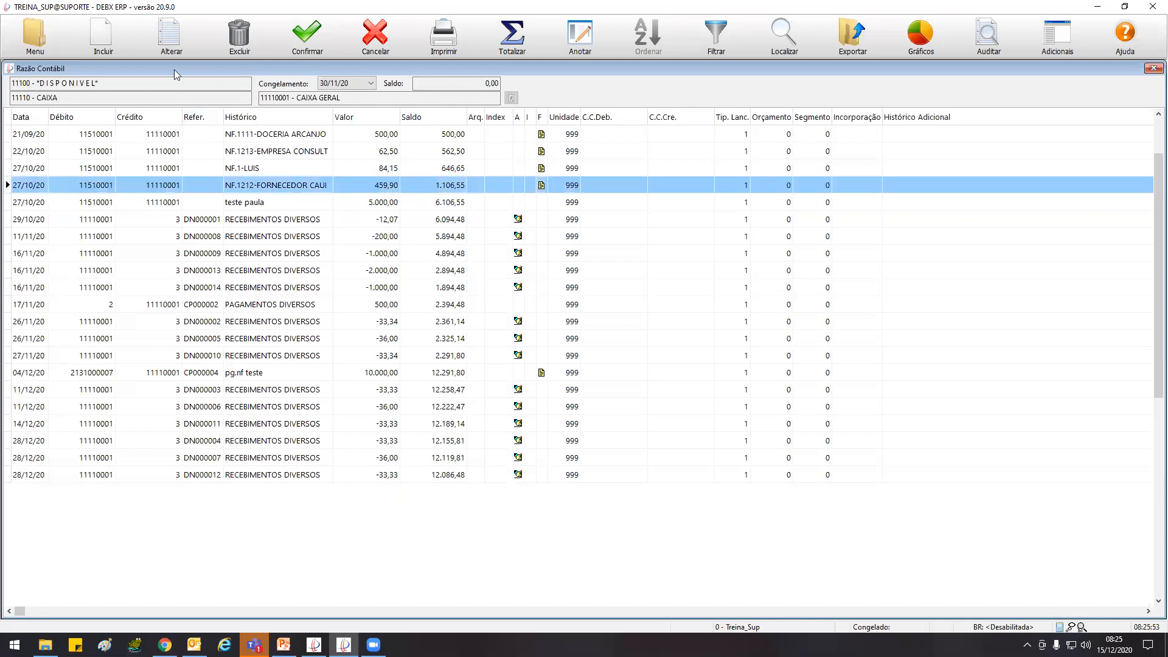
pyautogui.click(171, 38)
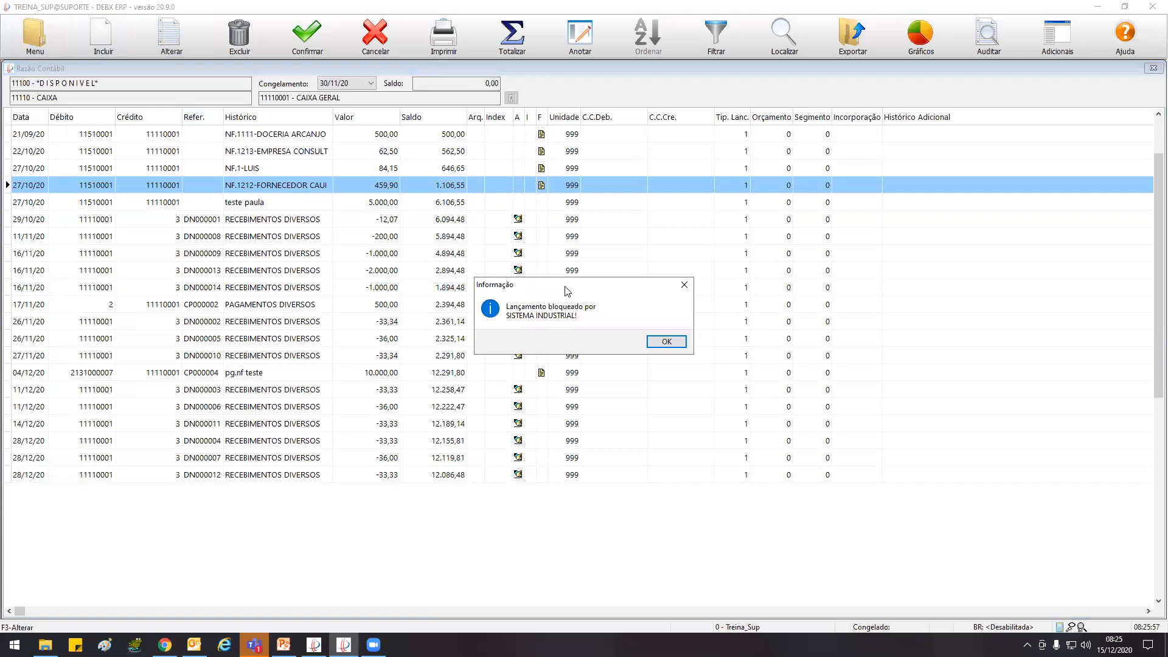
# Examine the audit log of the 27/10/20 entry with value 459,90, close it and try to alter the entry again
pyautogui.moveTo(567, 285); pyautogui.dragTo(371, 193)
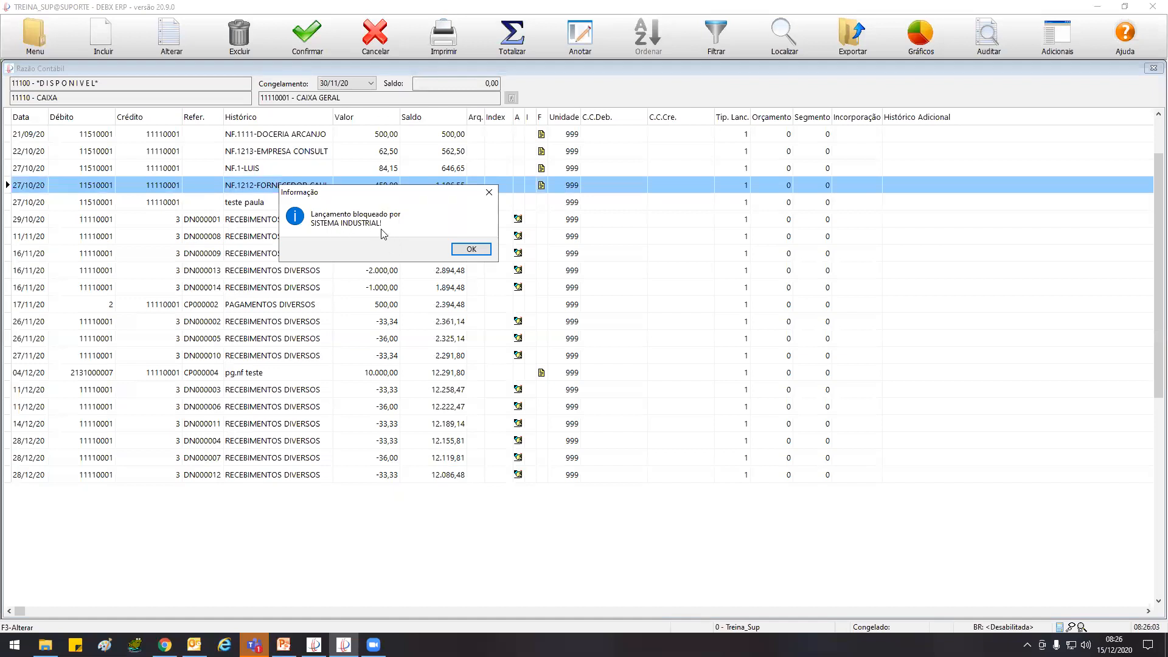
pyautogui.moveTo(393, 199); pyautogui.dragTo(412, 245)
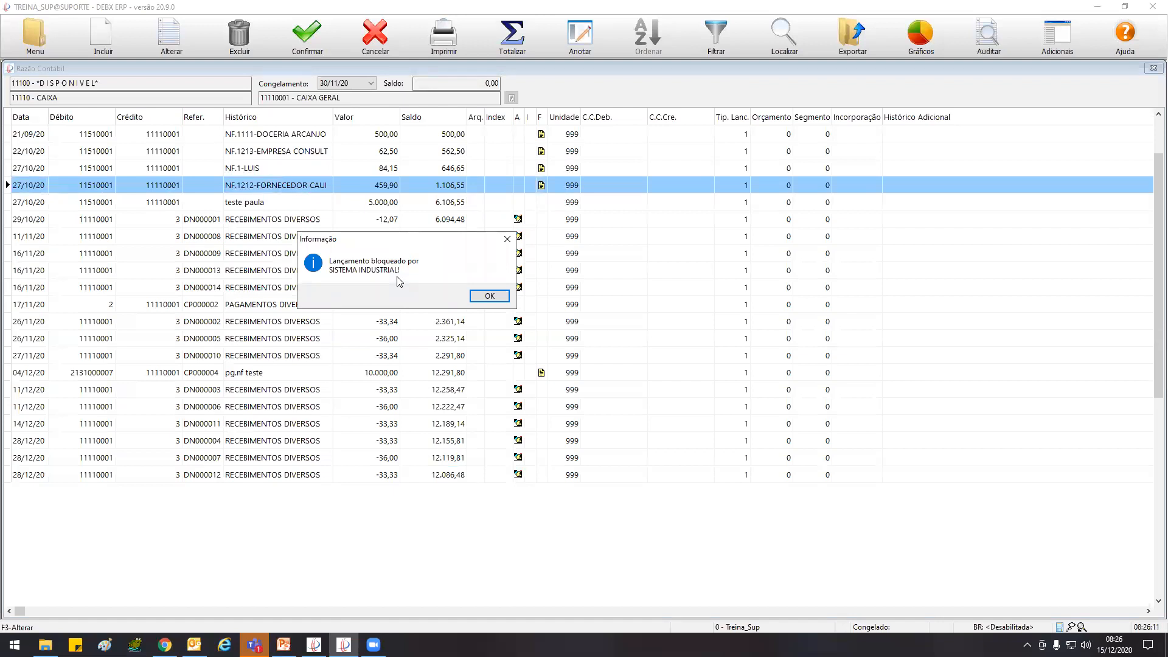
pyautogui.click(493, 297)
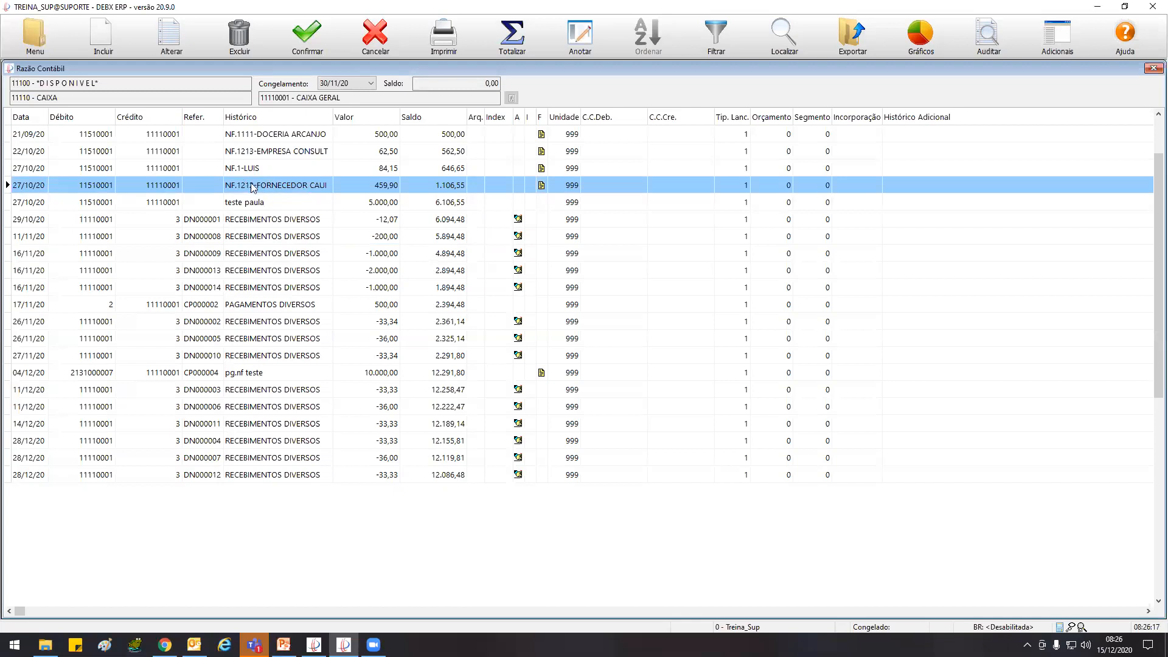
pyautogui.click(986, 41)
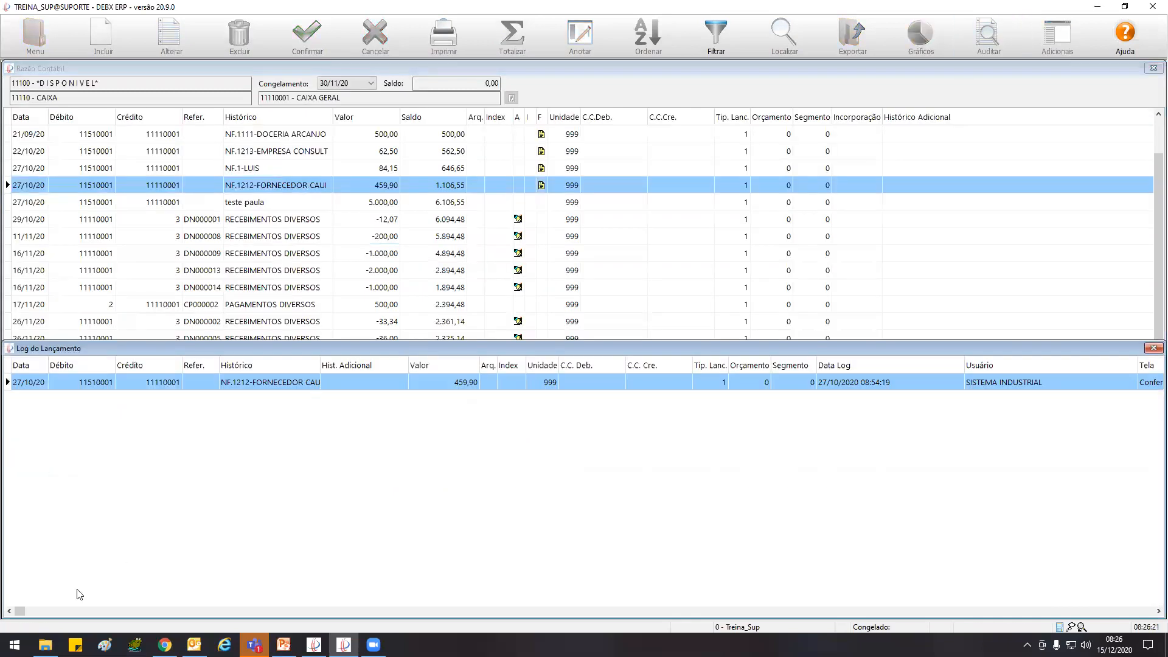
pyautogui.moveTo(18, 610); pyautogui.dragTo(1159, 620)
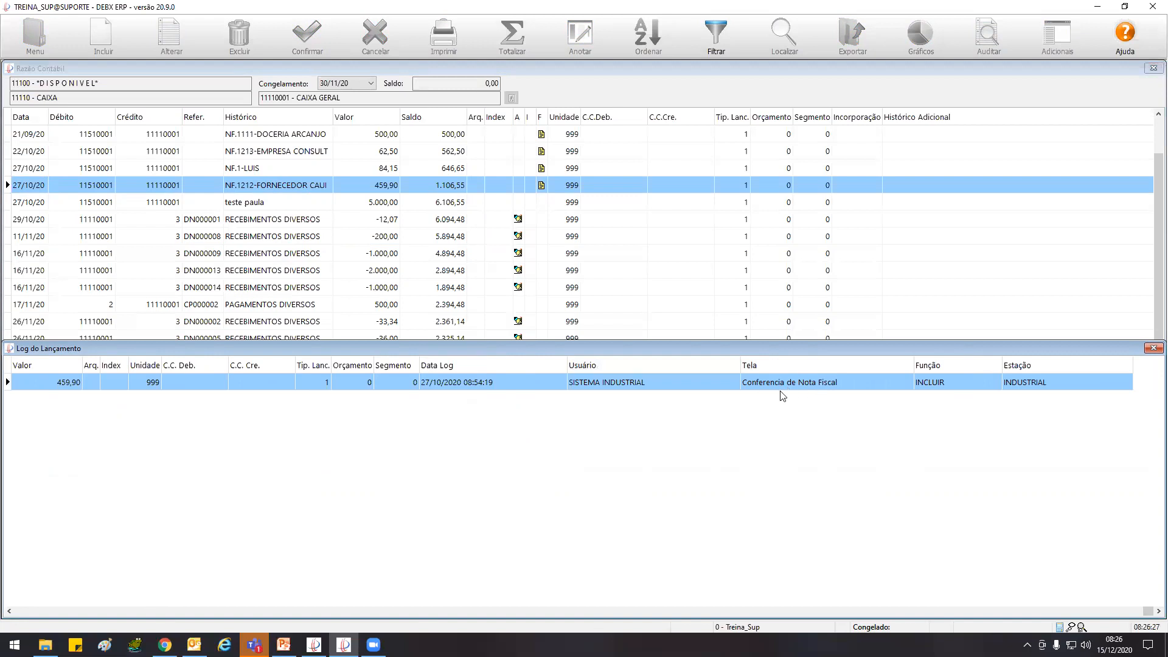
pyautogui.click(1153, 347)
pyautogui.click(172, 38)
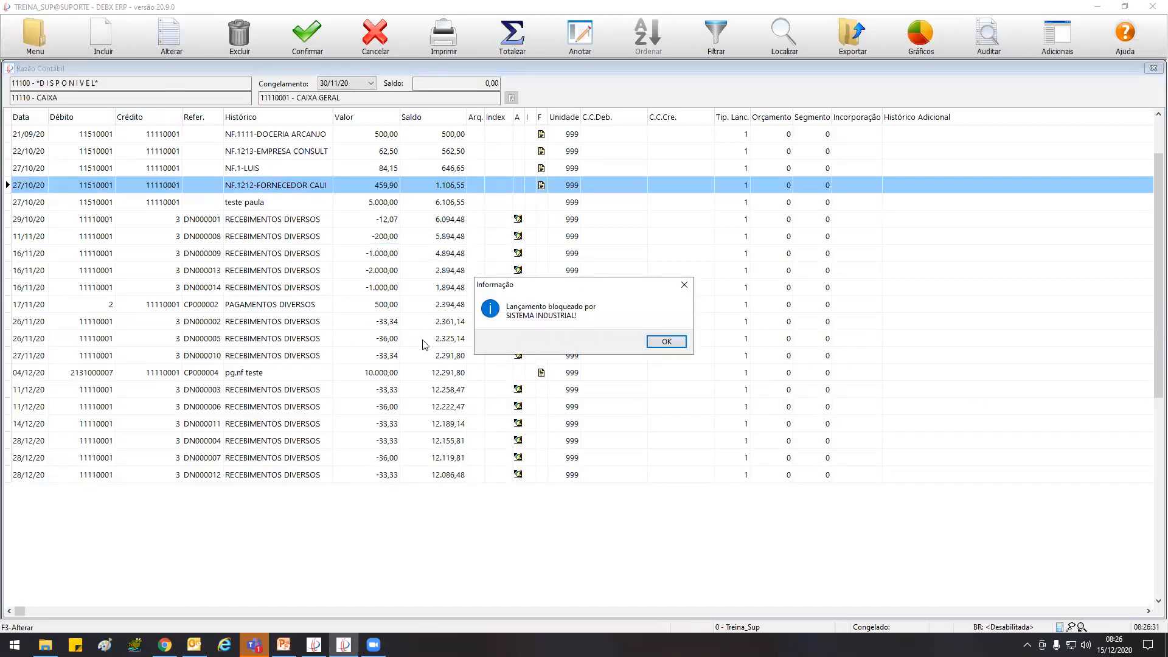
pyautogui.click(666, 343)
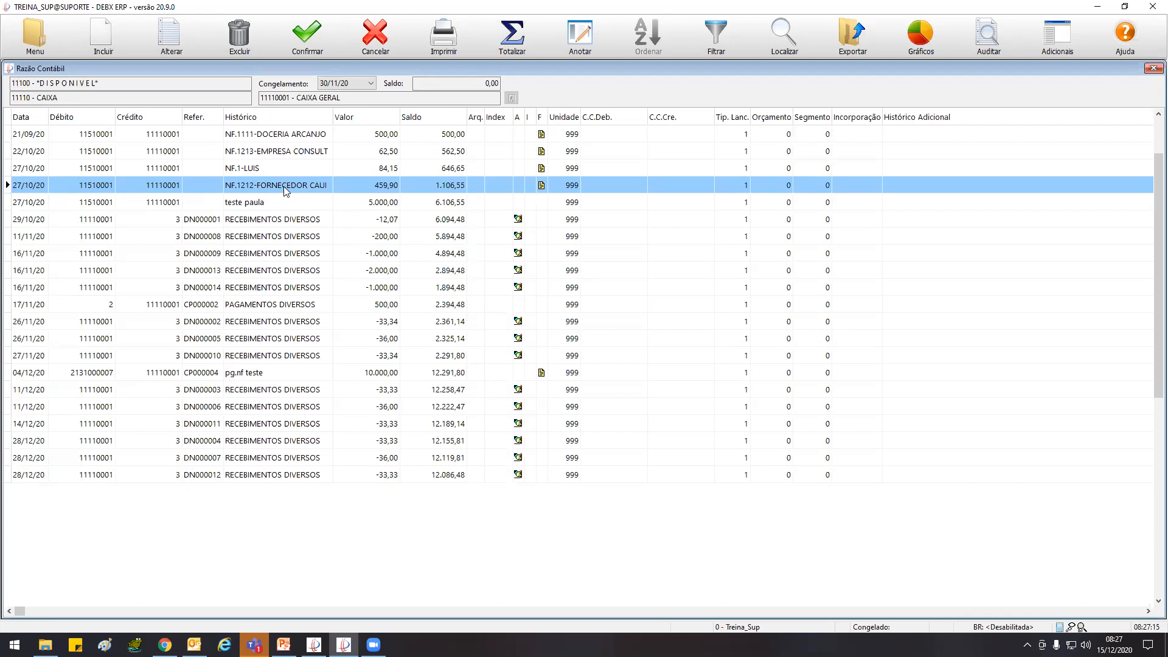
# Open Perfis under Configurações, switch to the view by user and select the user PSA
pyautogui.click(35, 40)
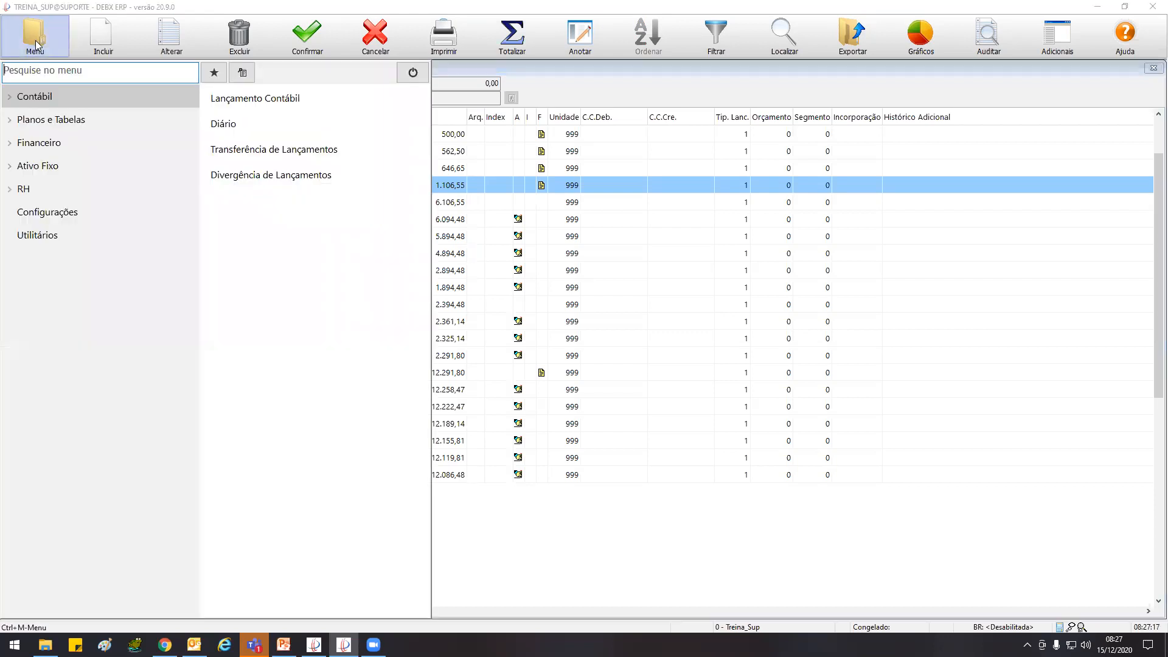
pyautogui.click(73, 218)
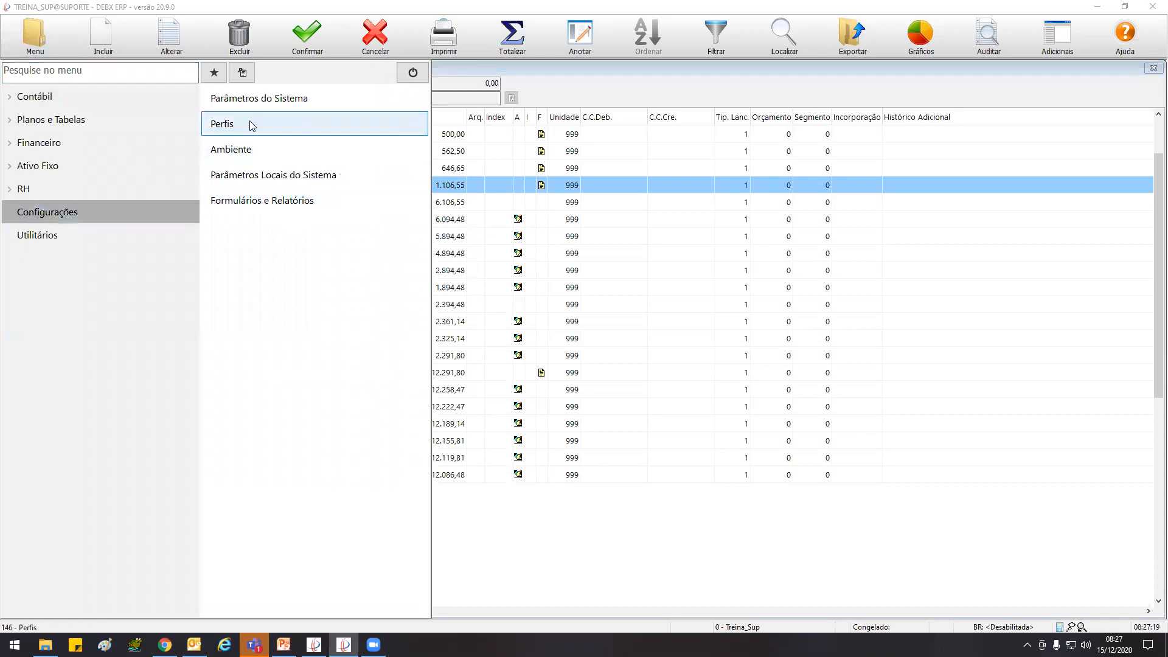
pyautogui.click(250, 123)
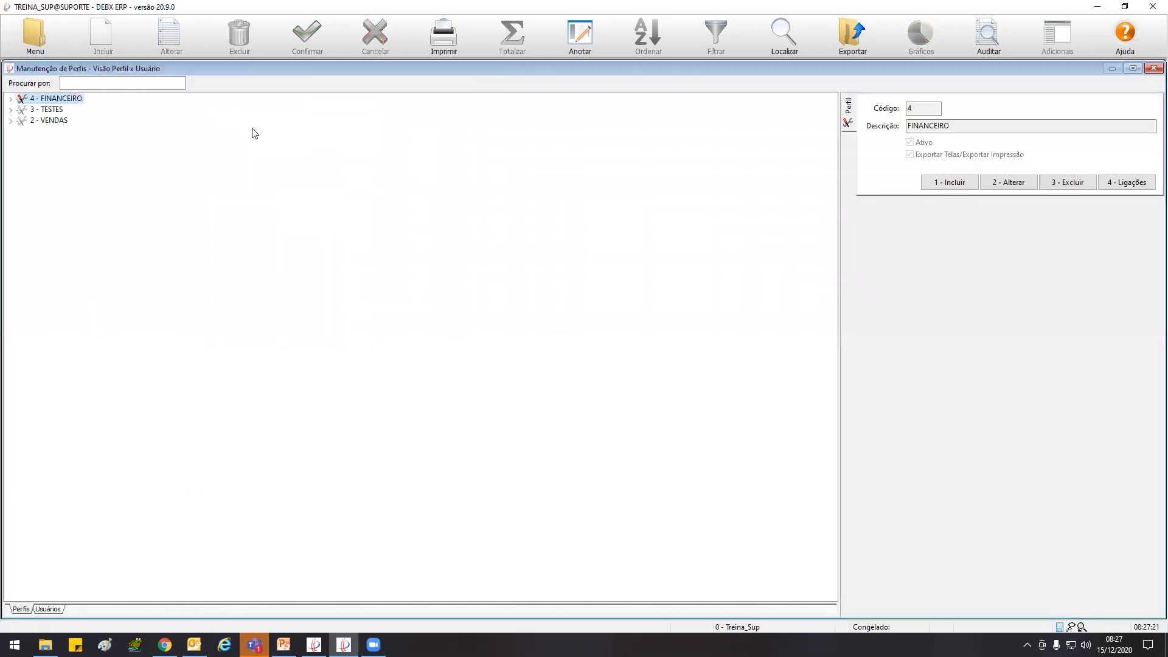
pyautogui.click(48, 609)
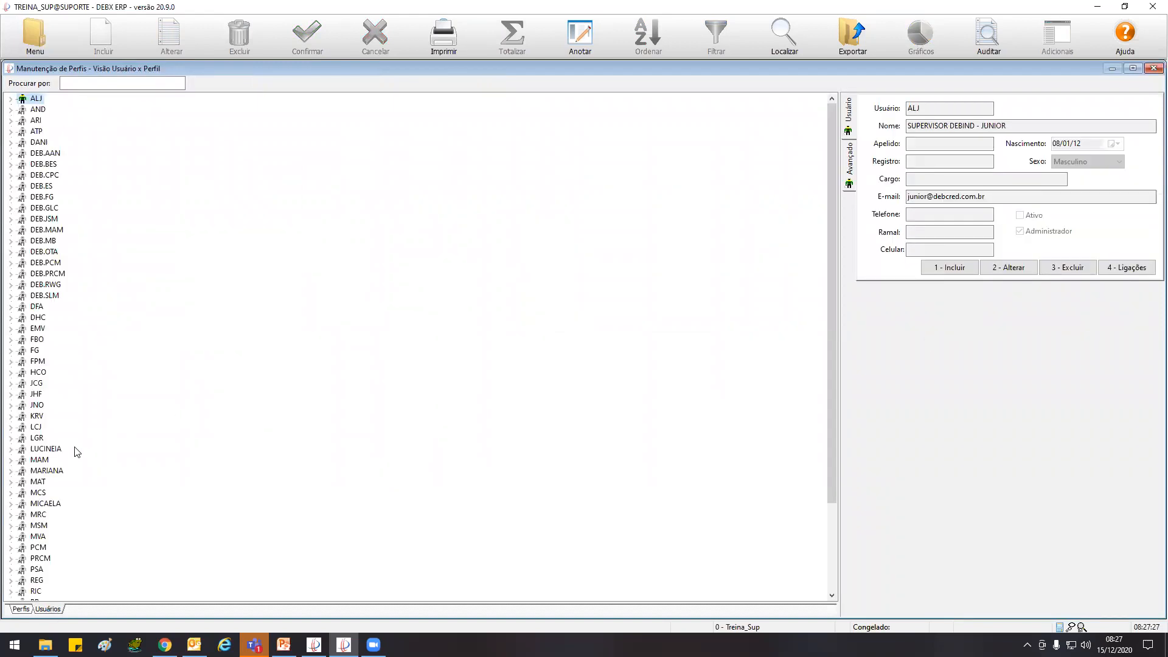
pyautogui.click(46, 450)
pyautogui.click(42, 504)
pyautogui.click(37, 536)
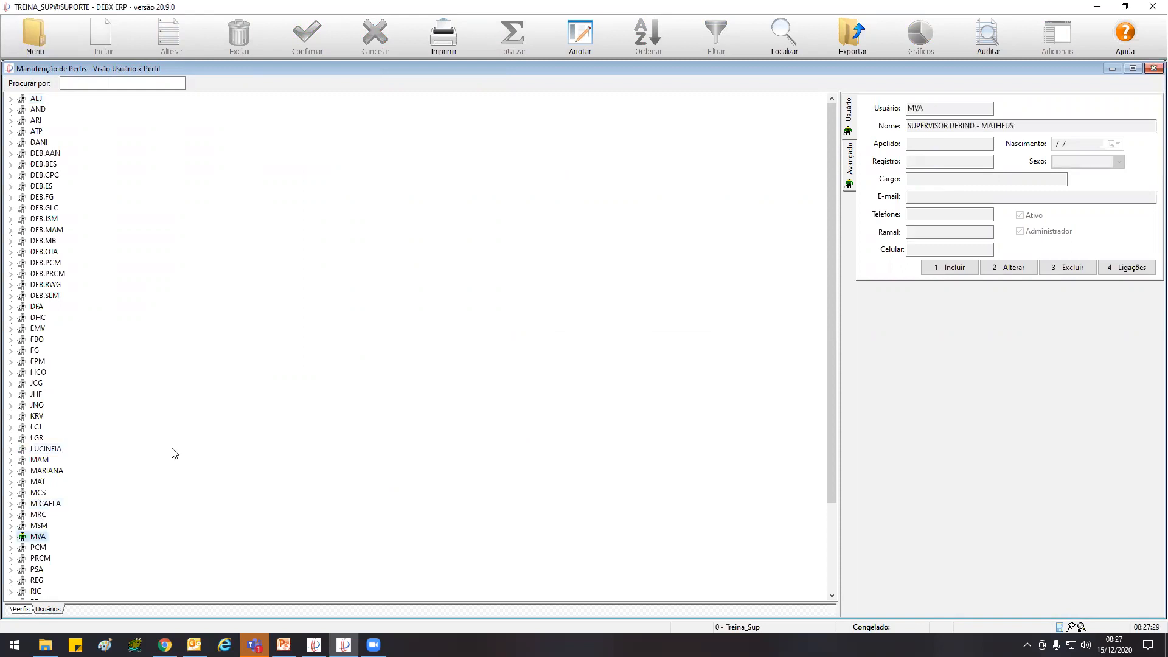
pyautogui.press('Down')
pyautogui.press('Down')
pyautogui.press('Down')
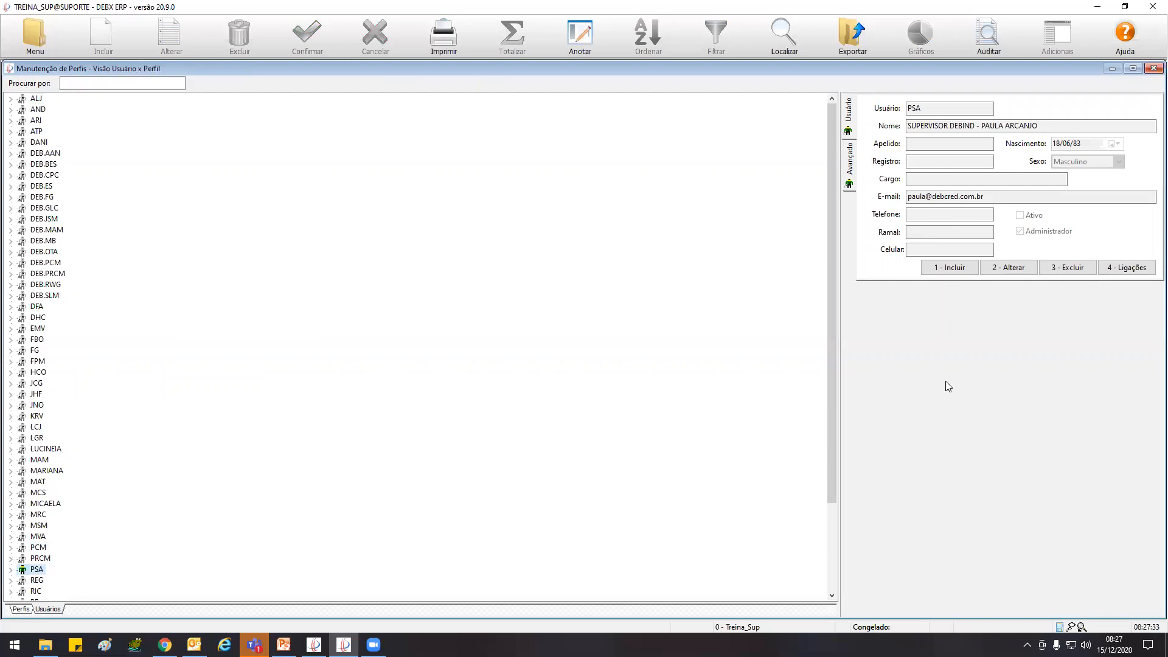
# Enable Alterar Lançamento Bloqueado in the advanced settings of user PSA, save the change and return to the Razão Contábil
pyautogui.click(1016, 268)
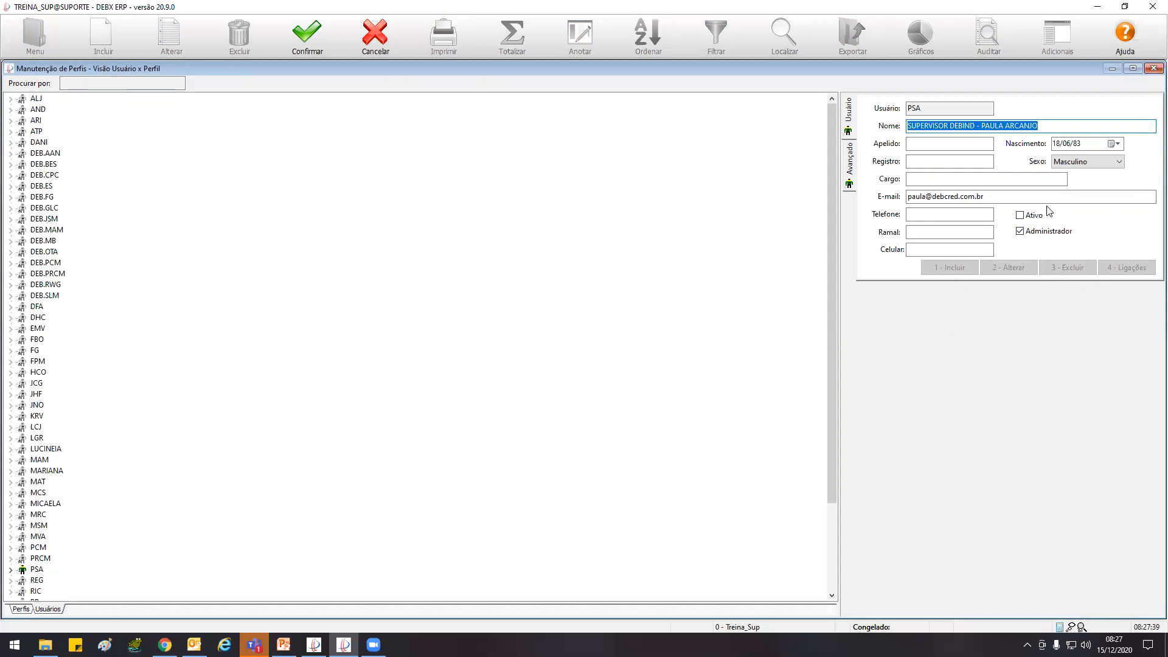
pyautogui.click(849, 159)
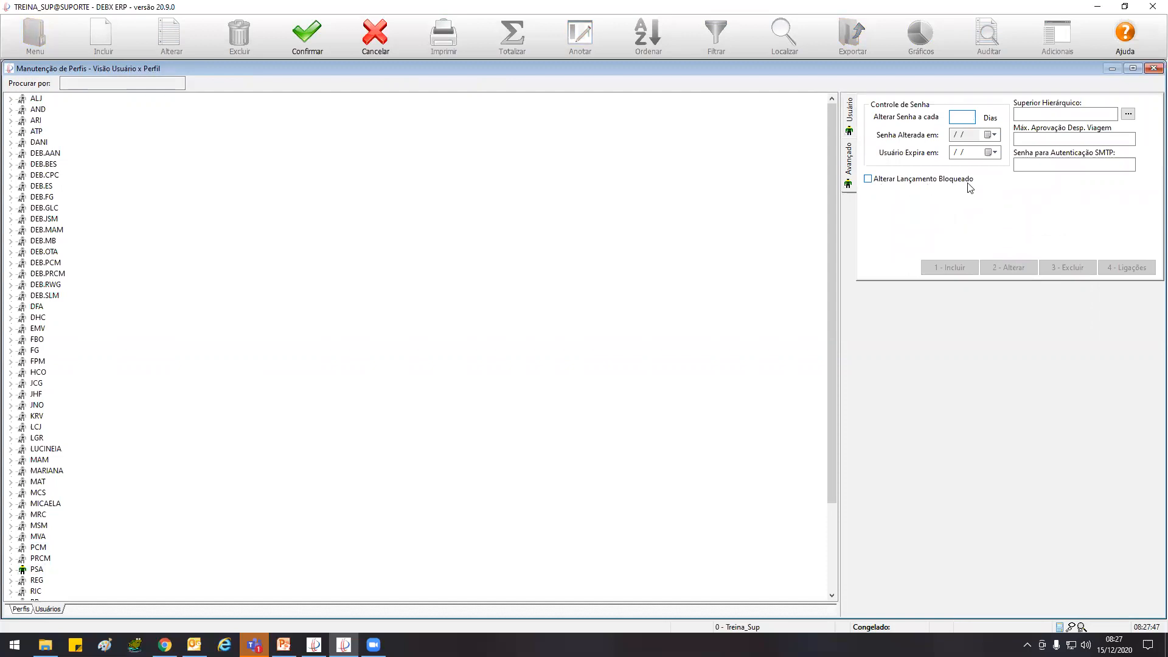
pyautogui.click(868, 179)
pyautogui.click(307, 36)
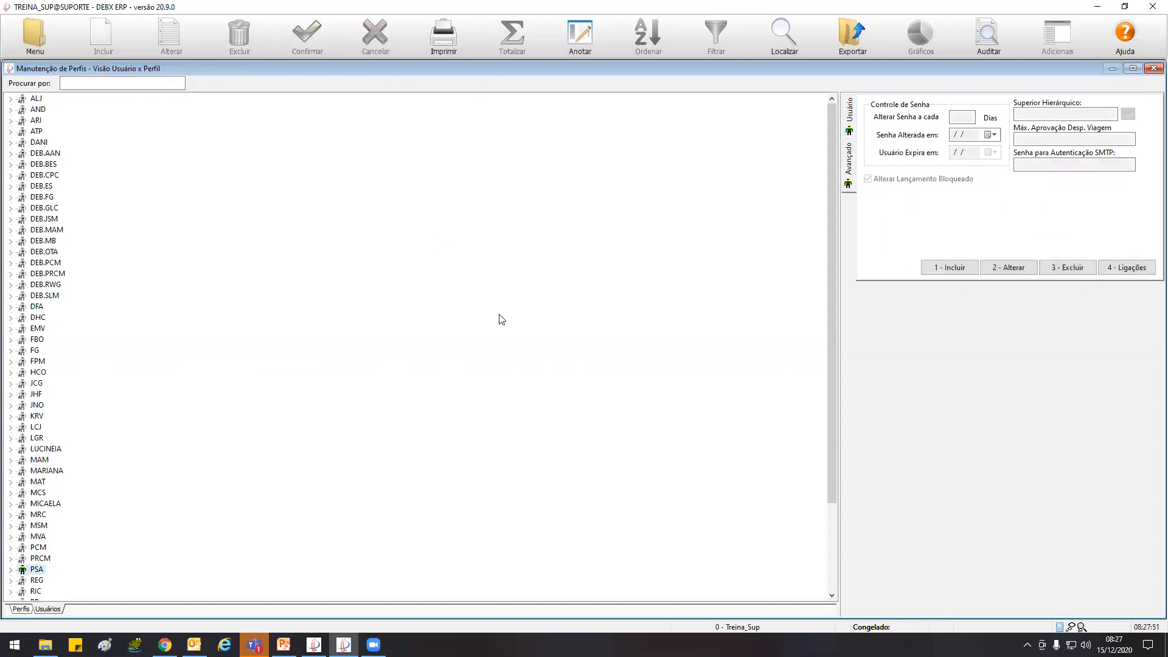
pyautogui.press('Escape')
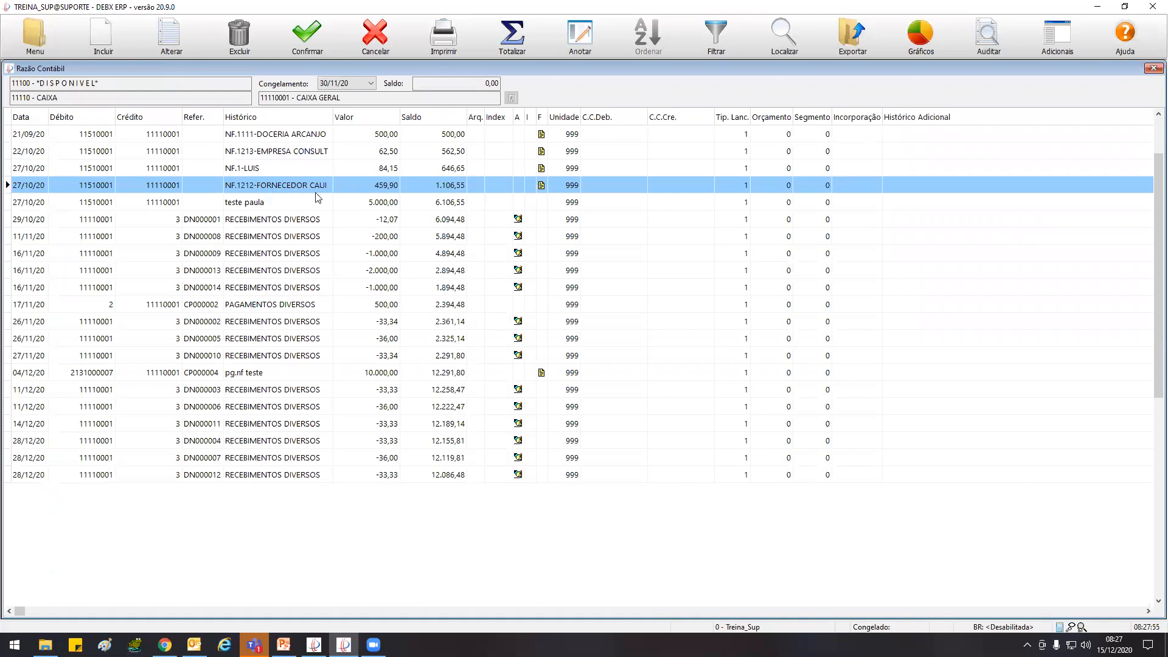
# Retry altering the 27/10/20 entry with value 459,90, refreshing the ledger between attempts
pyautogui.click(171, 46)
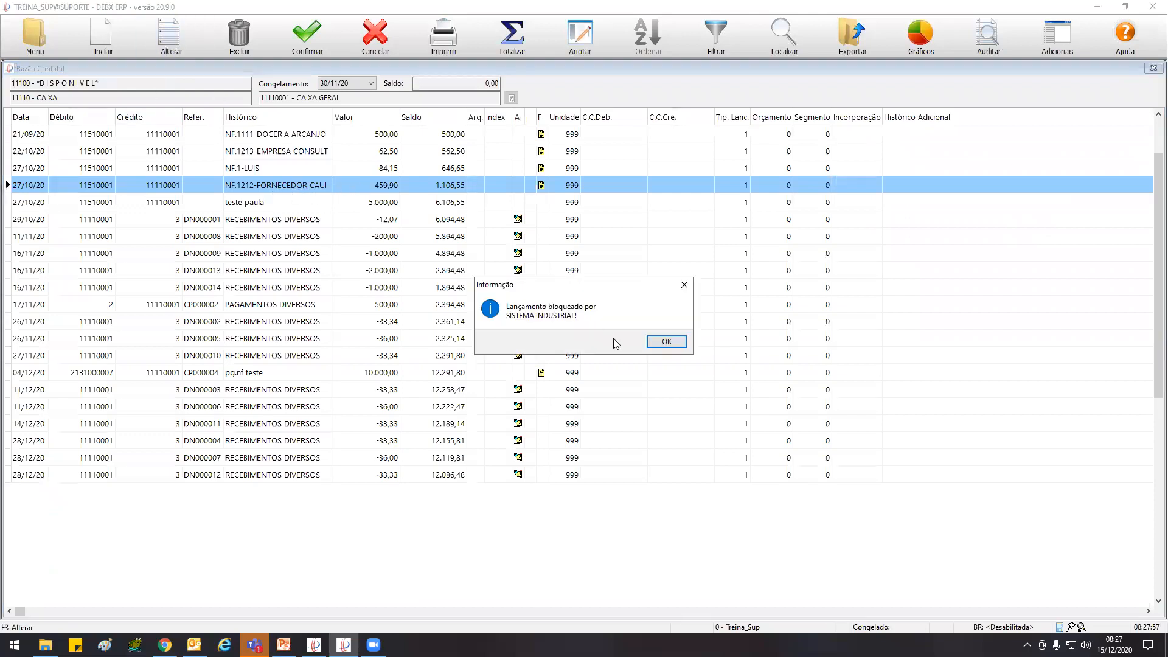
pyautogui.click(667, 345)
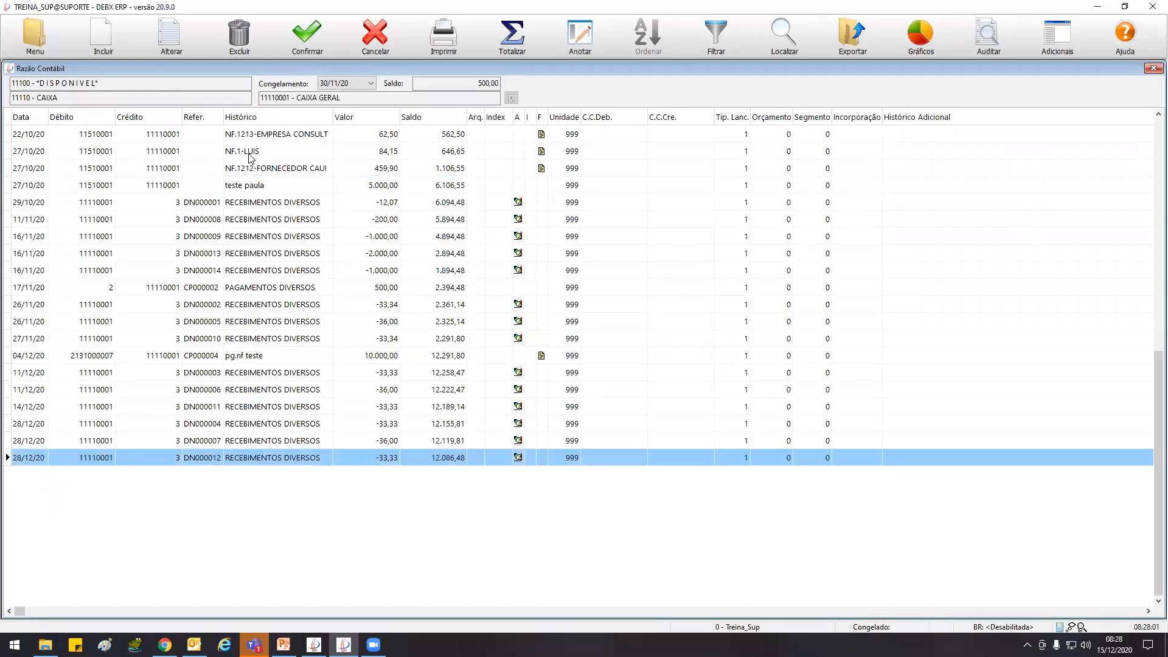
pyautogui.click(261, 168)
pyautogui.click(170, 42)
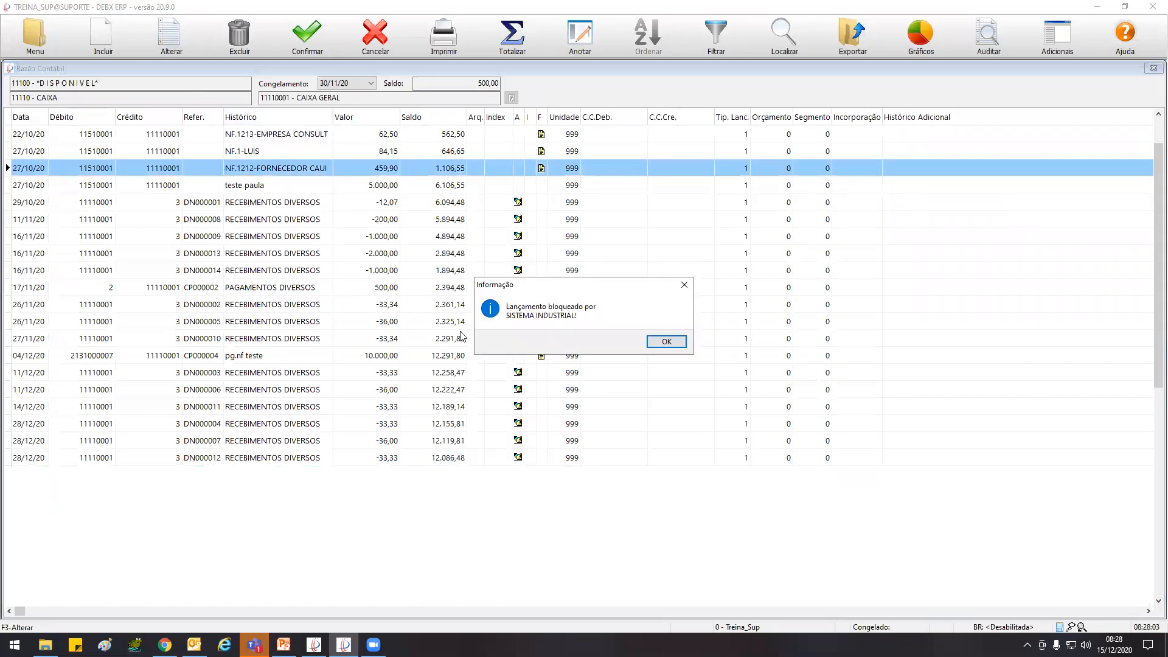
pyautogui.click(667, 341)
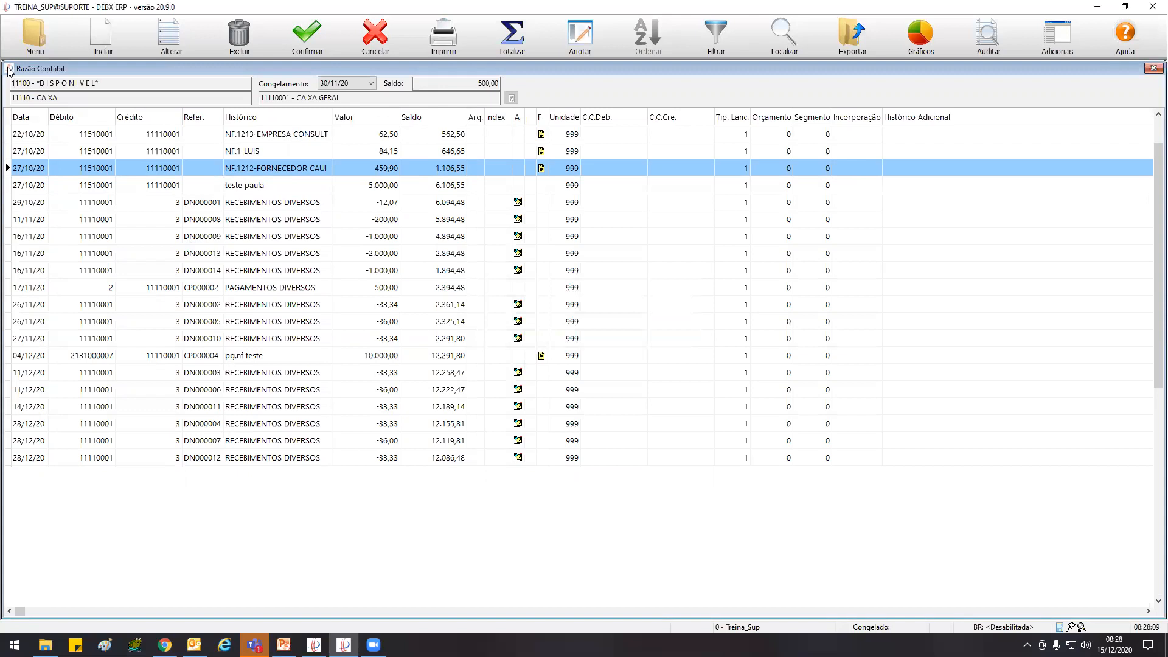
# Close the Razão Contábil, Parâmetros do Sistema and Congelamento de Saldos windows to return to the profile maintenance
pyautogui.click(9, 72)
pyautogui.click(73, 157)
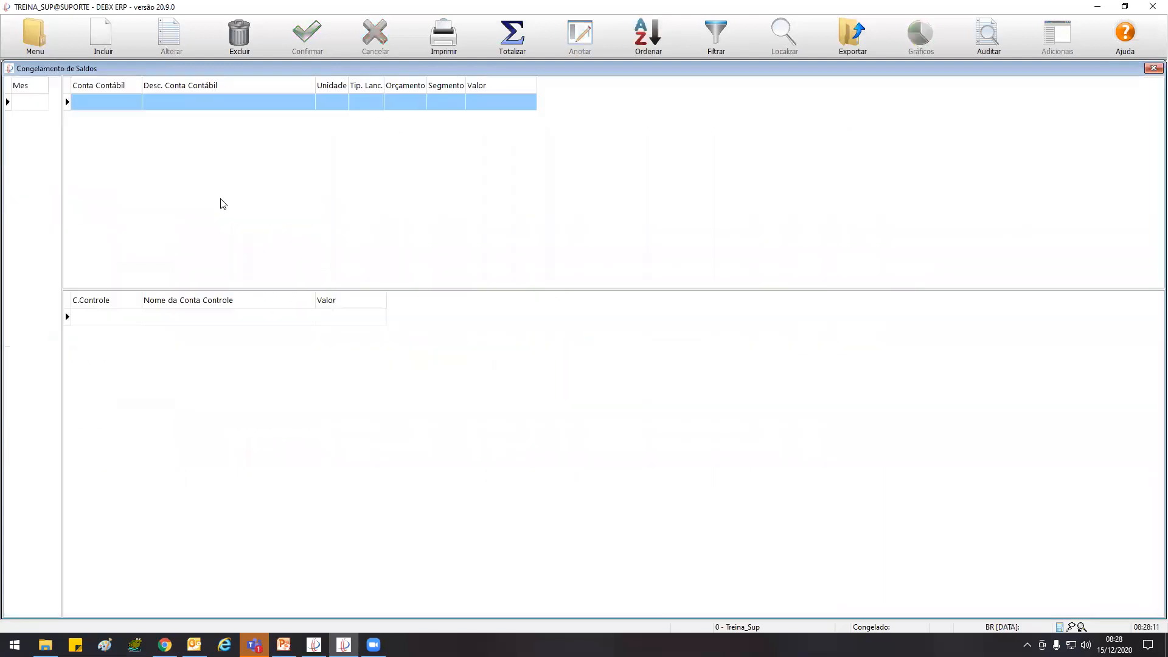
pyautogui.click(35, 34)
pyautogui.click(177, 209)
pyautogui.click(286, 105)
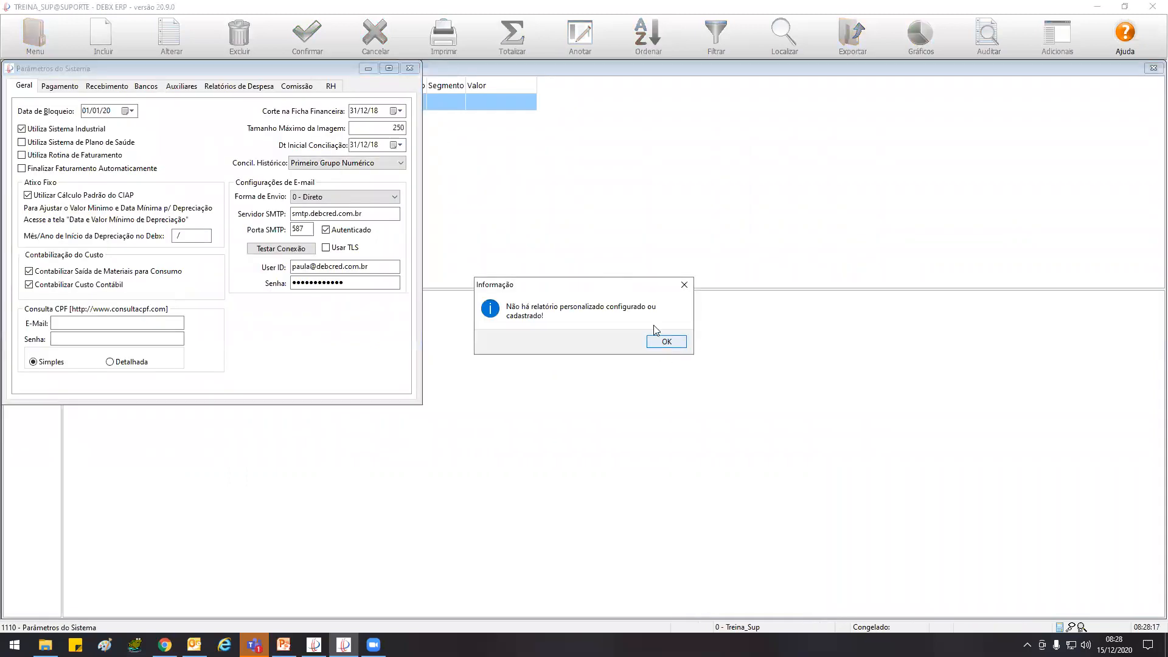
pyautogui.click(666, 341)
pyautogui.click(409, 68)
pyautogui.doubleClick(12, 69)
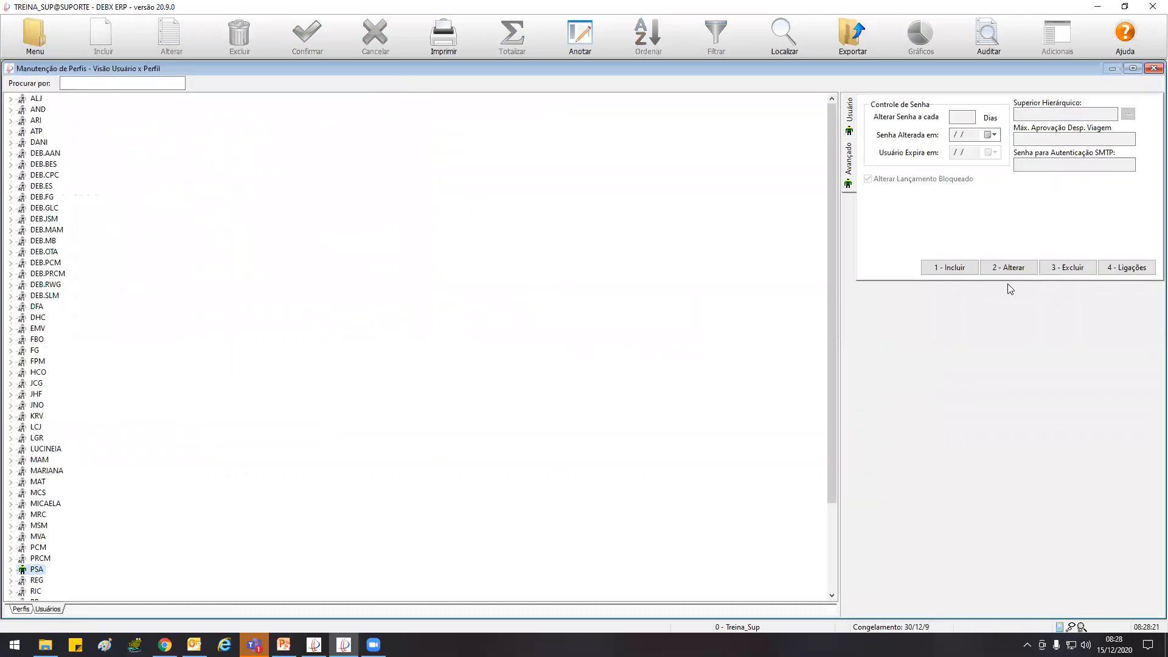
# Save user PSA again with Alterar Lançamento Bloqueado enabled and close the profile maintenance
pyautogui.click(1007, 268)
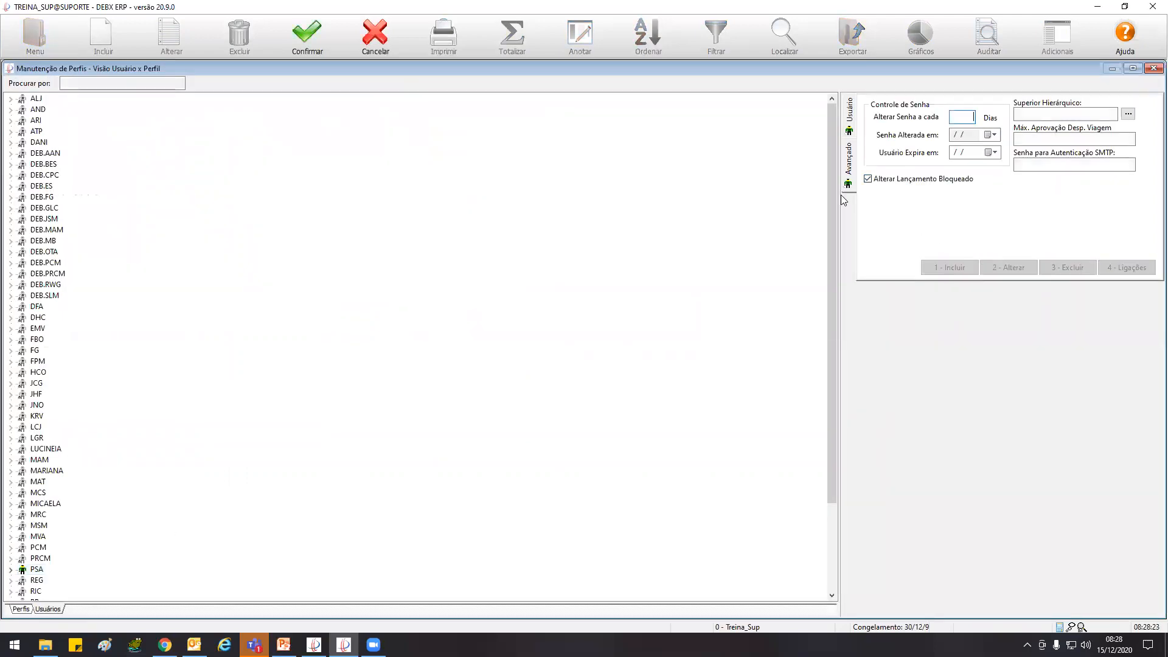
pyautogui.click(307, 36)
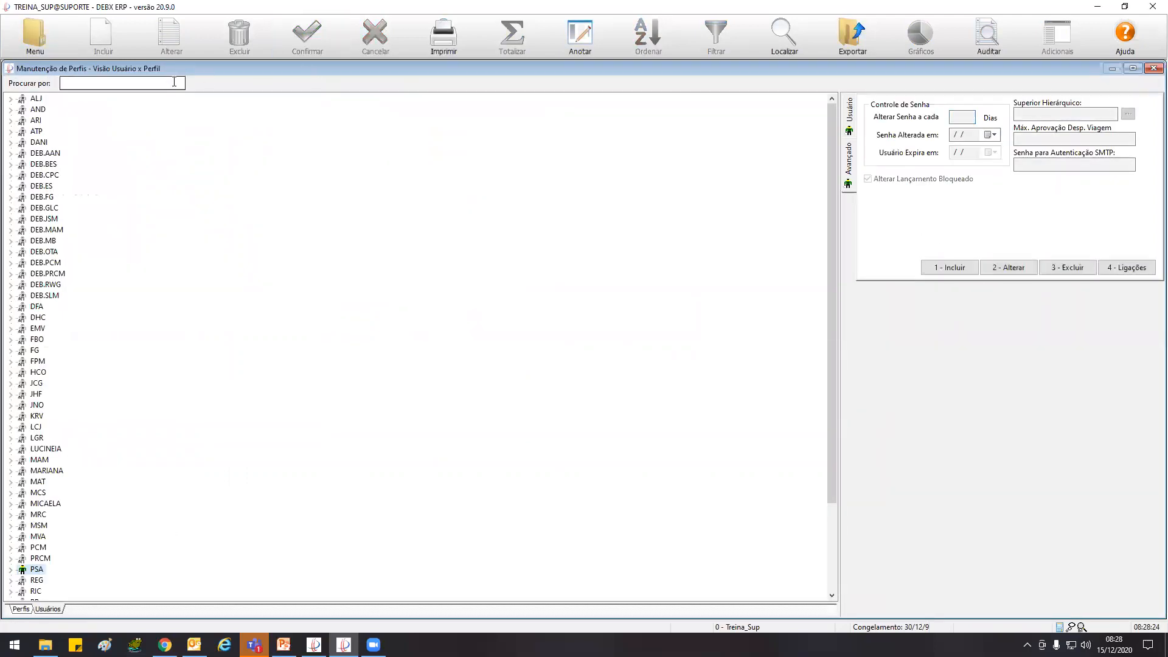
pyautogui.doubleClick(11, 69)
# Open the Razão Contábil for the account 11110001 - CAIXA GERAL
pyautogui.click(39, 30)
pyautogui.click(52, 100)
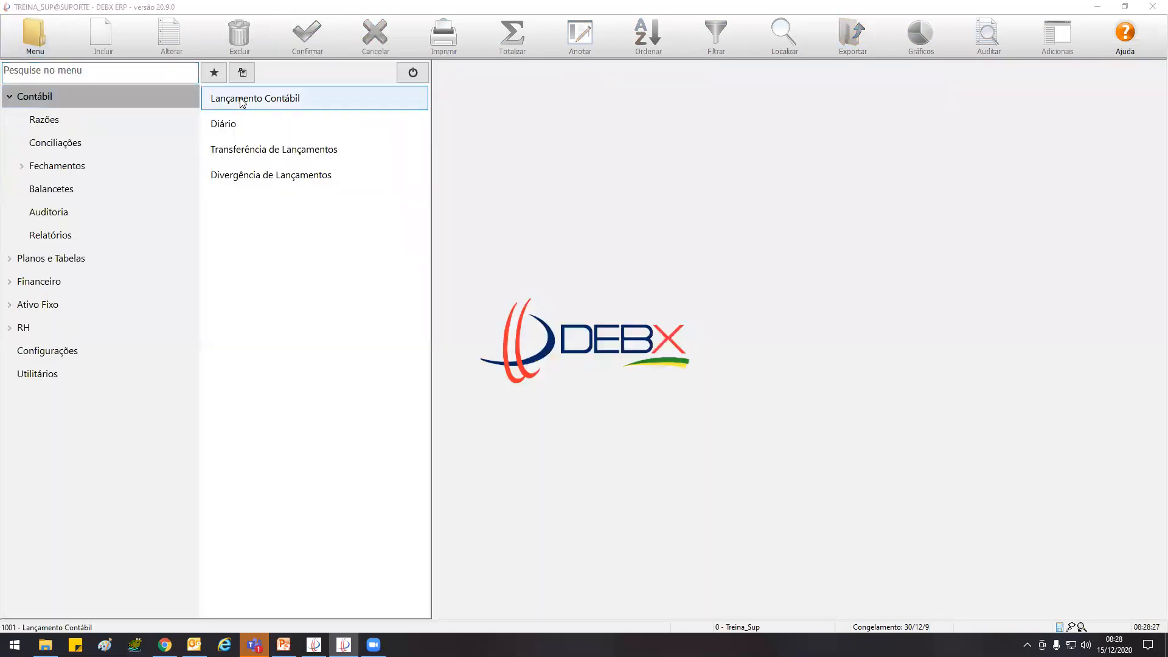
pyautogui.click(81, 119)
pyautogui.click(235, 100)
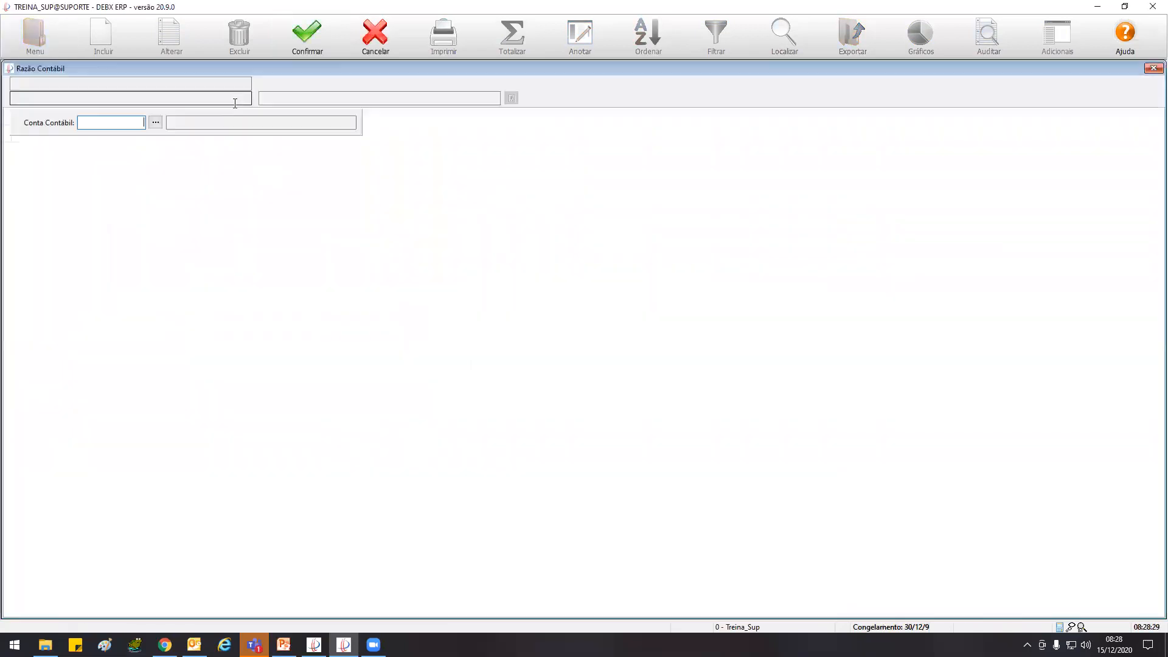
pyautogui.click(156, 122)
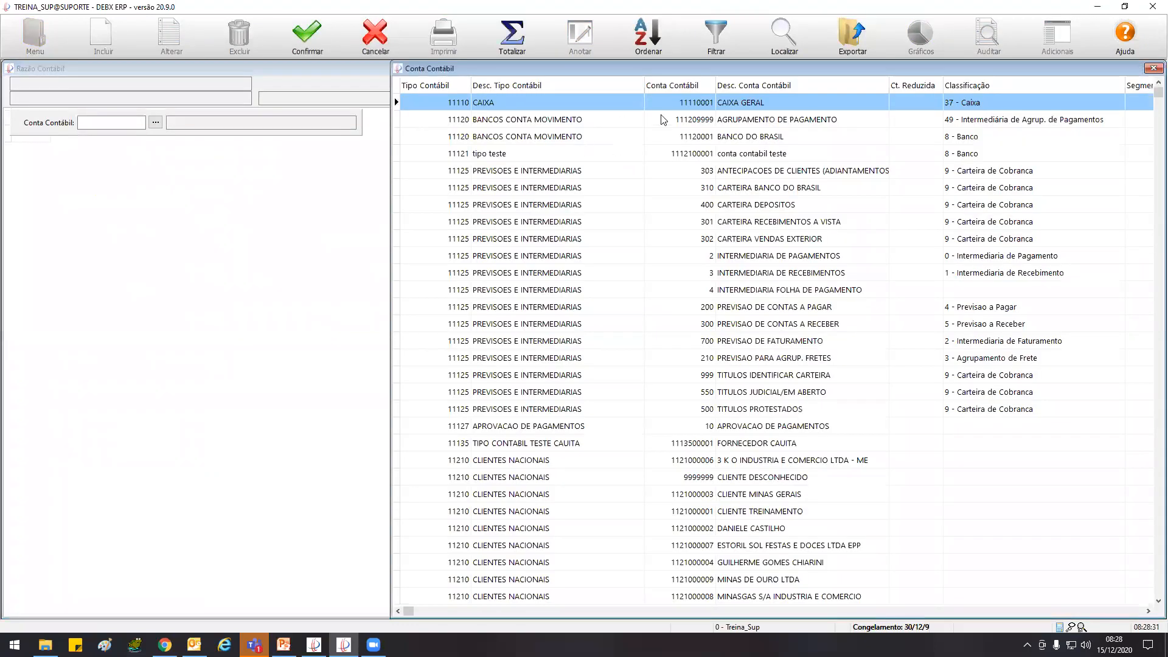
pyautogui.doubleClick(765, 106)
pyautogui.click(313, 35)
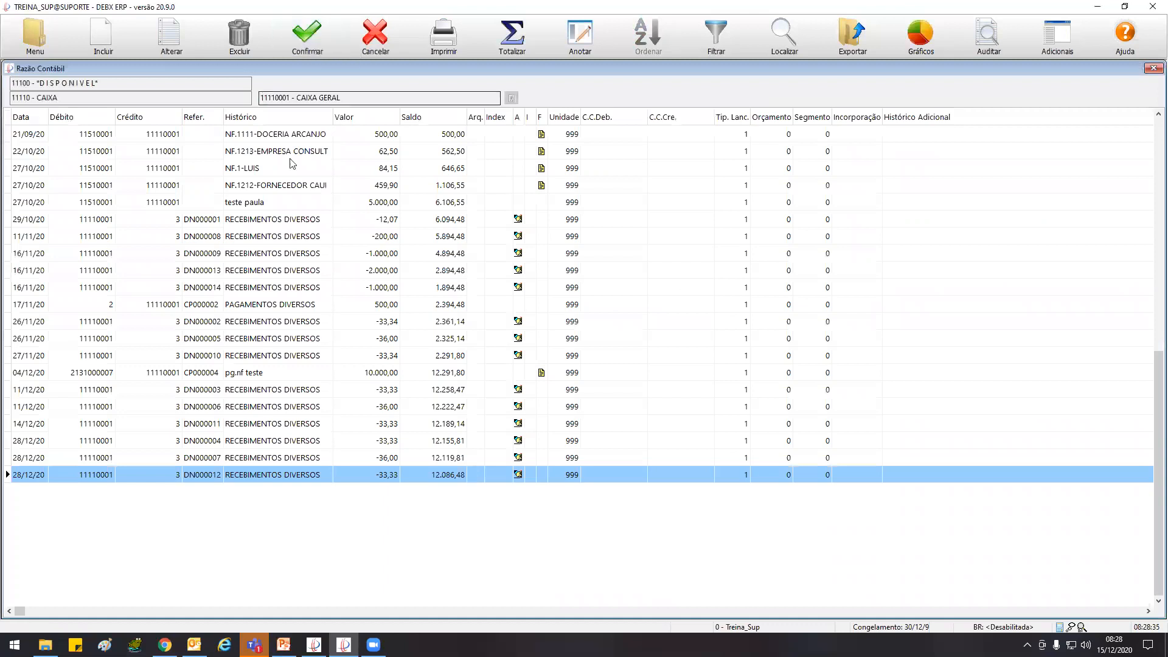
# Try to alter the 27/10/20 entry with value 459,90 and the 22/10/20 entry with value 62,50
pyautogui.click(272, 185)
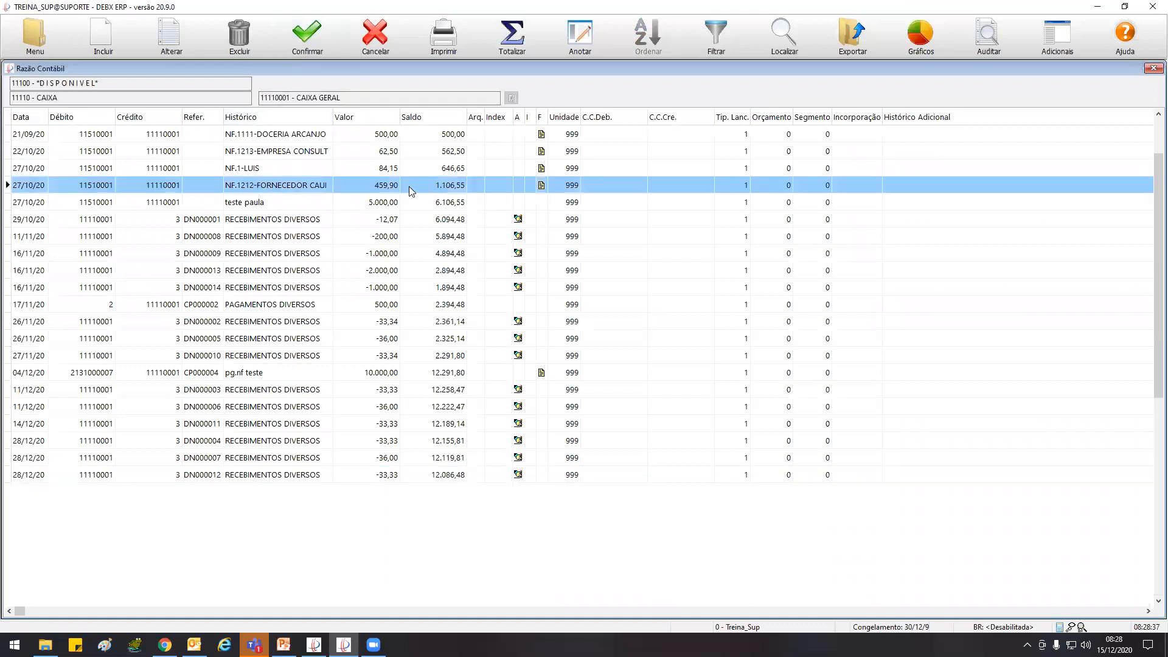
pyautogui.click(182, 39)
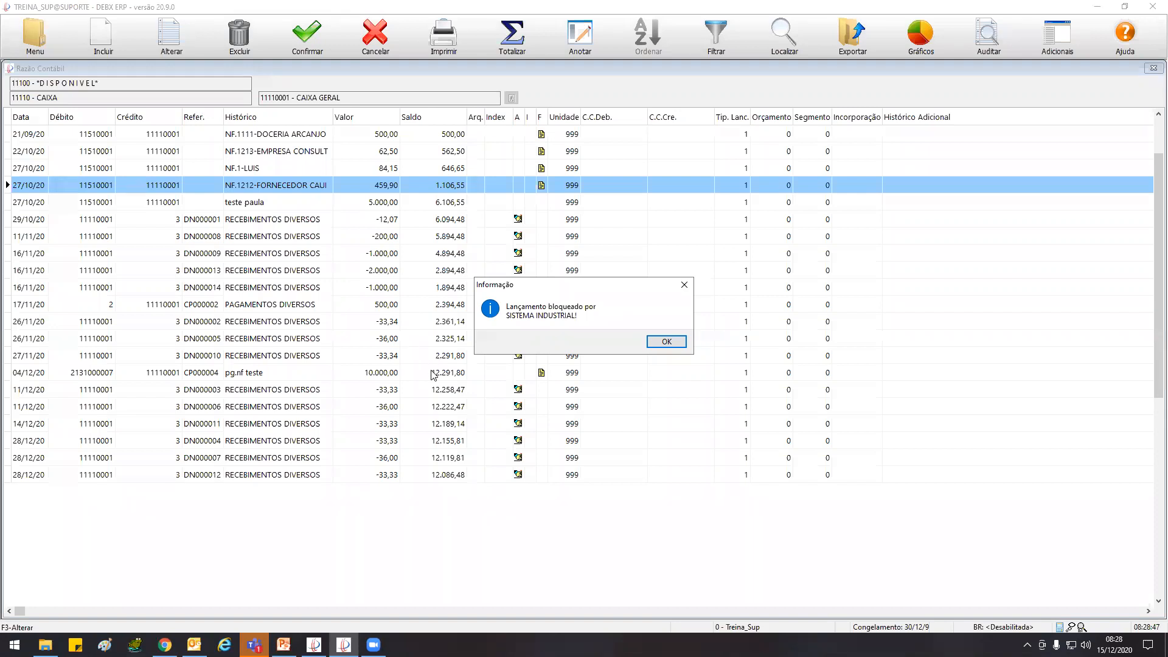
pyautogui.click(667, 342)
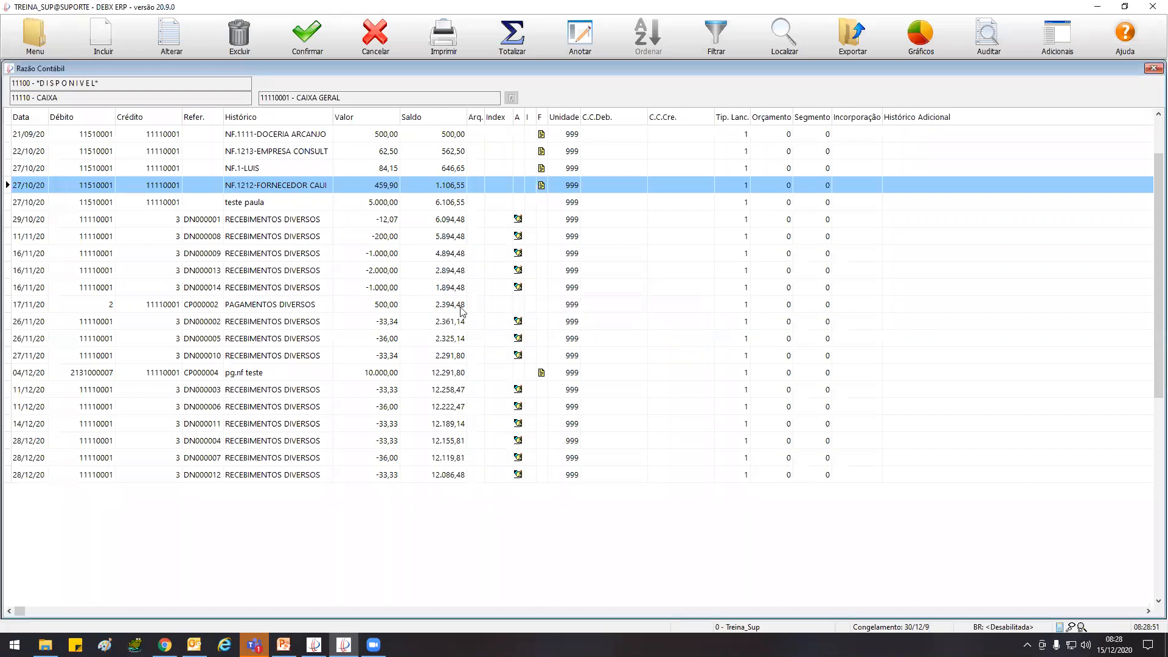
pyautogui.click(287, 151)
pyautogui.click(146, 37)
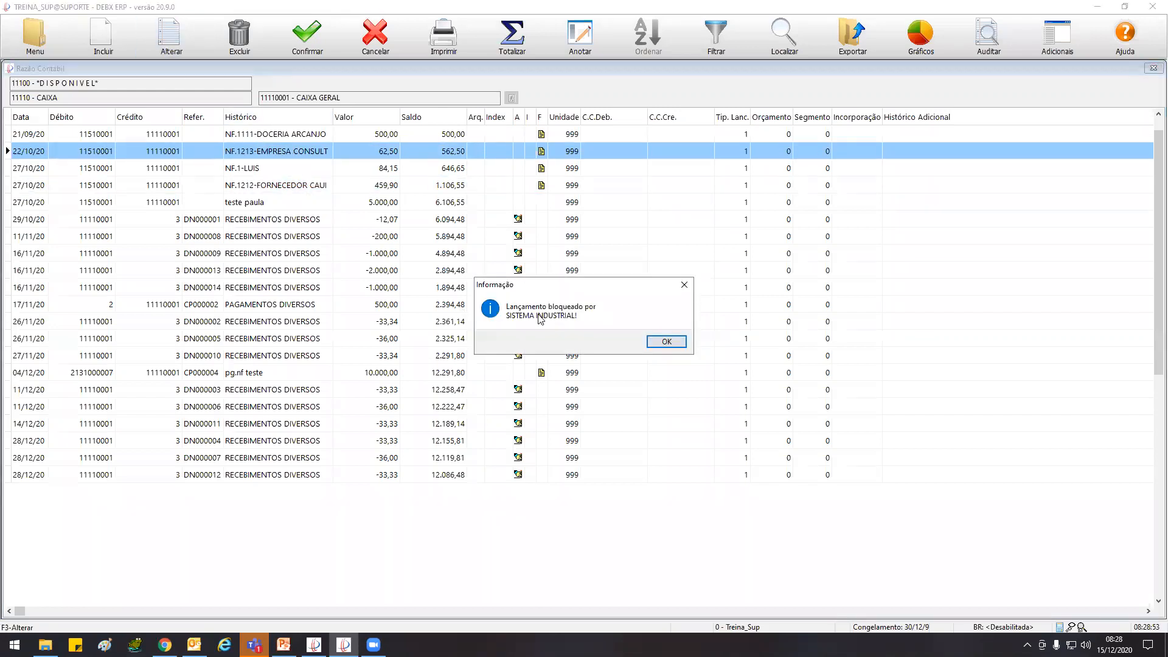
pyautogui.click(667, 342)
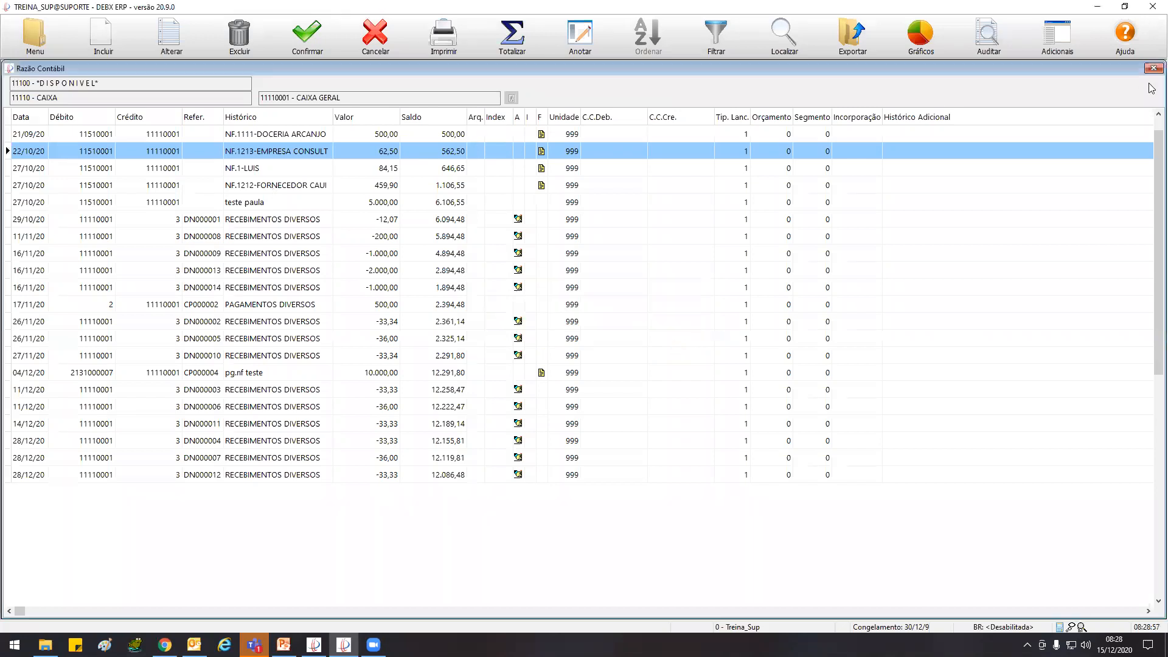
# Exit DEBX ERP and restart it by running Debx.exe from the TREINAMENTO folder on the desktop
pyautogui.click(1152, 6)
pyautogui.click(622, 341)
pyautogui.click(1099, 9)
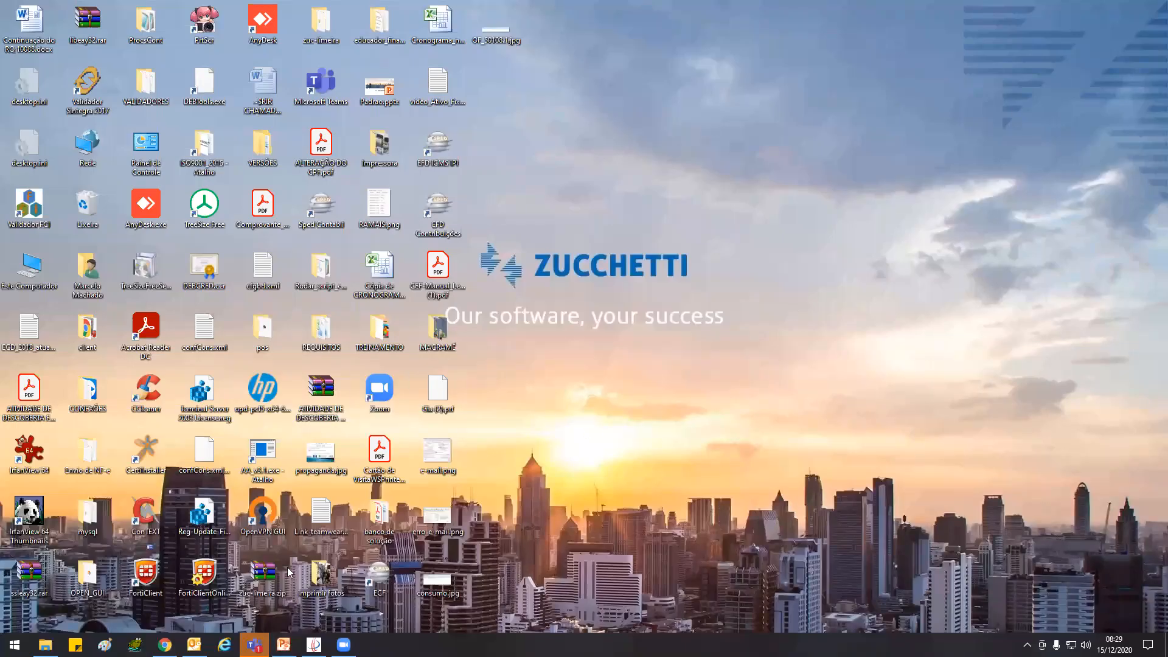
pyautogui.doubleClick(378, 334)
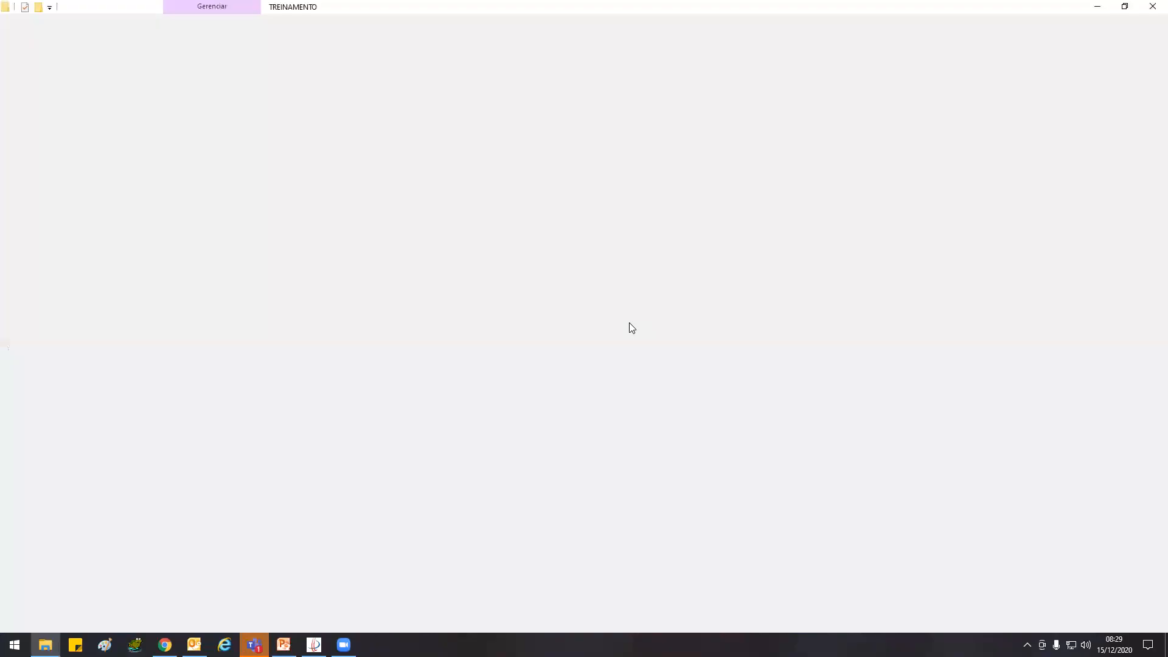
pyautogui.click(956, 215)
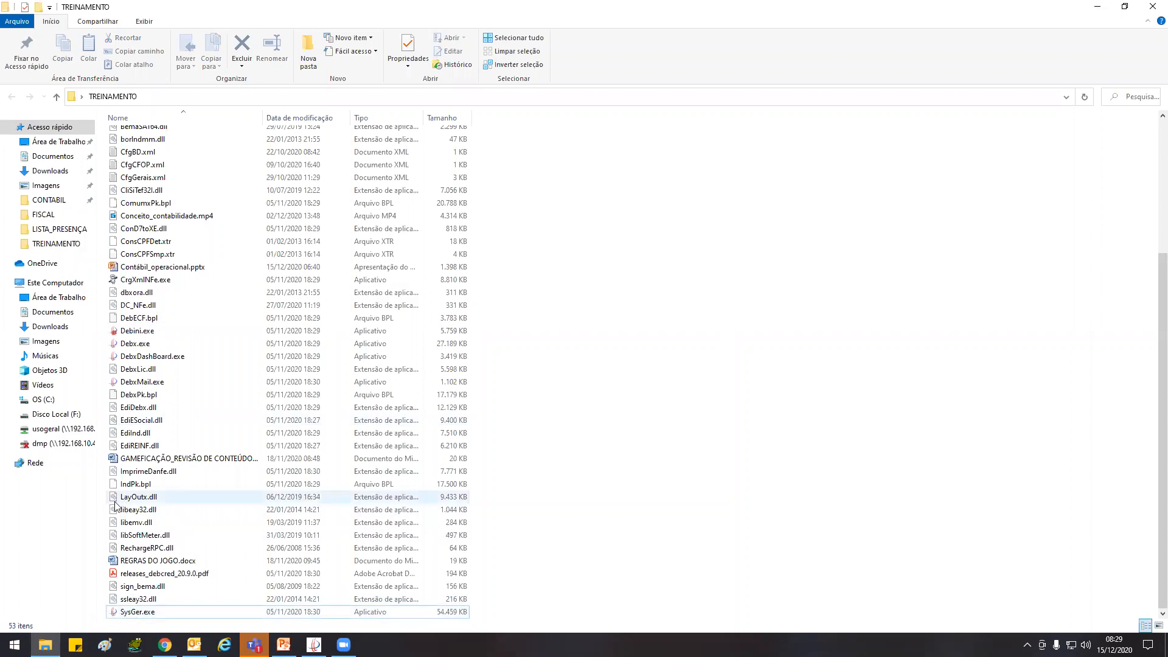
pyautogui.doubleClick(125, 344)
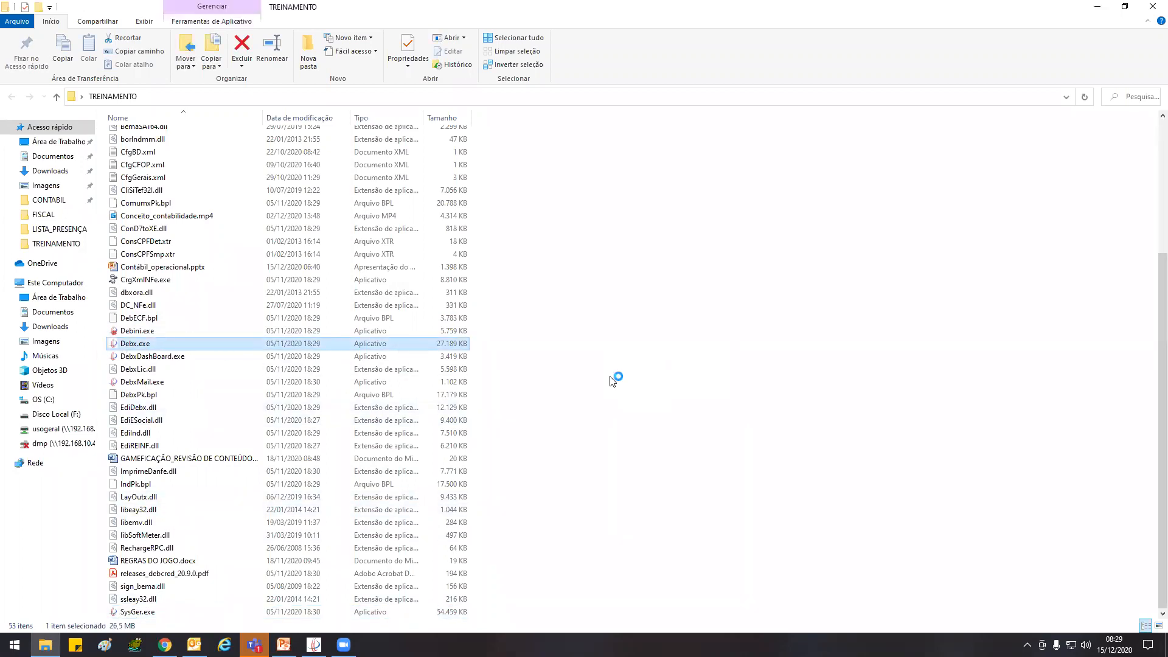
# Log in to DEBX ERP with the account password
pyautogui.press('Down')
pyautogui.press('Down')
pyautogui.press('Tab')
pyautogui.press('Tab')
pyautogui.write('••••••')
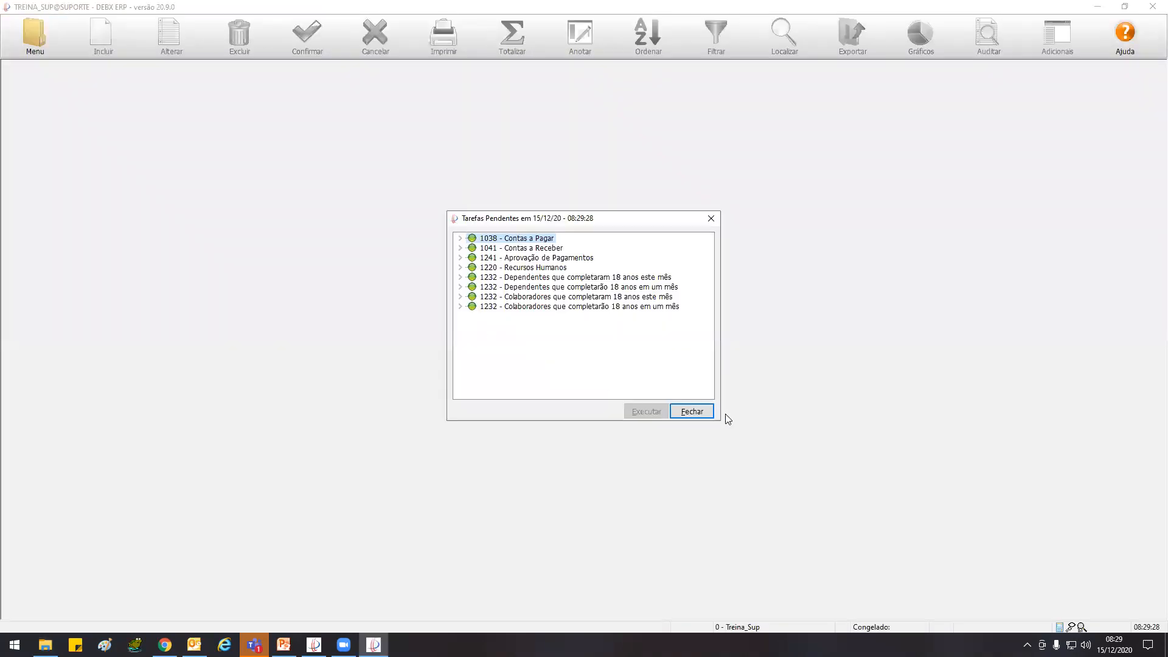
pyautogui.click(692, 416)
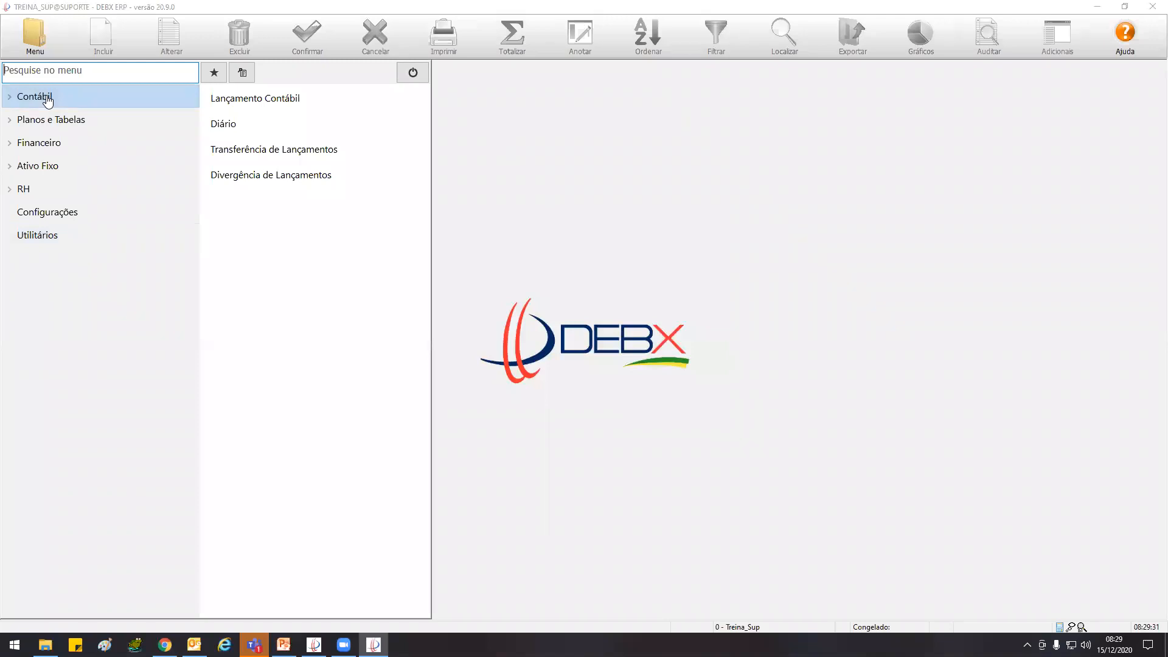
# Open the Razão Contábil for the account 11110001 - CAIXA GERAL, choosing the account from the Conta Contábil lookup
pyautogui.click(47, 100)
pyautogui.click(47, 120)
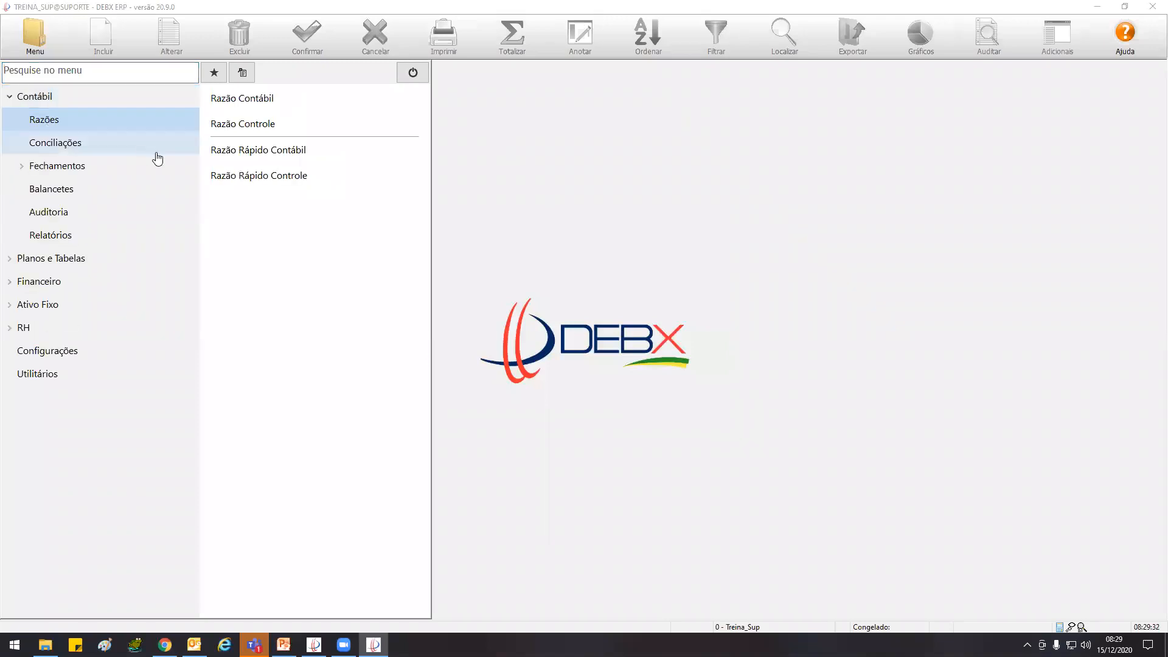
pyautogui.click(269, 98)
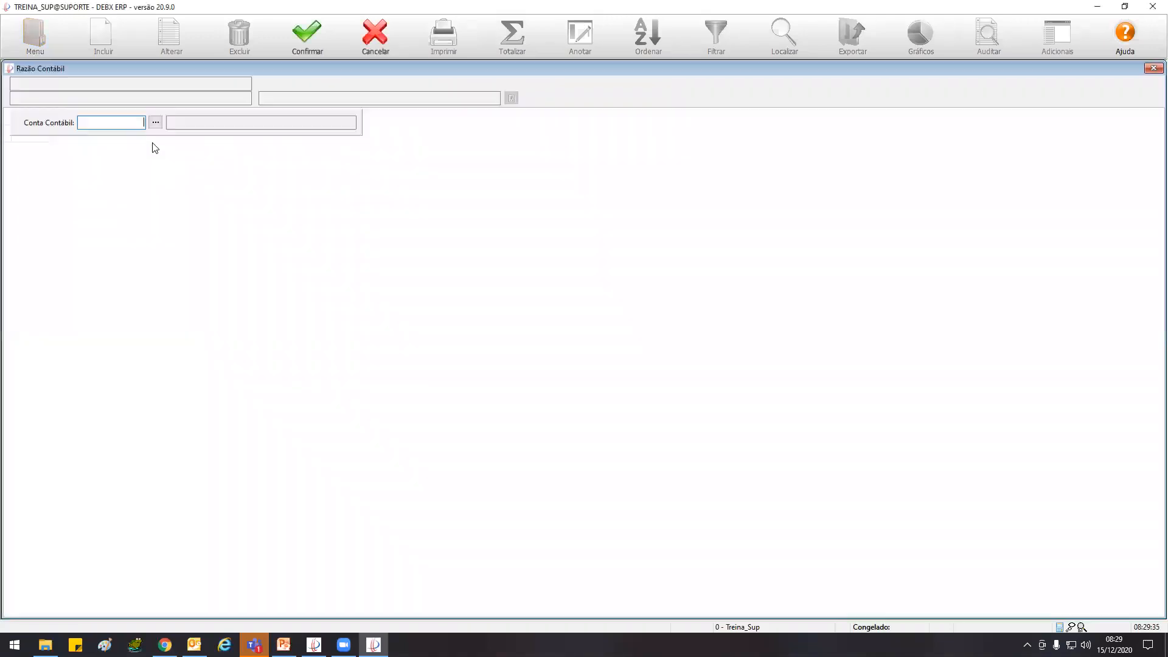
pyautogui.click(155, 123)
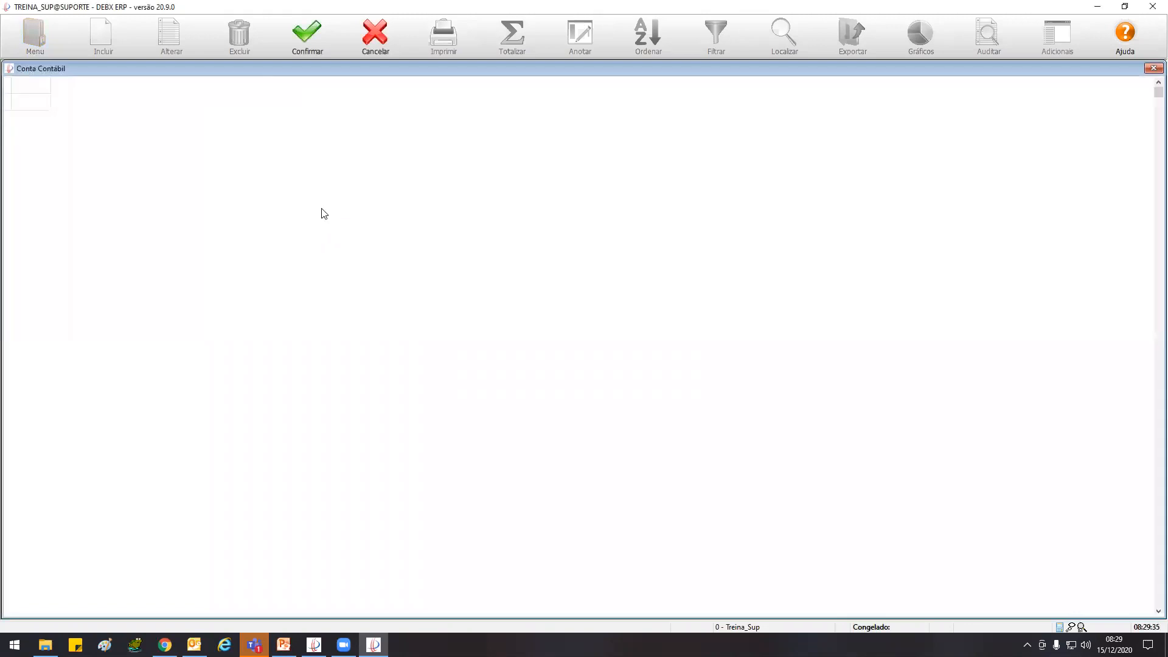
pyautogui.doubleClick(754, 101)
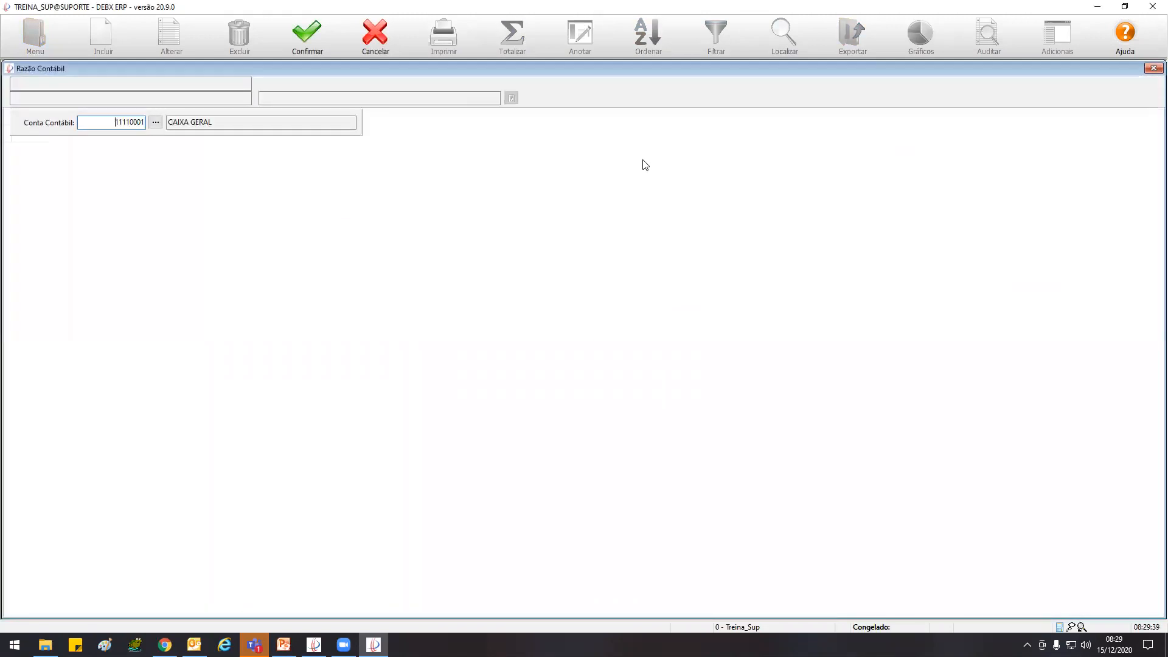
pyautogui.click(301, 40)
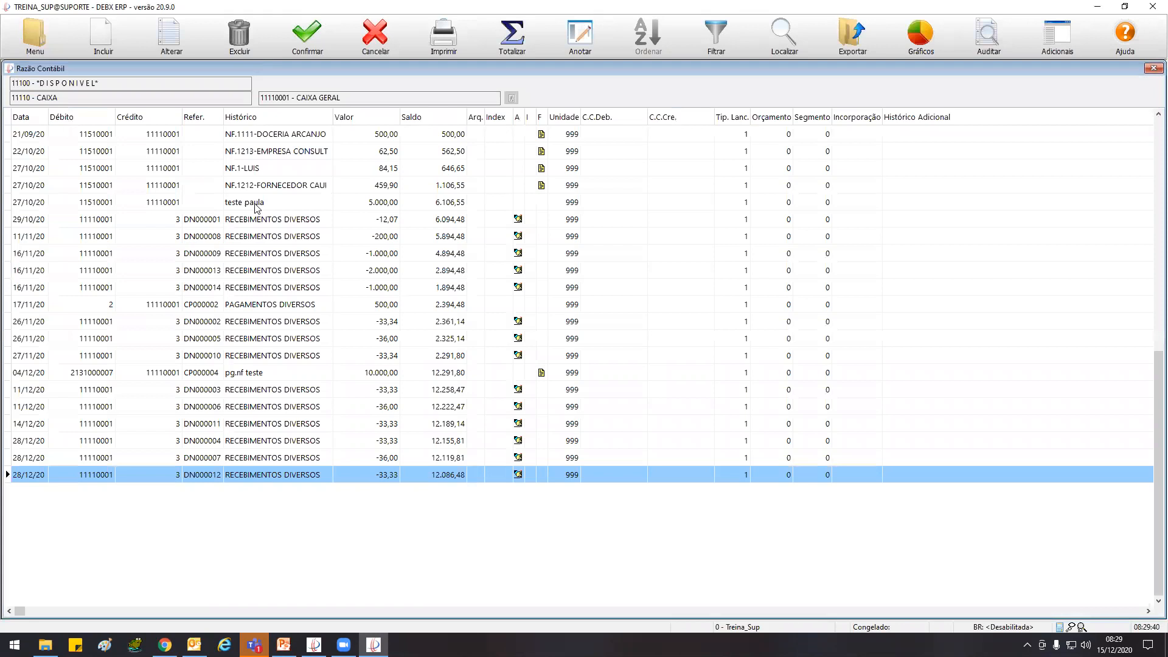
# Try to alter the 27/10/20 entry NF.1212-FORNECEDOR with value 459,90
pyautogui.click(309, 188)
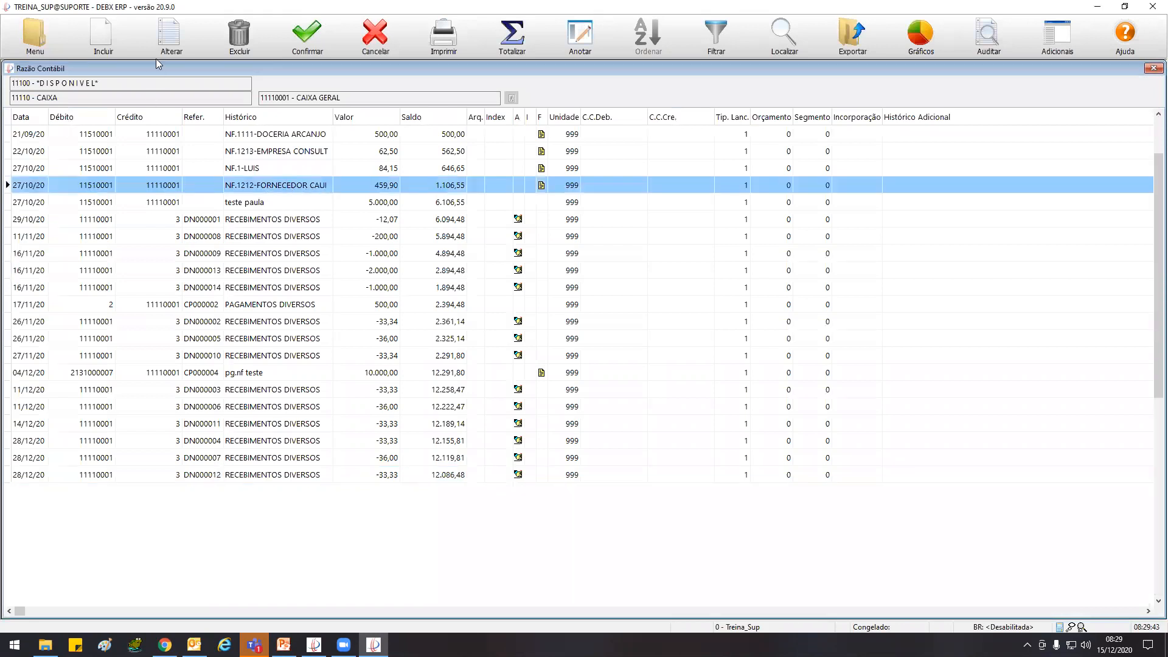
pyautogui.click(163, 48)
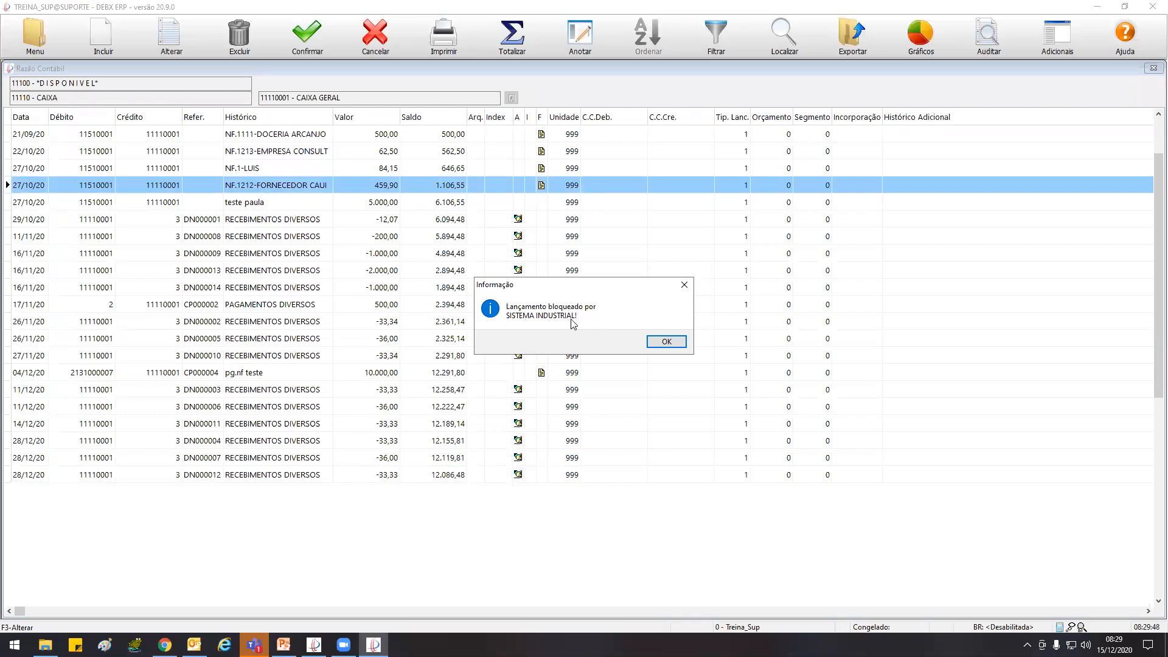
pyautogui.click(666, 342)
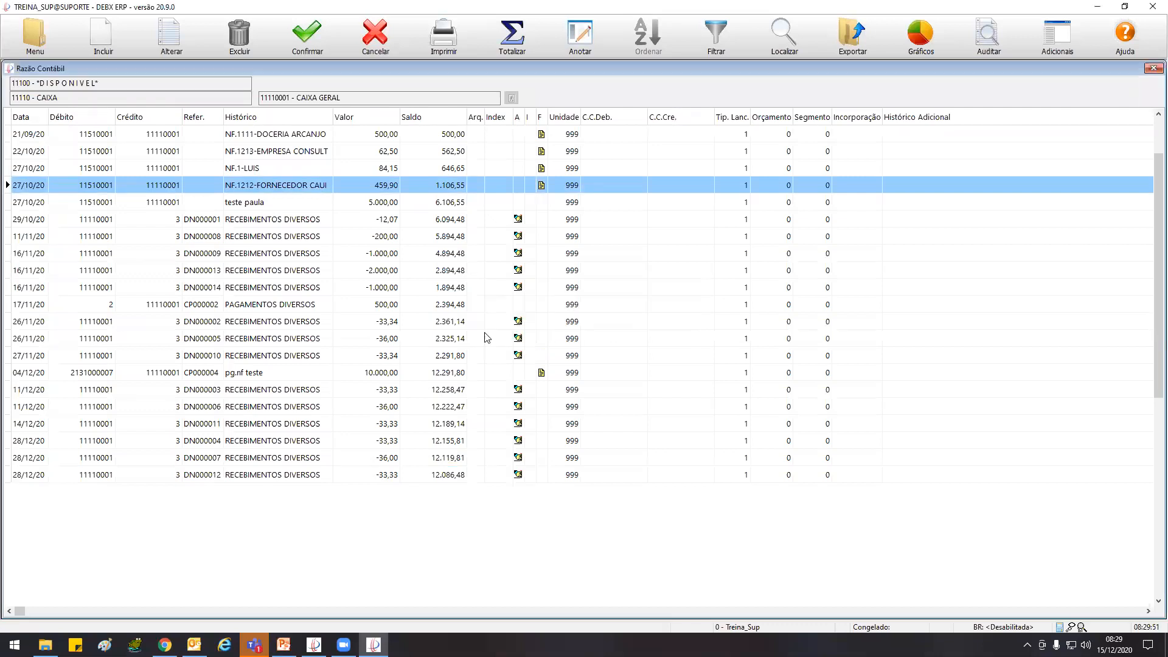
# Check the Data de Bloqueio in Parâmetros do Sistema, then close the window
pyautogui.click(35, 35)
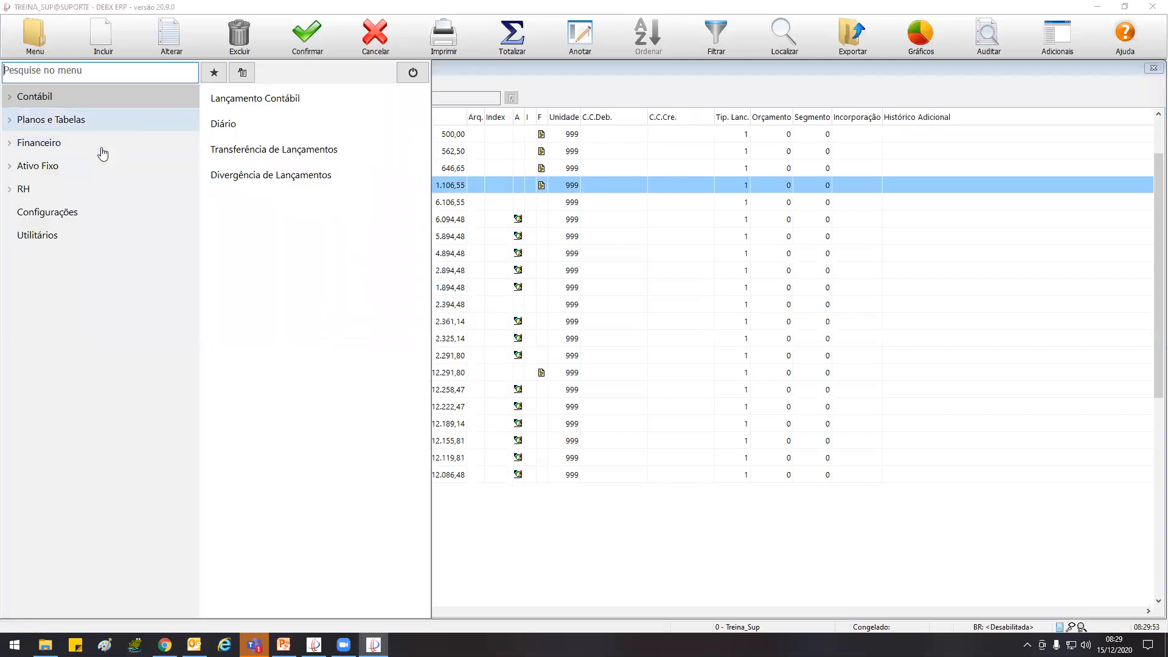
pyautogui.click(66, 237)
pyautogui.click(75, 209)
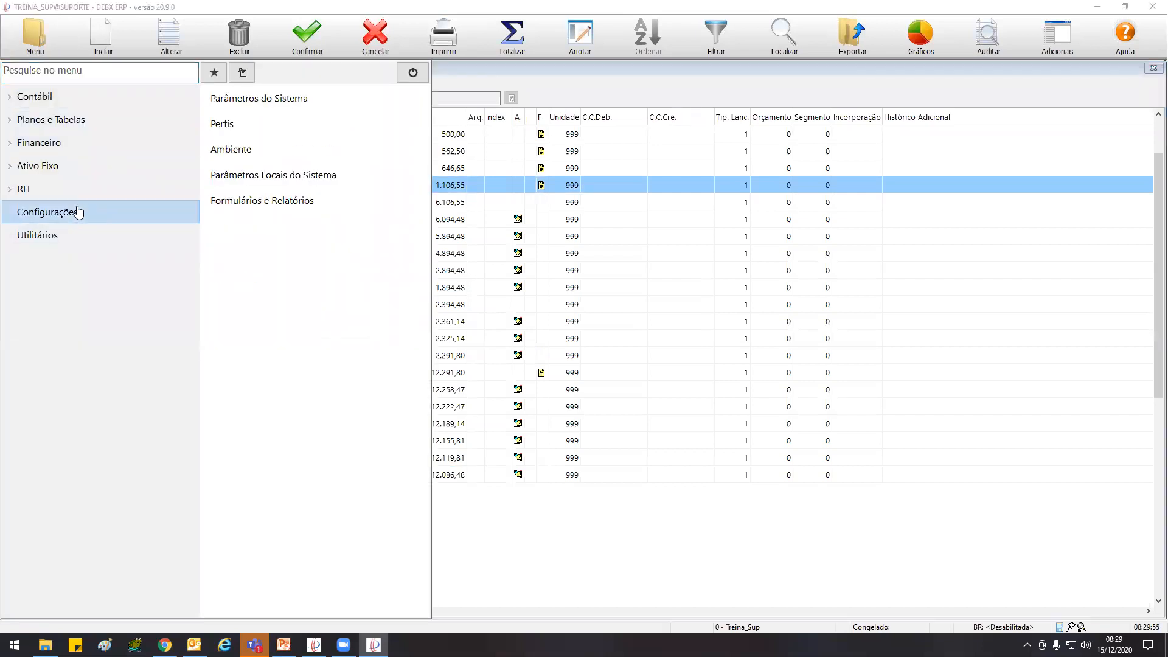
pyautogui.click(247, 97)
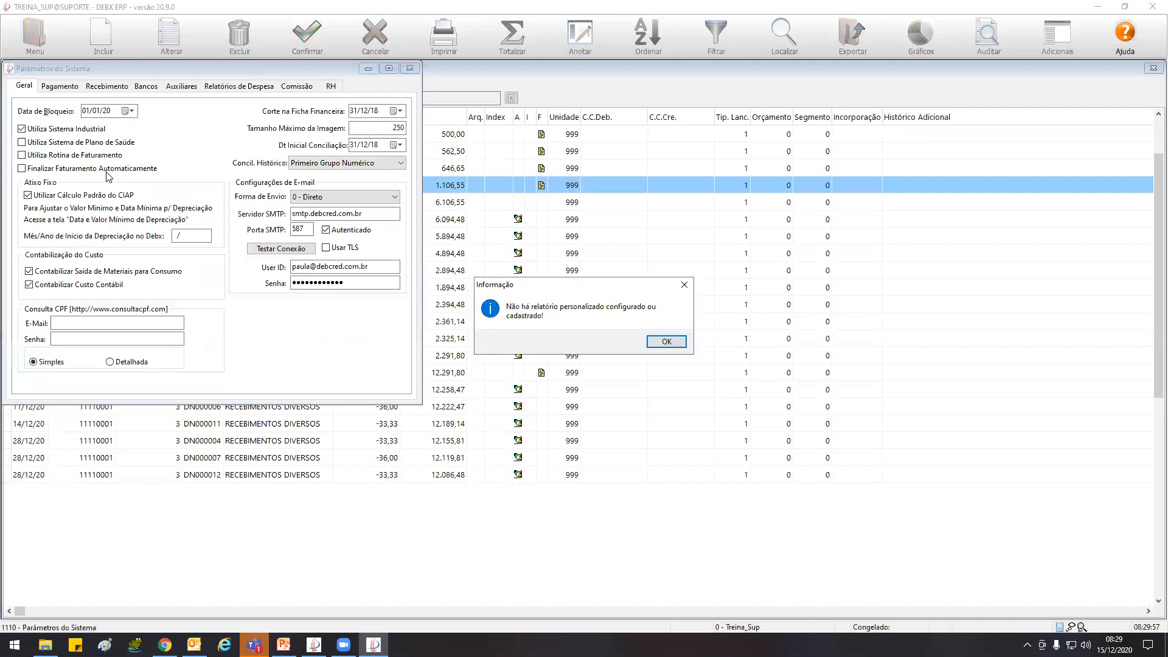
pyautogui.click(666, 342)
pyautogui.click(666, 342)
pyautogui.click(409, 68)
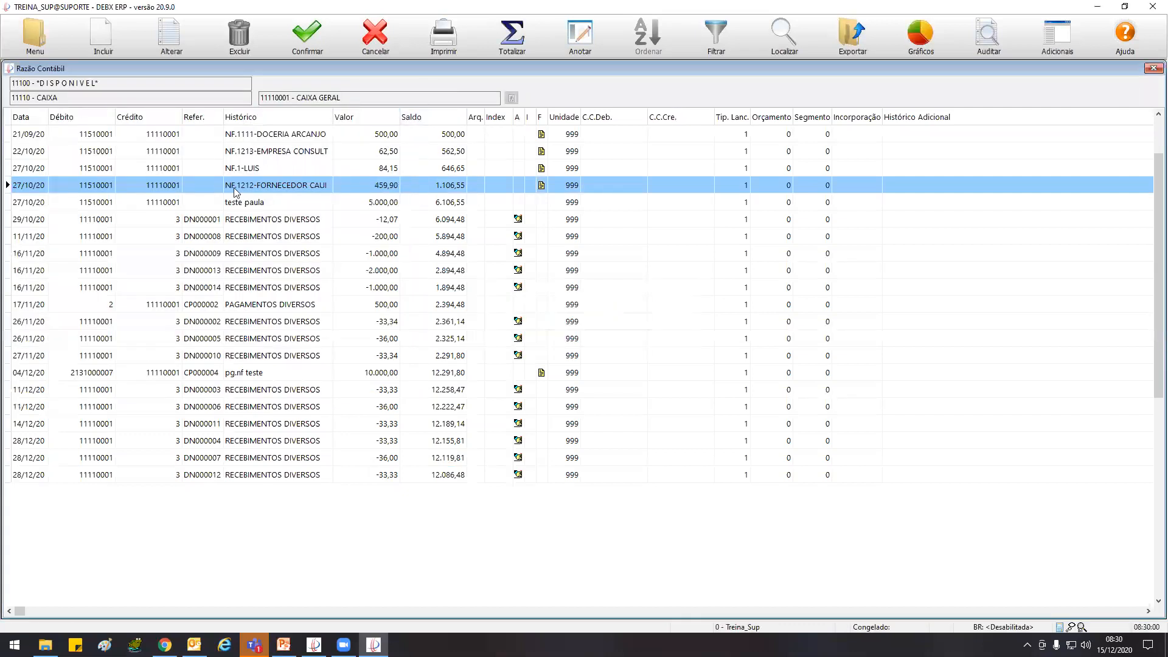
# Try to alter the 22/10/20 entry NF.1213-EMPRESA CONSULT with value 62,50
pyautogui.click(250, 169)
pyautogui.click(239, 153)
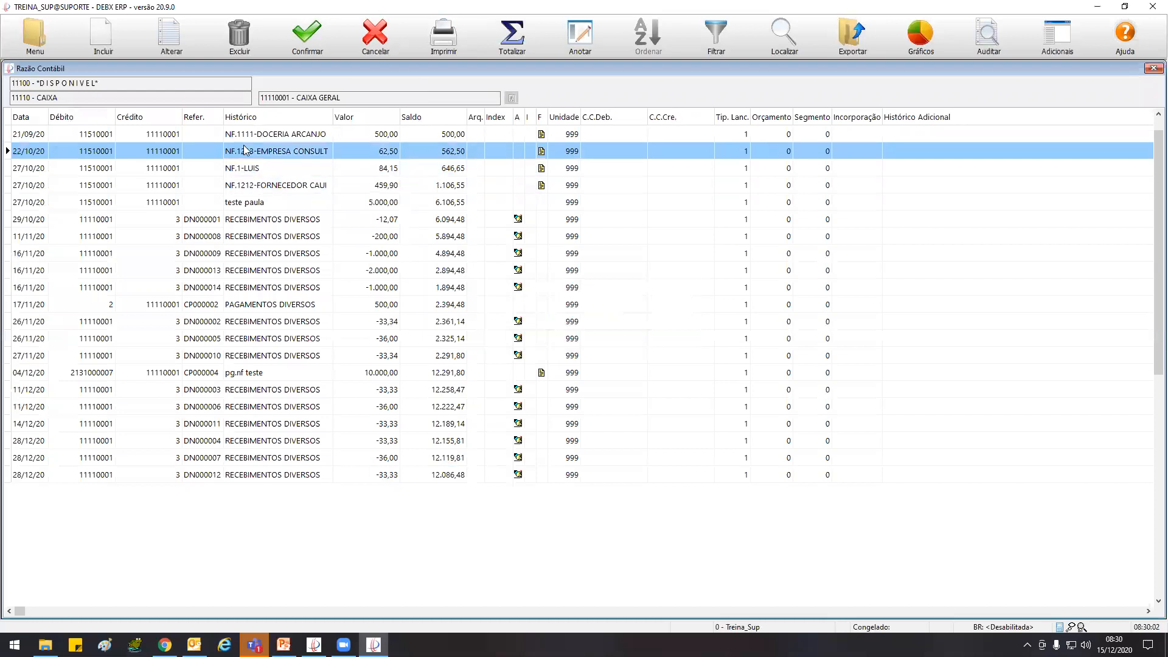
pyautogui.click(171, 37)
pyautogui.click(650, 342)
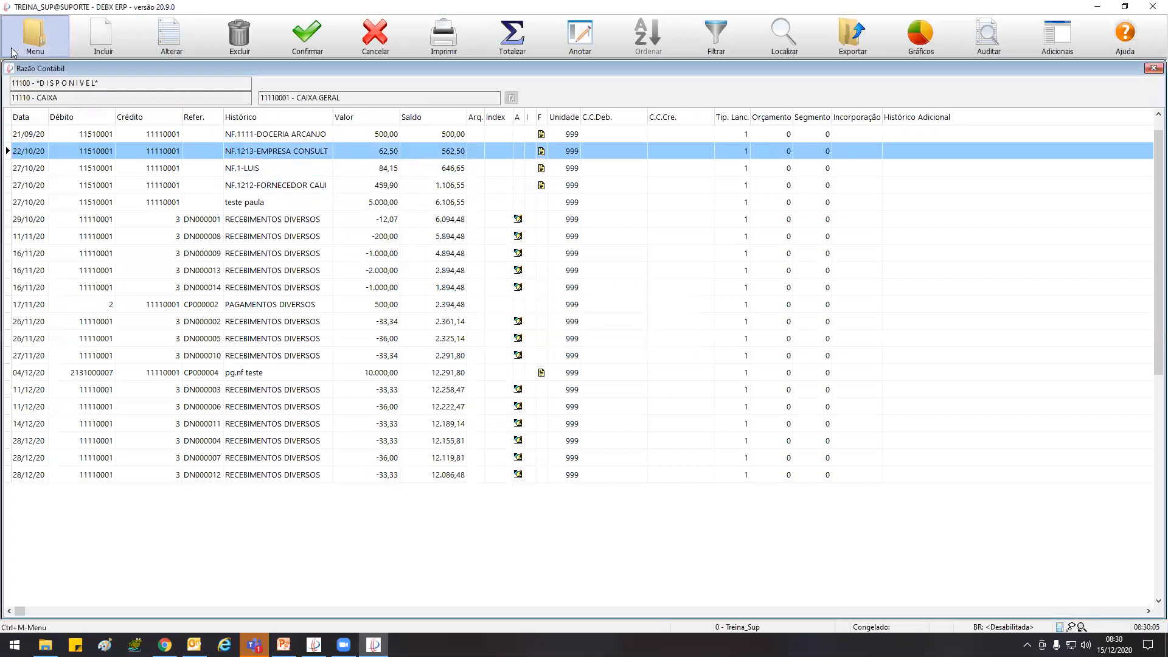
# Review the general settings in Parâmetros do Sistema once more and close the window
pyautogui.click(35, 36)
pyautogui.click(91, 213)
pyautogui.click(279, 104)
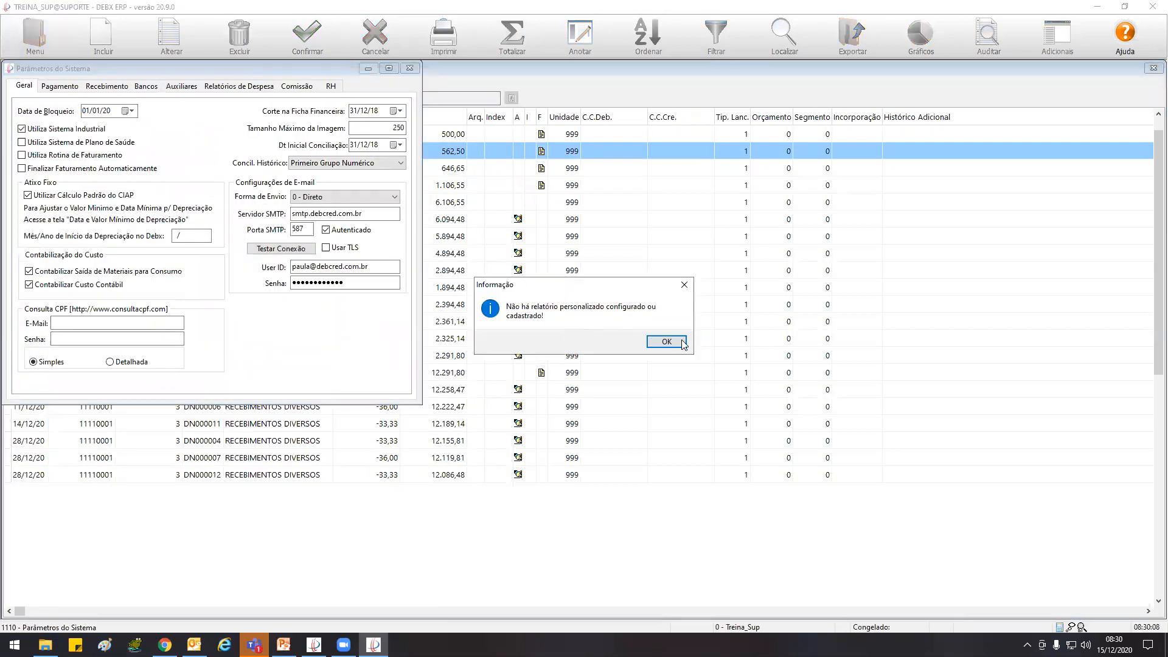
pyautogui.click(666, 341)
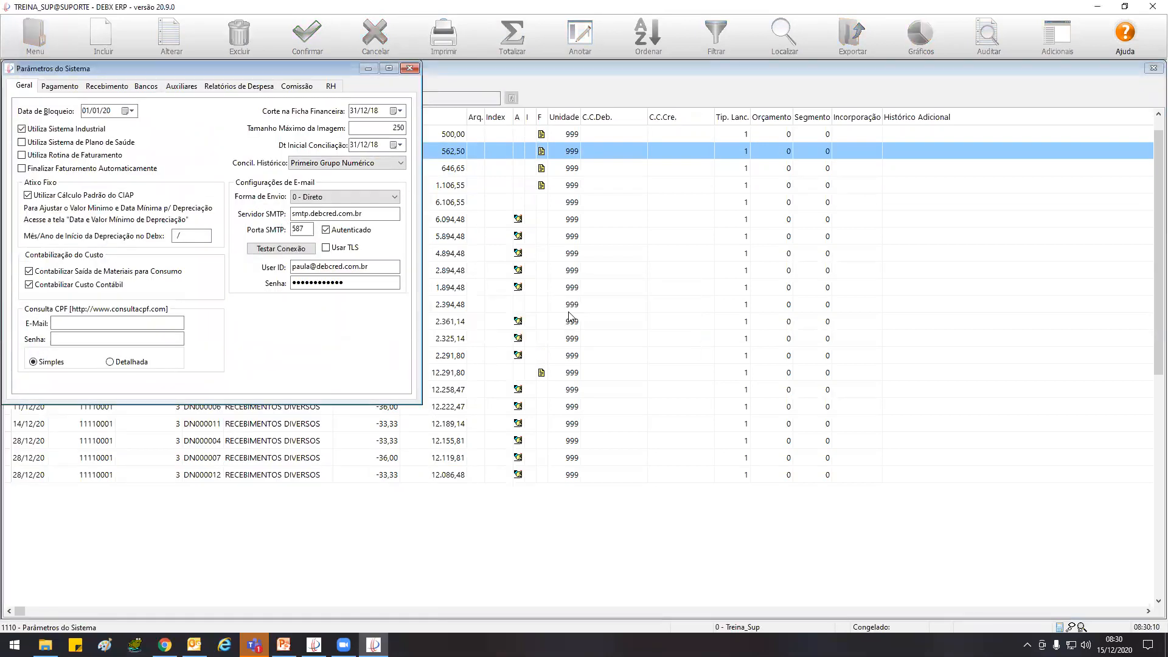
pyautogui.click(409, 68)
# Check the Alterar Lançamento Bloqueado option in user PSA's advanced profile settings and leave without saving
pyautogui.click(32, 49)
pyautogui.click(85, 218)
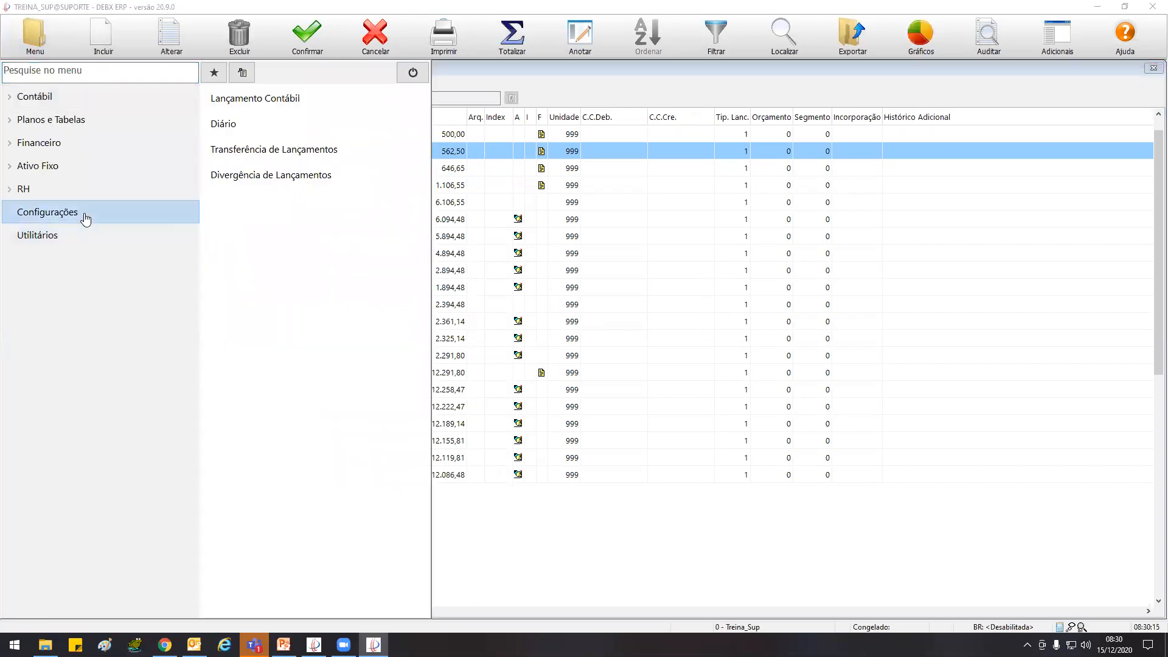
pyautogui.click(222, 124)
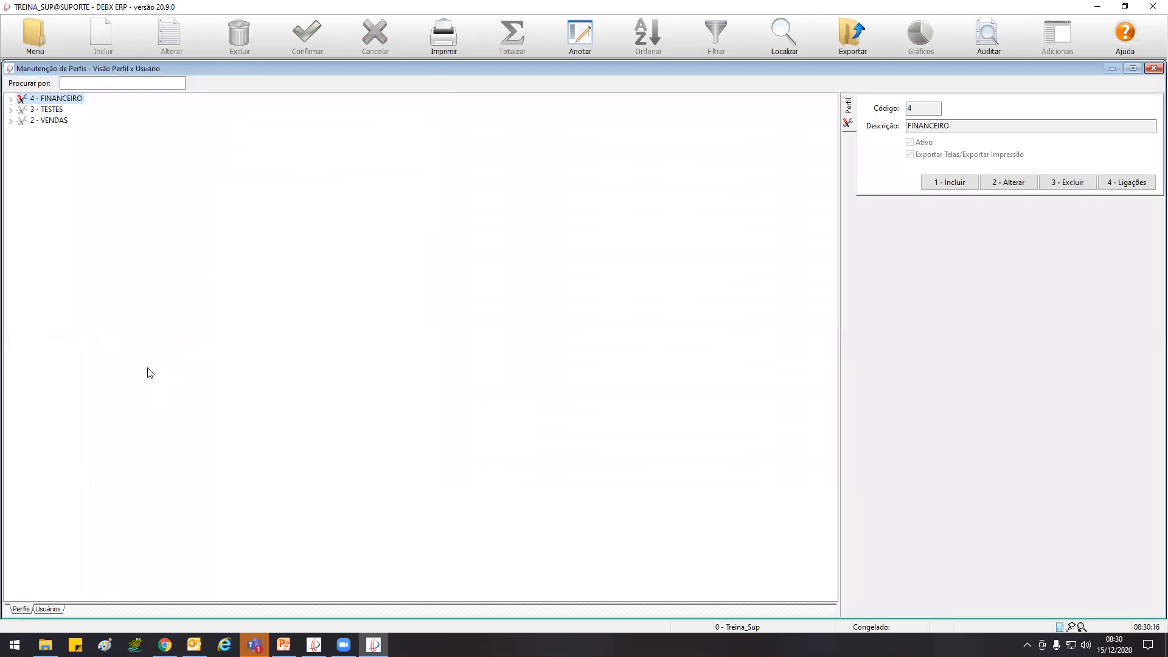
pyautogui.click(48, 609)
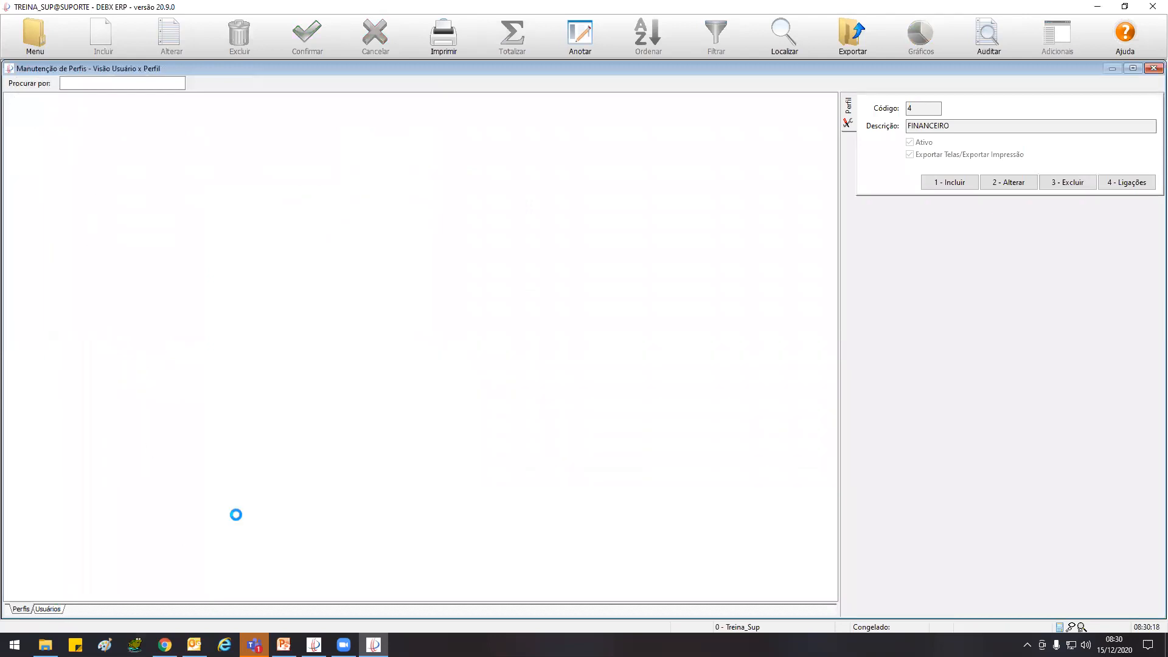
pyautogui.write('DEB.P')
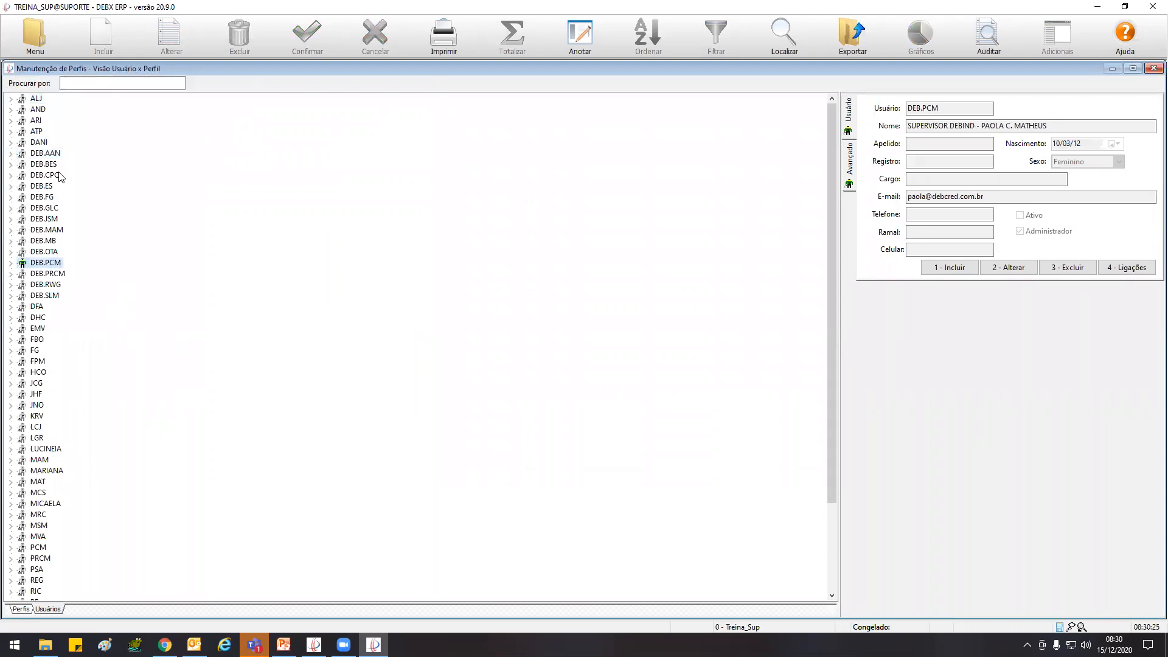
pyautogui.write('PSA')
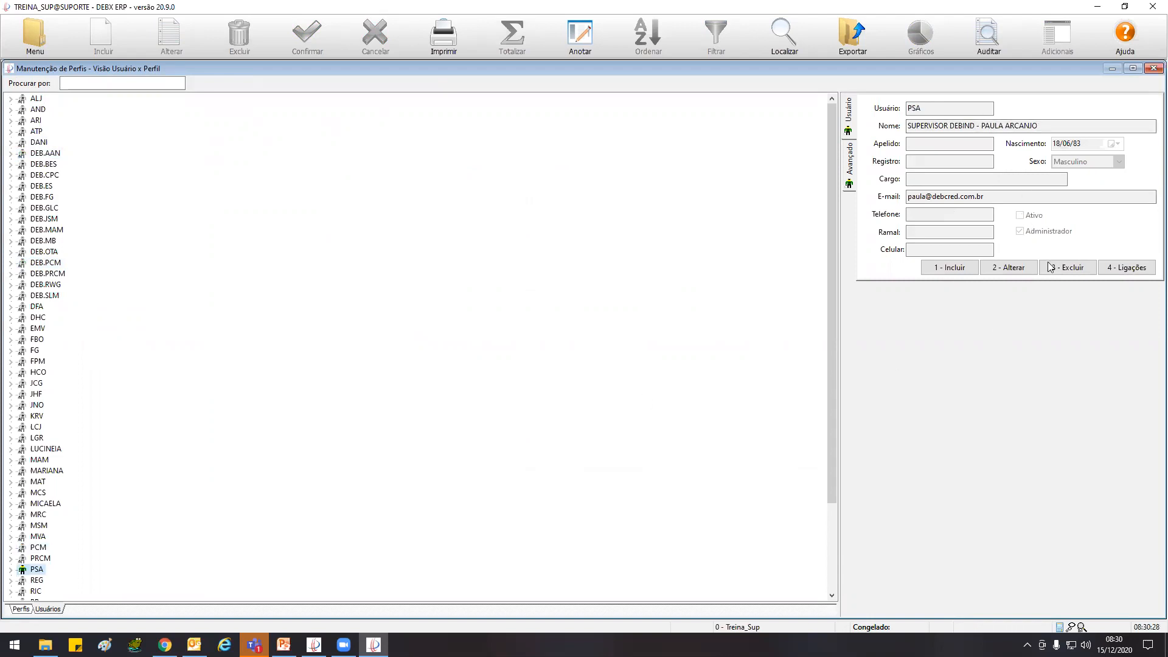
pyautogui.click(1004, 267)
pyautogui.click(850, 159)
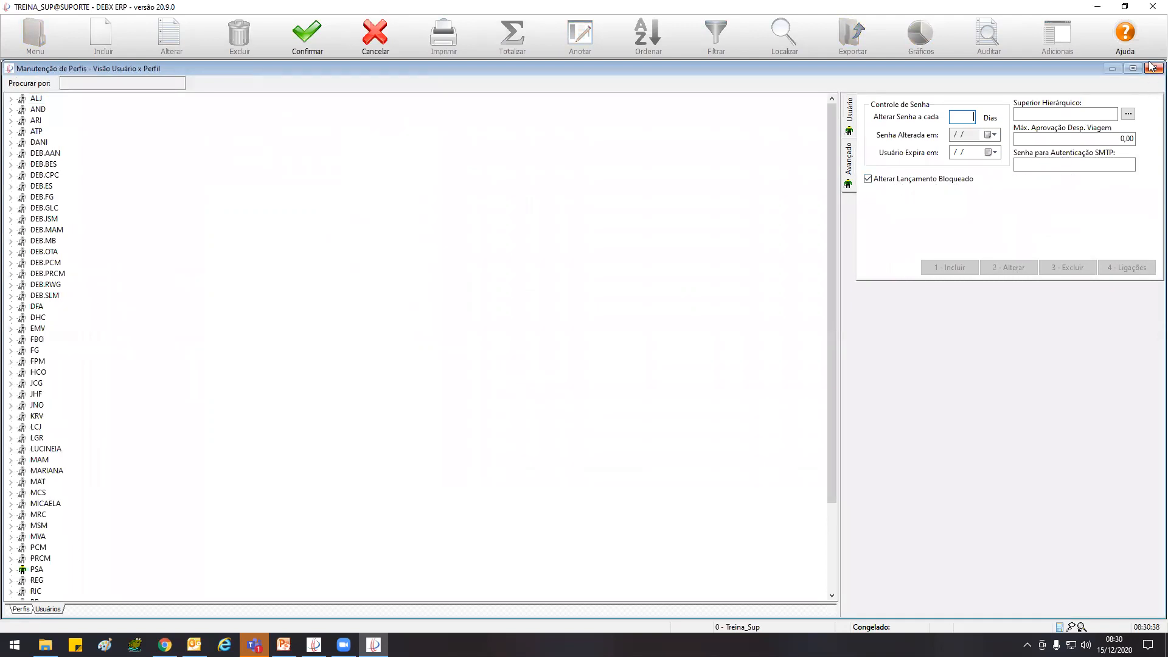
pyautogui.click(375, 33)
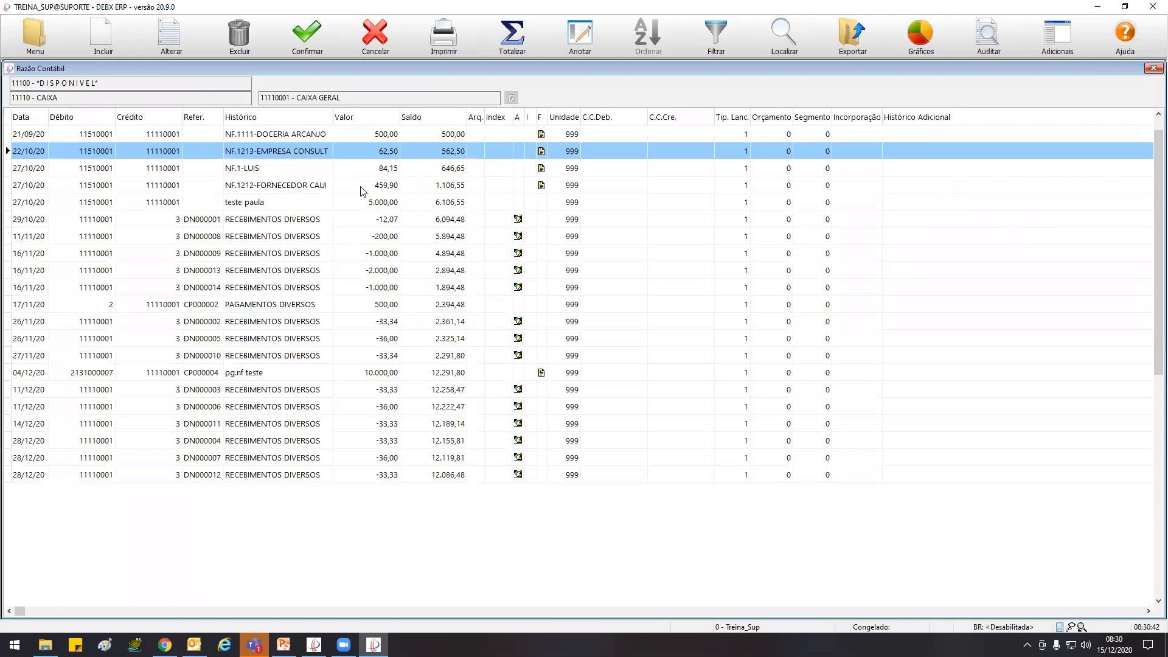
# Try again to alter the 27/10/20 entry with value 459,90 in the Razão Contábil
pyautogui.click(361, 191)
pyautogui.click(171, 34)
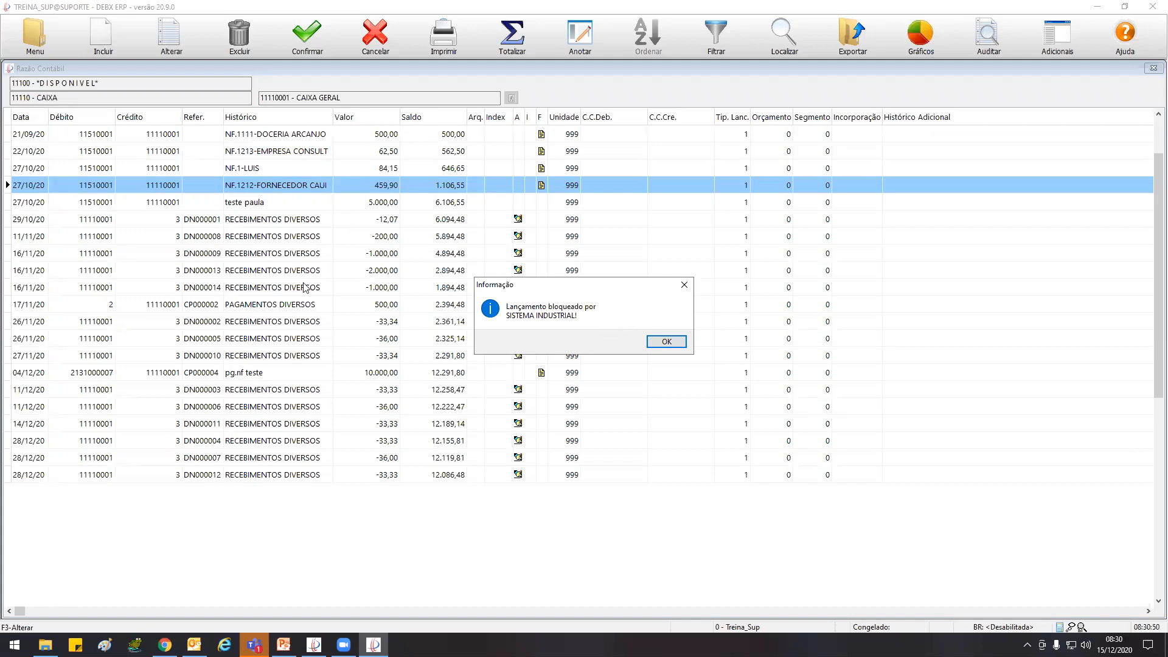
pyautogui.click(664, 341)
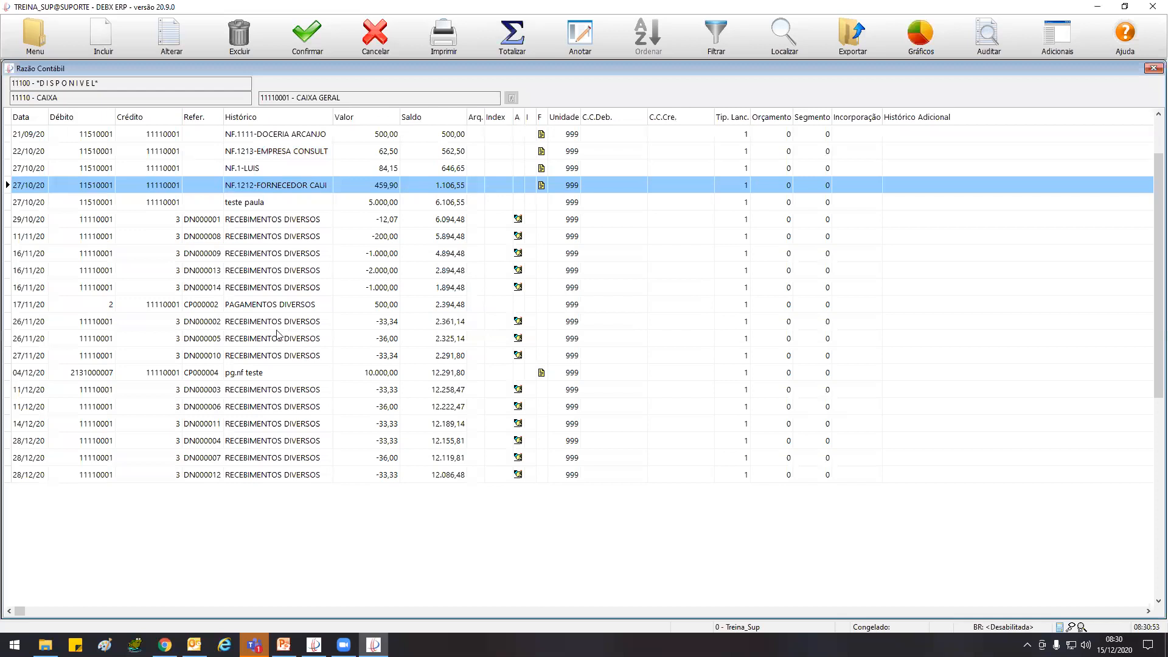
# Try to alter the 11/12/20 entry DN000006 with value -36,00, and retry the 27/10/20 entry with value 459,90
pyautogui.click(280, 406)
pyautogui.click(170, 36)
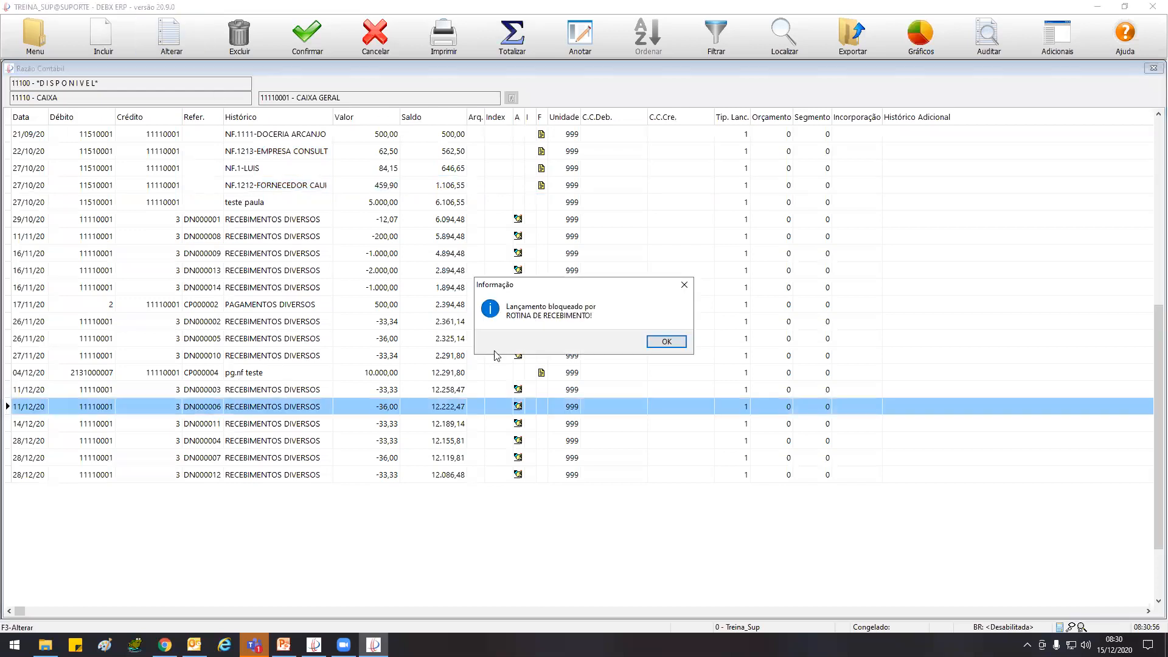
pyautogui.click(667, 342)
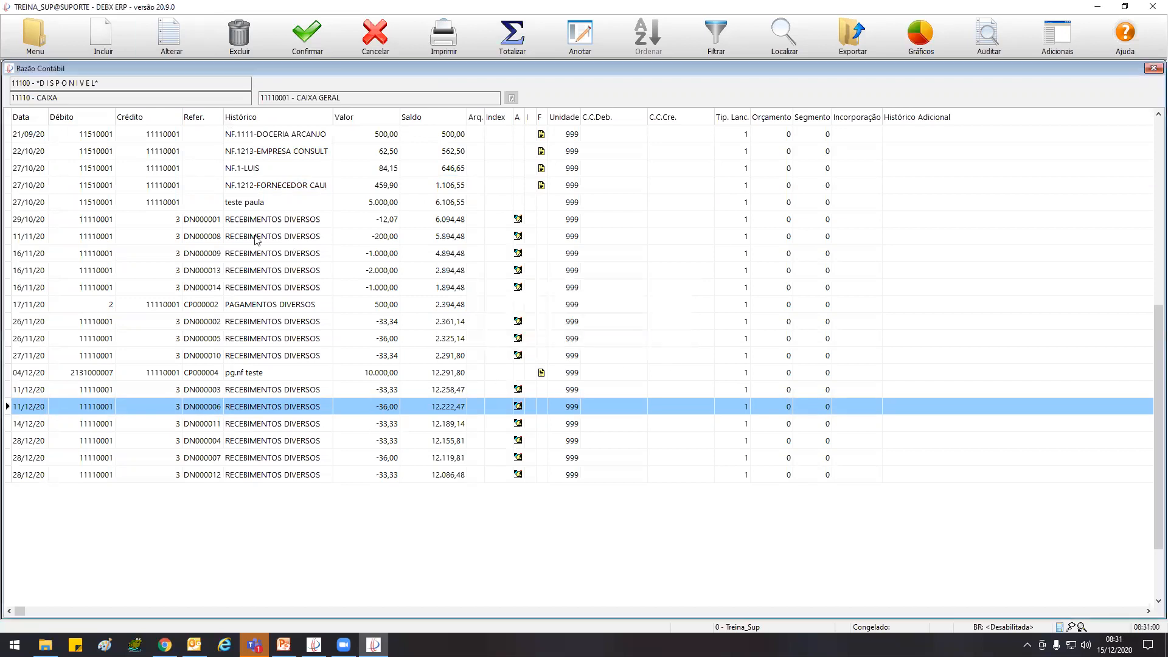
pyautogui.doubleClick(271, 187)
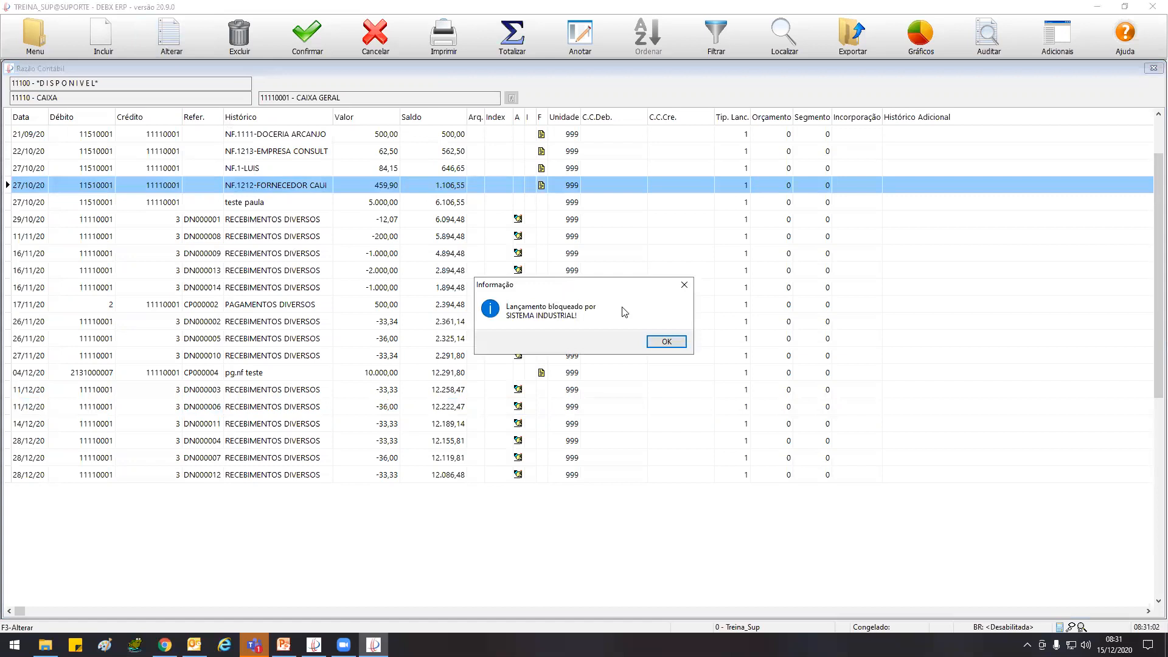
pyautogui.click(679, 345)
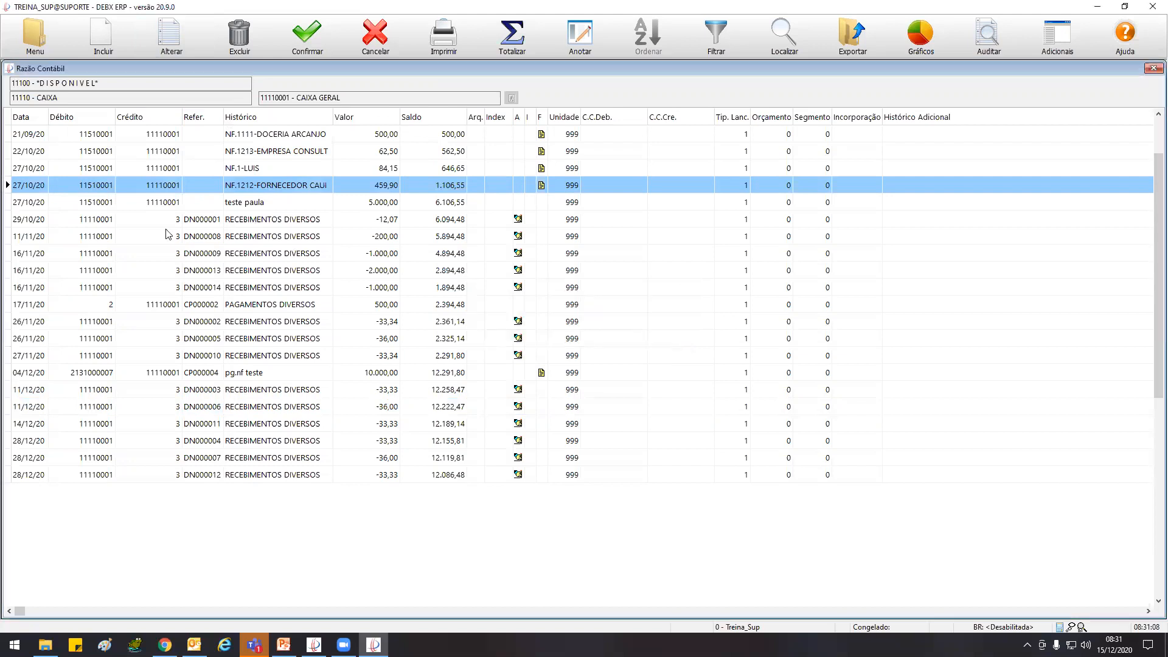
# Close the Razão Contábil and the Manutenção de Perfis windows
pyautogui.click(9, 70)
pyautogui.click(35, 154)
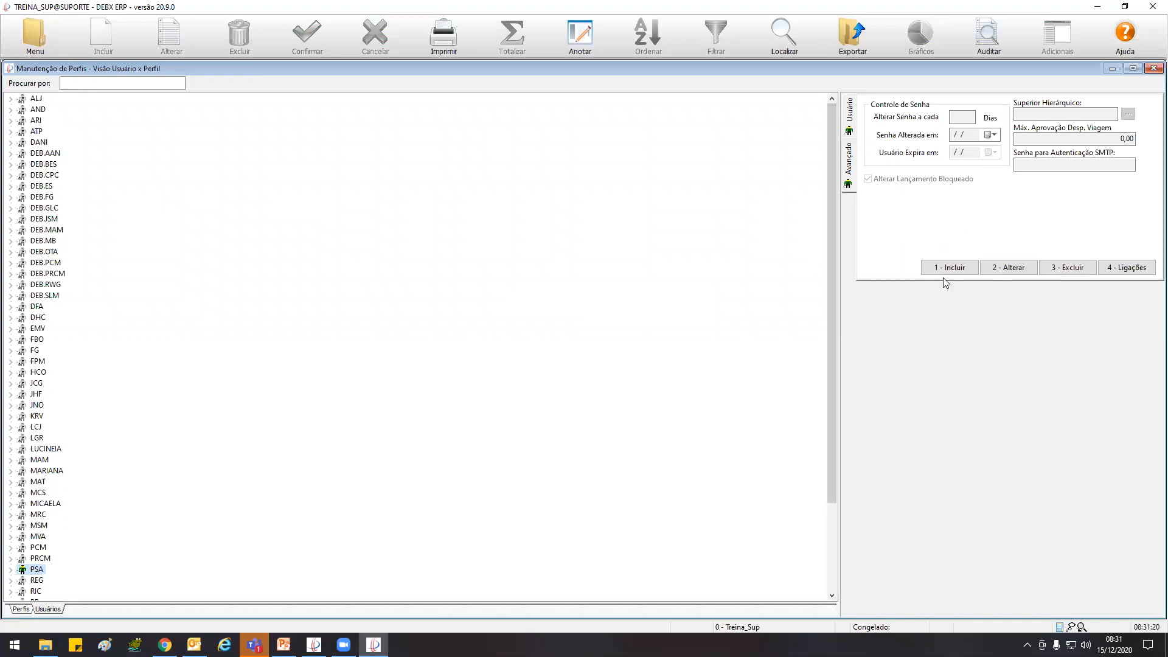
pyautogui.click(1154, 68)
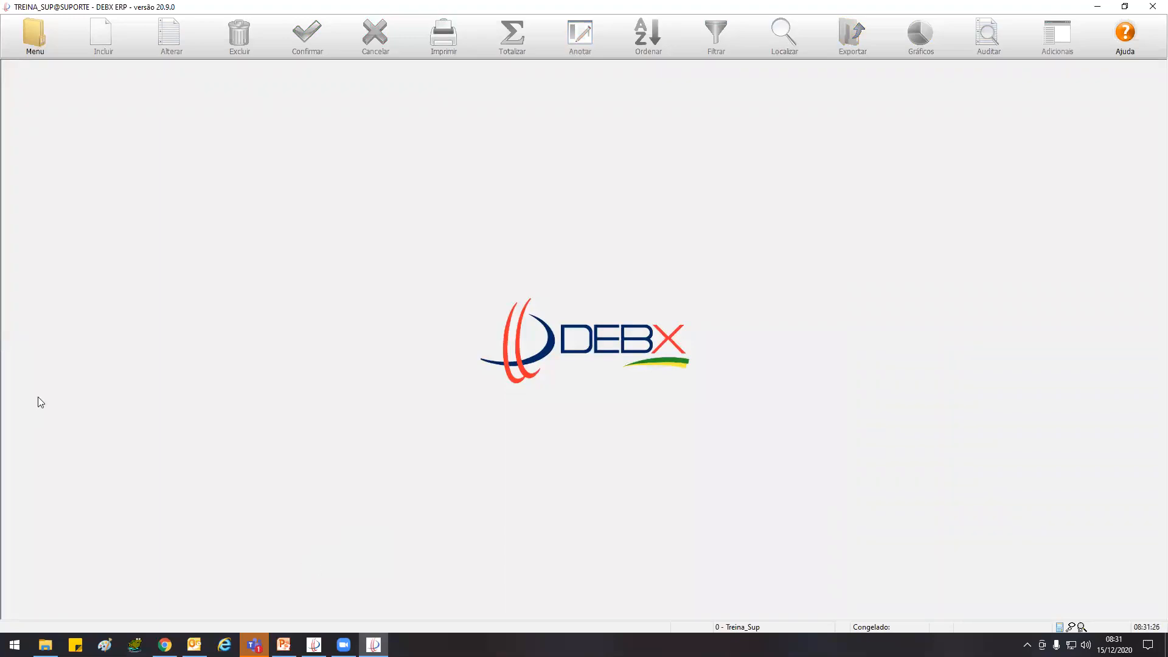
pyautogui.click(28, 47)
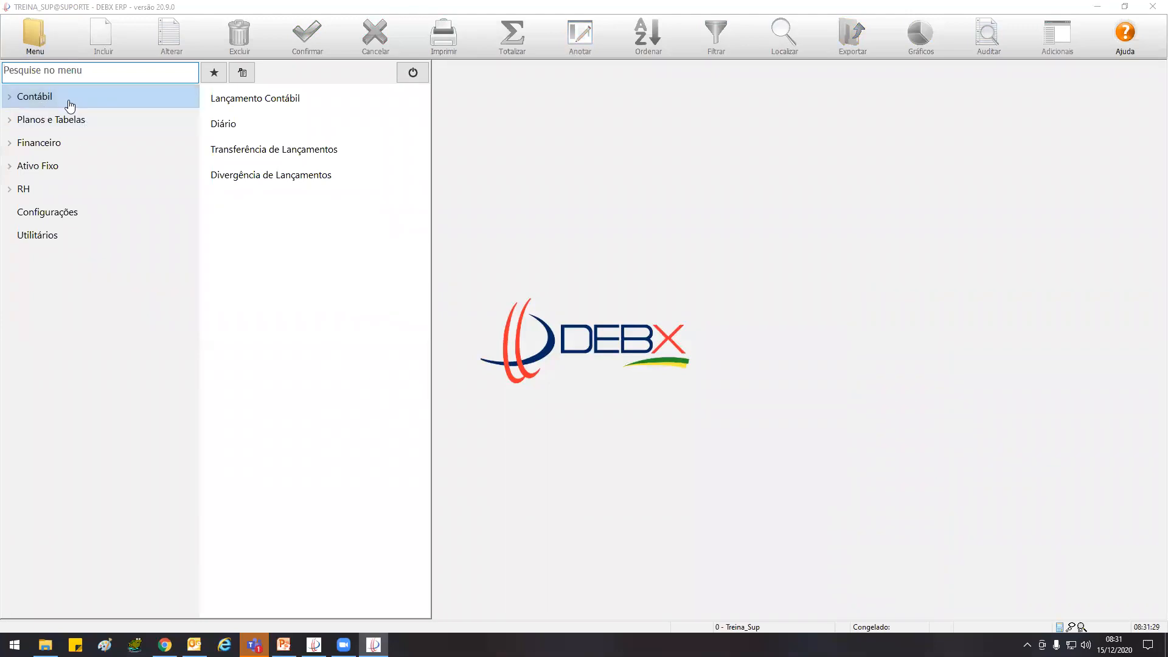
pyautogui.click(69, 107)
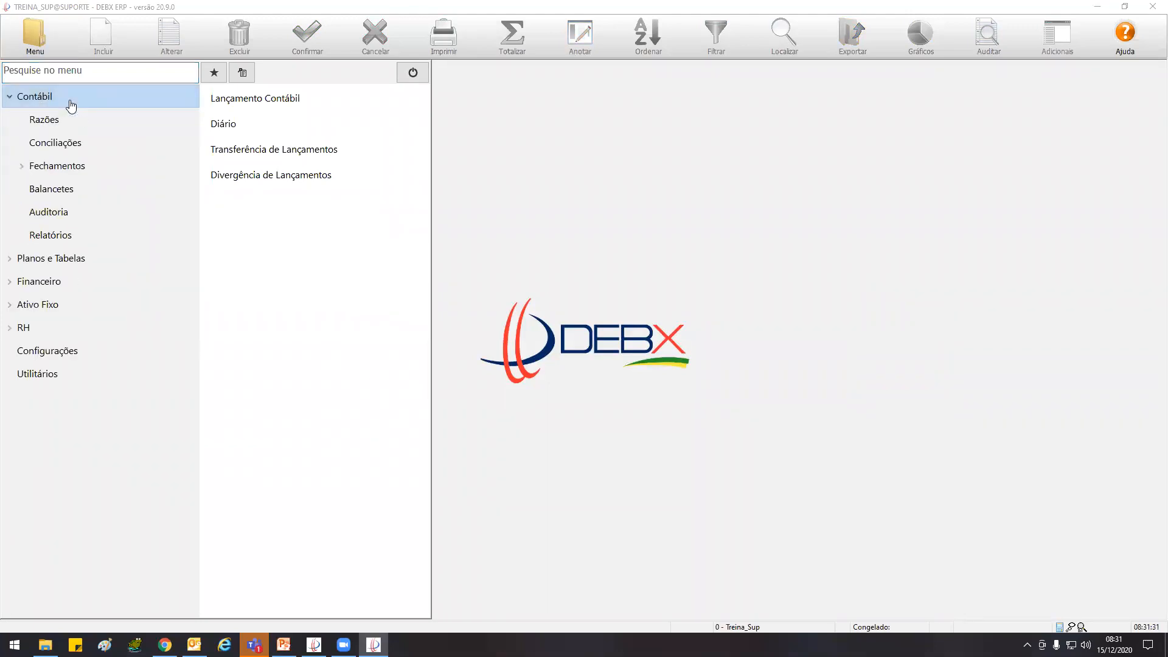
pyautogui.moveTo(61, 146)
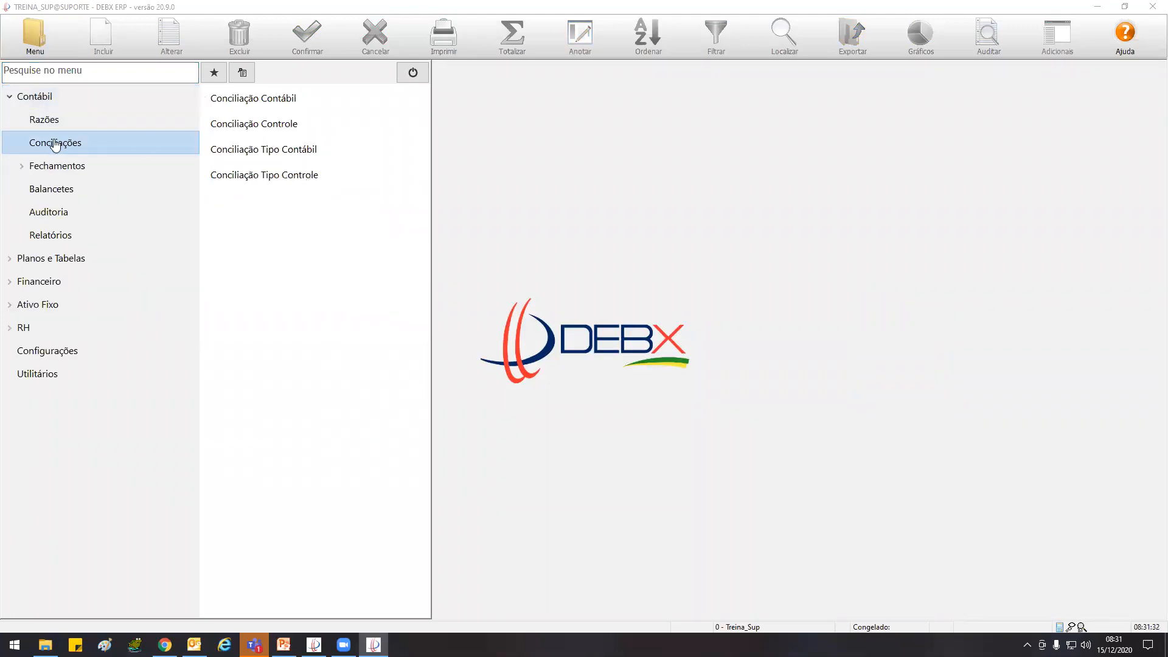
pyautogui.click(296, 102)
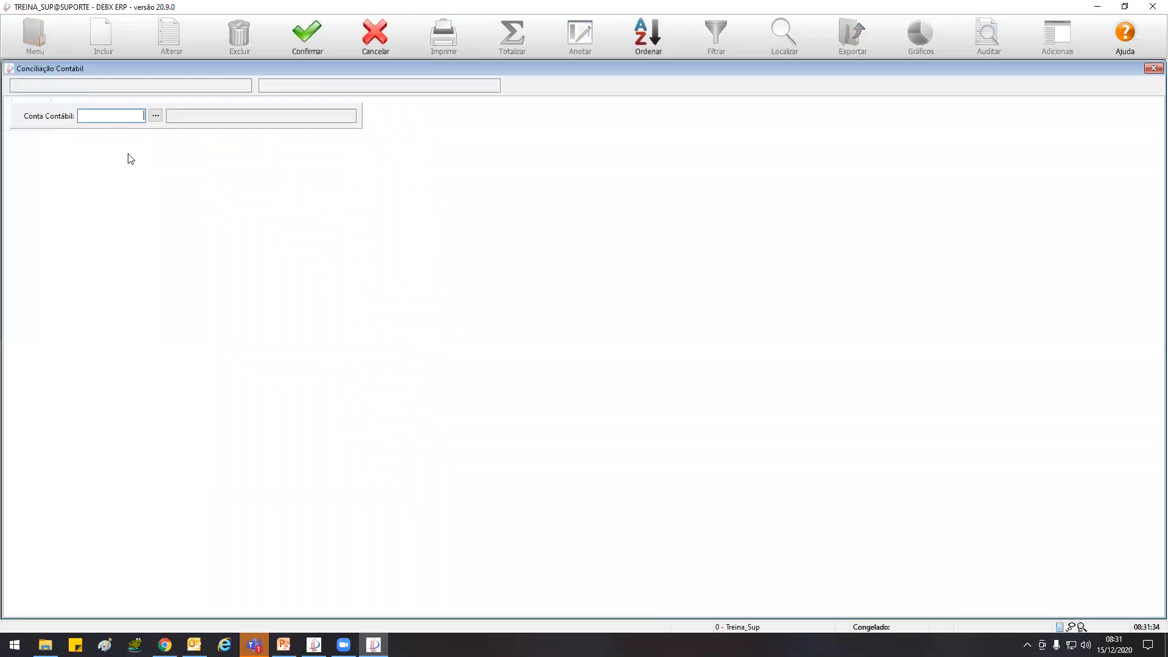
pyautogui.click(157, 117)
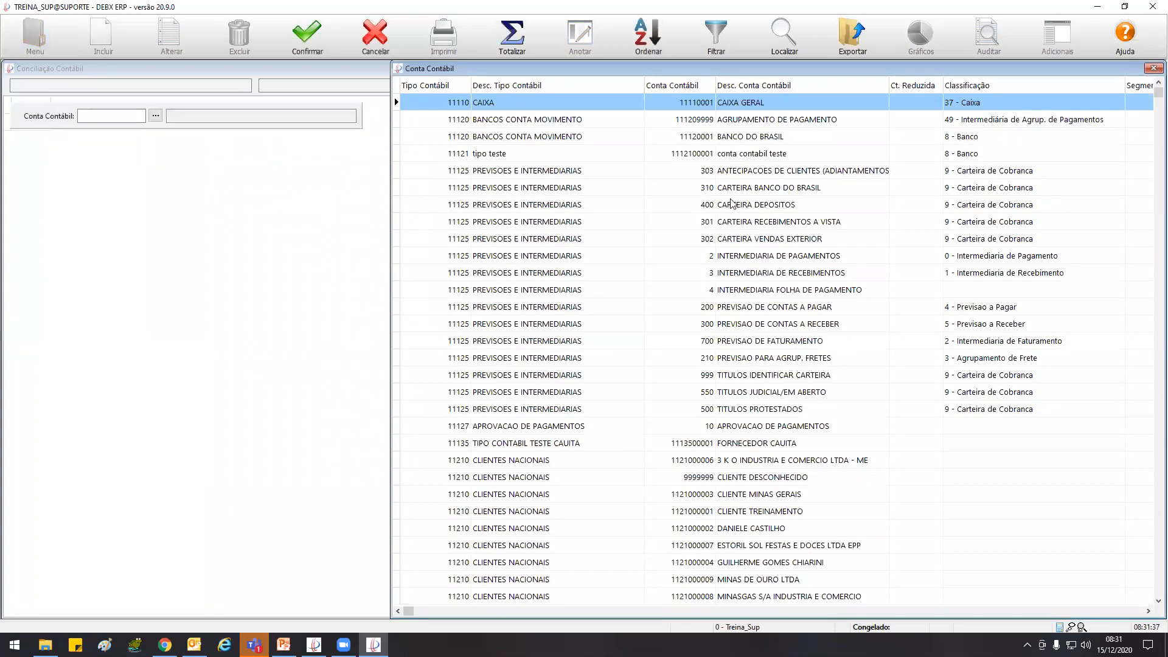
pyautogui.click(1153, 68)
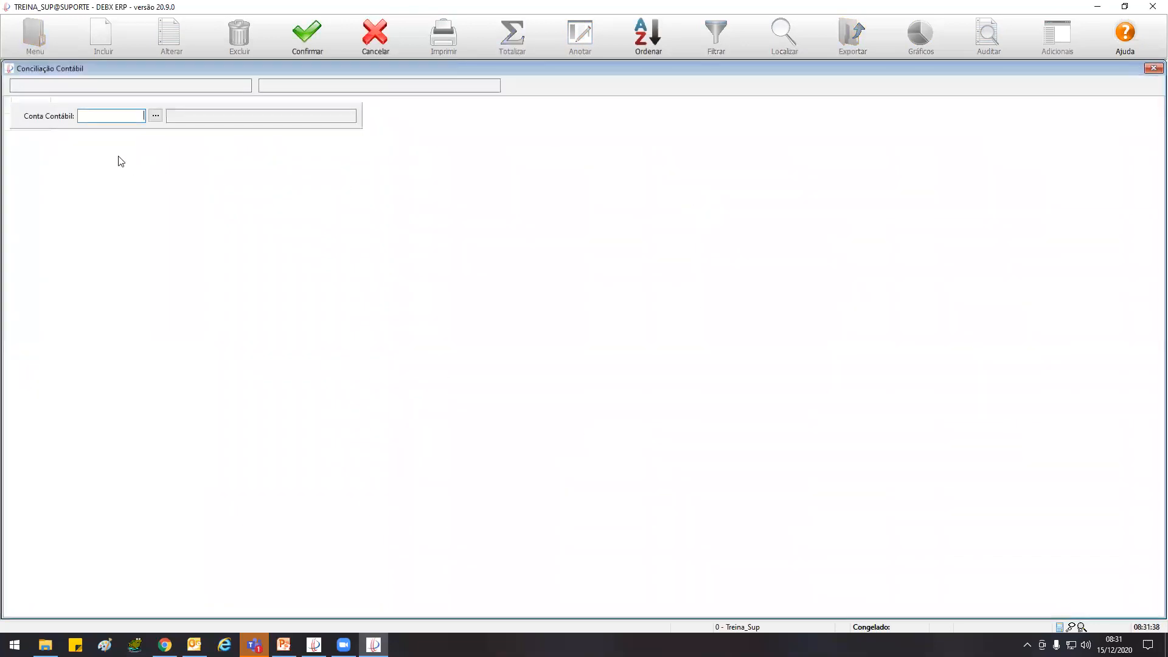
pyautogui.click(391, 41)
# Generate the Conciliação Tipo Contábil for 11210 - CLIENTES NACIONAIS and check the ledger of account CLIENTE TREINAMENTO
pyautogui.click(28, 37)
pyautogui.click(37, 100)
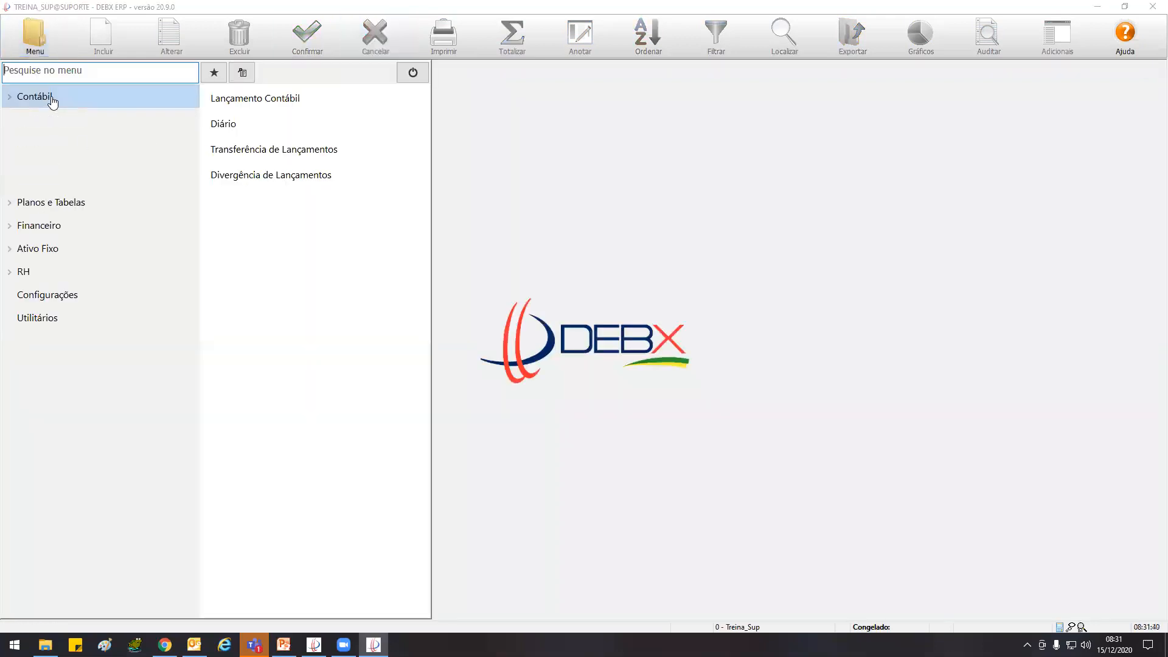
pyautogui.click(52, 143)
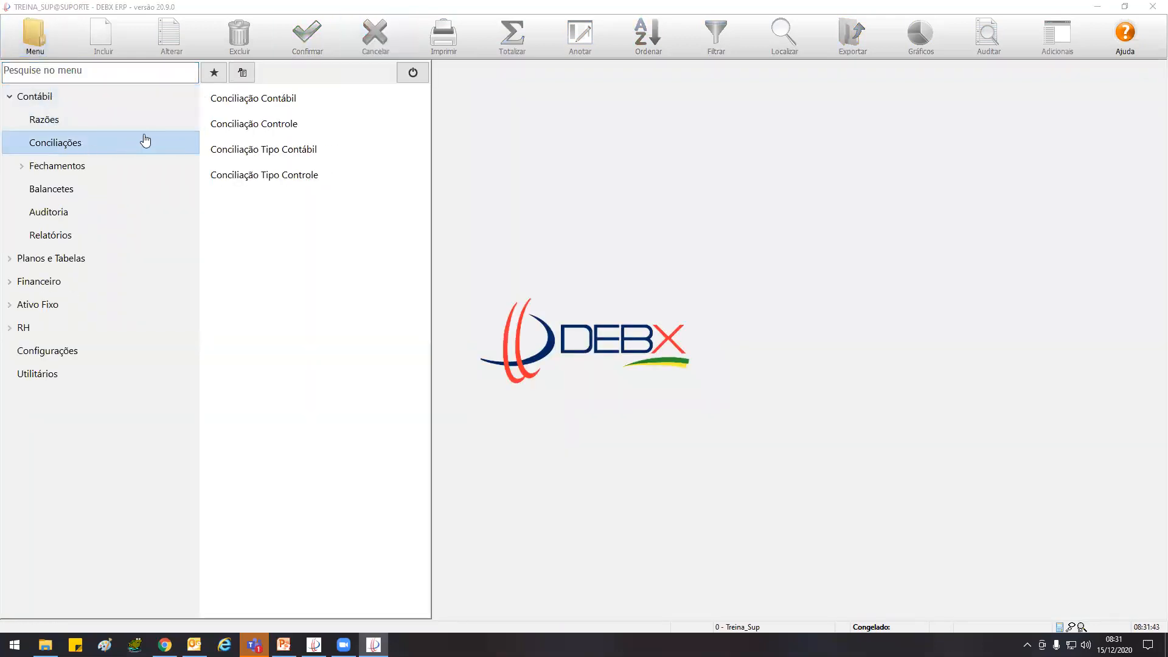
pyautogui.click(307, 150)
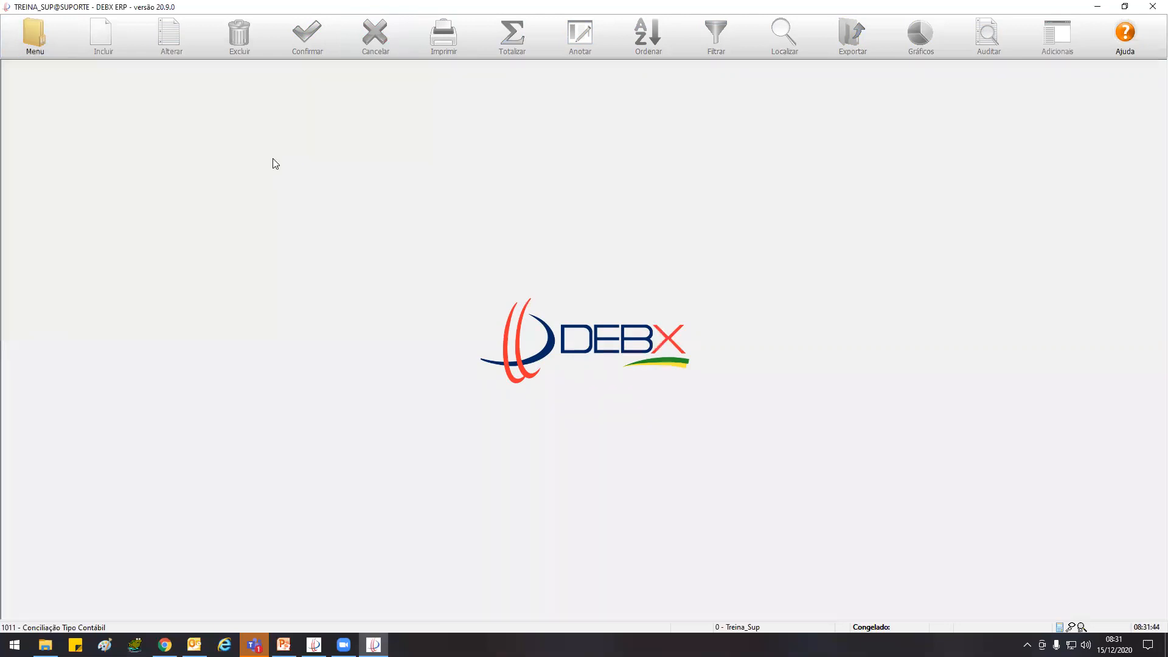
pyautogui.click(150, 116)
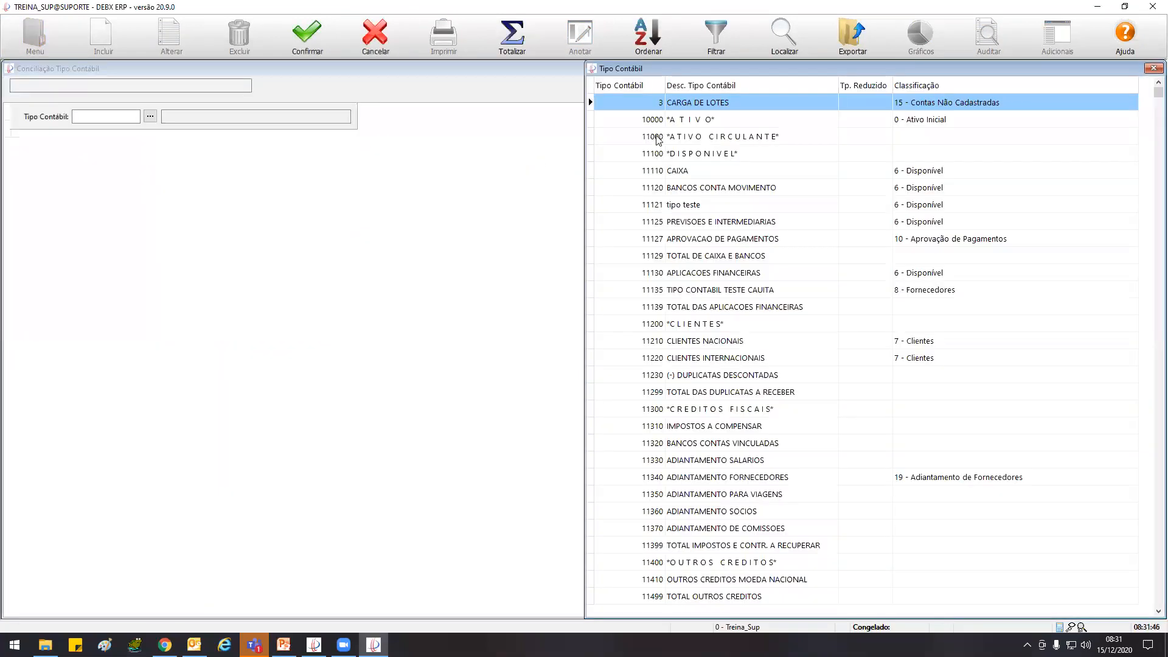
pyautogui.doubleClick(727, 344)
pyautogui.click(287, 43)
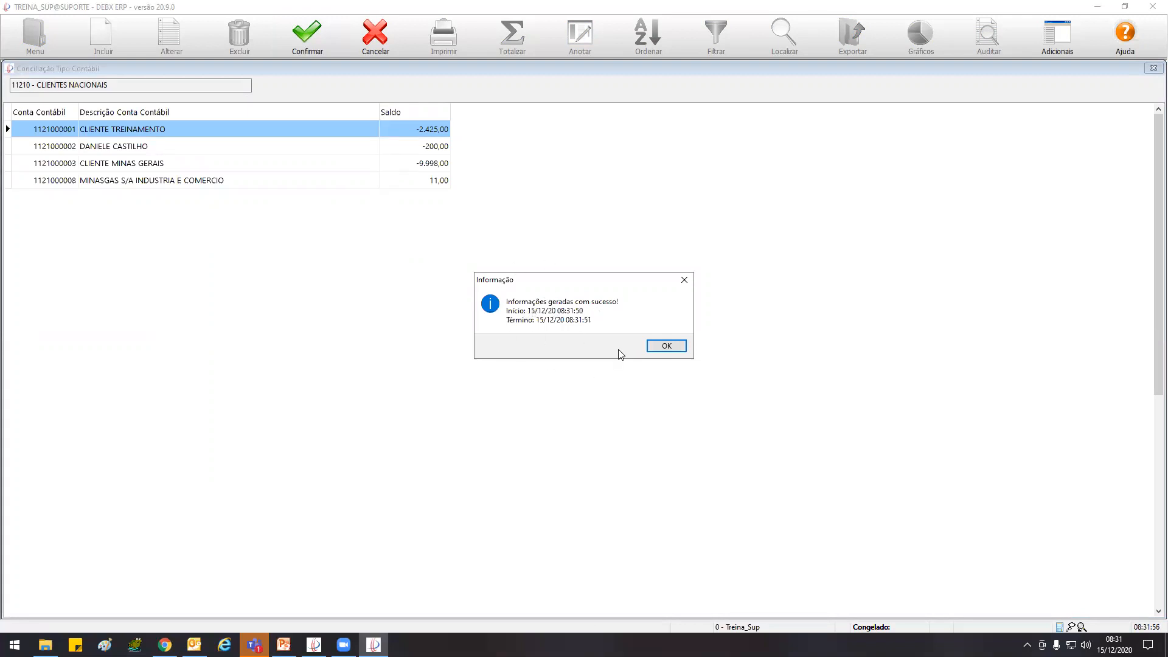
pyautogui.click(672, 345)
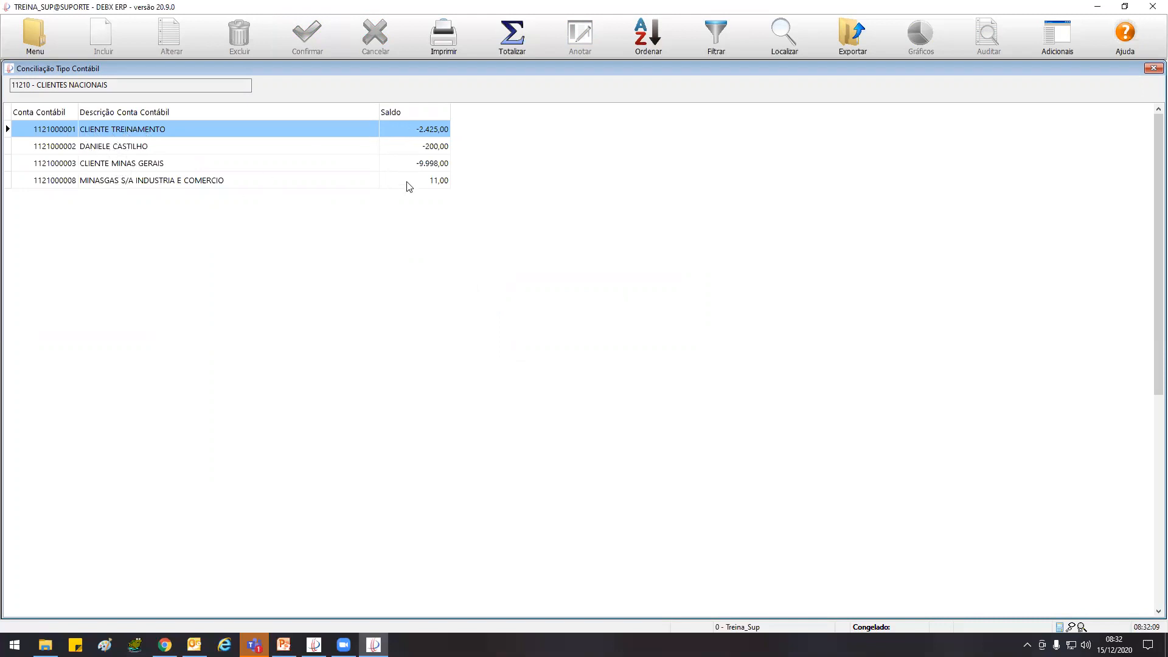
pyautogui.doubleClick(139, 128)
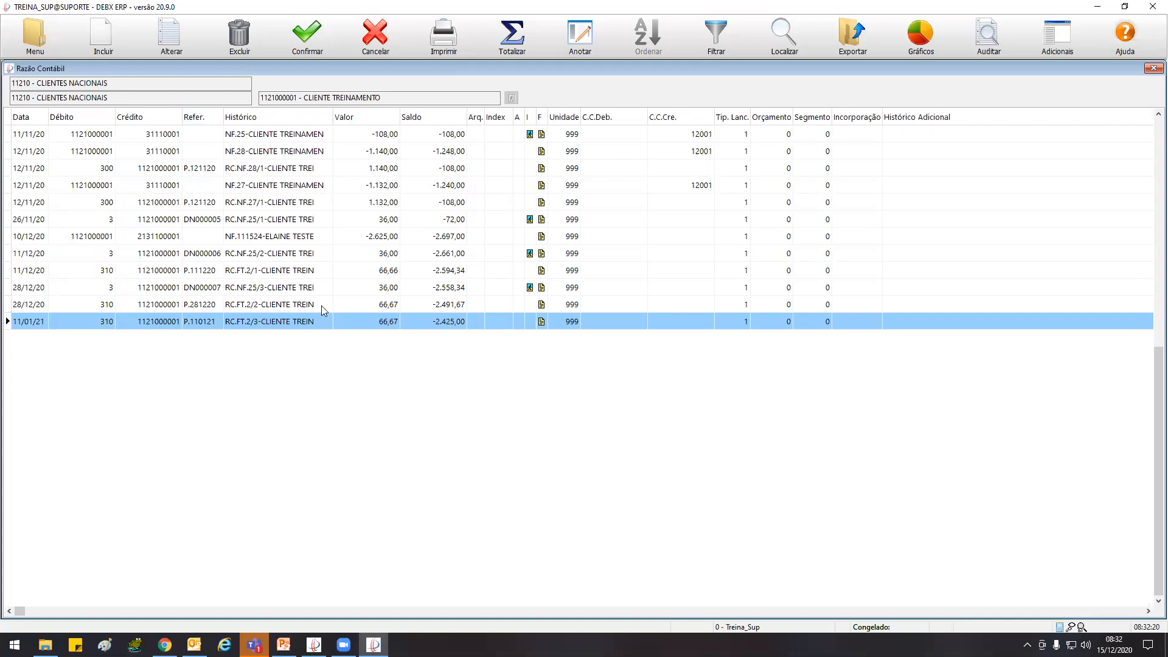
pyautogui.press('Escape')
pyautogui.click(42, 34)
pyautogui.click(97, 126)
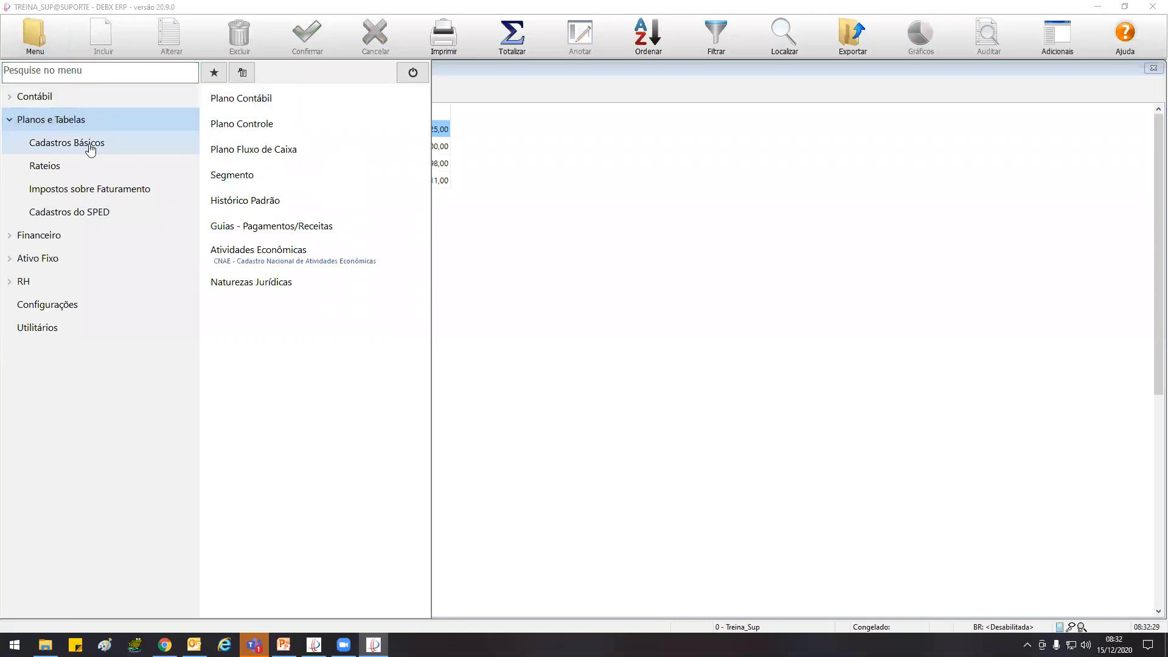
pyautogui.click(74, 101)
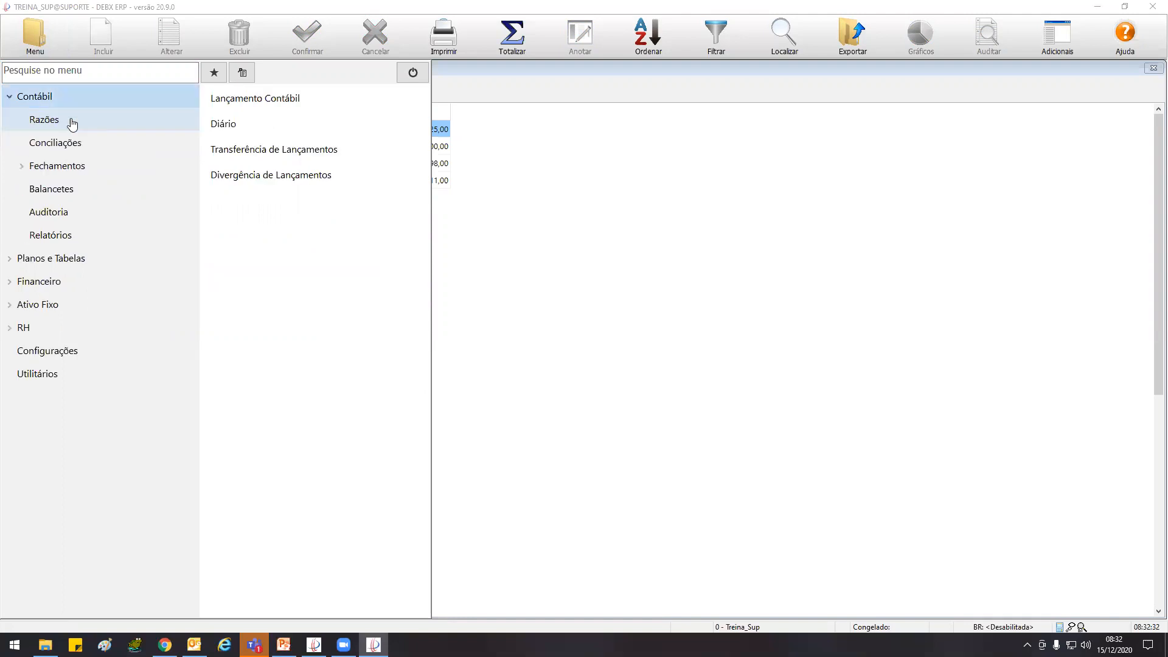
pyautogui.click(71, 123)
pyautogui.click(281, 104)
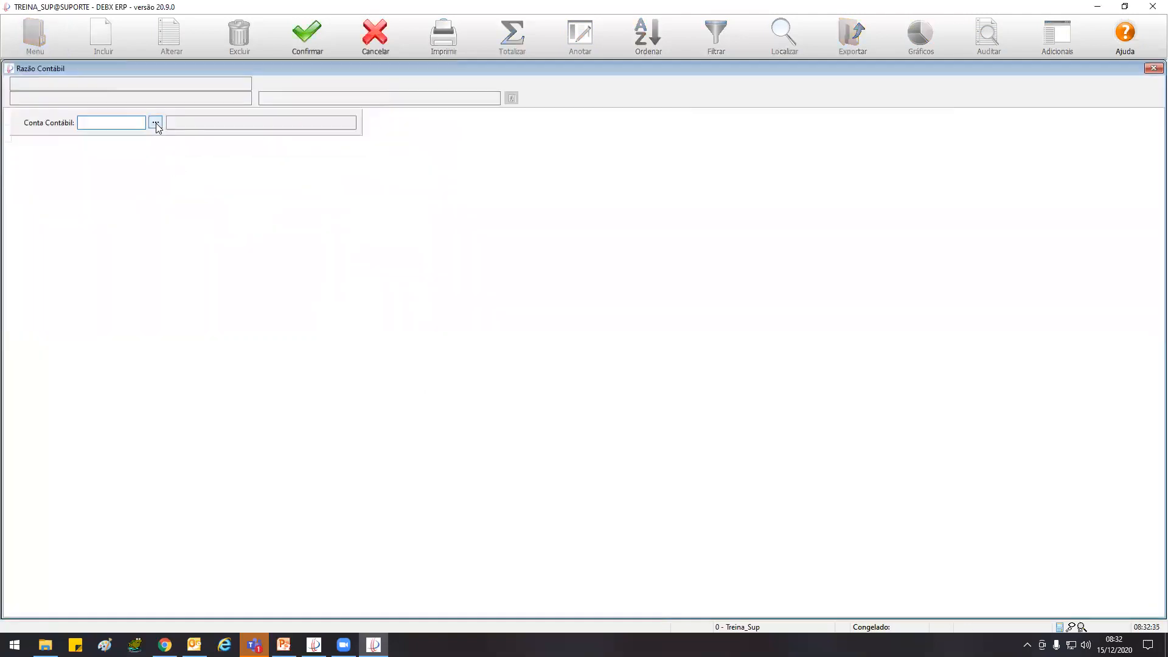
pyautogui.click(156, 122)
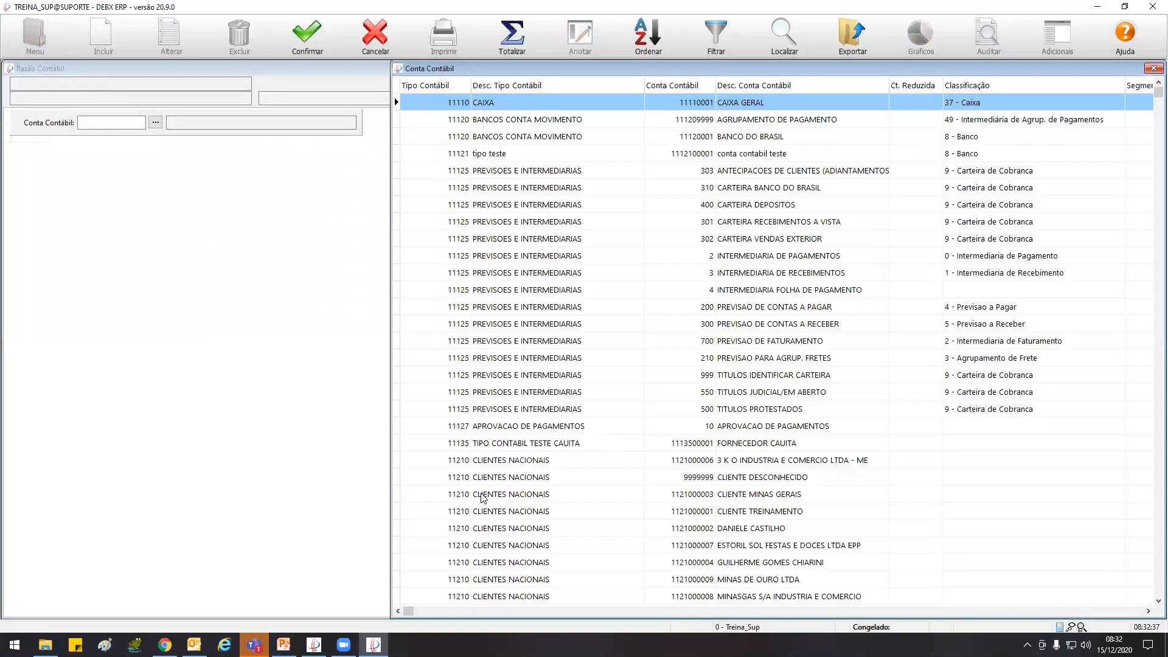
pyautogui.click(785, 567)
pyautogui.scroll(-6, 784, 567)
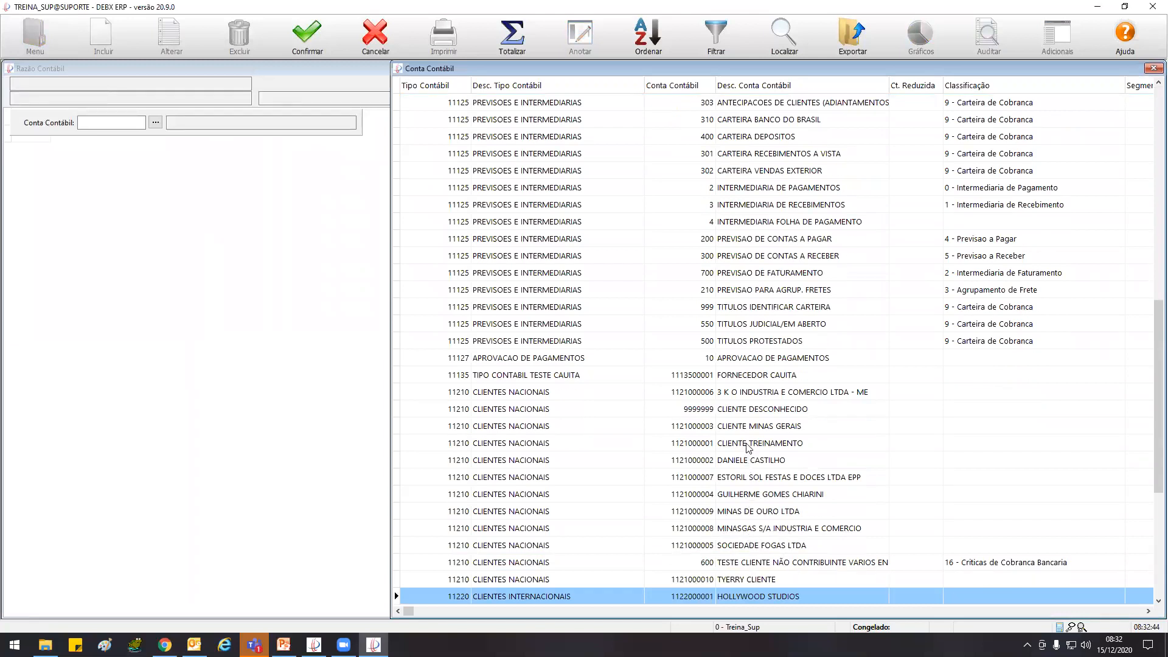
pyautogui.doubleClick(754, 545)
pyautogui.click(315, 28)
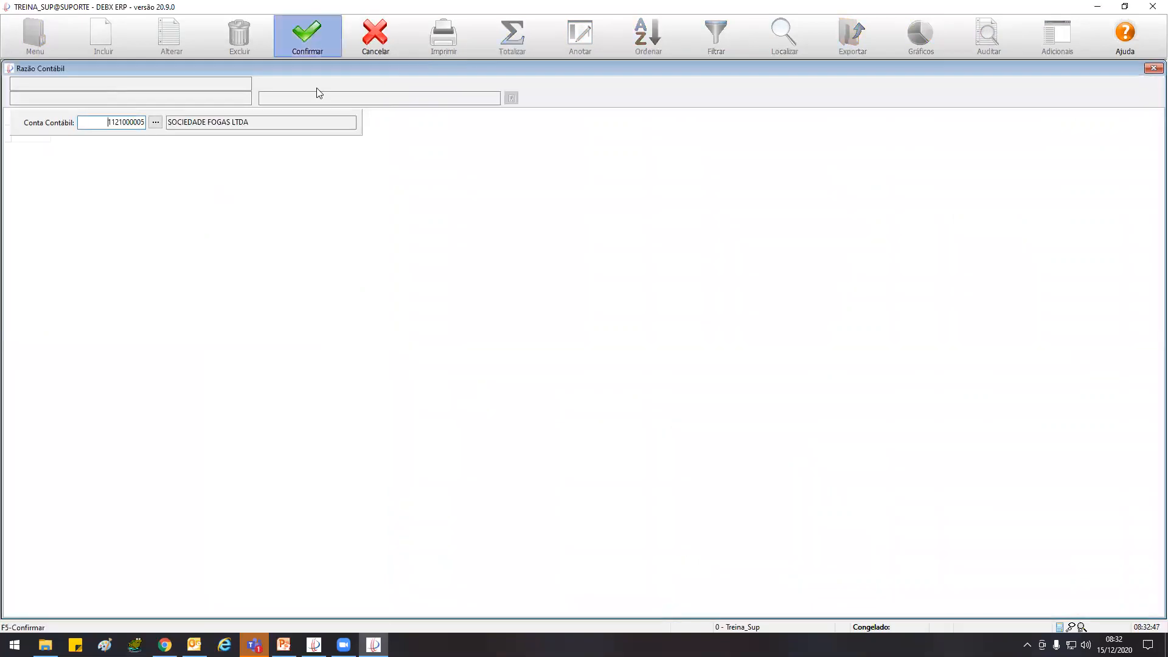
pyautogui.doubleClick(5, 71)
# Open the ledger of MINASGAS S/A INDUSTRIA E COMERCIO from the reconciliation and select the 25/11/20 entry PG.PARTILHA.ICMA46
pyautogui.click(402, 180)
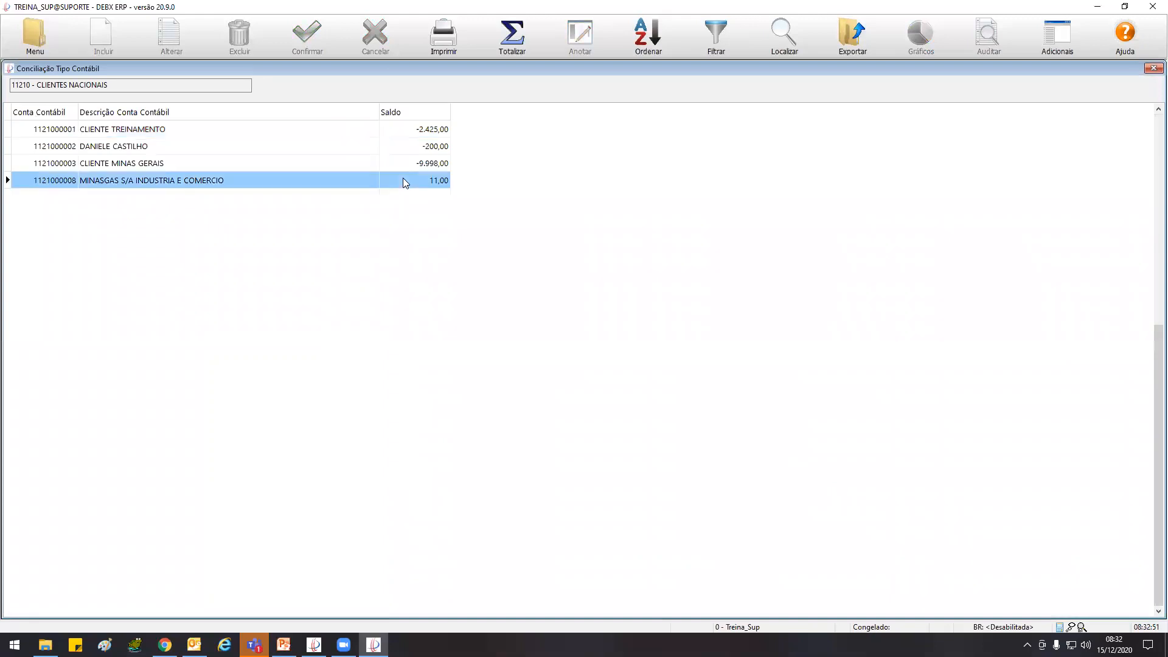
pyautogui.doubleClick(402, 180)
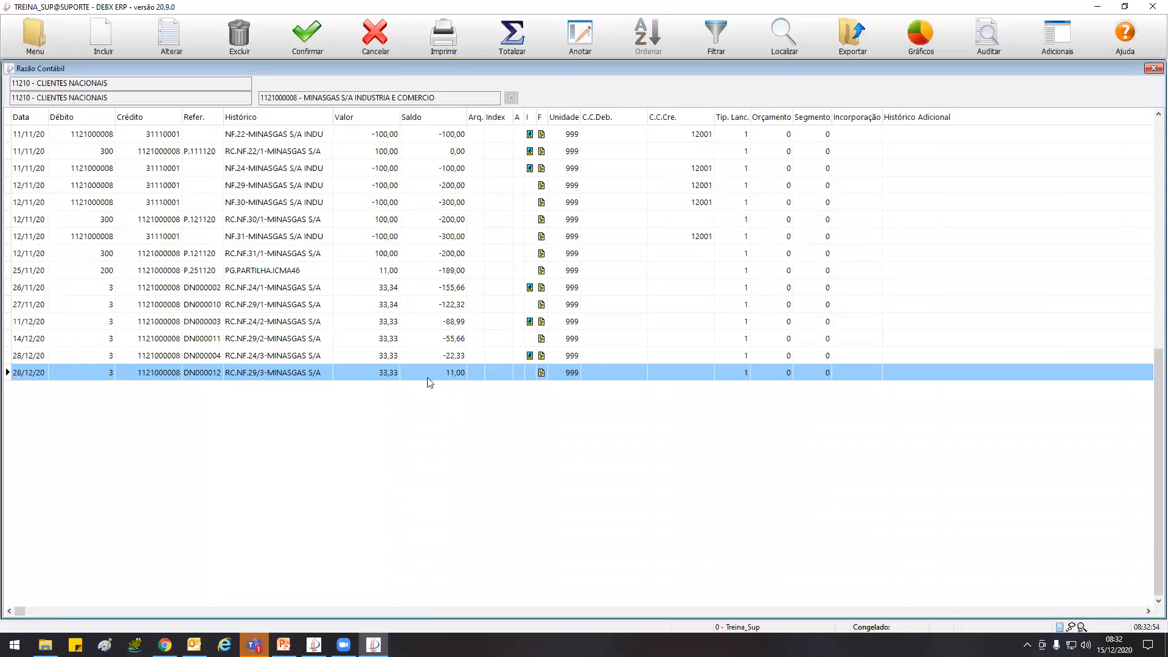
pyautogui.click(313, 270)
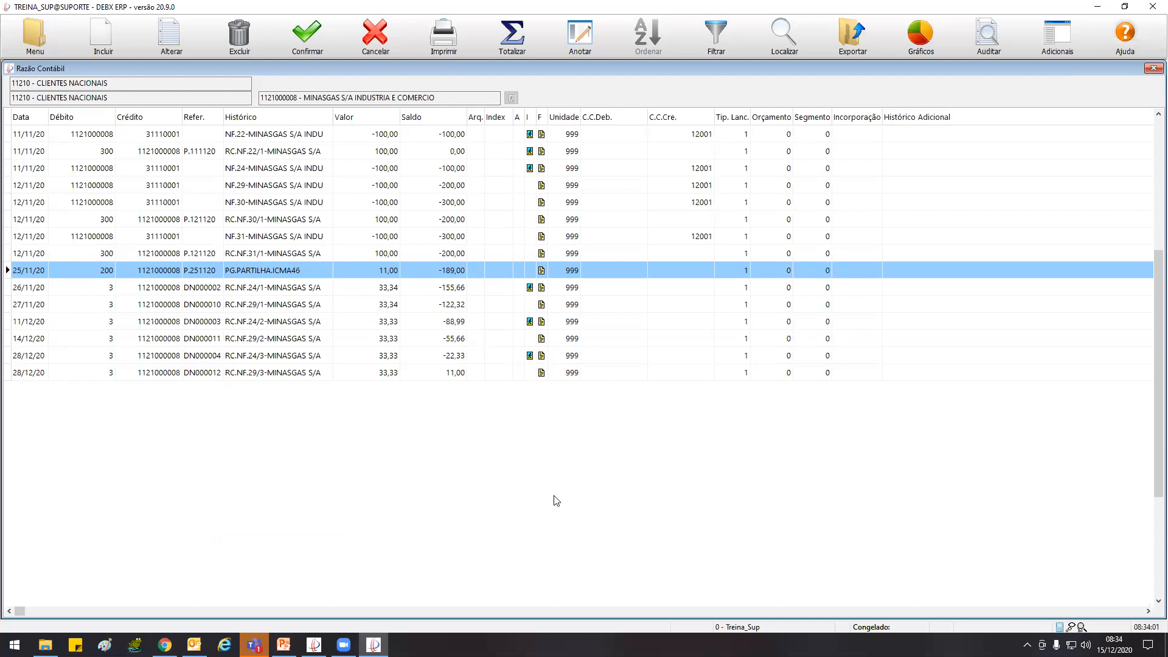
# Examine the MINASGAS ledger, comparing the NF.22 and NF.24 invoice entries with their receipt entries and the debit and credit accounts
pyautogui.click(367, 152)
pyautogui.click(373, 140)
pyautogui.click(372, 152)
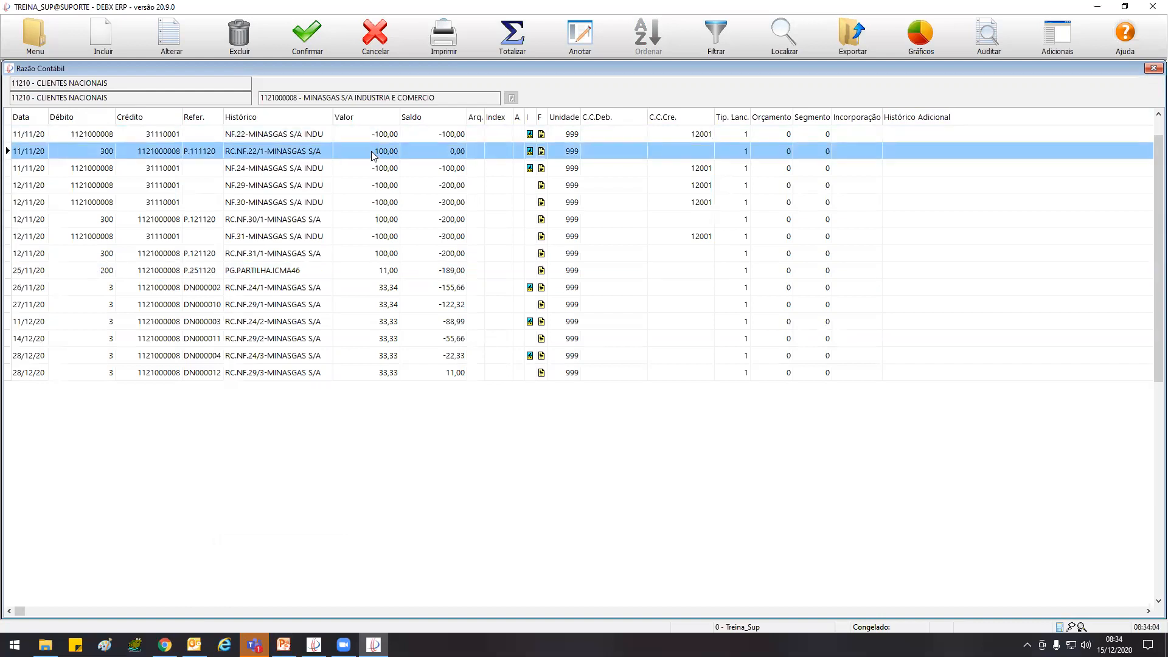
pyautogui.click(151, 140)
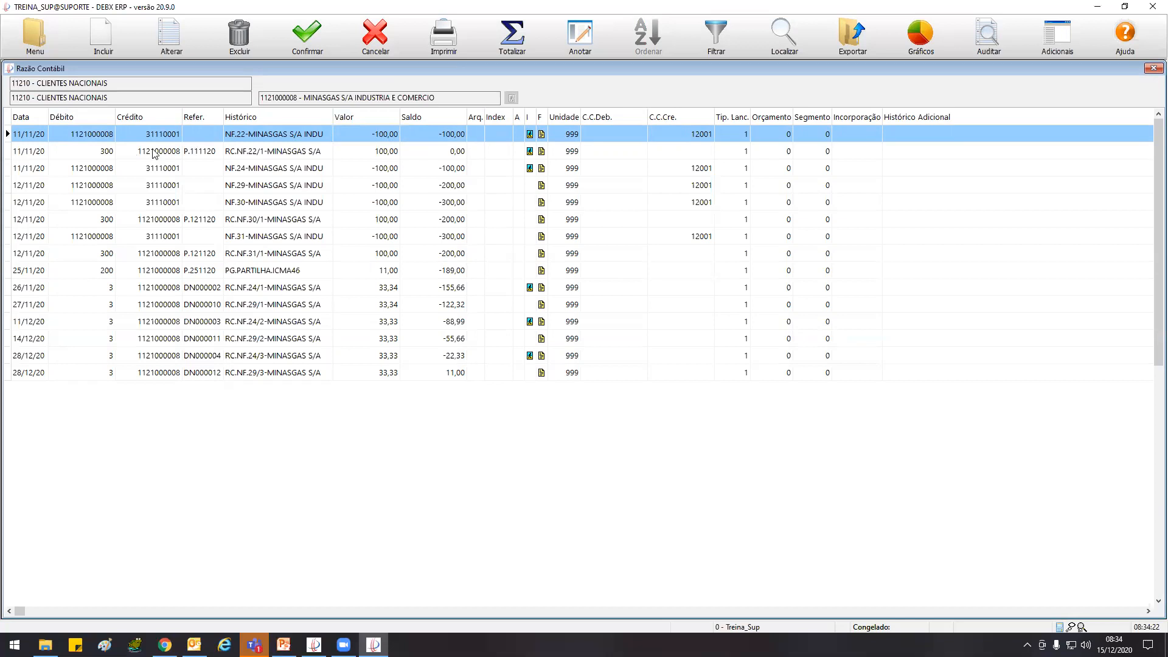
pyautogui.click(254, 152)
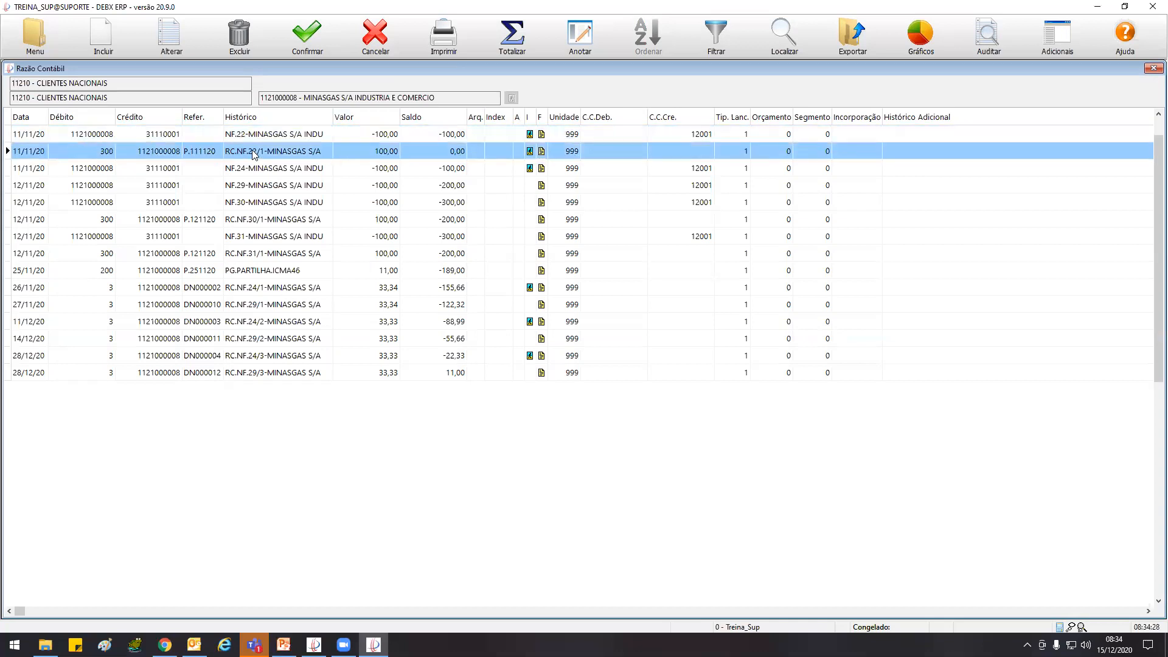
pyautogui.click(255, 170)
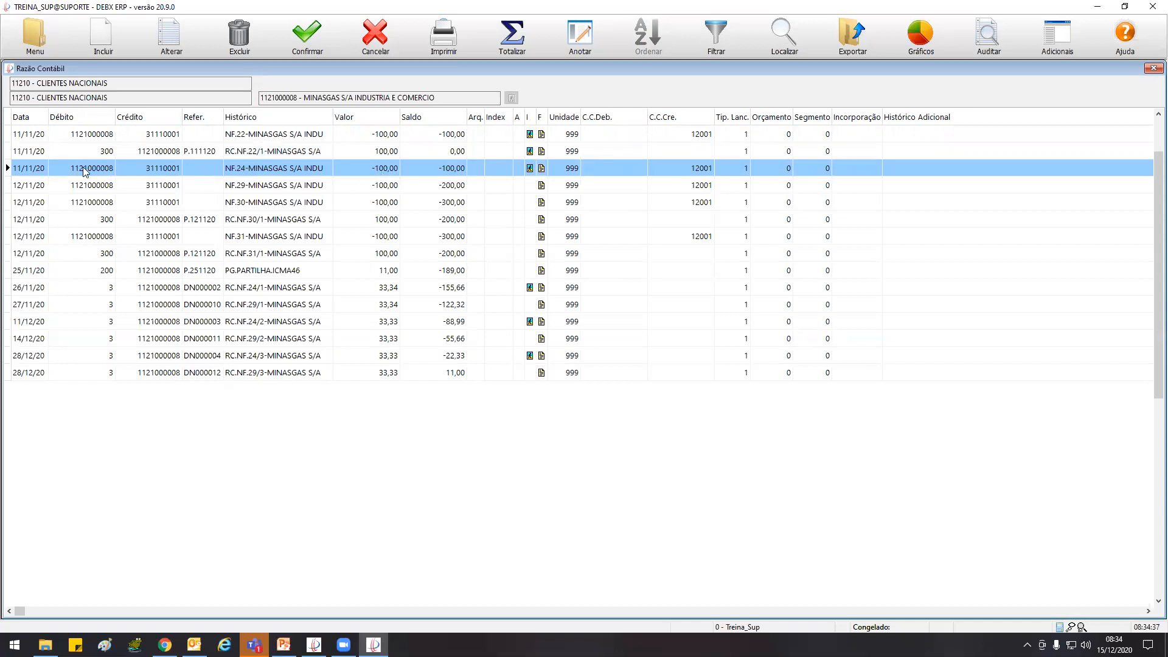
pyautogui.click(142, 259)
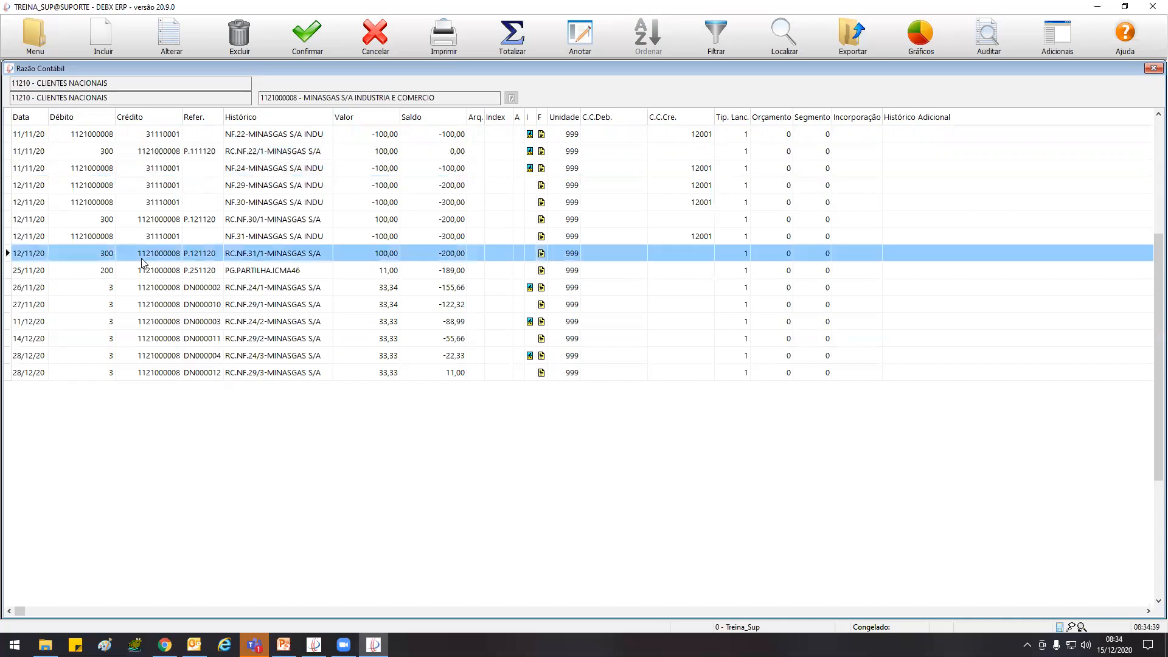
pyautogui.click(167, 172)
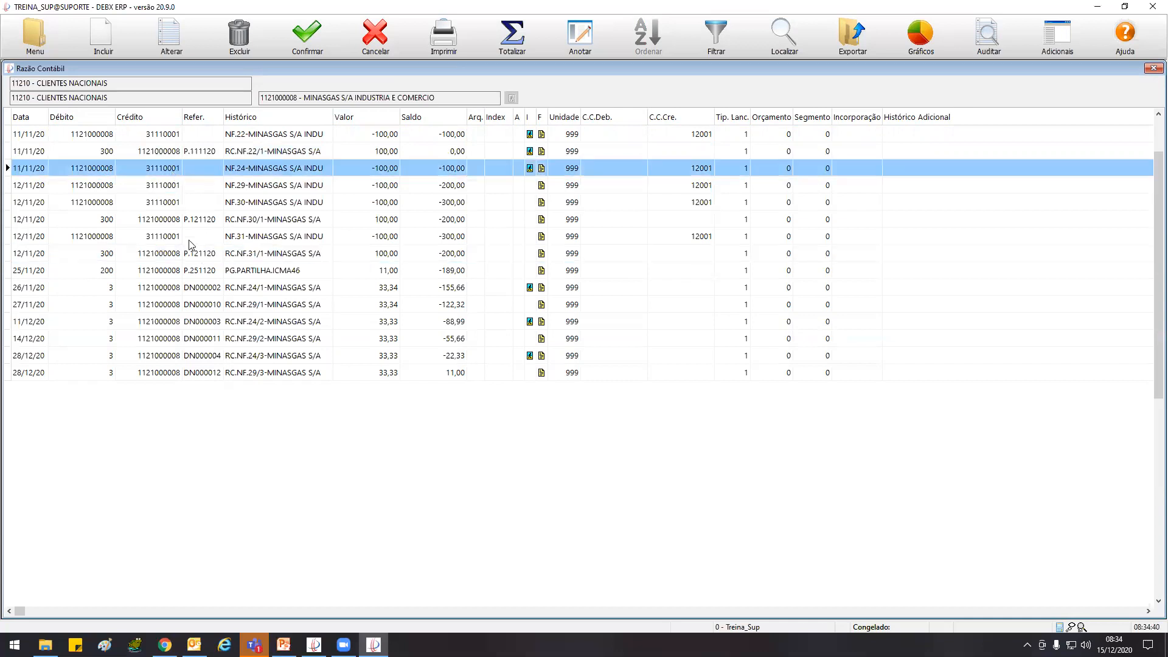
pyautogui.click(148, 255)
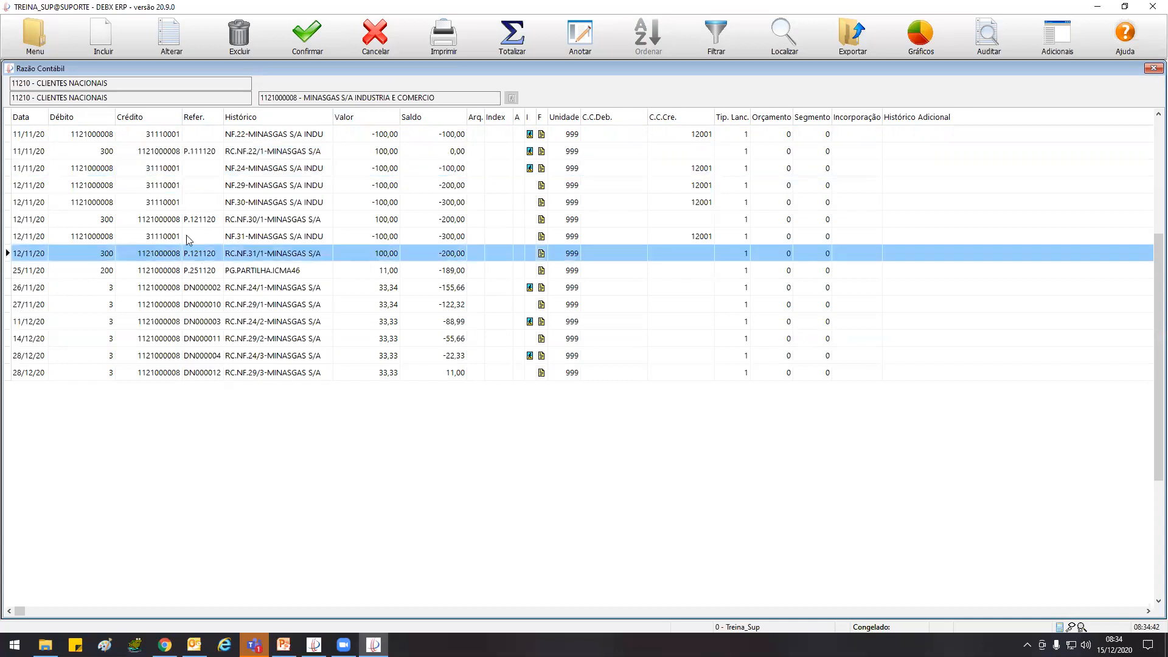
# Examine the NF.29, NF.30 and NF.31 entries against their receipts, ending at the 25/11/20 entry PG.PARTILHA.ICMA46
pyautogui.click(238, 185)
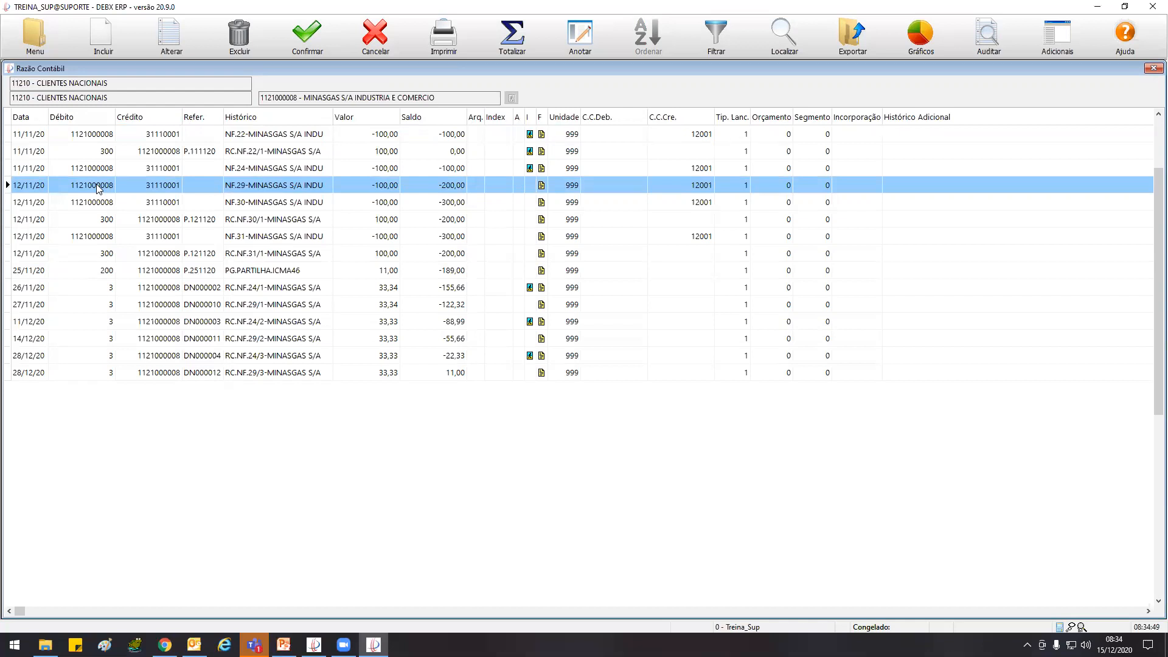
pyautogui.click(262, 343)
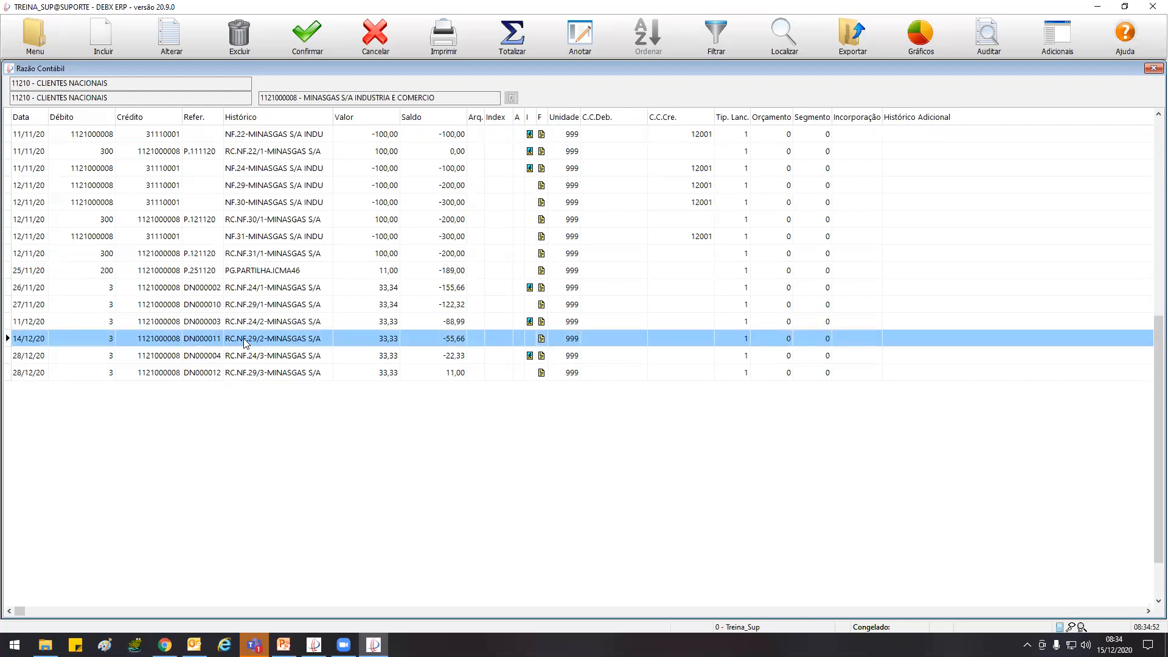
pyautogui.click(258, 205)
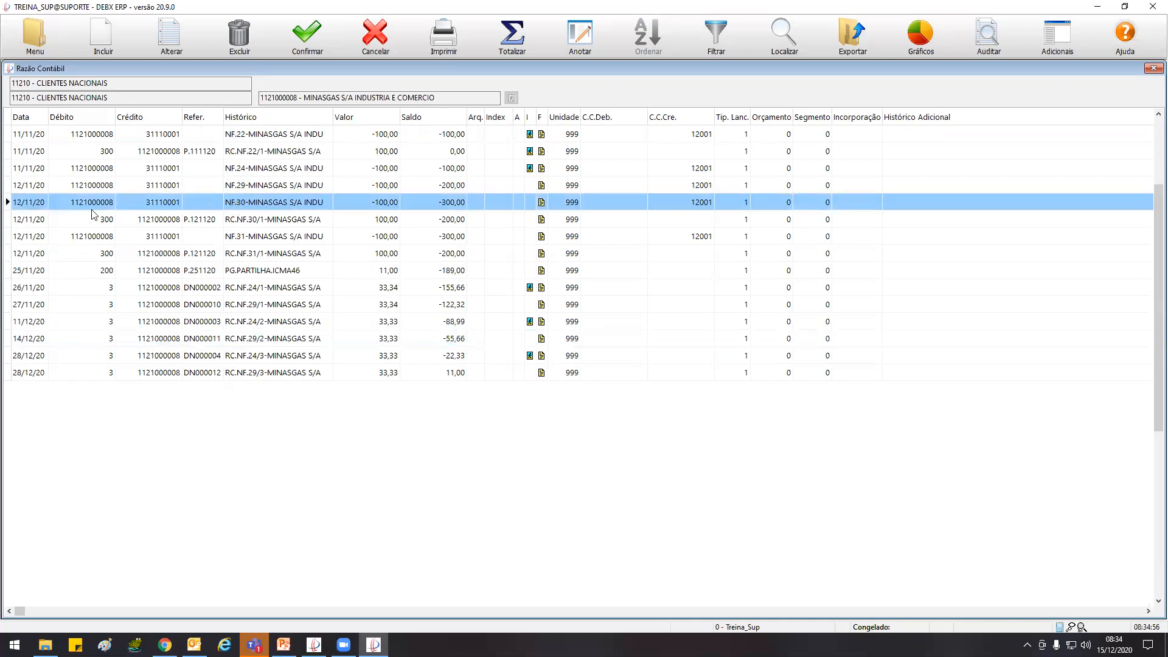
pyautogui.click(248, 222)
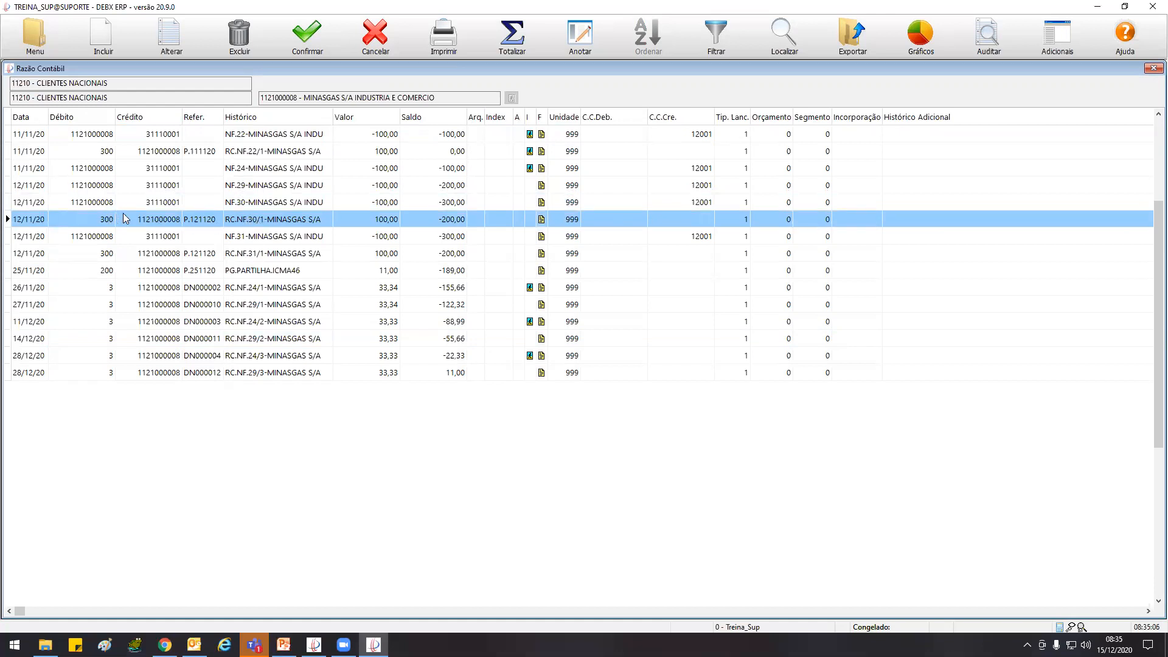
pyautogui.click(247, 237)
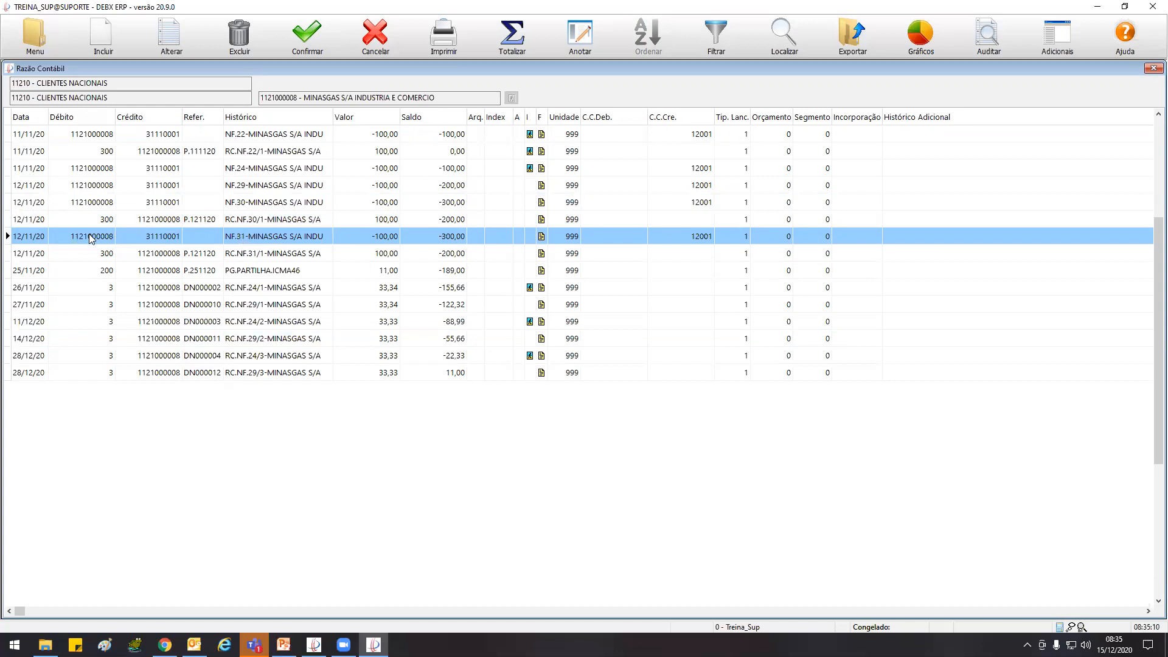
pyautogui.click(160, 256)
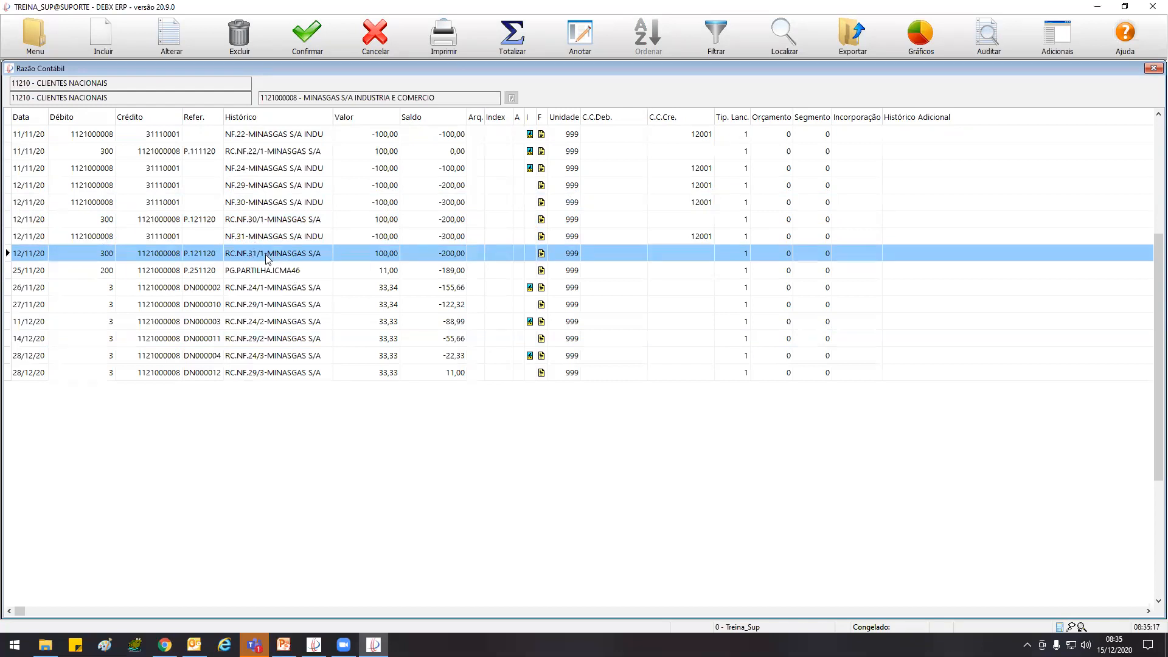
pyautogui.click(257, 271)
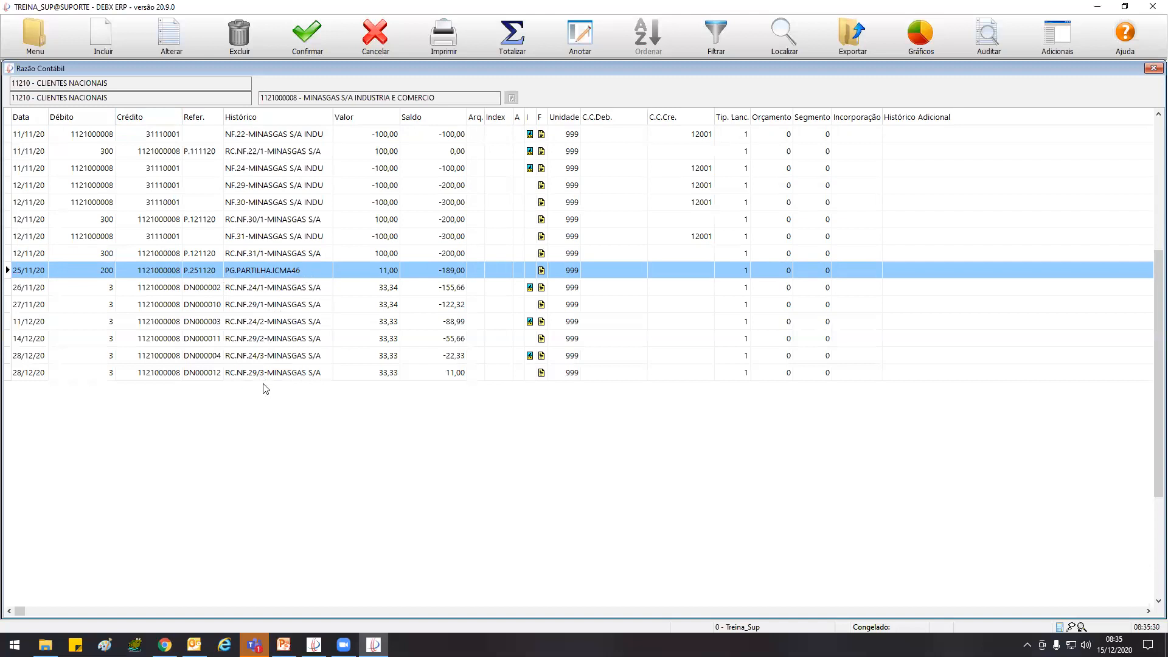
pyautogui.click(108, 24)
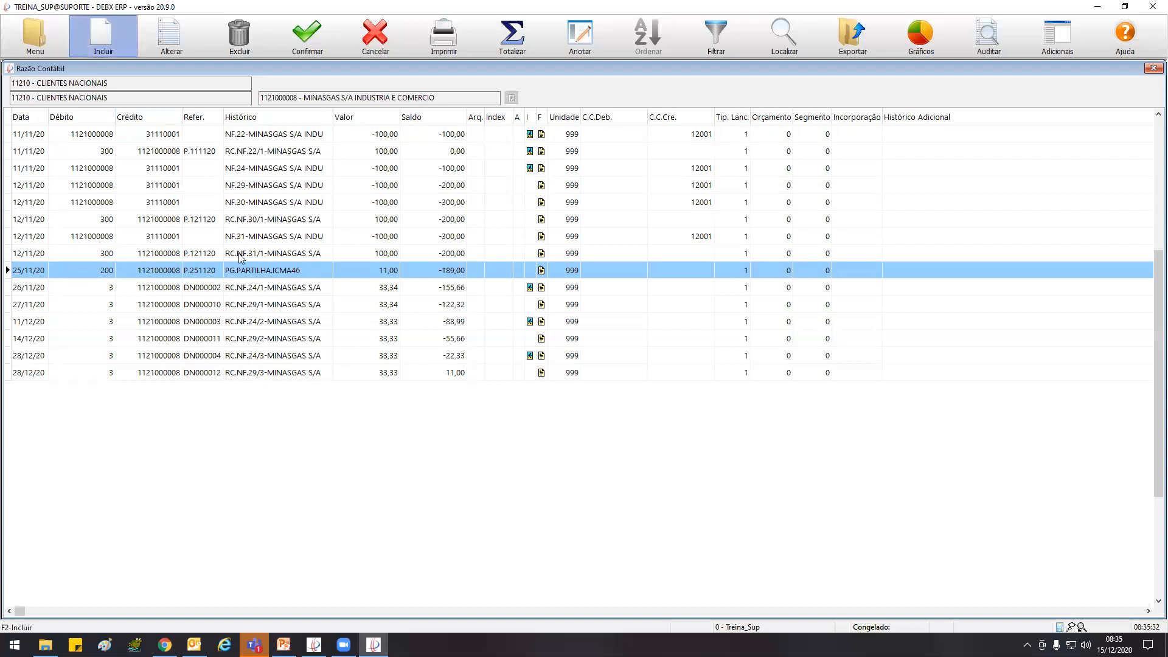
pyautogui.write('251120')
pyautogui.press('Return')
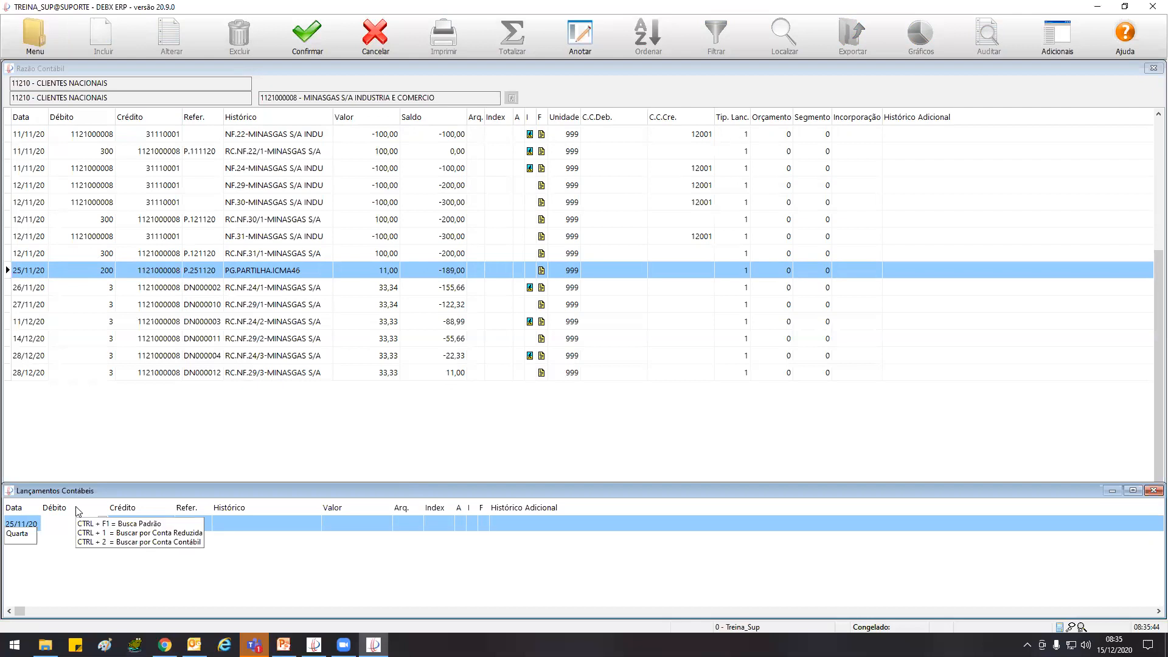
pyautogui.write('210')
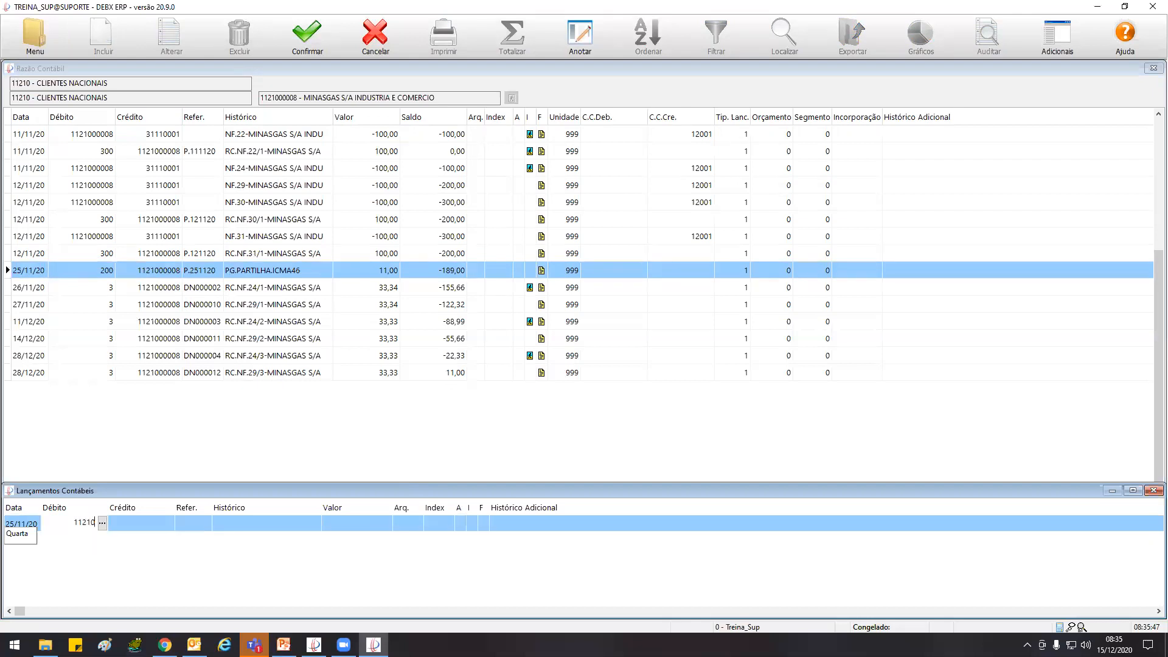
pyautogui.write('00008')
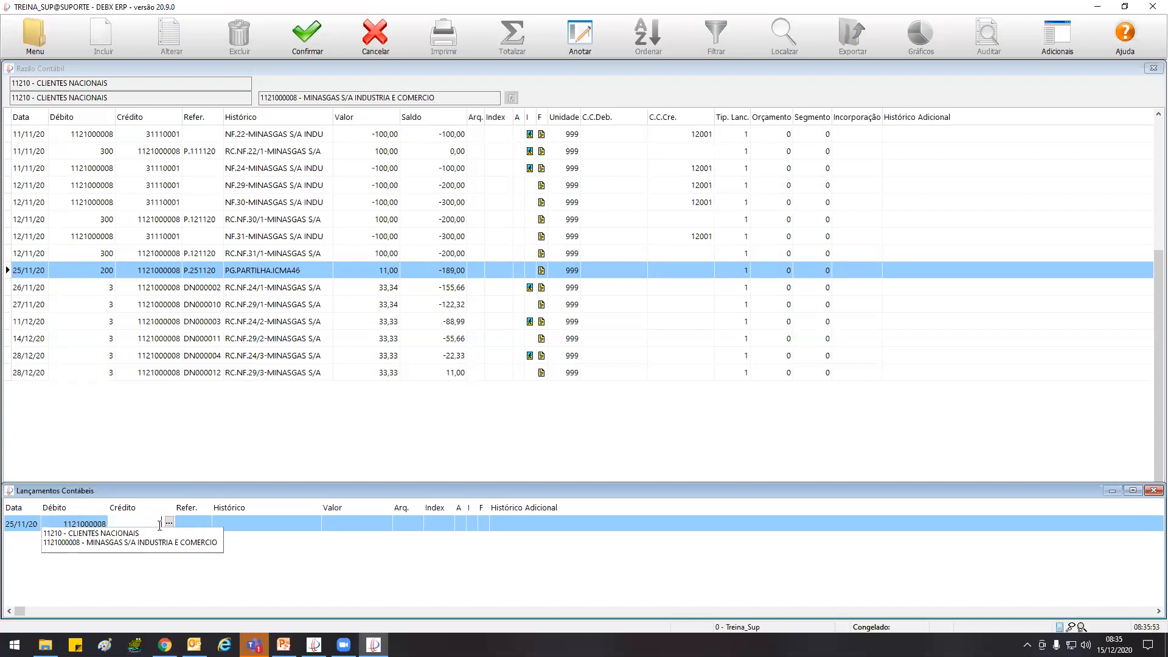
pyautogui.write('31110001')
pyautogui.press('Return')
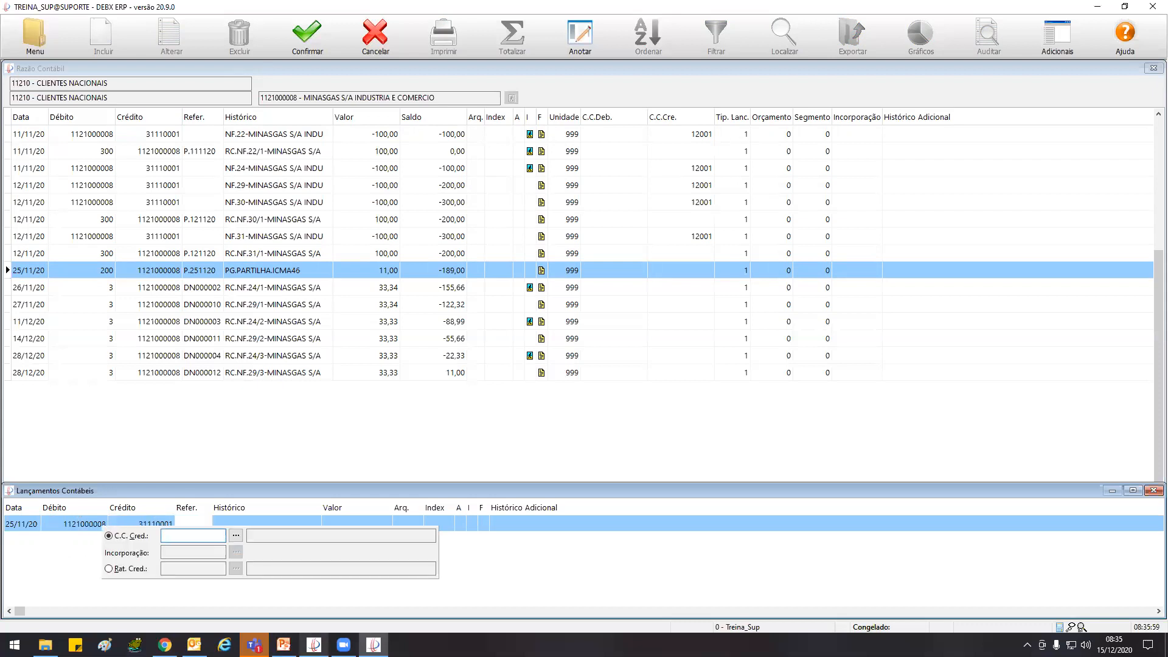
pyautogui.press('Return')
# Complete the entry with the history "teste conciliação" and value 11,00, and close Lançamentos Contábeis
pyautogui.press('Return')
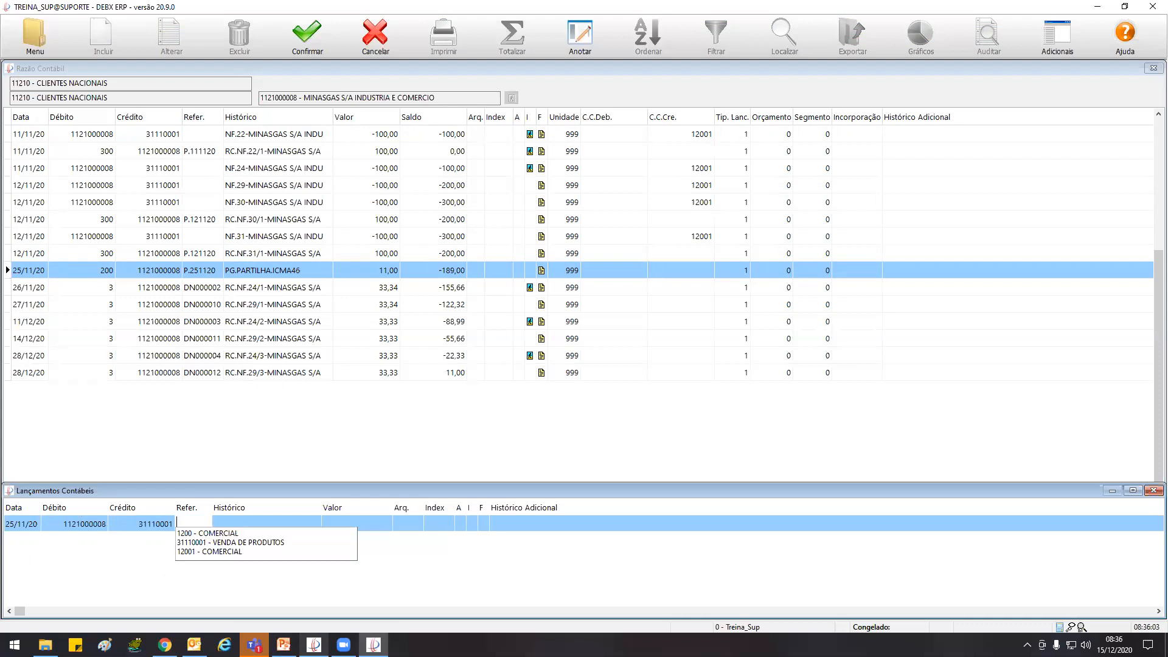
pyautogui.write('teste conciliação')
pyautogui.press('Return')
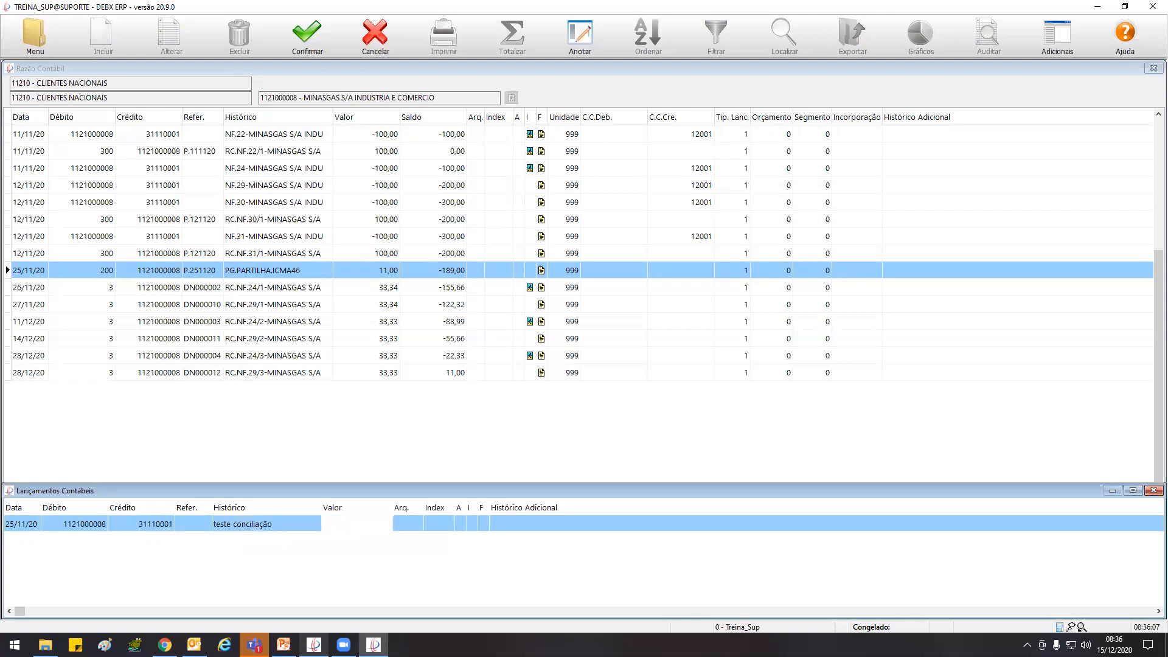
pyautogui.write('11')
pyautogui.press('Return')
pyautogui.press('Return')
pyautogui.press('Return')
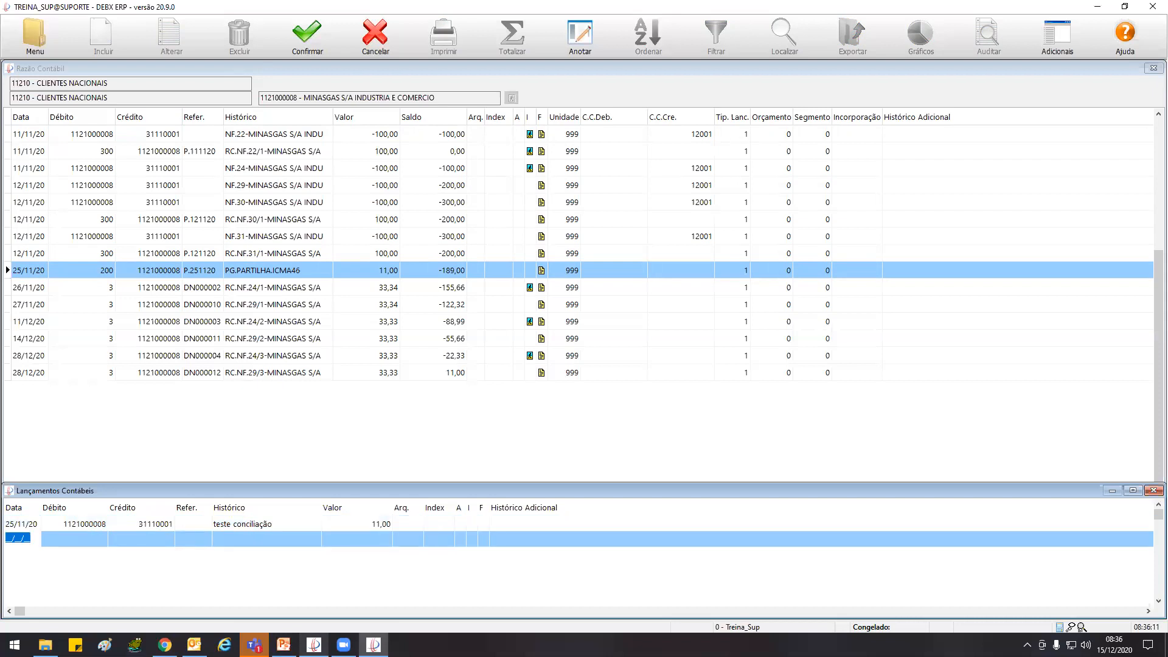
pyautogui.click(1152, 490)
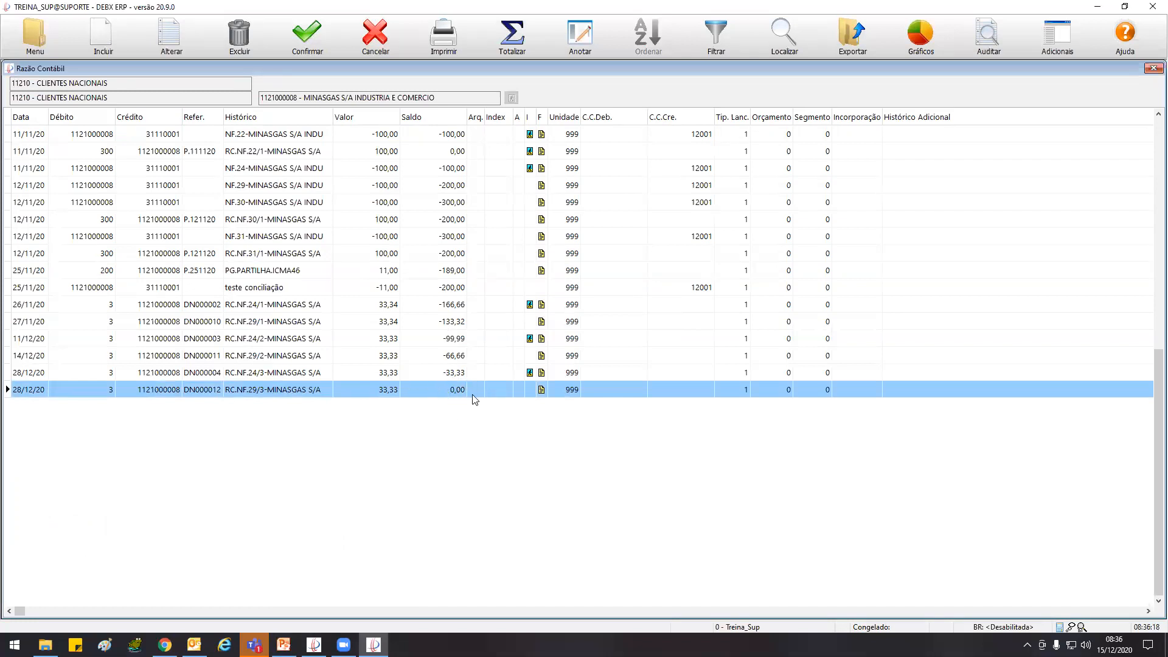
# Close the ledger and the old reconciliation, and regenerate the Conciliação Tipo Contábil for 11210 - CLIENTES NACIONAIS
pyautogui.click(375, 36)
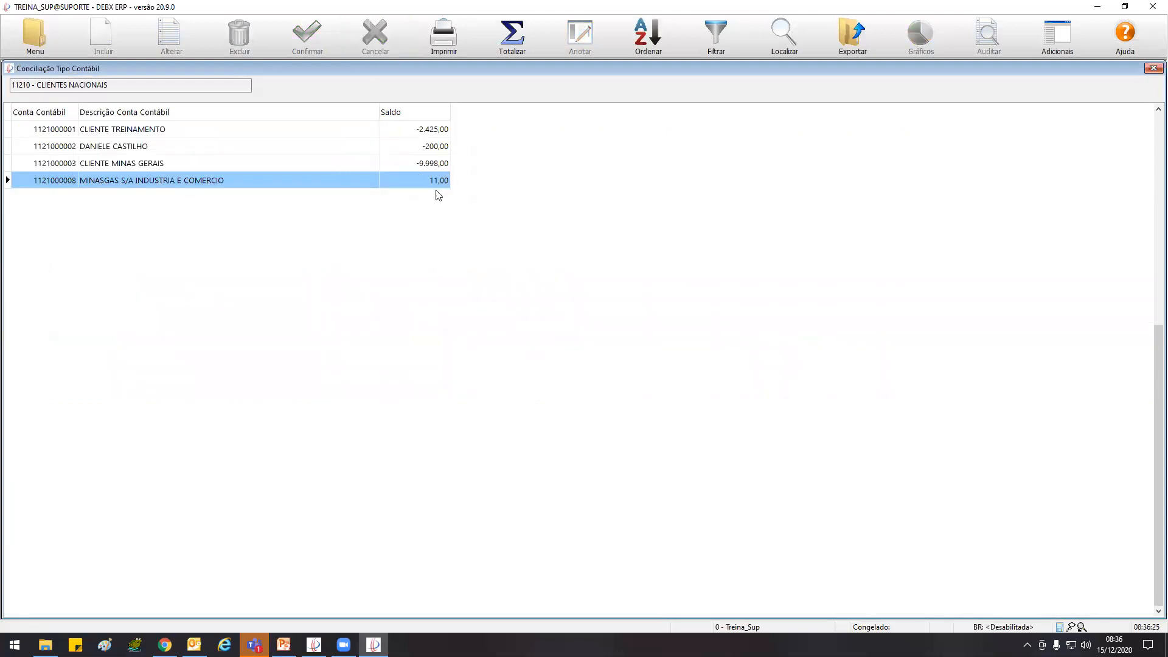
pyautogui.doubleClick(11, 68)
pyautogui.click(21, 35)
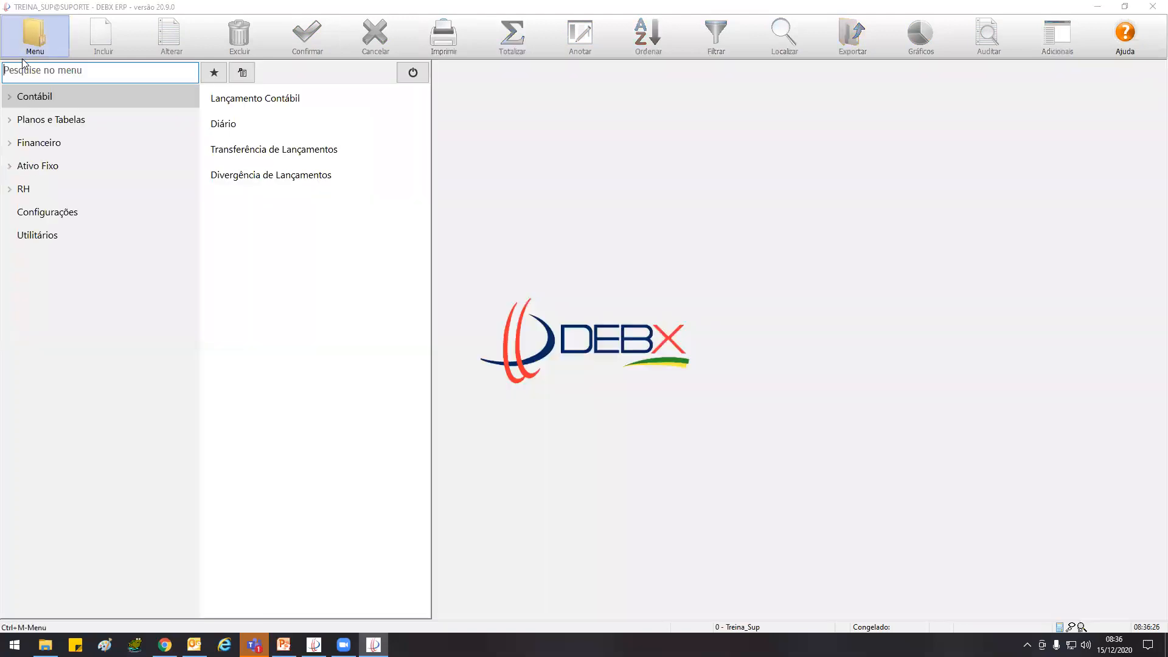
pyautogui.click(48, 99)
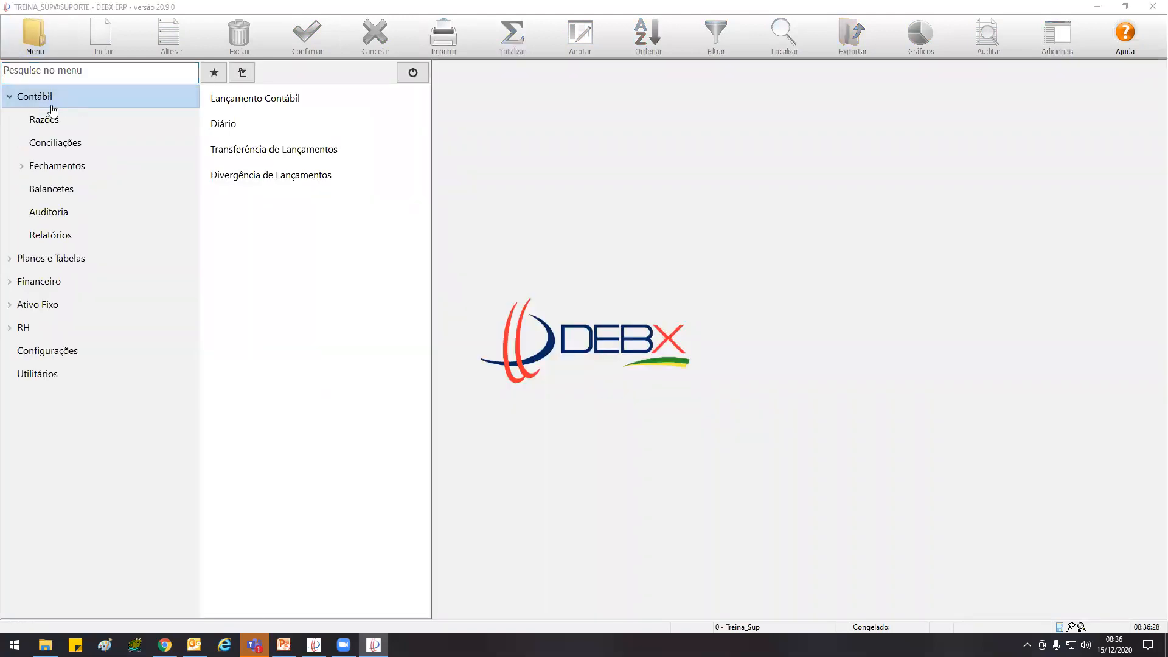
pyautogui.click(55, 143)
pyautogui.click(264, 149)
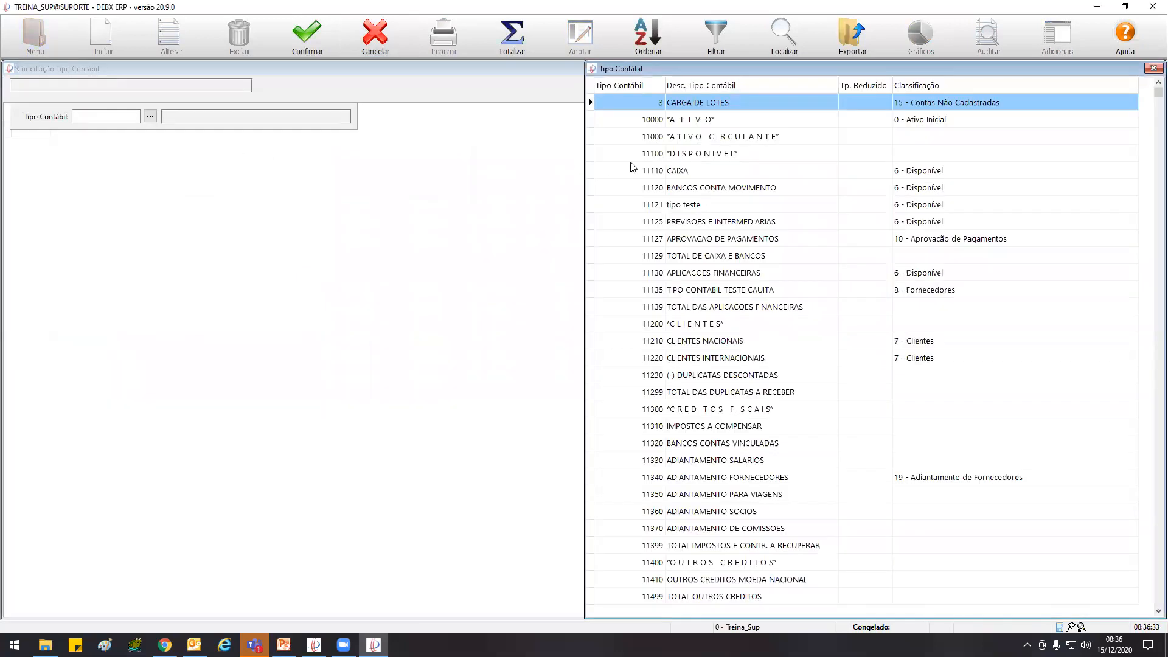
pyautogui.doubleClick(711, 343)
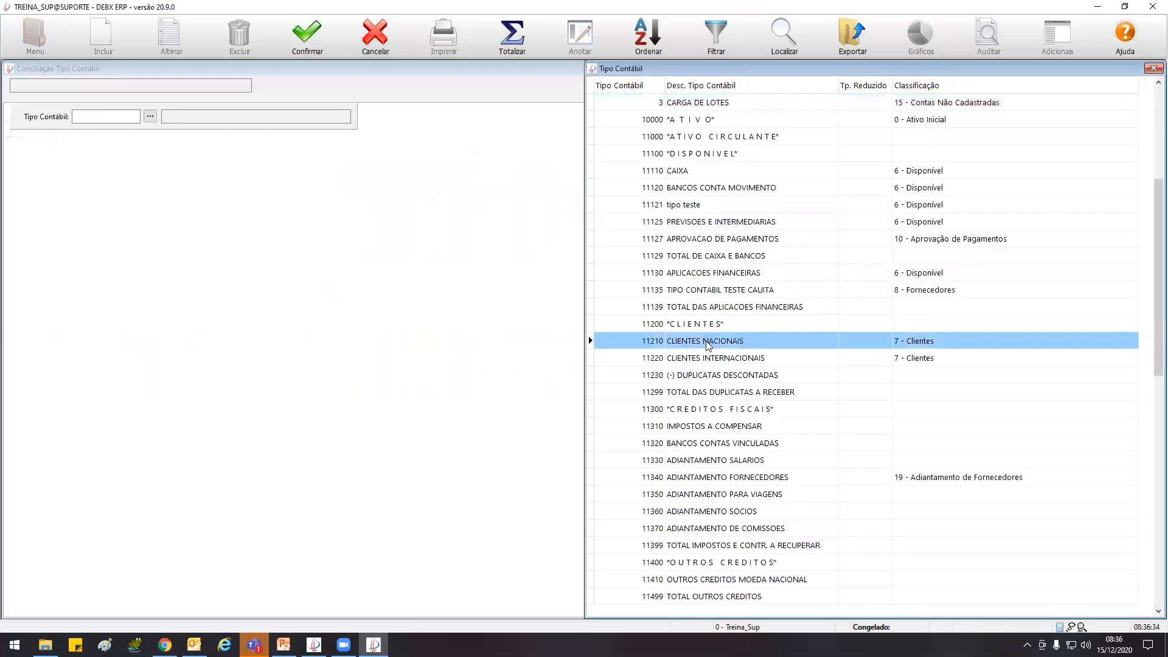
pyautogui.click(302, 51)
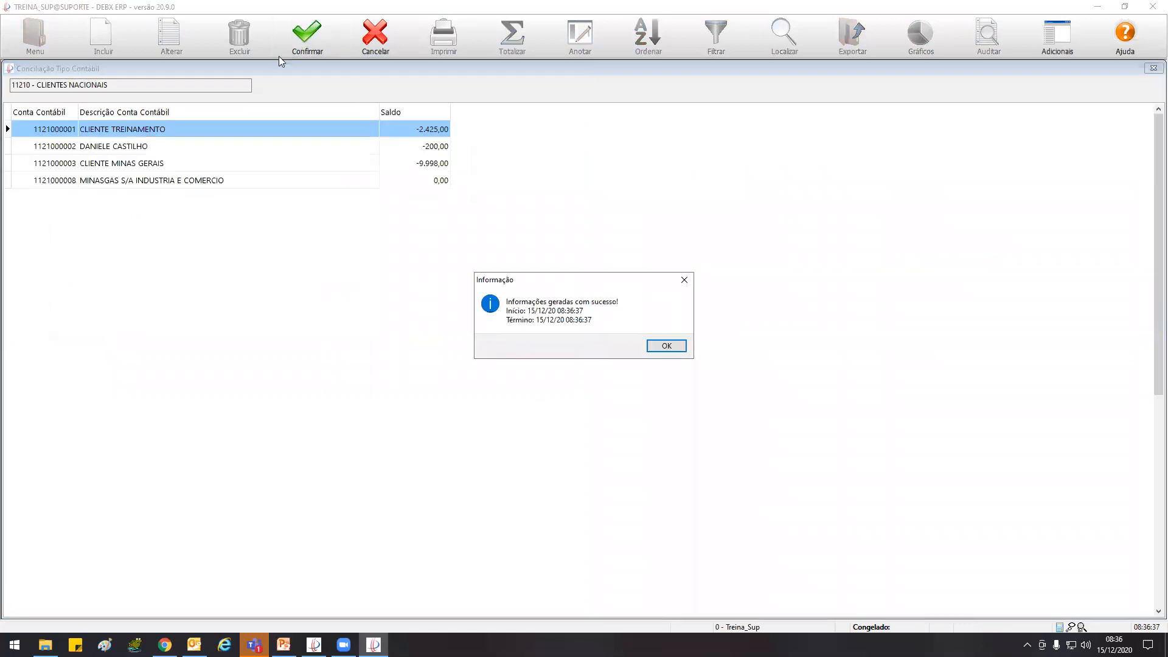
pyautogui.click(669, 347)
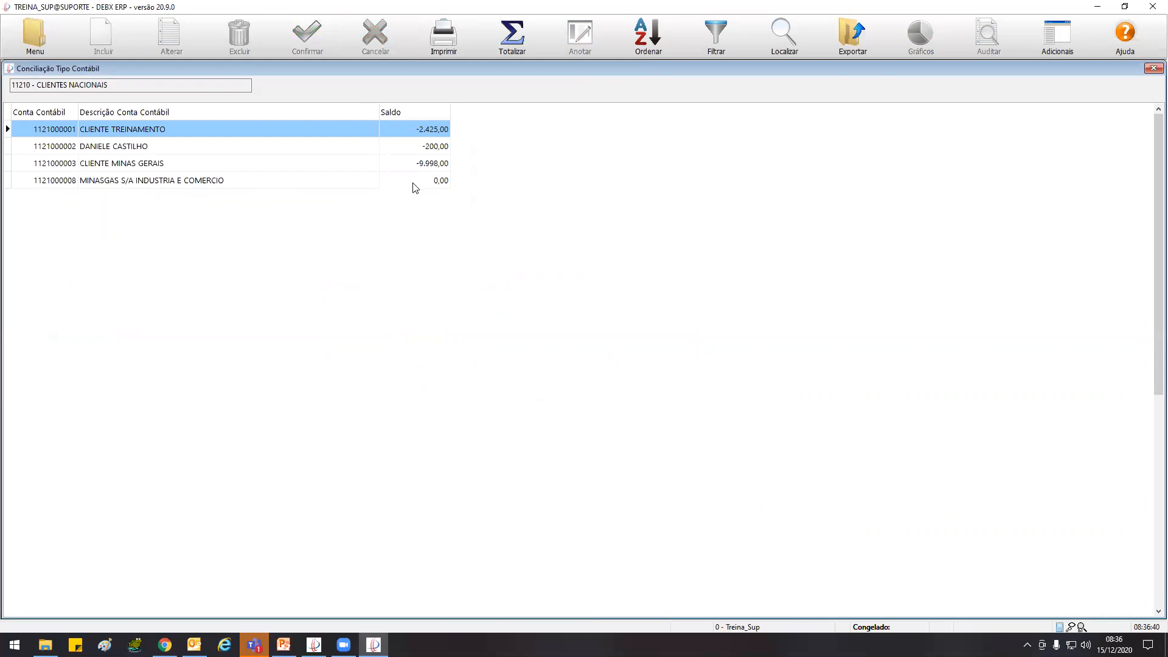
# Check the ledger of MINASGAS S/A INDUSTRIA E COMERCIO from the regenerated reconciliation and return to the list
pyautogui.doubleClick(243, 185)
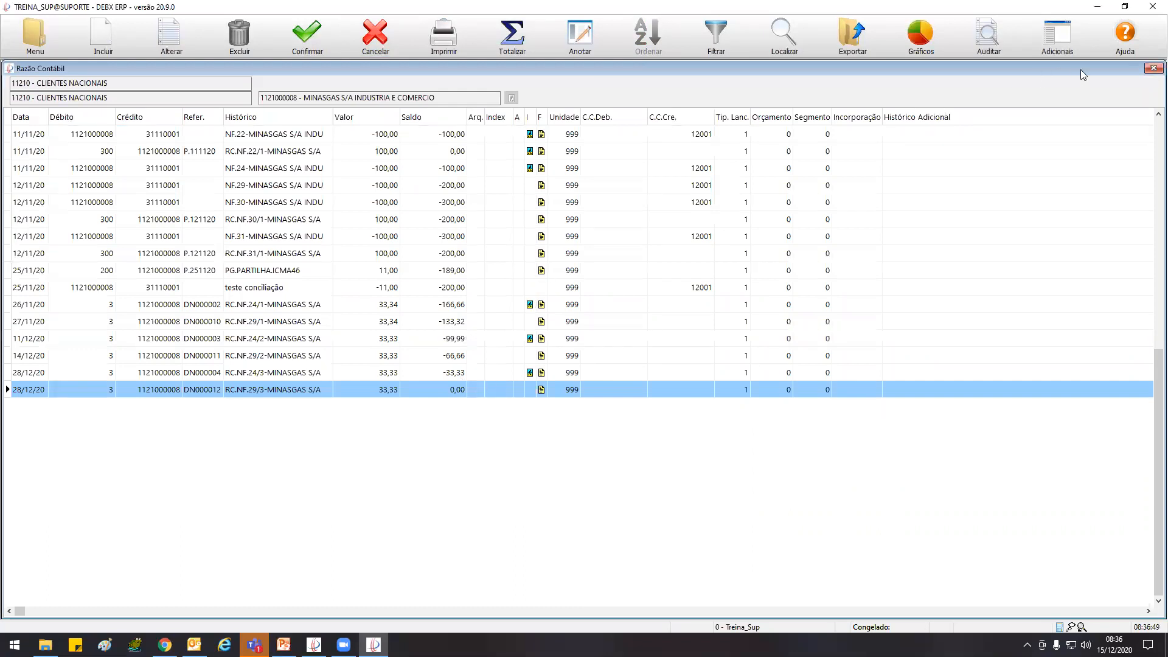
pyautogui.click(1151, 70)
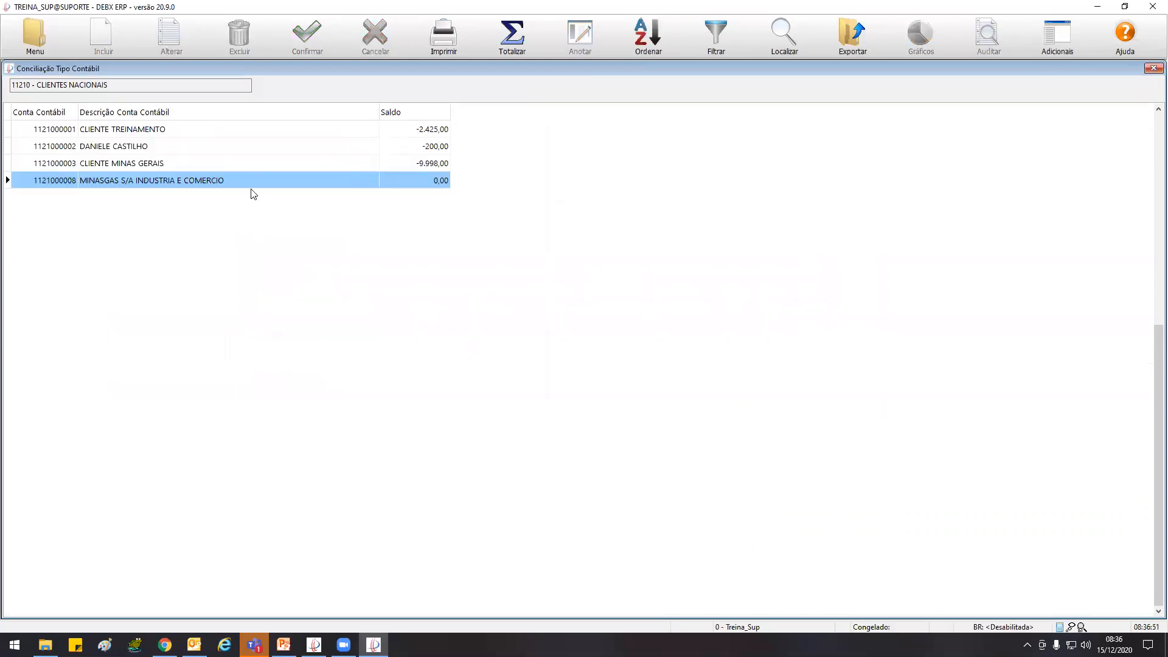
pyautogui.doubleClick(152, 148)
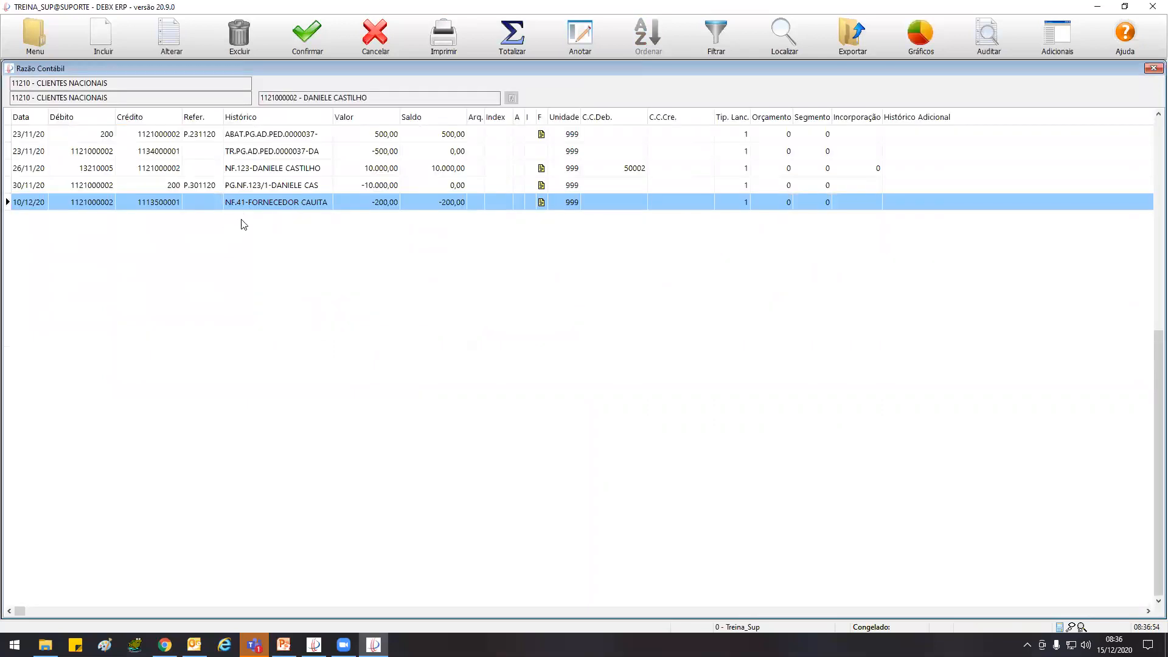
pyautogui.click(156, 138)
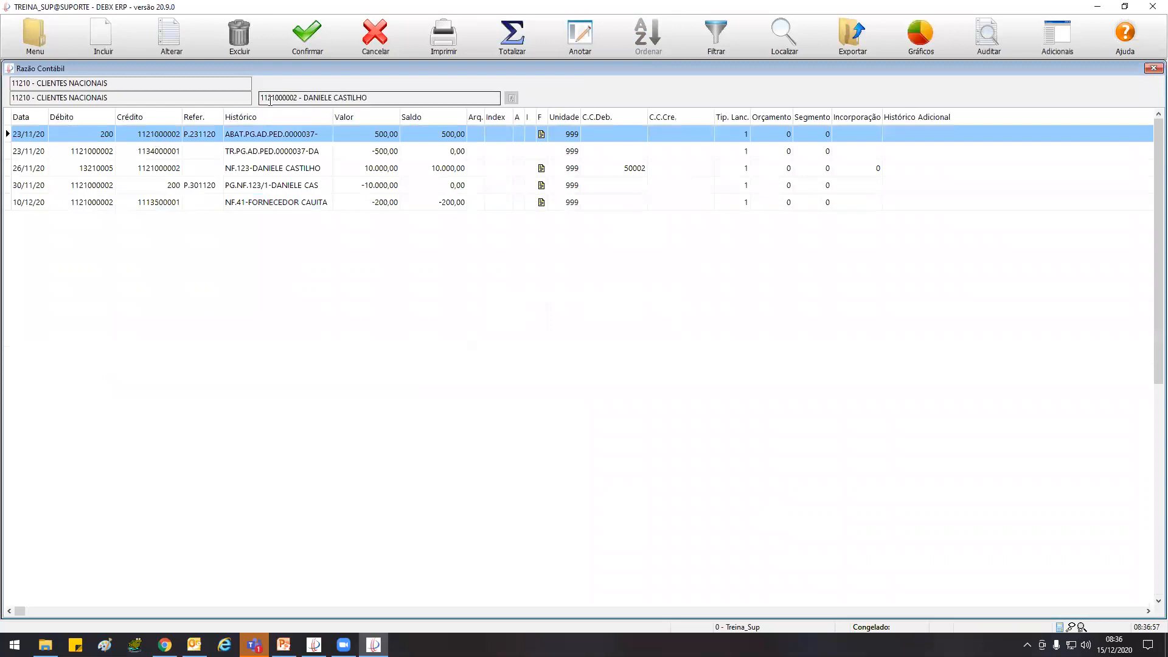
pyautogui.moveTo(293, 97); pyautogui.dragTo(254, 98)
pyautogui.click(293, 96)
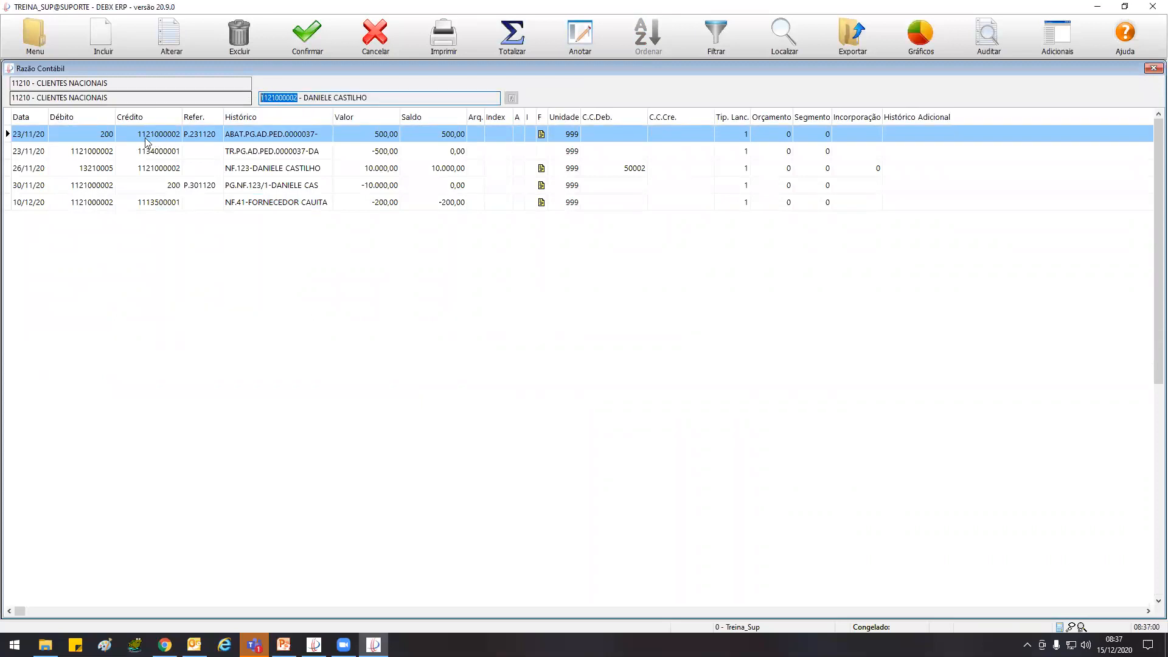
pyautogui.click(154, 136)
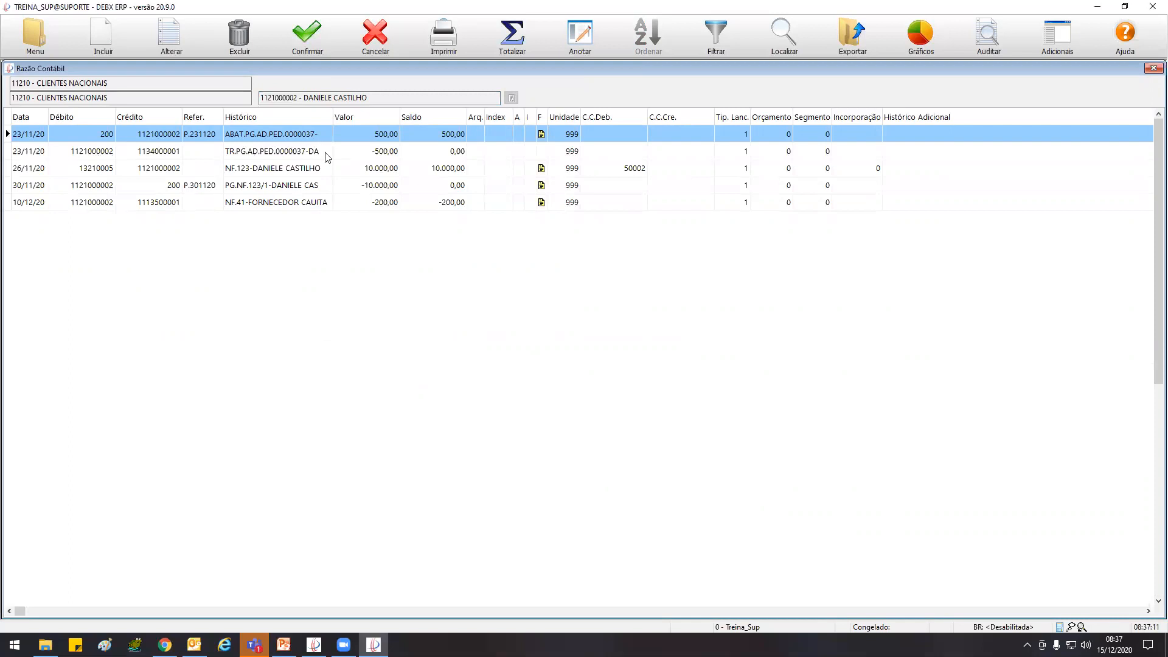
pyautogui.click(258, 171)
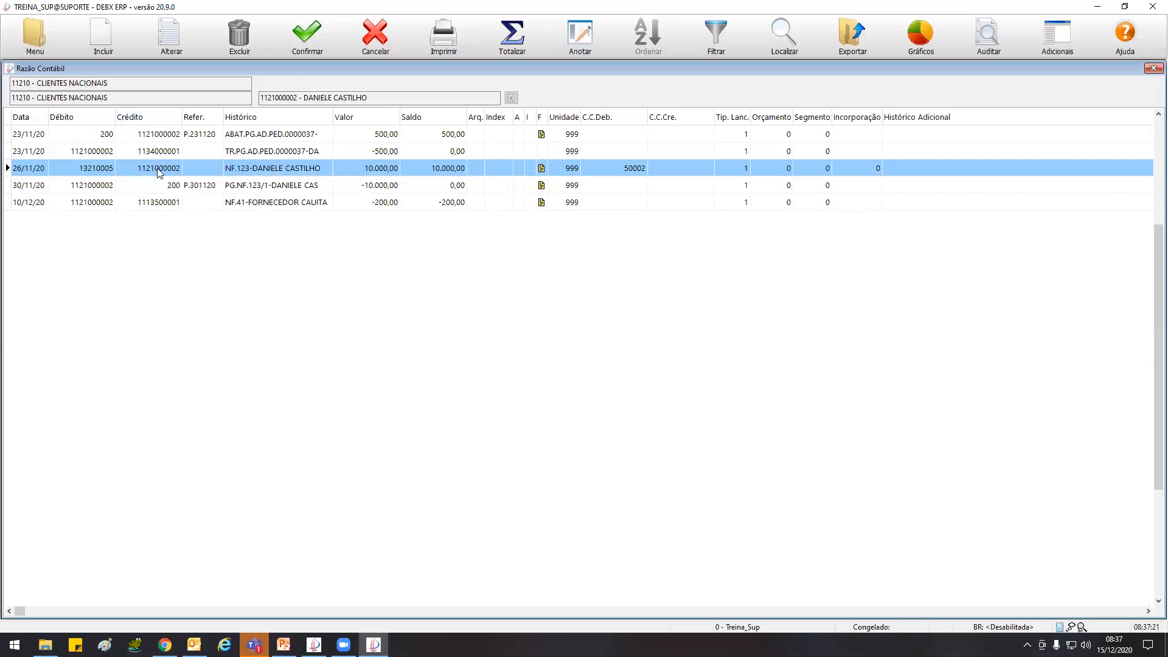
pyautogui.click(111, 184)
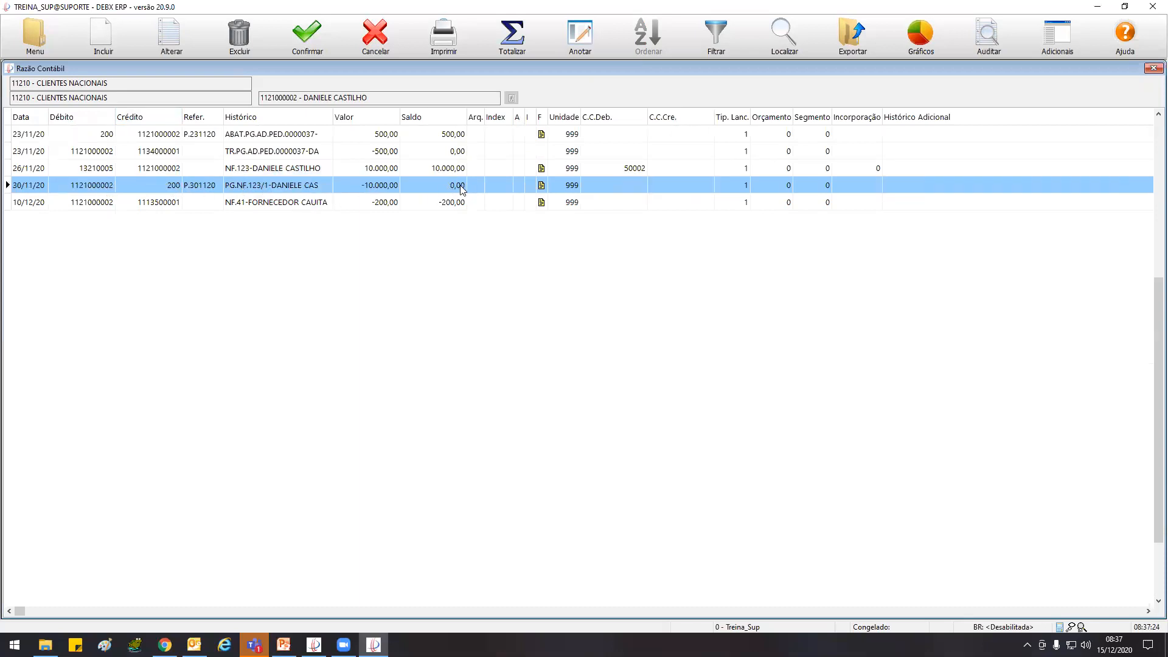
pyautogui.click(275, 203)
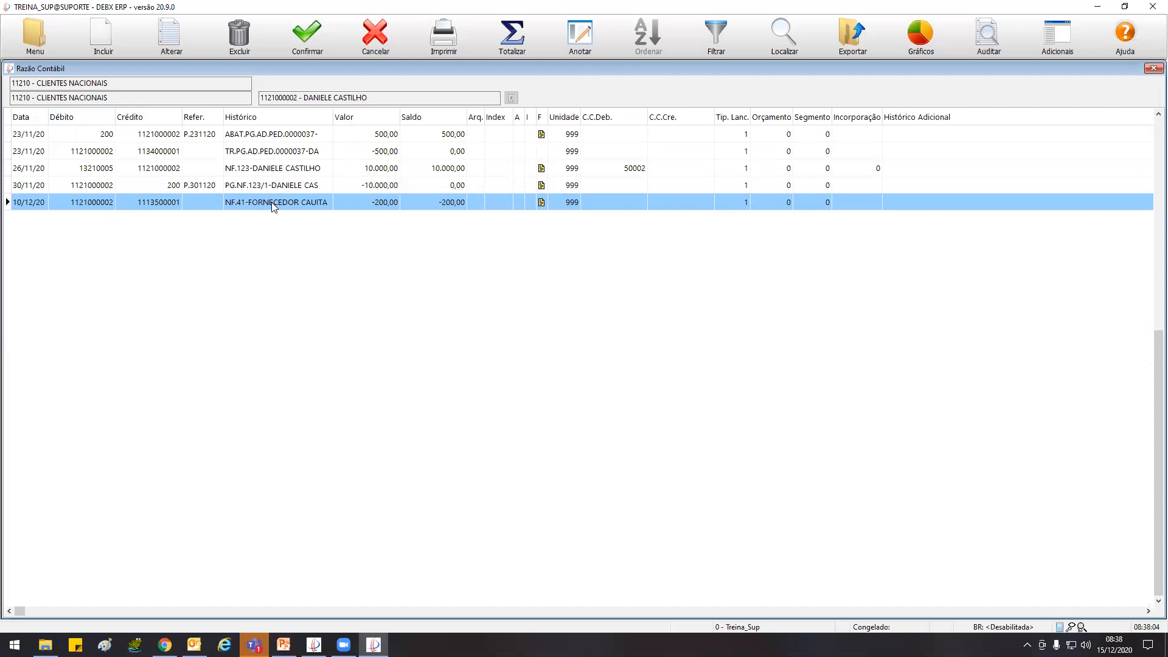
pyautogui.press('Insert')
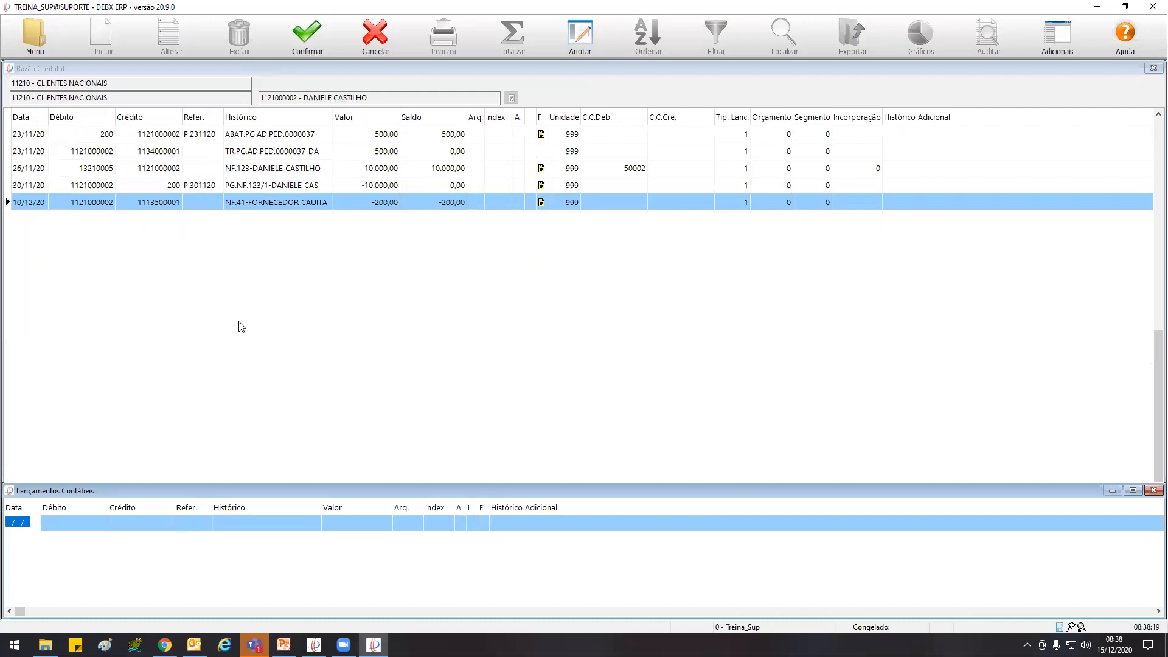
pyautogui.write('101220')
pyautogui.press('Tab')
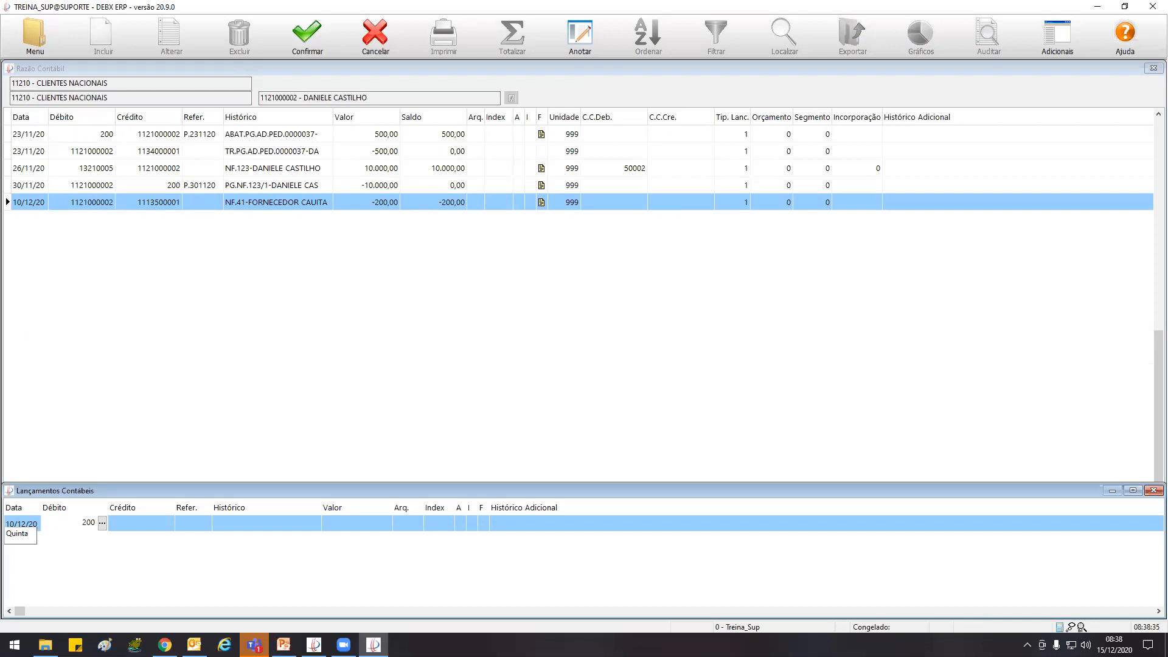
pyautogui.press('Return')
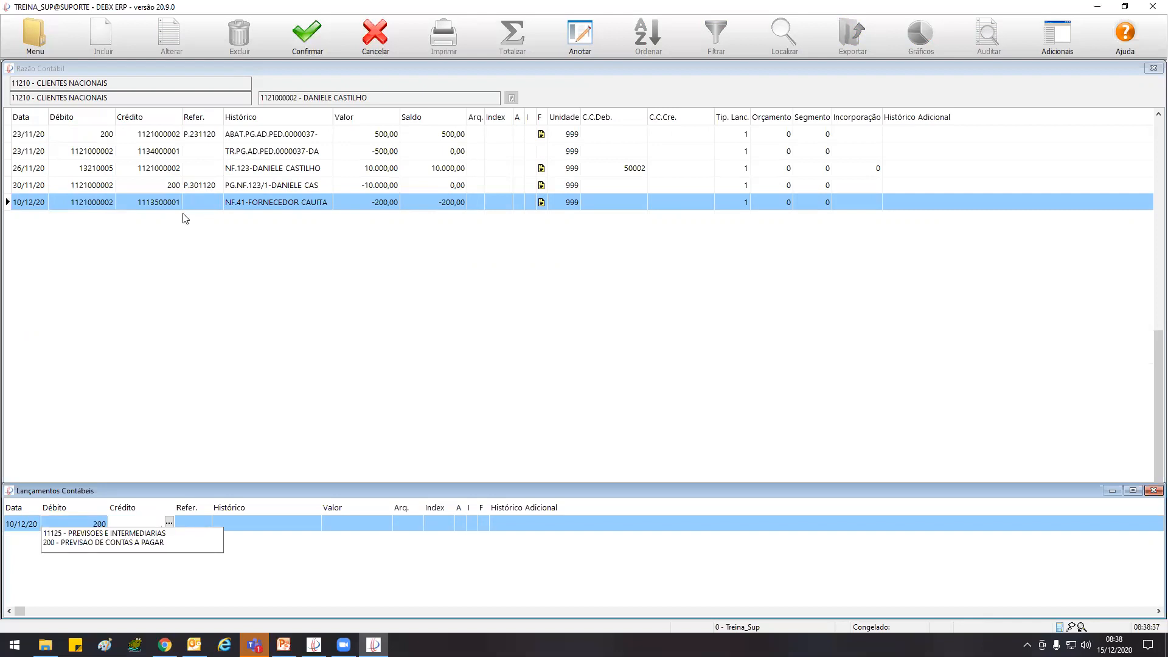
pyautogui.write('1121000002')
pyautogui.press('Return')
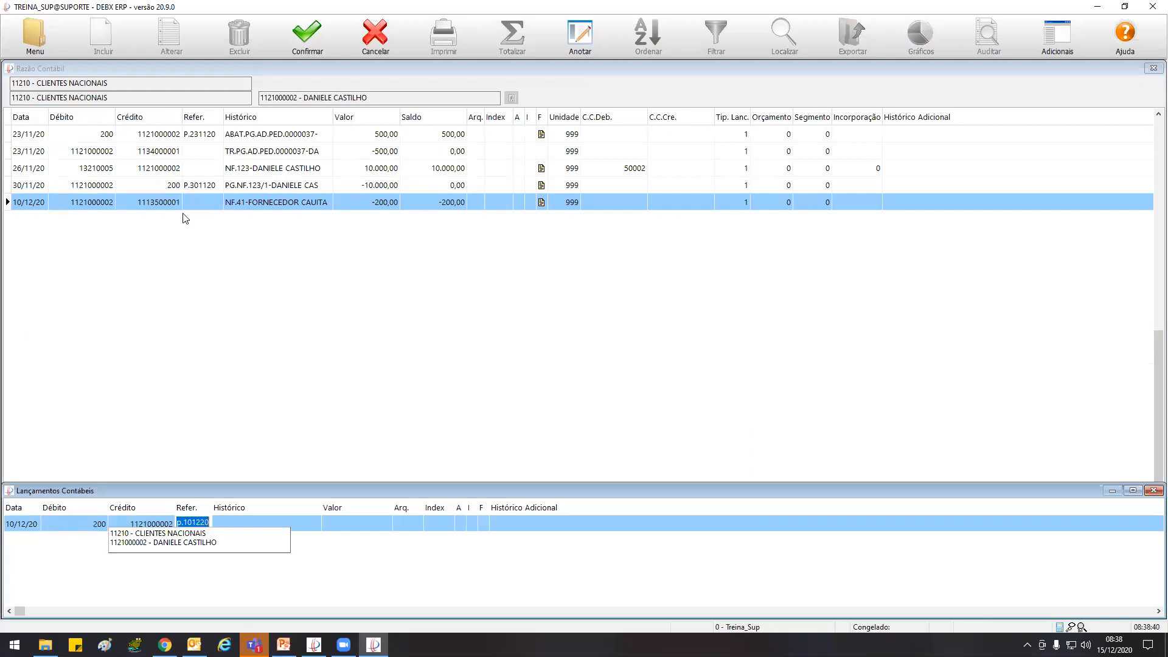
# Complete the entry with reference p.101220, history "abat.dev" and value 200,00, and close Lançamentos Contábeis
pyautogui.press('Return')
pyautogui.write('abat')
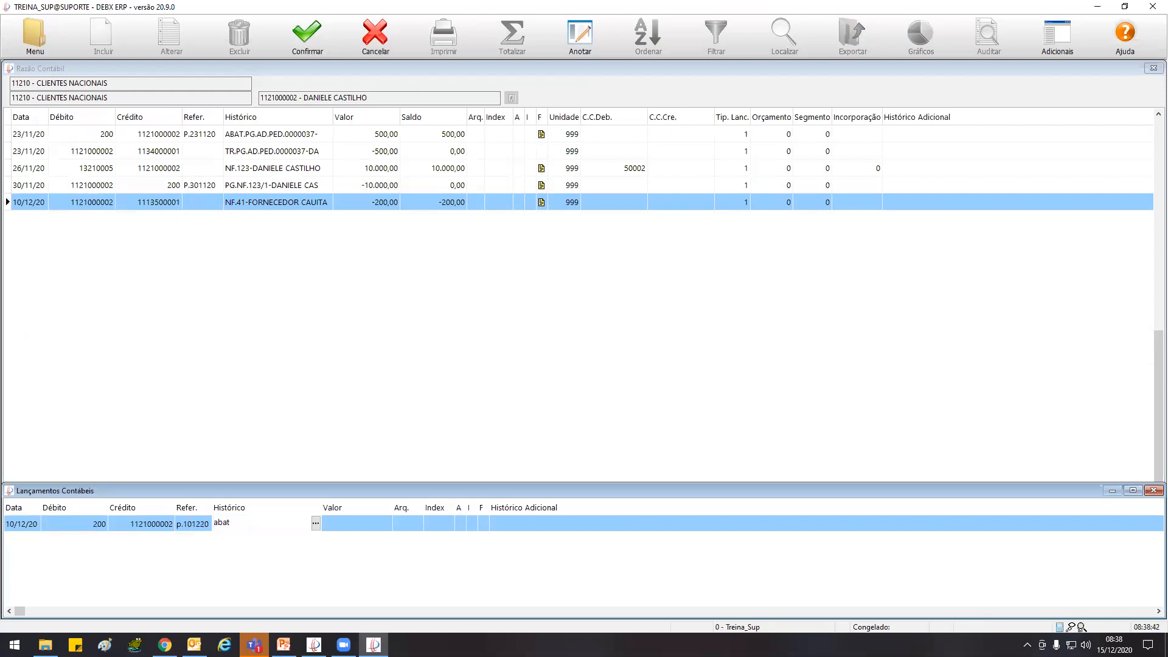
pyautogui.write('.dev')
pyautogui.press('Return')
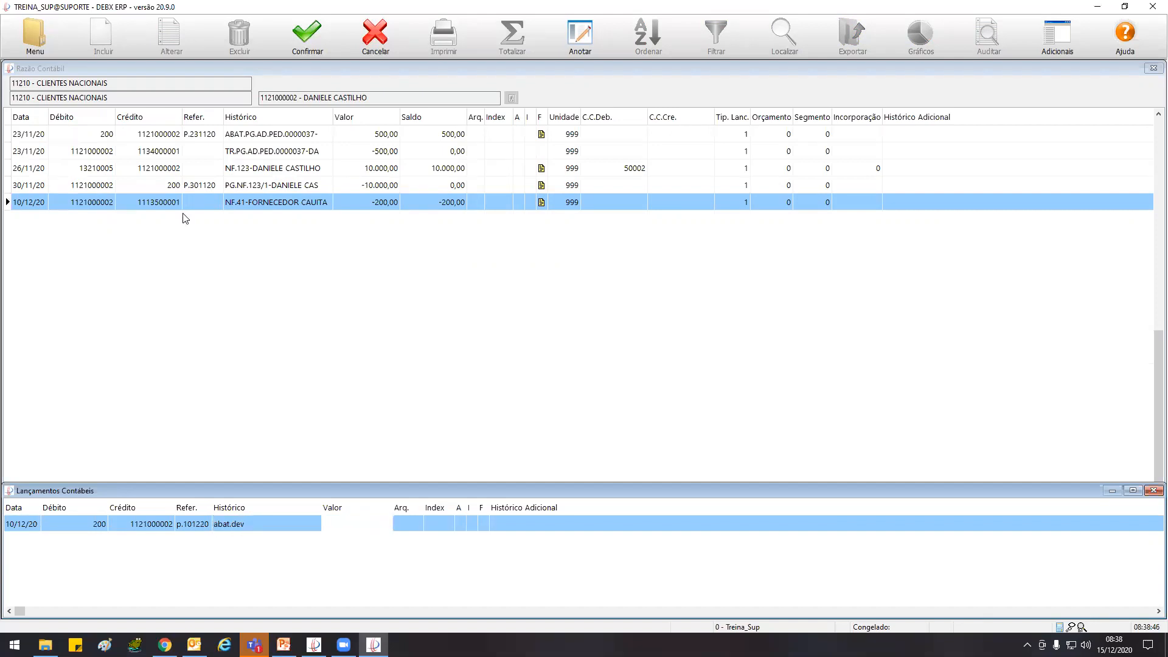
pyautogui.press('Return')
pyautogui.press('Return')
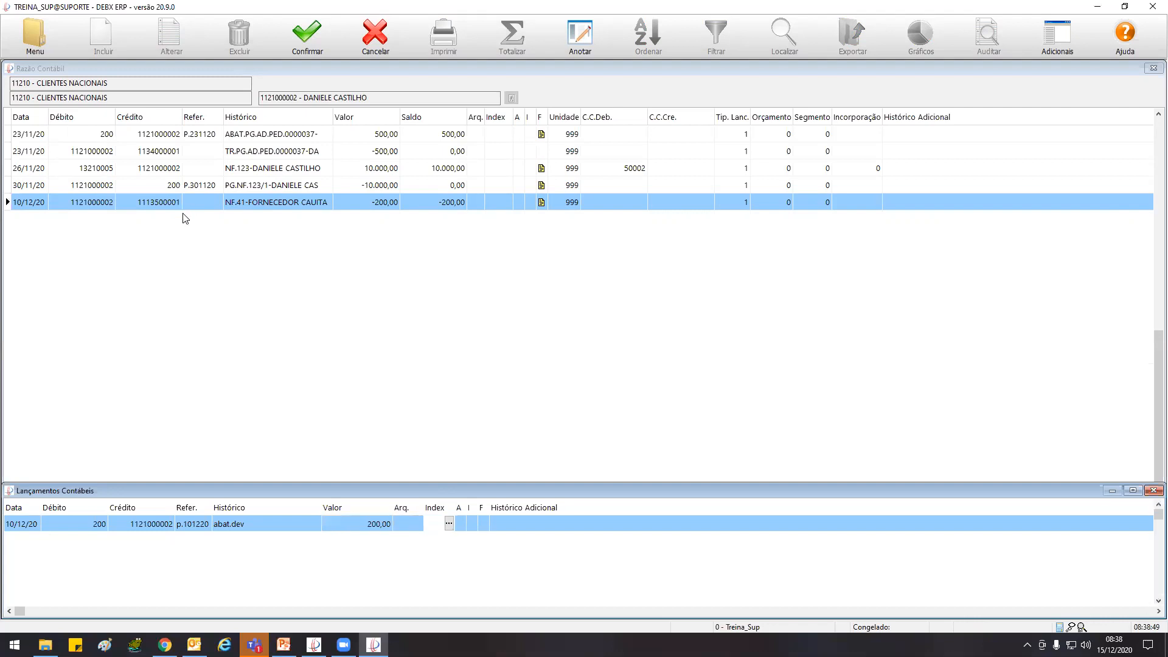
pyautogui.click(1153, 490)
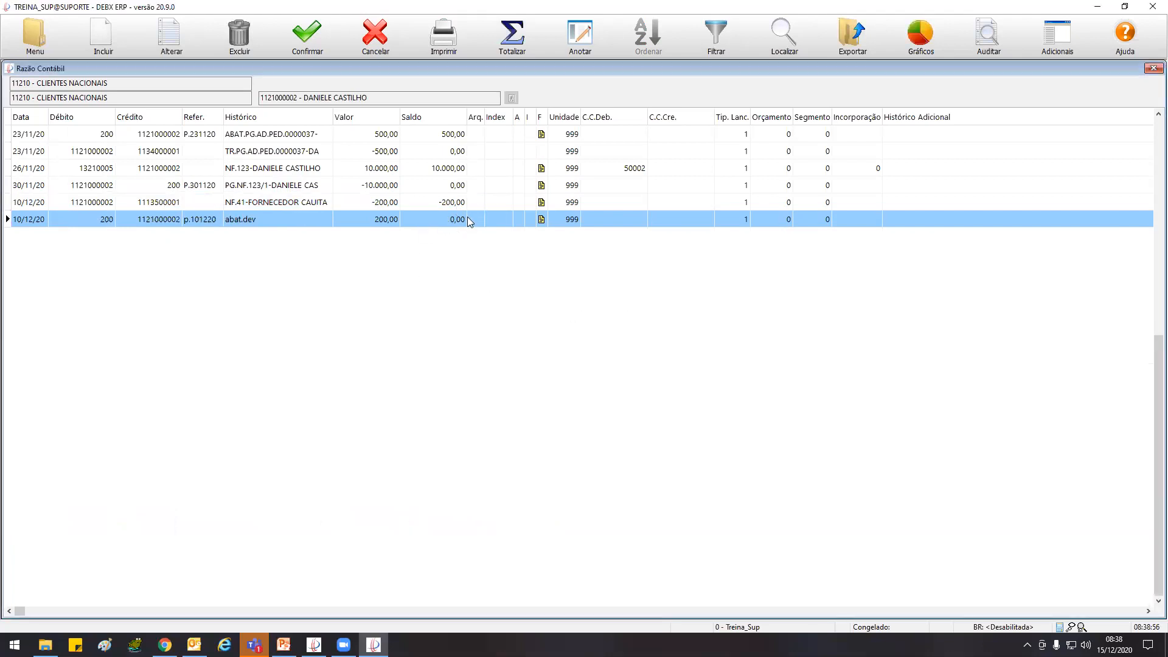
# Leave the ledger and outdated reconciliation, and run the Conciliação Tipo Contábil again for 11210 - CLIENTES NACIONAIS
pyautogui.click(375, 35)
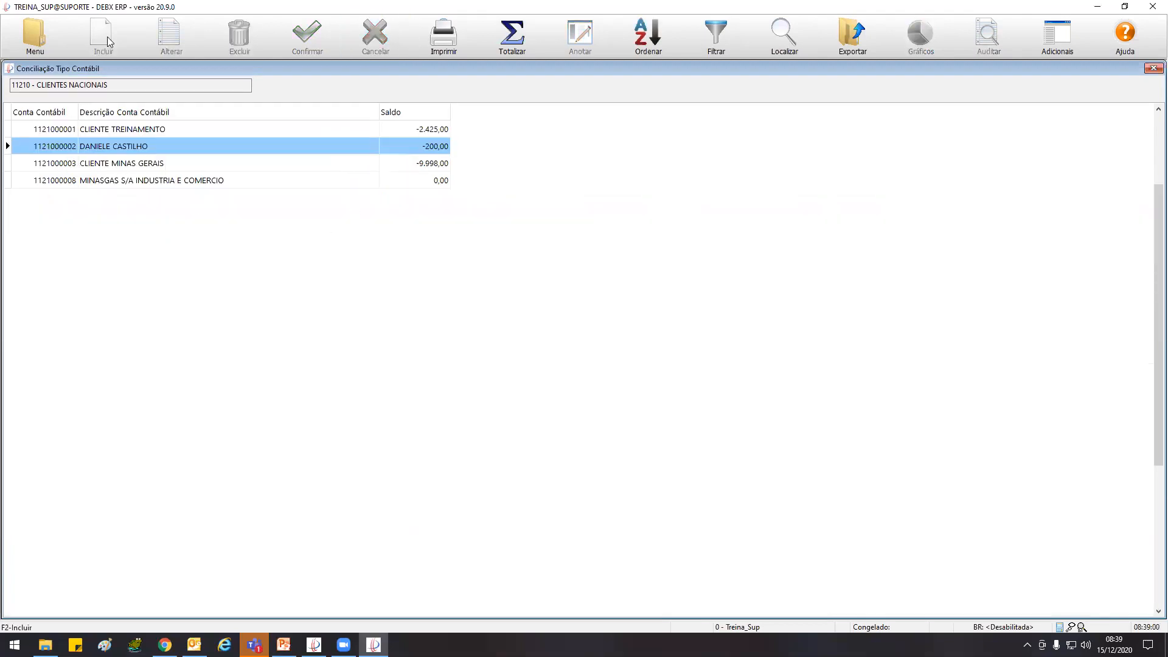
pyautogui.click(1151, 68)
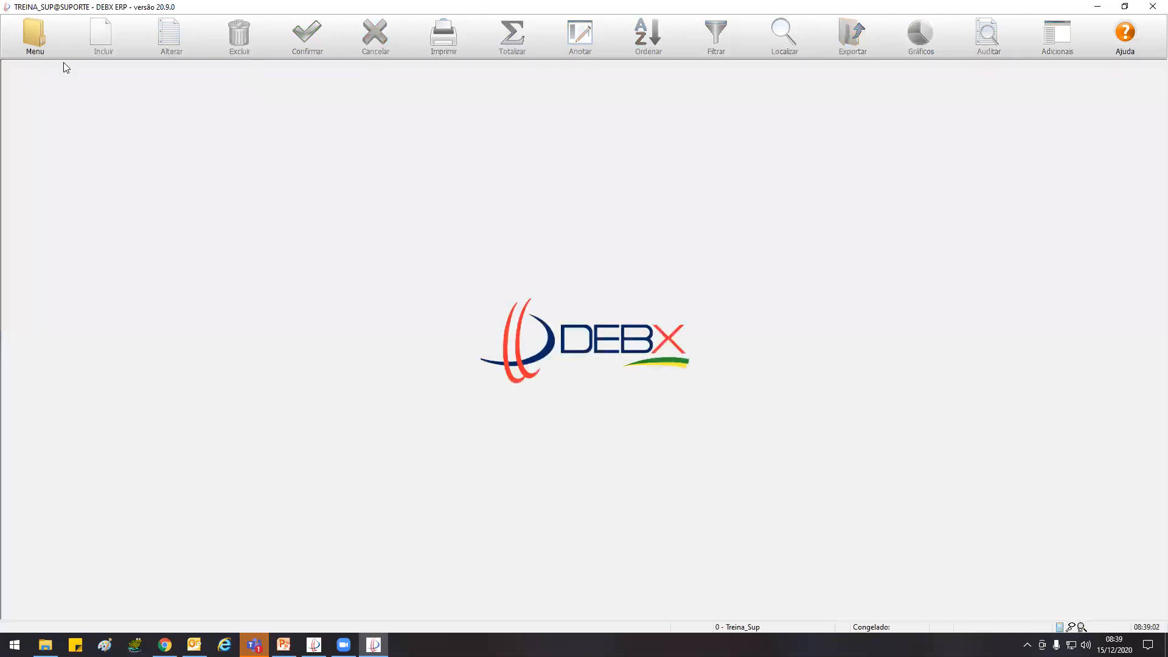
pyautogui.click(38, 35)
pyautogui.click(81, 101)
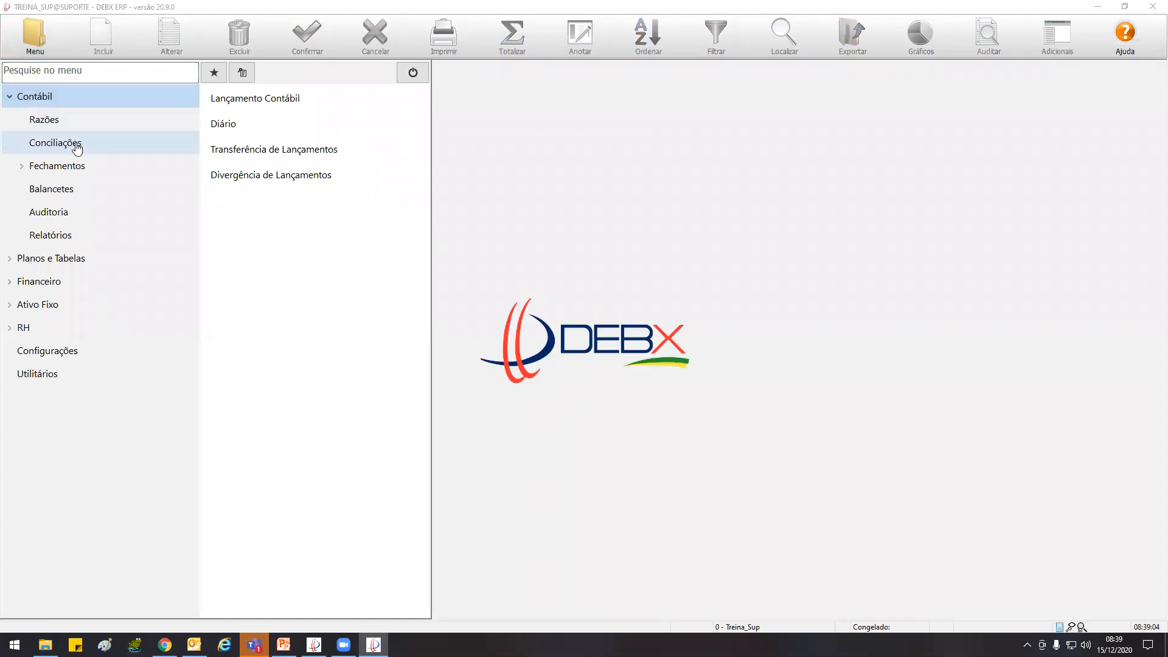
pyautogui.click(74, 144)
pyautogui.click(312, 152)
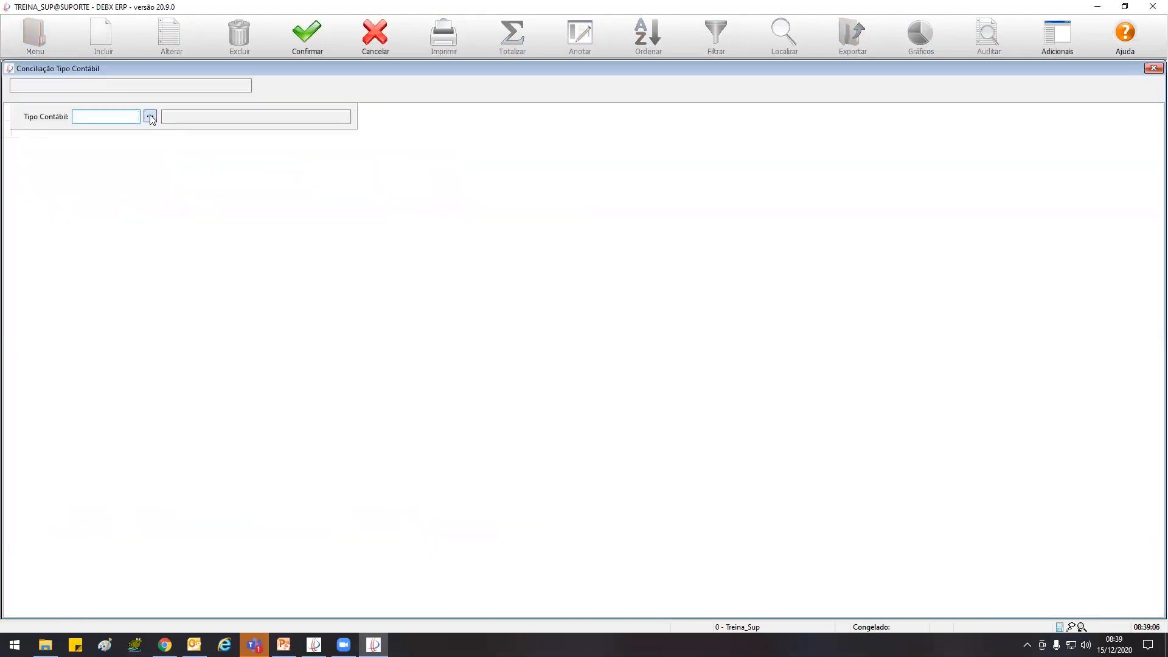
pyautogui.click(150, 116)
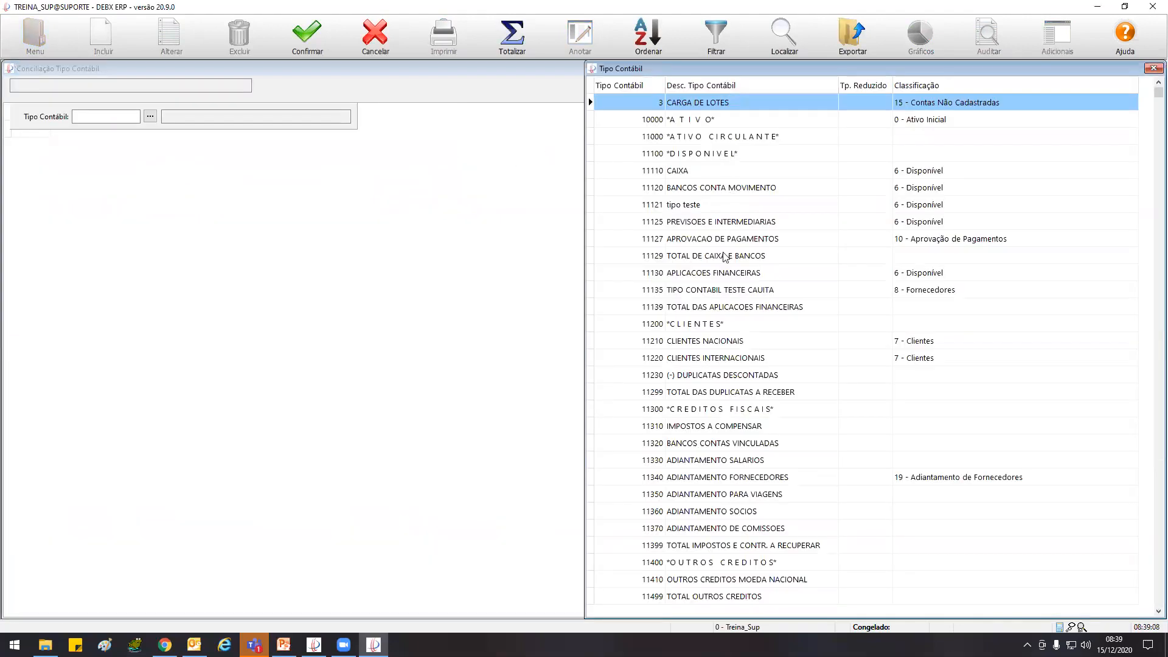
pyautogui.doubleClick(721, 339)
pyautogui.click(318, 32)
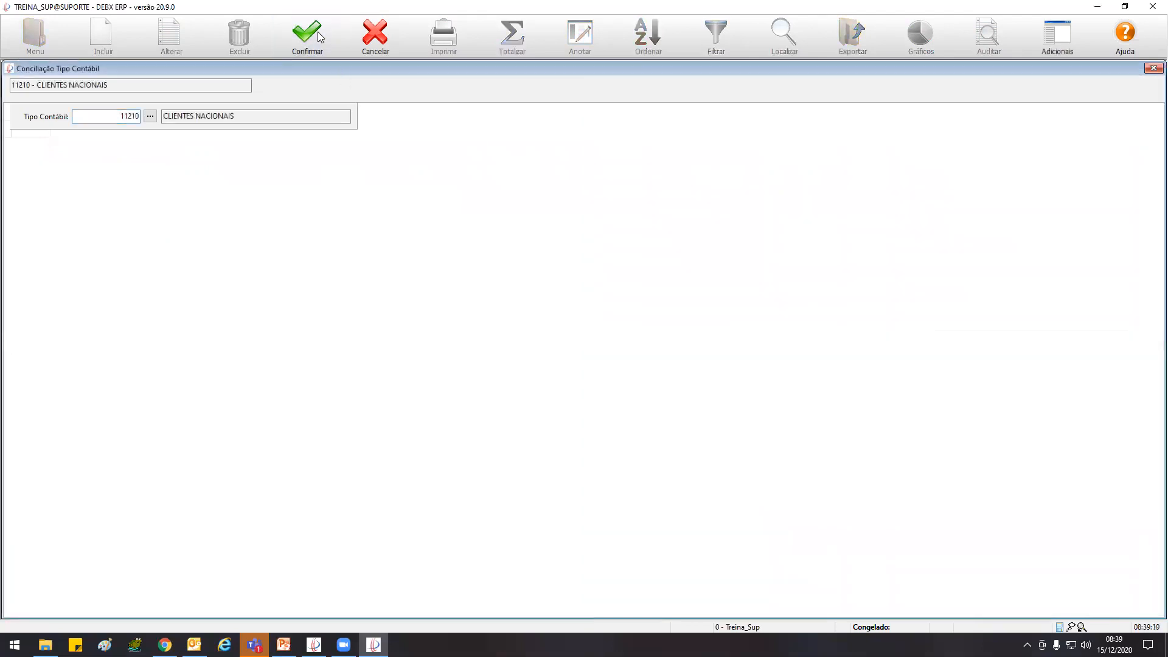
pyautogui.click(669, 346)
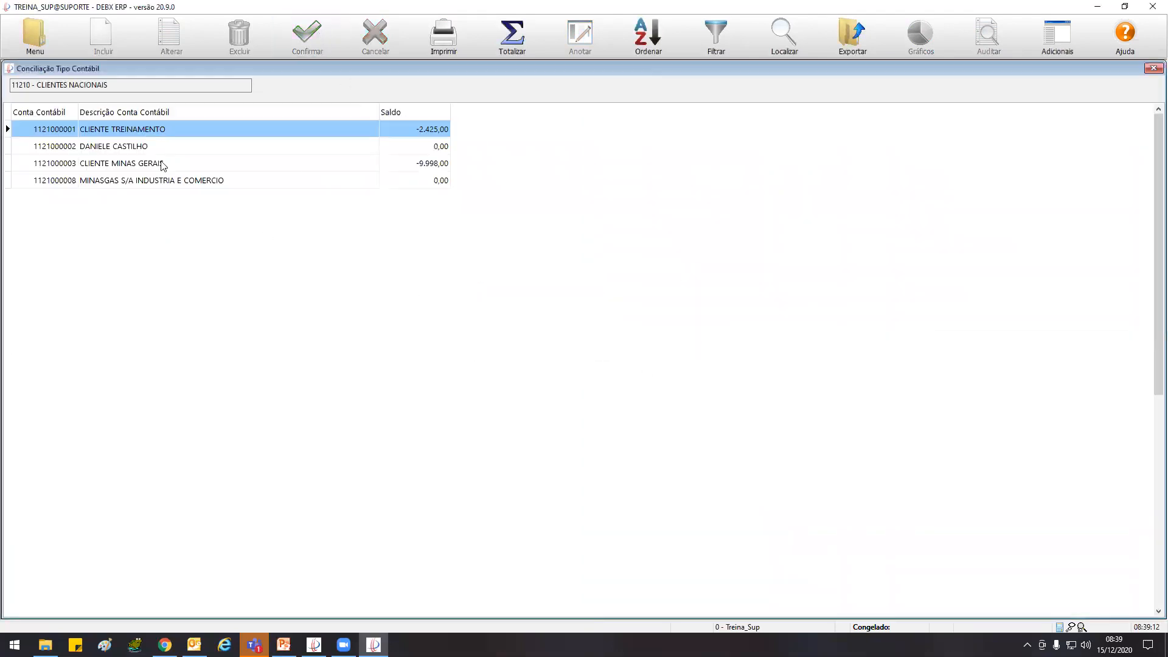
# Compare the balances of the four CLIENTES NACIONAIS accounts to distinguish reconciled accounts from those still open
pyautogui.click(240, 146)
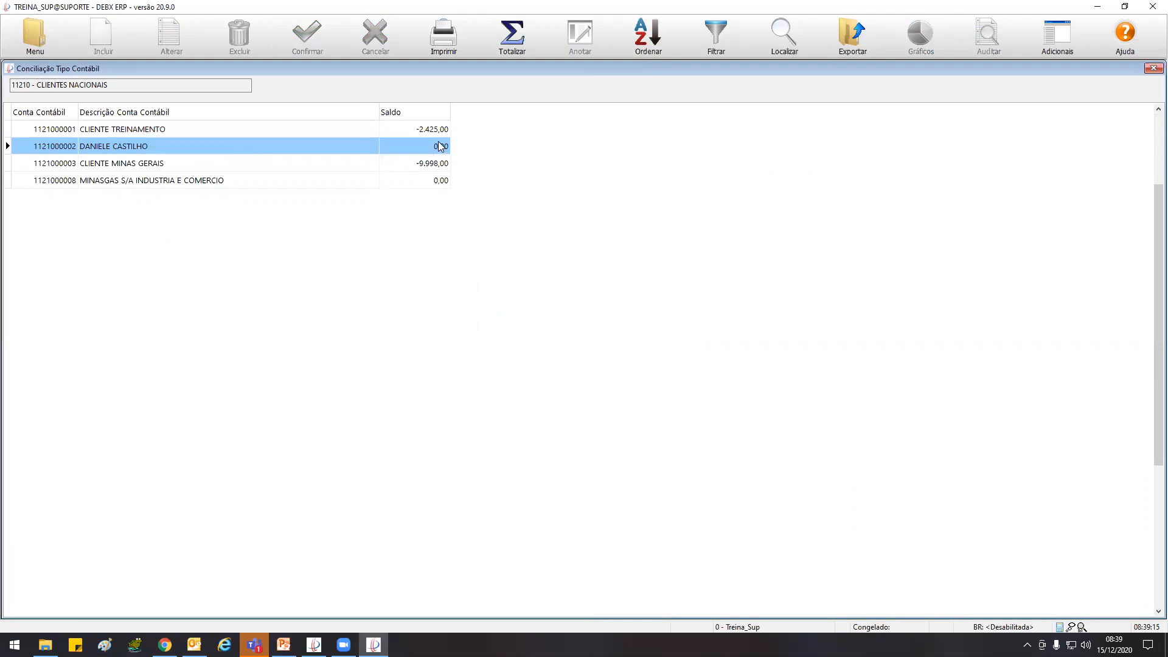
pyautogui.click(416, 165)
pyautogui.click(416, 130)
pyautogui.click(414, 161)
pyautogui.click(411, 129)
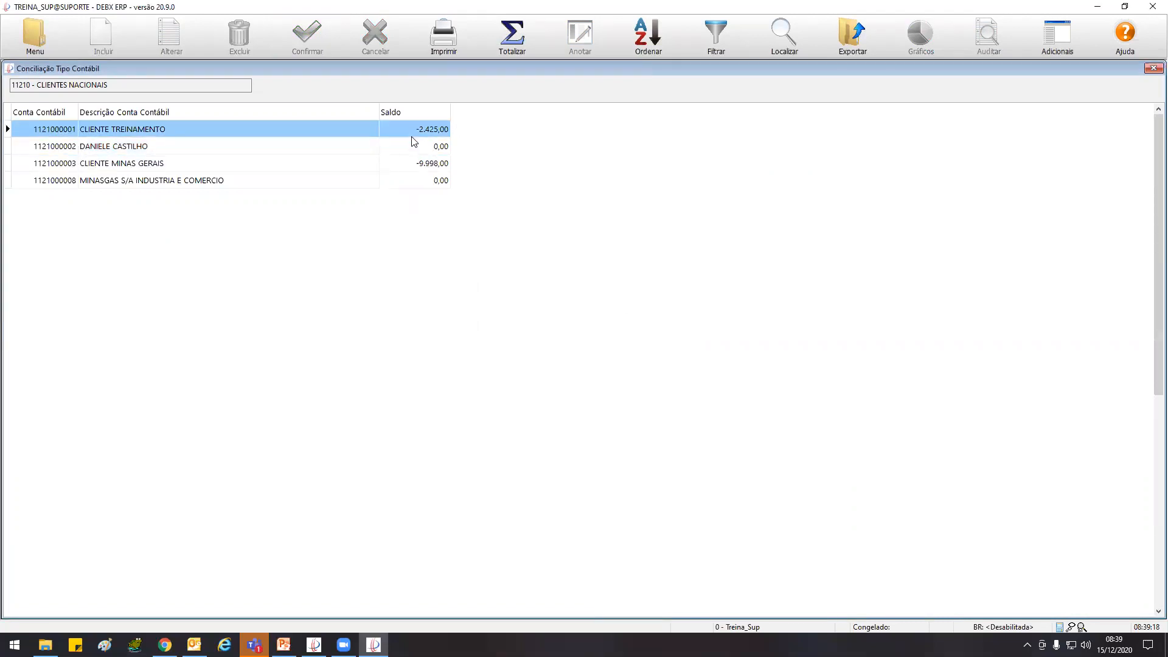
pyautogui.click(436, 147)
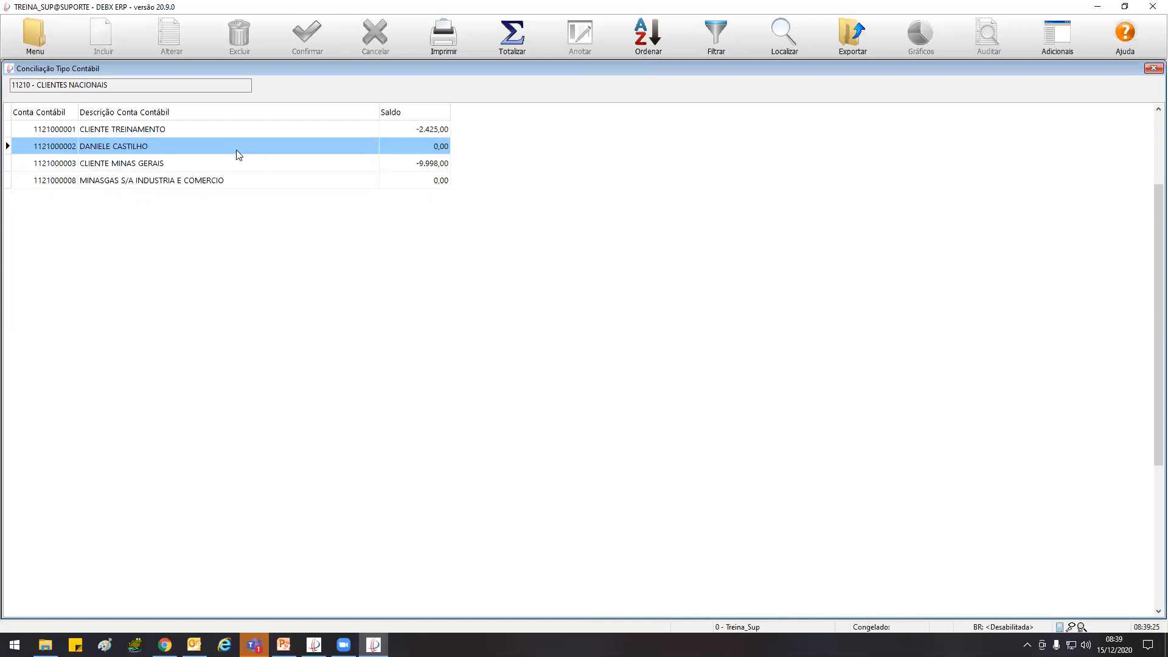
pyautogui.click(437, 183)
pyautogui.click(438, 150)
pyautogui.click(439, 178)
pyautogui.click(442, 151)
pyautogui.click(436, 177)
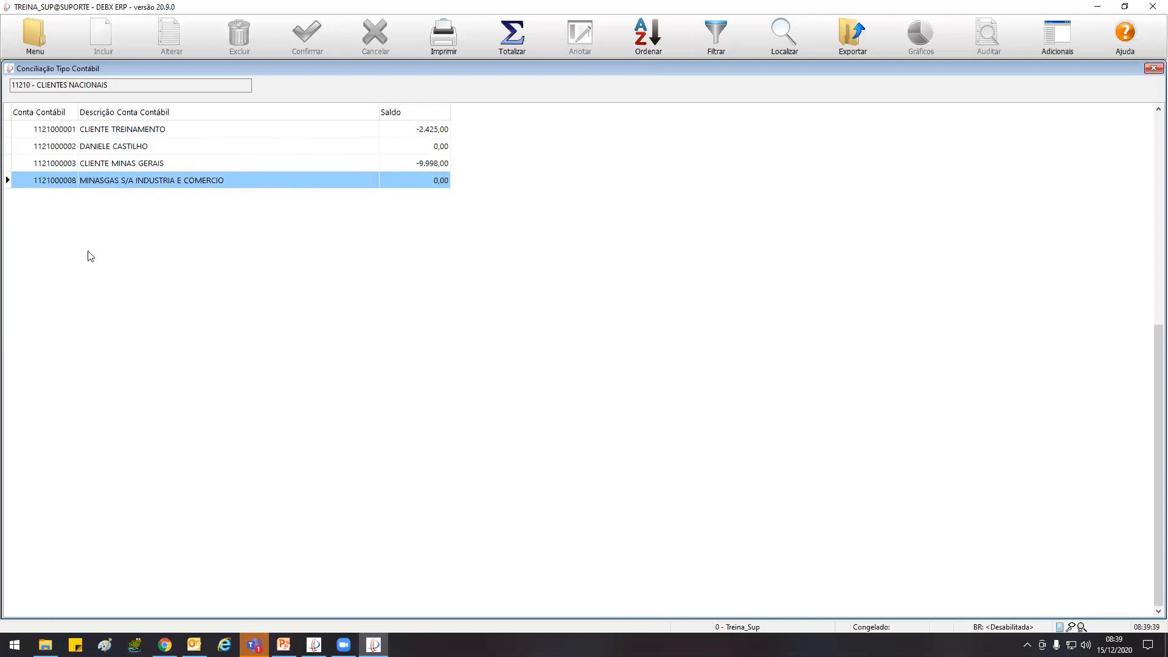
# Close the reconciliation and open Lançamentos Apagados from the accounting audit functions
pyautogui.doubleClick(9, 70)
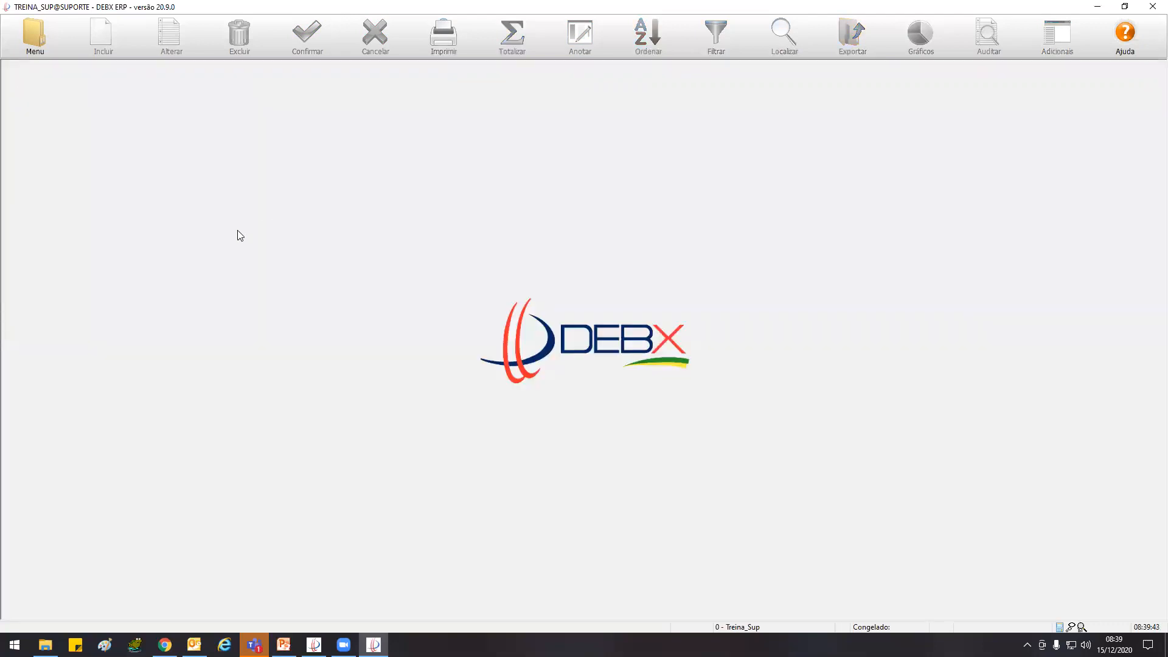
pyautogui.click(36, 35)
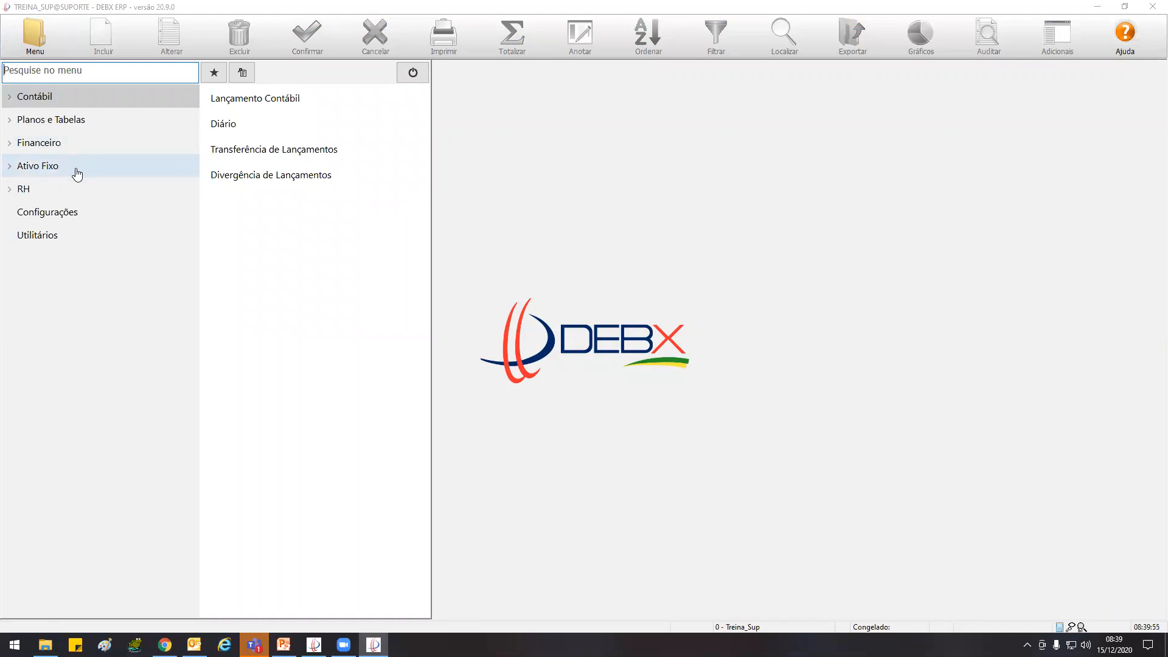
pyautogui.click(70, 102)
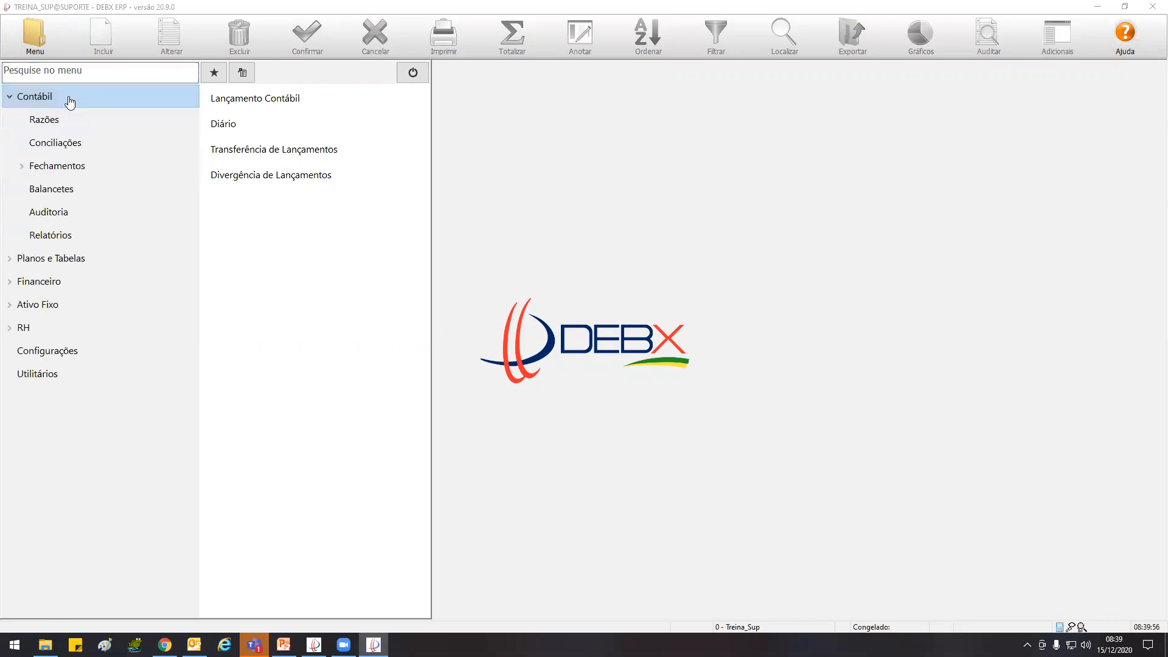
pyautogui.click(101, 218)
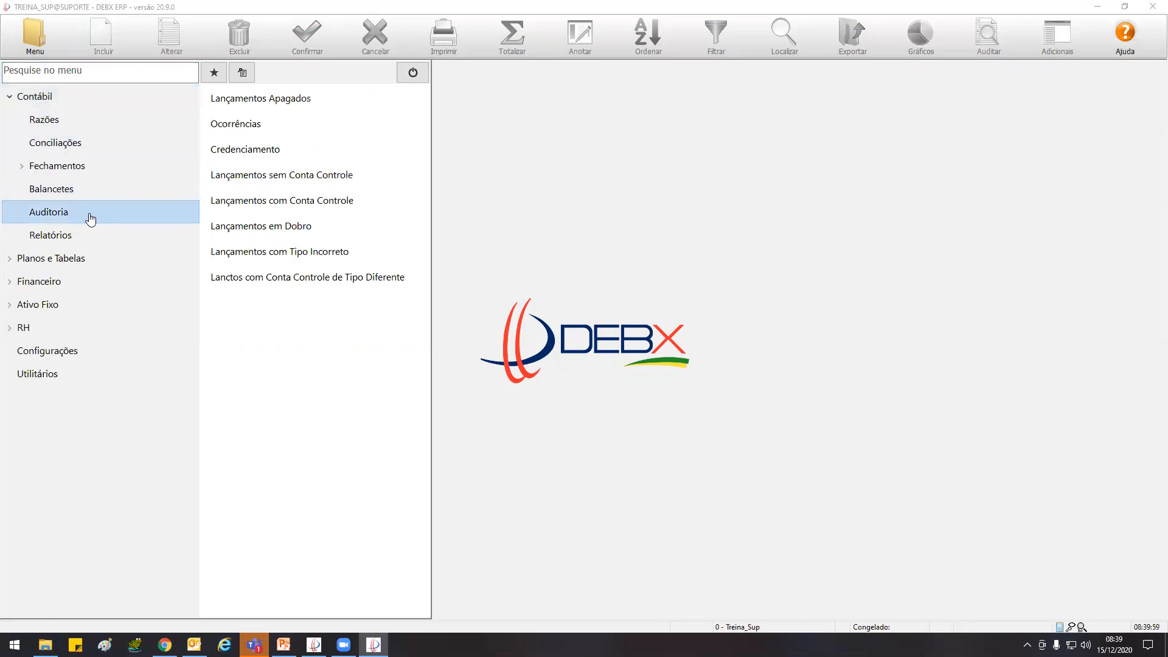
pyautogui.click(305, 103)
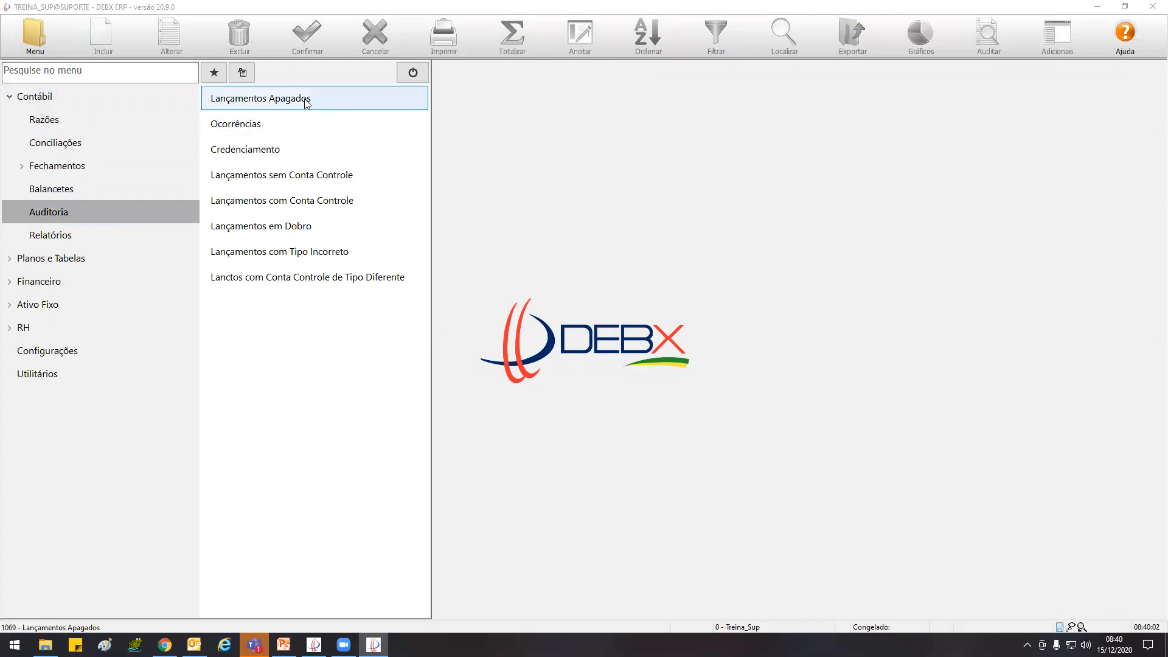
pyautogui.doubleClick(307, 103)
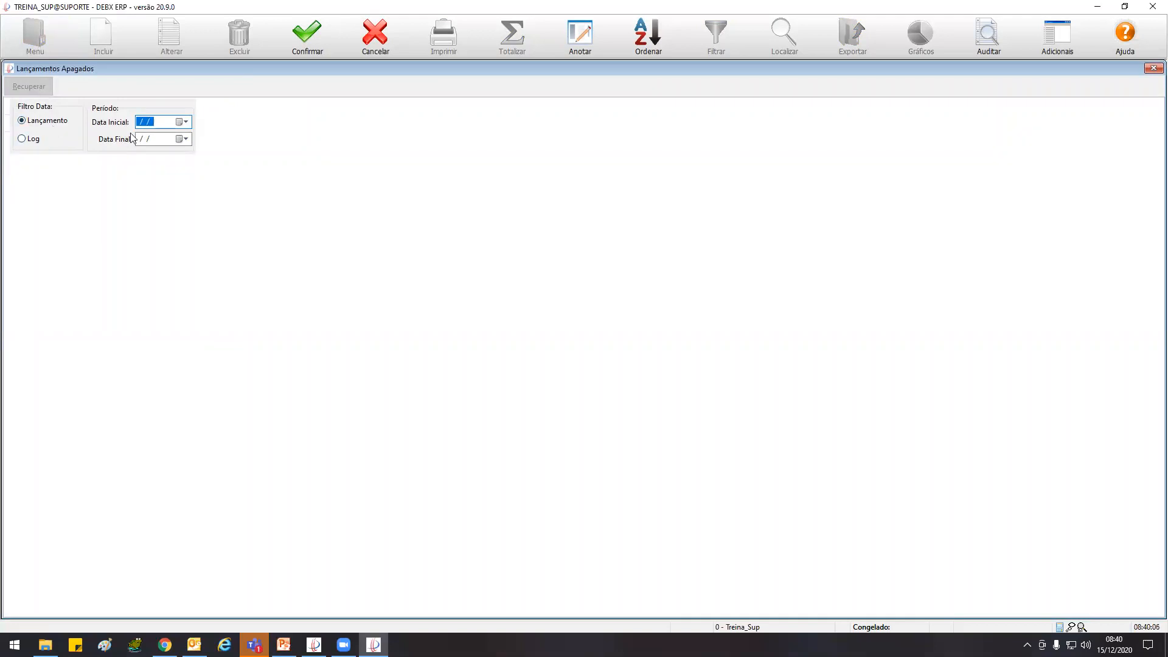
# List the deleted entries filtered by Lançamento date from 01/01/20 to 31/12/20
pyautogui.click(30, 141)
pyautogui.click(49, 121)
pyautogui.write('20')
pyautogui.press('Tab')
pyautogui.write('311220')
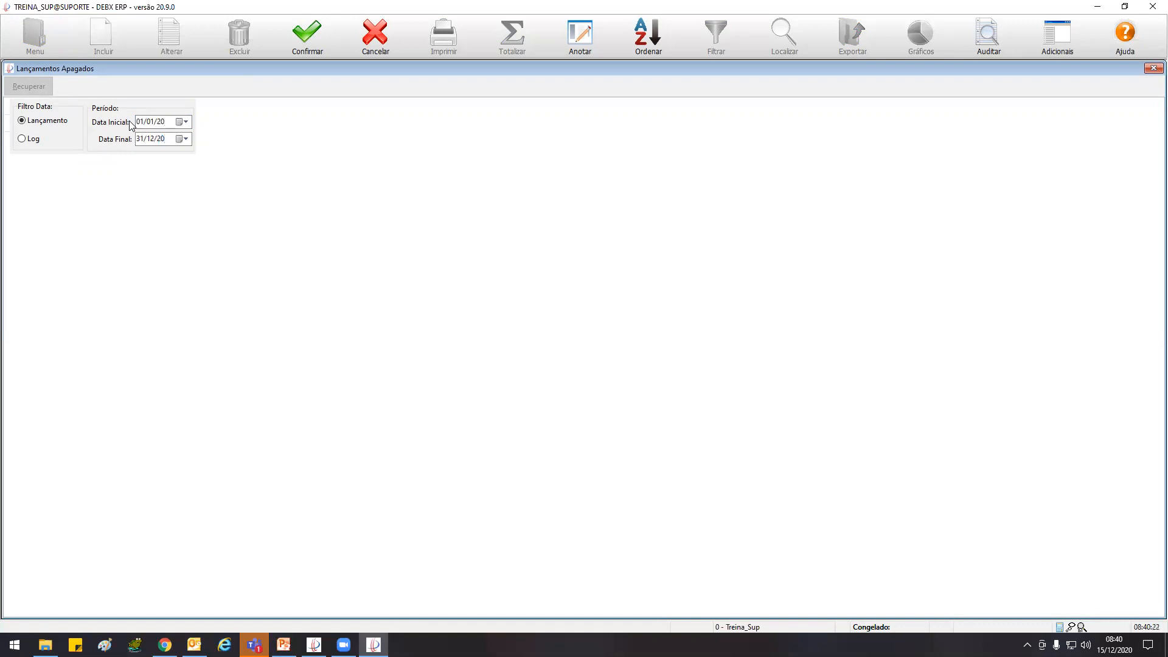
pyautogui.click(317, 37)
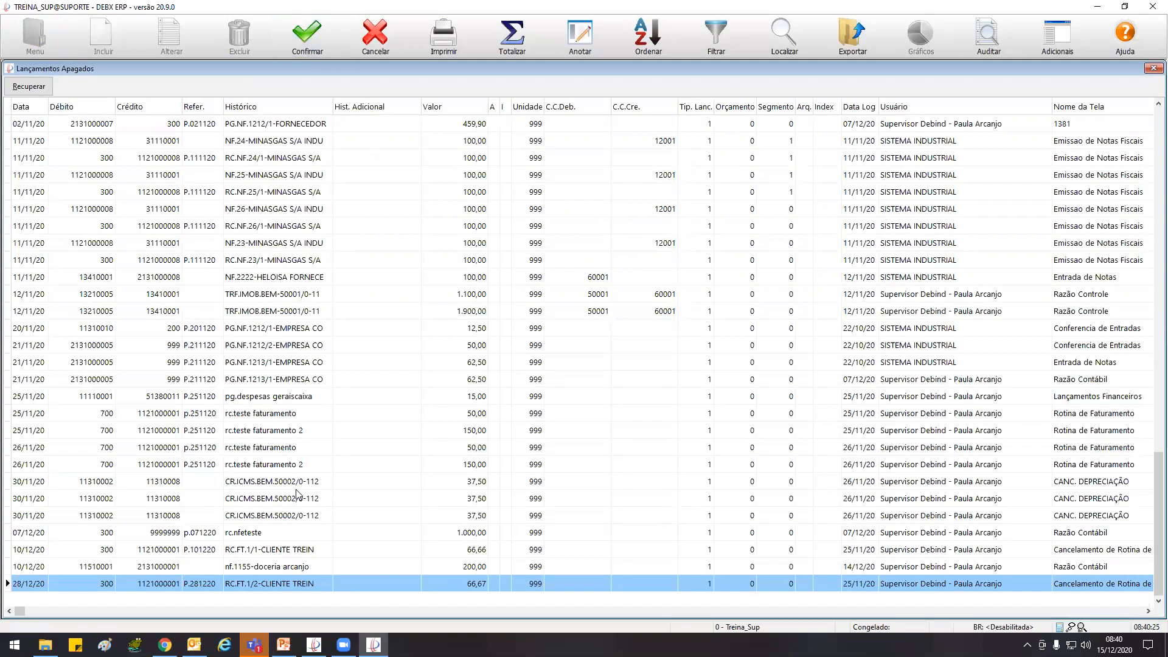
# Look through the list of deleted entries, examining their accounts, log dates, users and originating screens
pyautogui.click(257, 159)
pyautogui.scroll(-11, 262, 175)
pyautogui.scroll(-14, 262, 176)
pyautogui.scroll(20, 262, 176)
pyautogui.scroll(20, 262, 176)
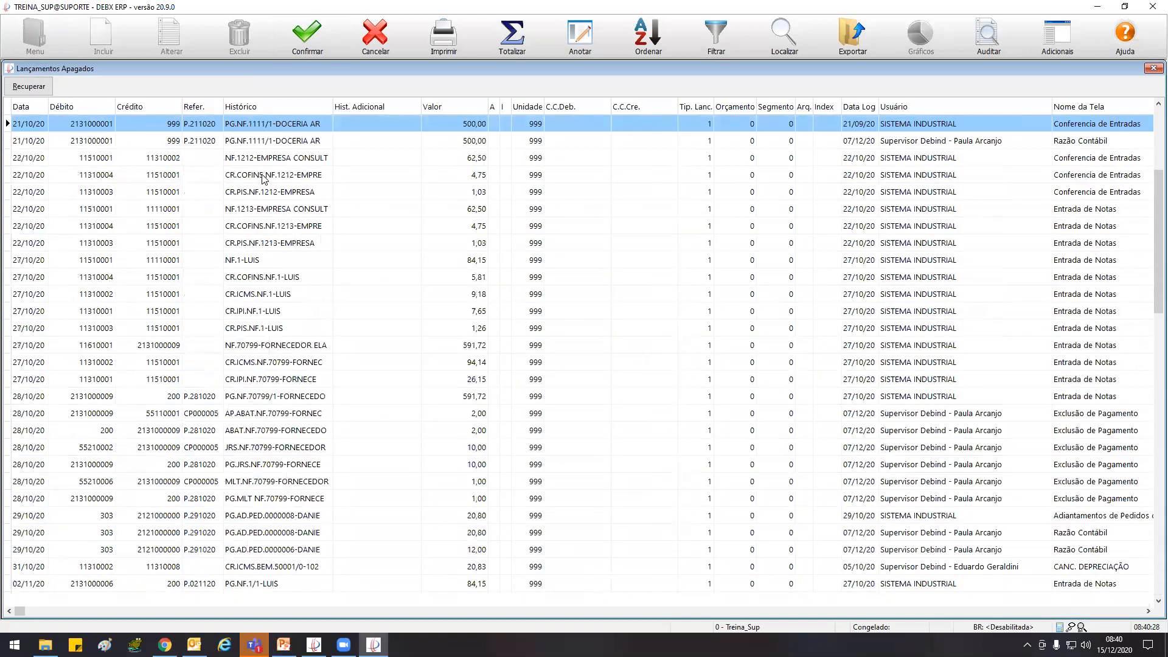
pyautogui.scroll(-16, 262, 177)
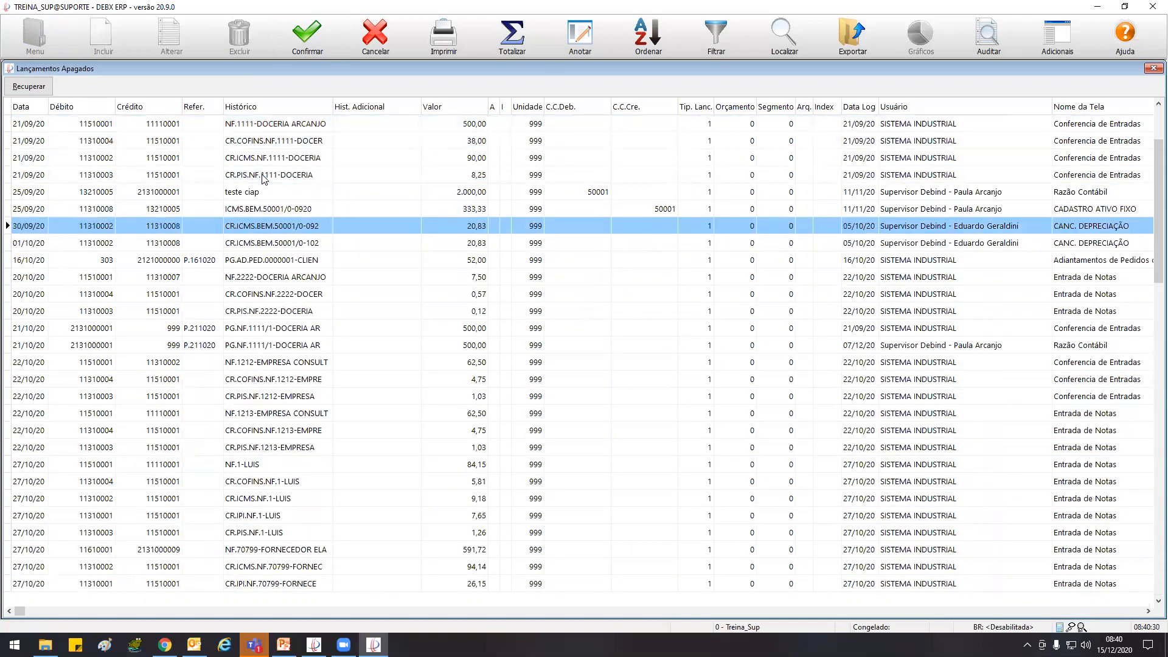
pyautogui.scroll(9, 262, 176)
pyautogui.scroll(7, 262, 177)
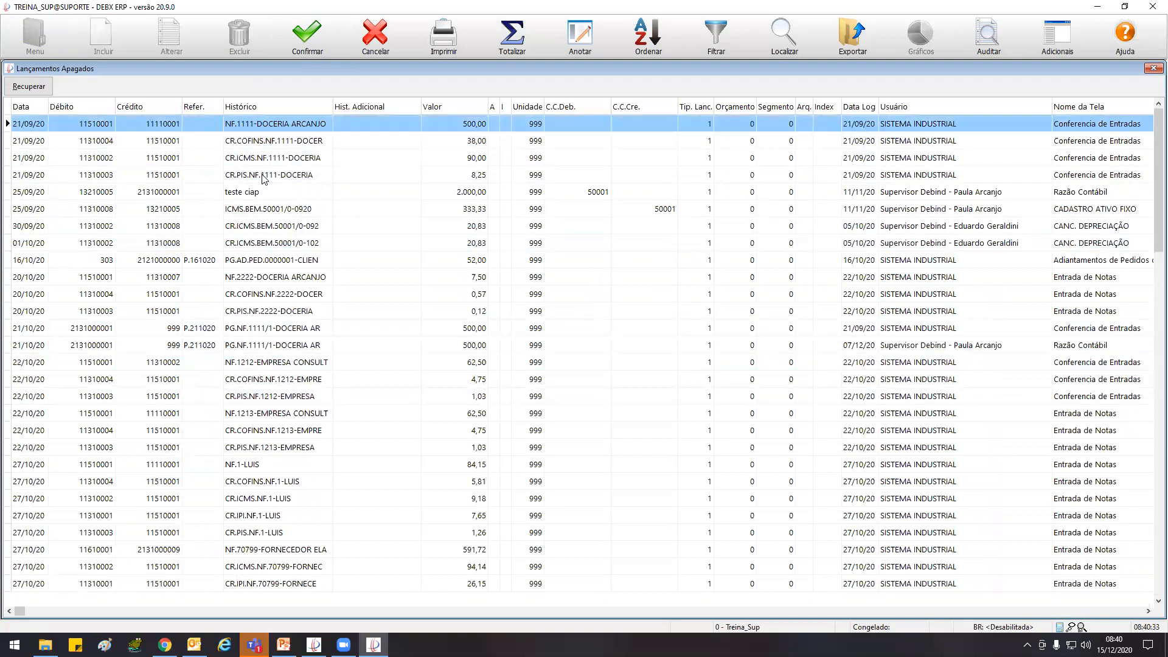
pyautogui.scroll(-9, 263, 177)
pyautogui.scroll(9, 262, 177)
pyautogui.scroll(-5, 262, 177)
pyautogui.scroll(5, 262, 177)
# Try to recover the deleted NF.1111-DOCERIA ARCANJO entry of 500,00 dated 21/09/20, and close Lançamentos Apagados
pyautogui.click(30, 88)
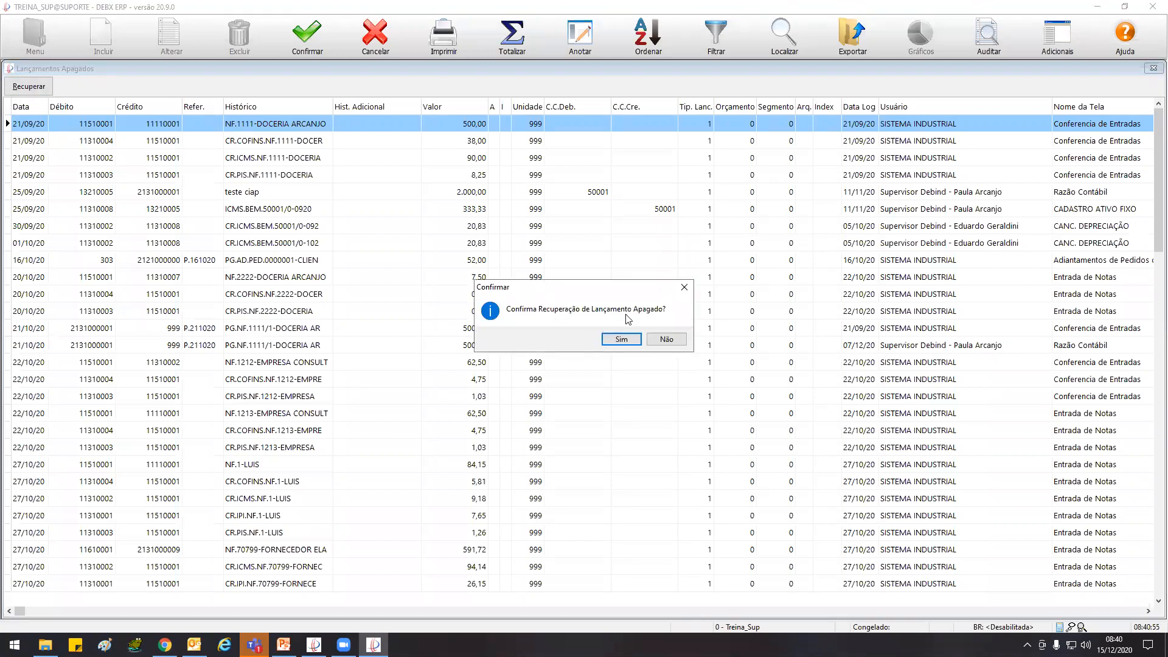
pyautogui.click(621, 338)
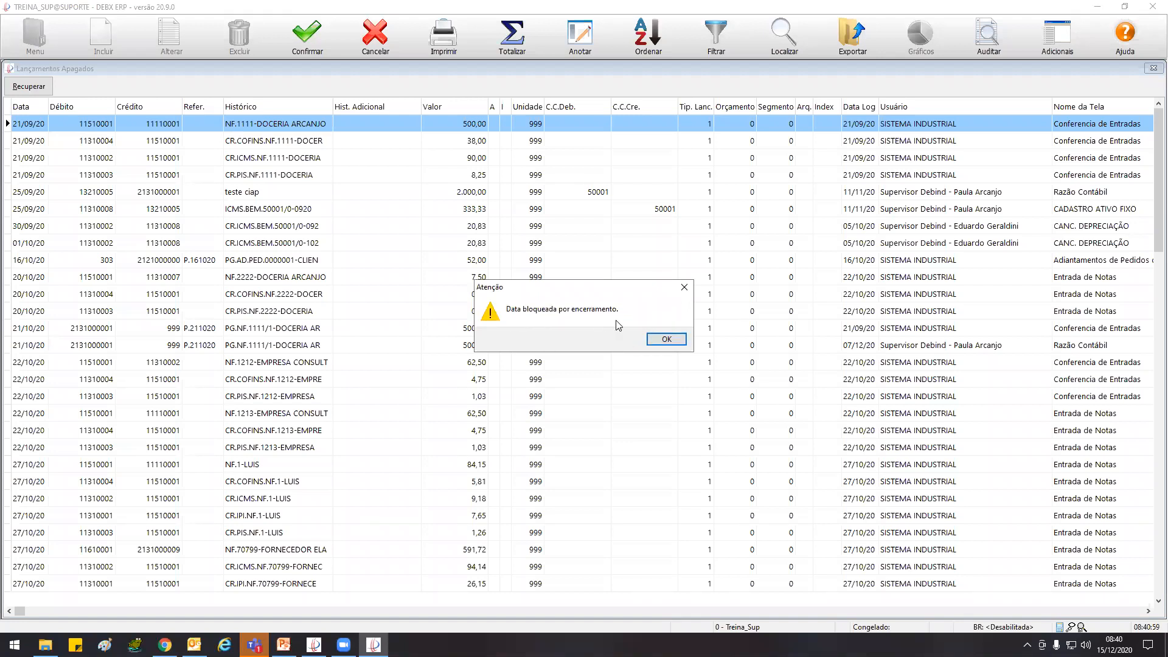
pyautogui.click(666, 339)
pyautogui.click(375, 37)
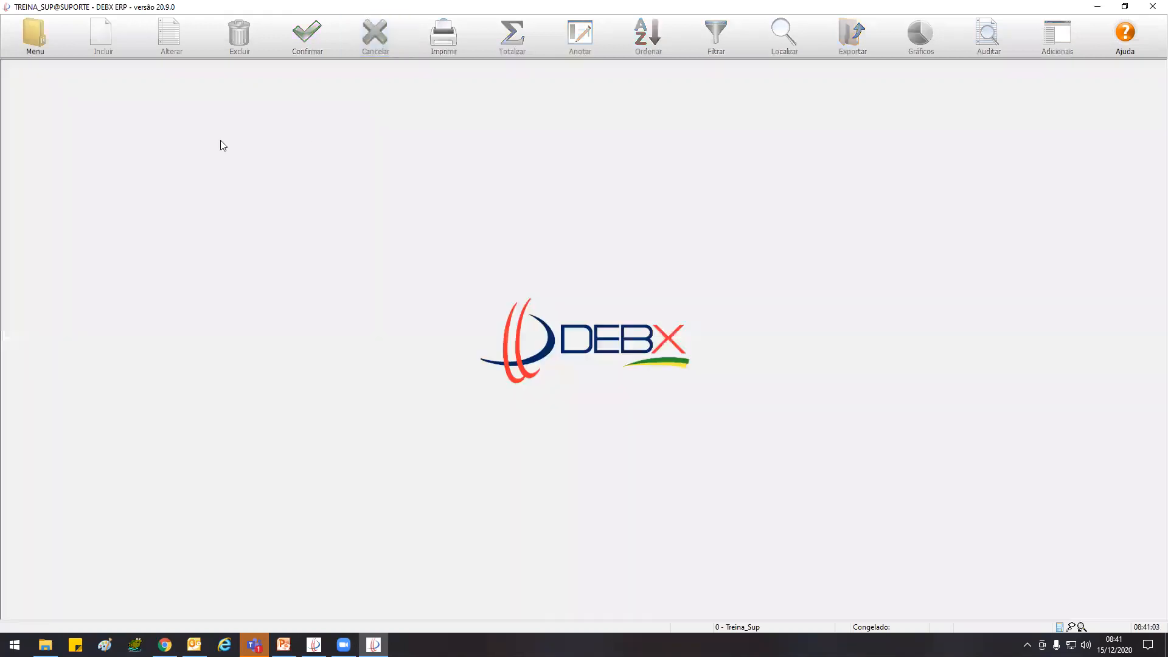
# Cancel the 30/09/20 closing of unidade 999 in Encerramento de Exercício and close that screen
pyautogui.click(35, 36)
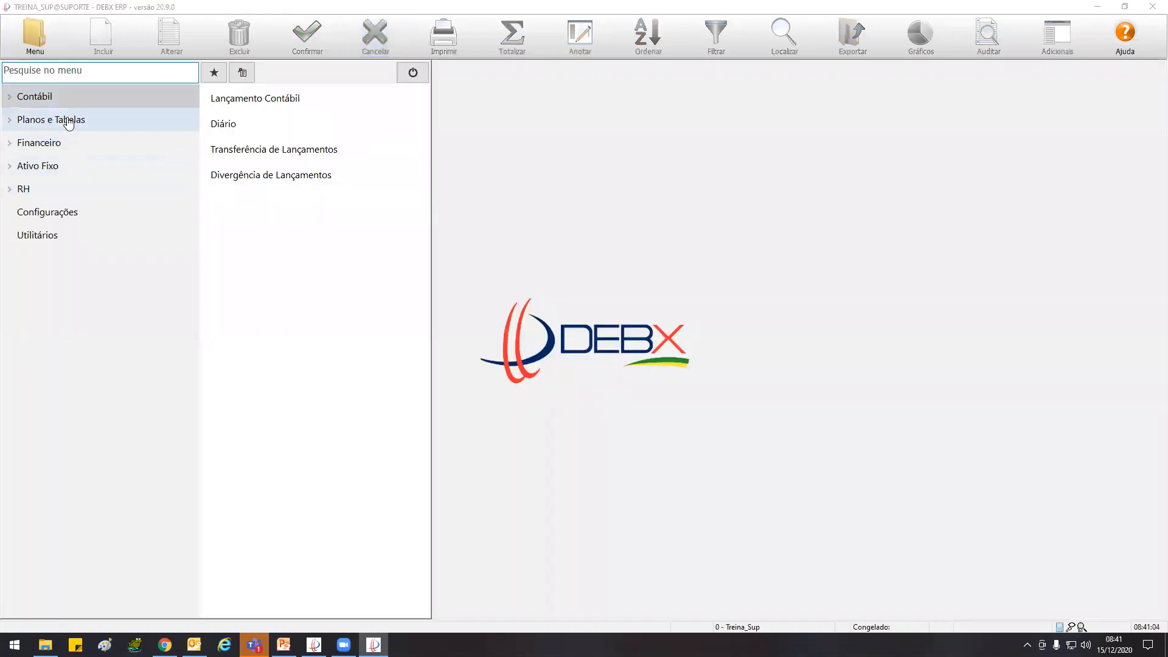
pyautogui.click(63, 97)
pyautogui.click(100, 174)
pyautogui.click(235, 127)
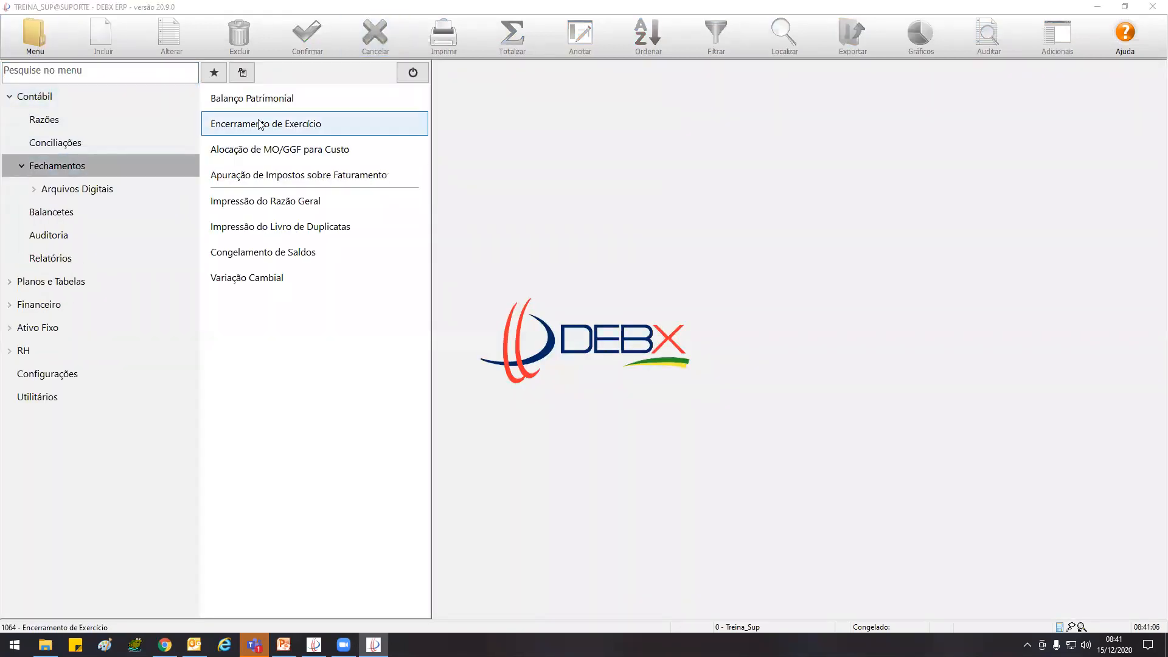
pyautogui.click(251, 30)
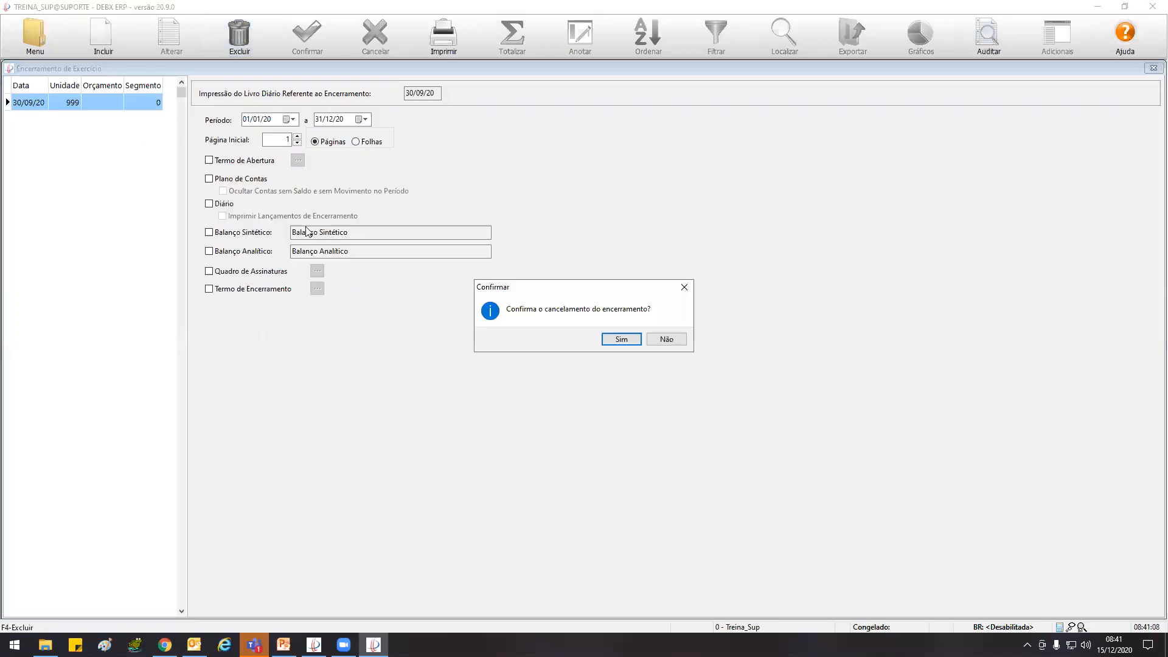
pyautogui.click(630, 341)
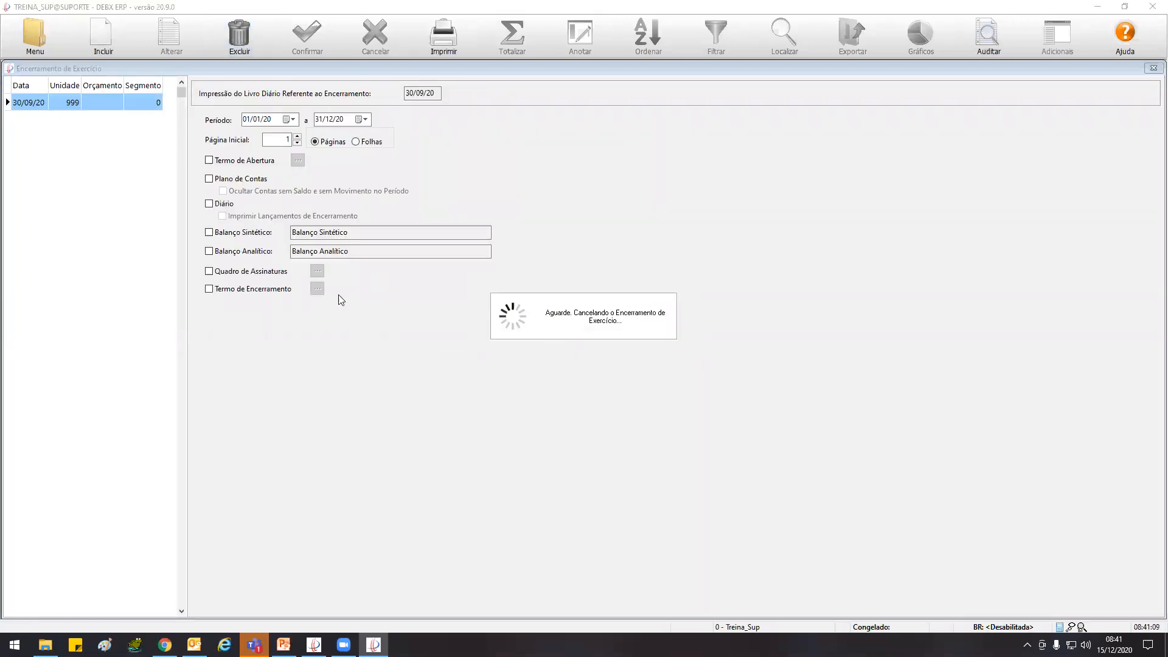
pyautogui.doubleClick(9, 68)
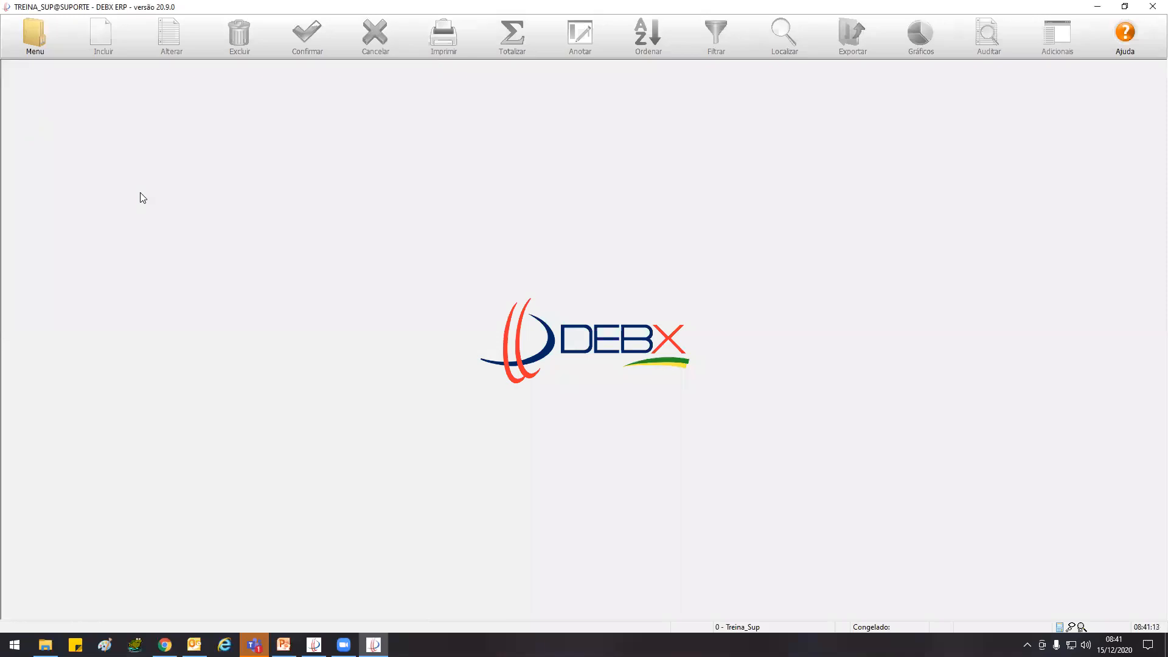
# Reopen Lançamentos Apagados and list the entries with Lançamento date from 01/01/20 to 31/12/20
pyautogui.click(24, 38)
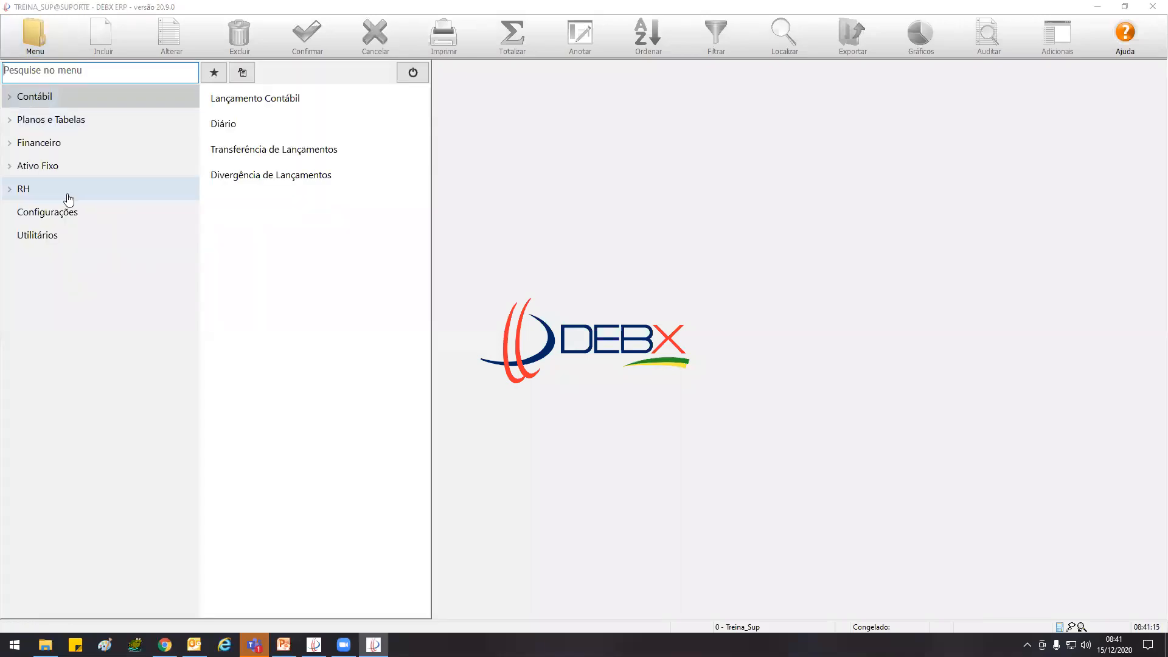
pyautogui.click(67, 97)
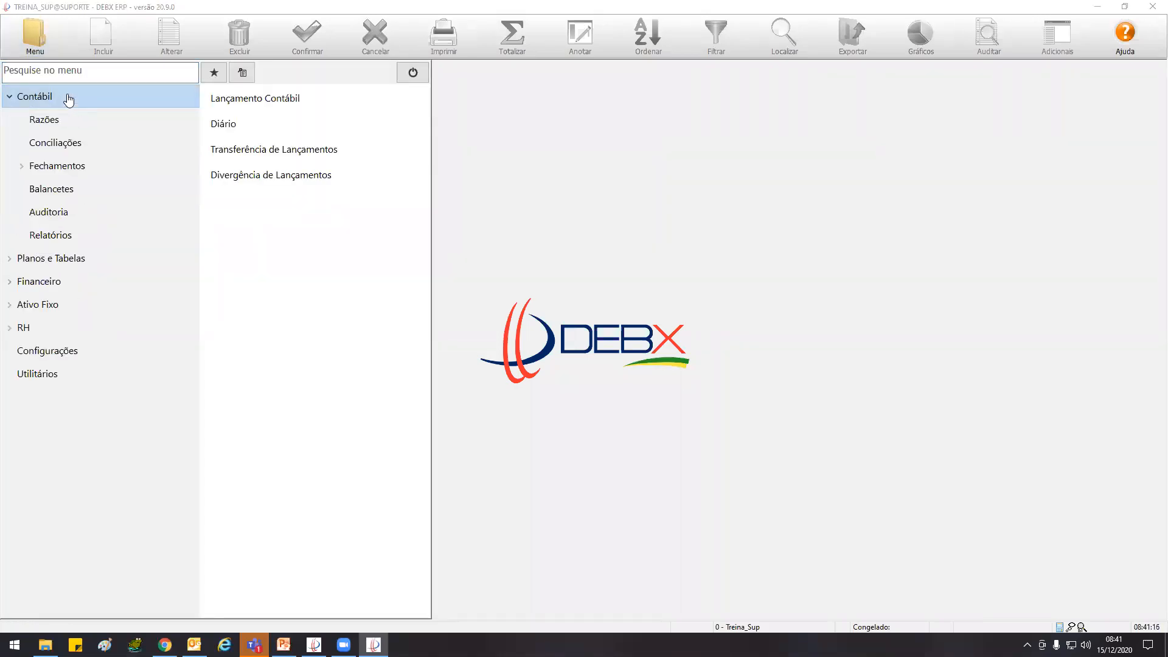
pyautogui.click(71, 216)
pyautogui.click(261, 98)
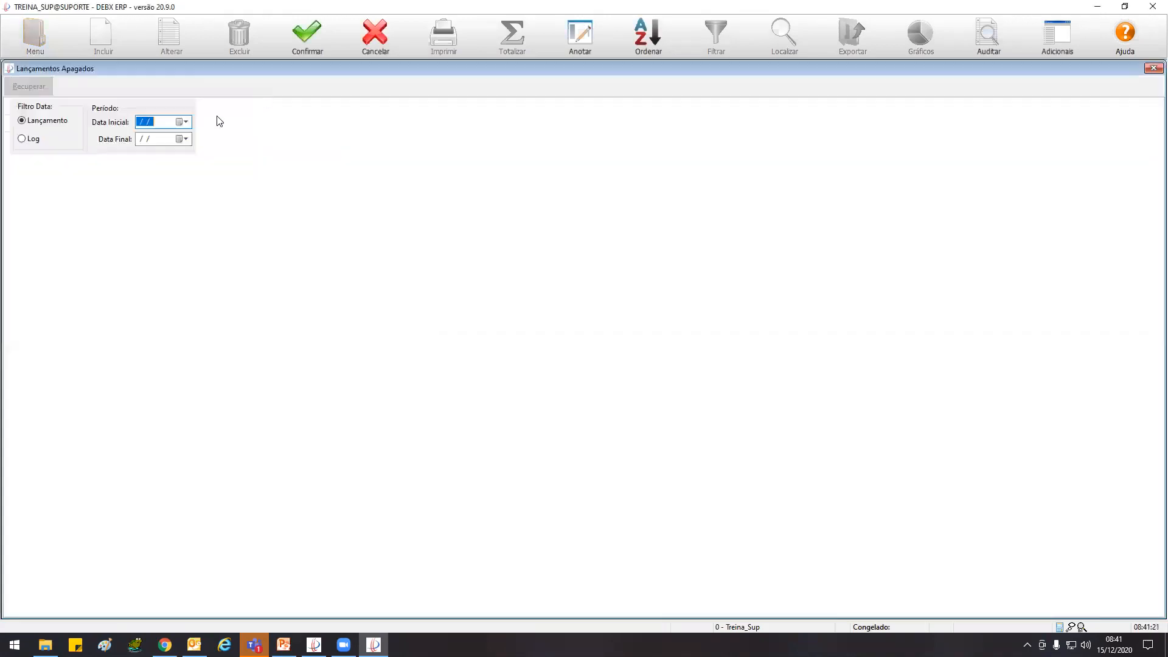
pyautogui.write('01/01/20')
pyautogui.press('Tab')
pyautogui.write('311220')
pyautogui.click(307, 35)
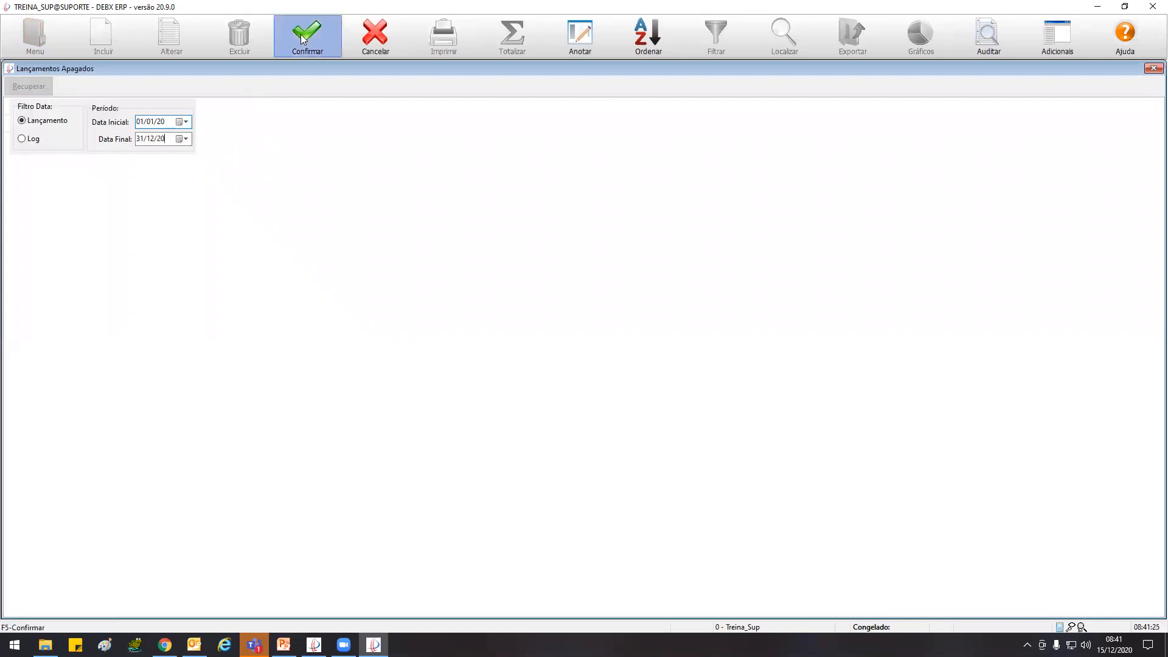
# Recover the deleted NF.1111-DOCERIA ARCANJO entry of 500,00 dated 21/09/20, and close the deleted entries list
pyautogui.click(270, 124)
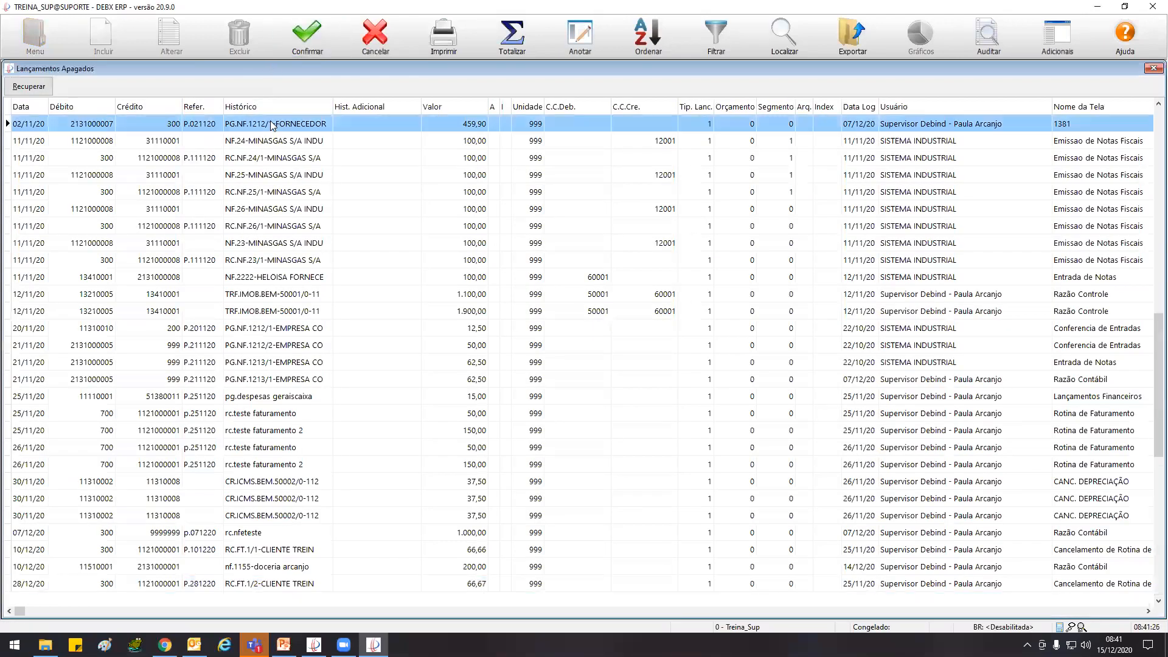
pyautogui.scroll(20, 270, 124)
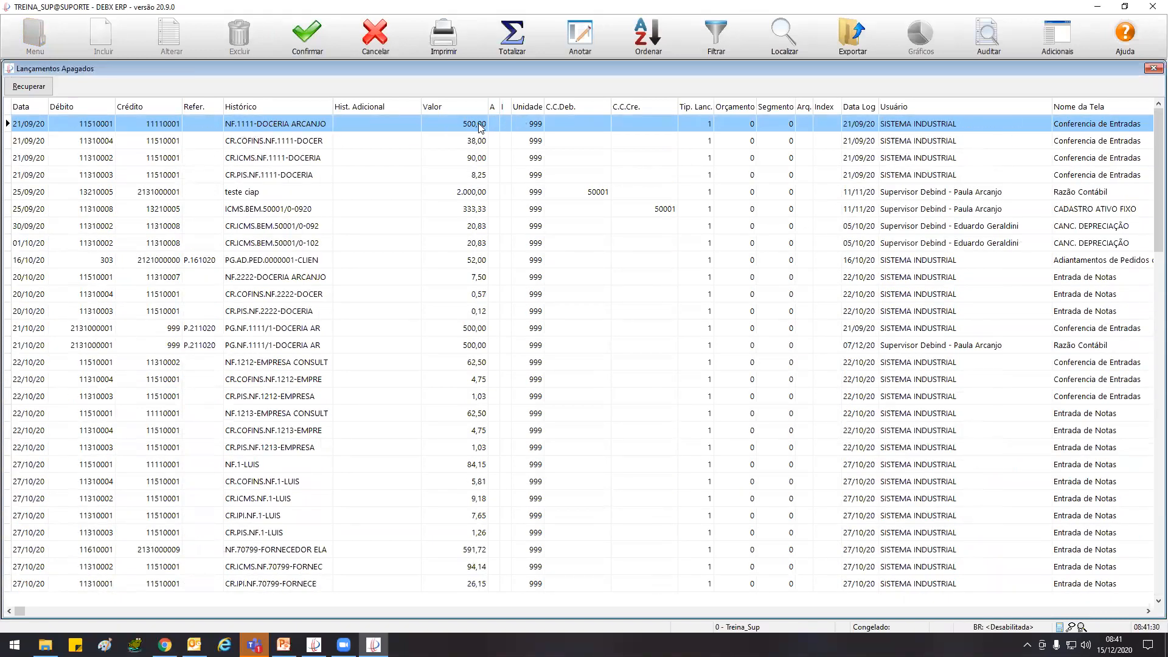
pyautogui.click(37, 87)
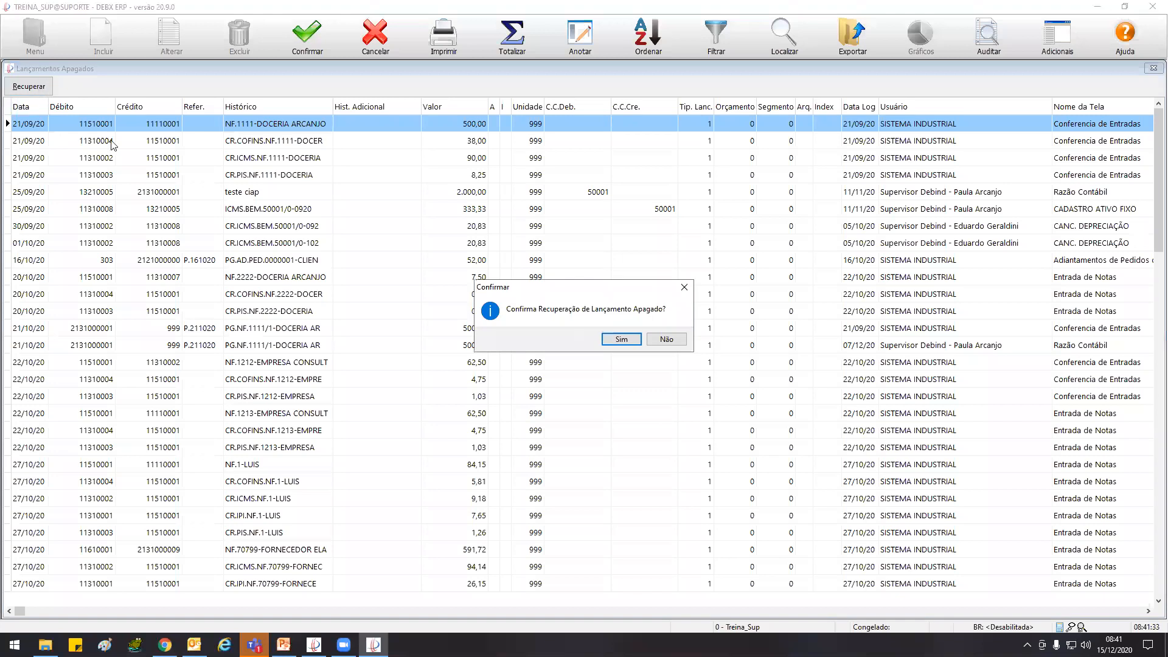
pyautogui.click(622, 341)
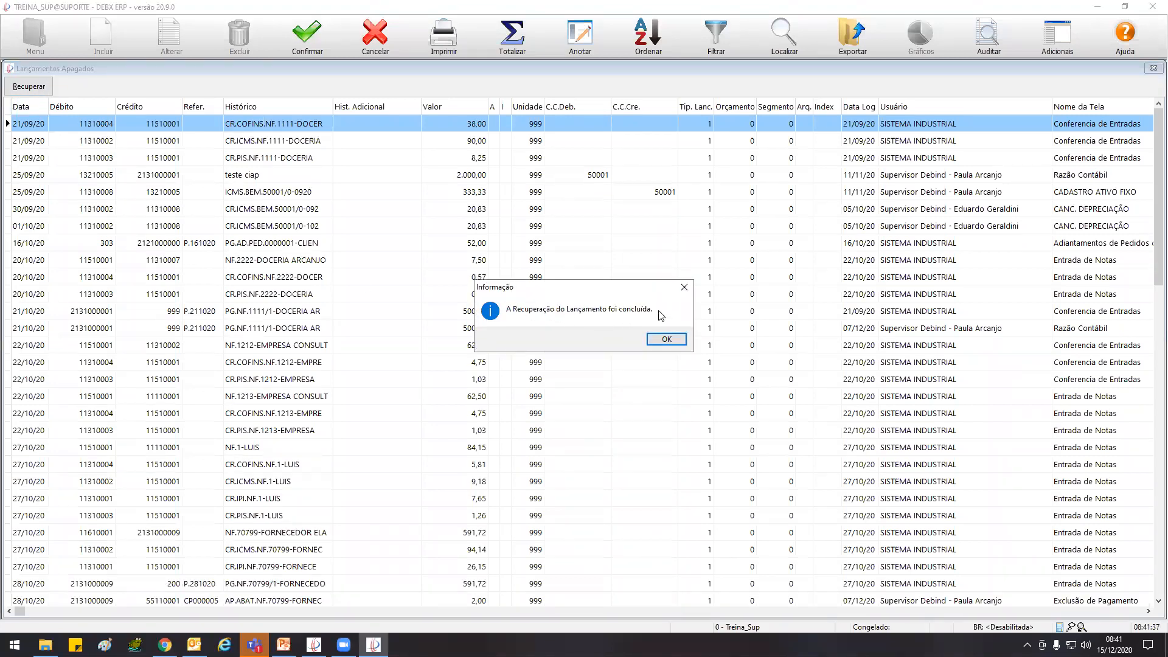
pyautogui.click(675, 339)
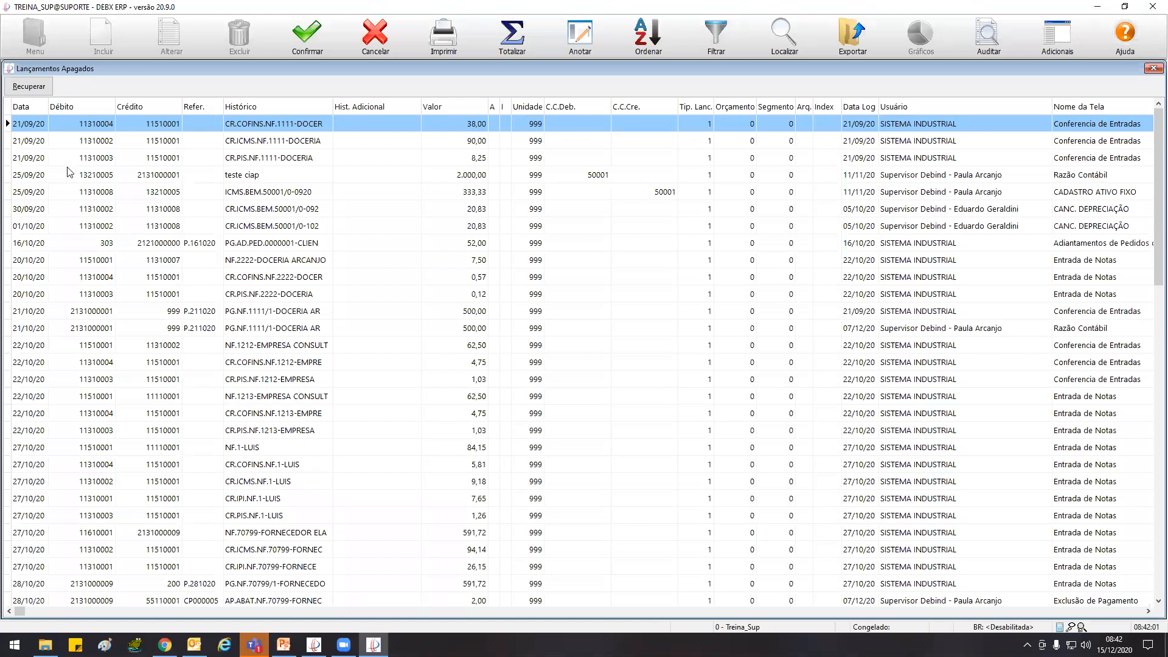
pyautogui.doubleClick(10, 69)
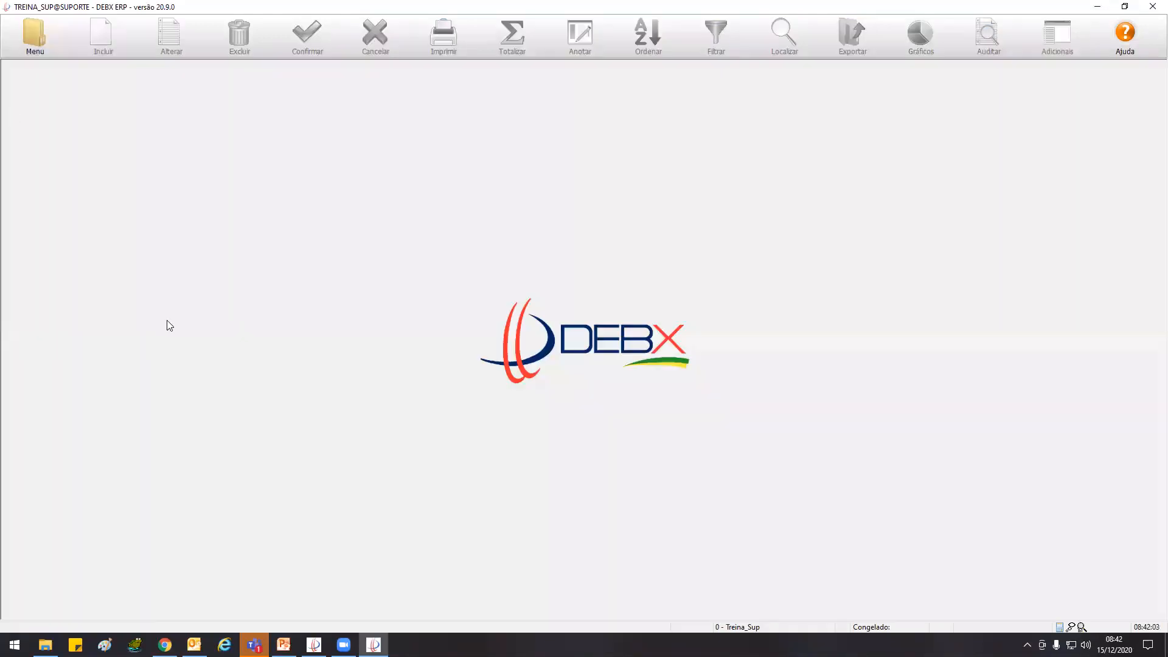
pyautogui.click(38, 33)
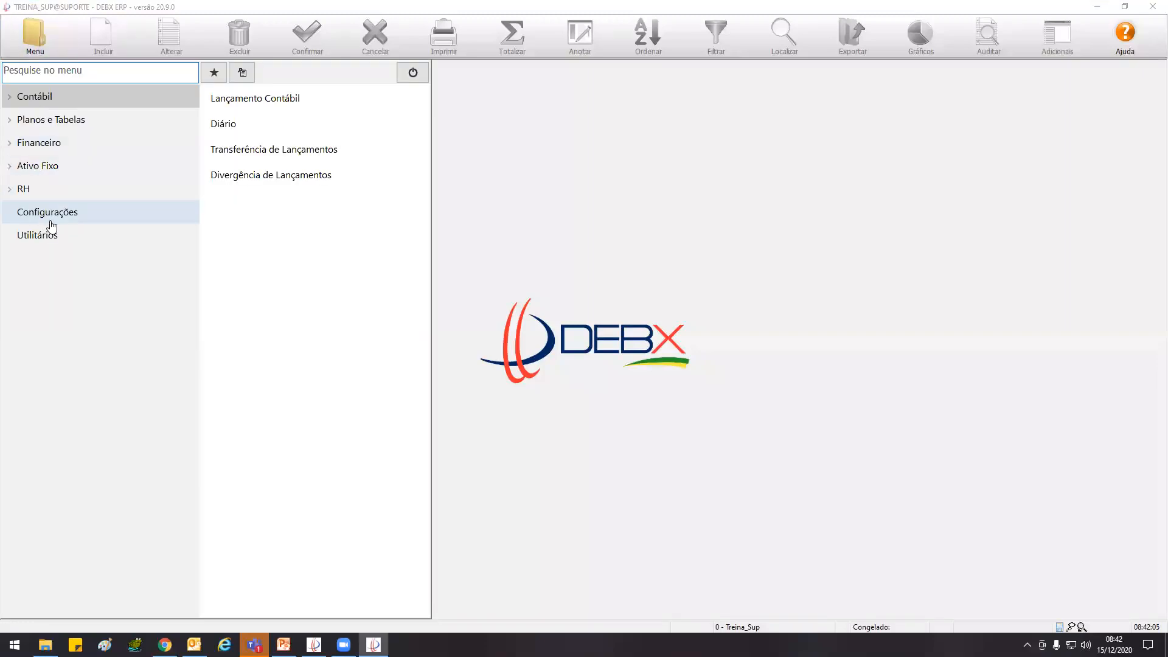
pyautogui.click(74, 97)
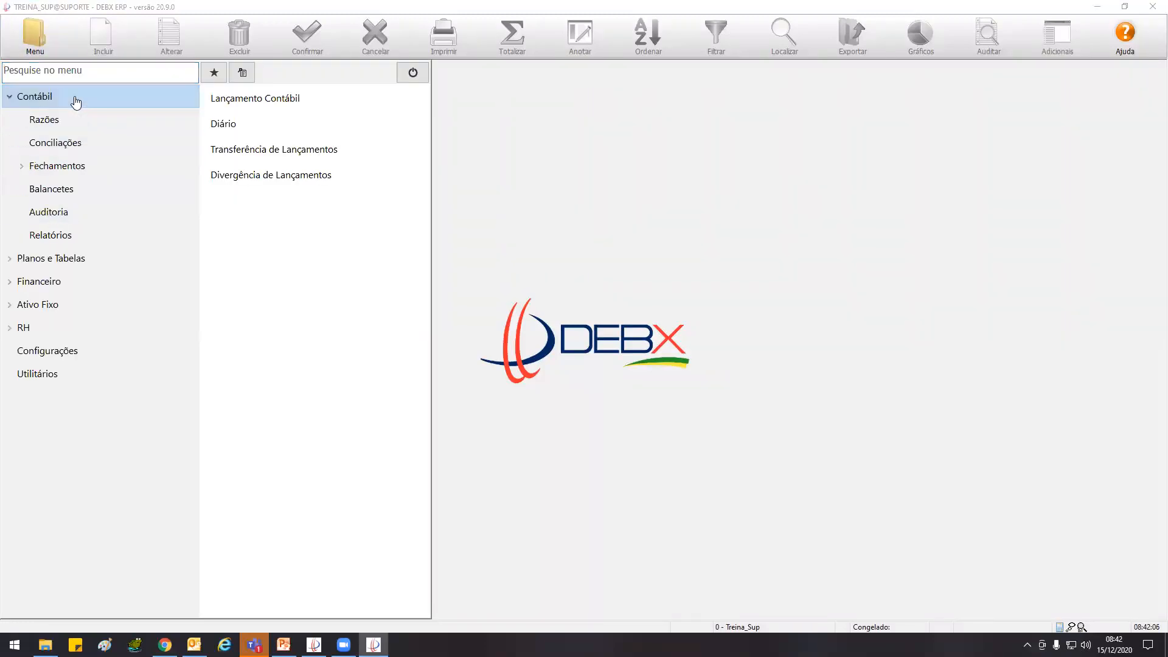
pyautogui.click(73, 212)
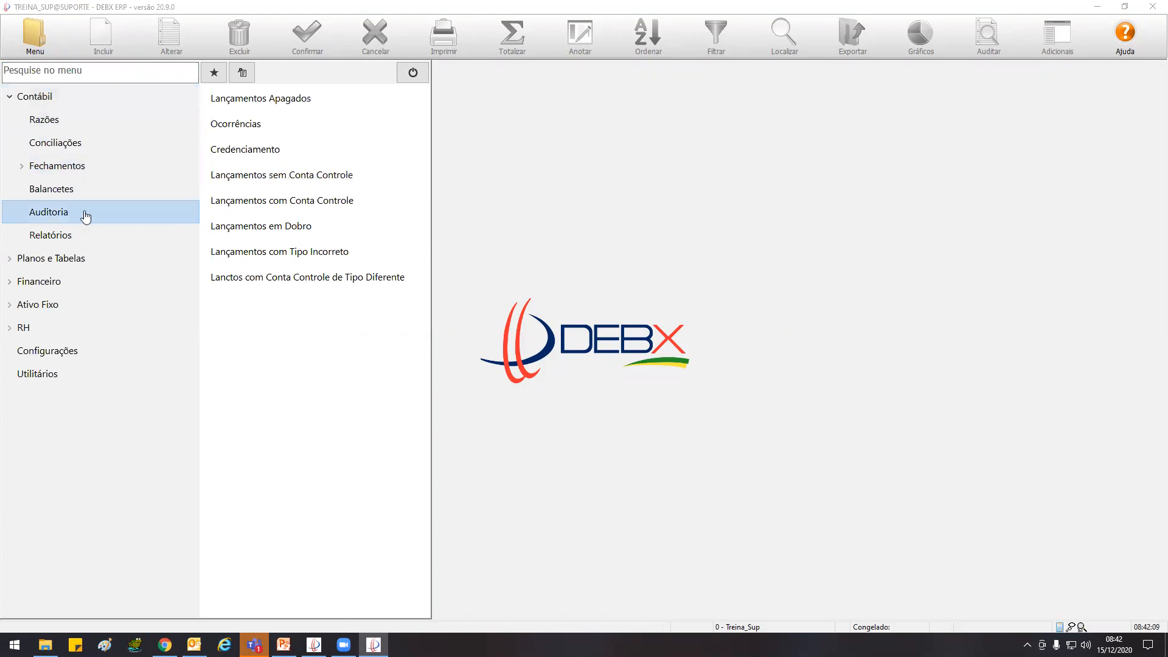
pyautogui.click(250, 141)
pyautogui.doubleClick(253, 125)
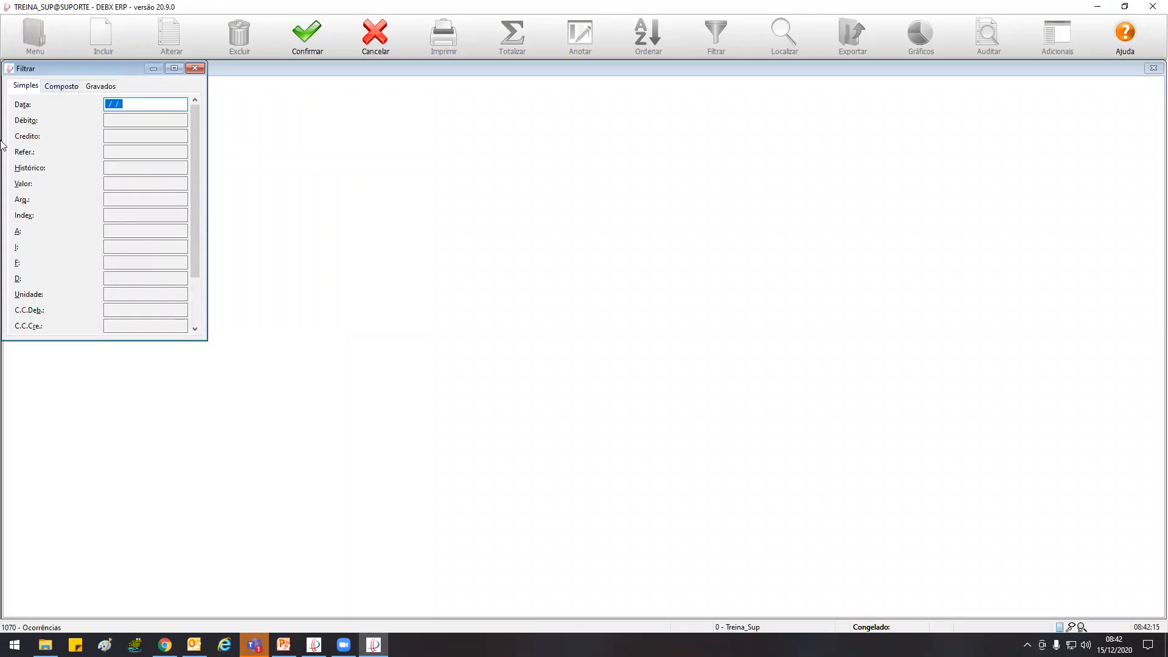
pyautogui.click(196, 68)
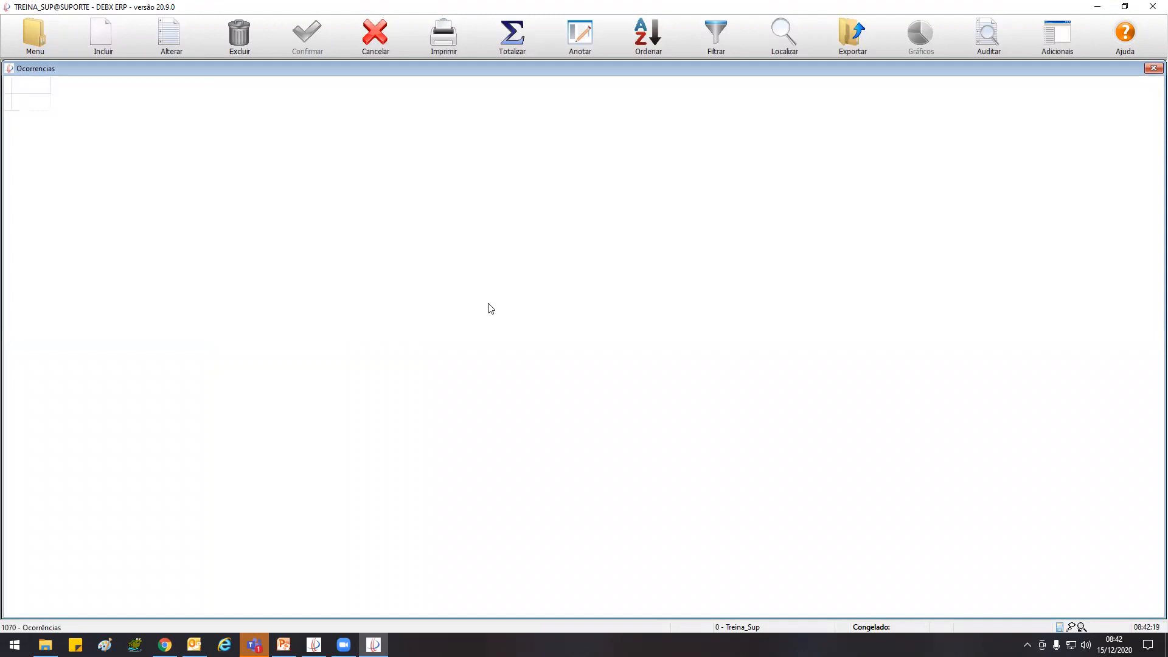
pyautogui.doubleClick(11, 66)
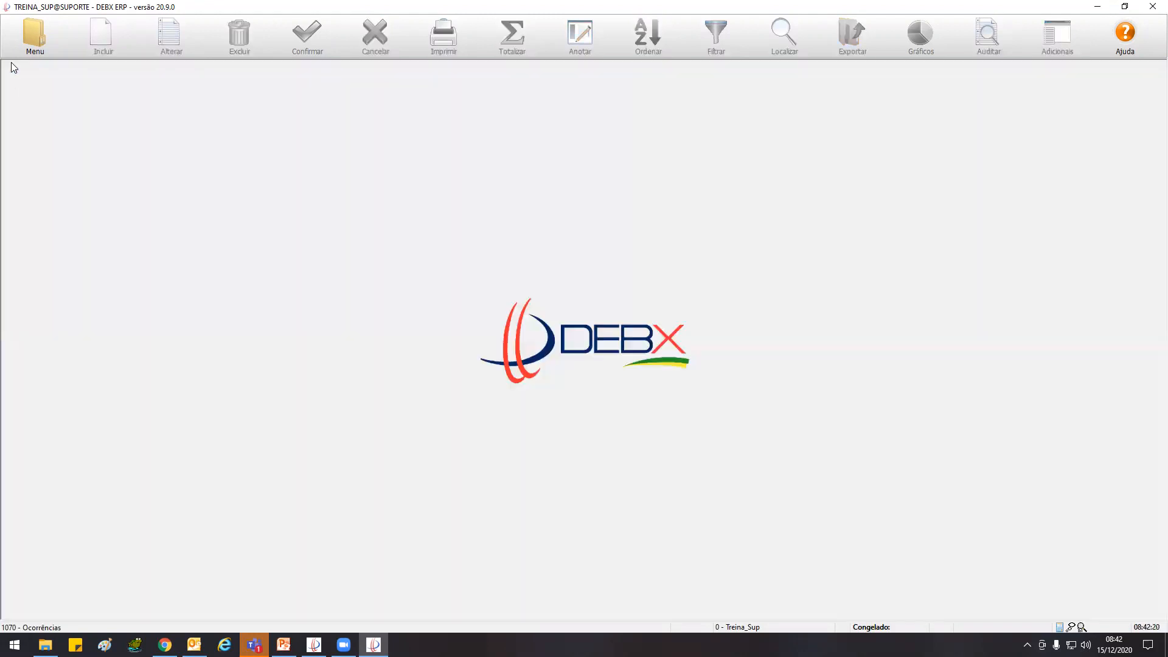
# Open Ocorrências from the accounting audit functions and add a compound filter condition of Data >= 01/09/2020
pyautogui.click(39, 27)
pyautogui.click(71, 98)
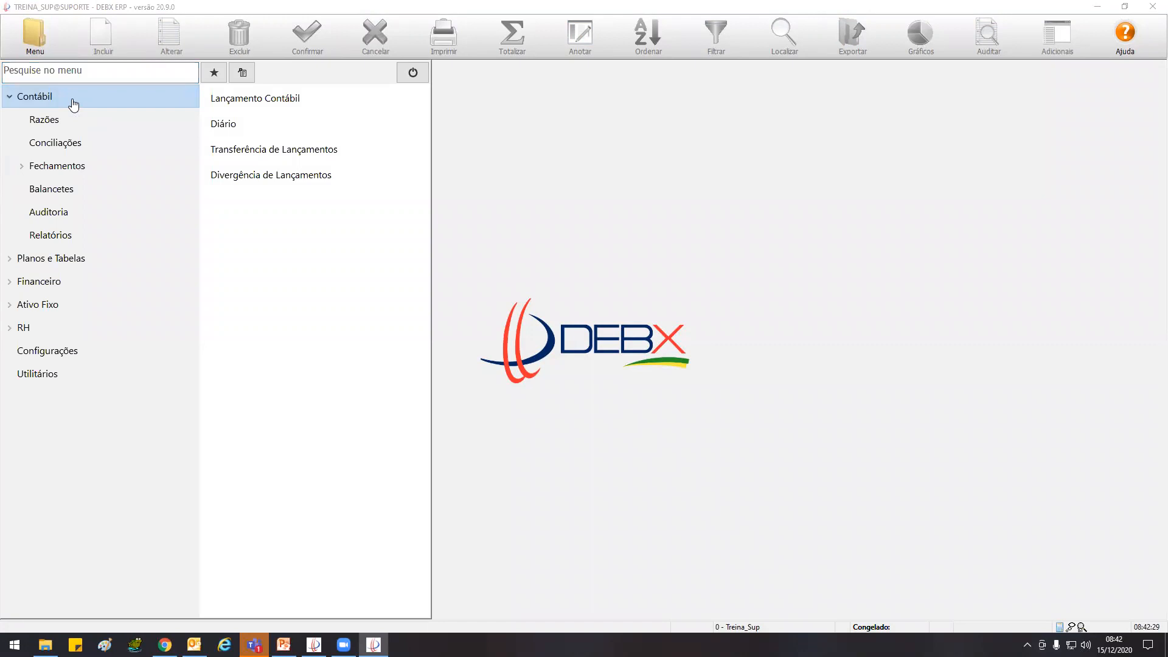
pyautogui.click(72, 212)
pyautogui.click(256, 127)
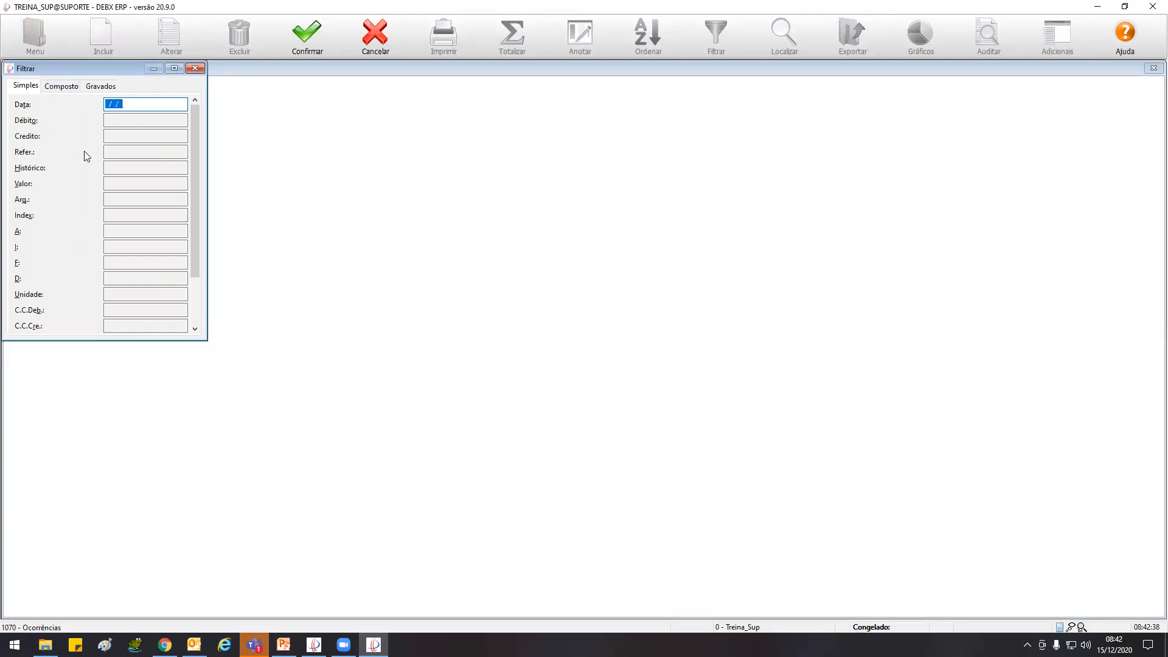
pyautogui.click(61, 87)
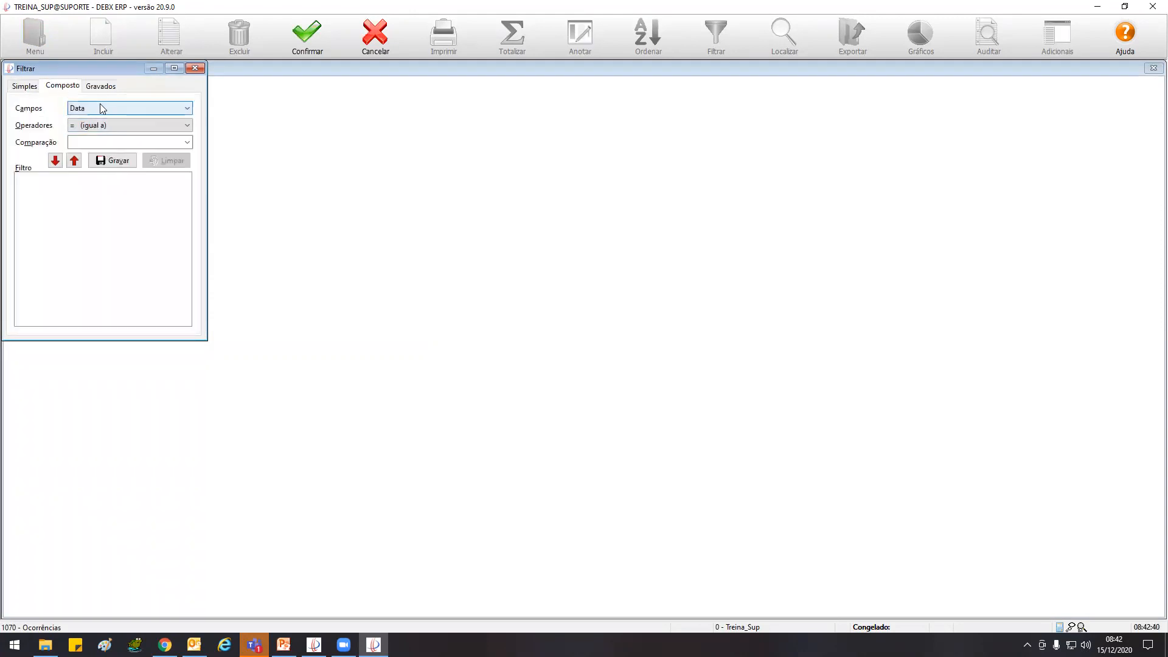
pyautogui.click(103, 124)
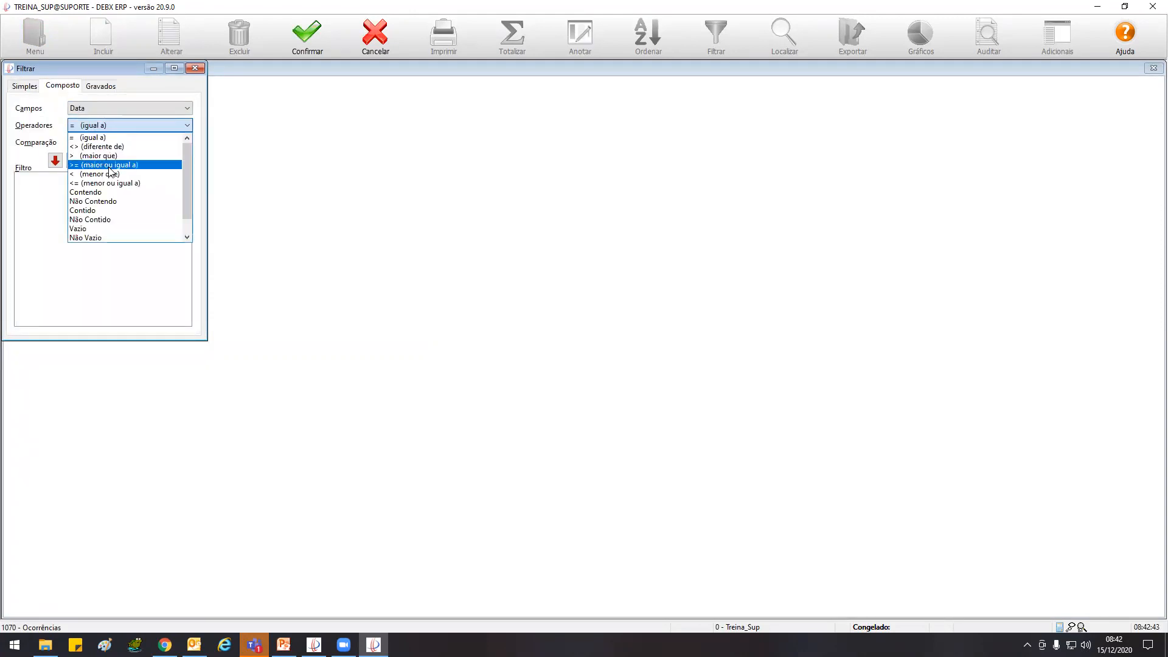
pyautogui.click(110, 165)
pyautogui.click(112, 141)
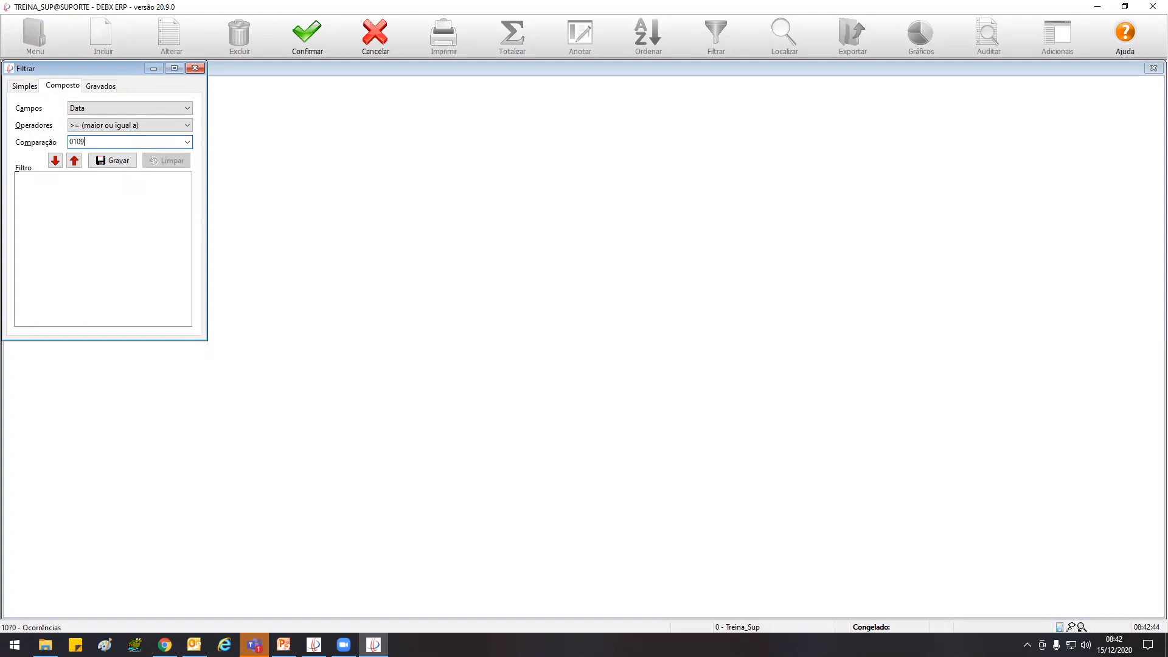
pyautogui.click(54, 160)
# Add a second filter condition of Data <= 31/12/2020 and list the matching occurrences
pyautogui.click(122, 125)
pyautogui.click(107, 169)
pyautogui.click(114, 142)
pyautogui.write('311220')
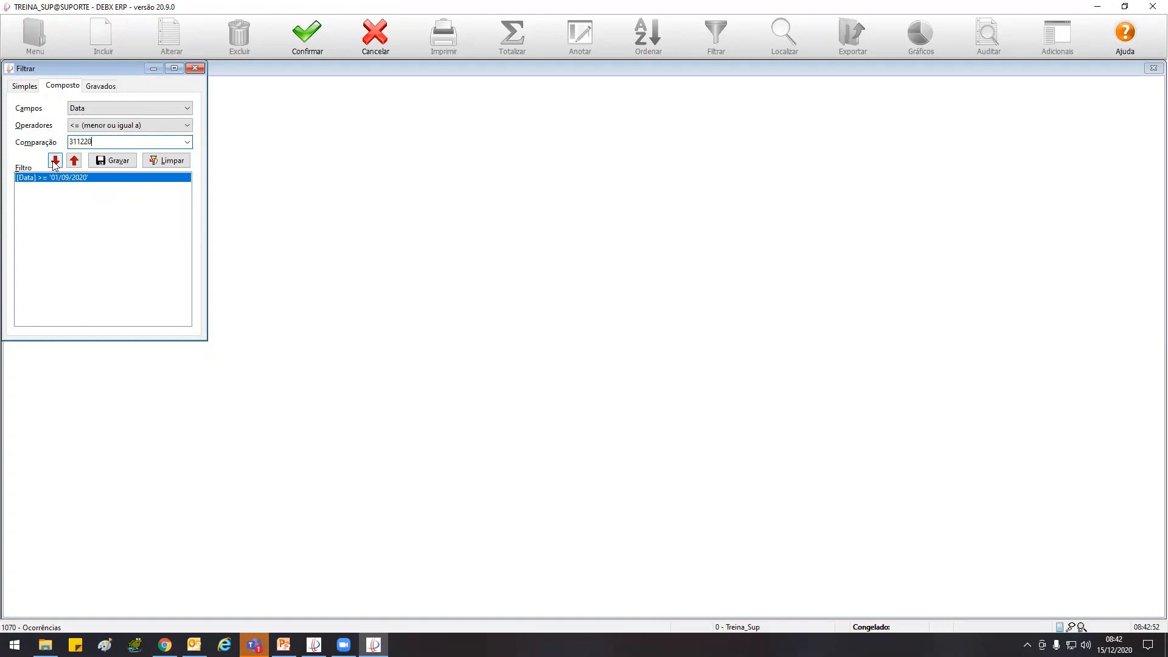
pyautogui.click(55, 161)
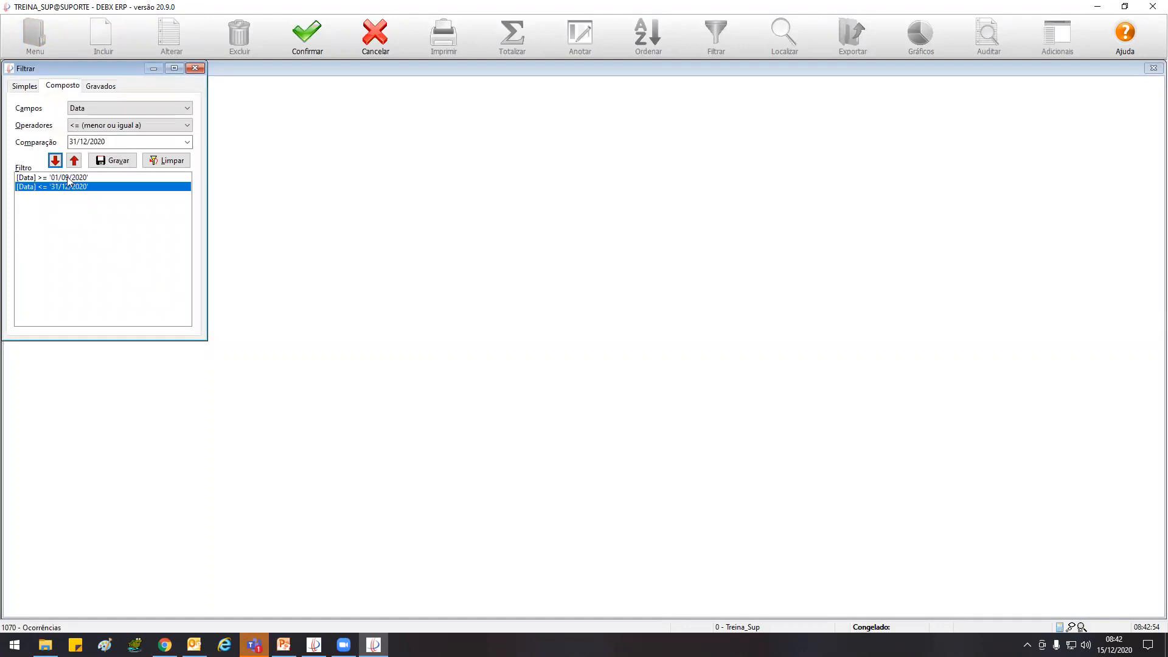
pyautogui.click(321, 34)
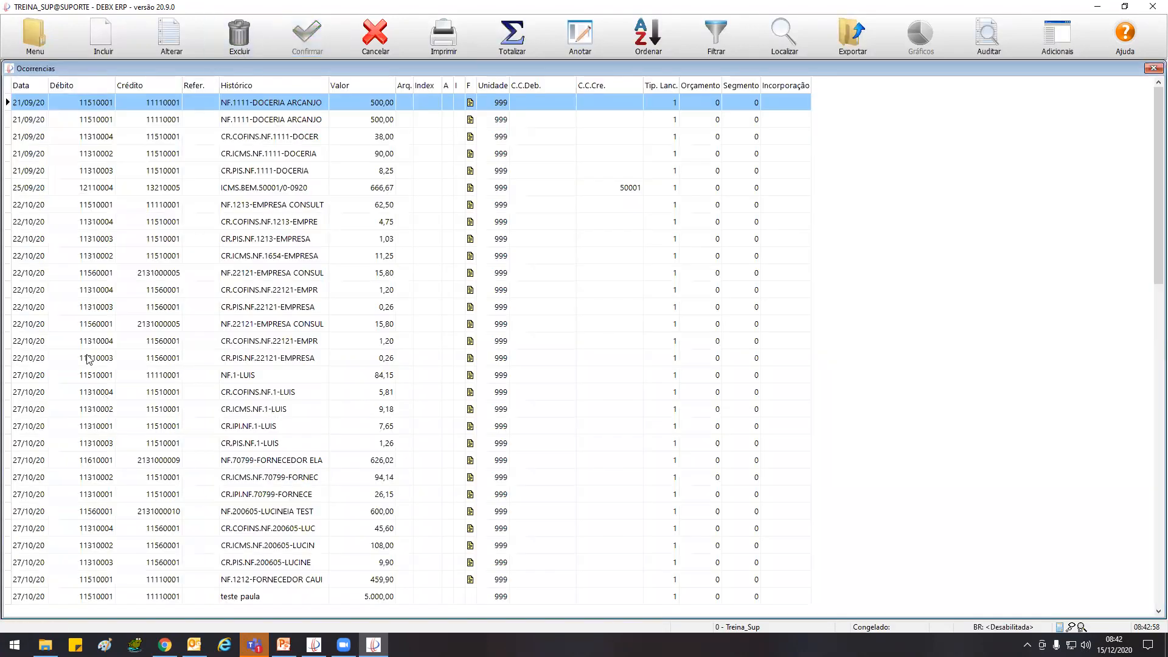
# Compare the two NF.1111-DOCERIA ARCANJO entries of 500,00 dated 21/09/20 in the occurrences list
pyautogui.click(38, 52)
pyautogui.click(40, 97)
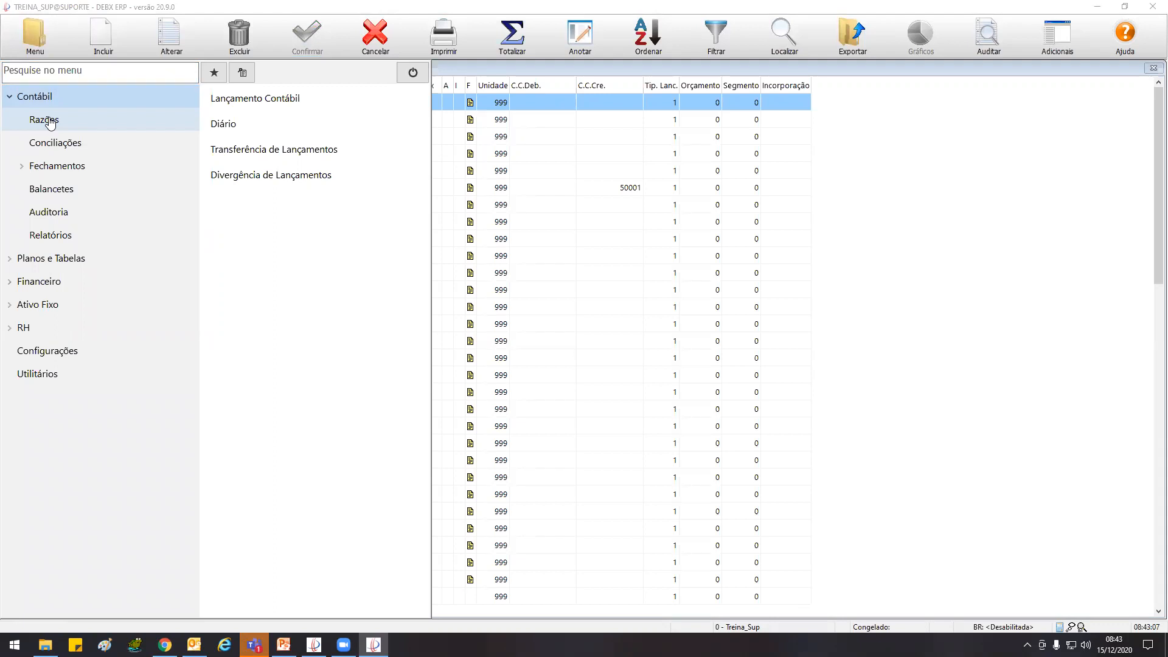
pyautogui.click(734, 124)
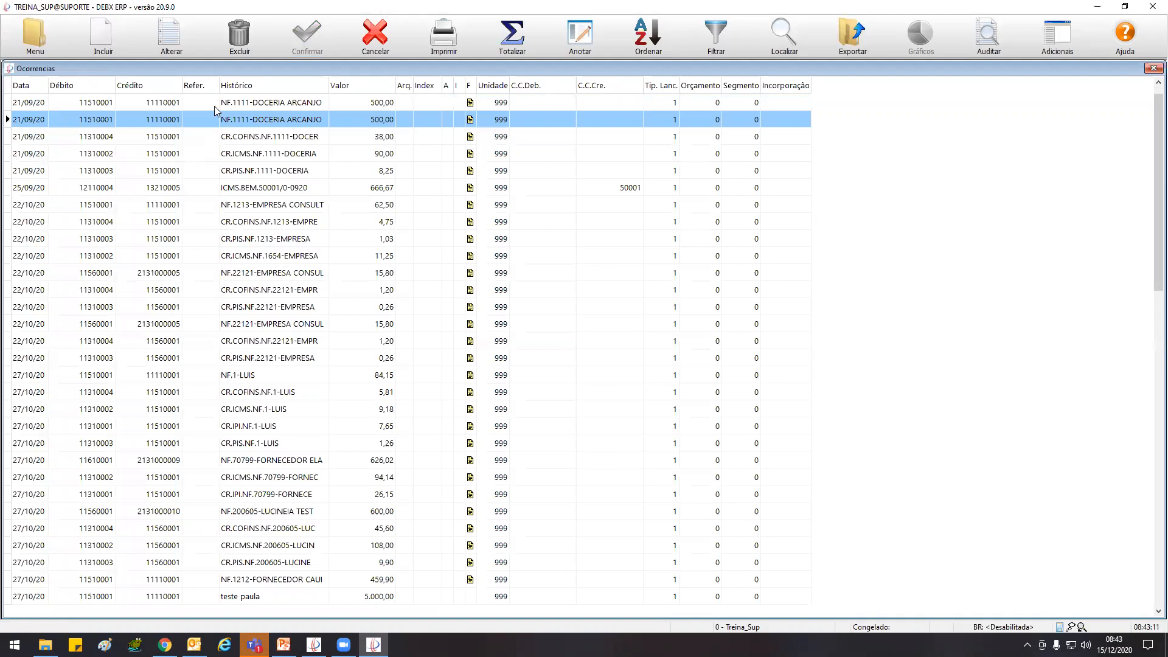
pyautogui.click(272, 103)
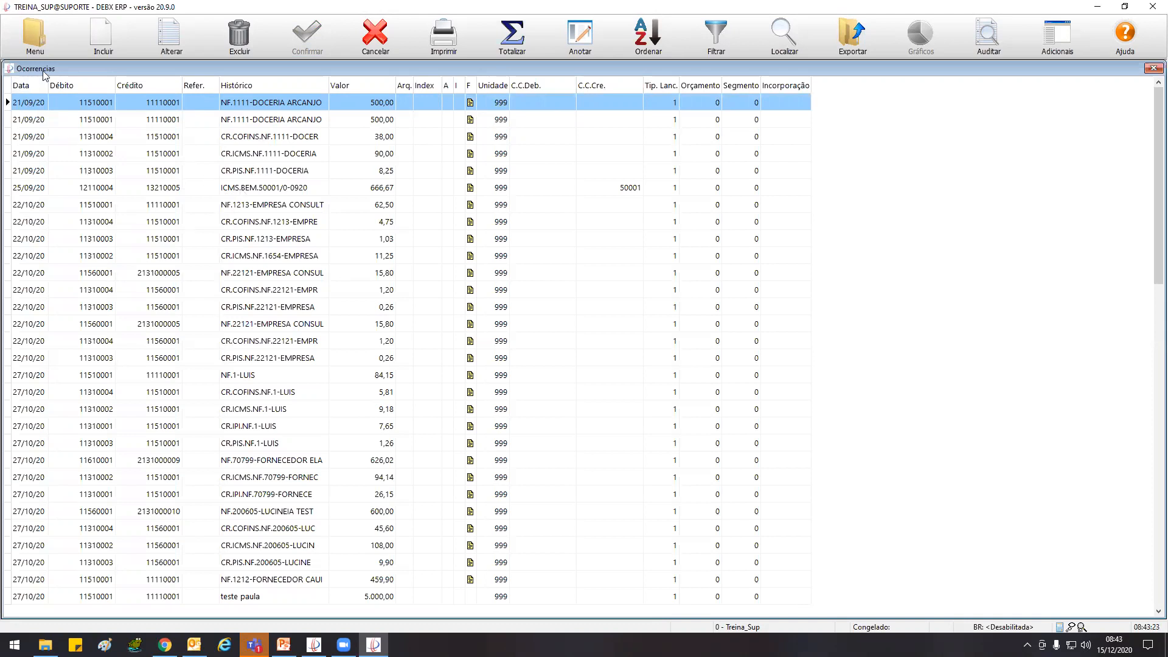
pyautogui.click(40, 33)
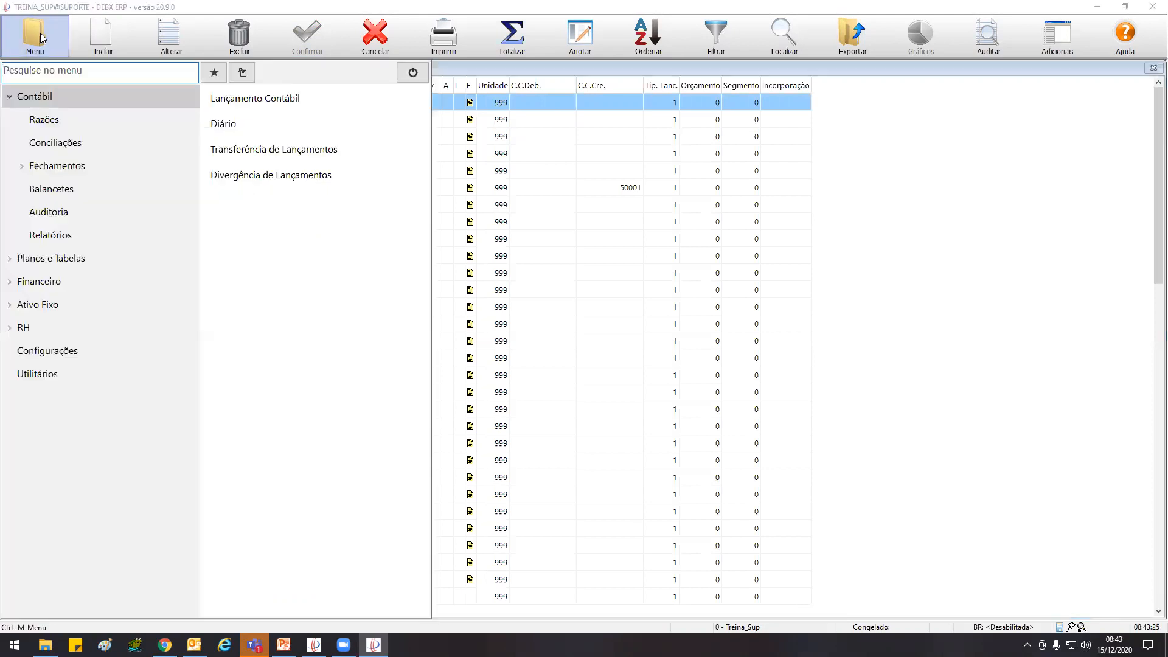
pyautogui.click(63, 214)
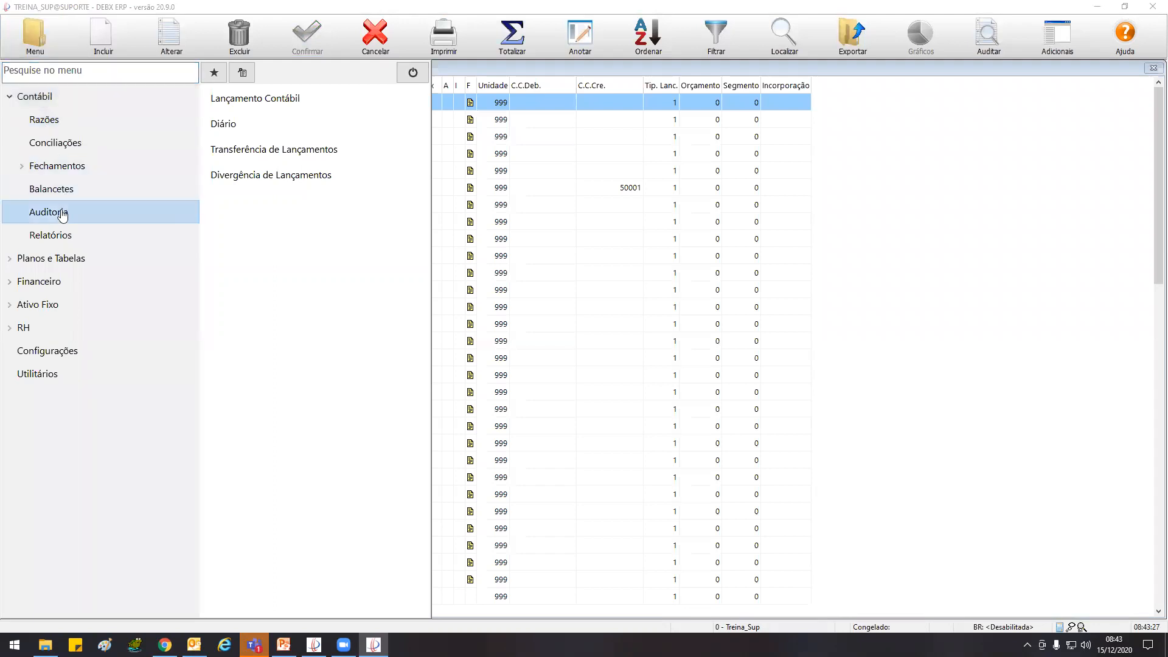
pyautogui.click(840, 242)
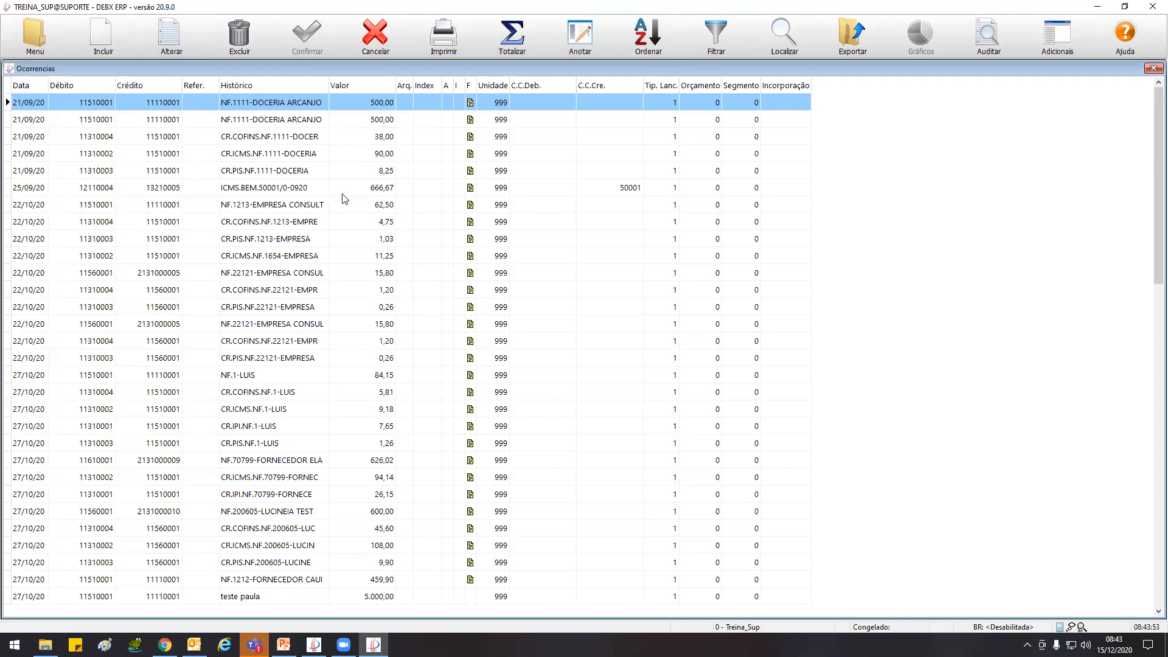
pyautogui.click(212, 223)
pyautogui.scroll(-10, 212, 223)
pyautogui.scroll(17, 213, 223)
# Try to edit the first NF.1111-DOCERIA ARCANJO entry and the CR.COFINS.NF.1111-DOCER entry dated 21/09/20
pyautogui.click(176, 25)
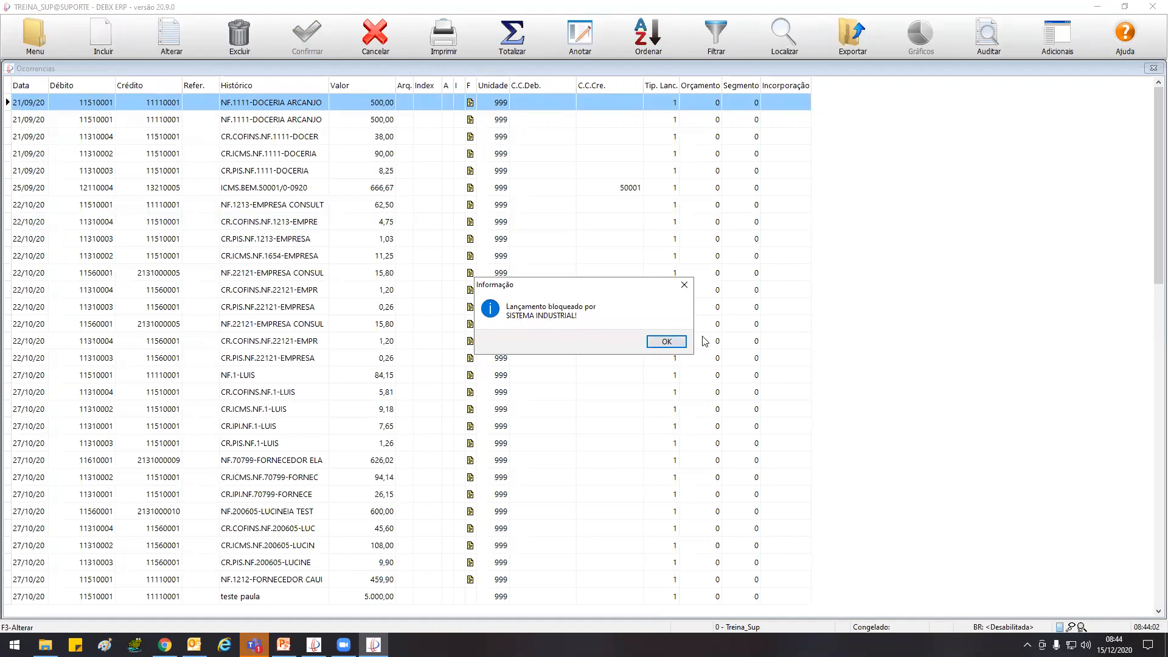
pyautogui.click(666, 342)
pyautogui.click(249, 121)
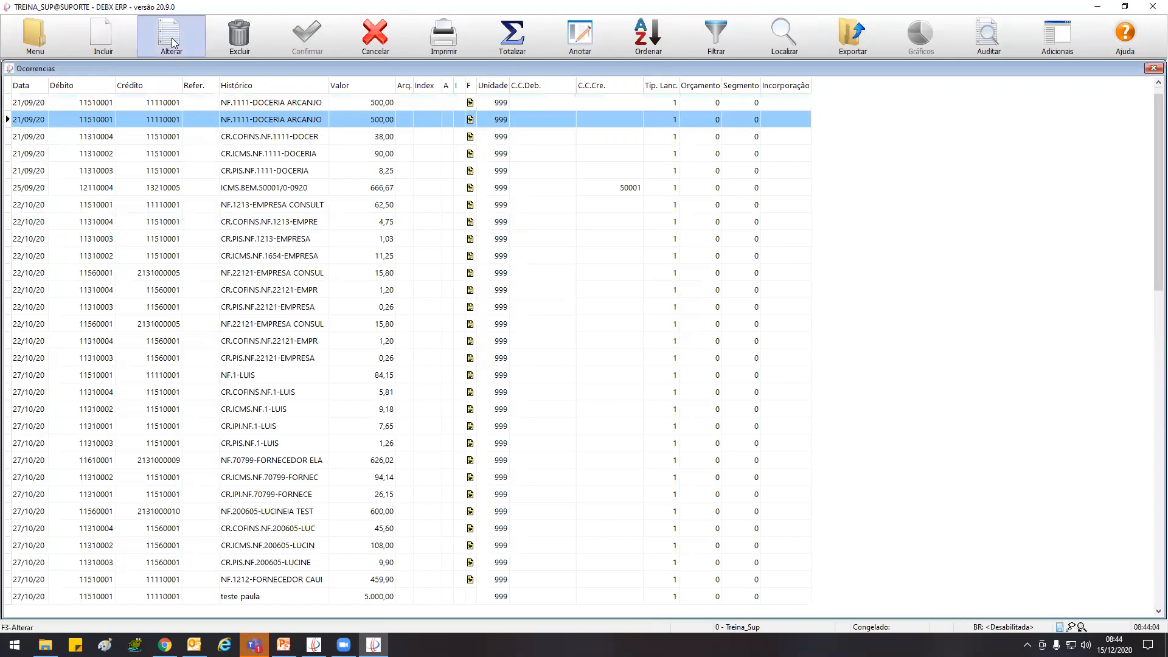
pyautogui.click(265, 137)
pyautogui.click(163, 39)
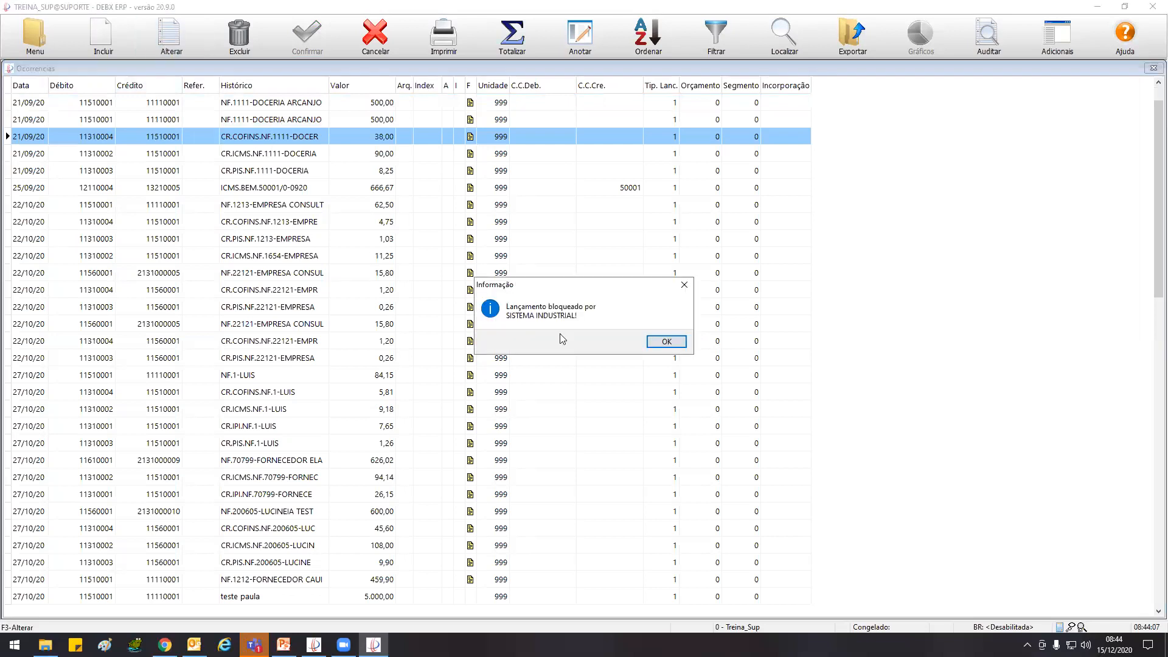
pyautogui.click(665, 342)
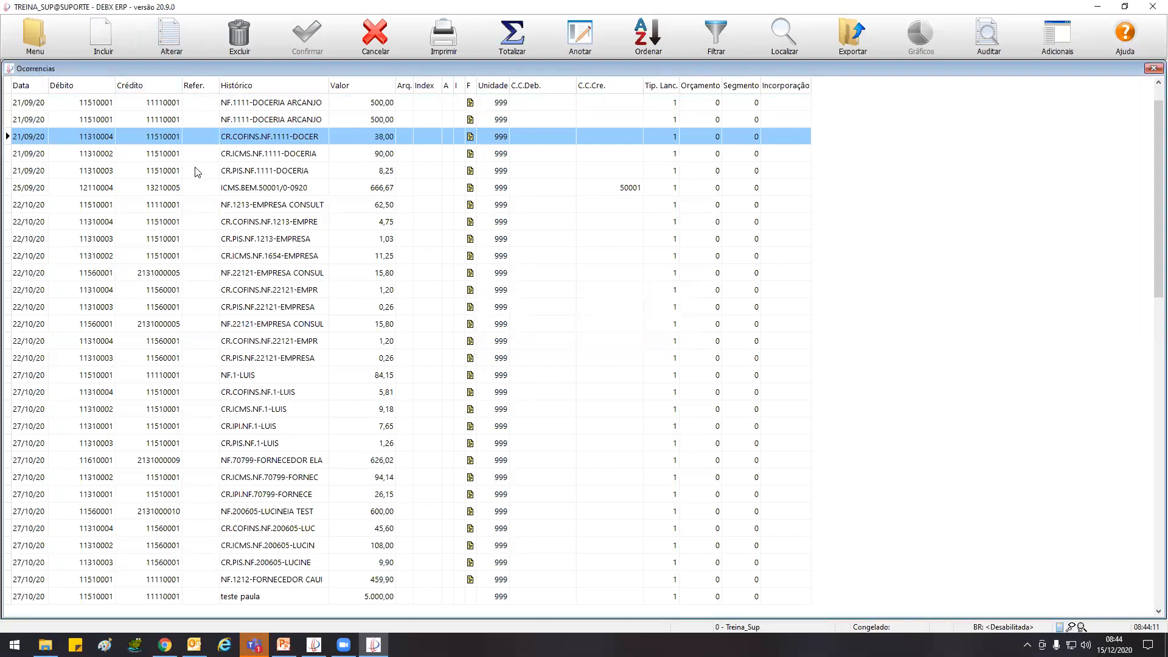
# Close the occurrences list and open Lançamentos sem Conta Controle from the accounting audit functions
pyautogui.doubleClick(11, 69)
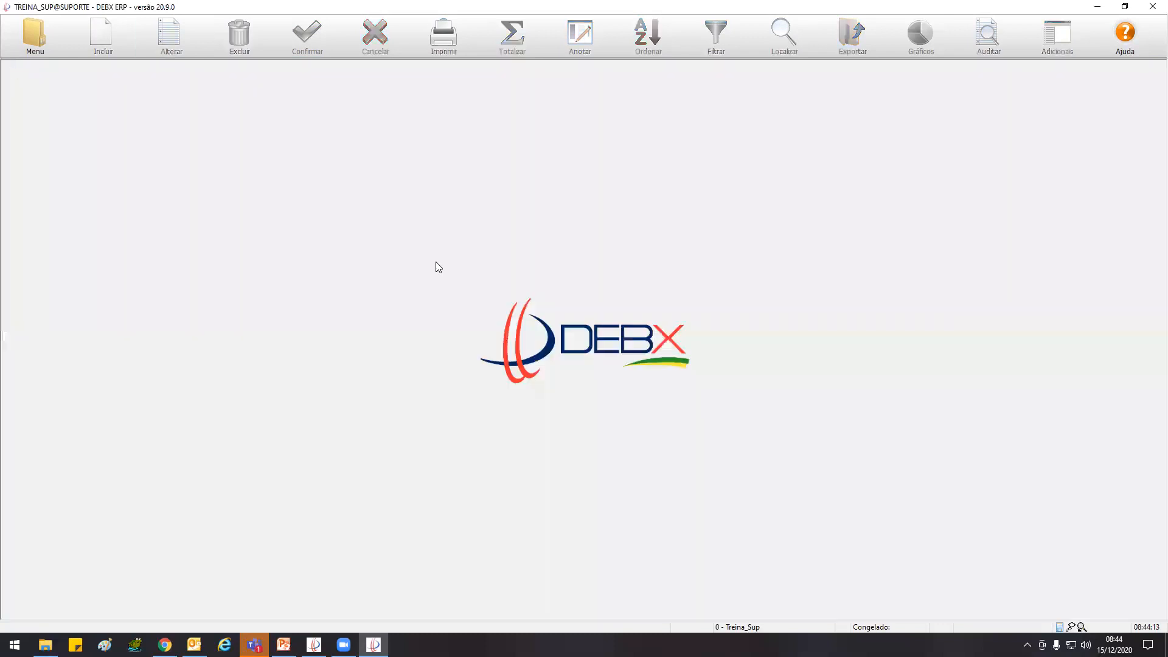
pyautogui.click(44, 34)
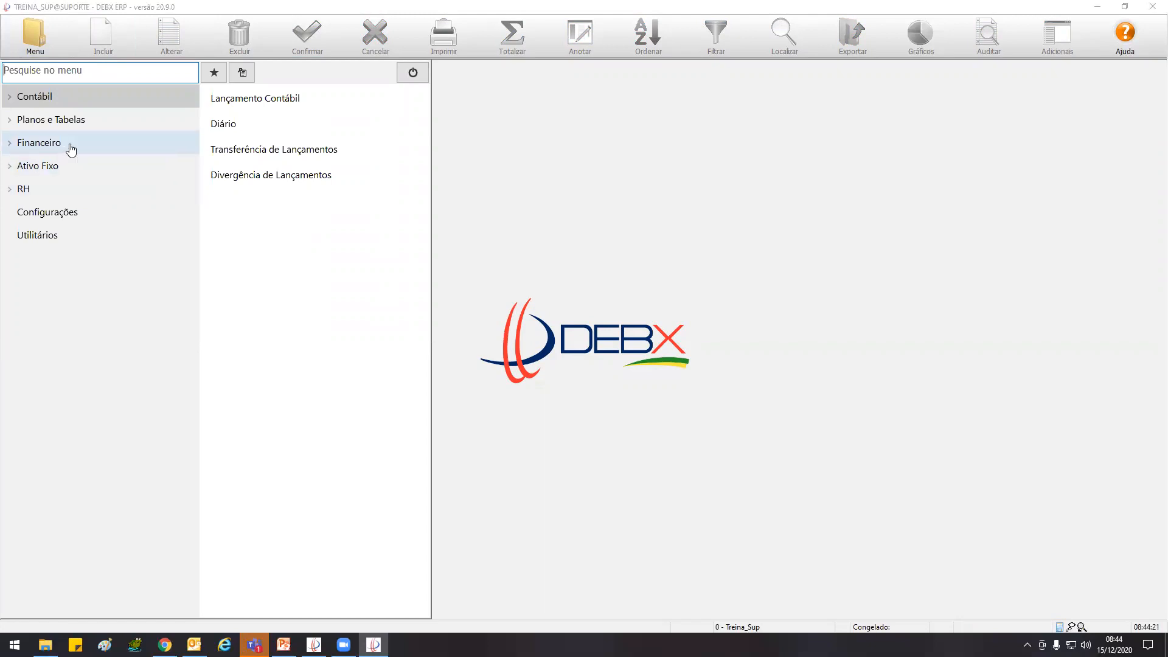
pyautogui.click(73, 98)
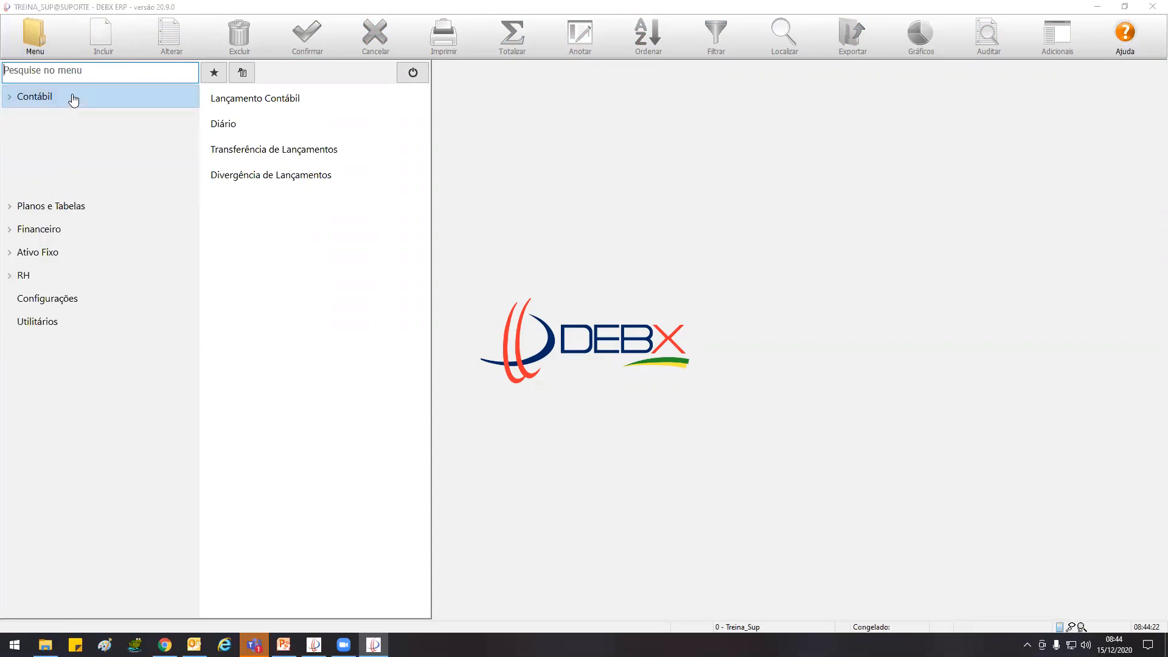
pyautogui.click(76, 217)
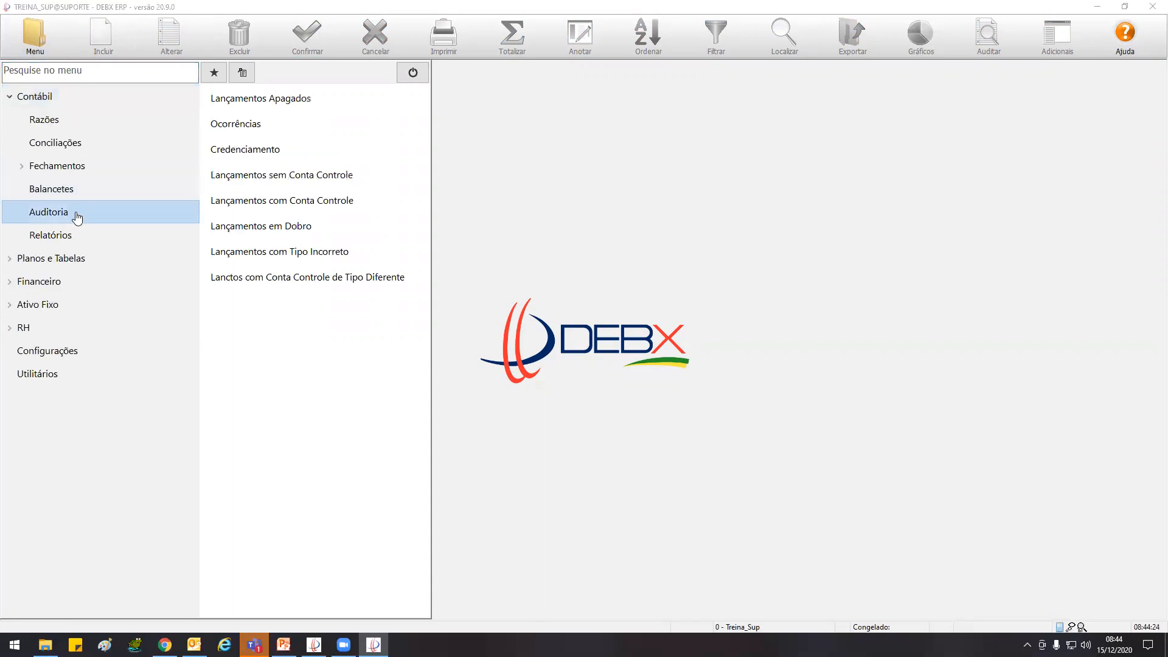
pyautogui.click(316, 178)
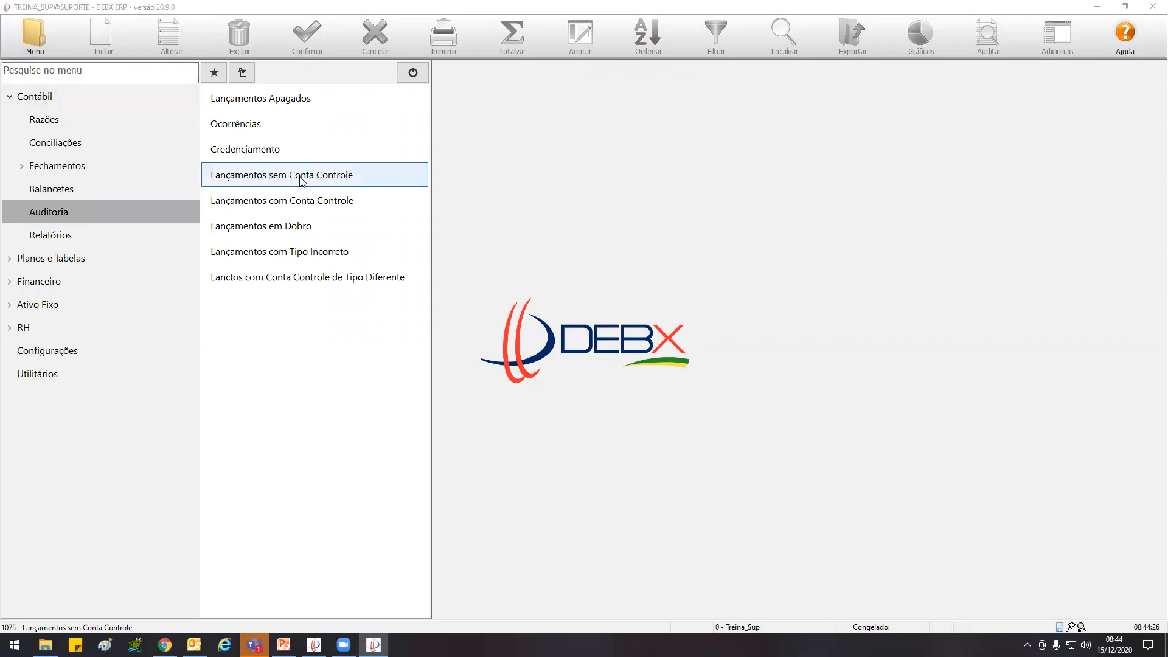
pyautogui.click(328, 200)
pyautogui.click(321, 178)
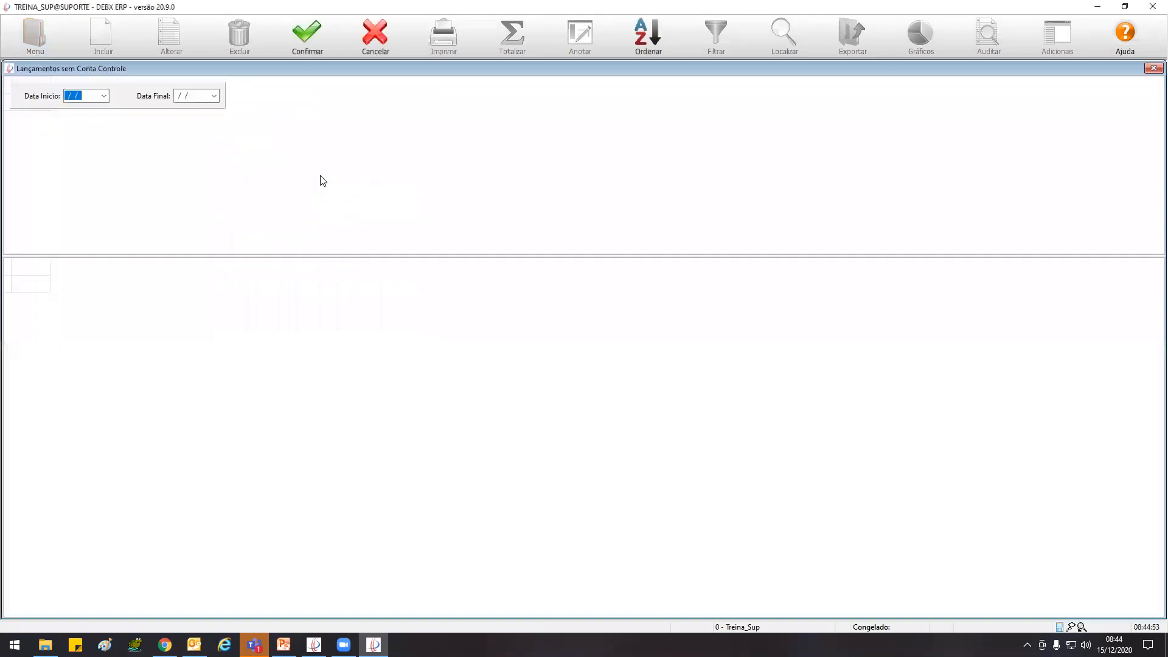
# List the entries without a control account from 01/01/20 to 31/12/20
pyautogui.write('010120')
pyautogui.press('Tab')
pyautogui.write('3')
pyautogui.write('1220')
pyautogui.click(314, 39)
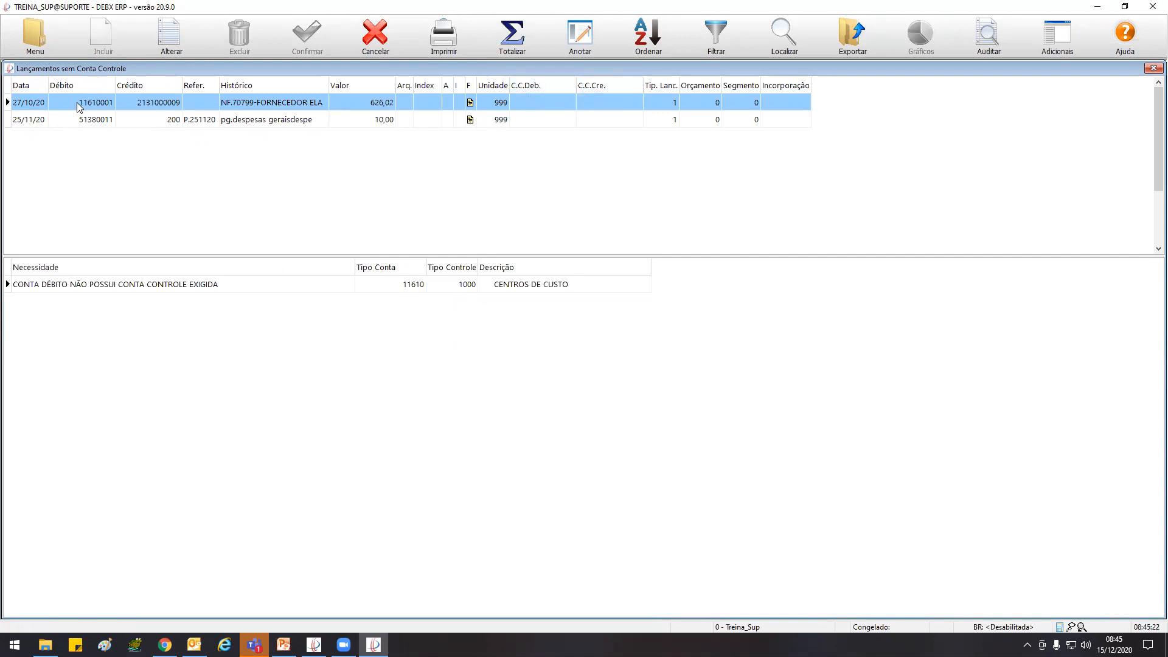
# Check the control account requirement of the NF.70799-FORNECEDOR ELA entry and filter the Plano Contábil by Conta Contábil 11610001
pyautogui.click(430, 286)
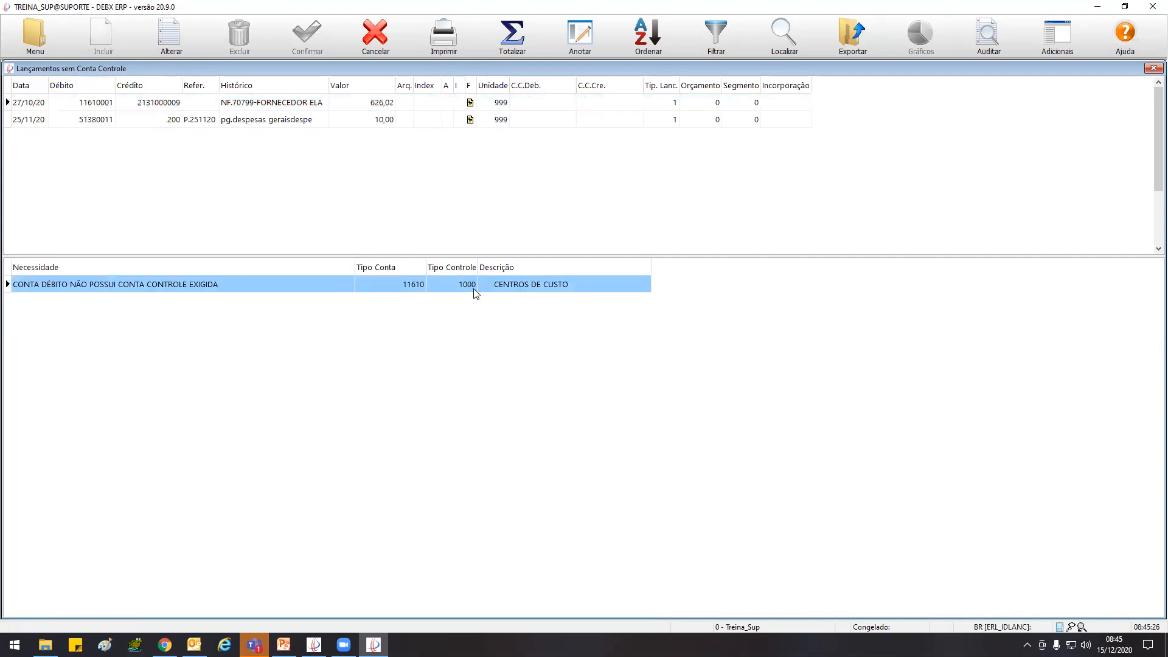
pyautogui.click(72, 107)
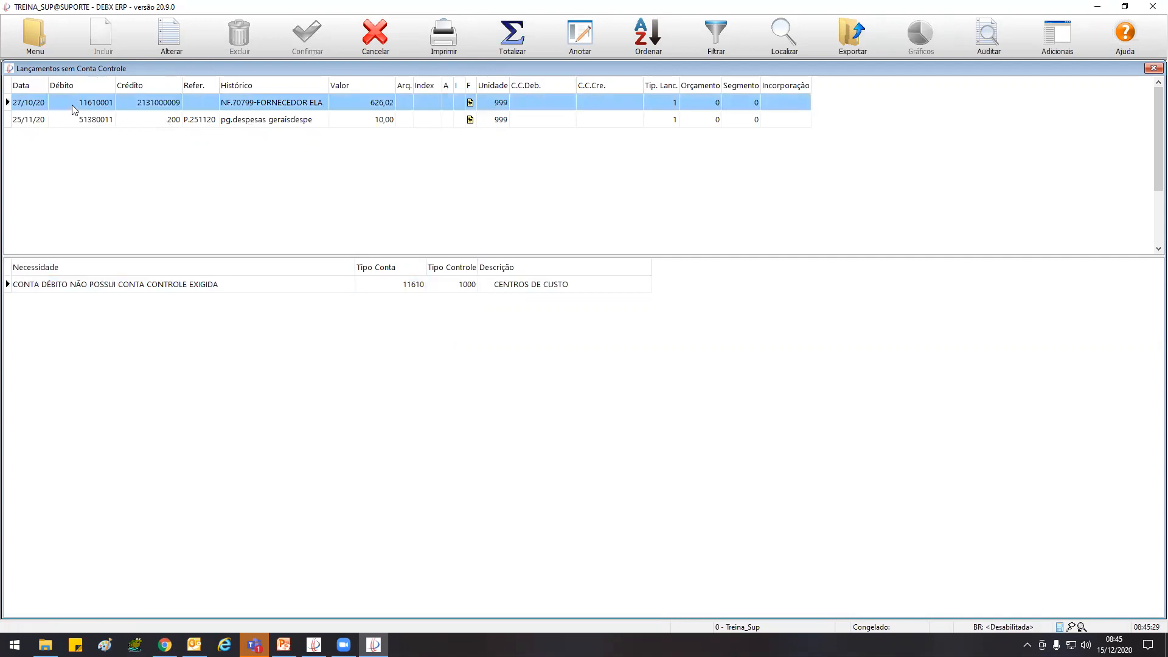
pyautogui.click(34, 33)
pyautogui.click(59, 121)
pyautogui.click(255, 99)
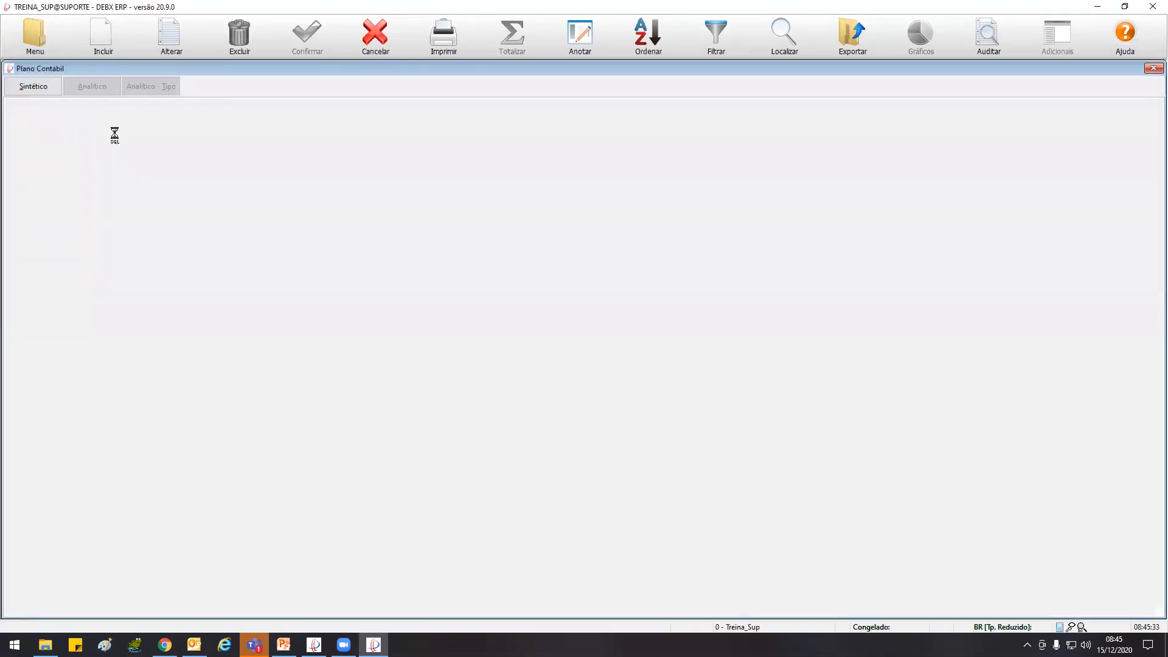
pyautogui.click(269, 106)
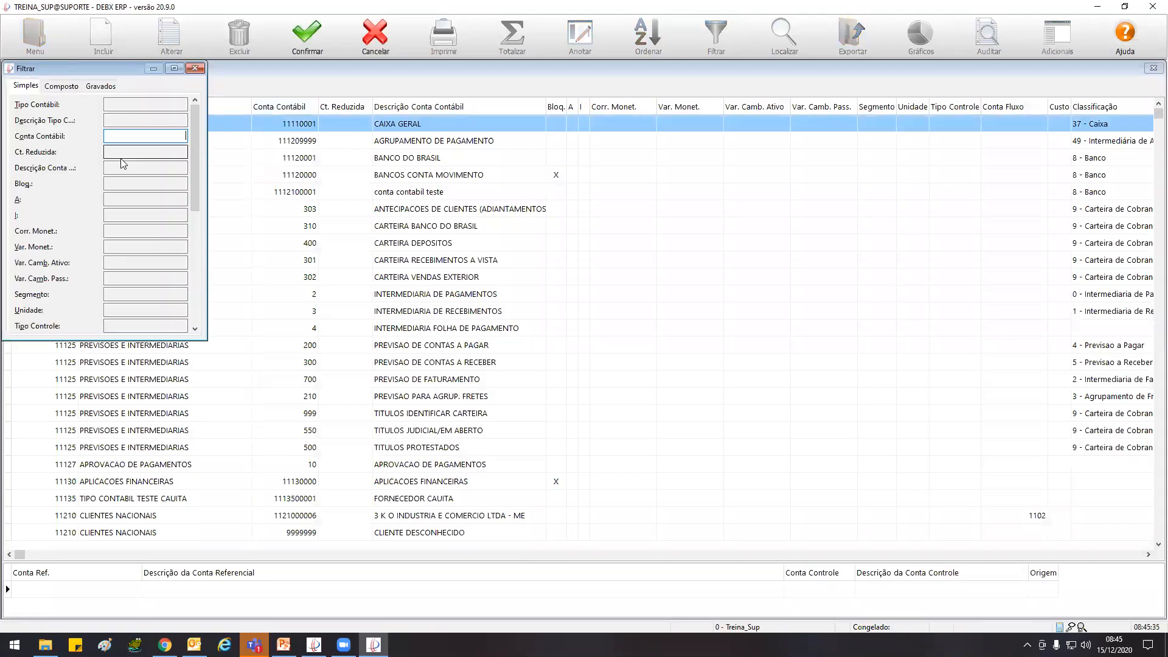
pyautogui.write('11610001')
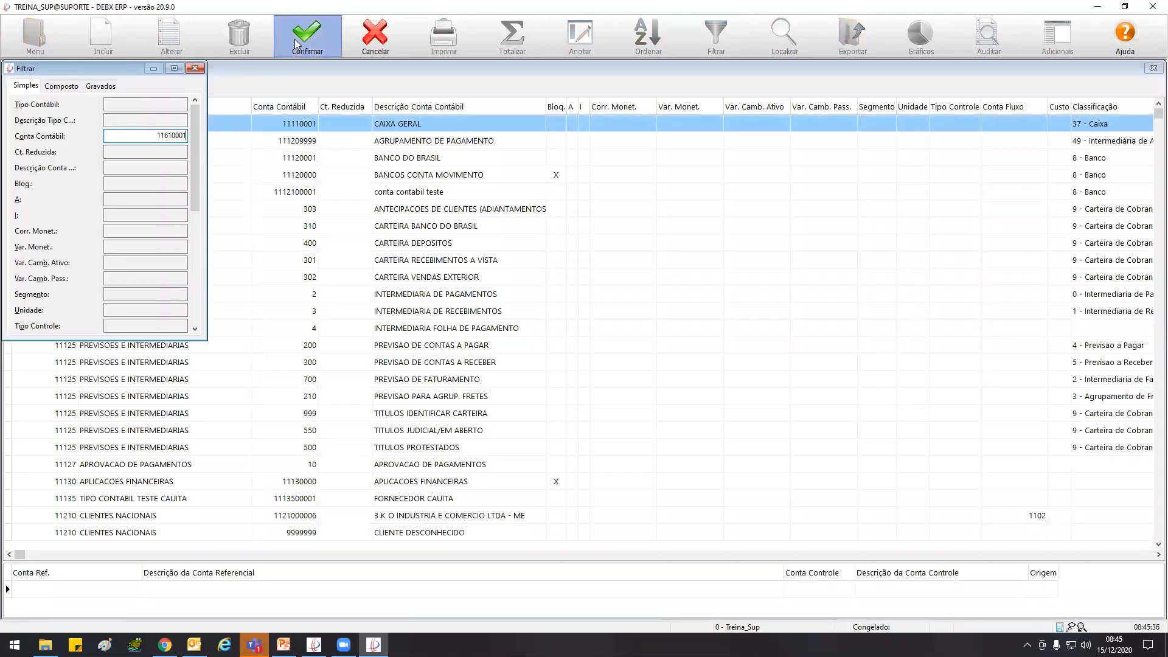
pyautogui.click(295, 39)
# View the Tipo Controle in the record of account 11610001, and return to the entries without a control account
pyautogui.click(170, 35)
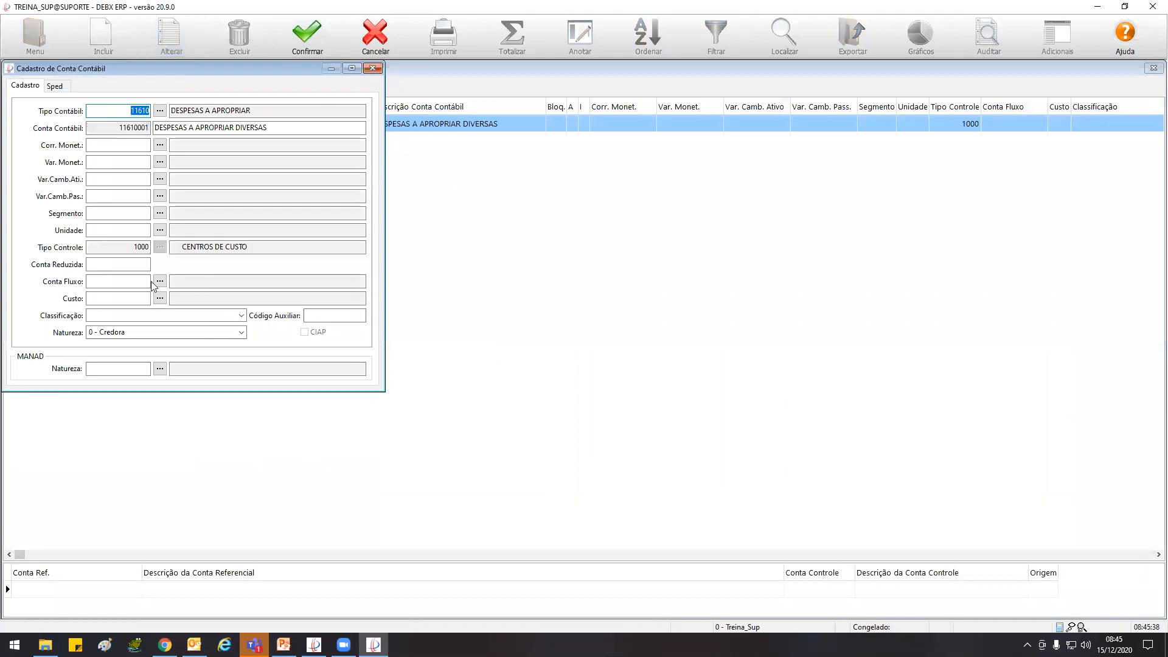
pyautogui.click(145, 247)
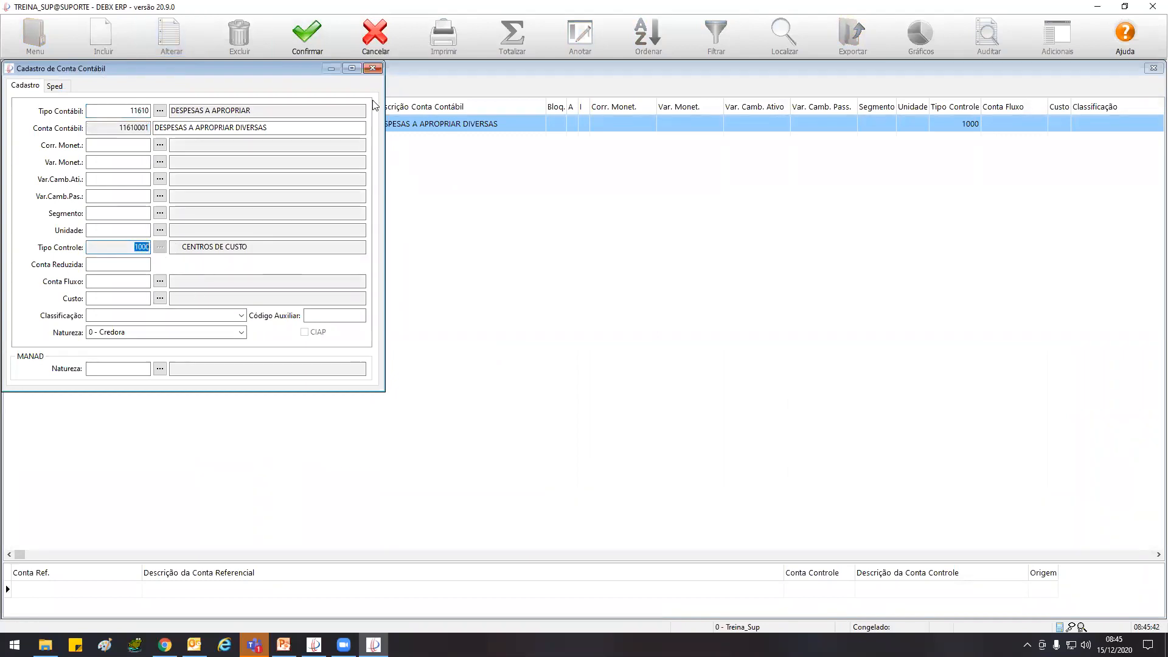
pyautogui.click(379, 72)
pyautogui.press('Escape')
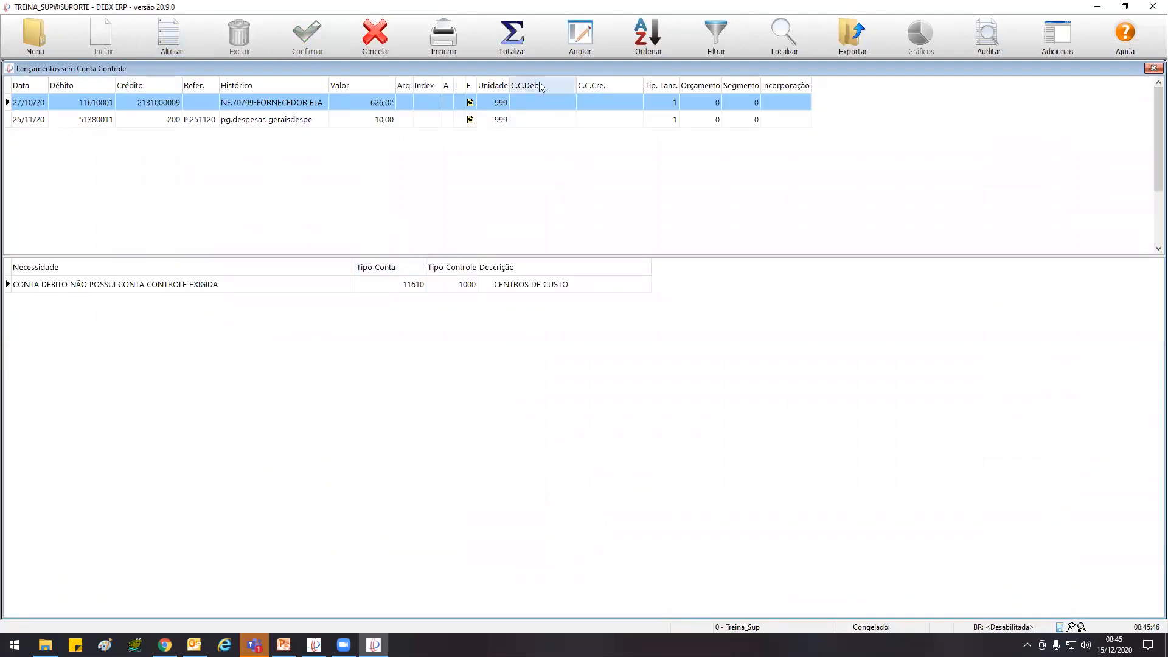
# Try to edit the NF.70799-FORNECEDOR ELA entry of 626,02 dated 27/10/20
pyautogui.click(171, 35)
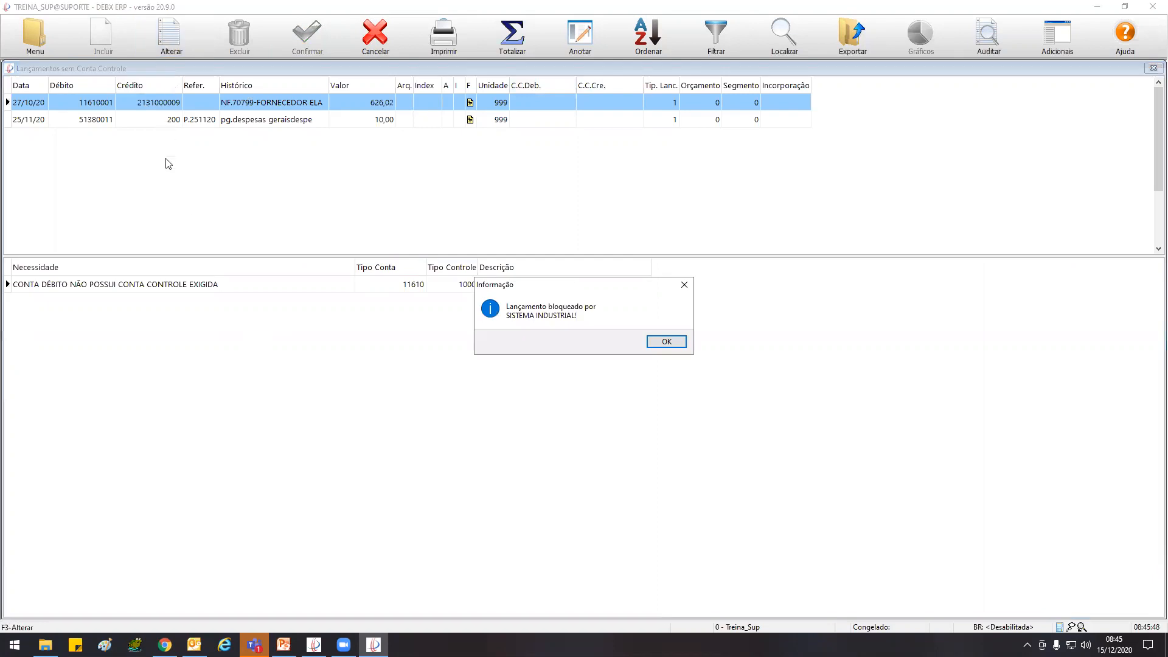
pyautogui.click(667, 342)
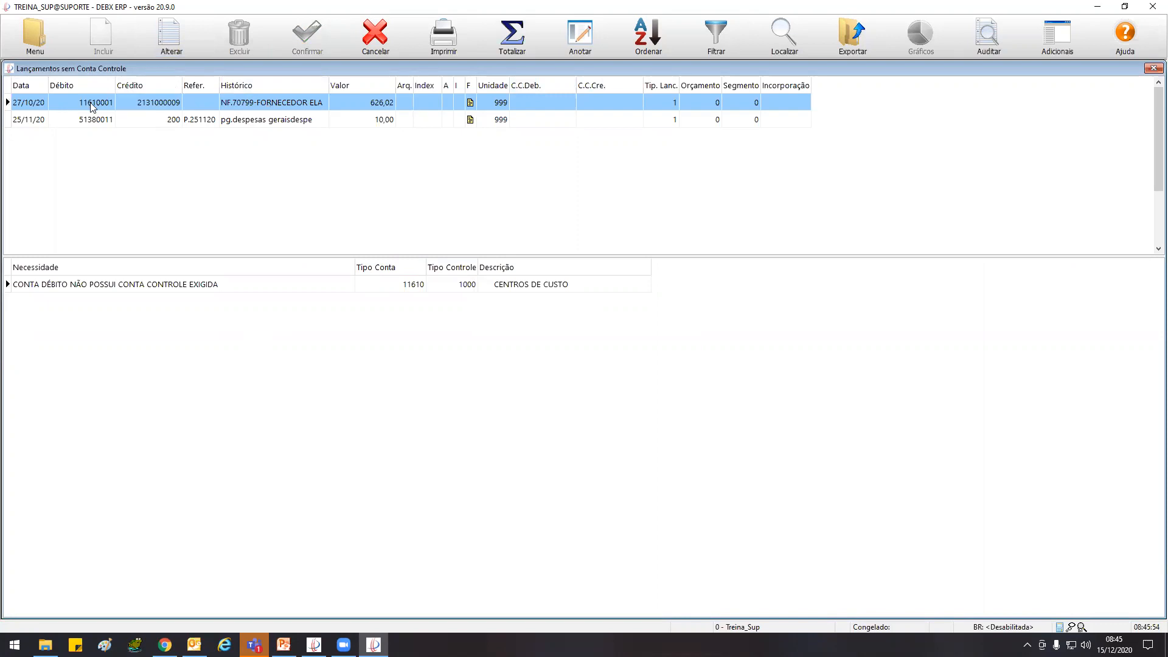
pyautogui.doubleClick(547, 102)
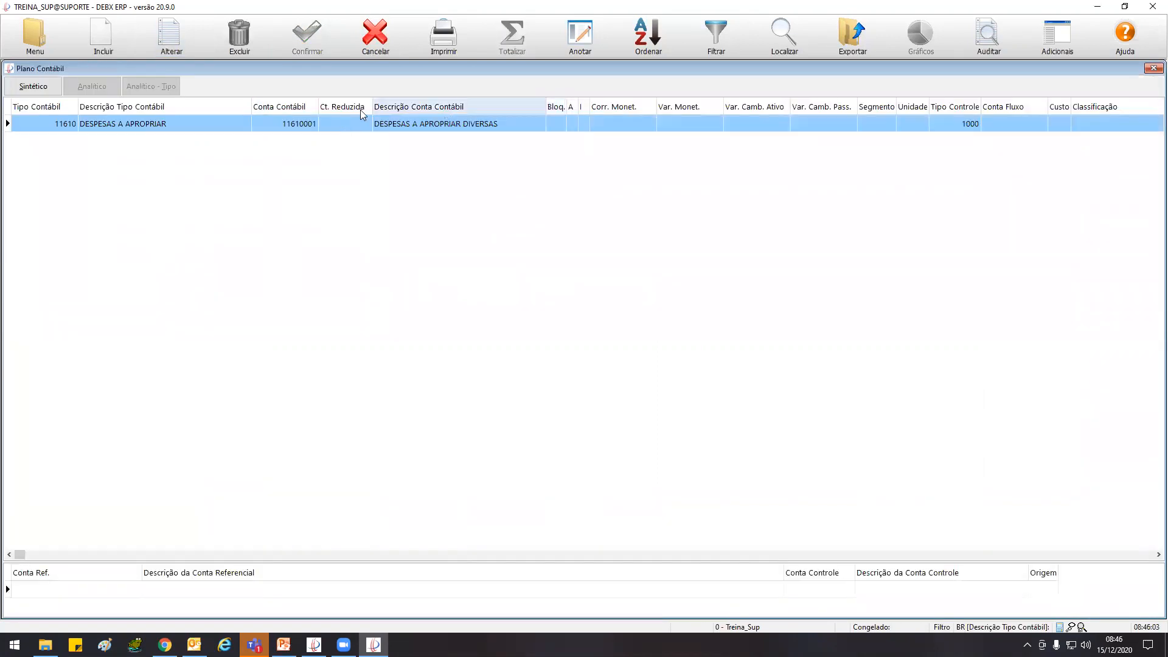
# Review account 11610001, then clear the Tipo Controle of accounting type 11610 DESPESAS A APROPRIAR in the chart of accounts and save it
pyautogui.click(182, 42)
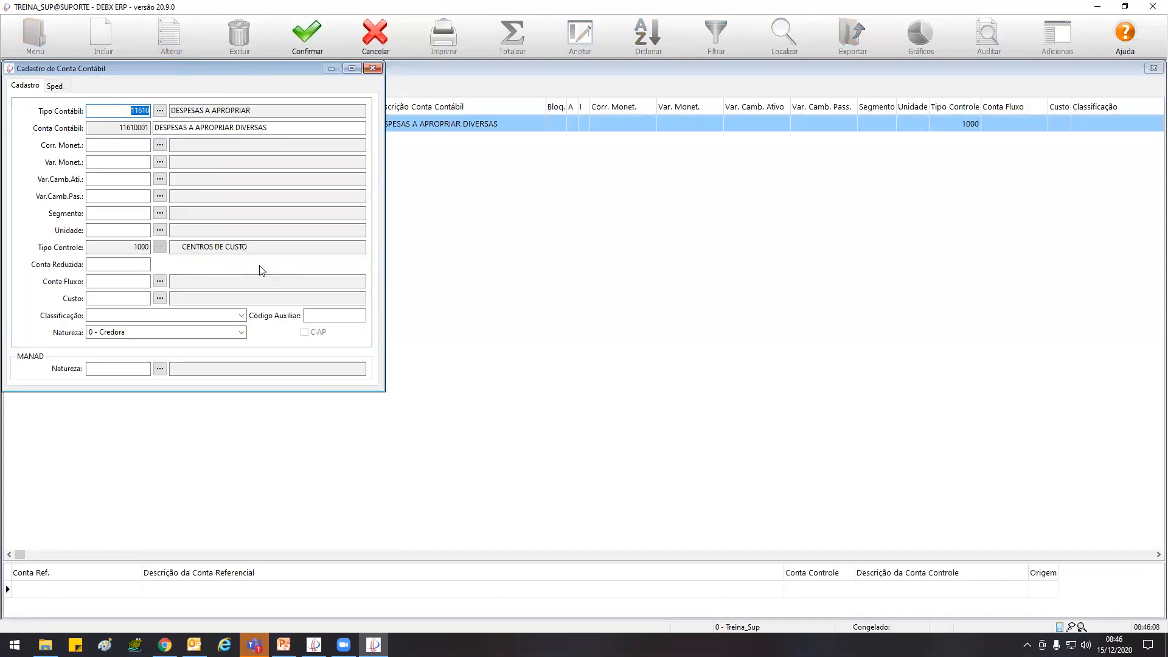
pyautogui.click(372, 68)
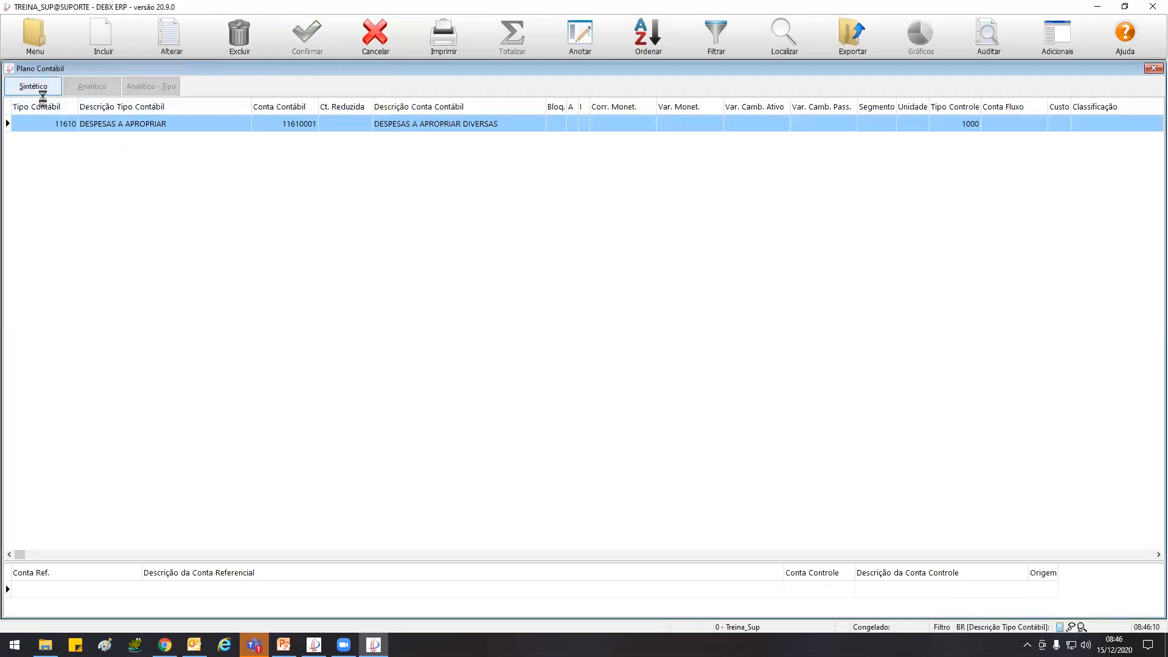
pyautogui.click(164, 83)
pyautogui.click(170, 37)
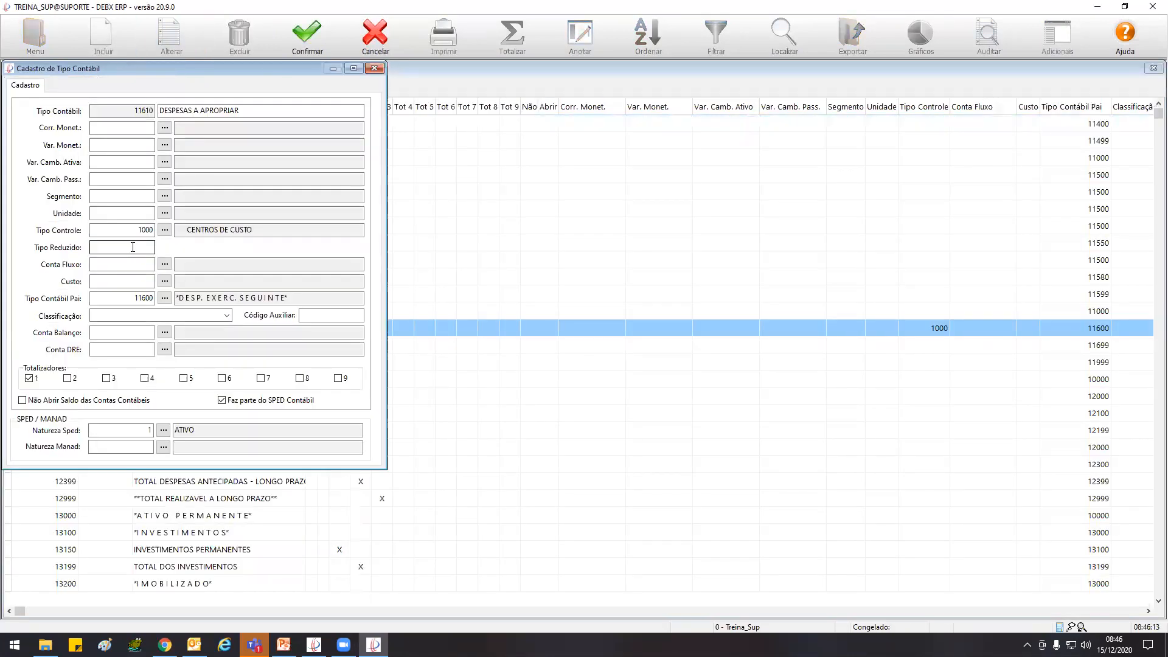
pyautogui.press('Delete')
pyautogui.press('Tab')
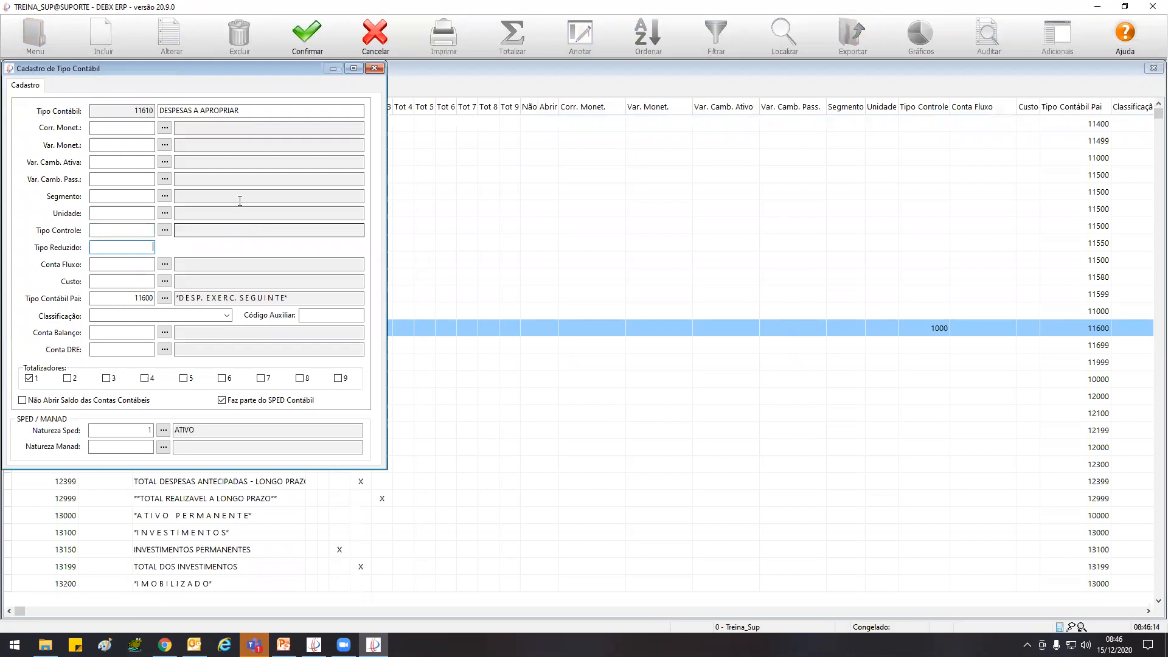
pyautogui.click(307, 36)
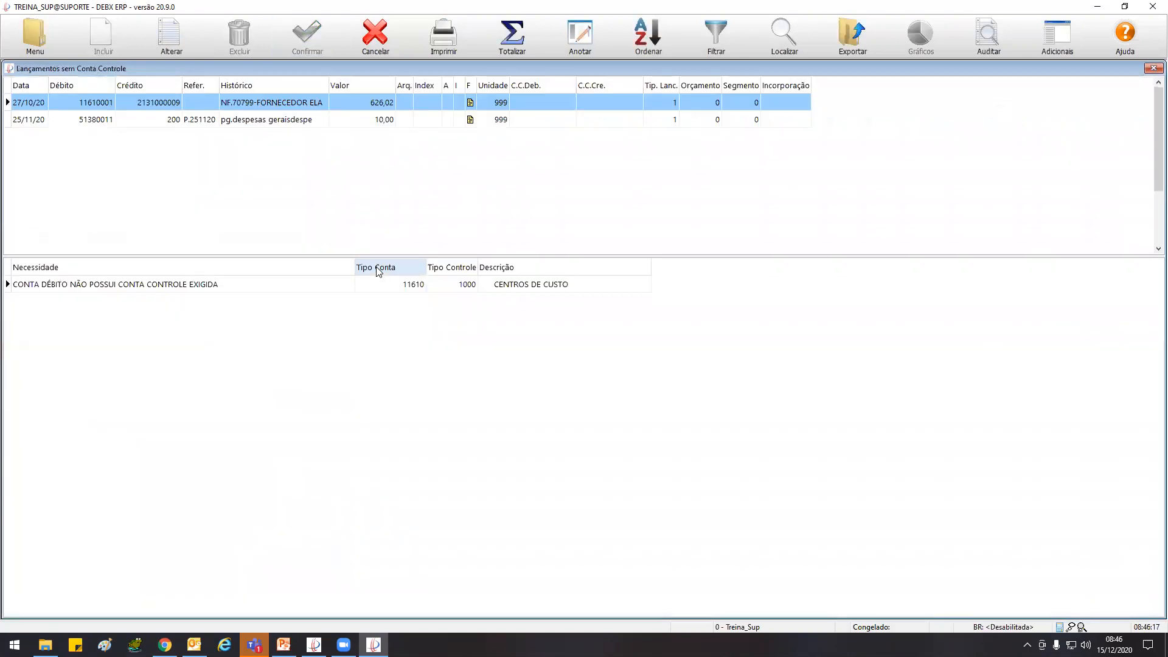
# Close the old list and run Lançamentos sem Conta Controle again for 01/01/20 to 31/12/20
pyautogui.click(381, 47)
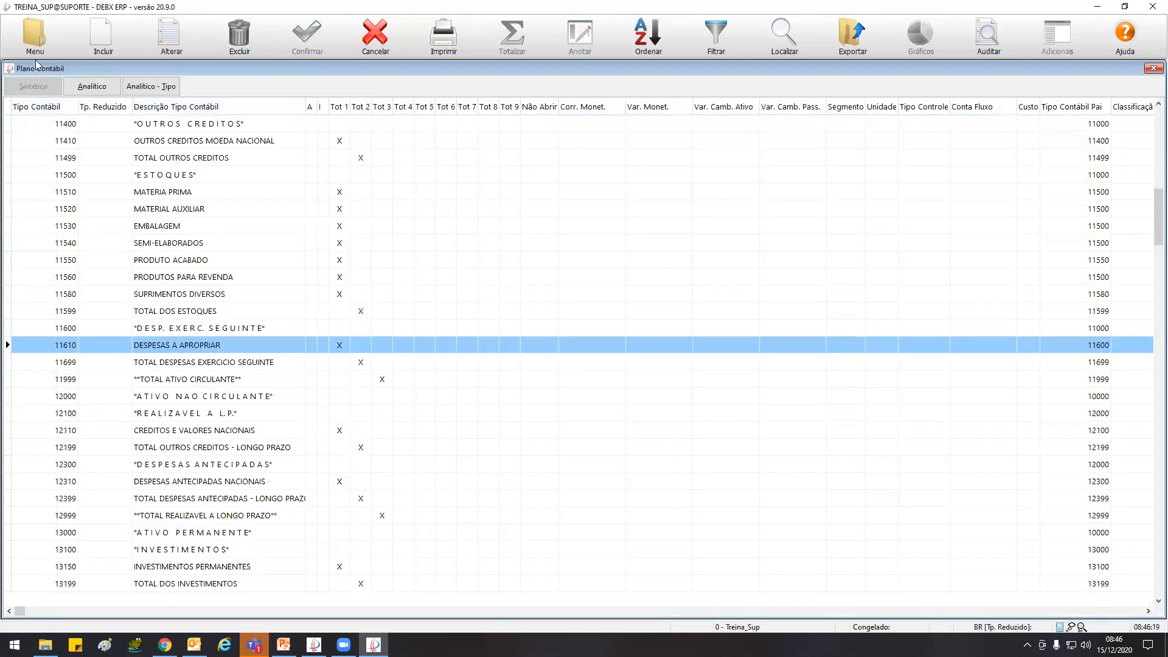
pyautogui.click(35, 49)
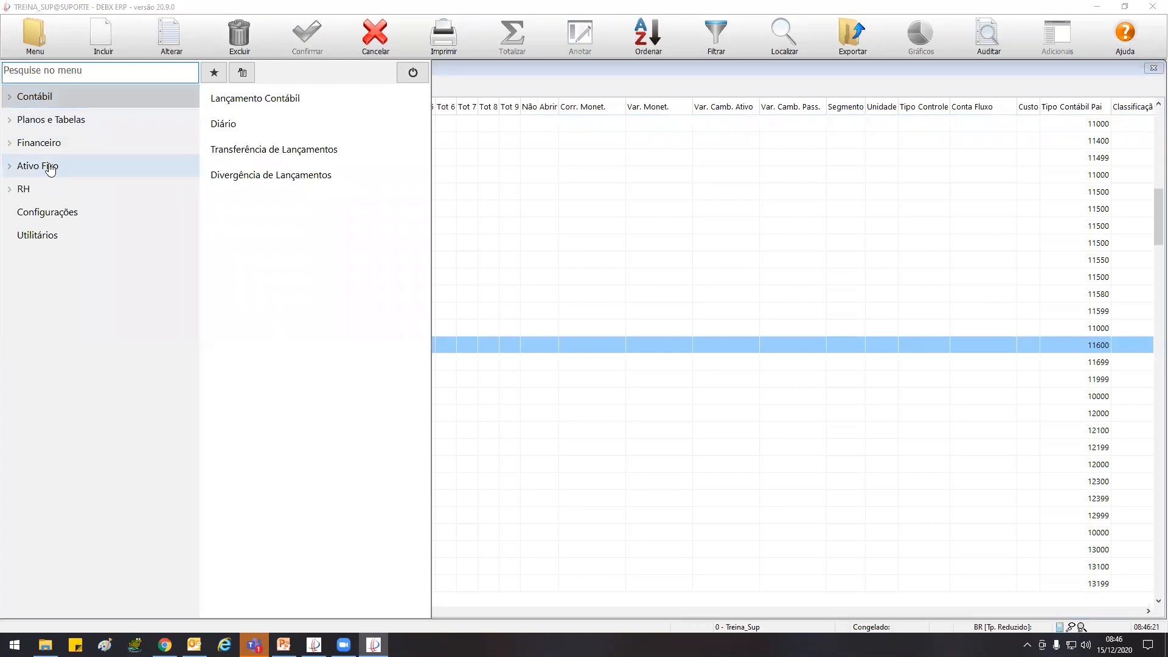
pyautogui.click(50, 99)
pyautogui.click(102, 212)
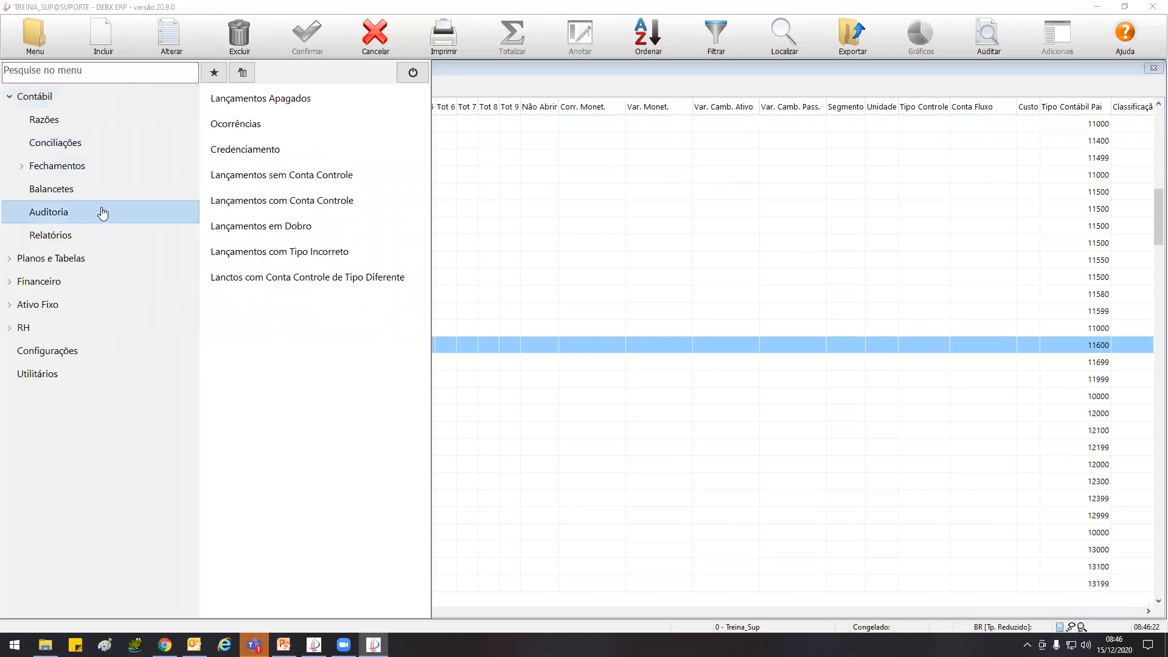
pyautogui.click(307, 178)
pyautogui.write('010120')
pyautogui.press('Tab')
pyautogui.write('311220')
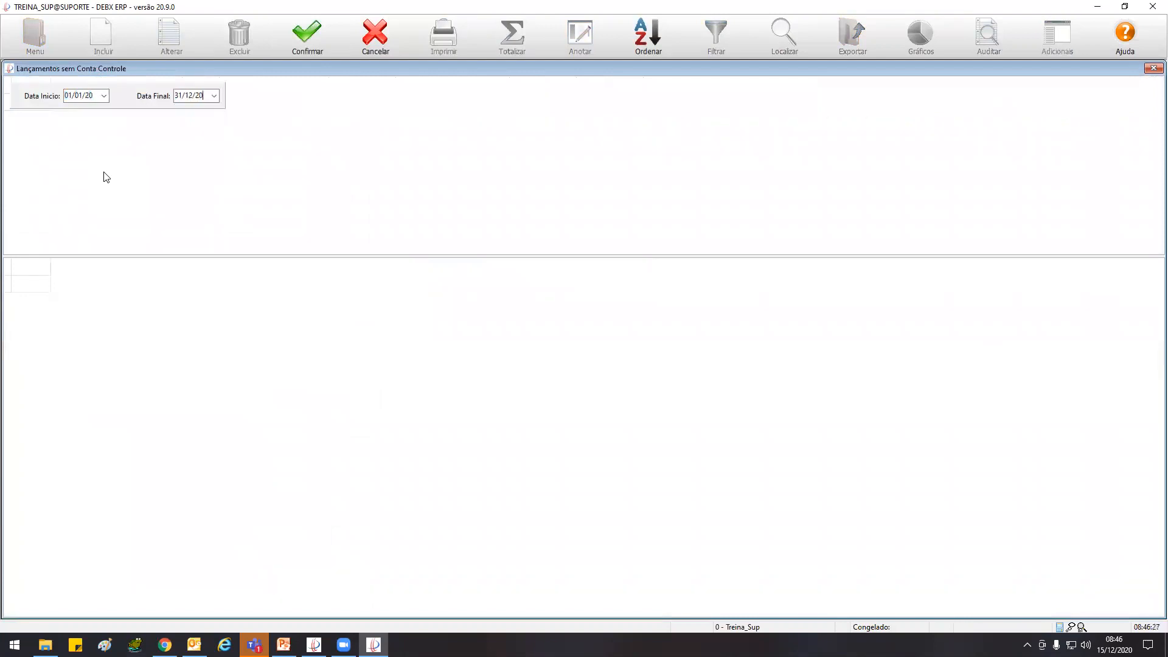
pyautogui.click(308, 35)
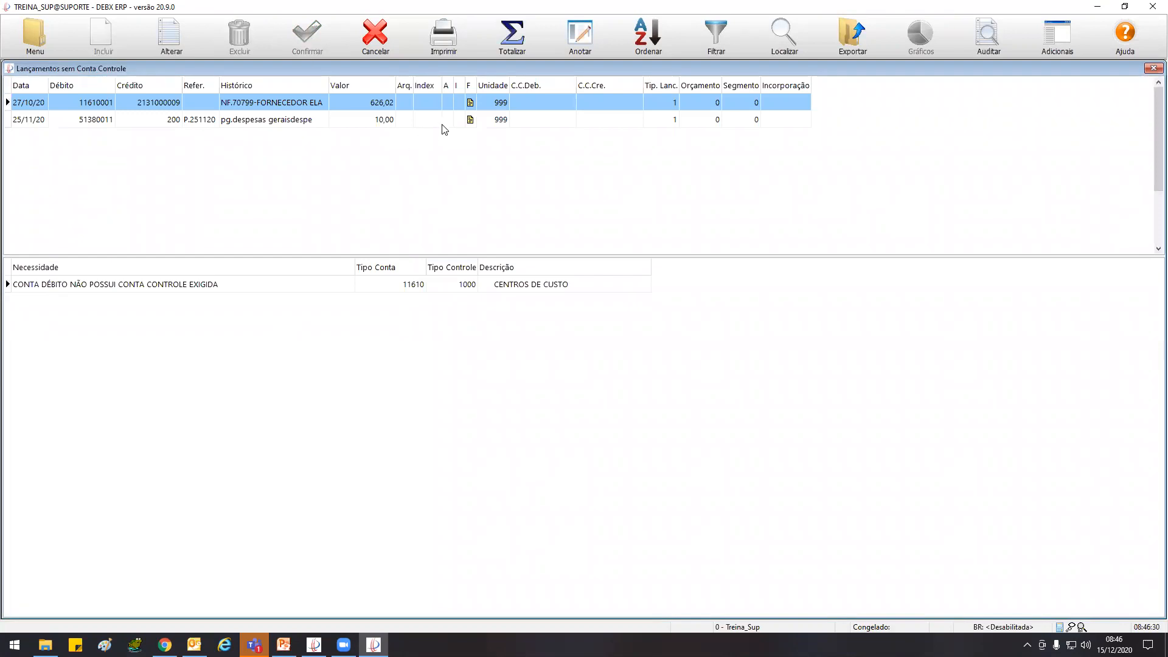
# View the Tipo Controle in the record of accounting type 11610 DESPESAS A APROPRIAR, and return to the entries without a control account
pyautogui.press('F11')
pyautogui.press('F5')
pyautogui.hotkey('ctrl', 'Tab')
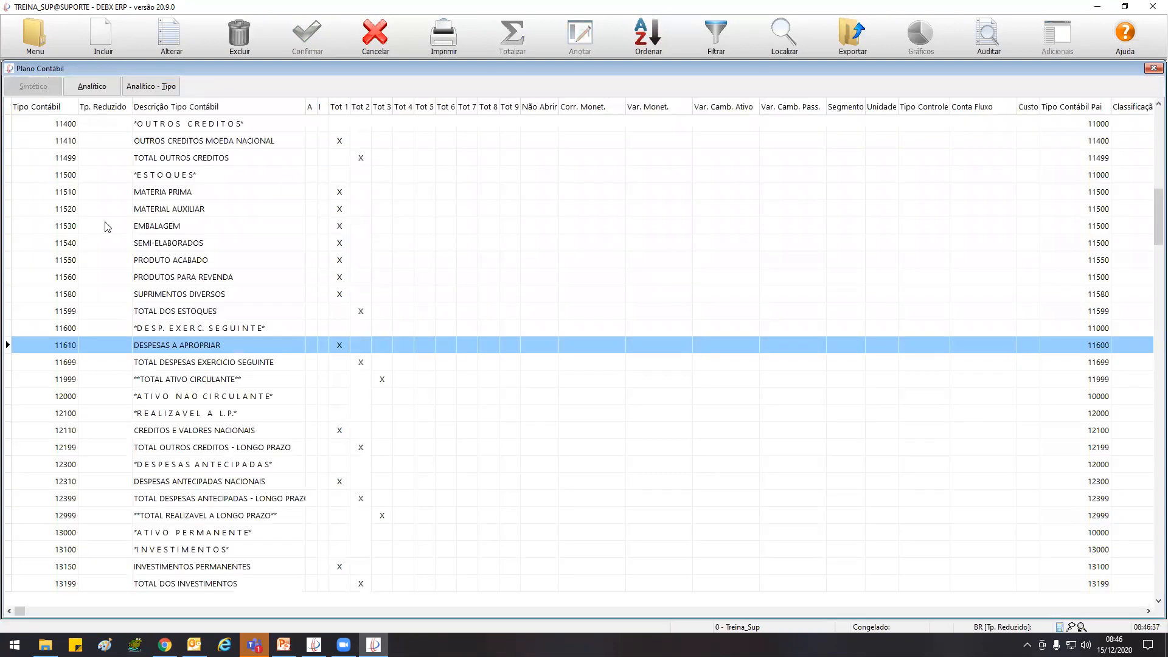
pyautogui.click(171, 35)
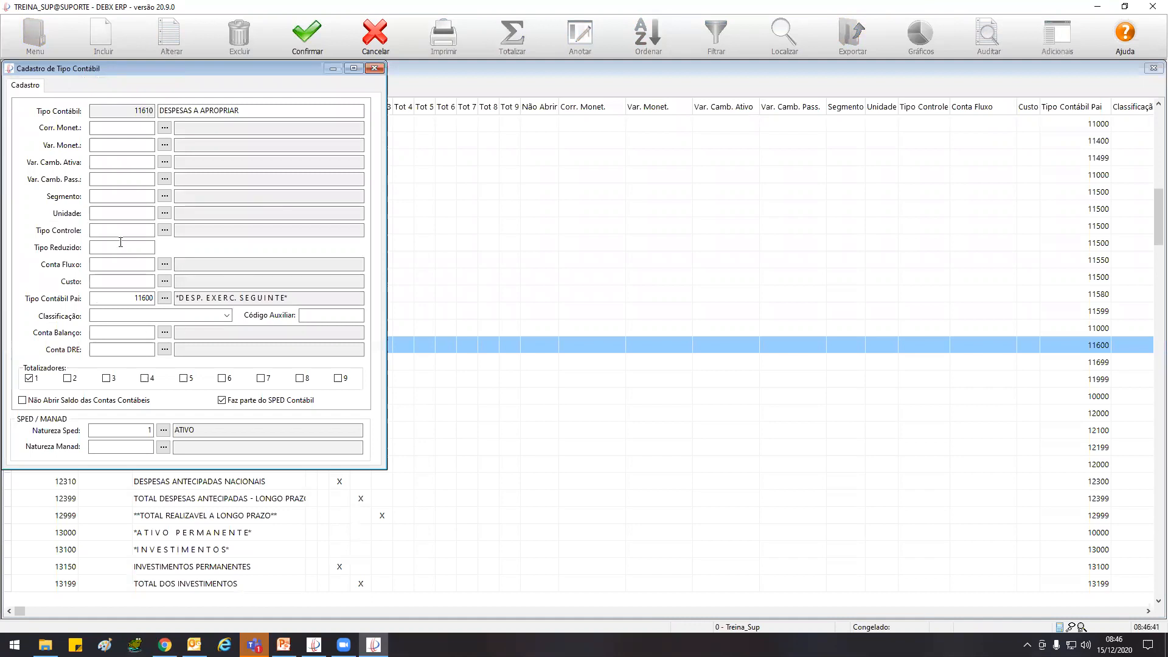
pyautogui.click(374, 68)
pyautogui.click(171, 53)
pyautogui.click(665, 343)
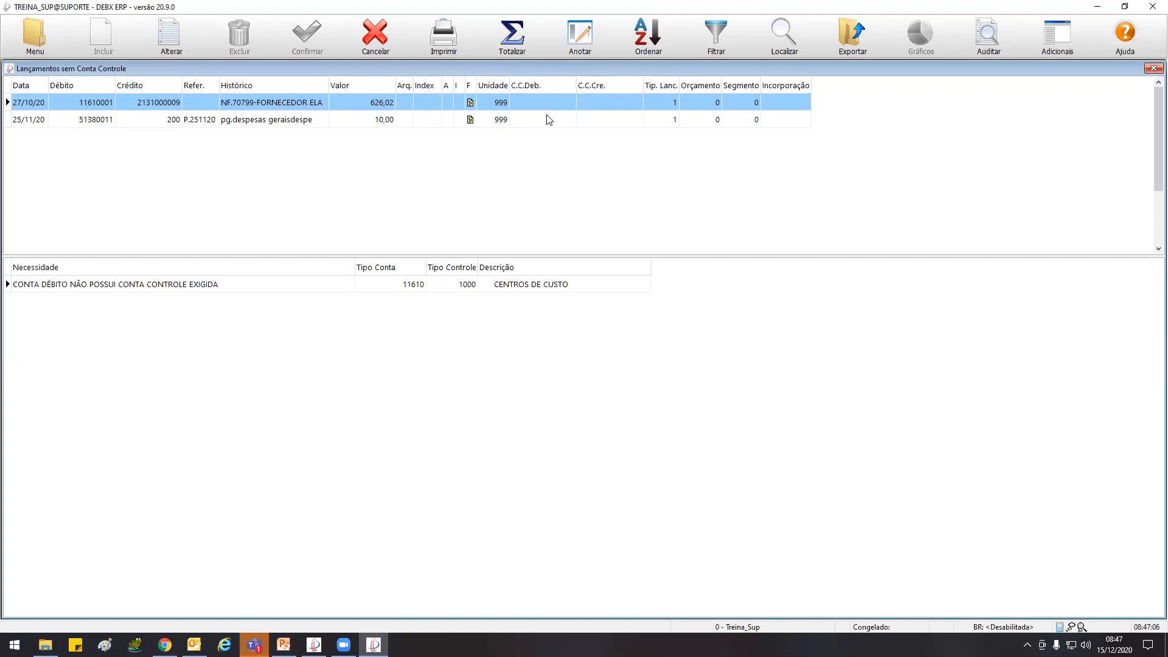
# Filter the analytical chart of accounts for account 51380011 from the 25/11/20 entry, view its record, and return to the entries list
pyautogui.click(103, 120)
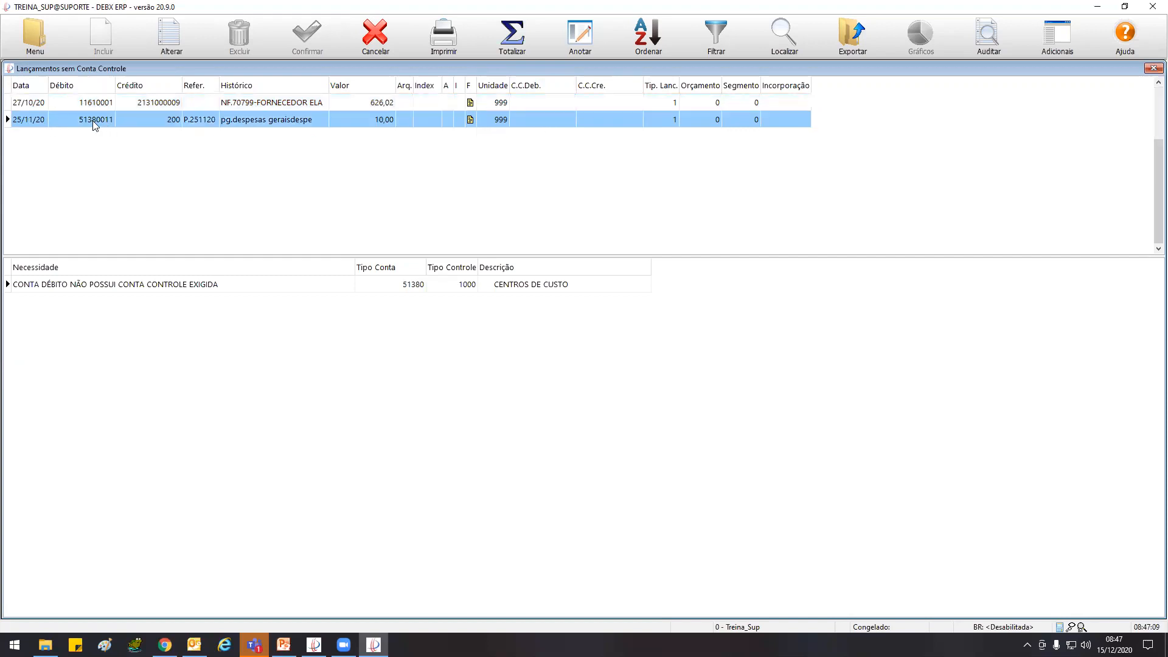
pyautogui.doubleClick(93, 121)
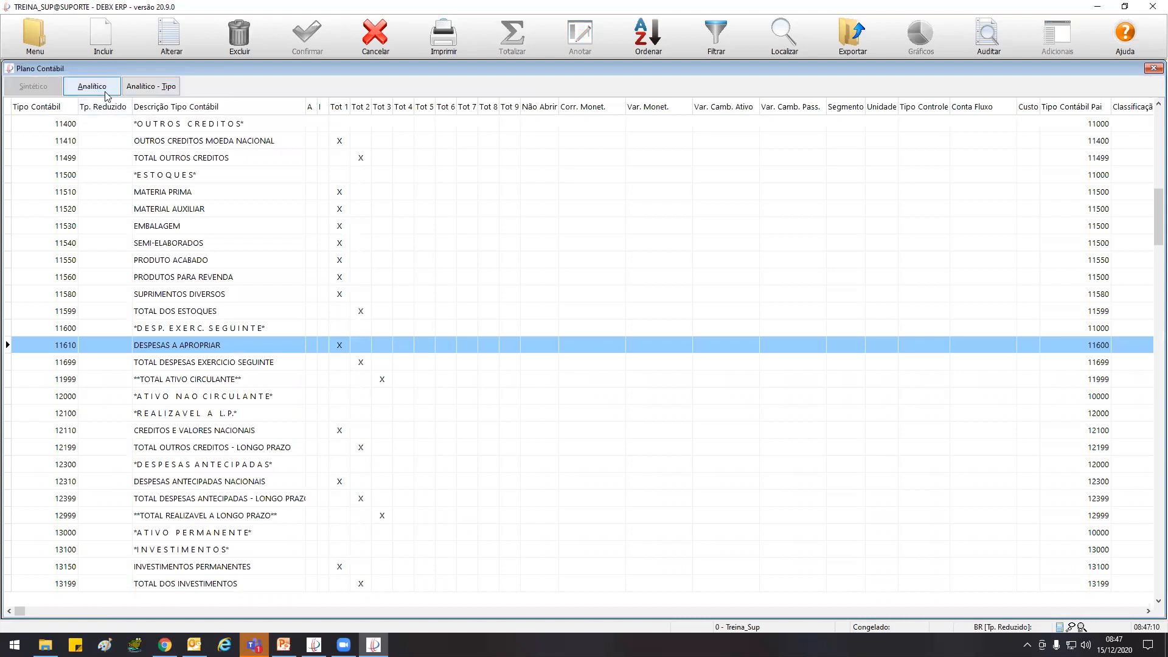
pyautogui.click(105, 92)
pyautogui.click(274, 110)
pyautogui.write('51380011')
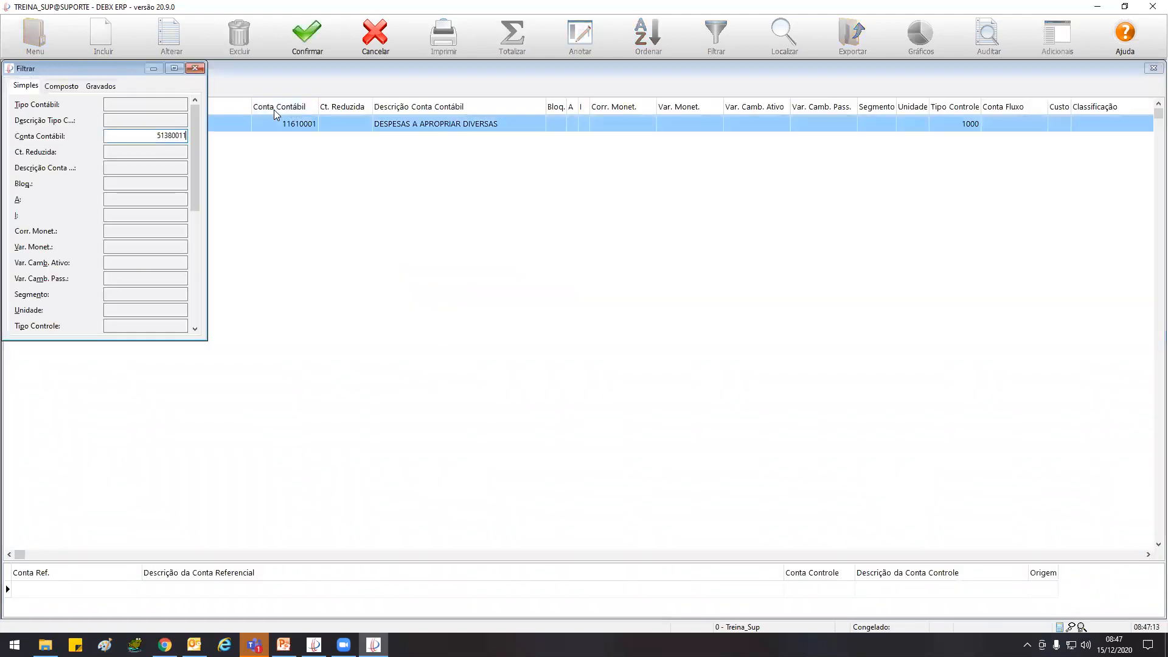
pyautogui.click(294, 39)
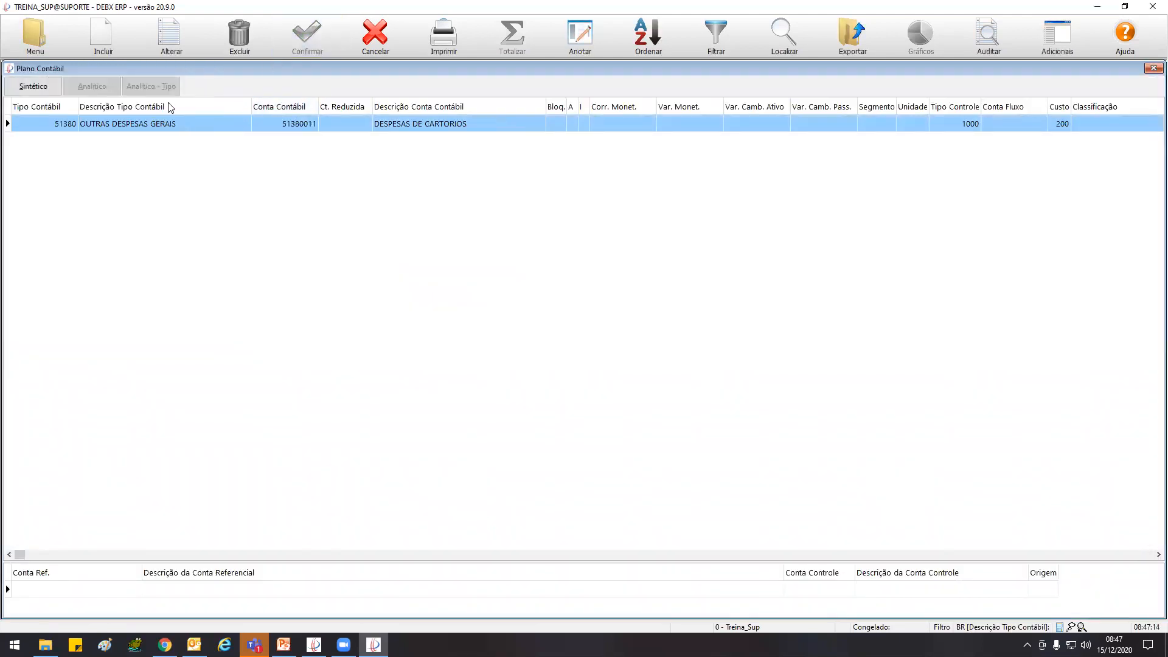
pyautogui.click(171, 38)
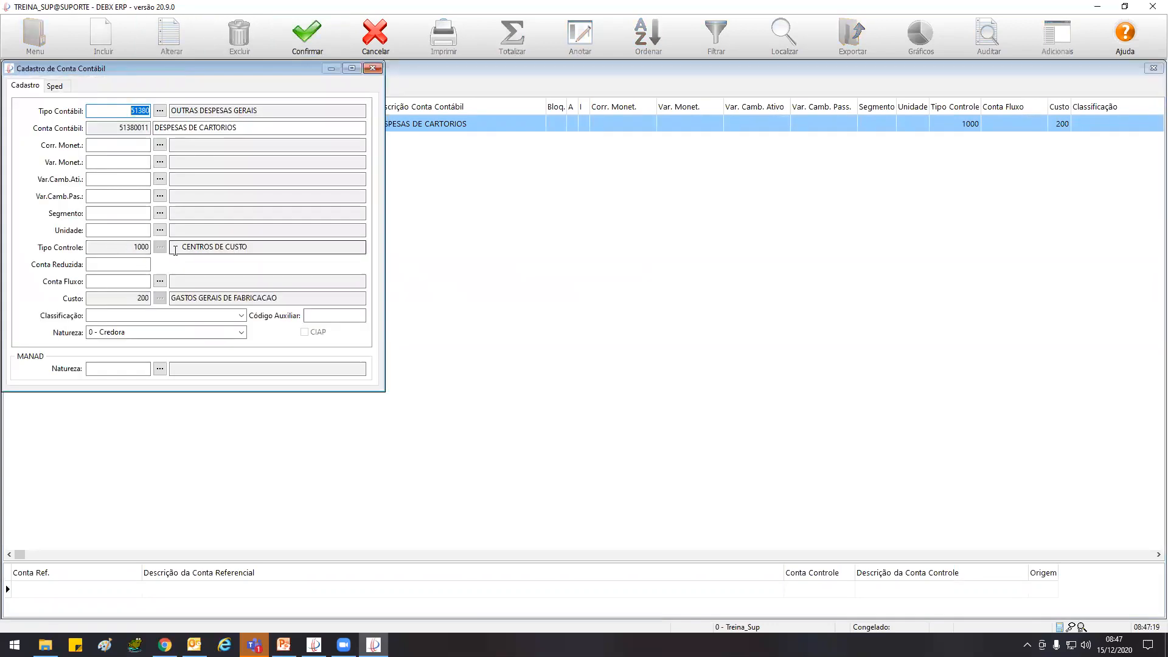
pyautogui.click(373, 68)
pyautogui.press('Escape')
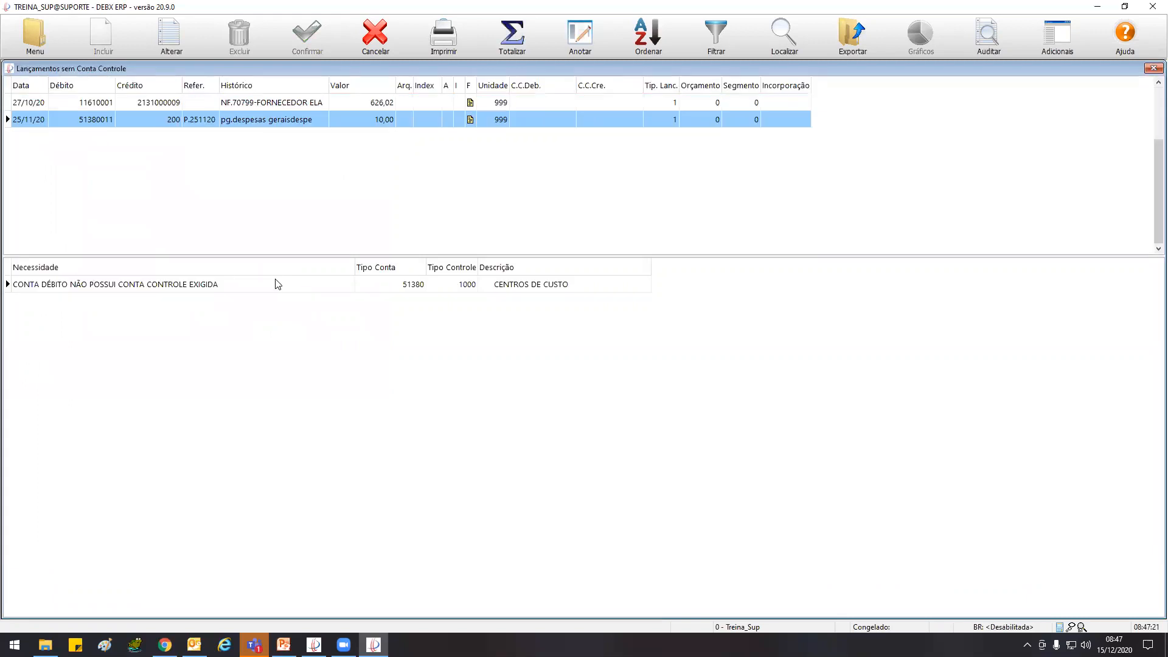
# Filter the analytical chart of accounts for account 11610001, the debit account of the 27/10/20 entry
pyautogui.doubleClick(79, 101)
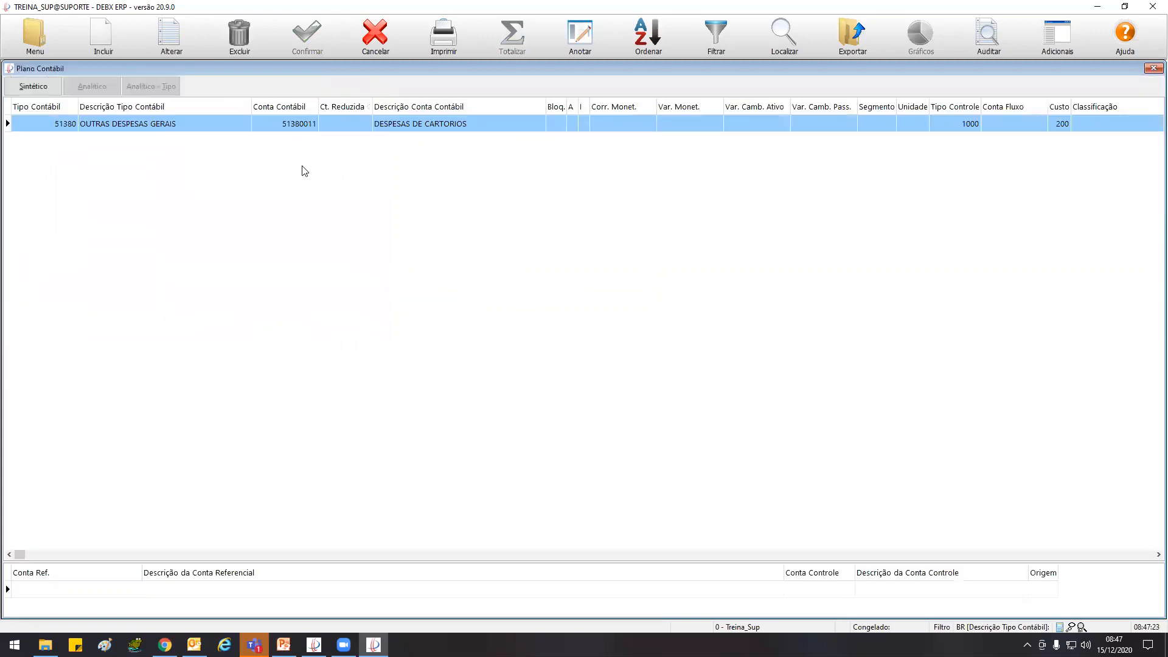
pyautogui.click(175, 41)
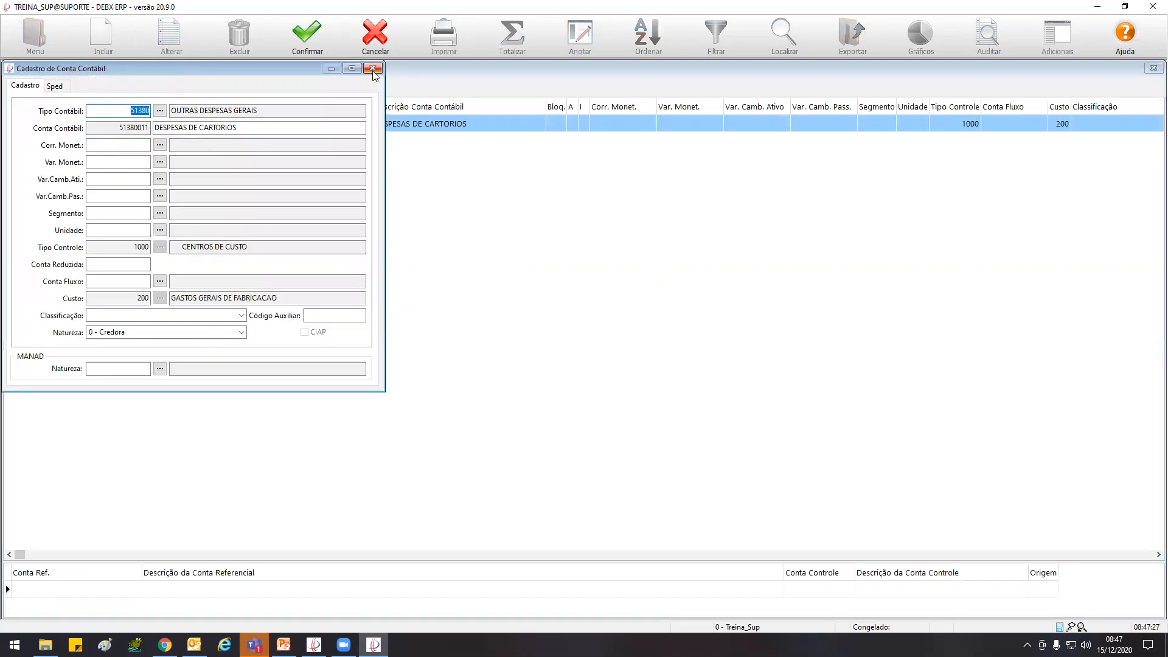
pyautogui.click(373, 73)
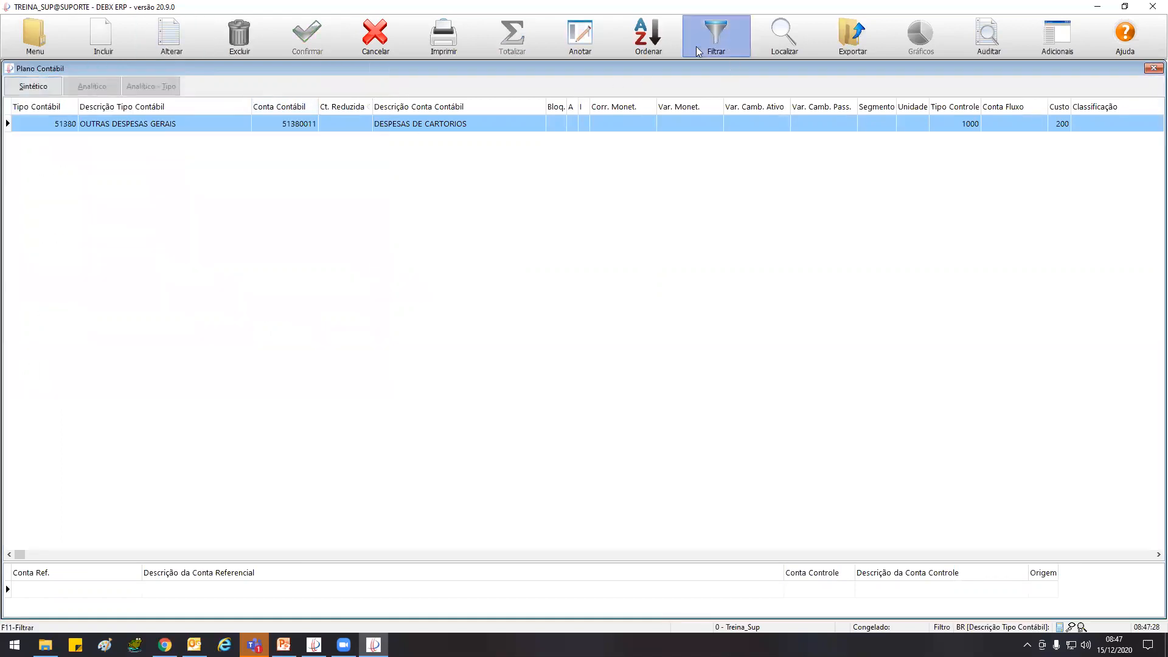
pyautogui.click(716, 36)
pyautogui.click(176, 150)
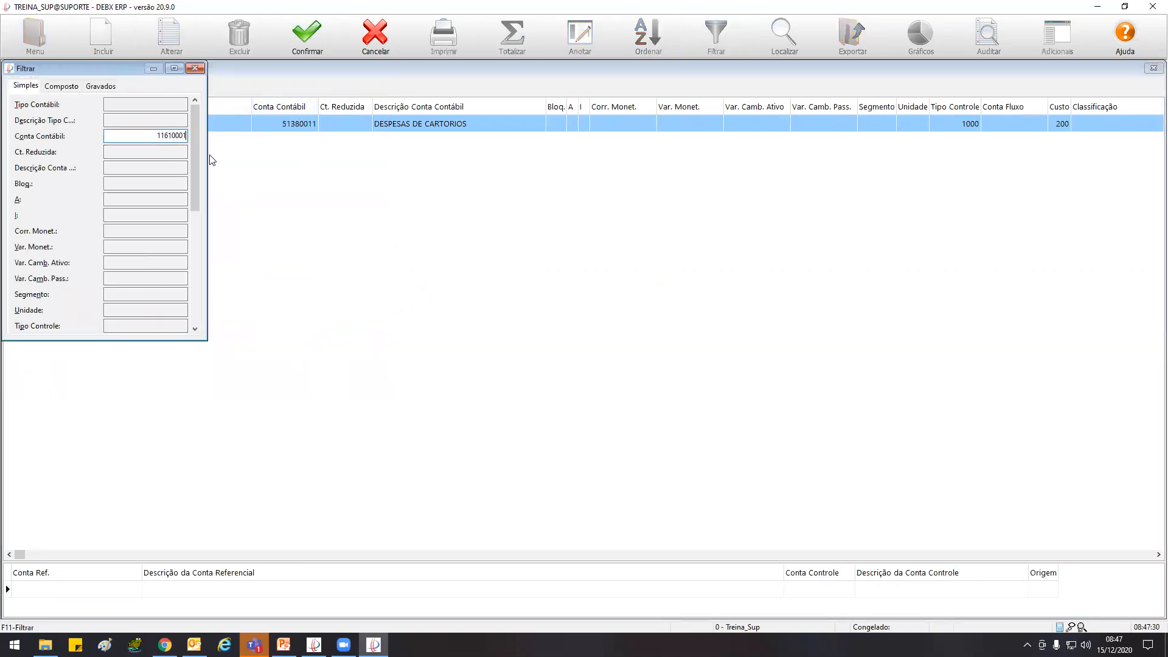
pyautogui.click(307, 37)
# Clear the Tipo Controle in the record of account 11610001 DESPESAS A APROPRIAR DIVERSAS and save it
pyautogui.click(176, 42)
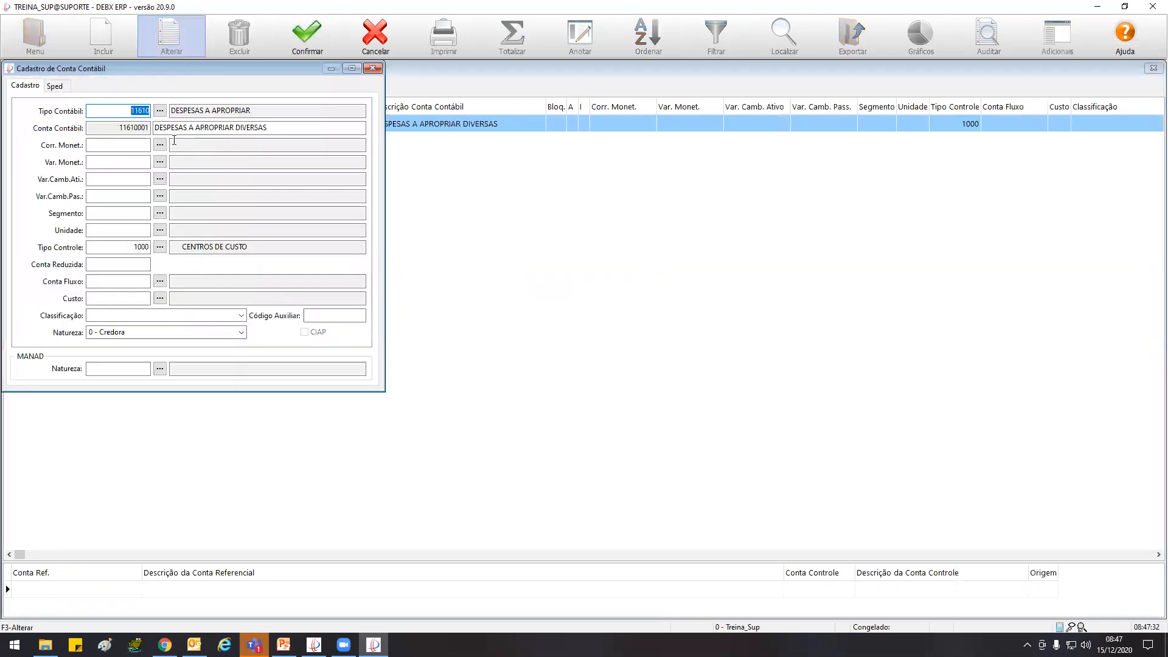
pyautogui.press('Delete')
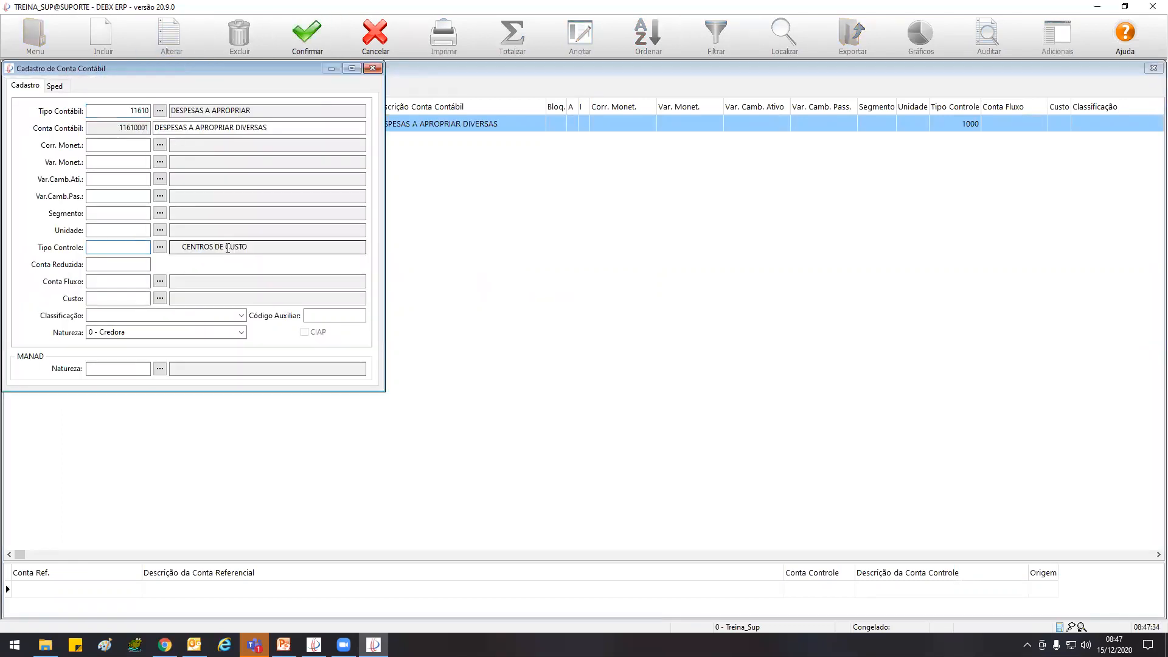
pyautogui.press('Tab')
pyautogui.click(307, 39)
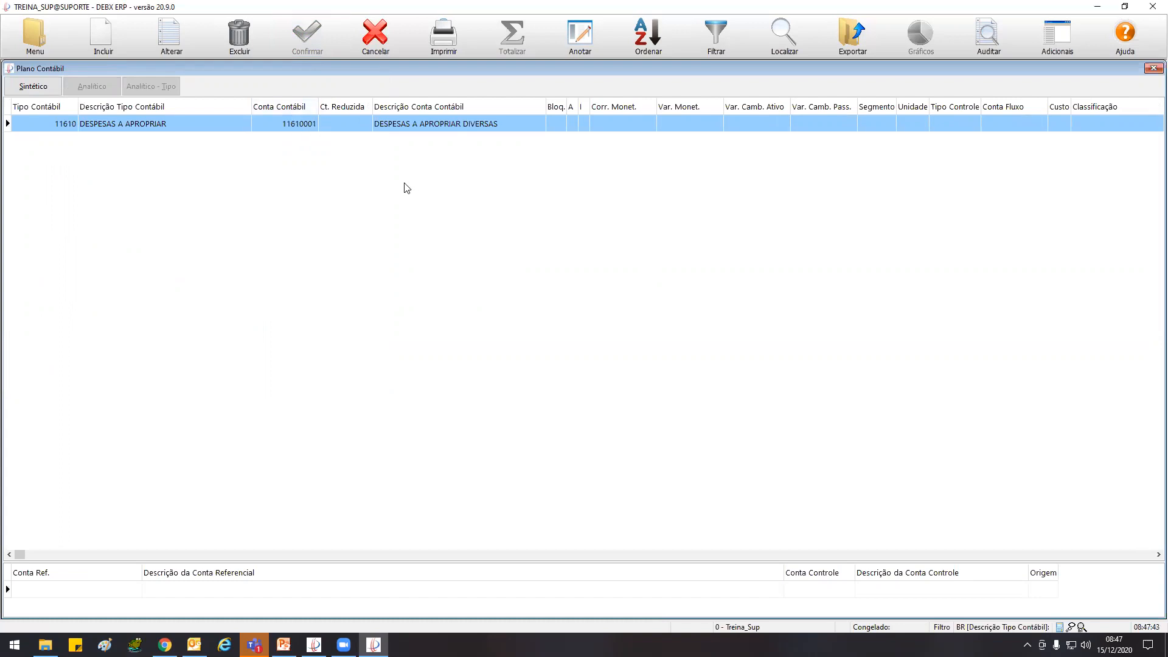
# Close the outdated entries list and reopen Lançamentos sem Conta Controle from the accounting Auditoria section
pyautogui.press('Escape')
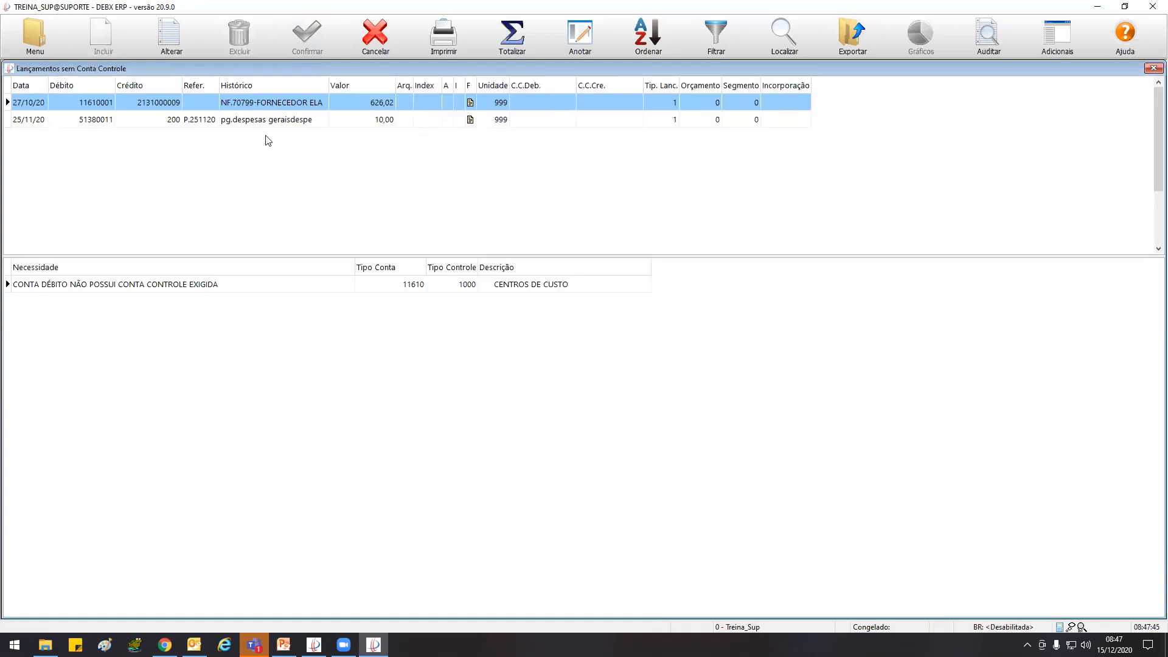
pyautogui.click(9, 69)
pyautogui.click(30, 154)
pyautogui.click(36, 51)
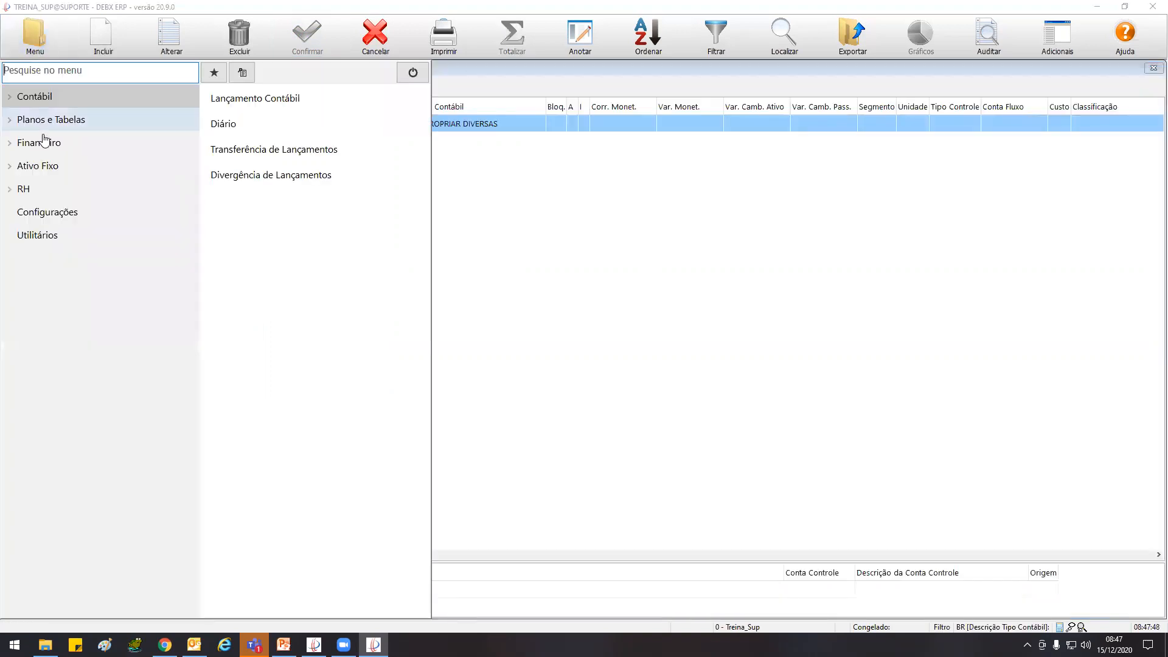
pyautogui.click(61, 121)
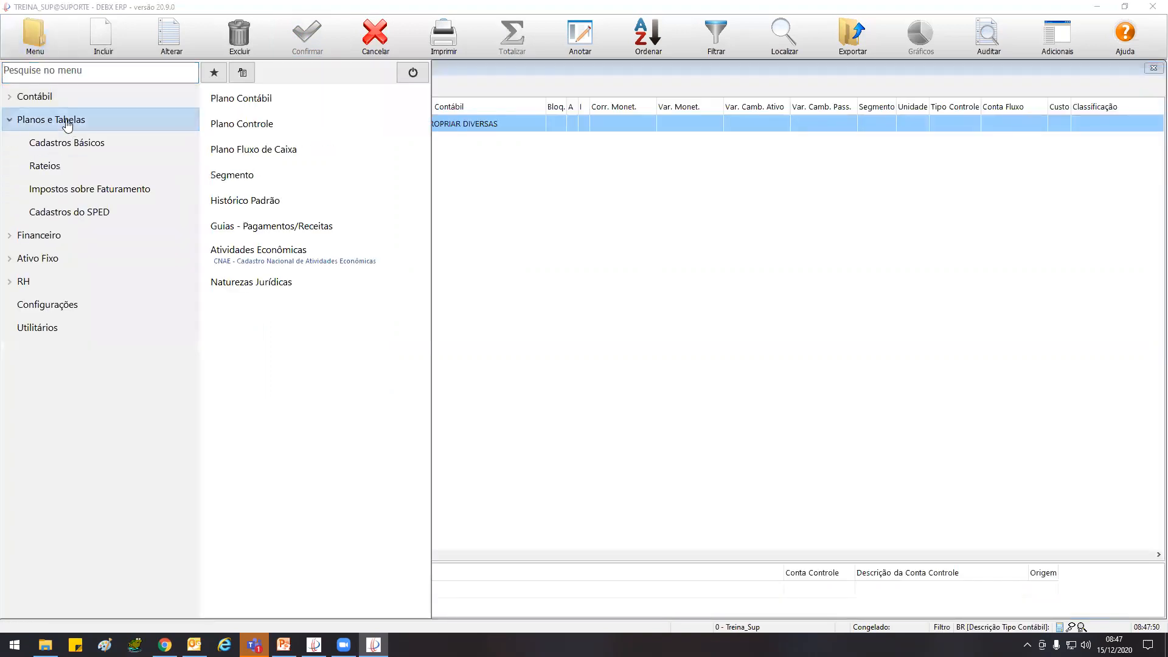
pyautogui.click(36, 96)
pyautogui.click(70, 216)
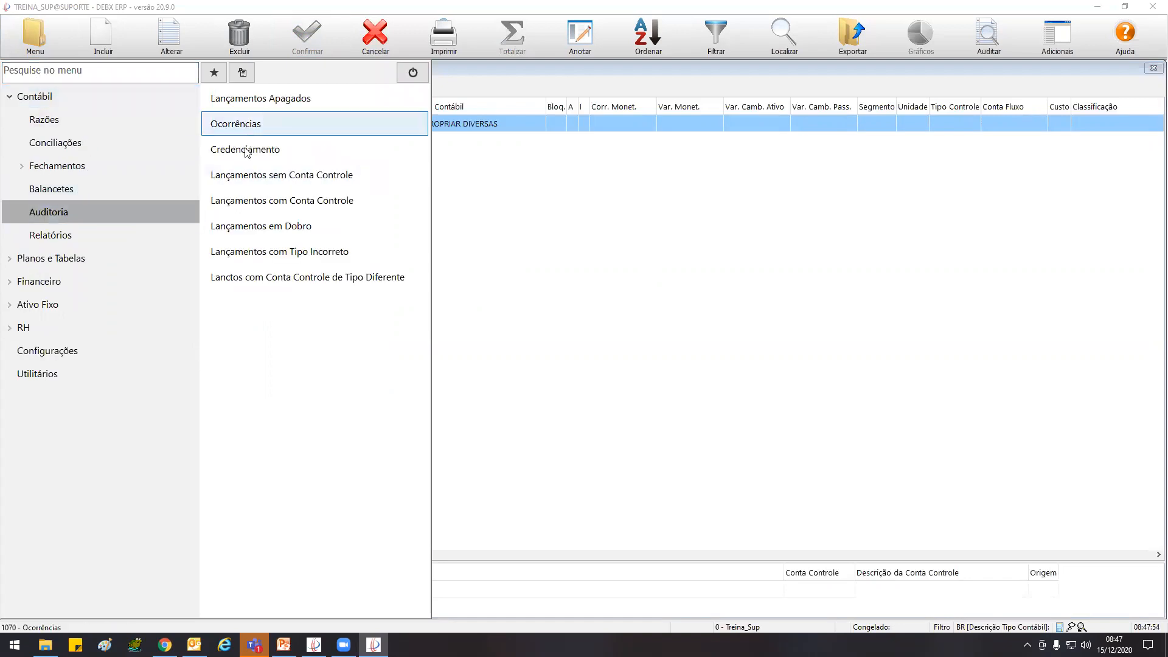
pyautogui.click(256, 175)
# Generate the list of entries without a control account for 01/01/20 to 31/12/20
pyautogui.write('01/01/20')
pyautogui.press('Tab')
pyautogui.write('3112')
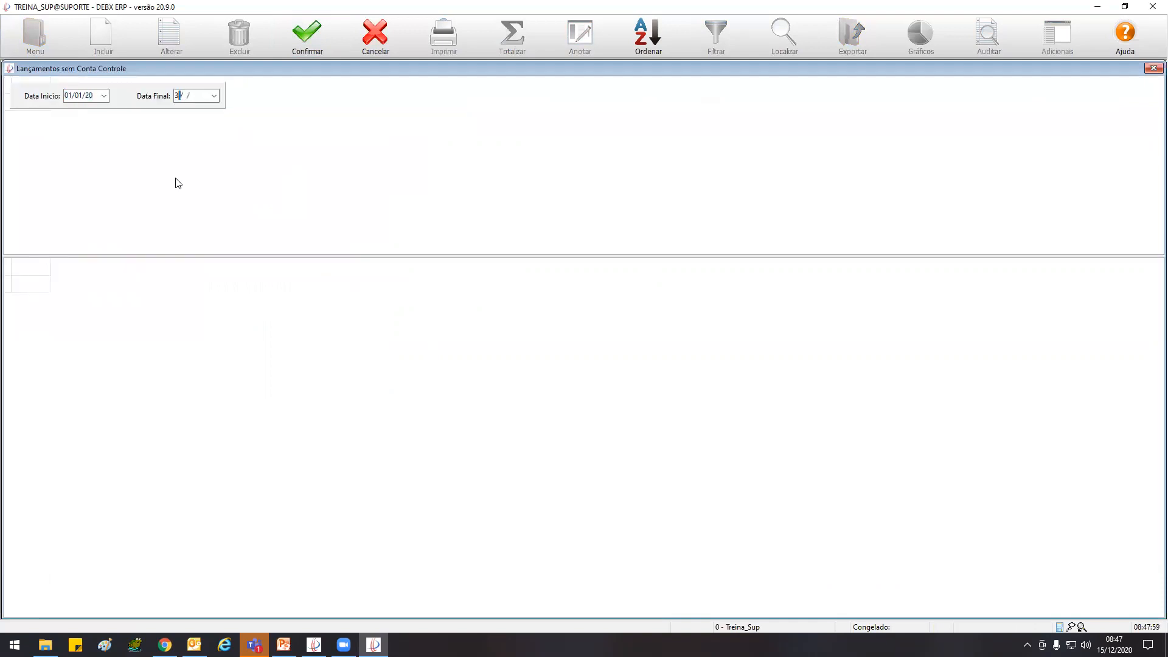
pyautogui.click(308, 35)
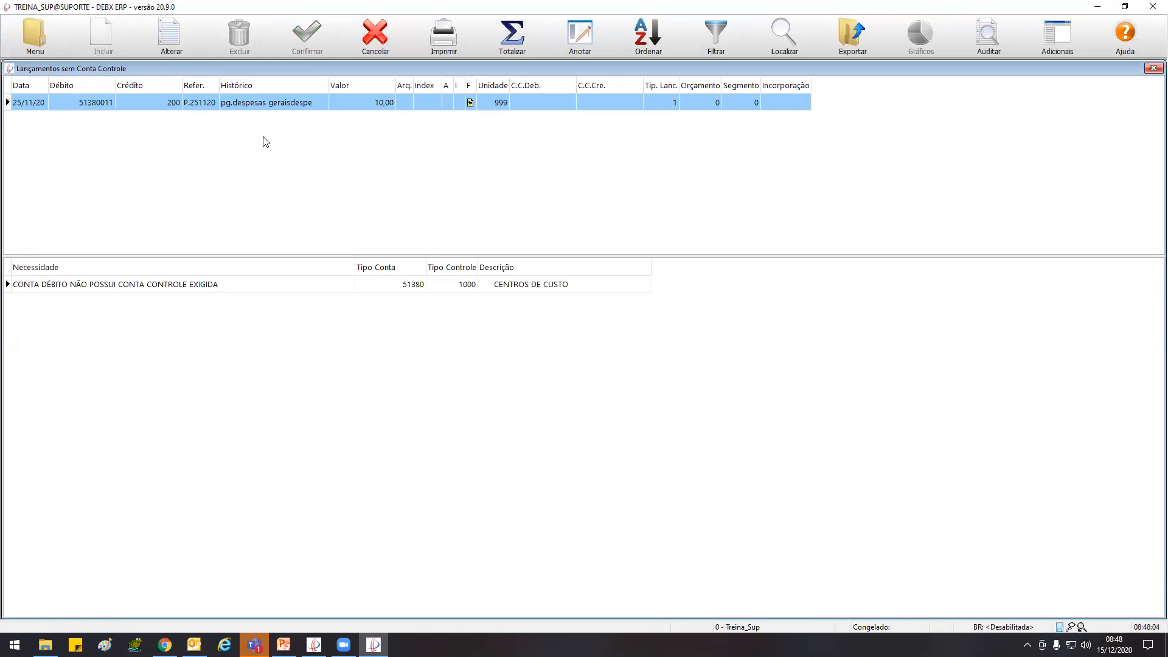
# Check the Tipo Controle field in the record of account 11610001, and return to the entries without a control account
pyautogui.press('Escape')
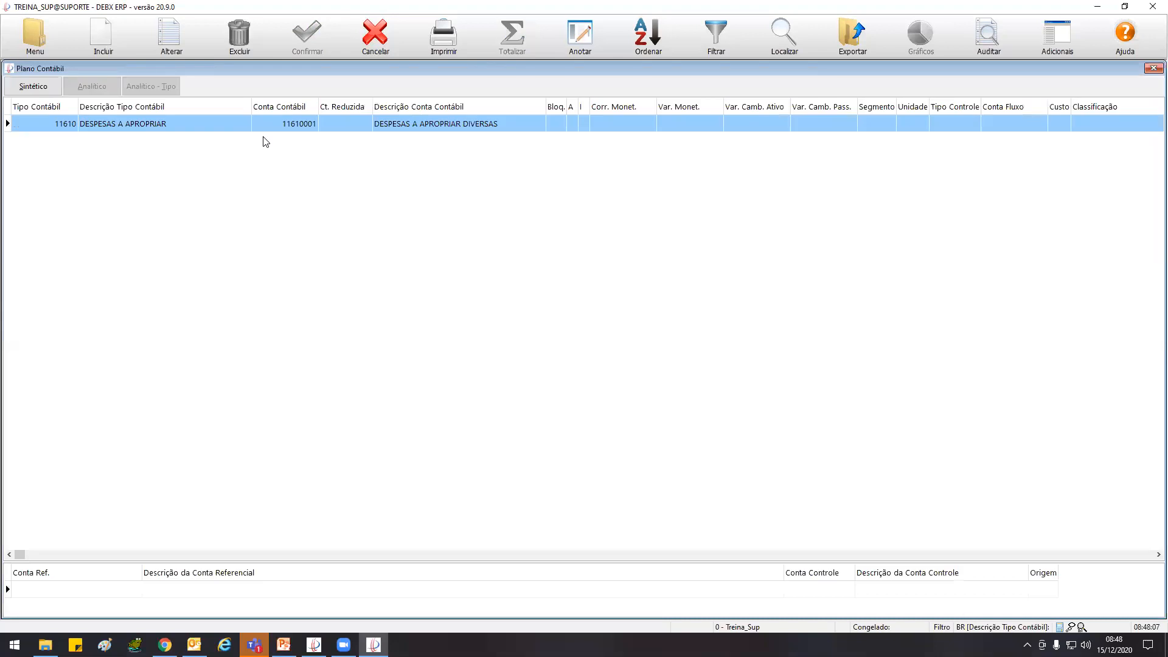
pyautogui.click(171, 38)
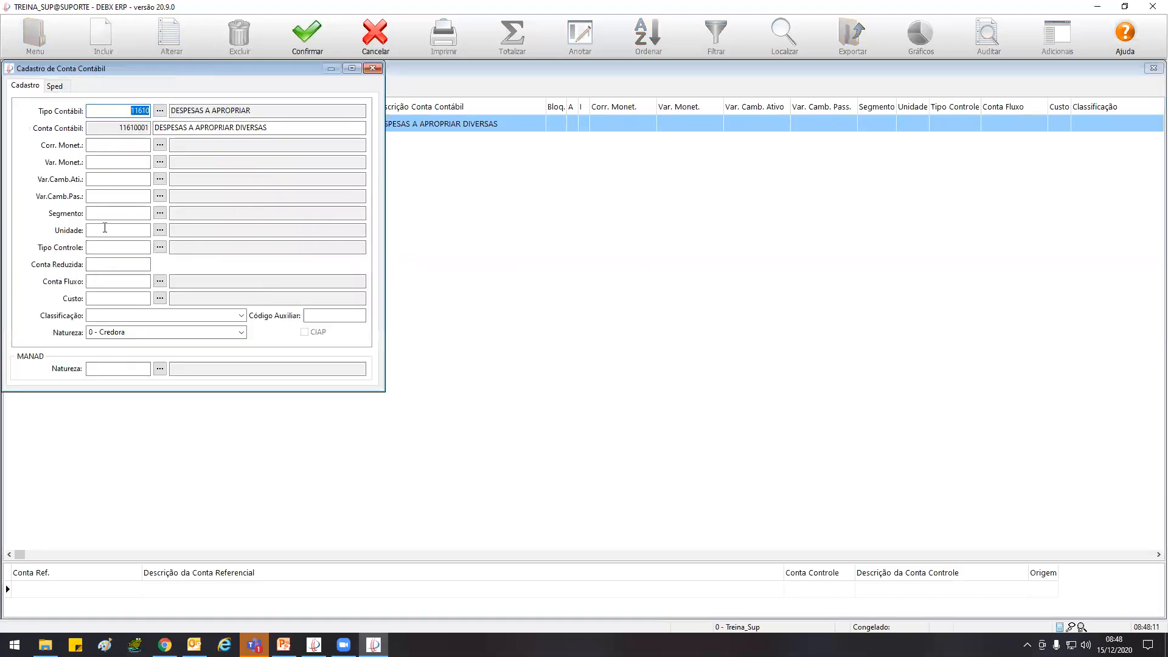
pyautogui.click(120, 249)
pyautogui.click(373, 67)
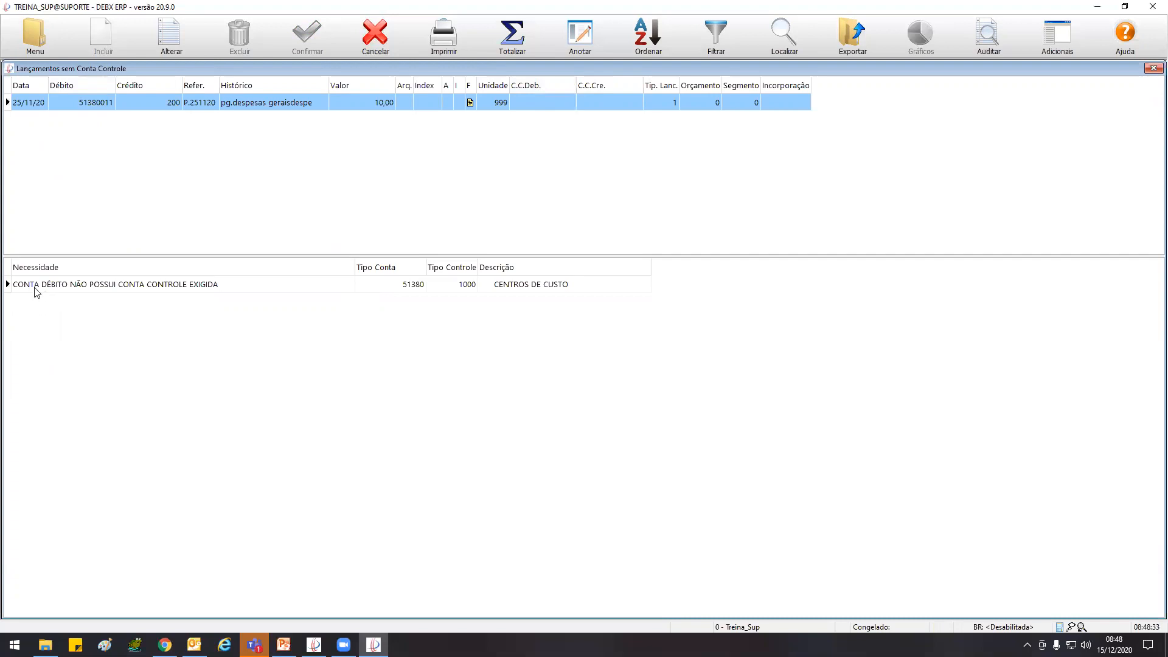
pyautogui.doubleClick(62, 287)
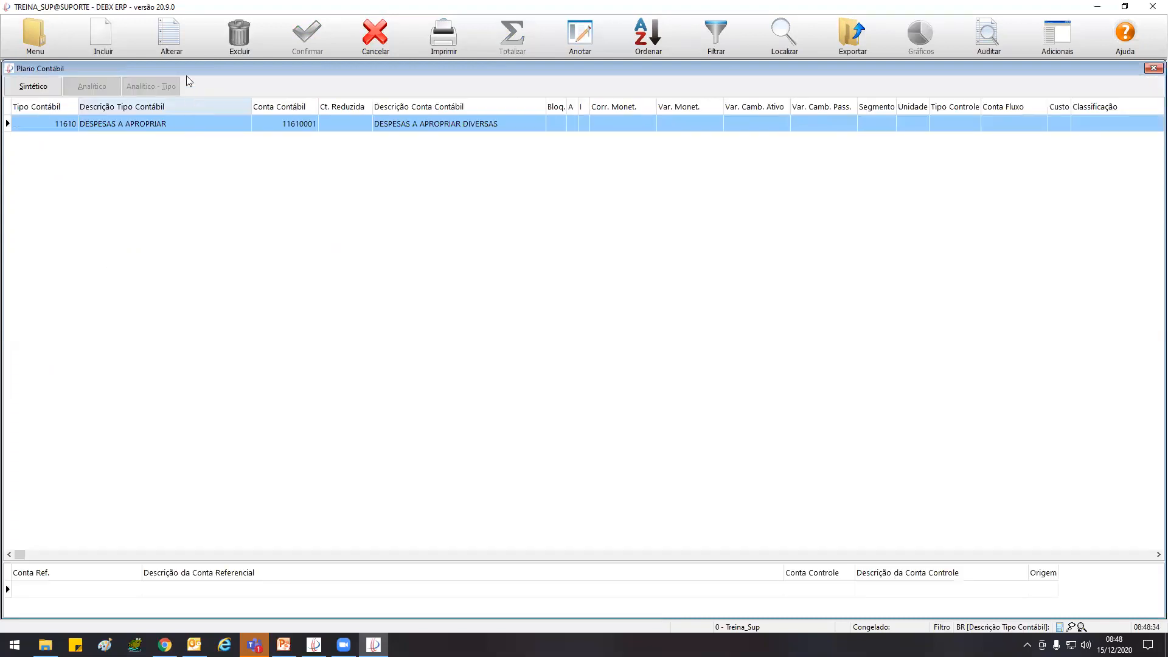
pyautogui.click(182, 39)
pyautogui.click(377, 71)
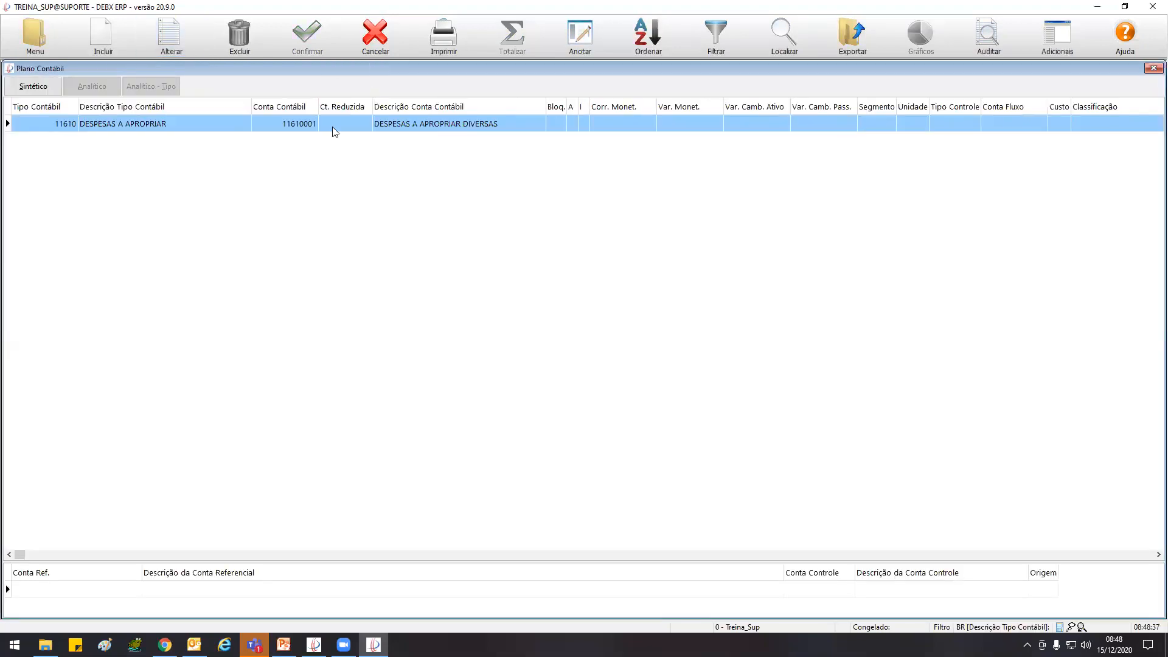
pyautogui.press('Escape')
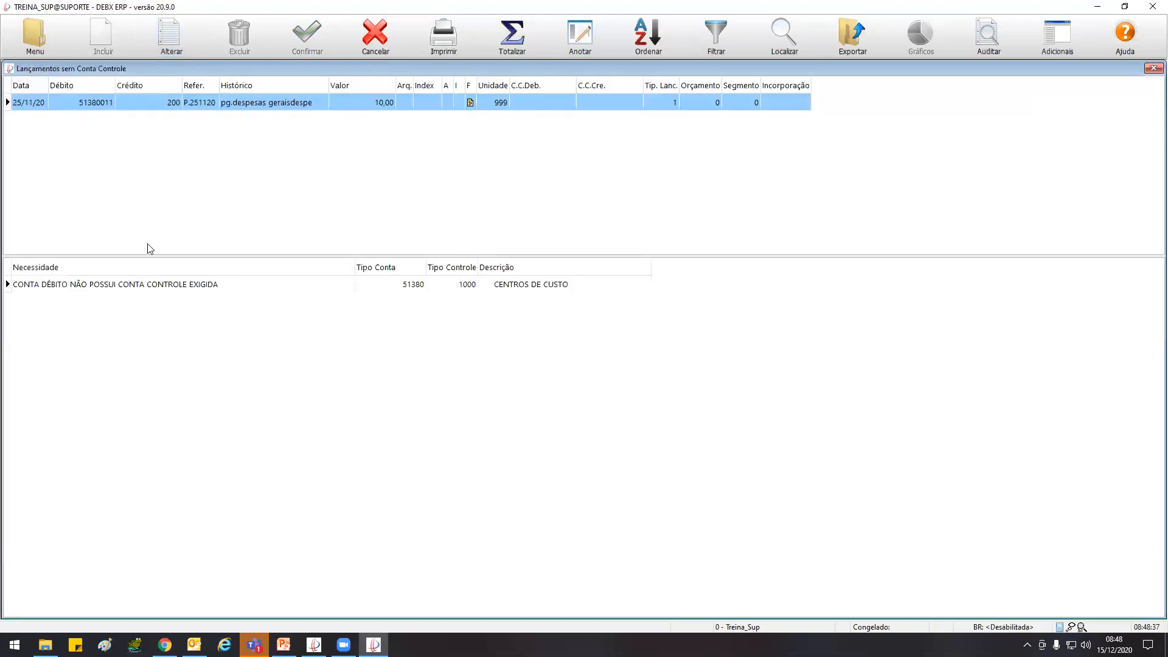
# Filter the chart of accounts for account 51380011 and examine the Tipo Controle in its record
pyautogui.doubleClick(84, 107)
pyautogui.click(705, 34)
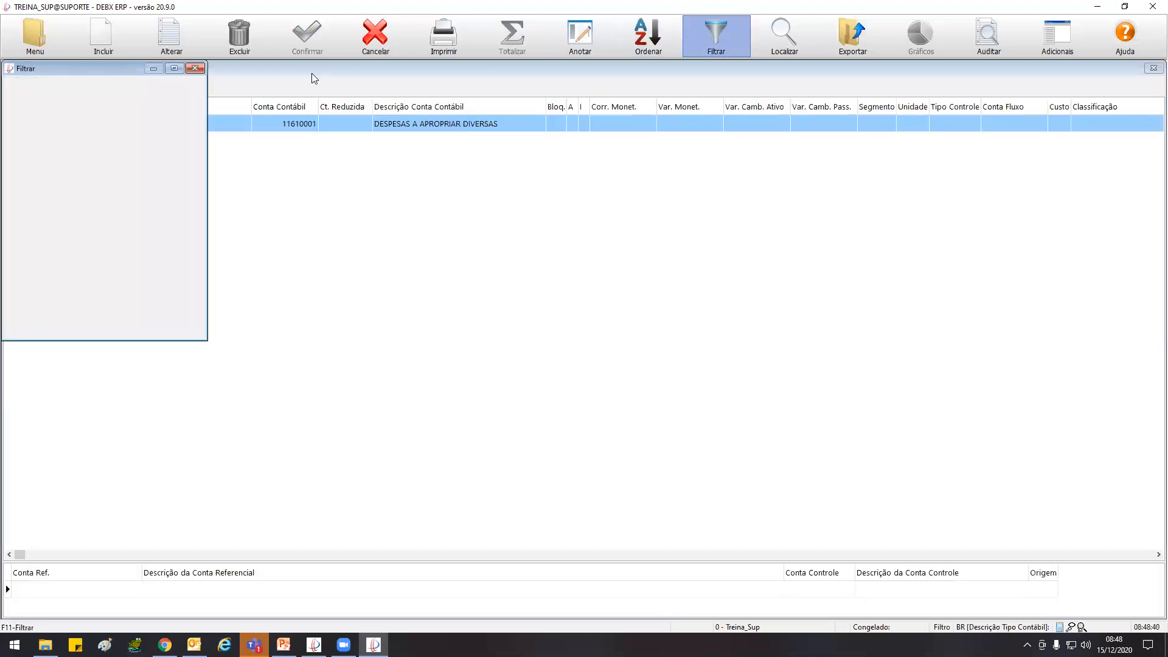
pyautogui.doubleClick(156, 137)
pyautogui.write('51380011')
pyautogui.click(318, 36)
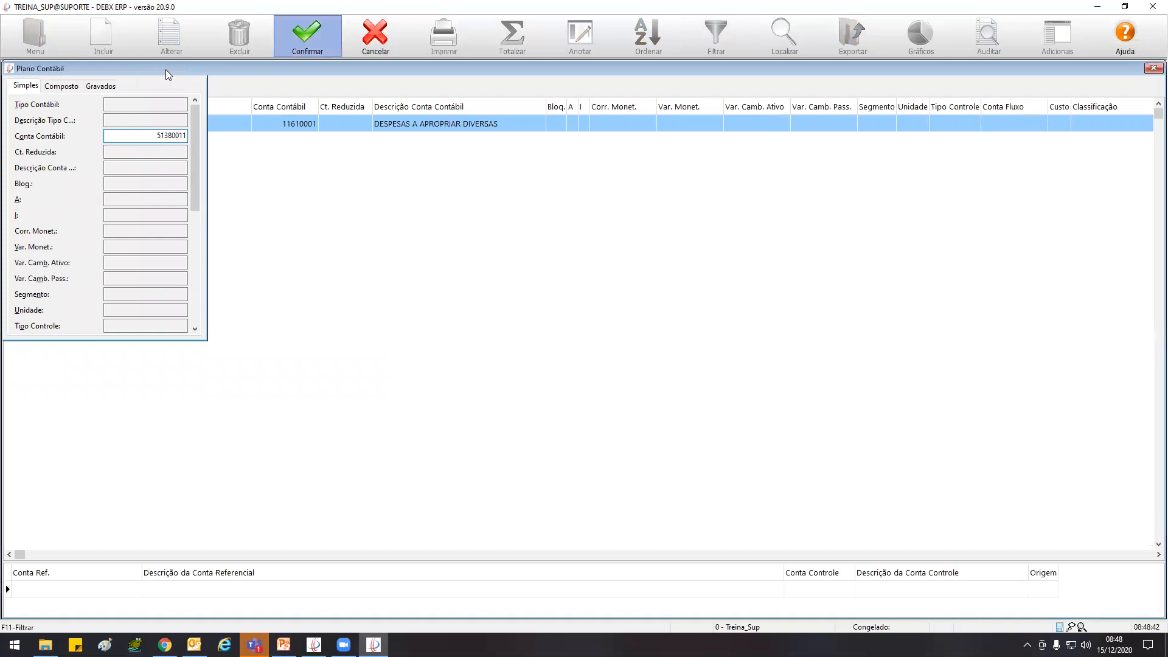
pyautogui.click(169, 46)
pyautogui.doubleClick(124, 245)
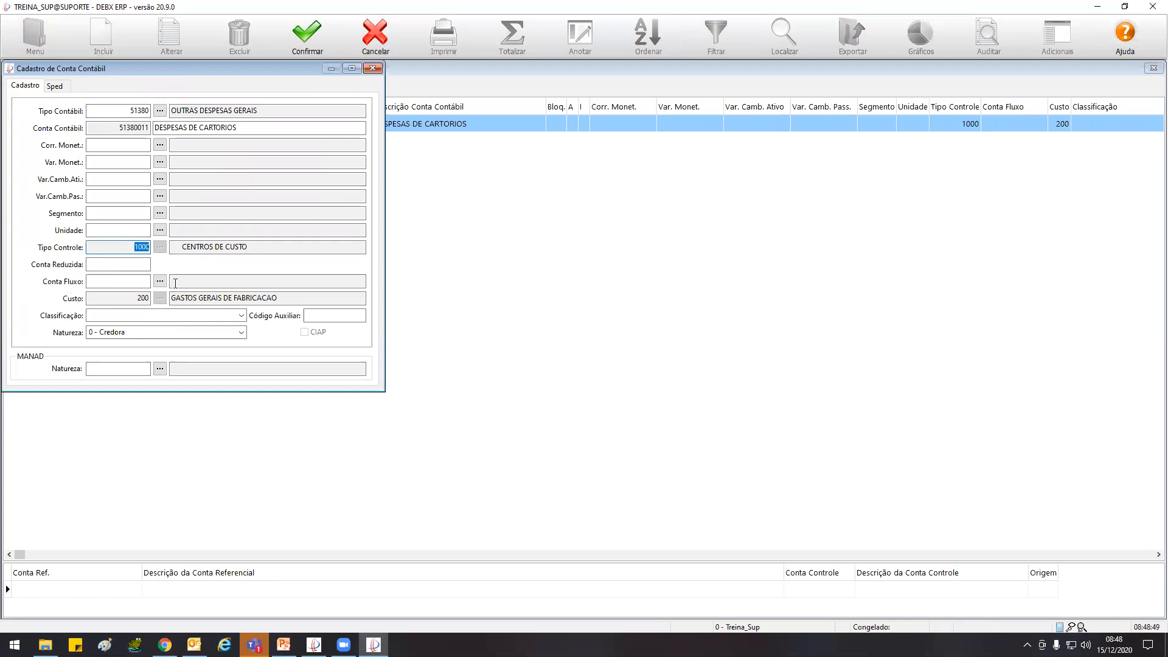
pyautogui.click(372, 68)
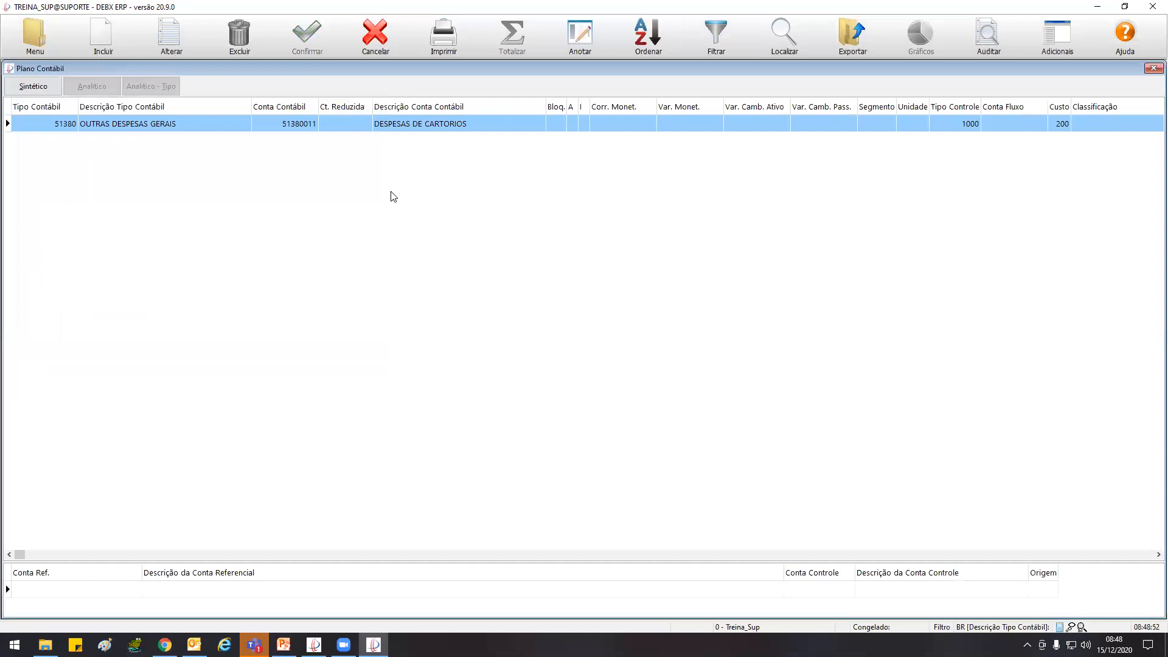
# Set the C.C. Deb. of the 10,00 entry dated 25/11/20 to 11001 ADMINSTRAÇÃO, save it, and close the entries list
pyautogui.press('Escape')
pyautogui.click(167, 41)
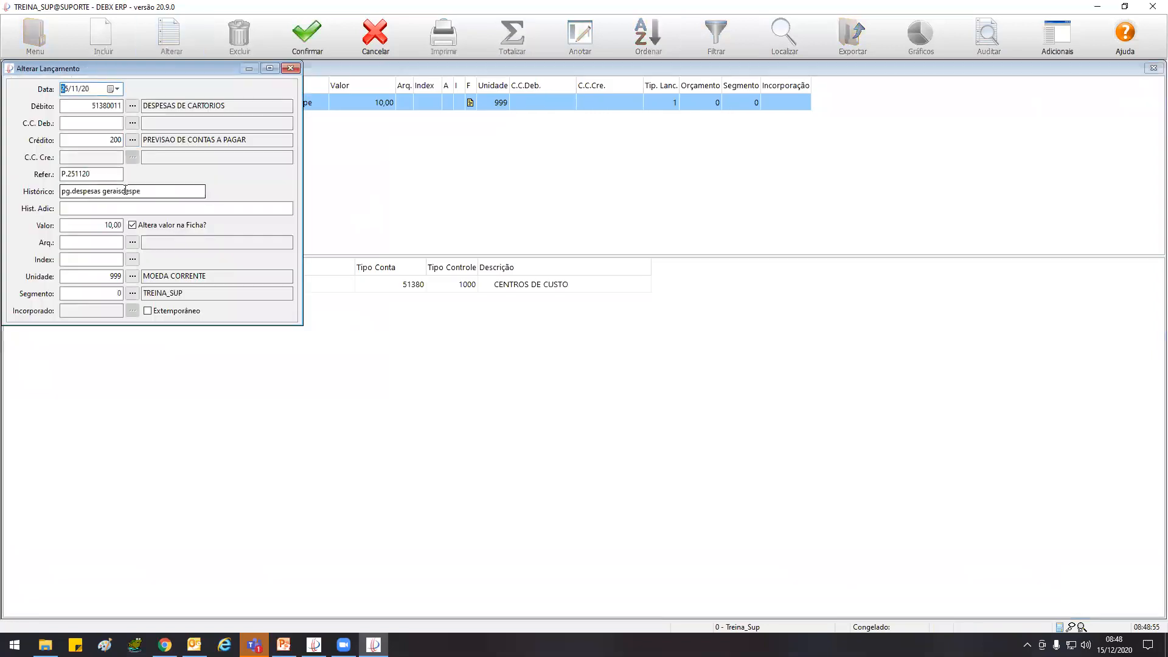
pyautogui.click(132, 123)
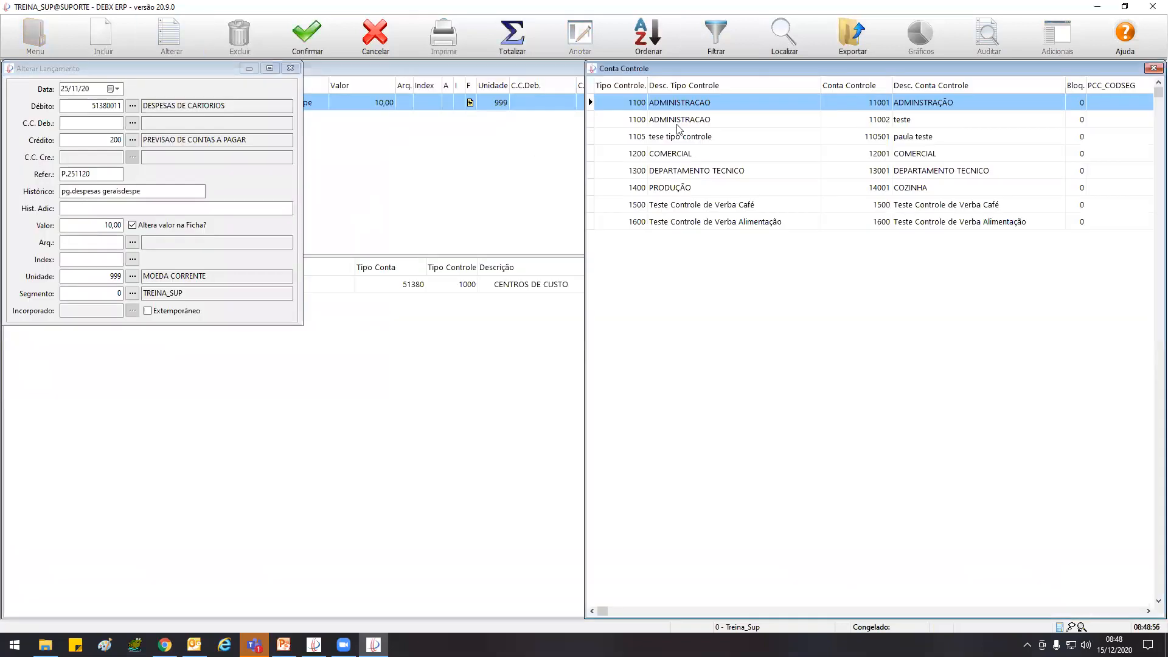
pyautogui.press('Return')
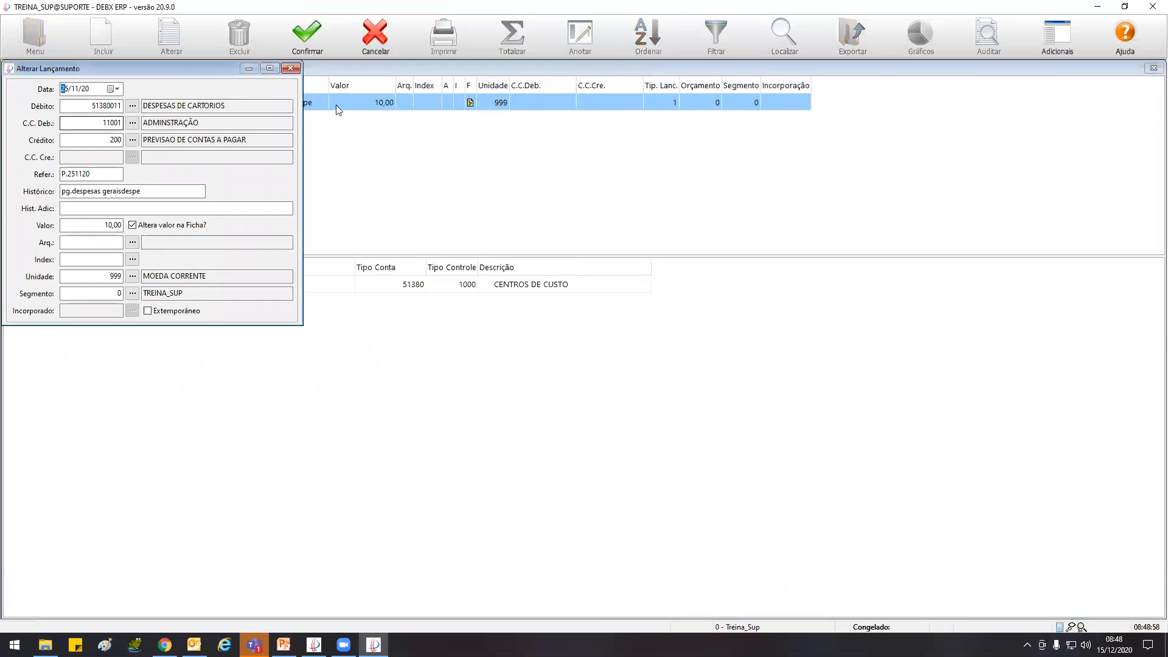
pyautogui.click(308, 36)
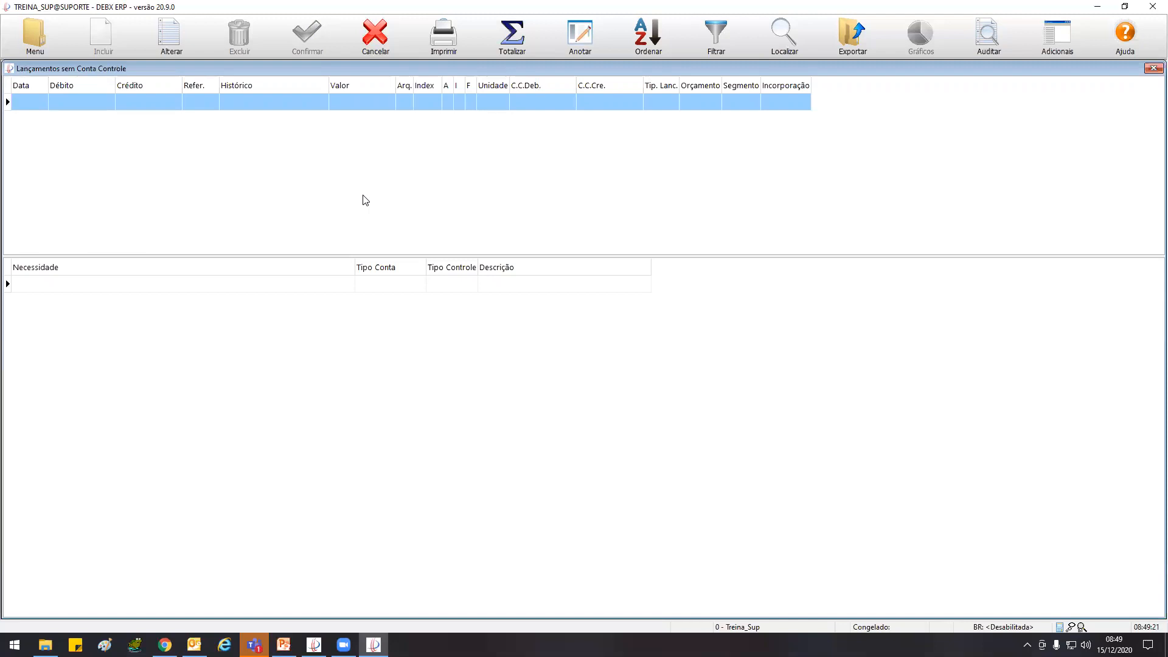
pyautogui.doubleClick(8, 69)
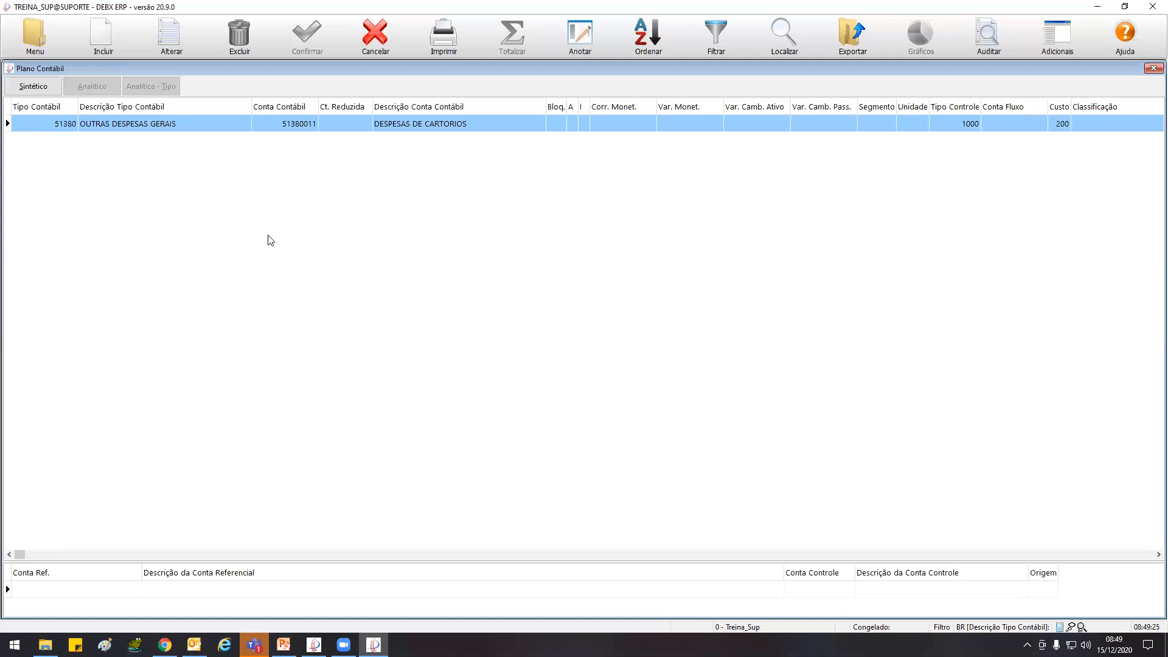